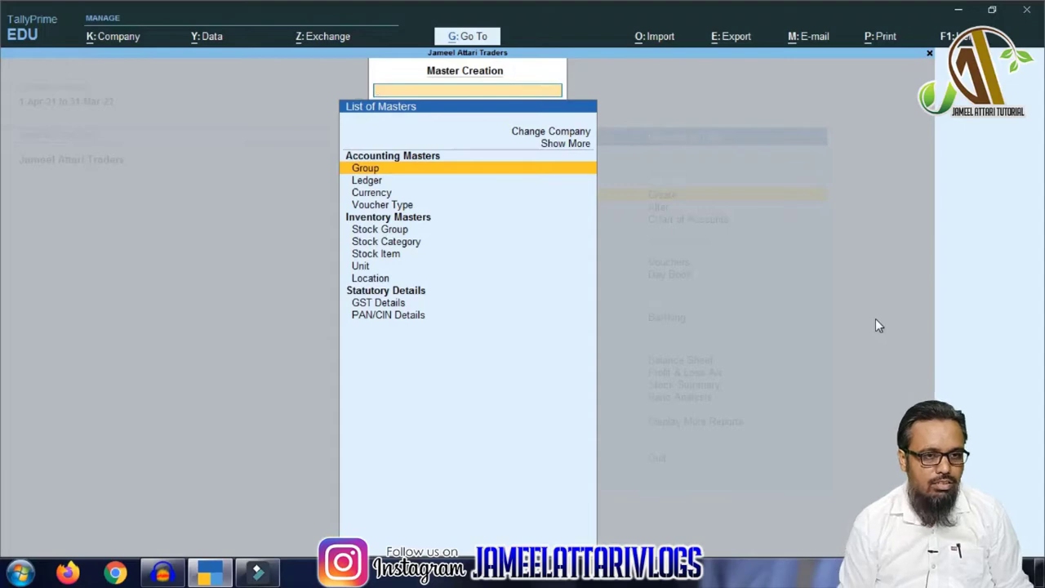
- Begin a new ledger named Capital Account under the Capital Account group
key("Down")
key("Return")
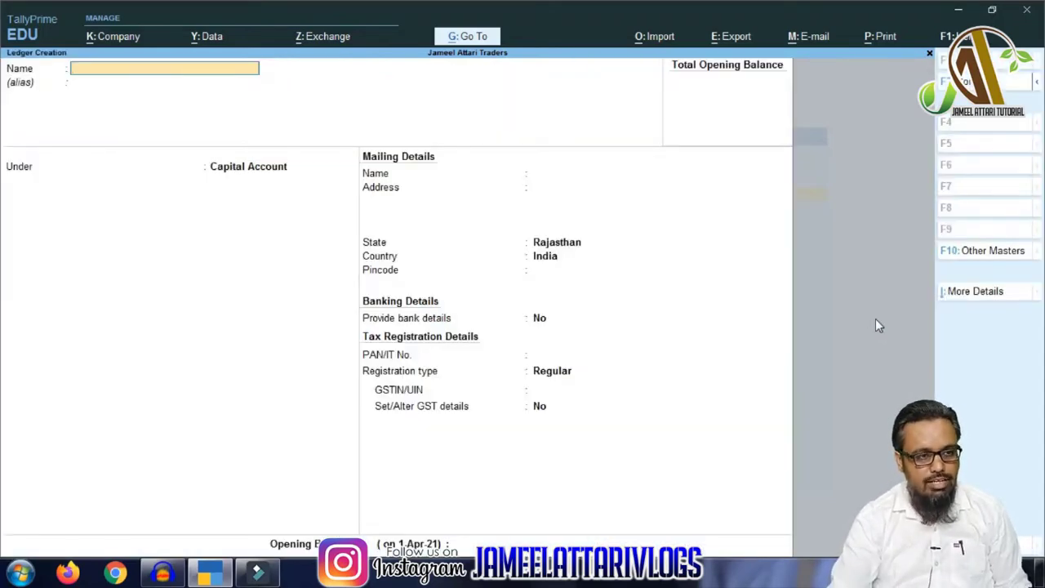
type("Capital")
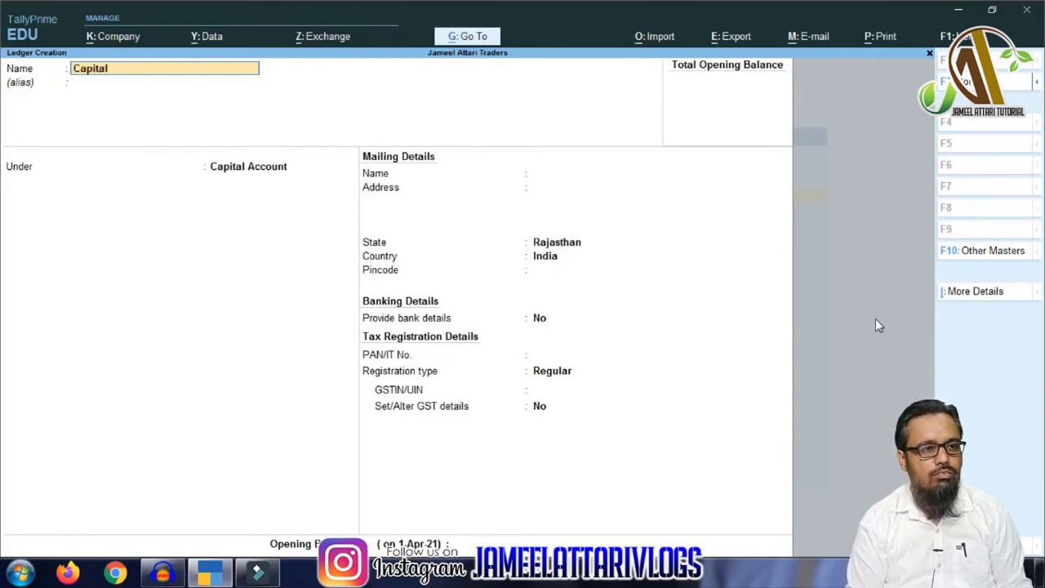
type(" Acco")
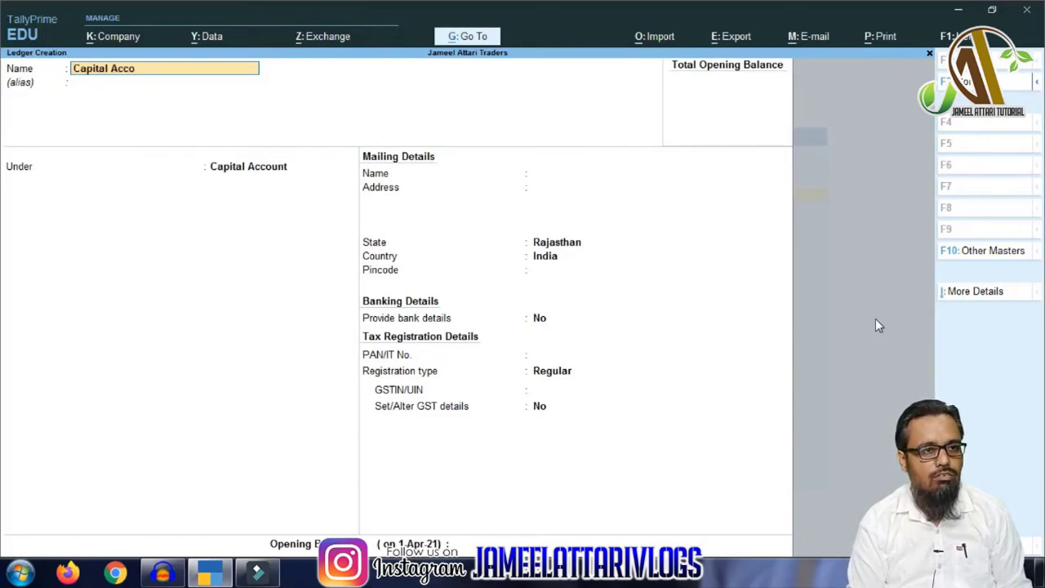
type("unt")
key("Return")
key("Return")
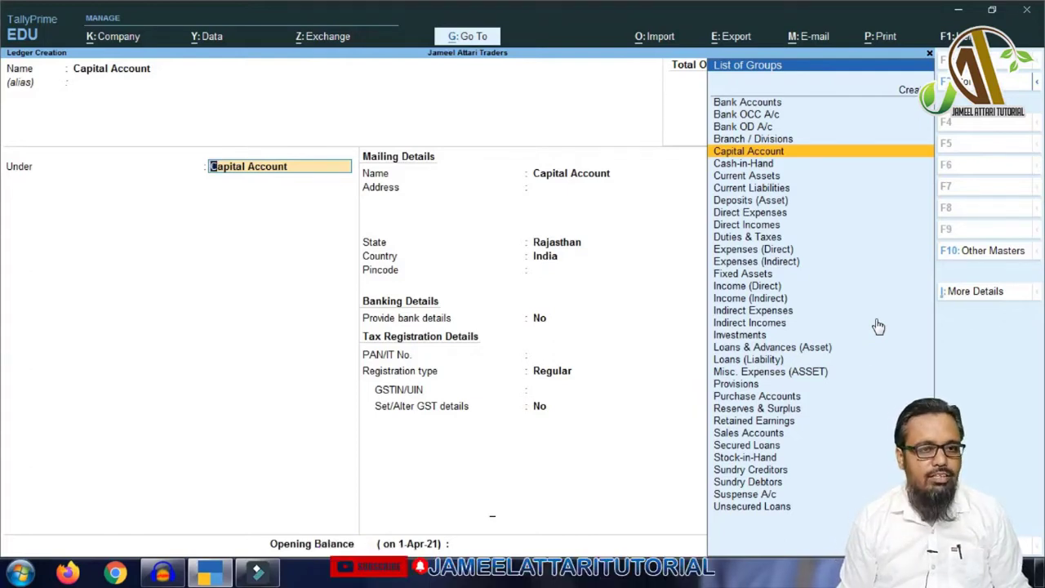
key("Return")
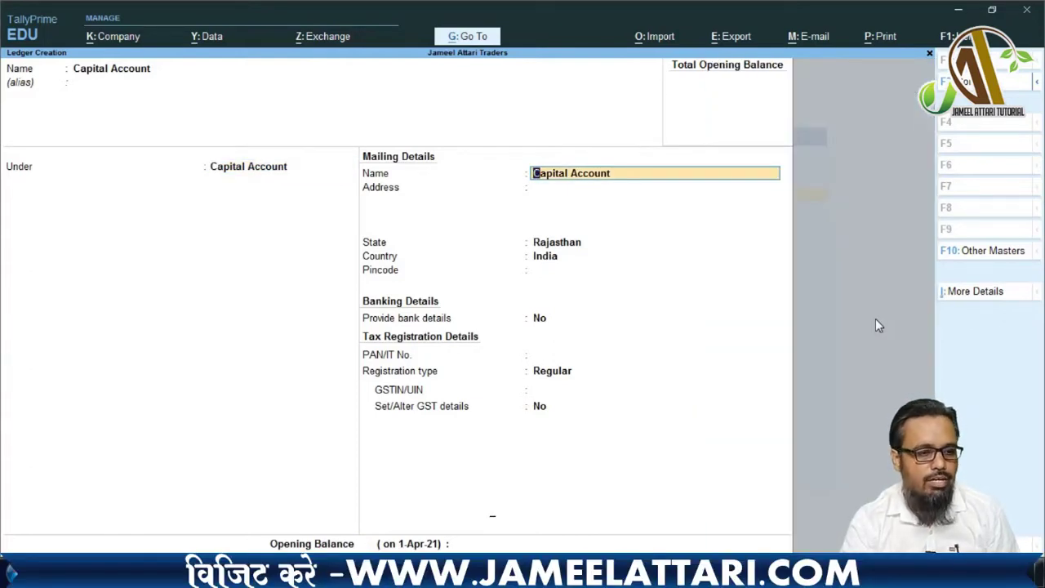
key("ctrl+a")
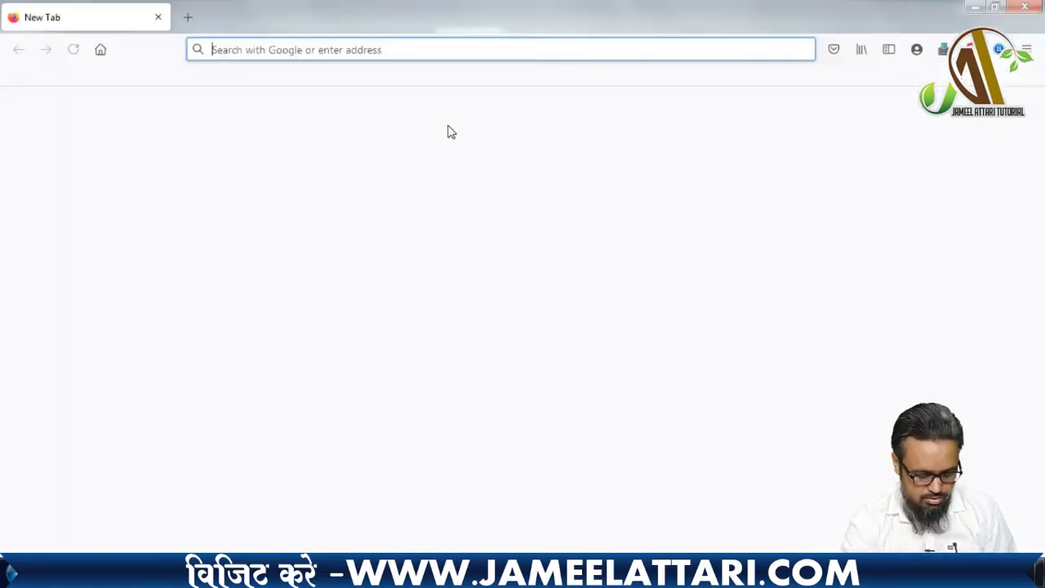
left_click(456, 51)
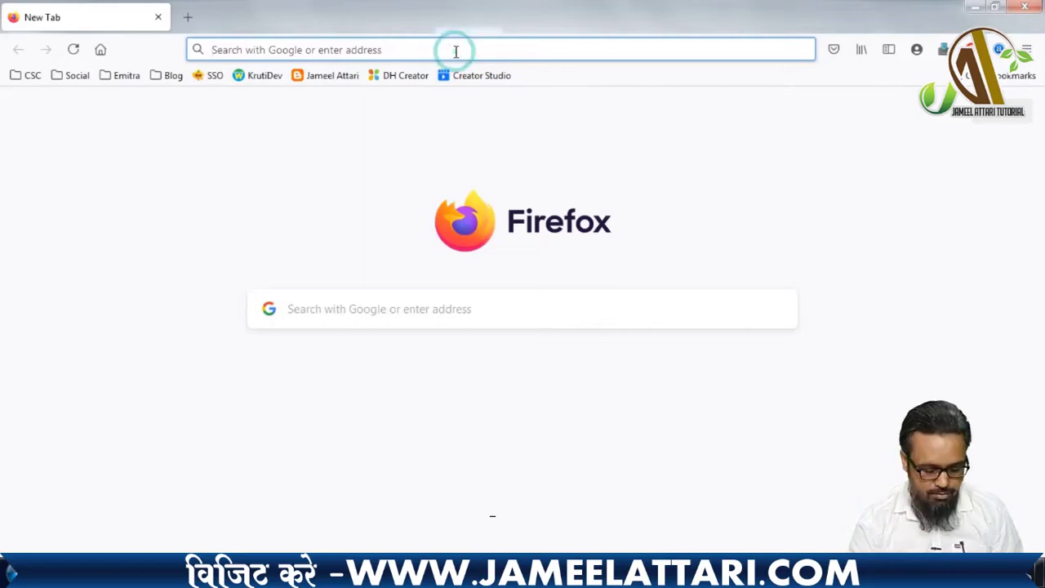
type("ww")
key("Return")
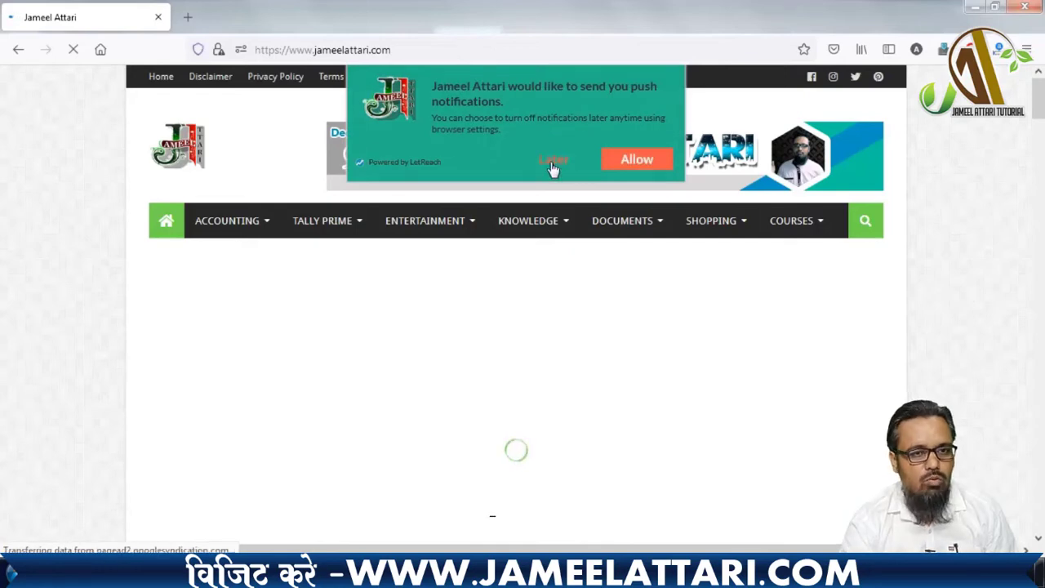
left_click(553, 162)
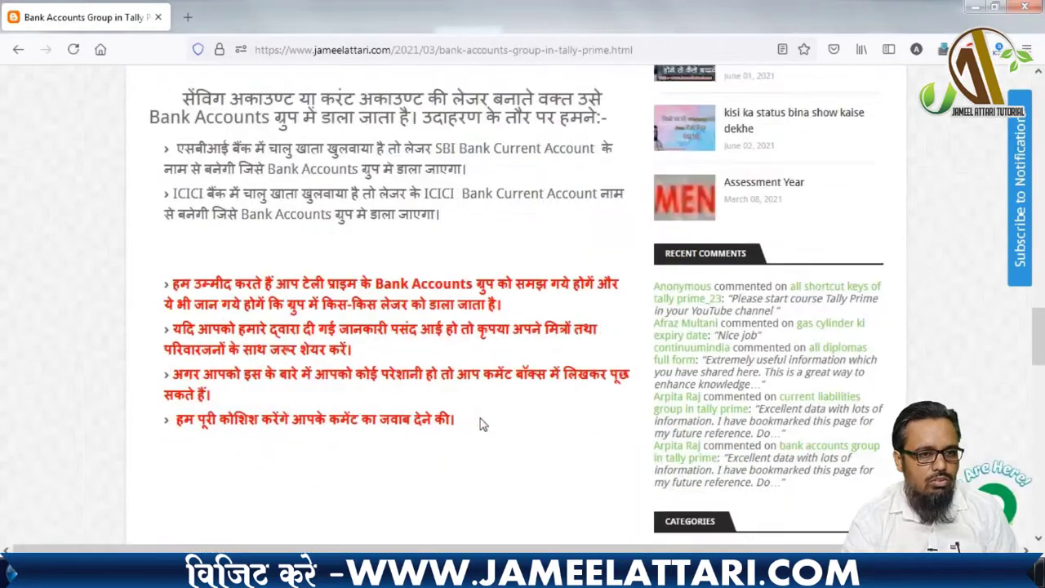
- Read the Bank Accounts Group article, then return to the TallyPrime ledger form
scroll(478, 420, "down", 3)
scroll(479, 419, "up", 5)
scroll(481, 417, "up", 10)
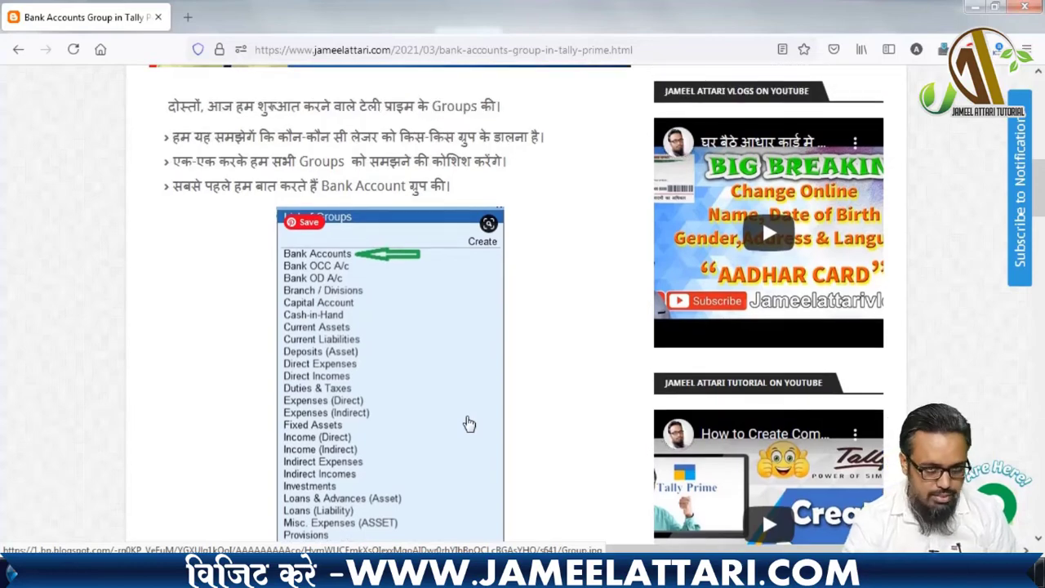
scroll(470, 424, "up", 4)
scroll(459, 413, "down", 3)
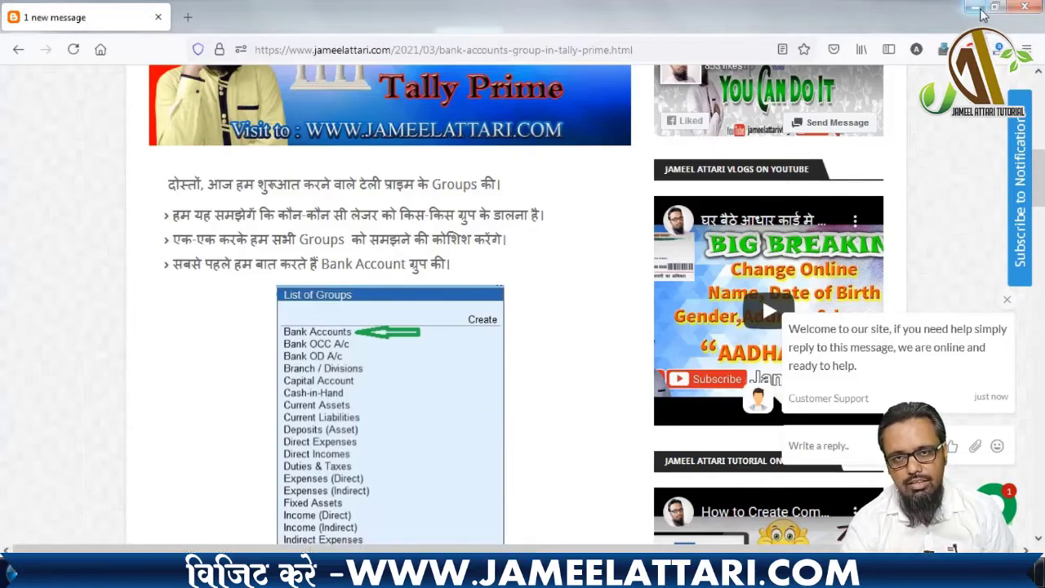
key("alt+Tab")
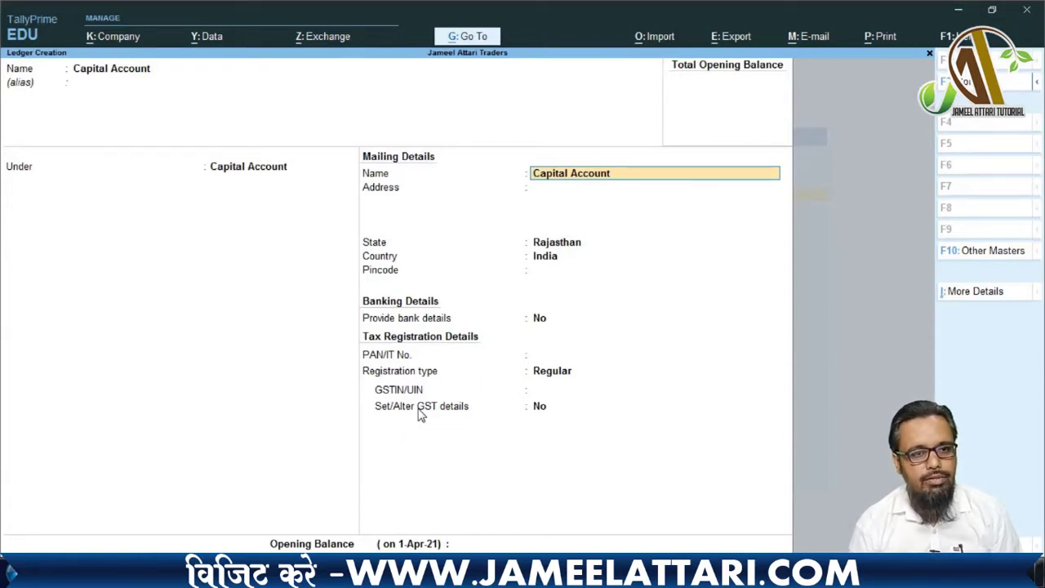
- Enter pincode 341001, keep Rajasthan and Regular registration, and save the Capital Account ledger
key("Return")
key("Return")
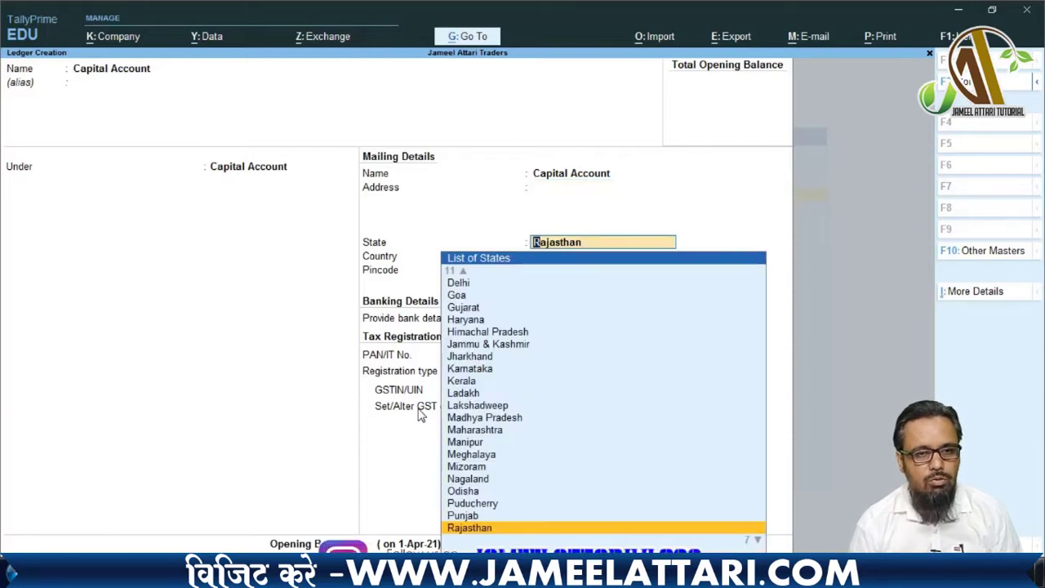
key("Return")
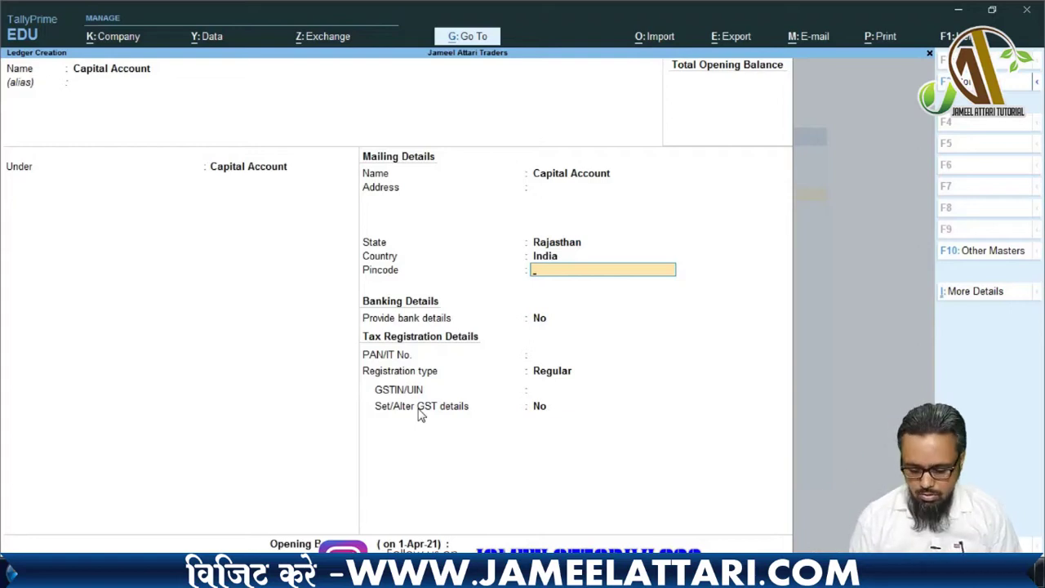
type("34101")
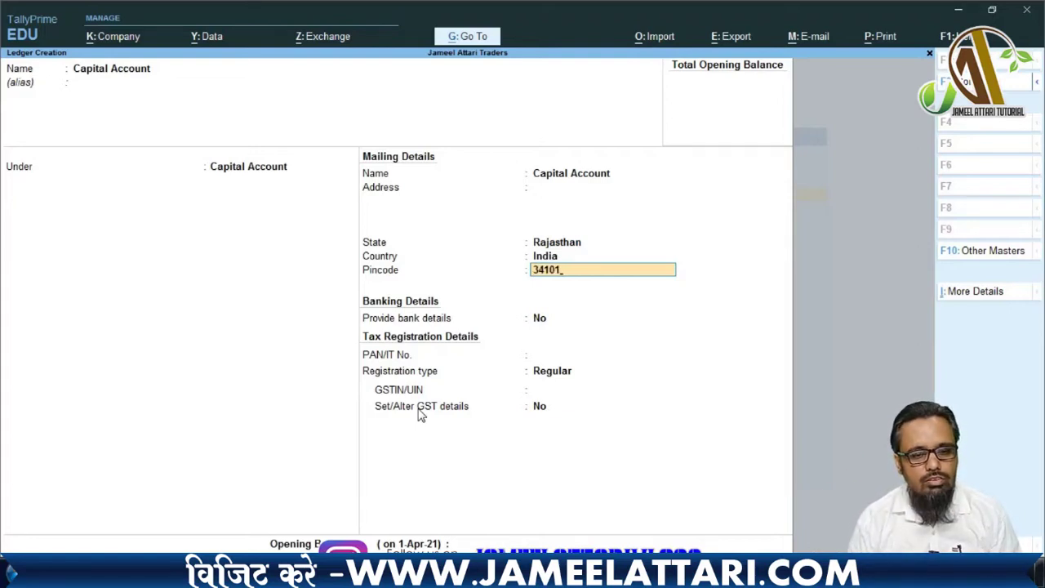
key("BackSpace")
type("01")
key("Return")
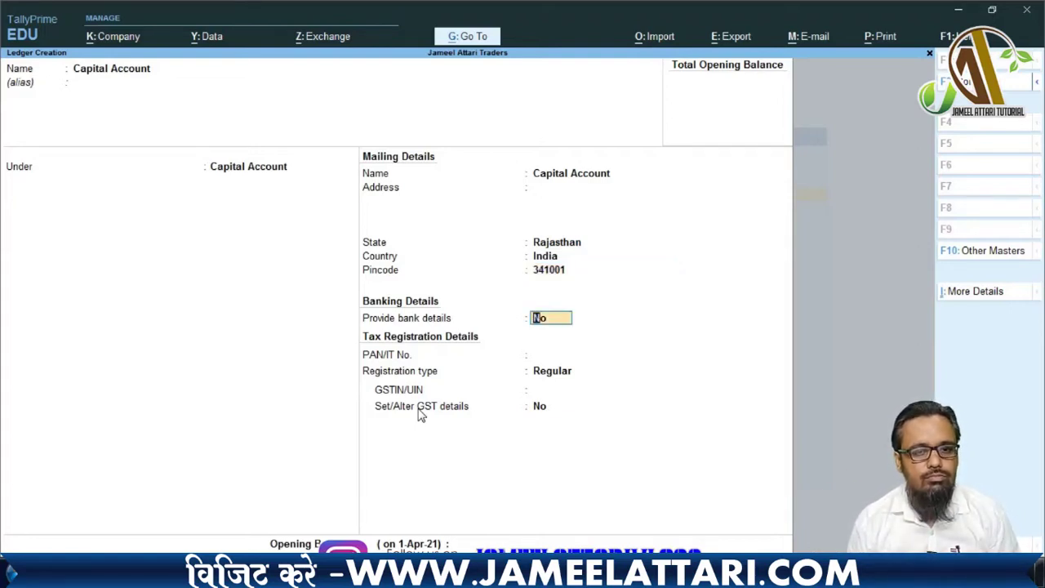
key("Return")
key("Return")
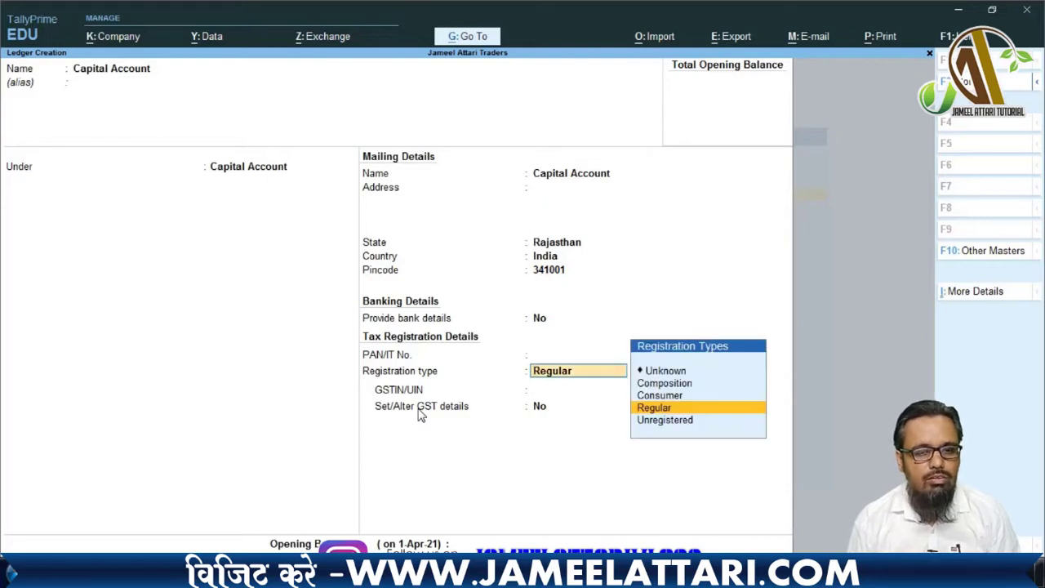
key("Return")
key("Return")
key("Return")
key("Return")
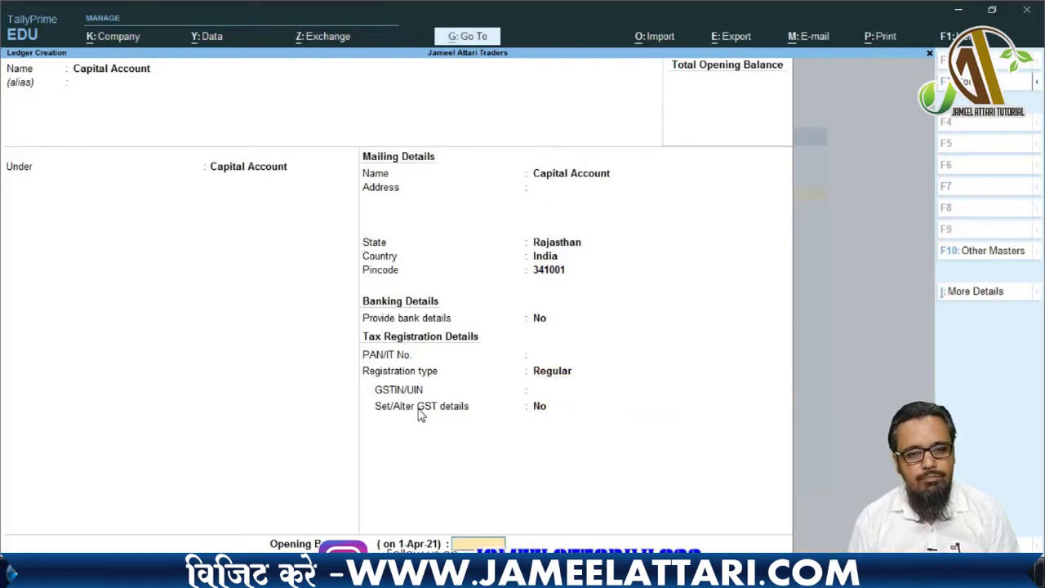
key("Return")
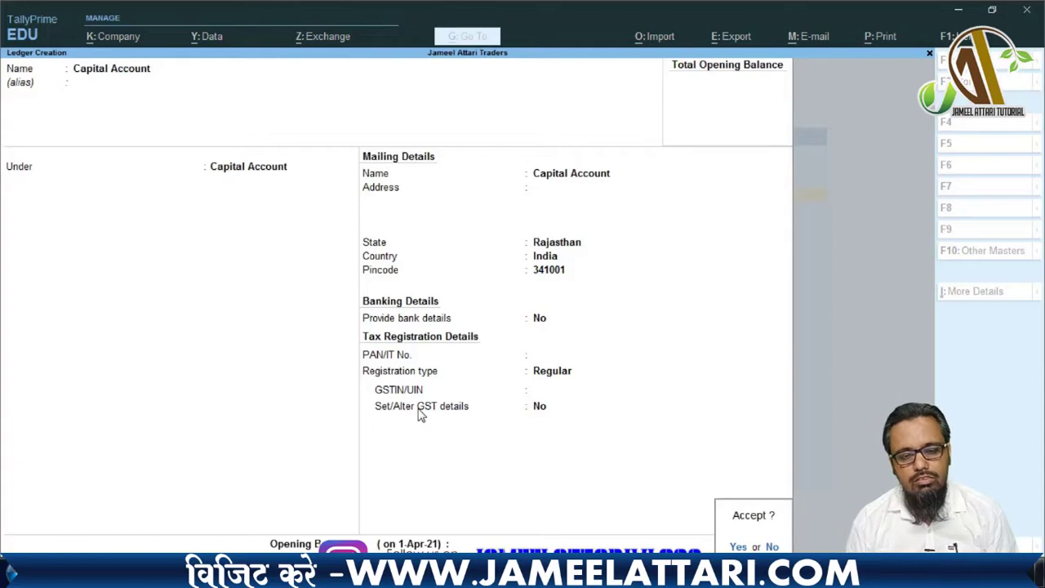
key("Return")
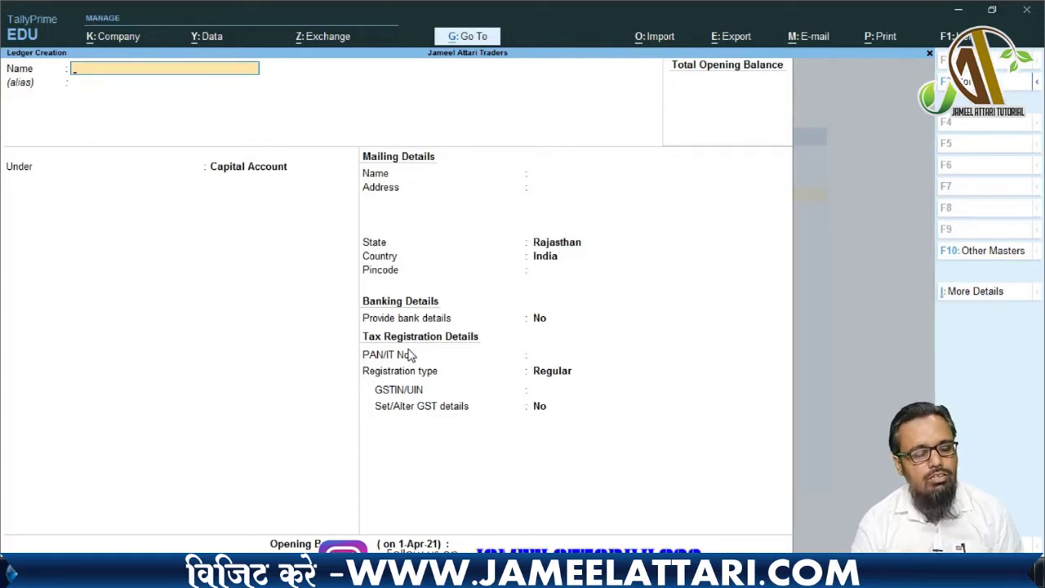
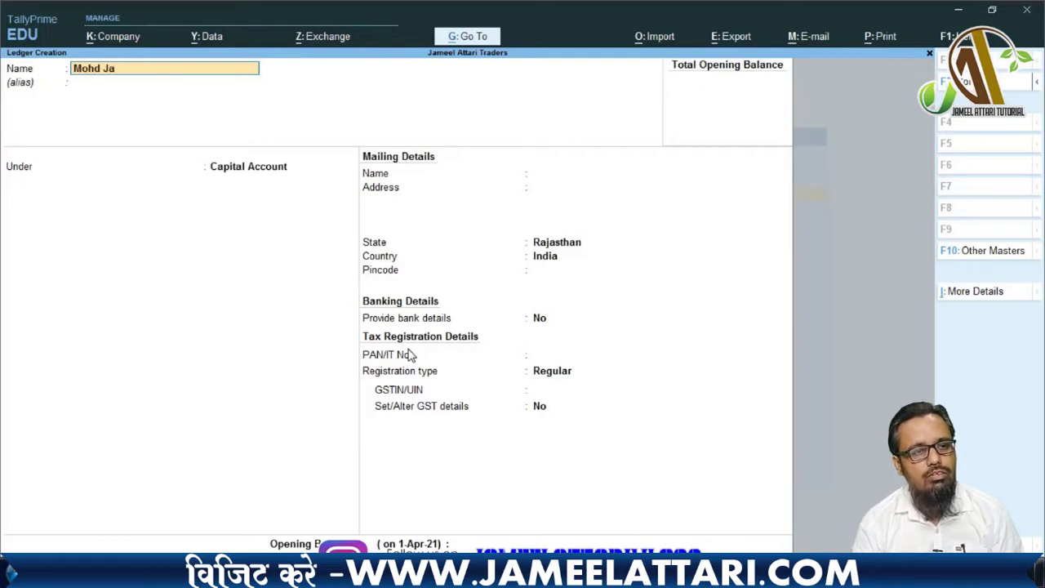
- Name a new ledger with the customer's name and place it under Sundry Debtors
key("Return")
key("Return")
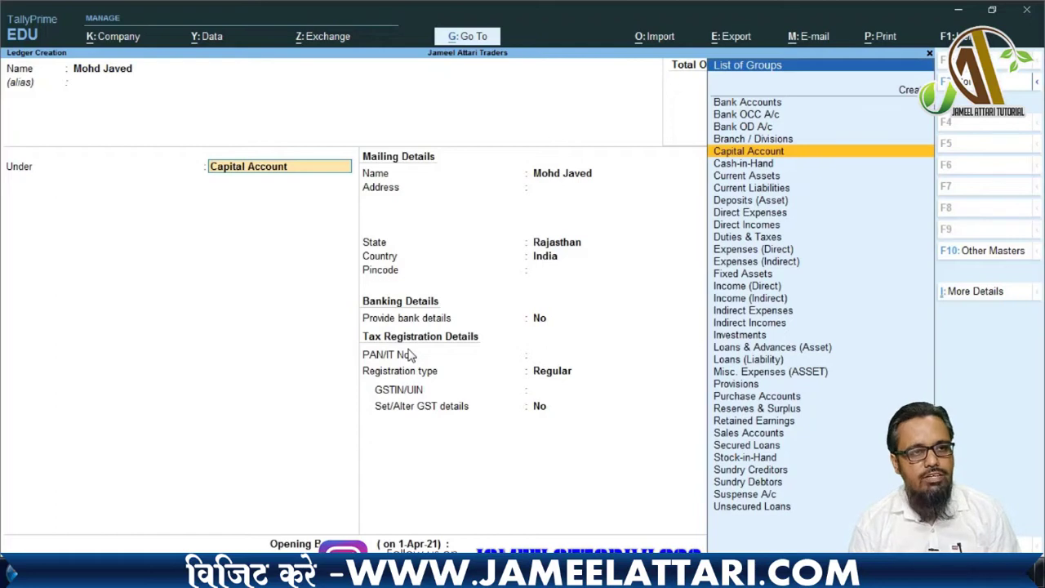
type("S")
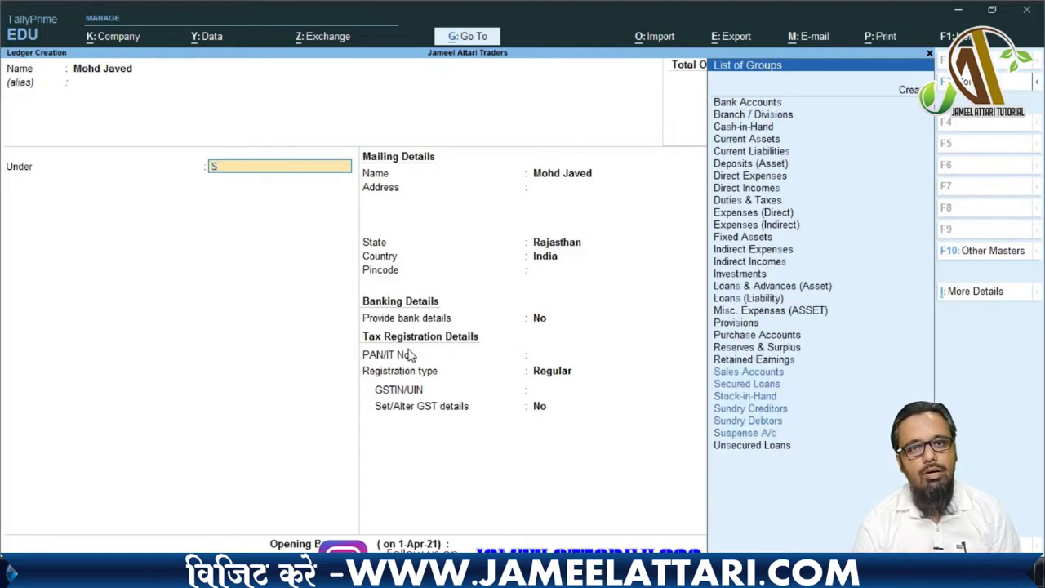
type("un")
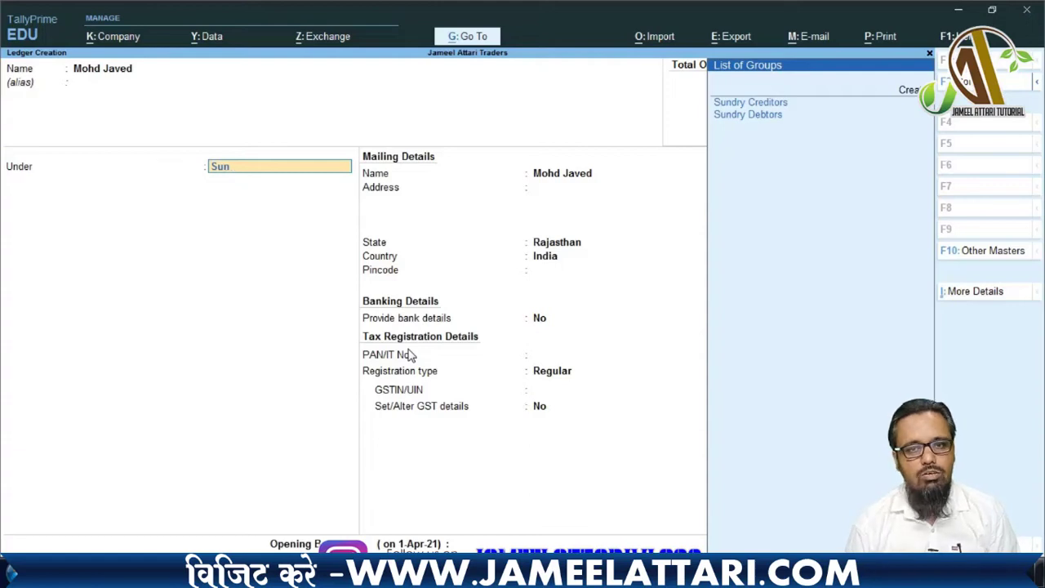
key("Down")
key("Down")
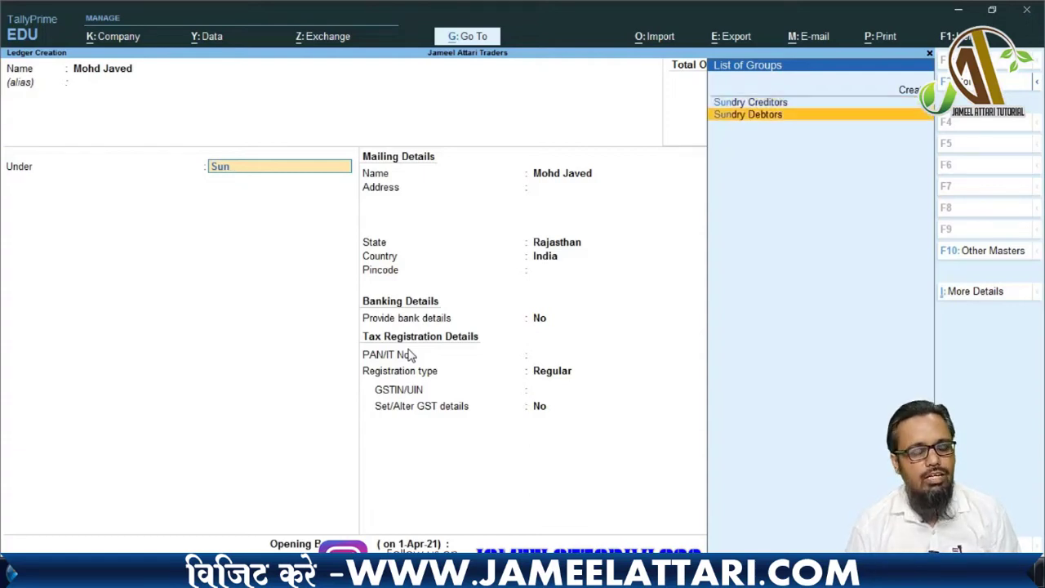
key("Return")
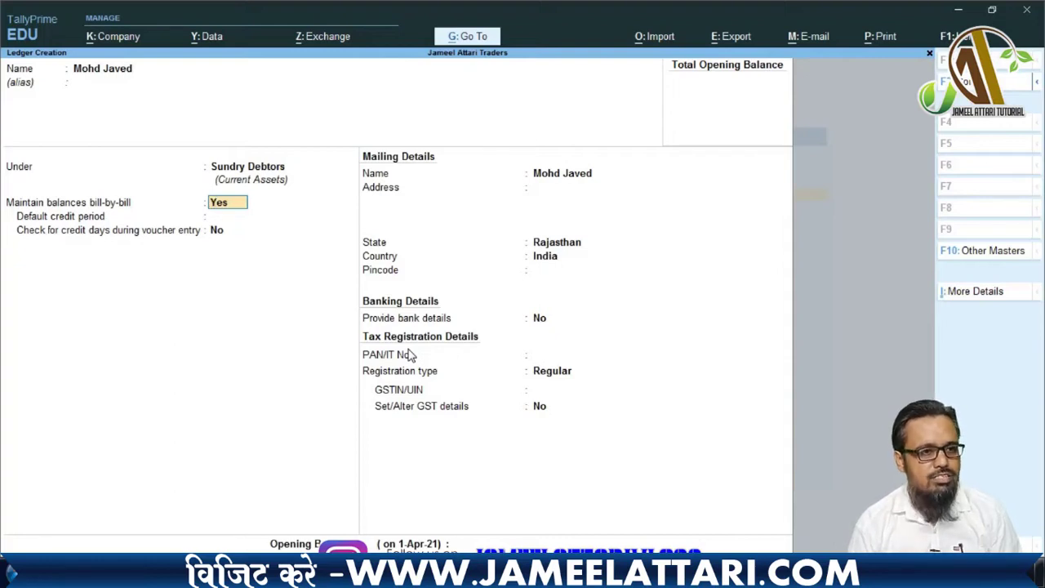
- Keep Rajasthan, enter pincode 341001, keep Regular registration, and save the customer ledger
key("Return")
key("Return")
key("Return")
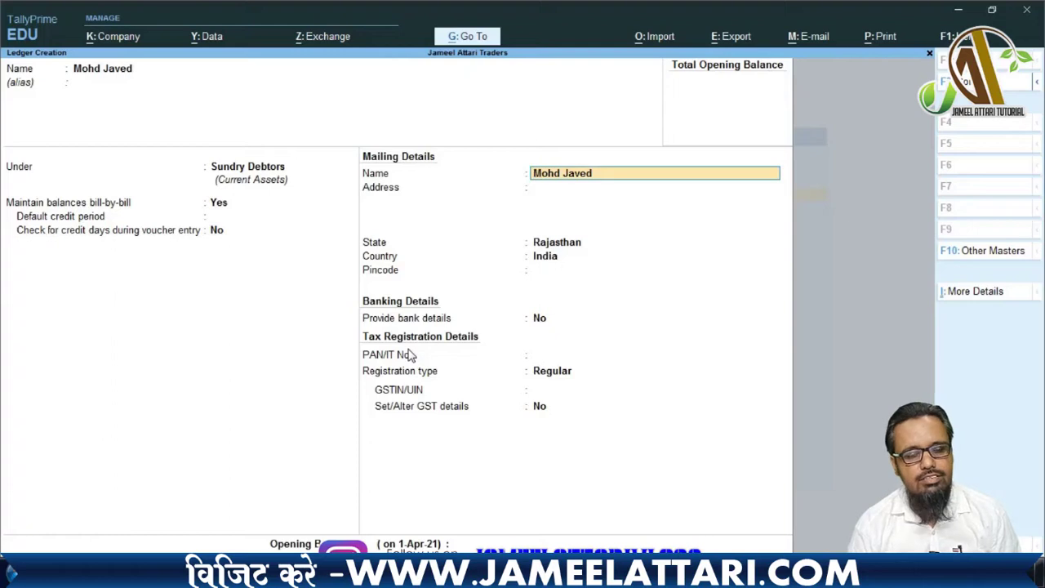
key("Return")
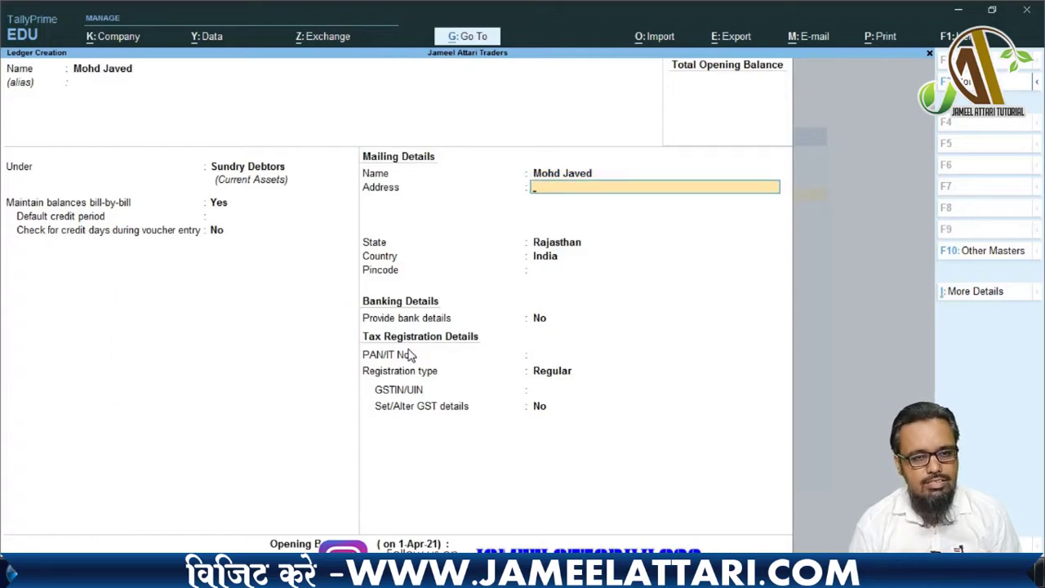
key("Return")
key("Return")
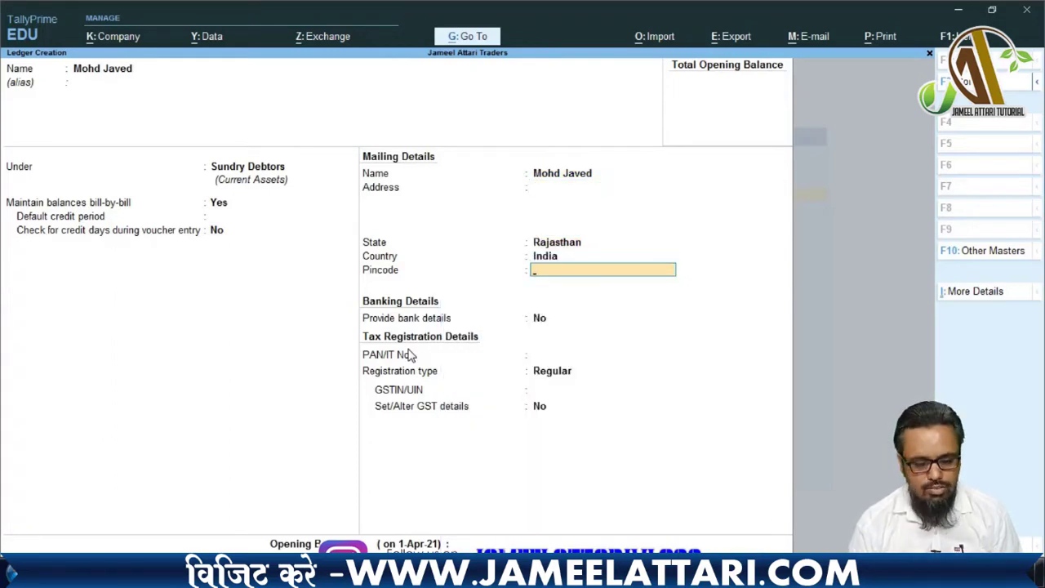
type("341001")
key("Return")
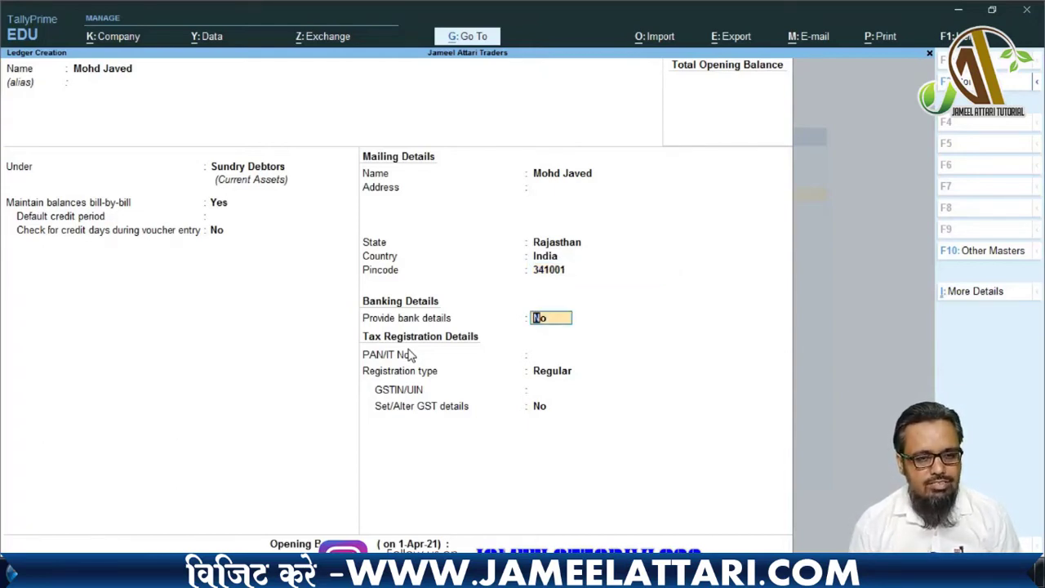
key("Return")
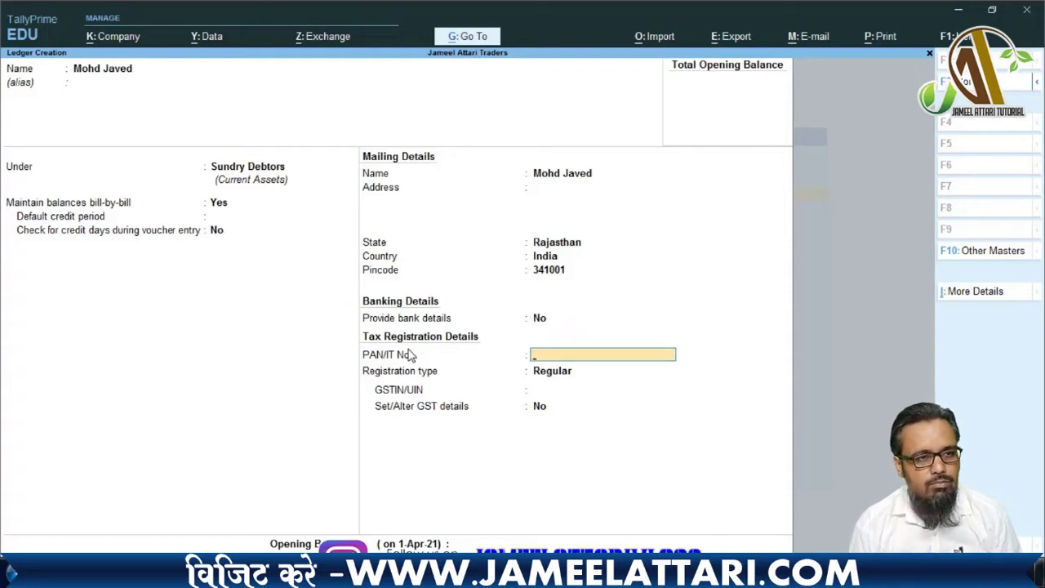
key("Return")
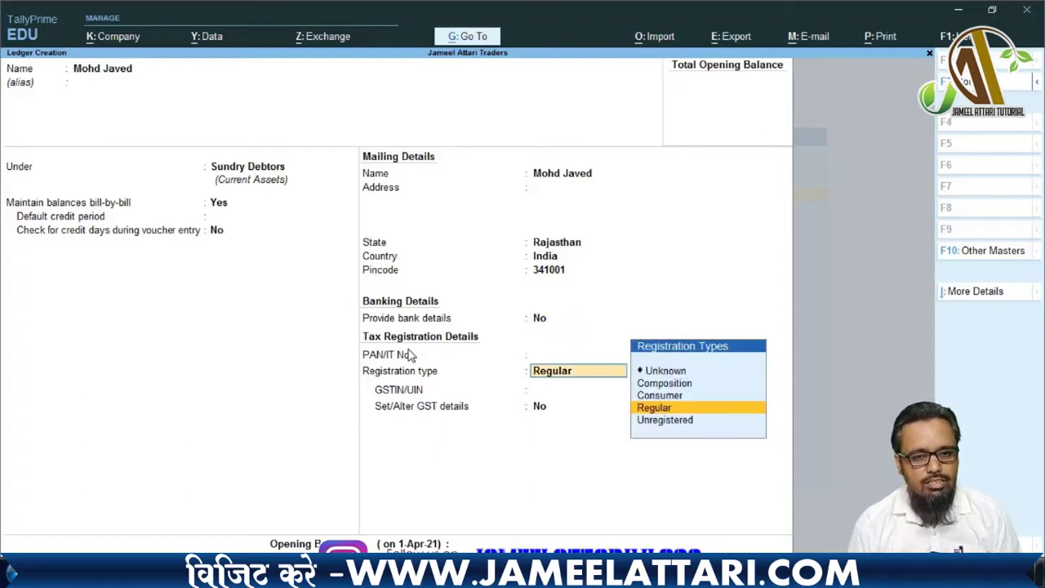
key("Return")
key("Return")
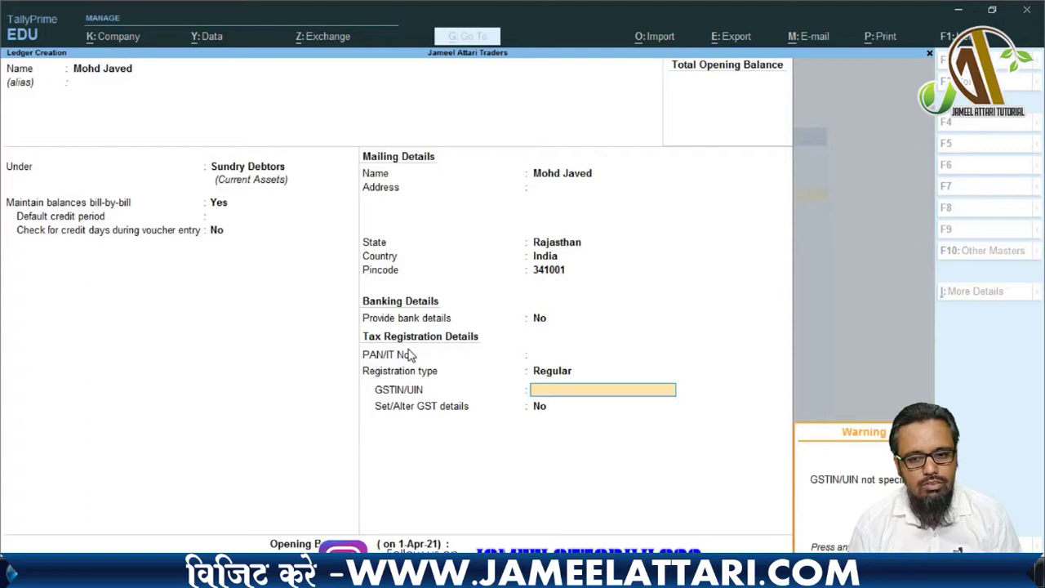
key("Return")
key("Return")
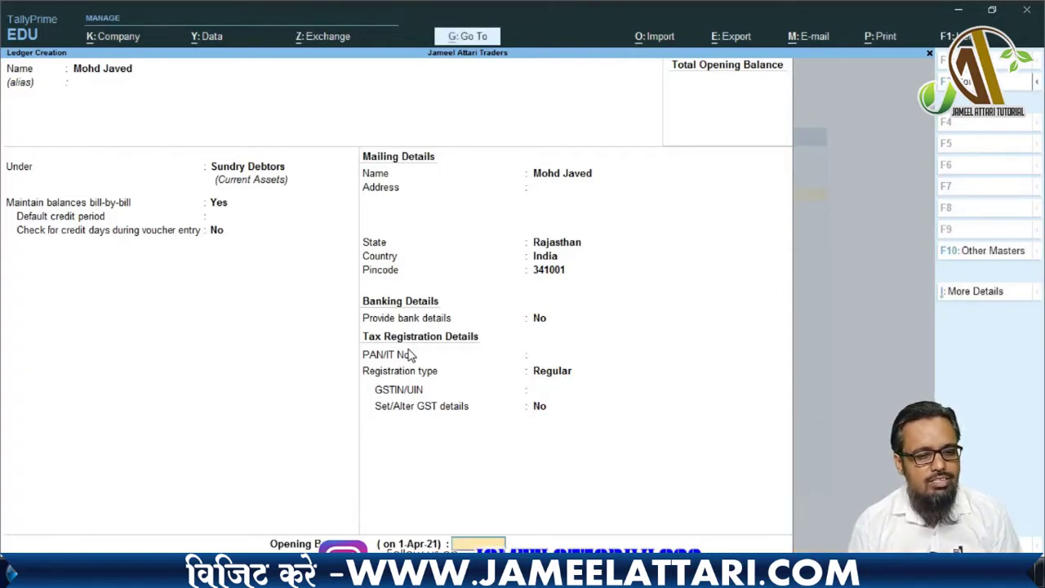
key("Return")
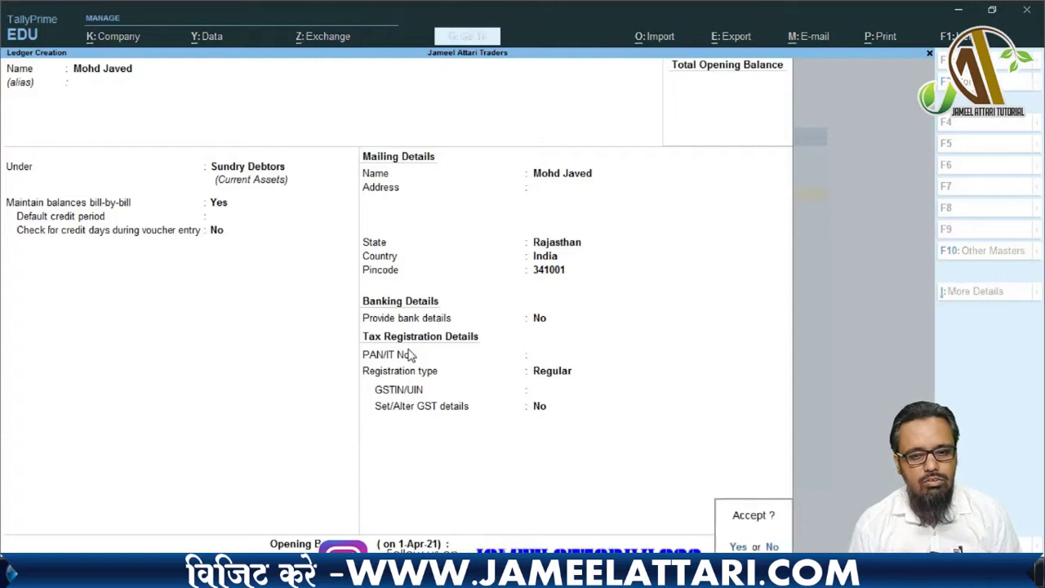
key("y")
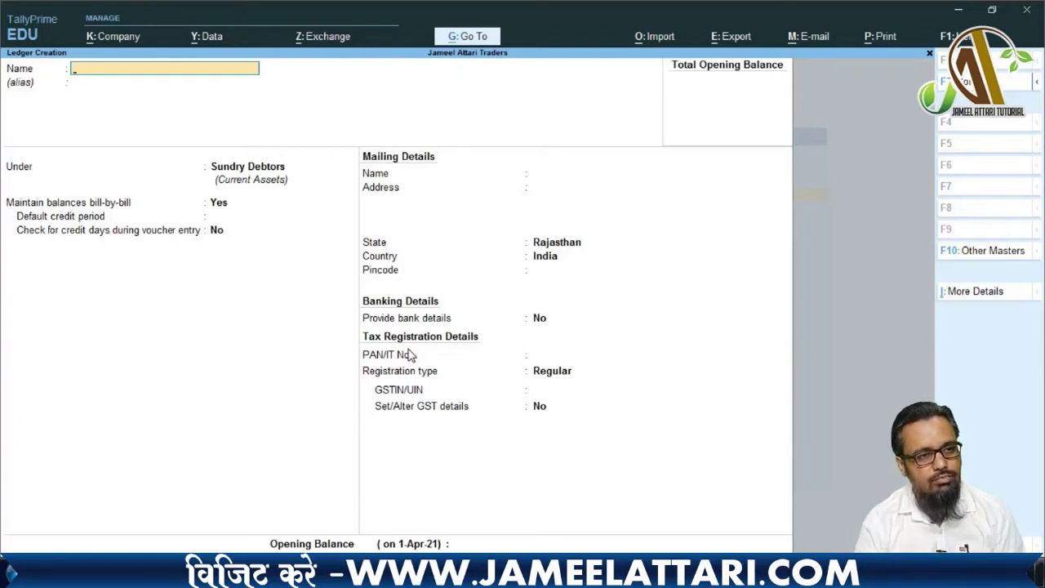
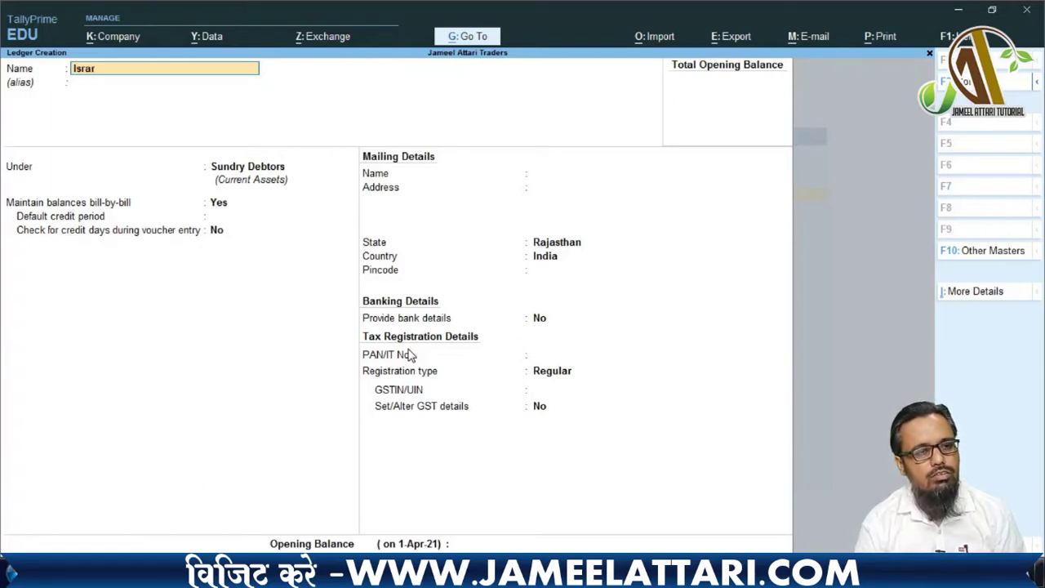
- Name a new ledger with the supplier's name and place it under Sundry Creditors
key("Return")
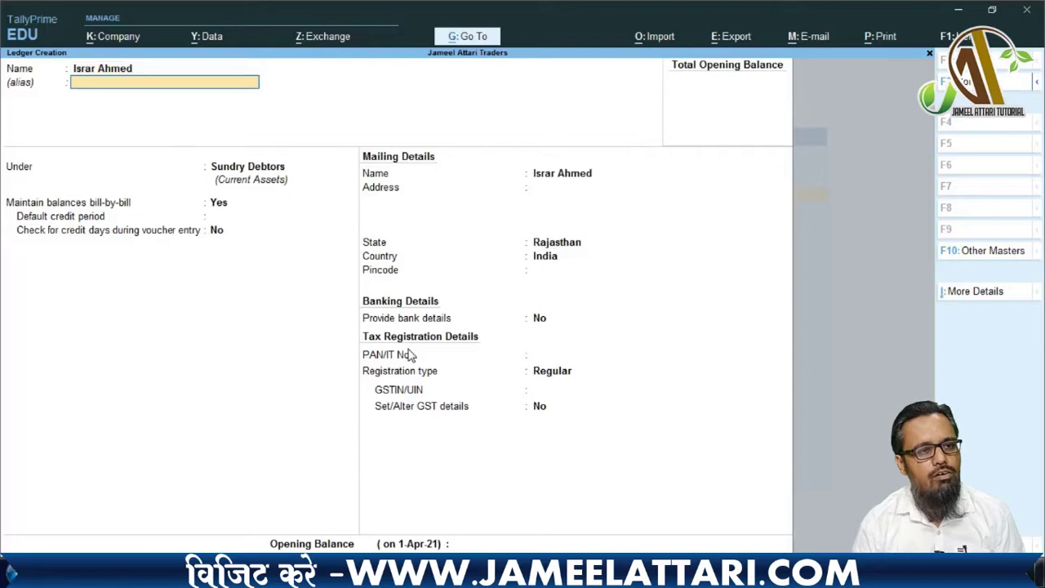
key("Return")
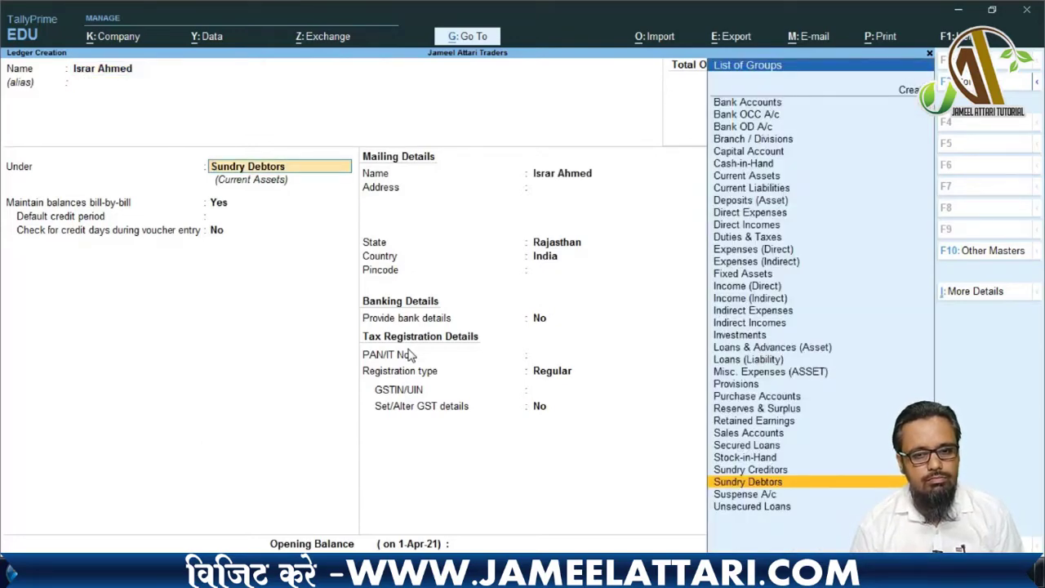
key("Up")
key("Return")
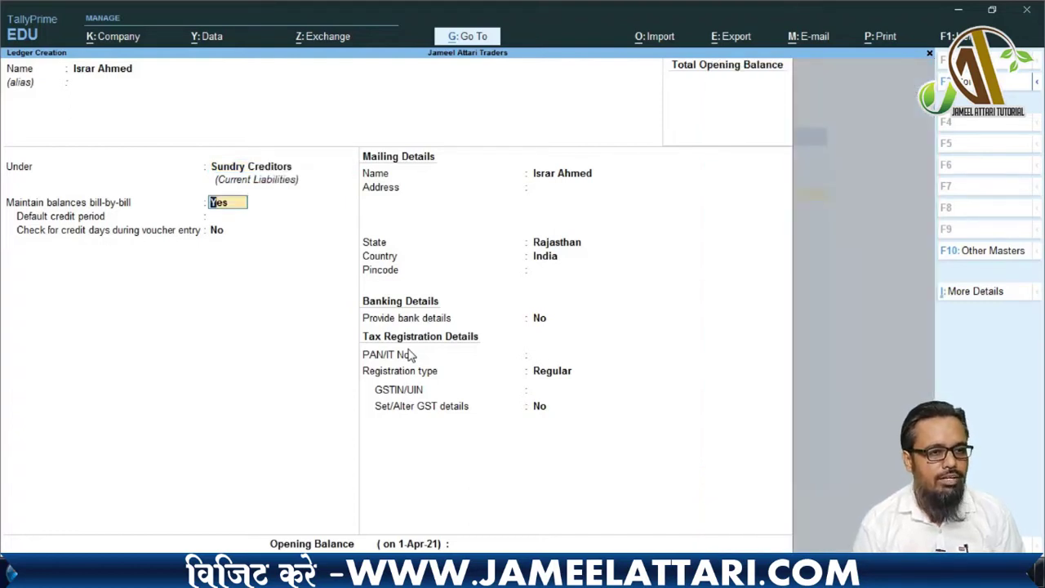
- Enter pincode 341001 with Rajasthan and Regular registration, bringing up the save confirmation
key("Return")
key("Return")
key("Return")
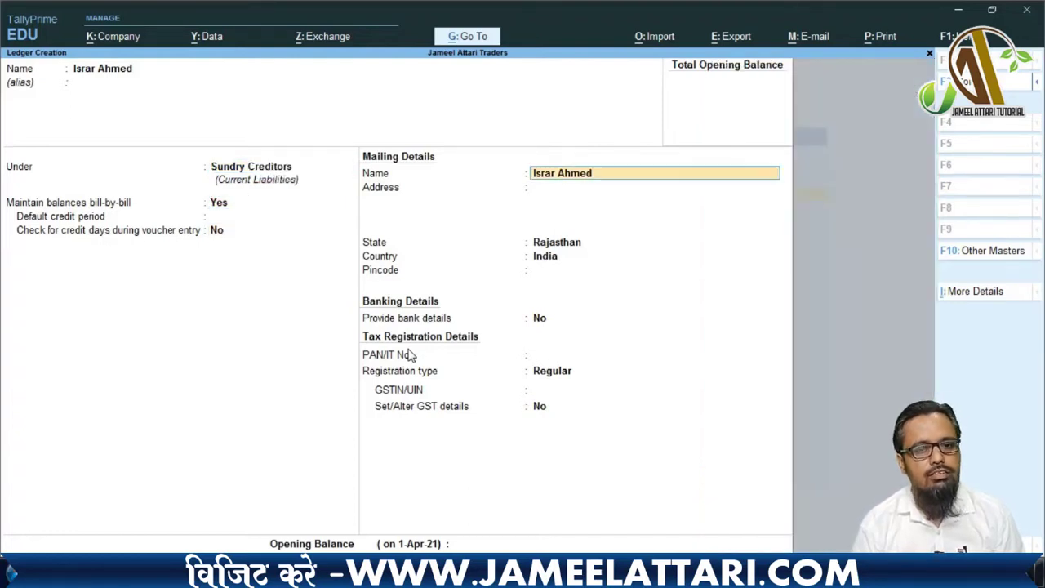
key("Return")
key("Return")
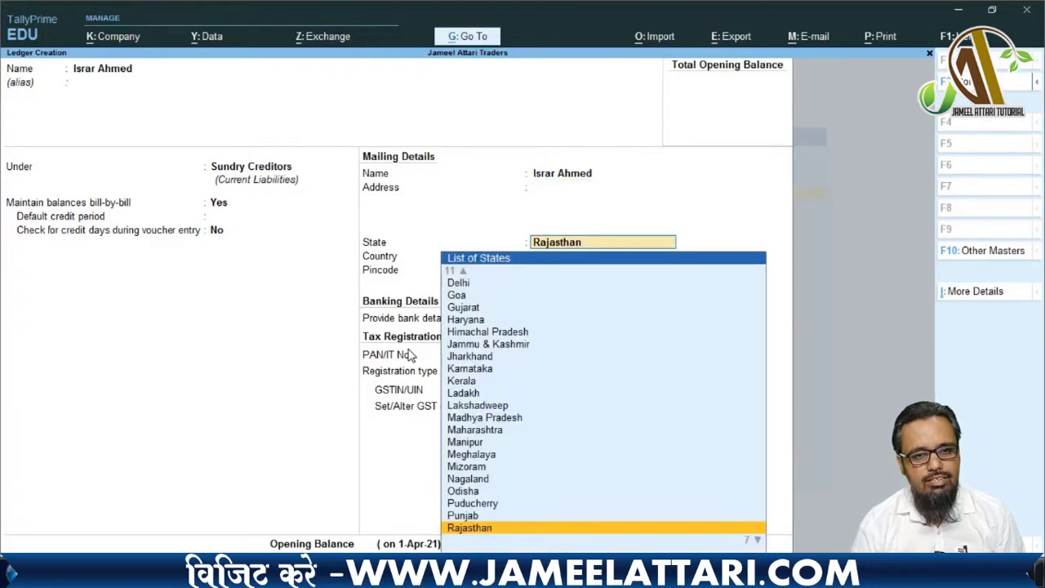
key("Return")
key("Return")
type("341001")
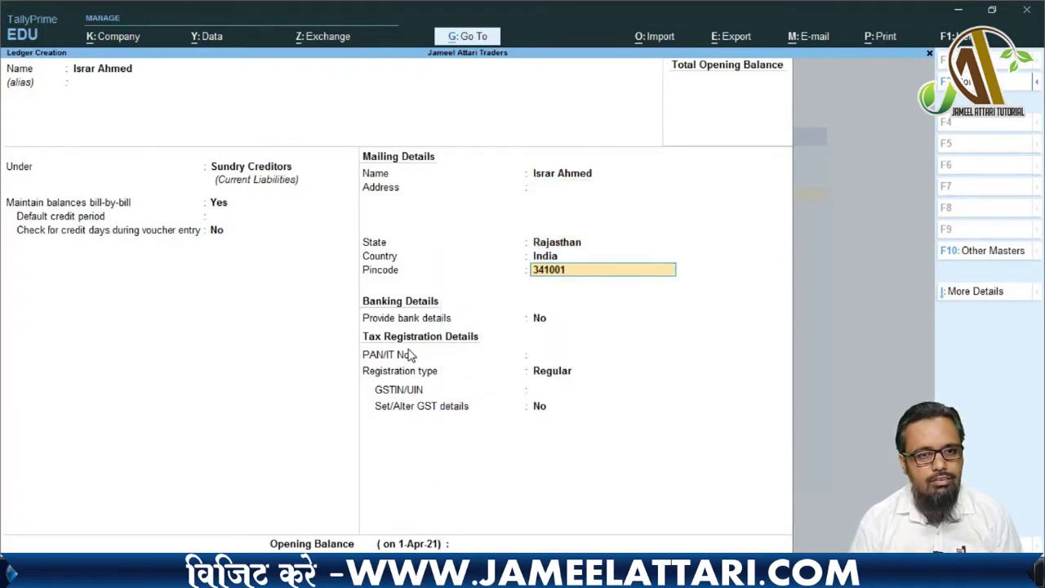
key("Return")
key("Return")
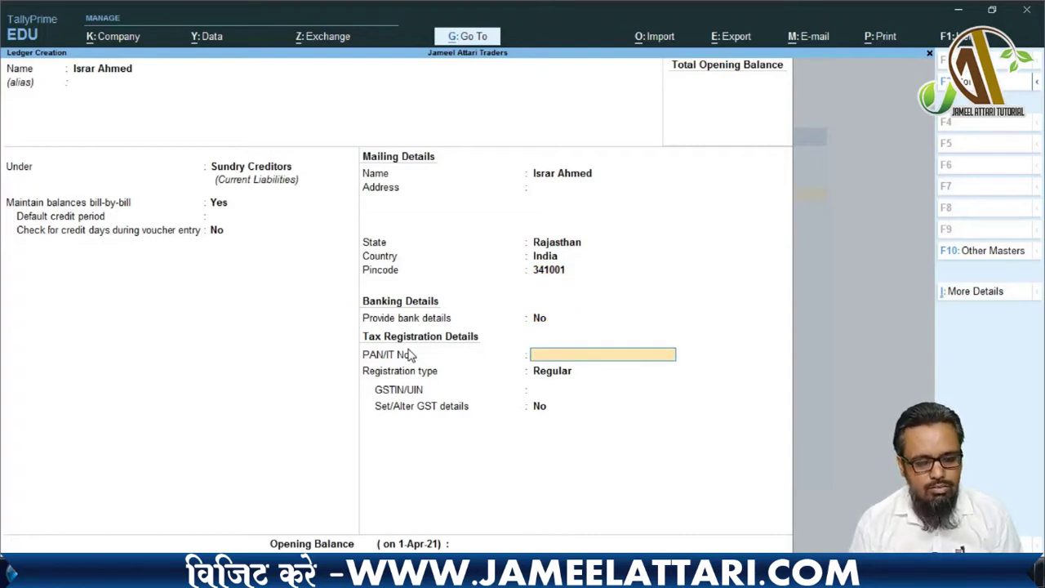
key("Return")
key("Return")
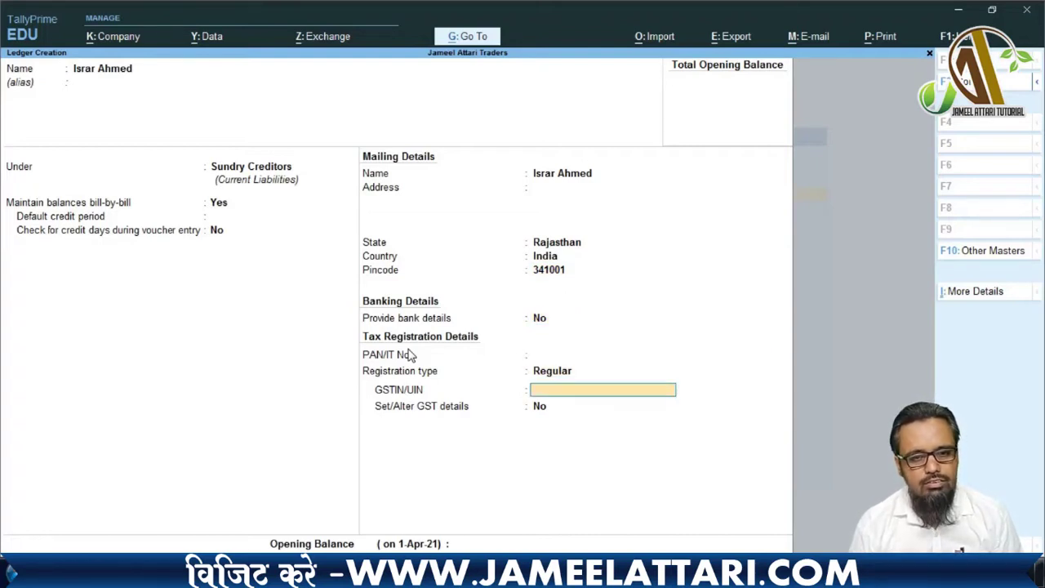
key("Return")
key("Return")
key("Return")
key("Return")
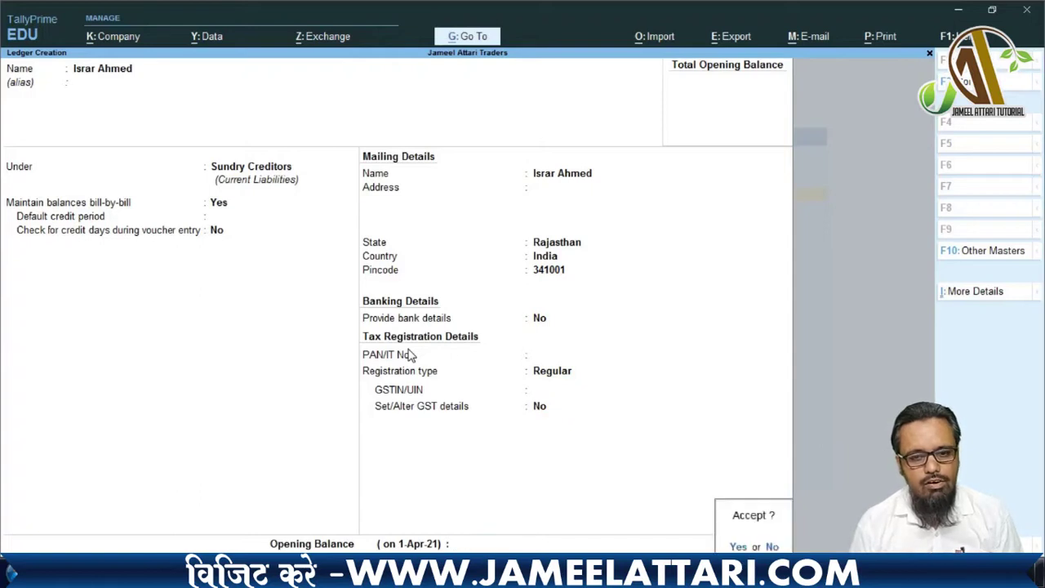
key("Return")
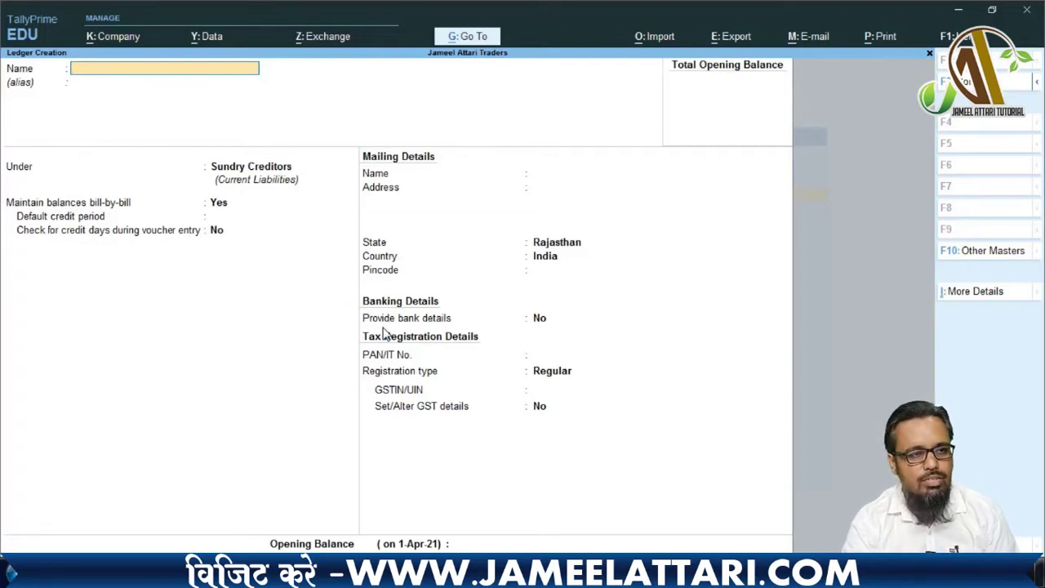
- Quit the blank ledger creation form and return to the main menu
key("Escape")
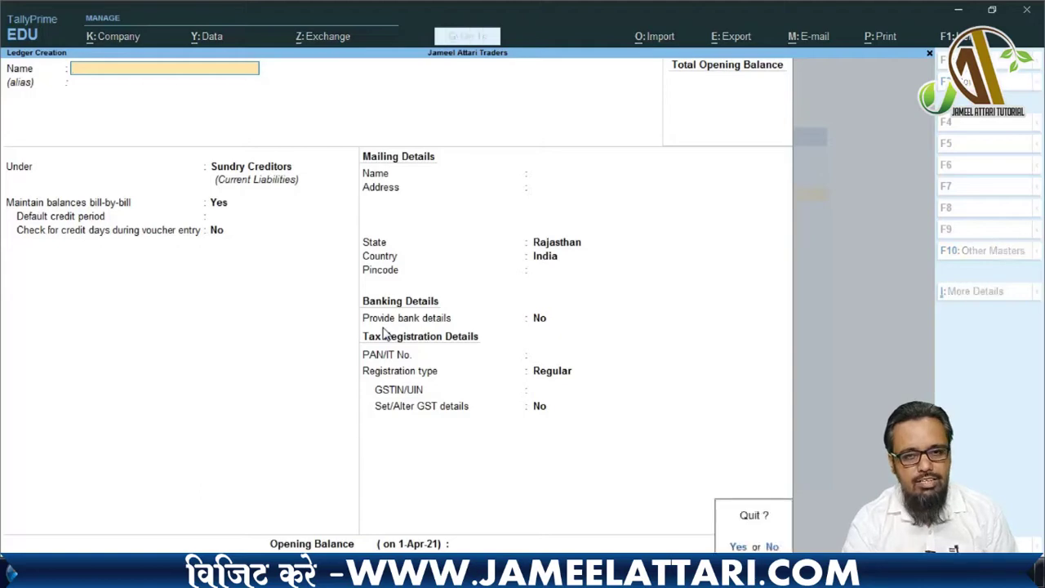
key("y")
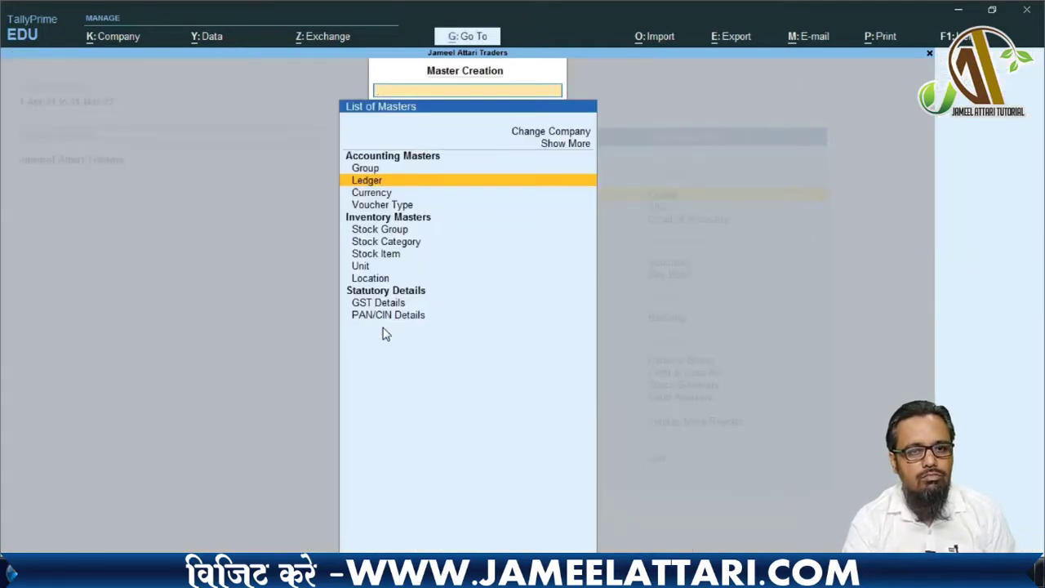
key("Escape")
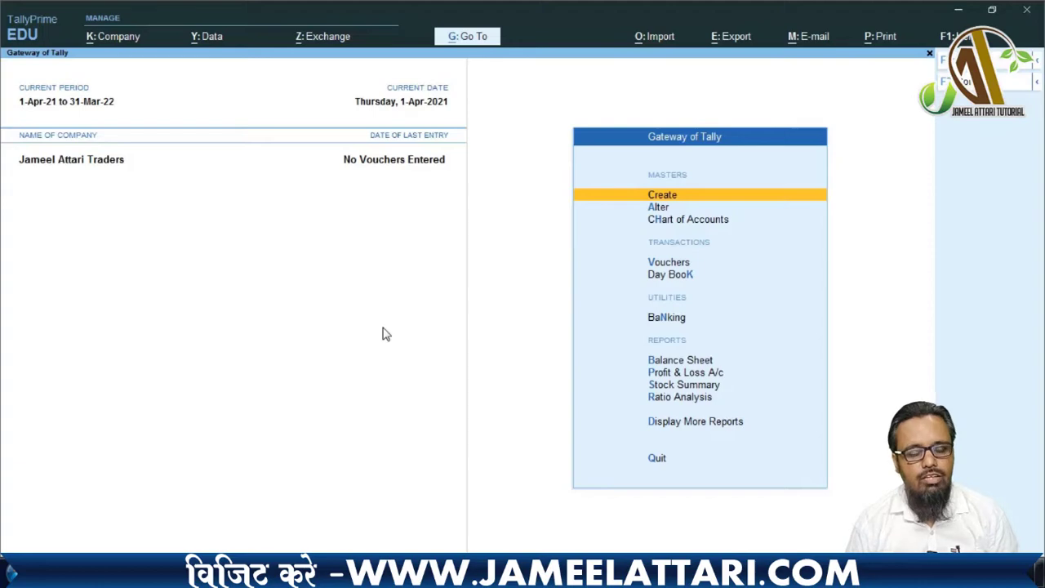
- Open Alter > Ledger and highlight the first party ledger in the list
key("Down")
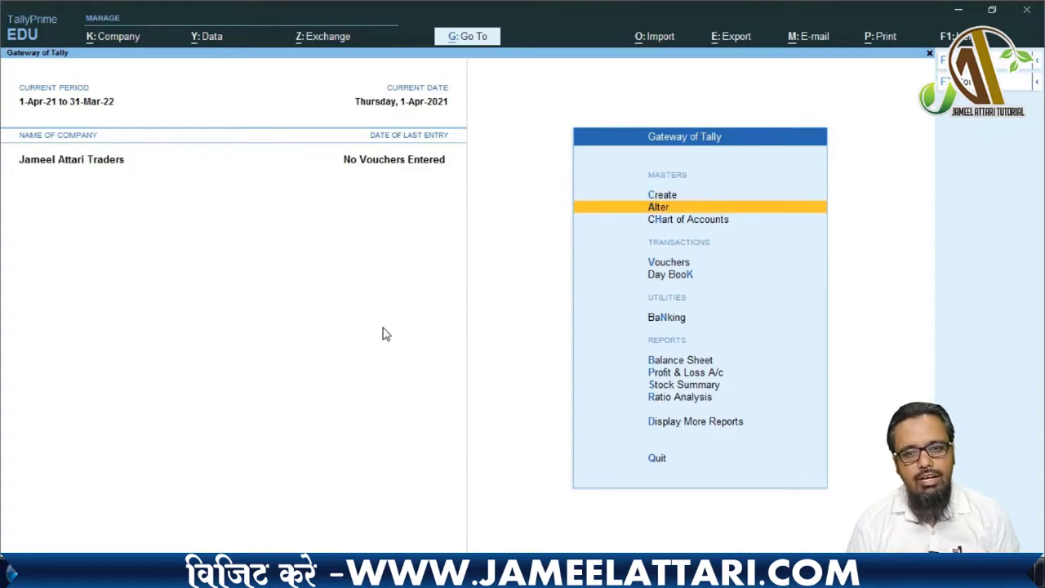
key("Return")
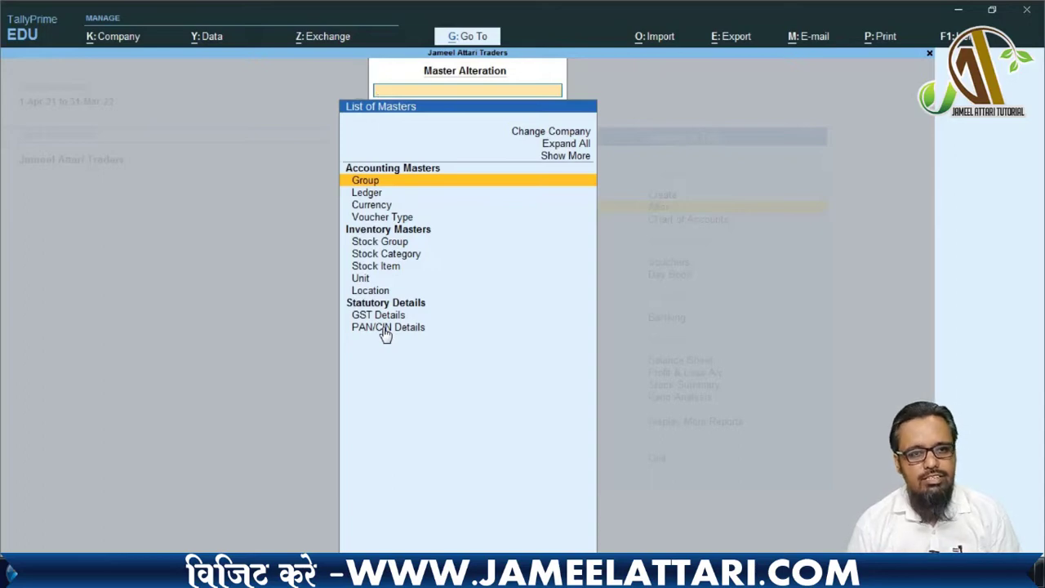
key("Down")
key("Return")
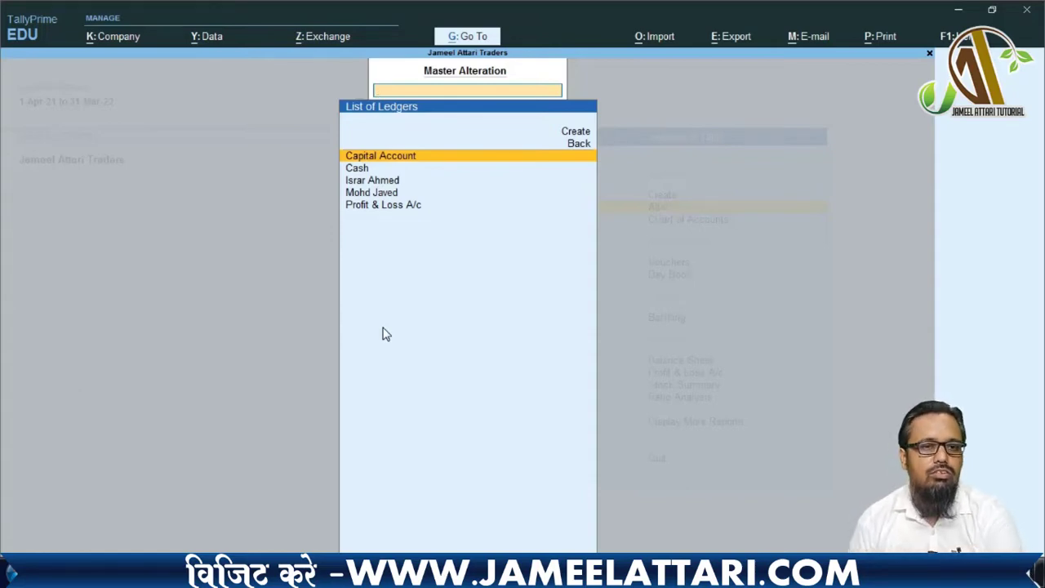
key("Down")
key("Down")
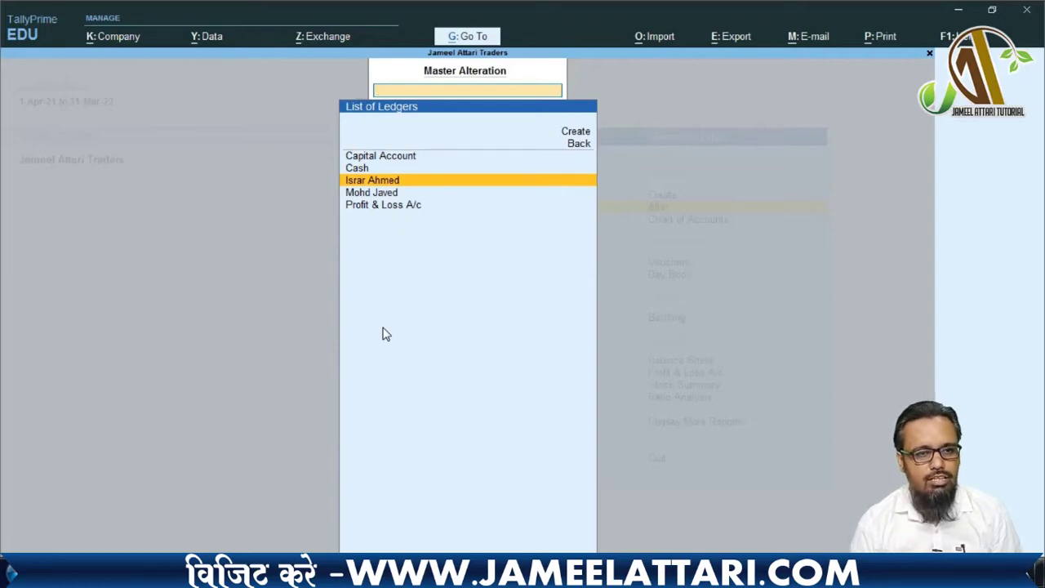
- Change the first party ledger's group to Sundry Debtors and save the alteration
key("Return")
key("Return")
key("Return")
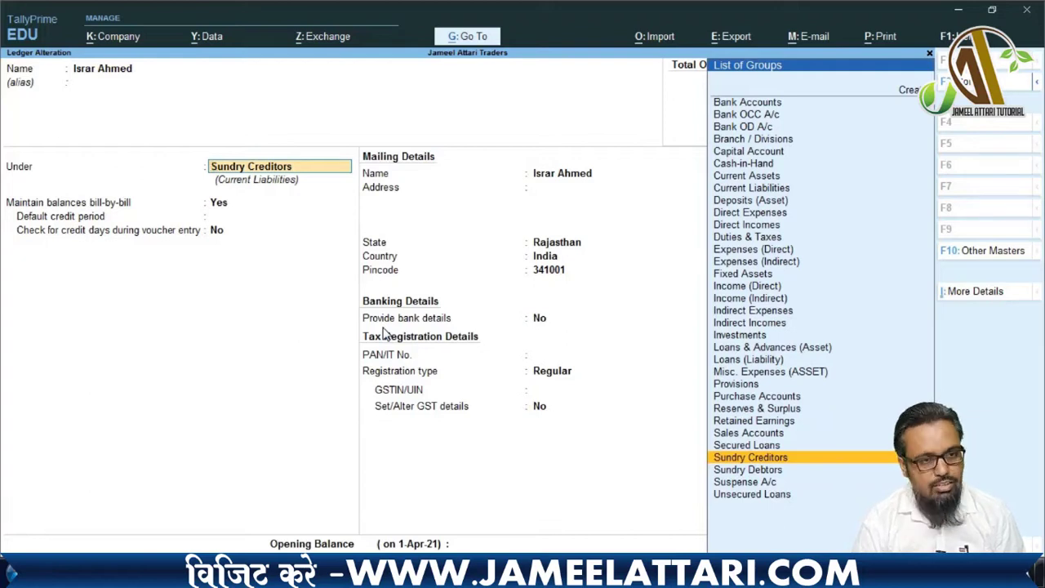
type("Sun")
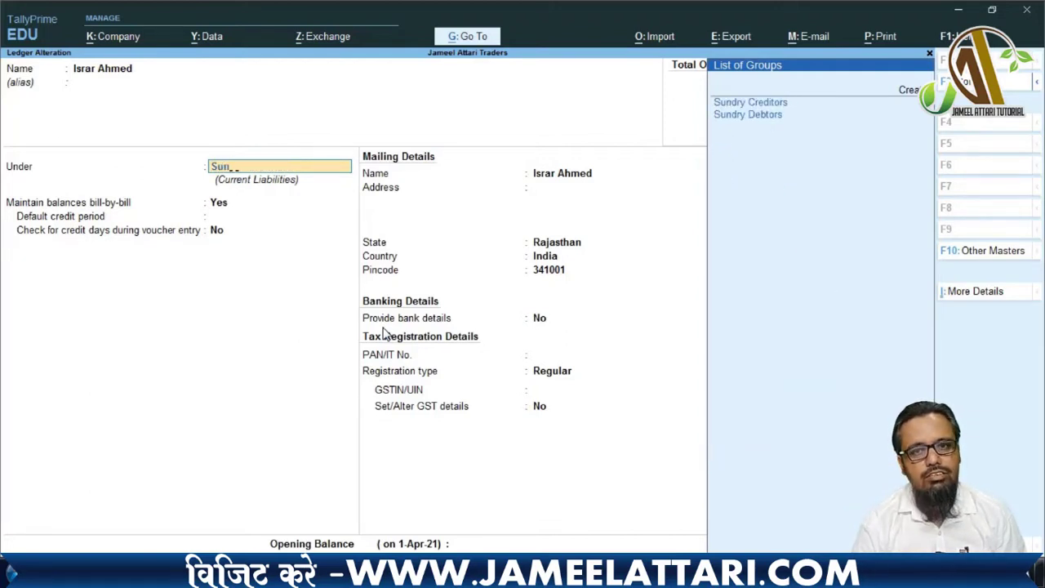
type("d")
key("Down")
key("Return")
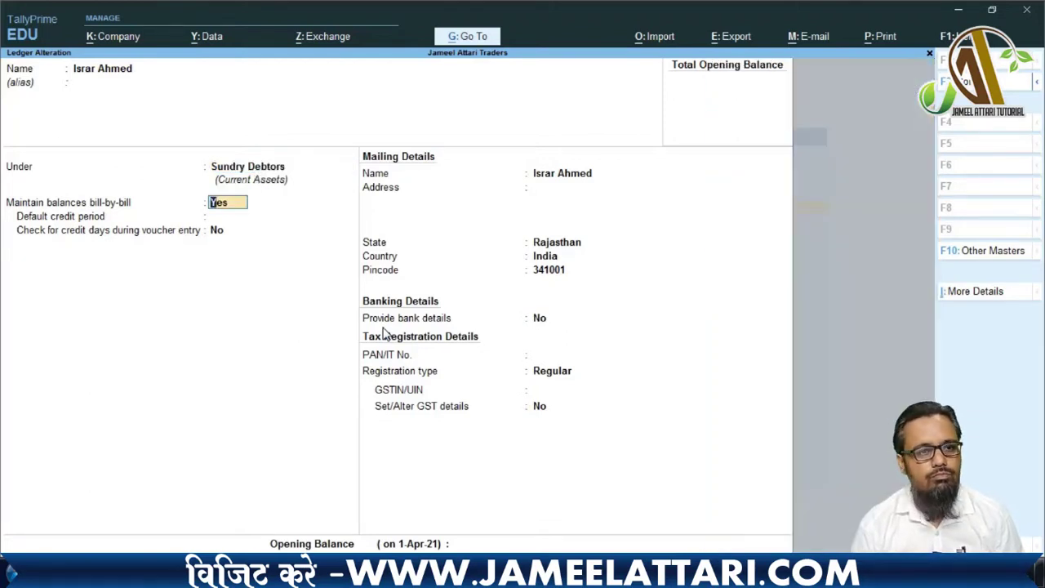
key("Return")
key("Return")
key("Return")
key("Return")
key("Return")
key("Return")
key("Return")
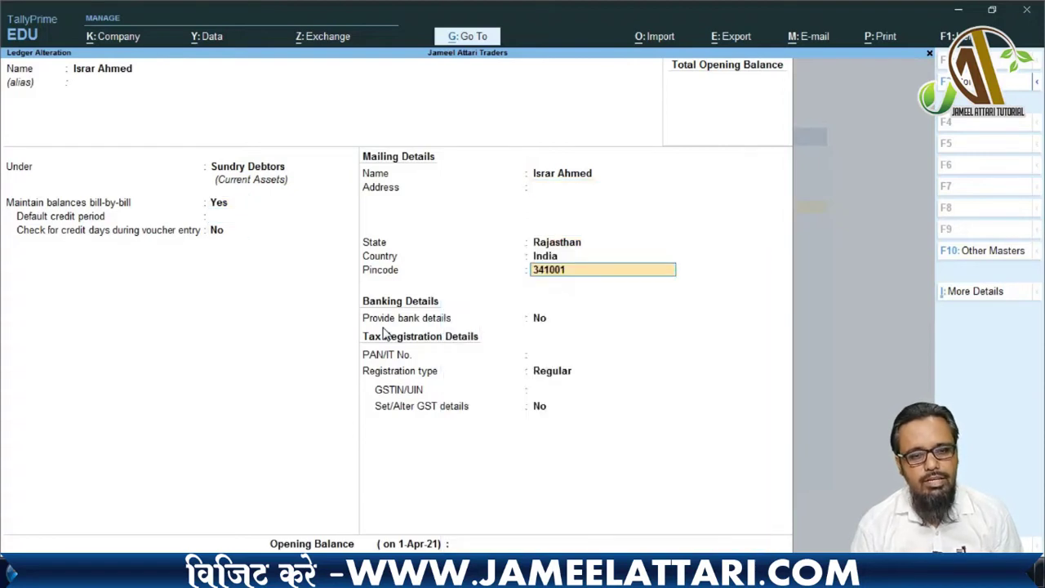
key("Return")
key("Return")
key("Return")
key("Return")
key("Return")
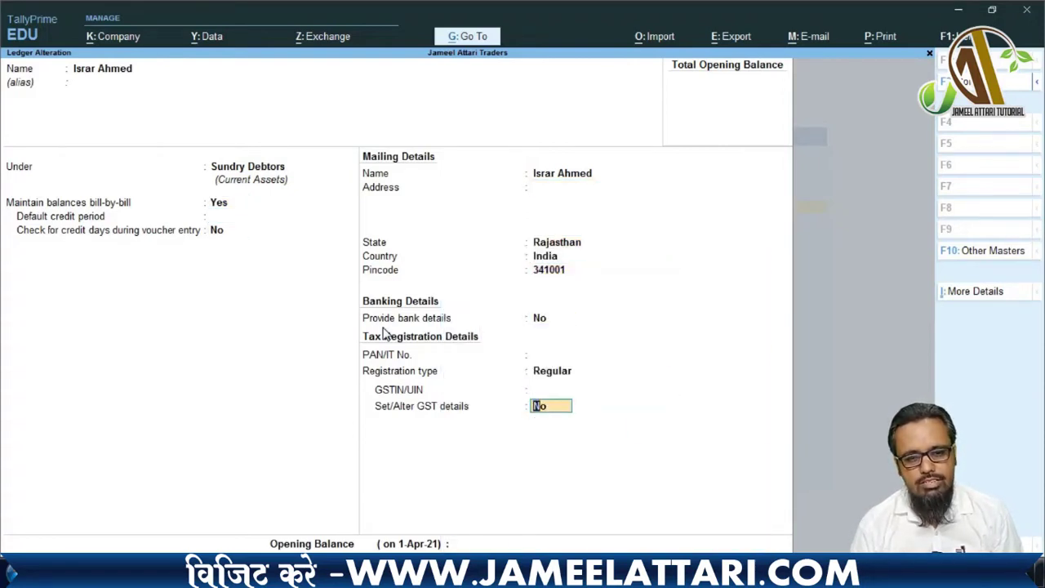
key("Return")
key("Return")
key("Return")
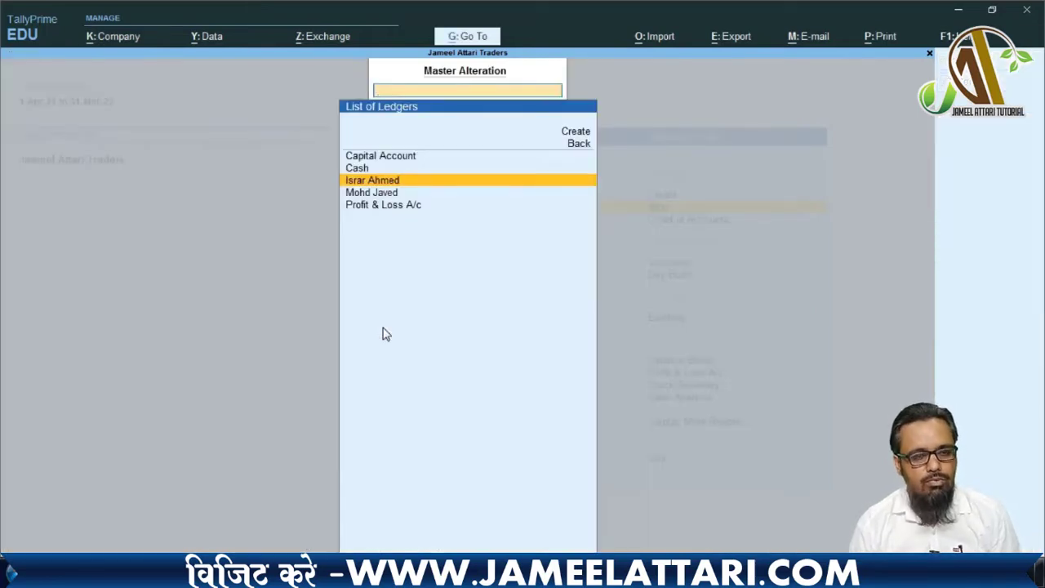
key("Down")
- Change the second party ledger's group to Sundry Creditors, save it, and reopen the masters list
key("Return")
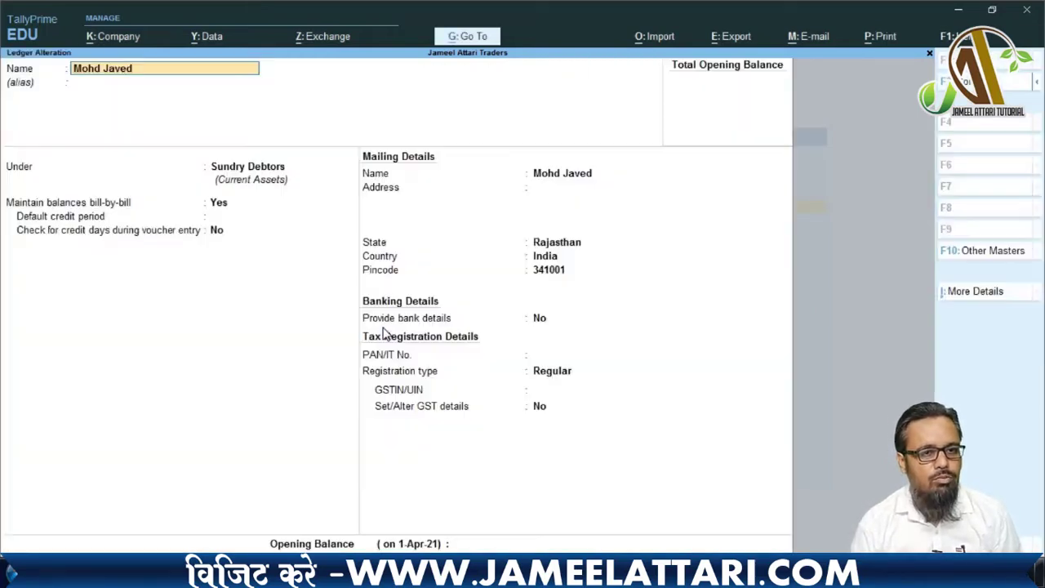
key("Return")
key("Return")
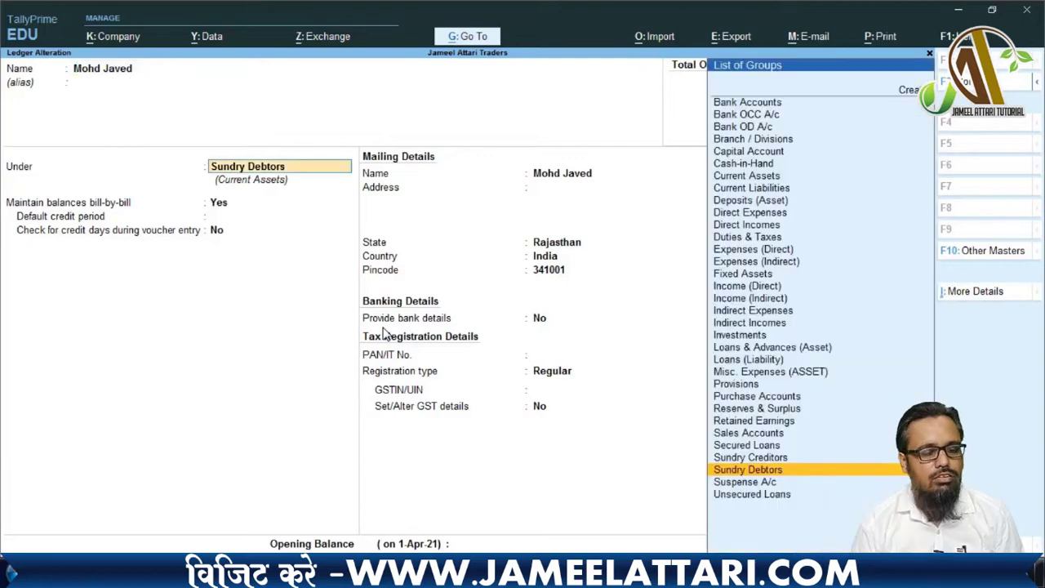
type("Sund")
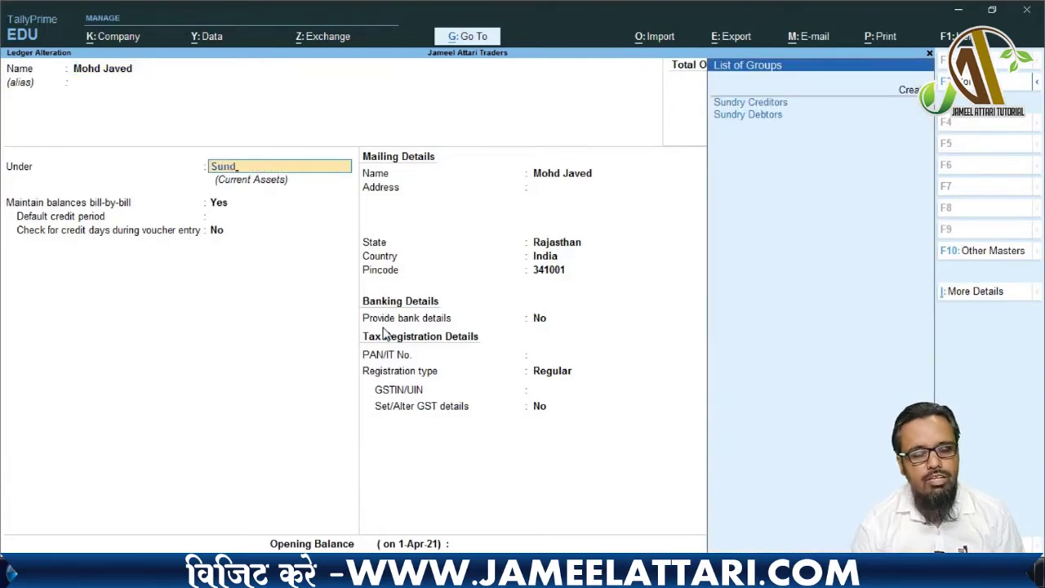
key("Return")
key("Return")
key("Return")
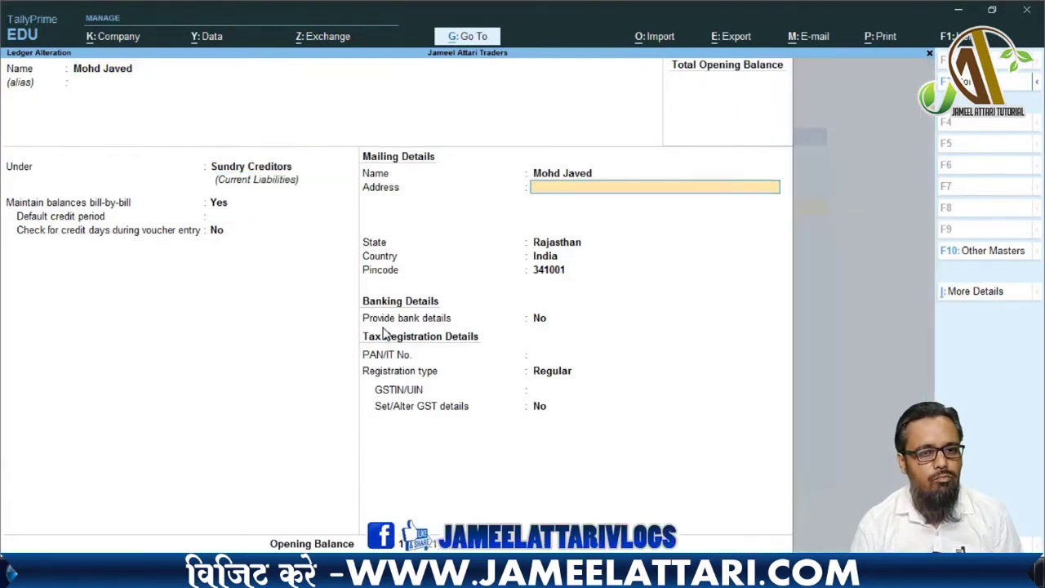
key("Return")
key("Return")
key("Return")
key("Return")
key("Return")
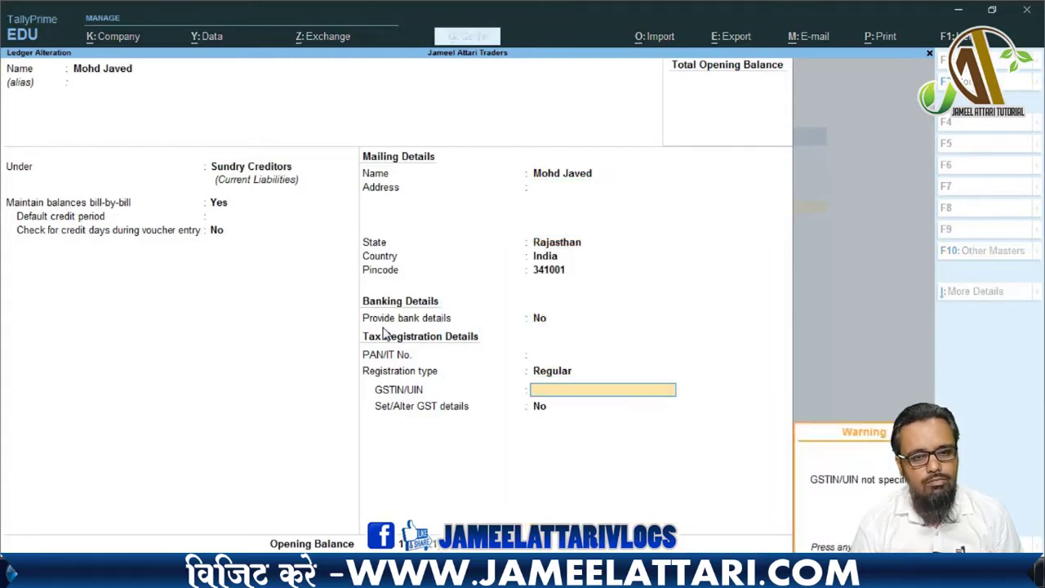
key("Return")
key("Return")
key("Return")
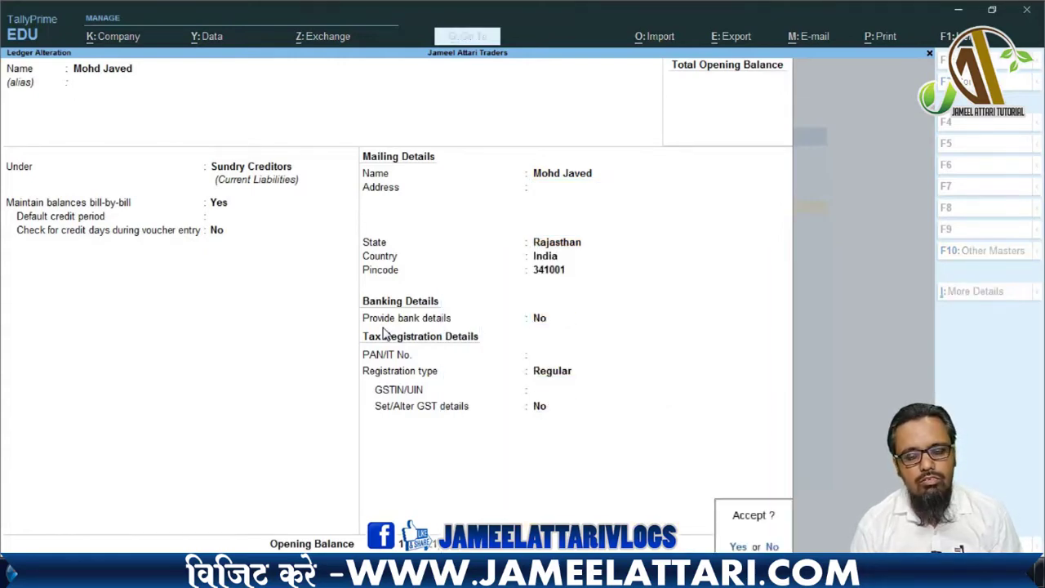
key("Return")
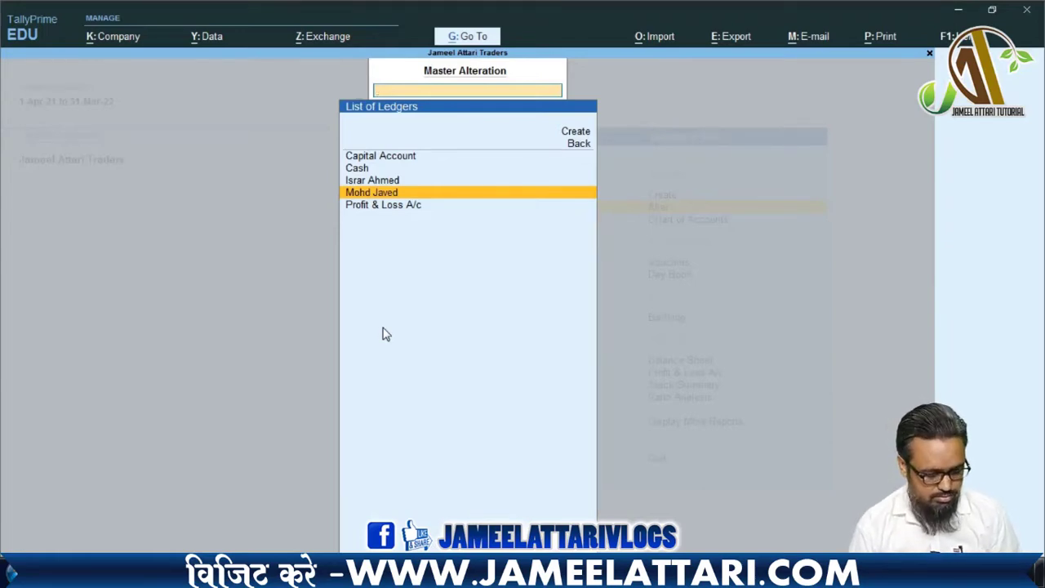
key("Escape")
key("Escape")
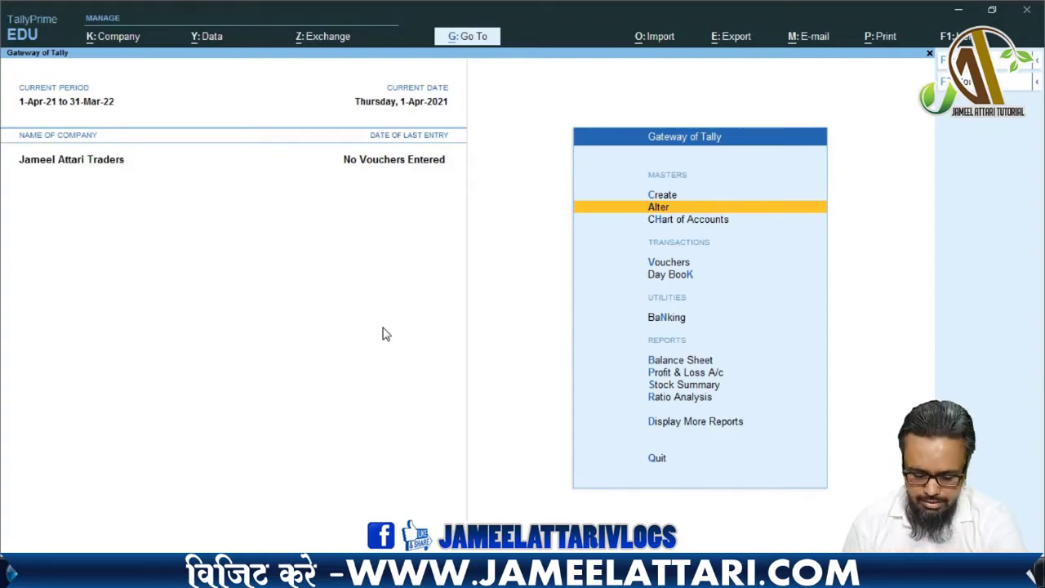
key("Return")
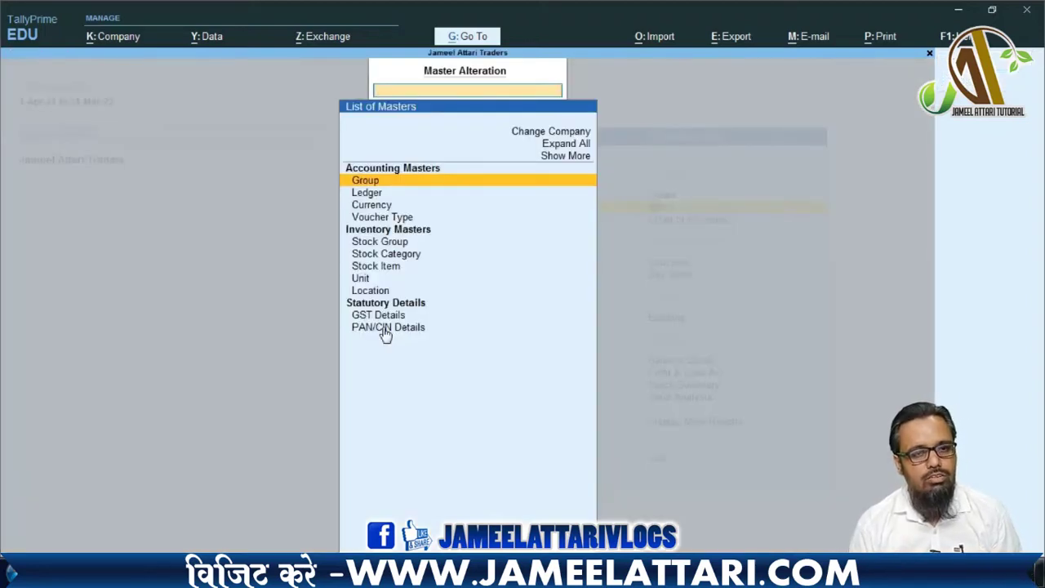
- Open the Capital Account ledger for alteration and delete it with Alt+D, confirming Yes
key("Down")
key("Return")
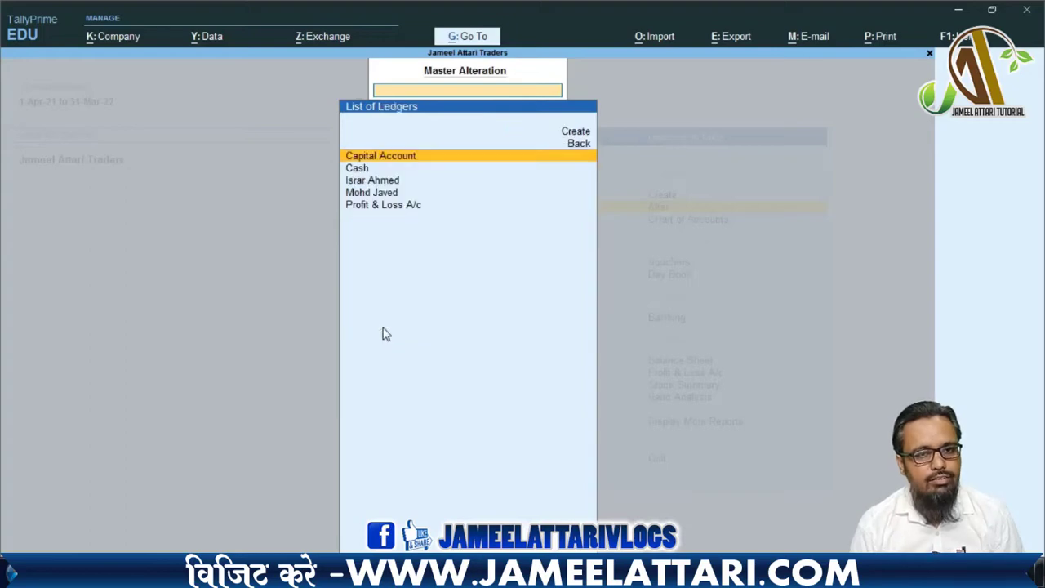
key("Down")
key("Down")
key("Up")
key("Up")
key("Return")
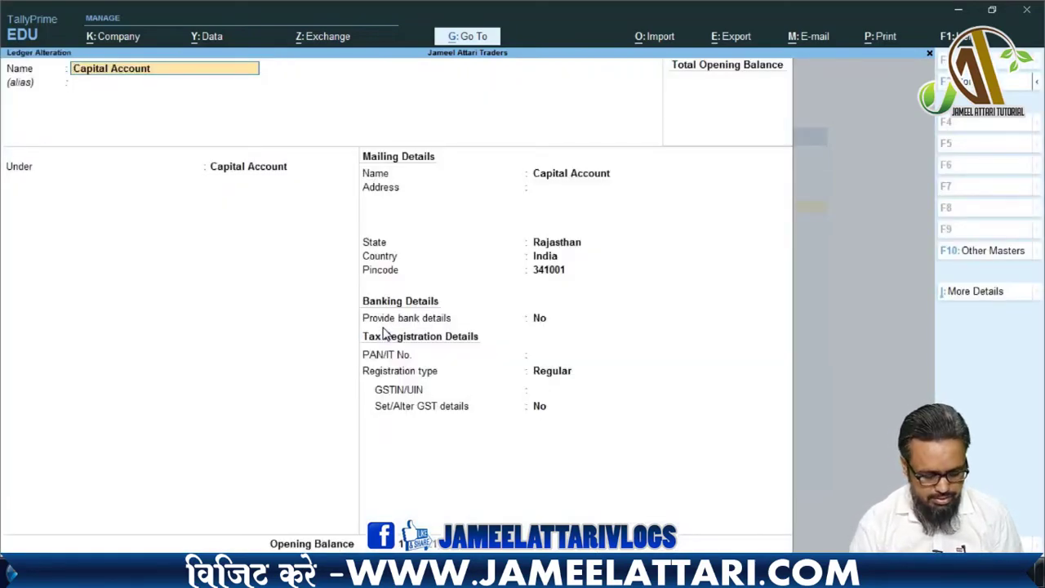
key("alt+d")
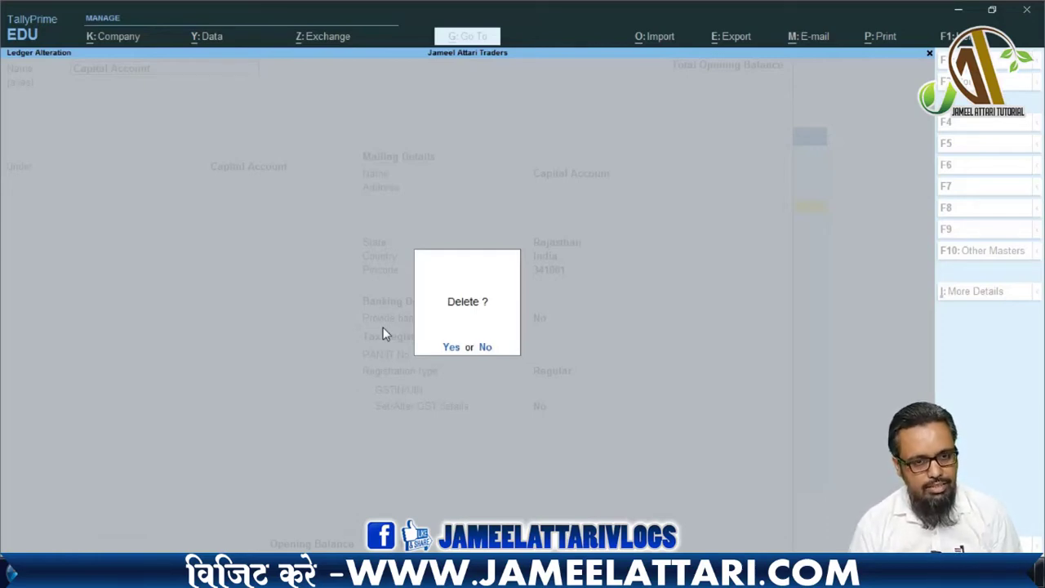
left_click(451, 347)
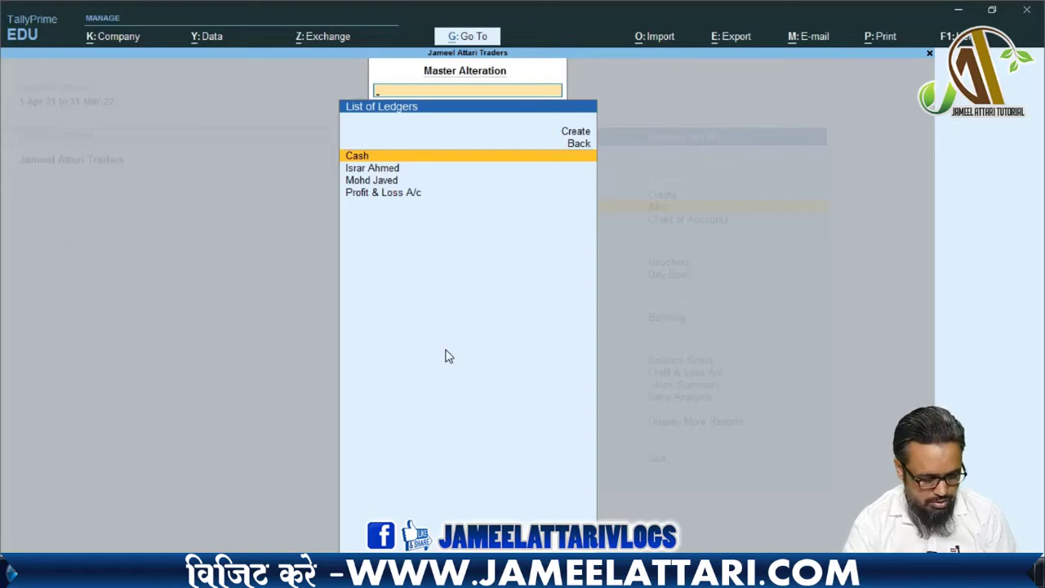
- Return to the Gateway and start creating a new ledger
key("Escape")
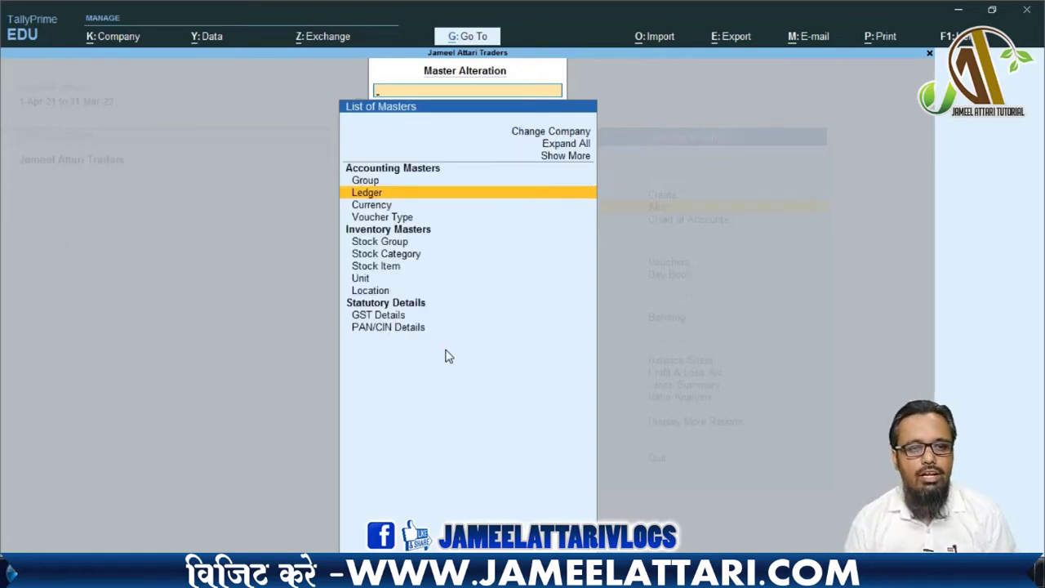
key("Escape")
key("Up")
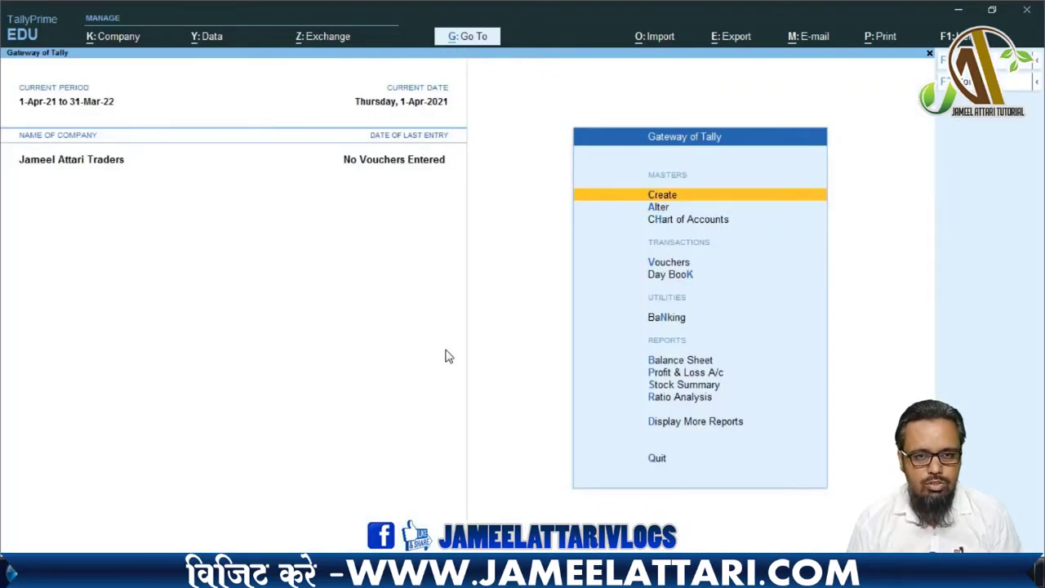
key("Down")
key("Up")
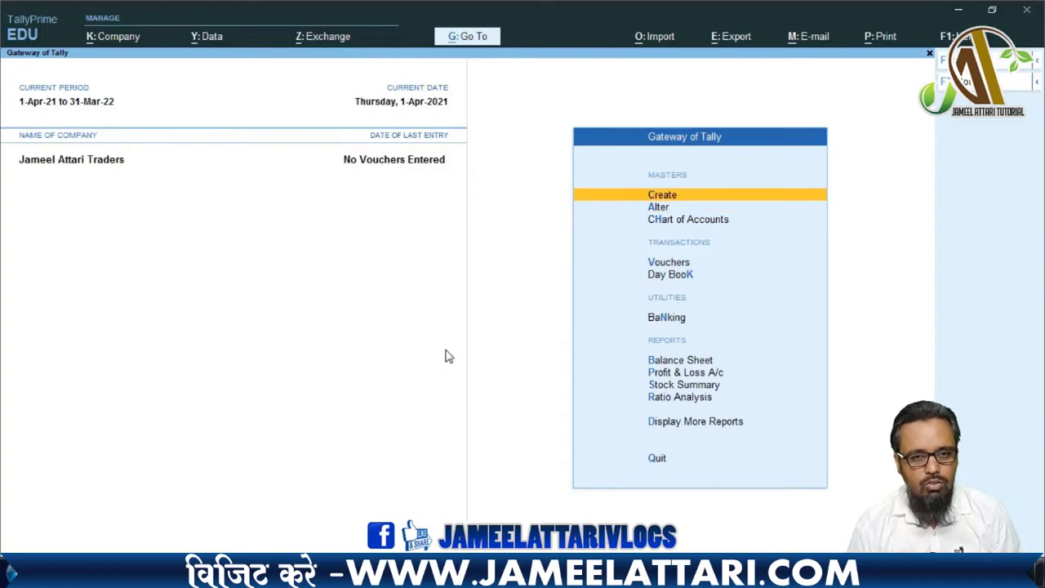
key("Down")
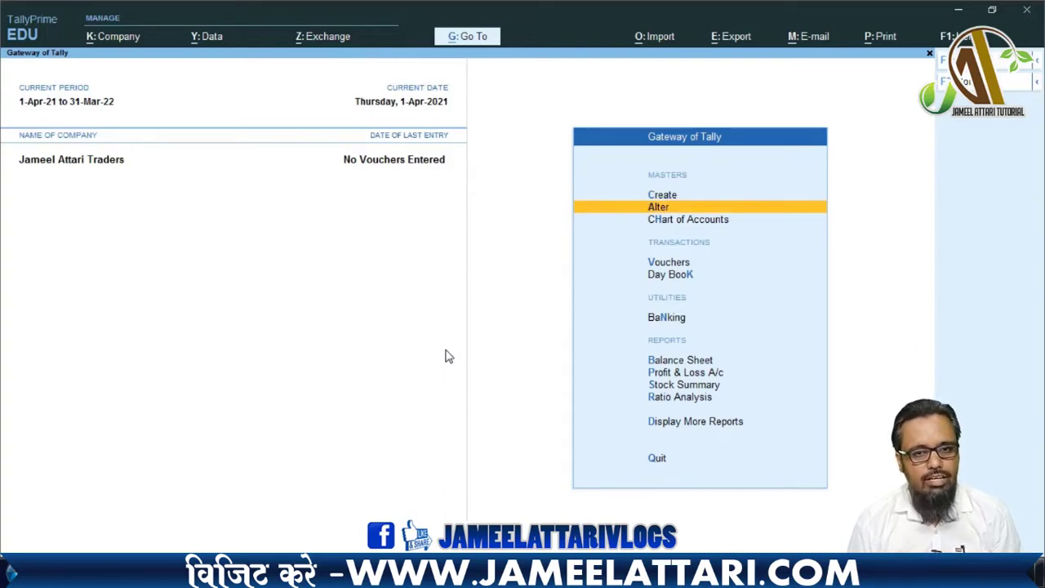
key("Up")
key("Down")
key("Up")
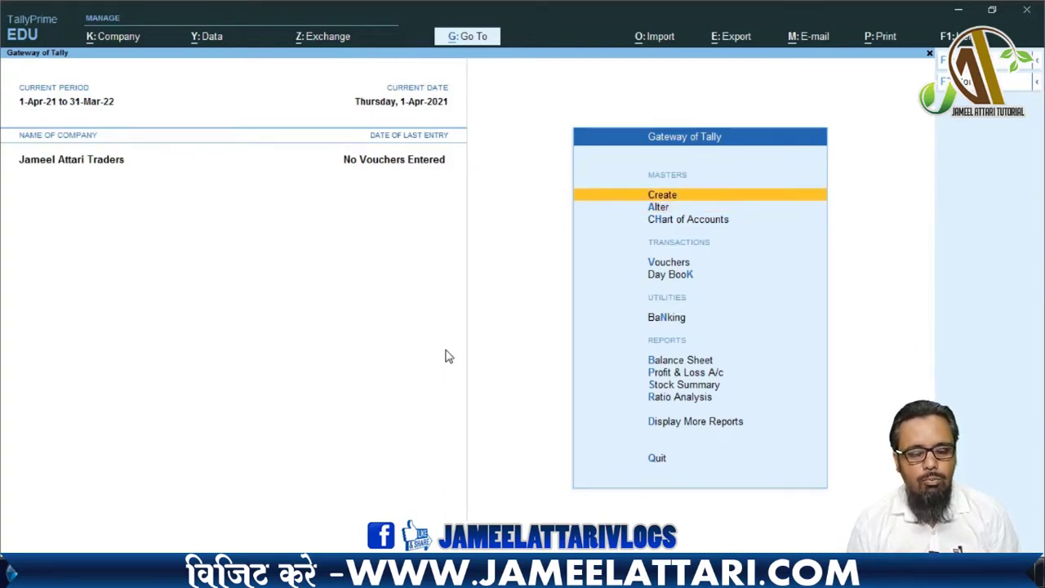
key("Return")
key("Return")
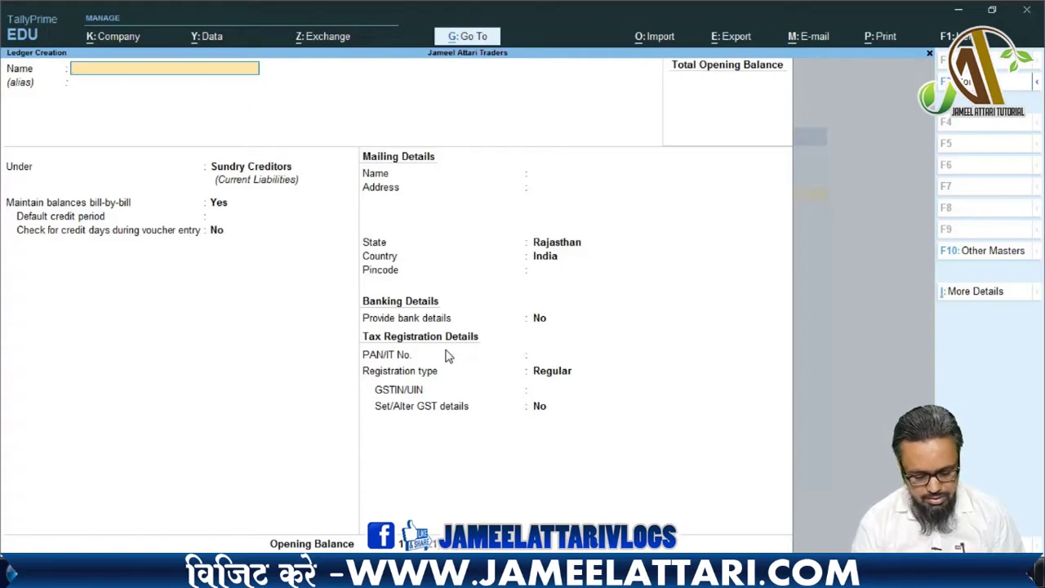
- Name the ledger Purchase Account and place it under Purchase Accounts
type("P")
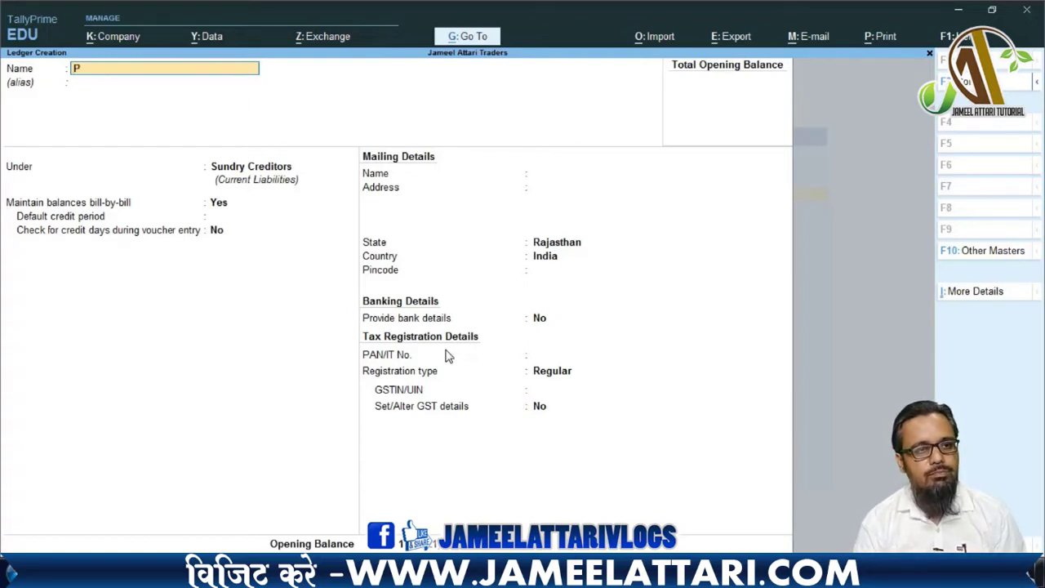
type("urcha")
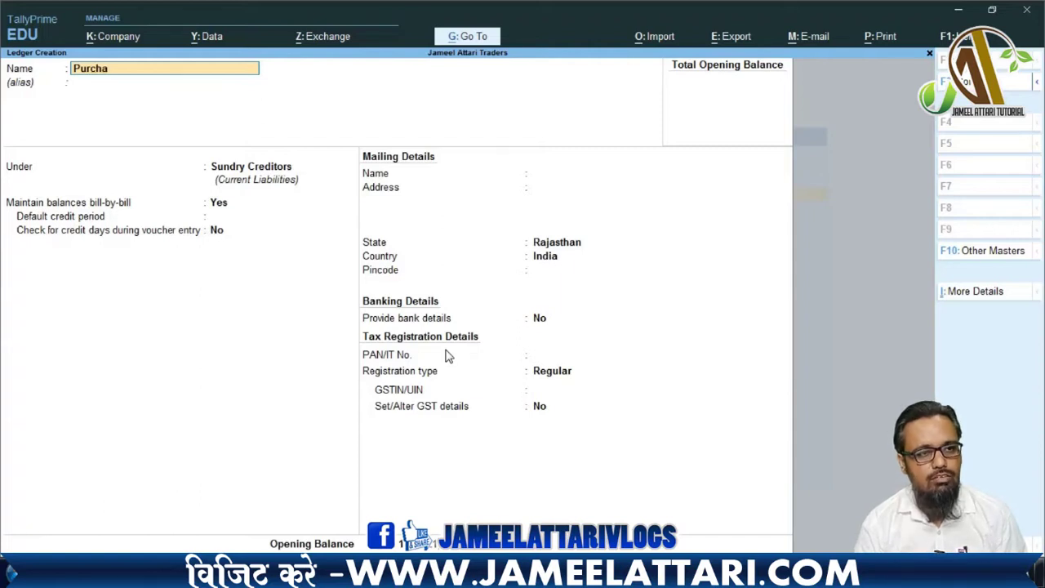
type("se")
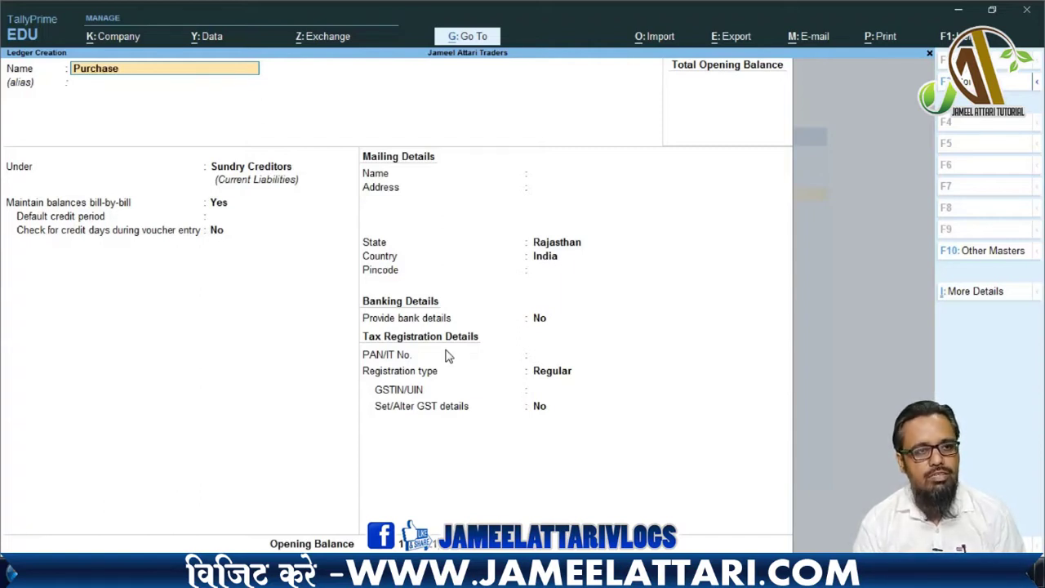
type(" Account")
key("Return")
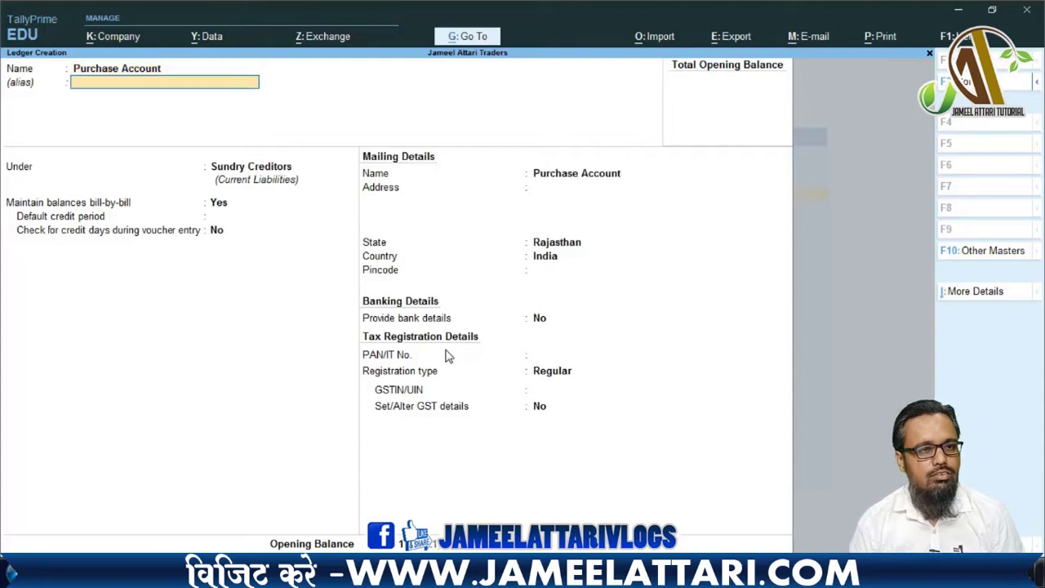
key("Return")
type("Pur")
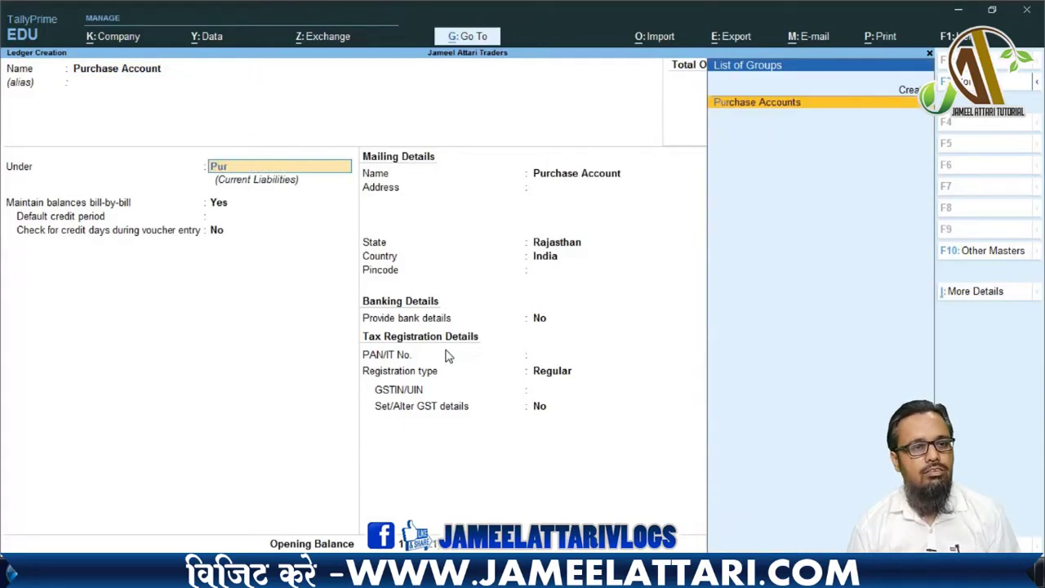
key("Return")
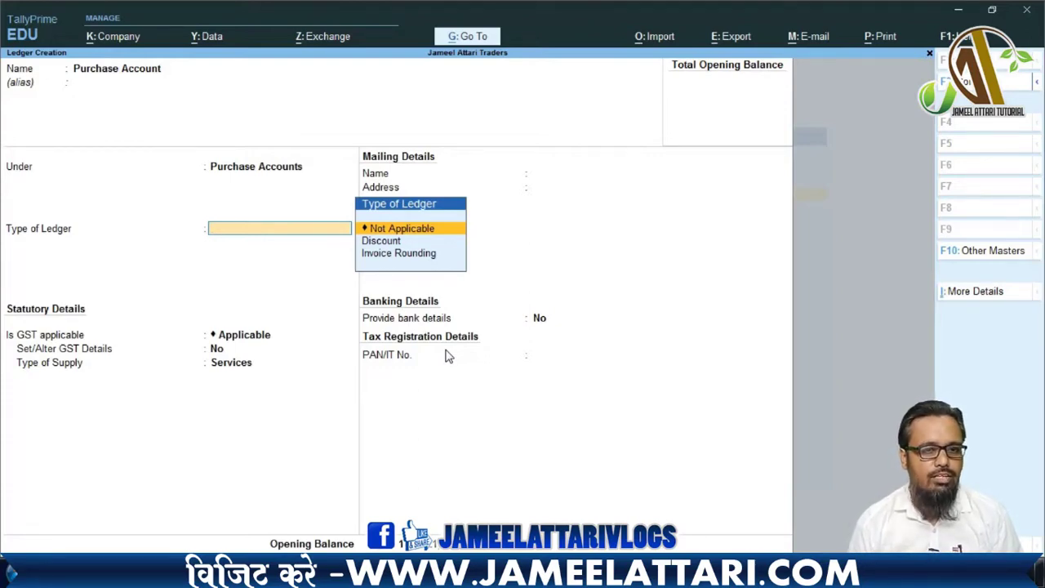
- Keep ledger type Not Applicable, GST applicable, and set the supply type to Goods
key("Down")
key("Up")
key("Return")
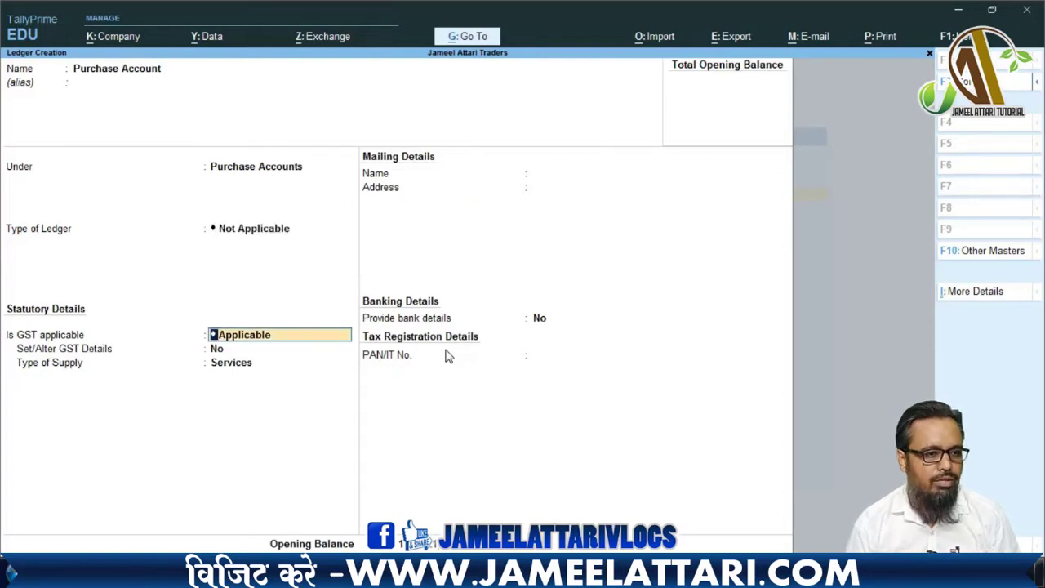
key("Return")
key("Return")
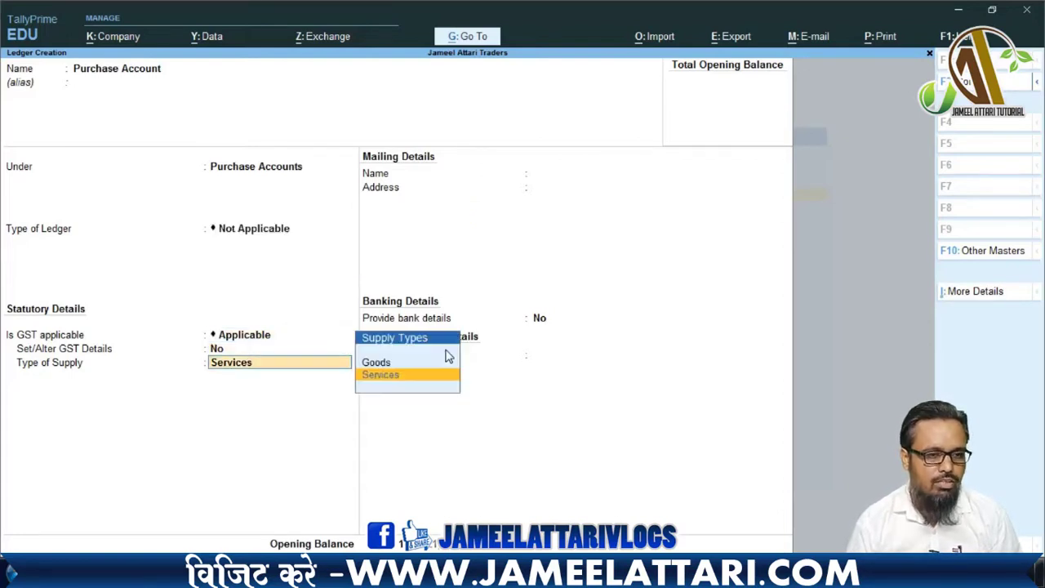
key("Up")
key("Return")
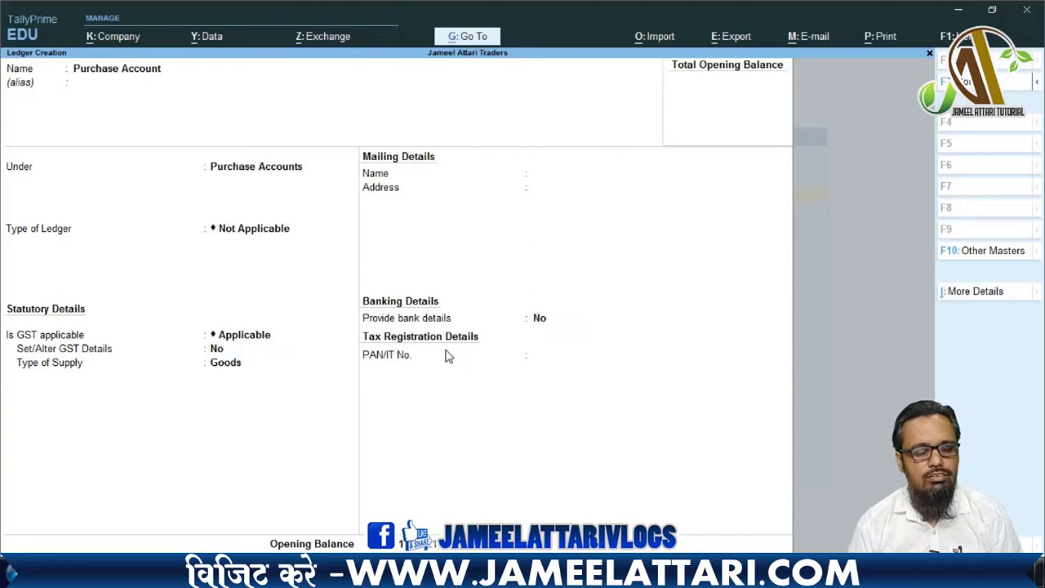
key("Return")
key("Return")
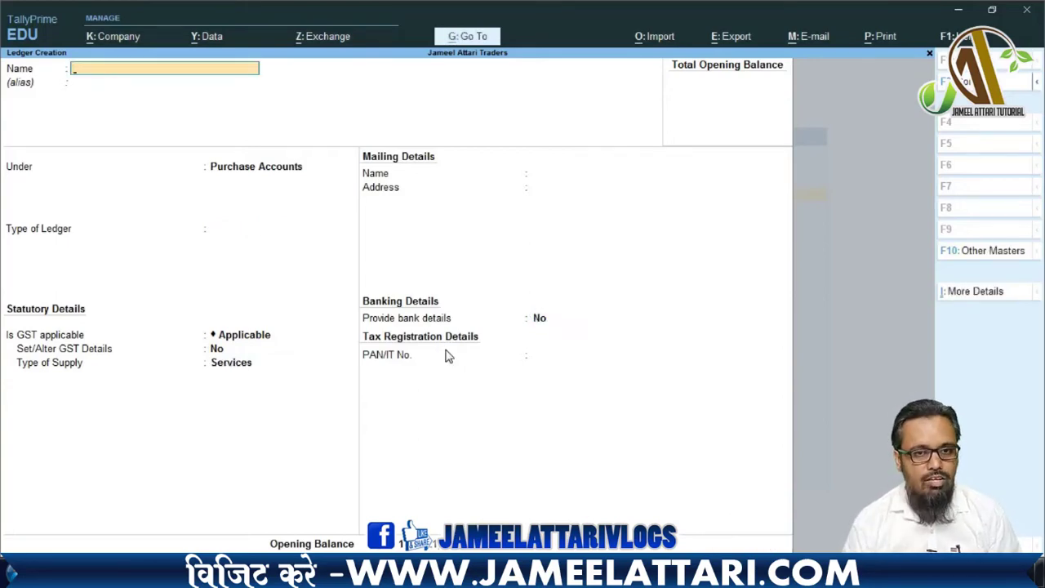
- Quit the blank ledger creation form without saving and leave ledger creation
key("Escape")
key("Return")
key("Down")
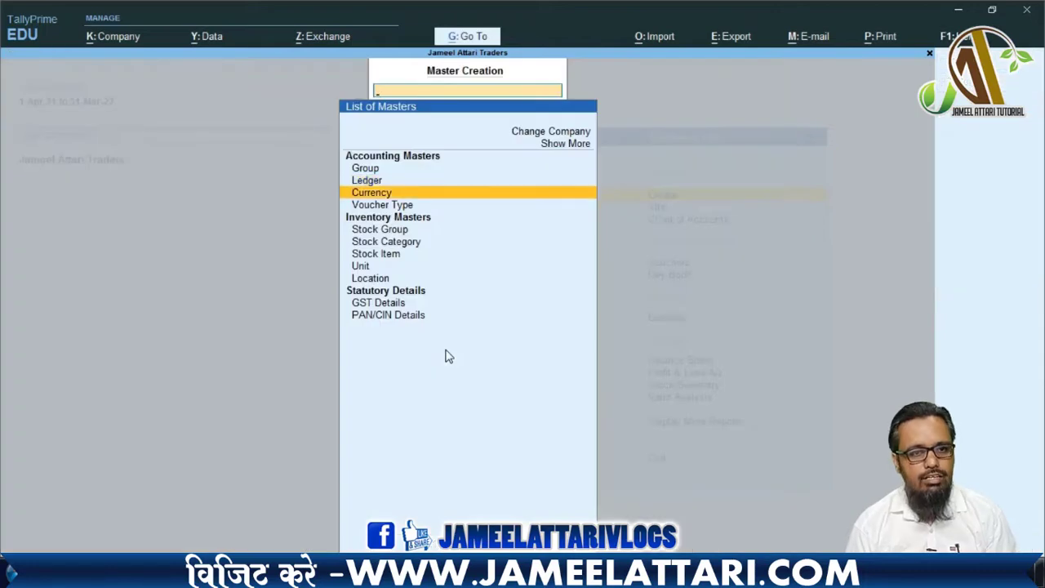
key("Up")
key("Return")
key("Escape")
key("Escape")
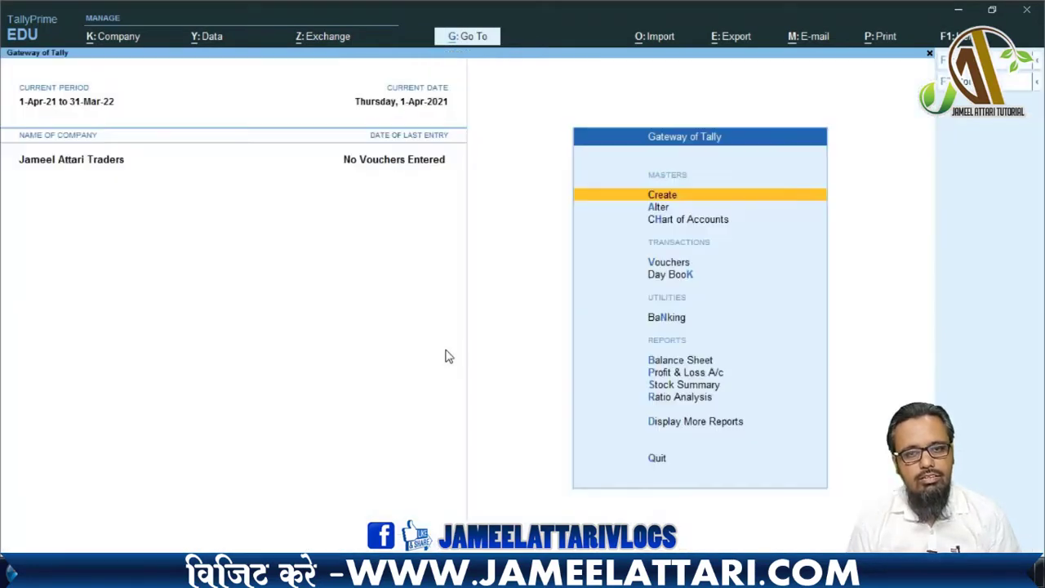
- Check the Alter ledger list to confirm Purchase Account appears, then return to Gateway of Tally
key("Down")
key("Return")
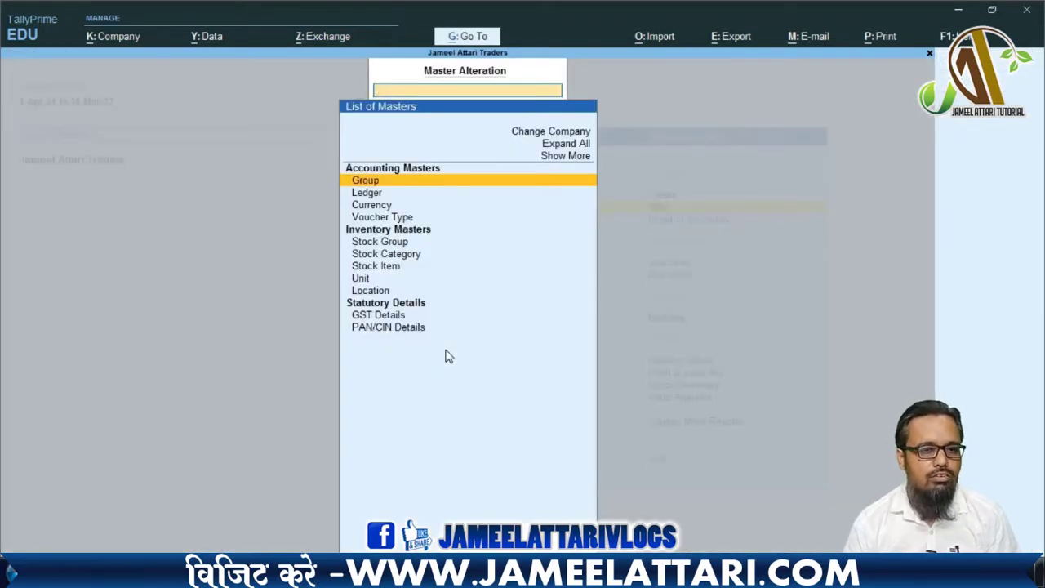
key("Down")
key("Return")
key("Up")
key("Down")
key("Down")
key("Down")
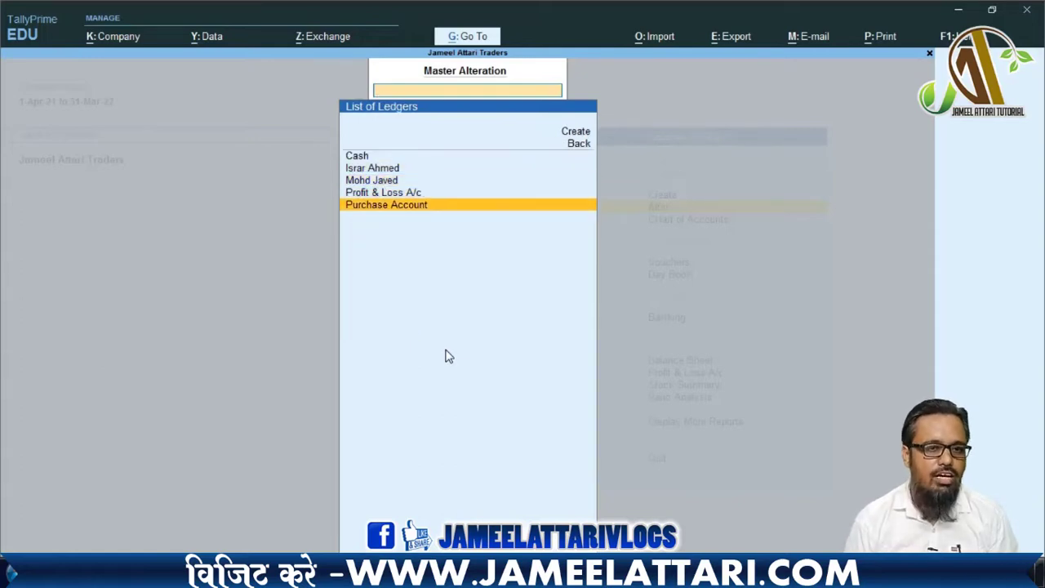
key("Up")
key("Up")
key("Up")
key("Up")
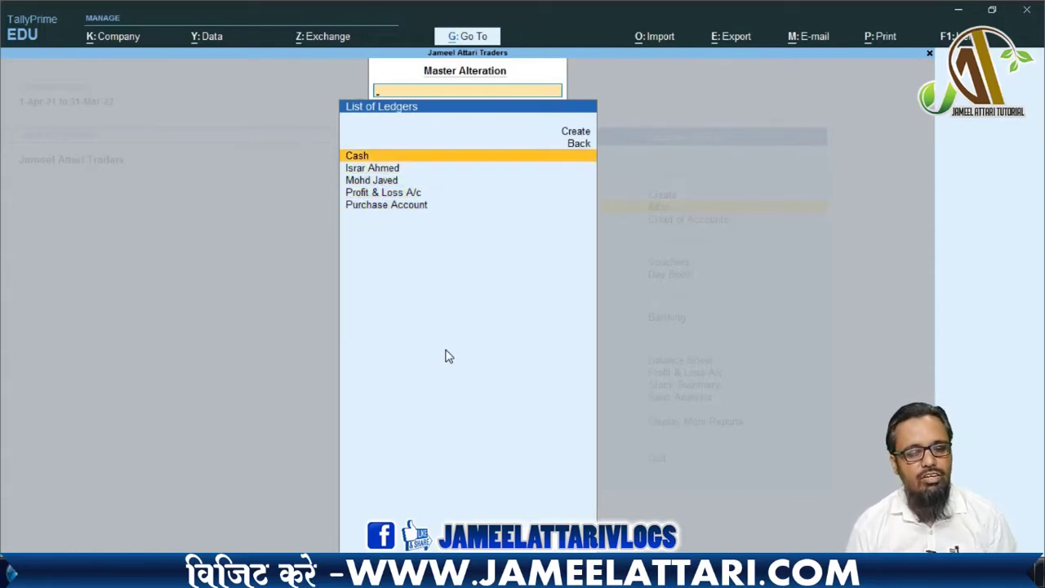
key("Escape")
key("Escape")
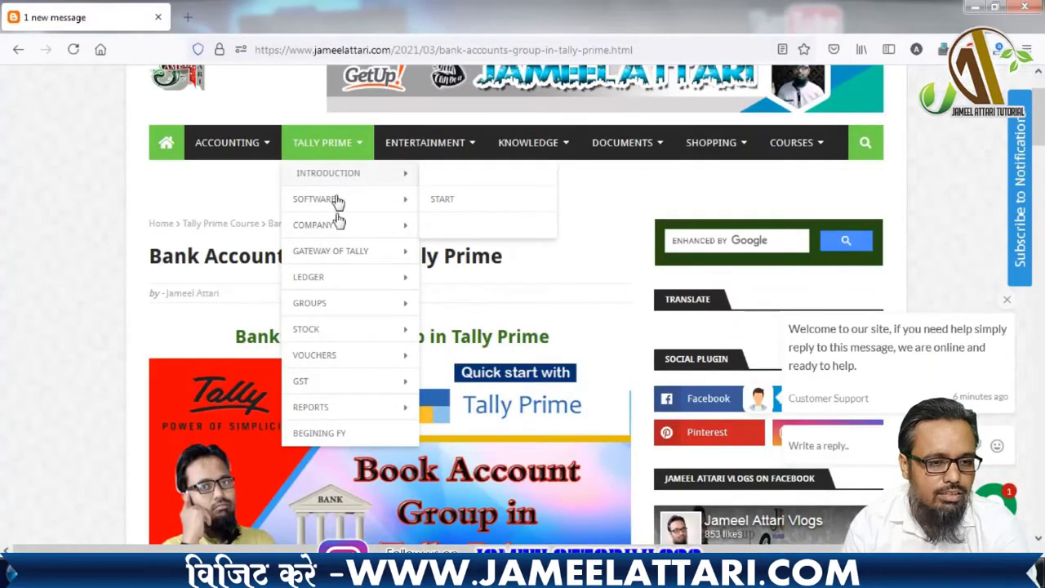
mouse_move(362, 314)
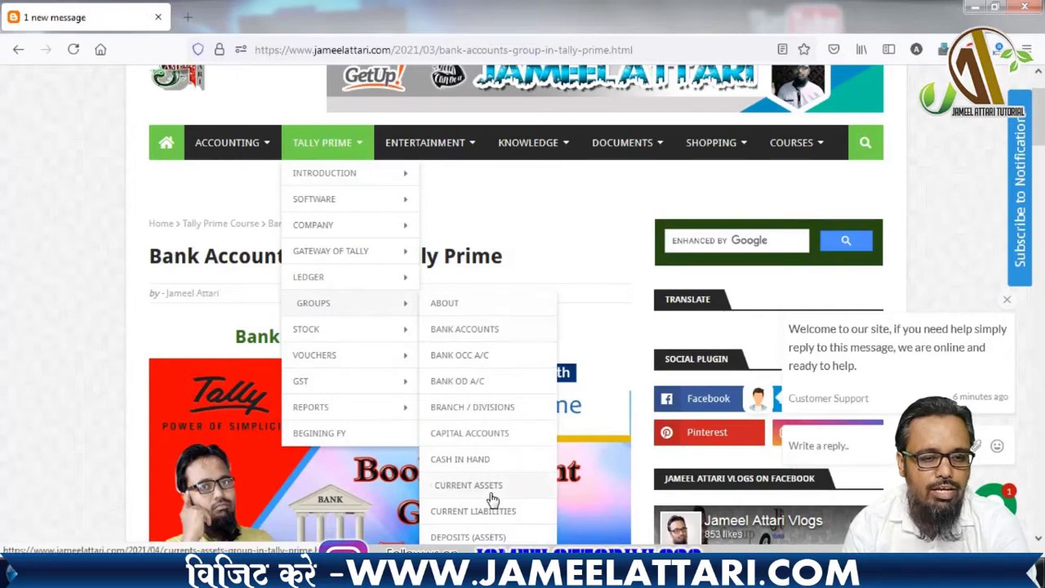
scroll(494, 498, "down", 5)
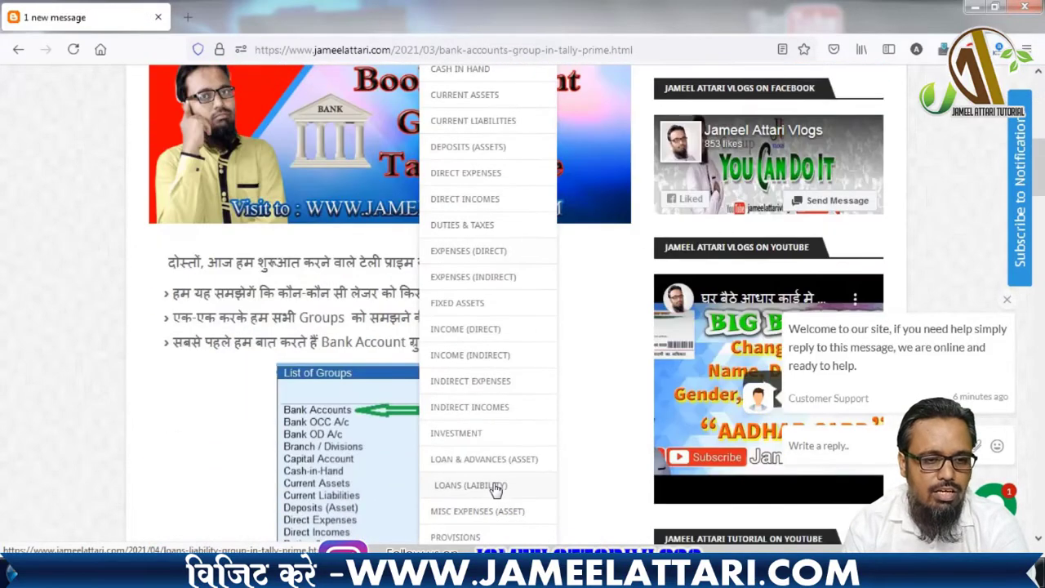
scroll(495, 489, "down", 5)
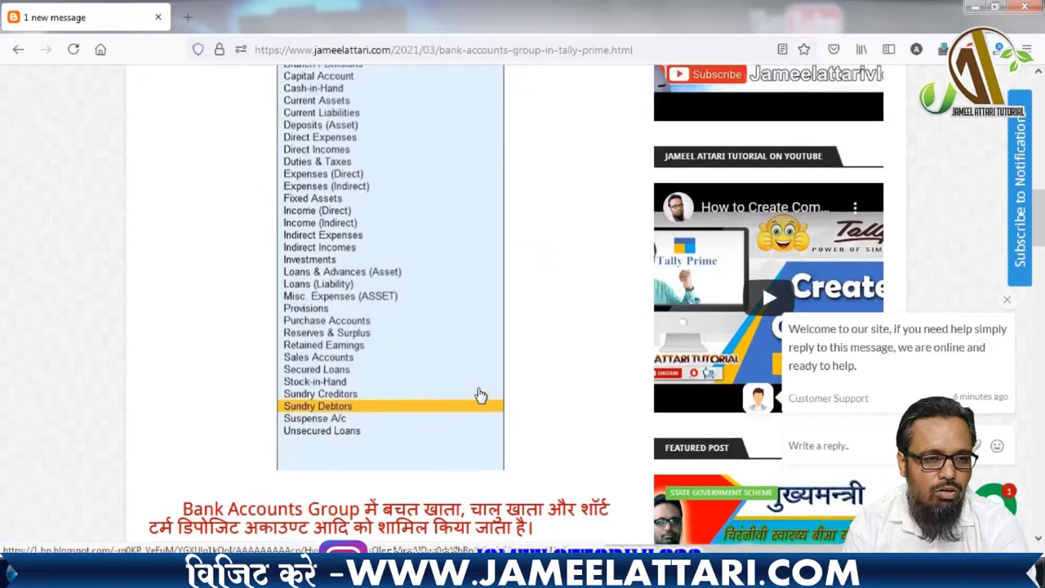
scroll(490, 368, "up", 15)
mouse_move(324, 231)
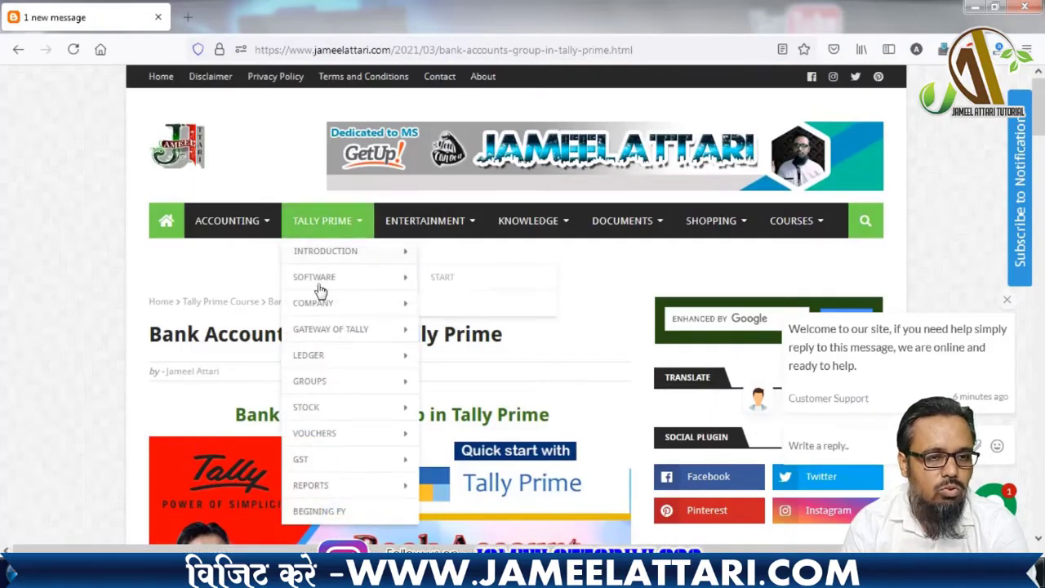
mouse_move(410, 236)
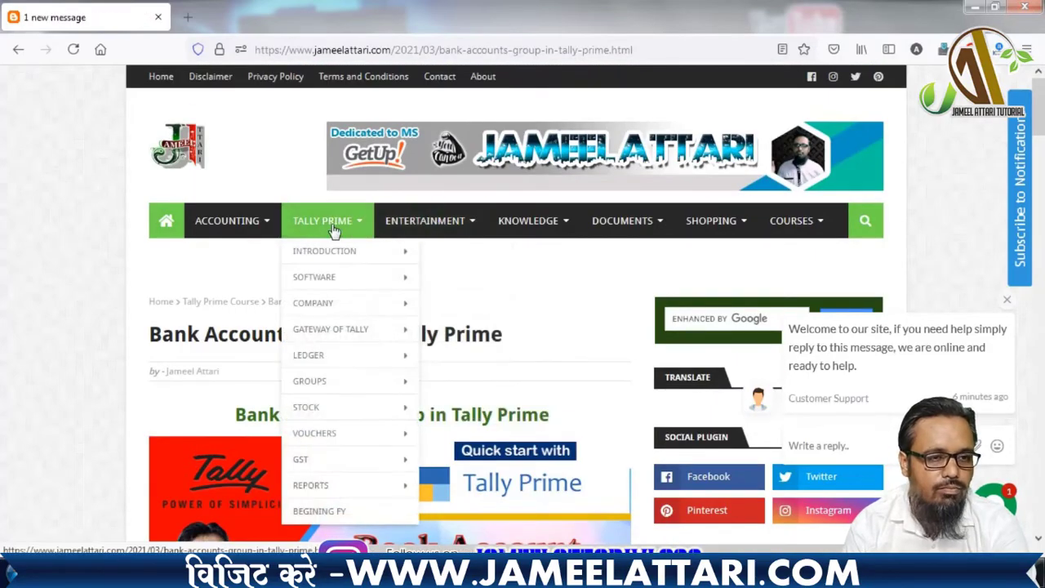
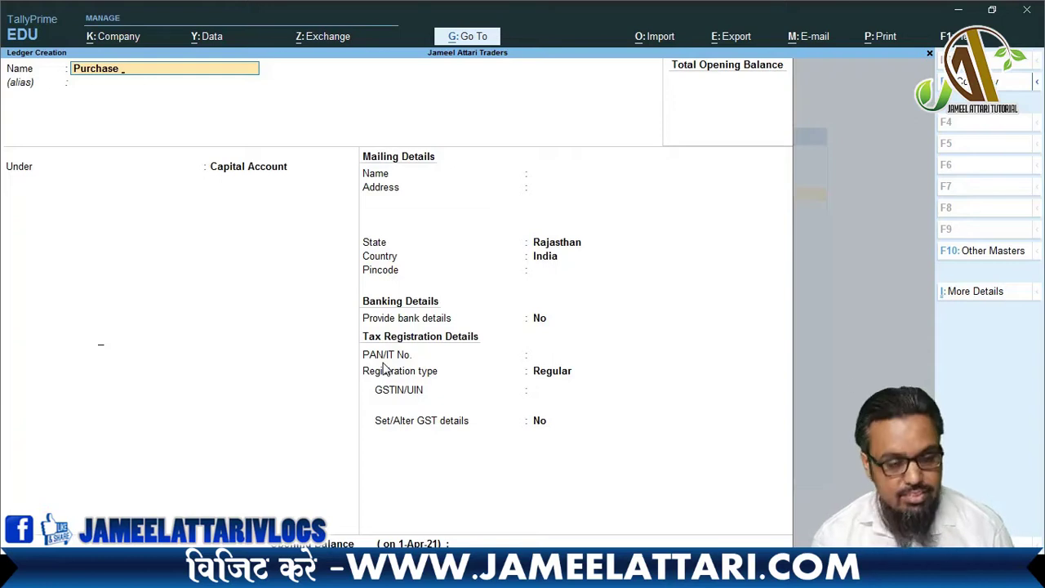
- Name the new ledger 'Purchase Exempted' and place it under Purchase Accounts
type("Exe")
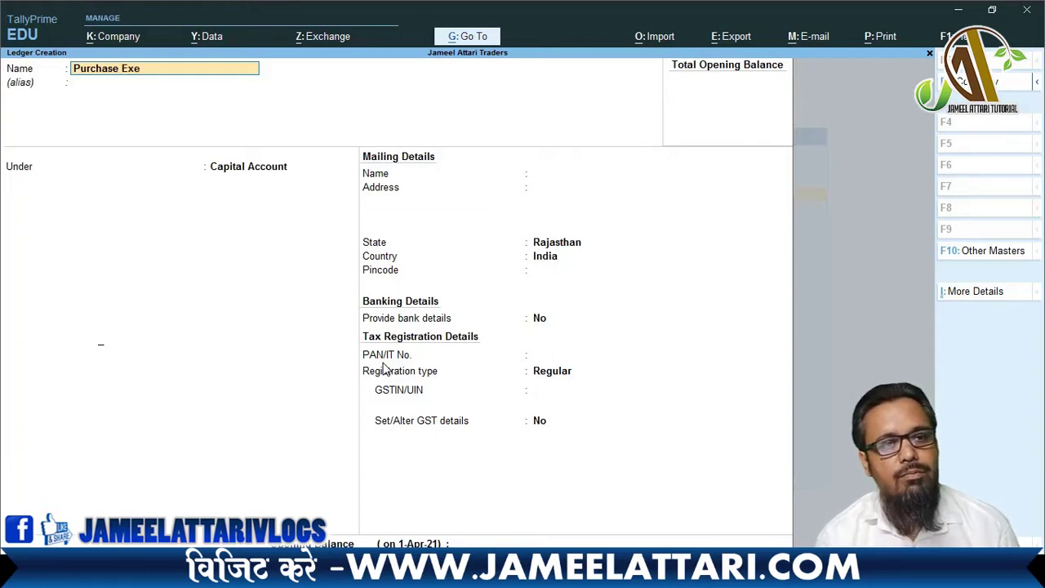
type("pted")
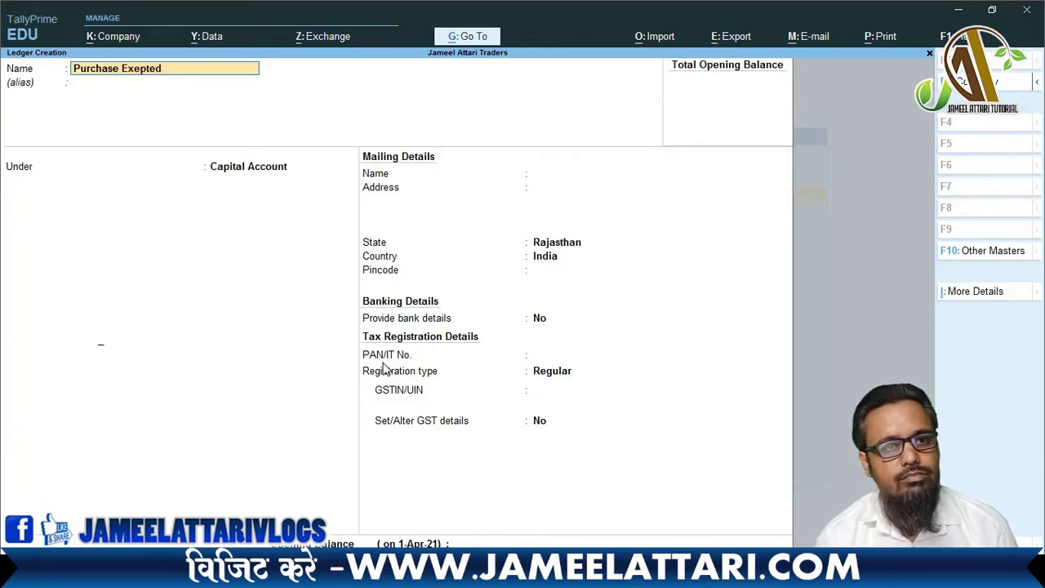
key("BackSpace")
key("BackSpace")
key("BackSpace")
key("BackSpace")
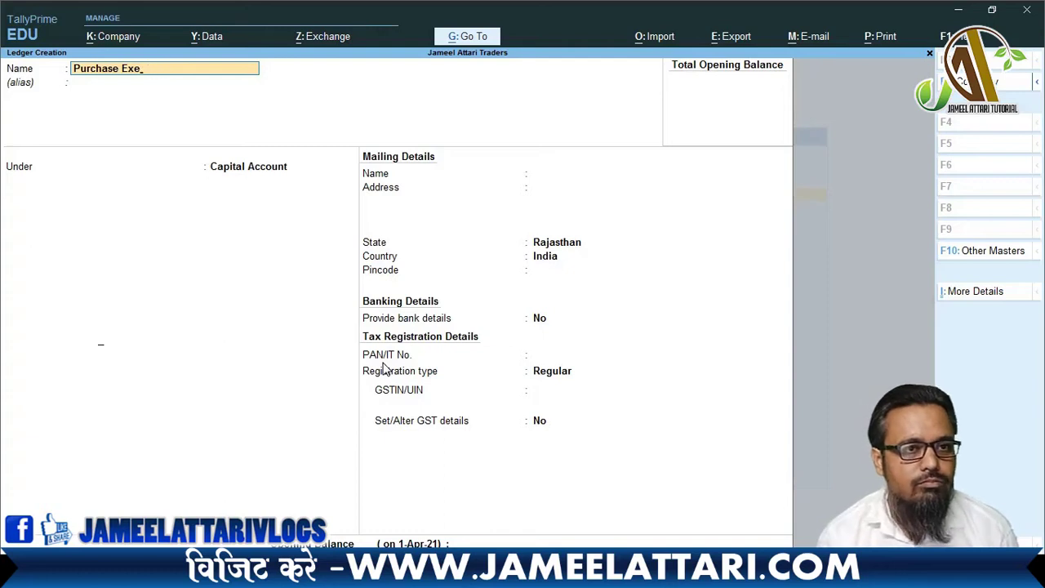
type("mpted")
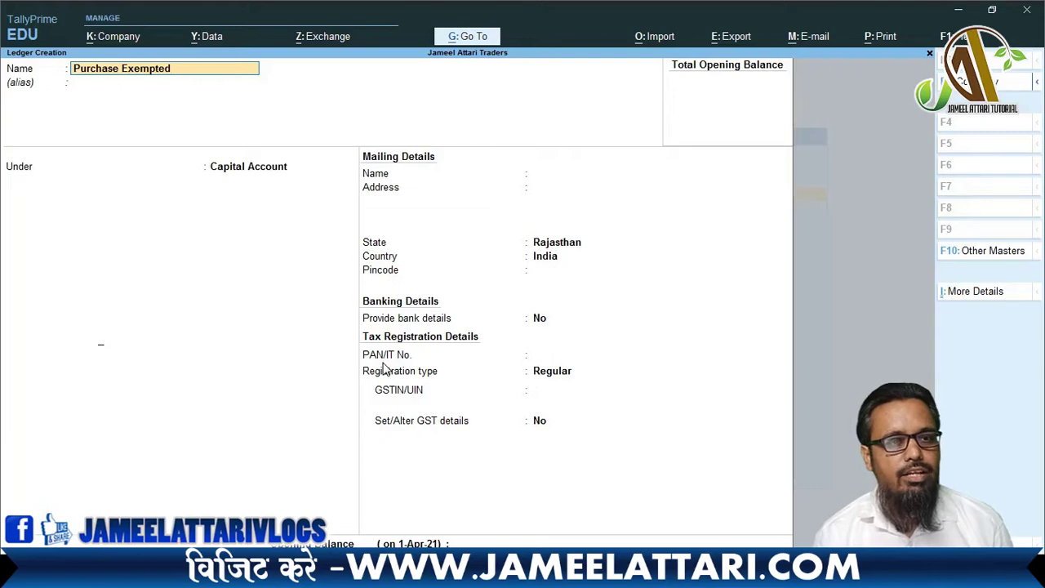
key("Return")
key("Return")
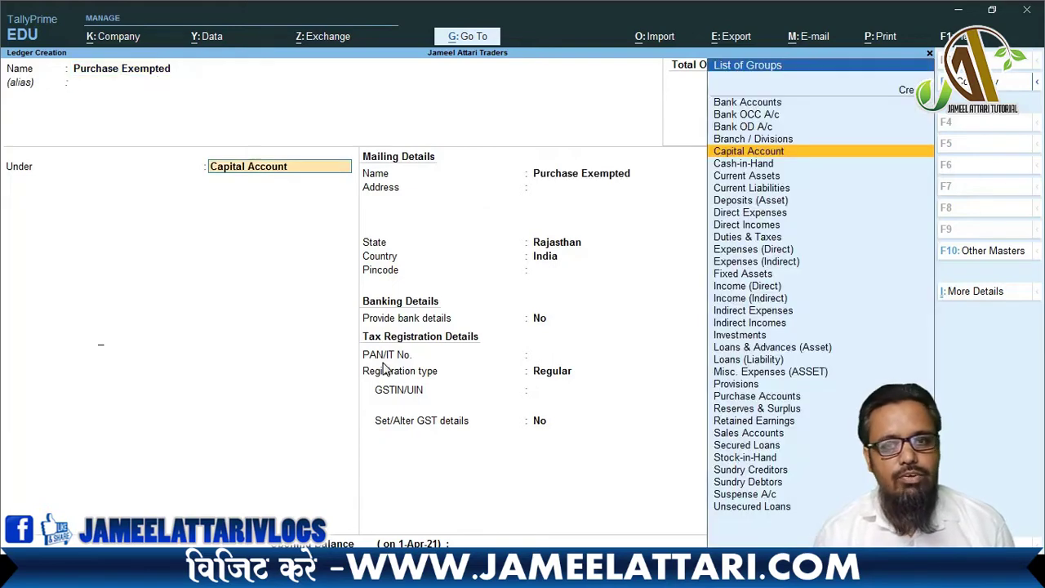
type("Pur")
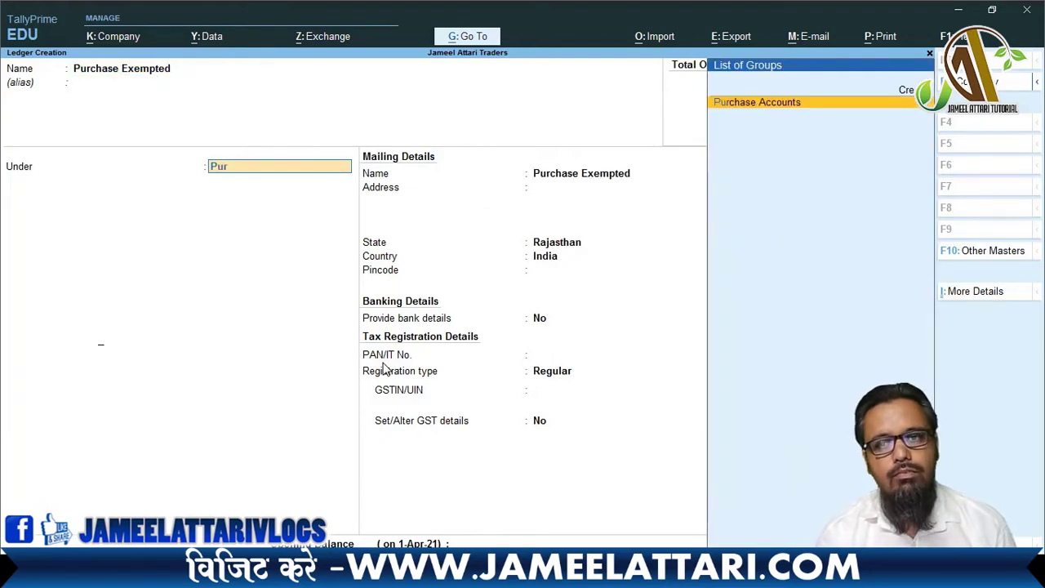
key("Return")
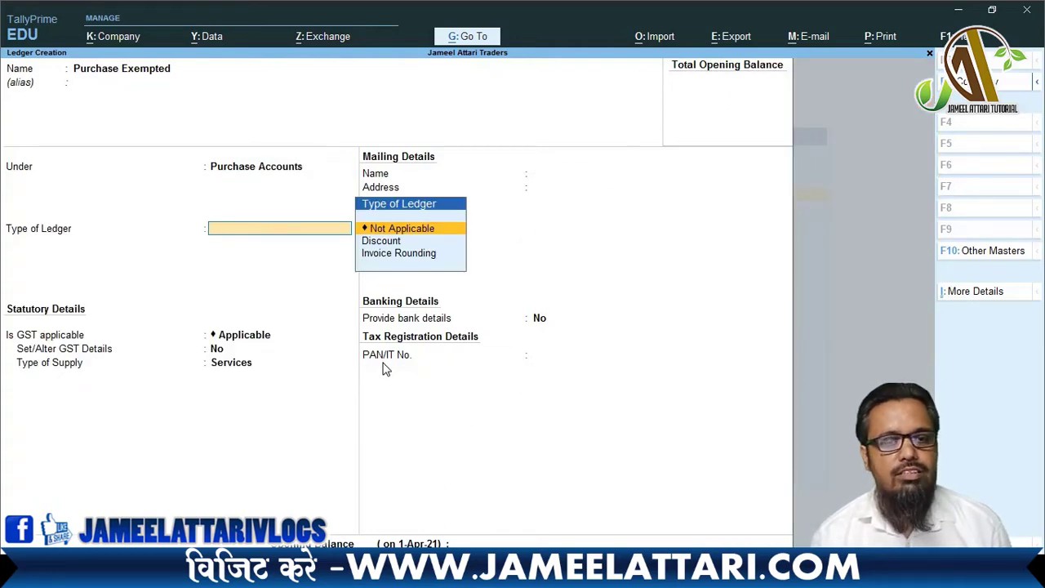
- Set the GST nature to Purchase Exempt with Goods supply, and save the ledger
key("Return")
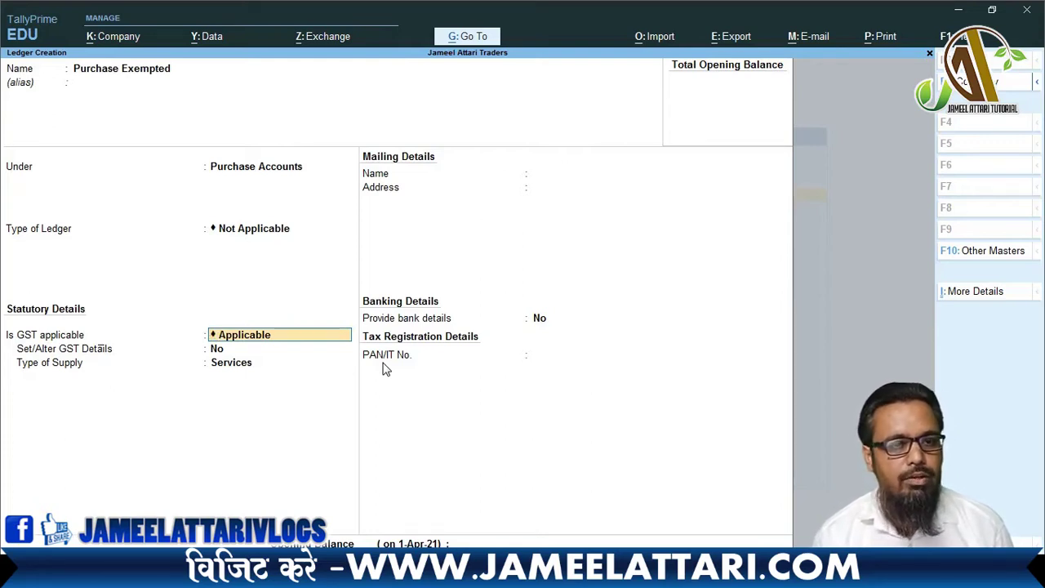
key("Return")
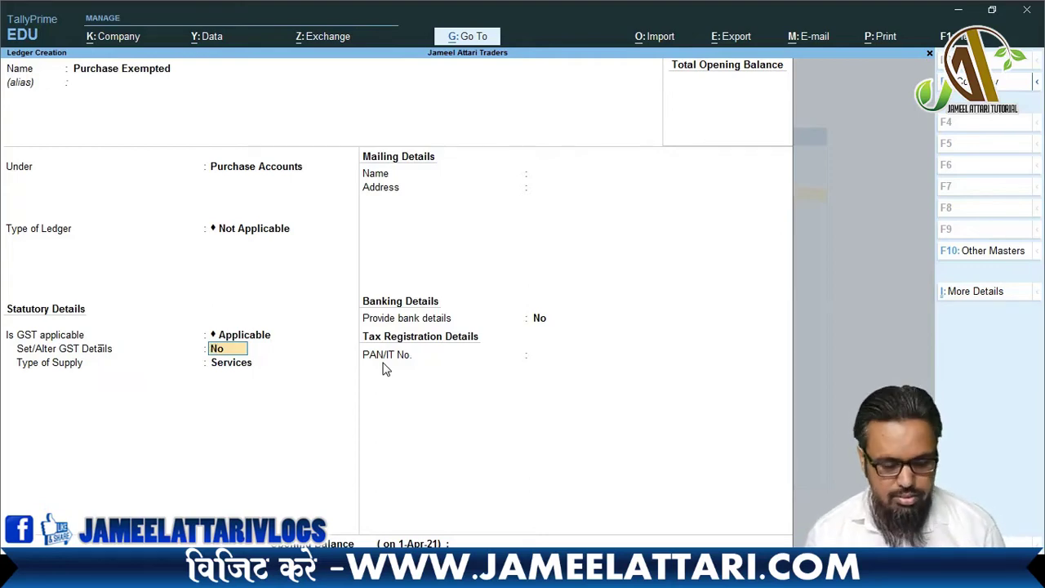
type("y")
key("Return")
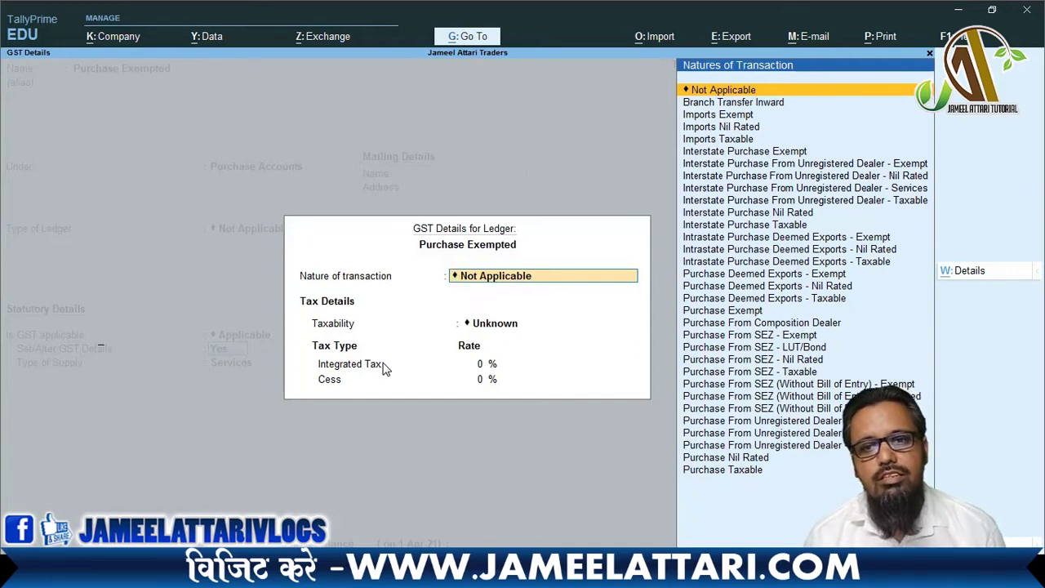
key("Down")
key("Down")
key("Down")
key("Down")
key("Down")
key("Down")
key("Down")
key("Down")
key("Down")
key("Down")
key("Down")
key("Down")
key("Down")
key("Down")
key("Down")
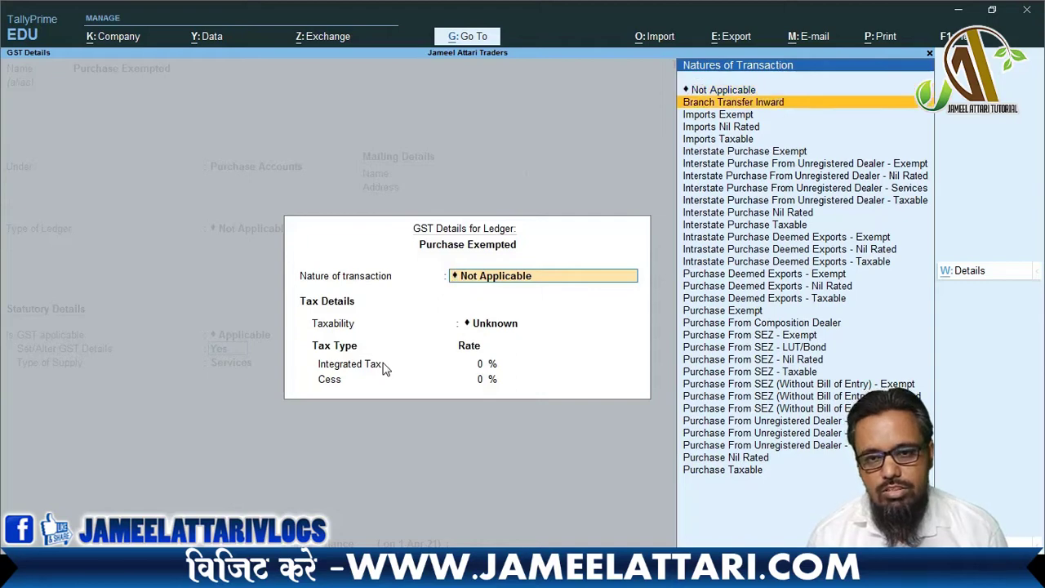
key("Down")
key("Down")
key("Down")
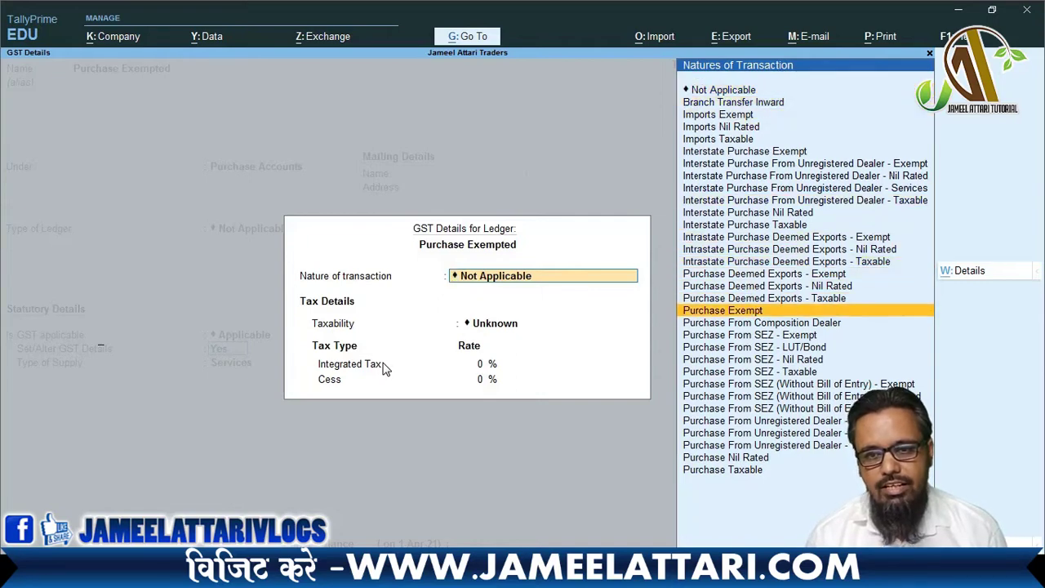
key("Return")
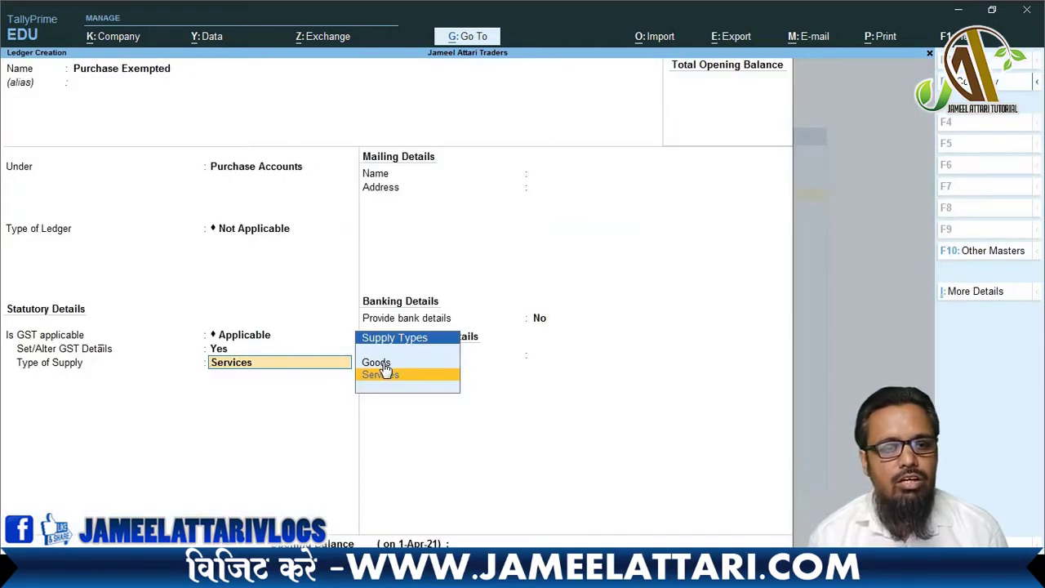
left_click(382, 363)
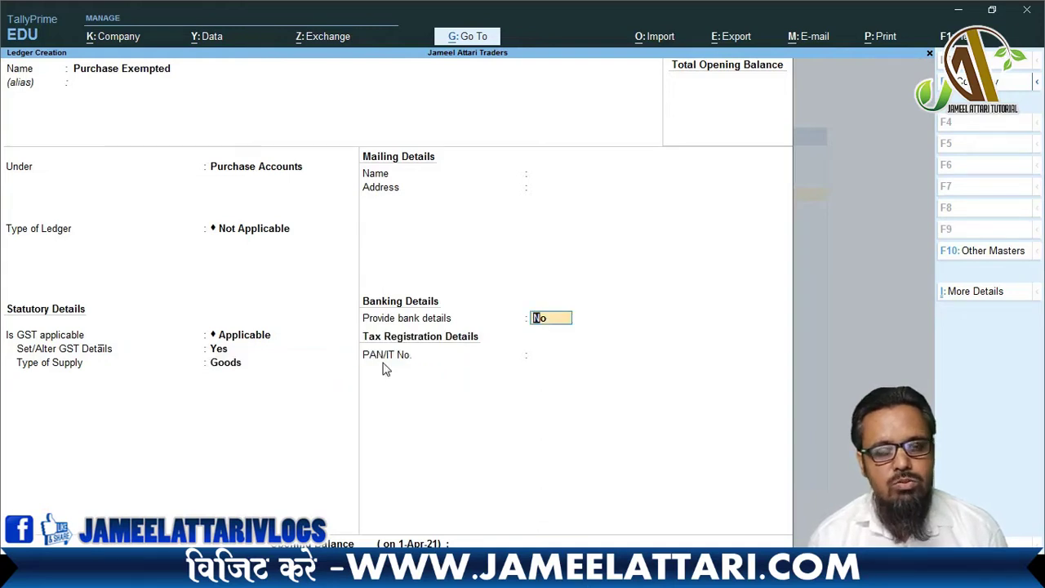
key("Return")
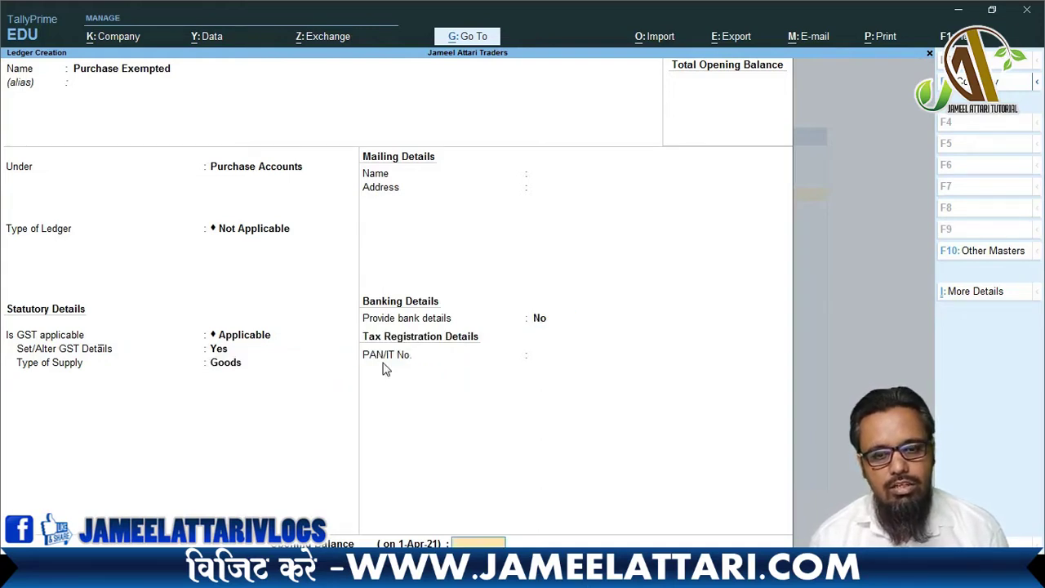
key("Return")
key("y")
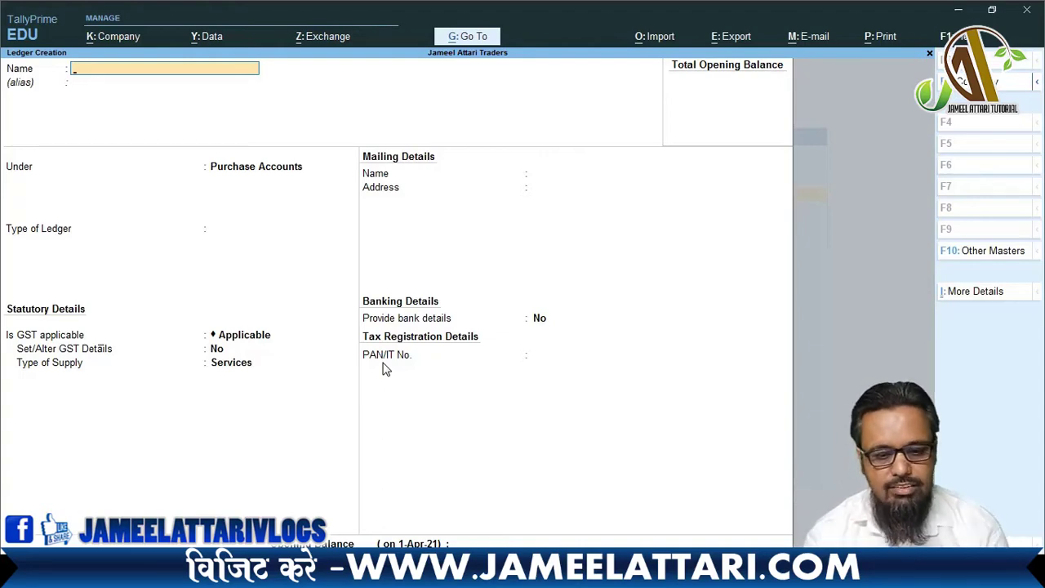
- Start a new ledger named 'Purchase @5%' under Purchase Accounts
key("Escape")
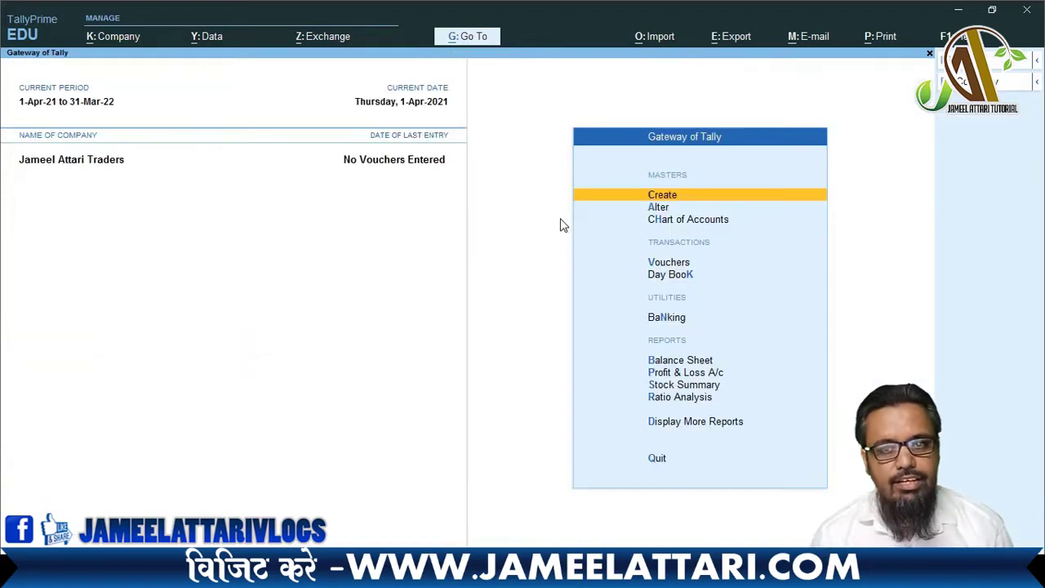
key("Return")
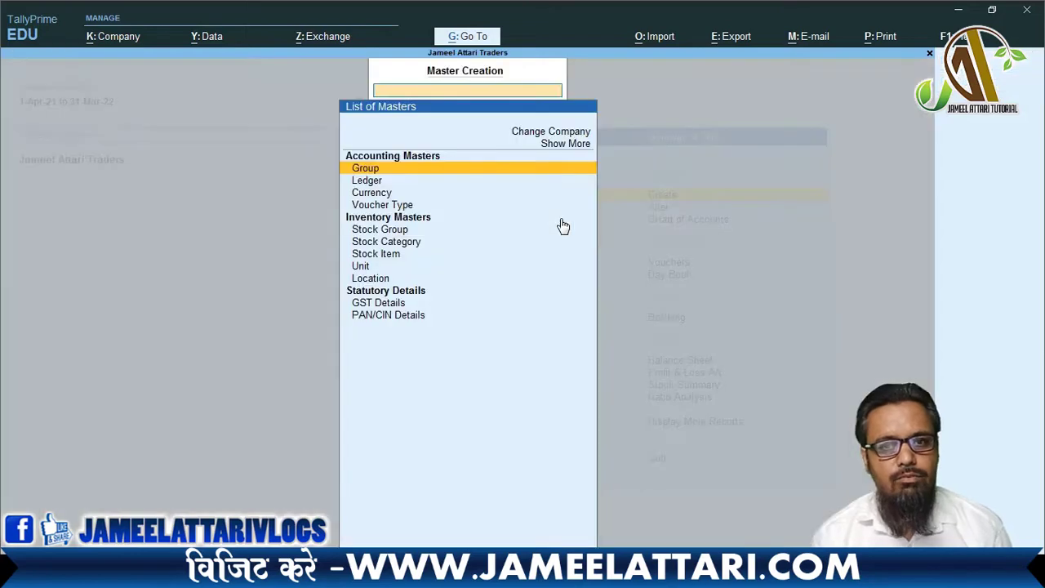
key("Down")
key("Return")
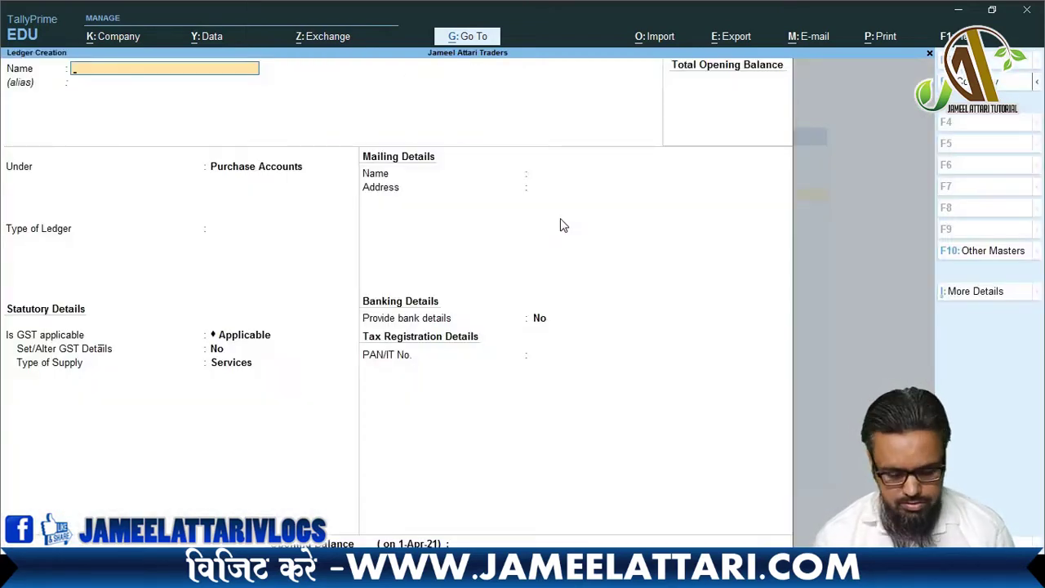
type("Purchase")
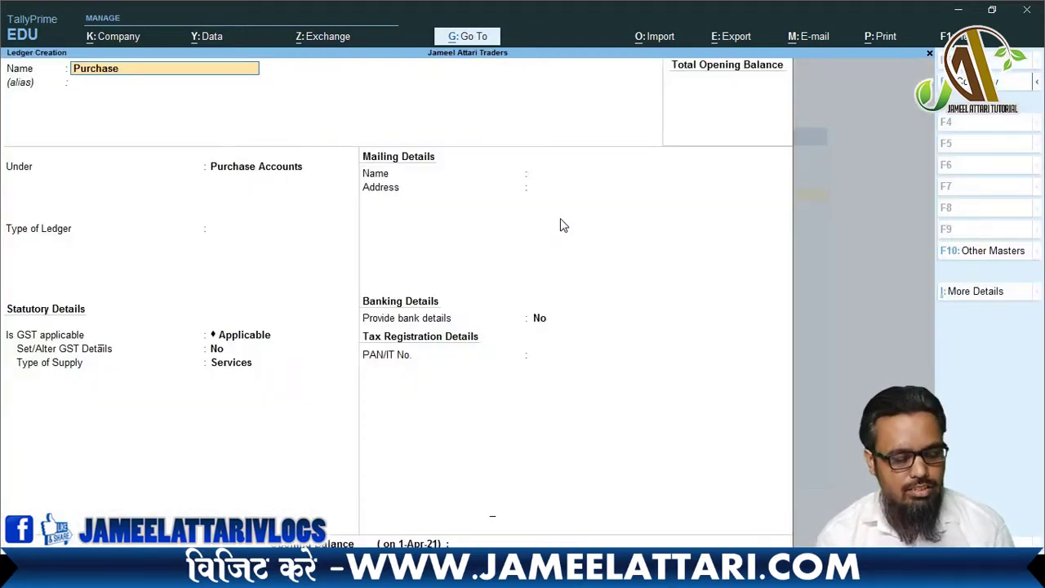
type(" @5%")
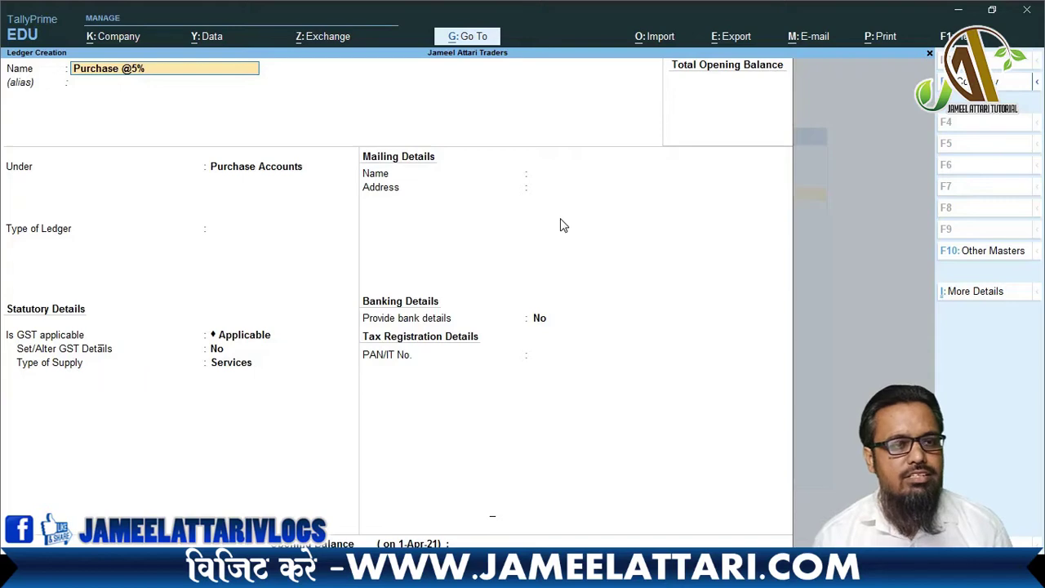
key("Return")
key("Return")
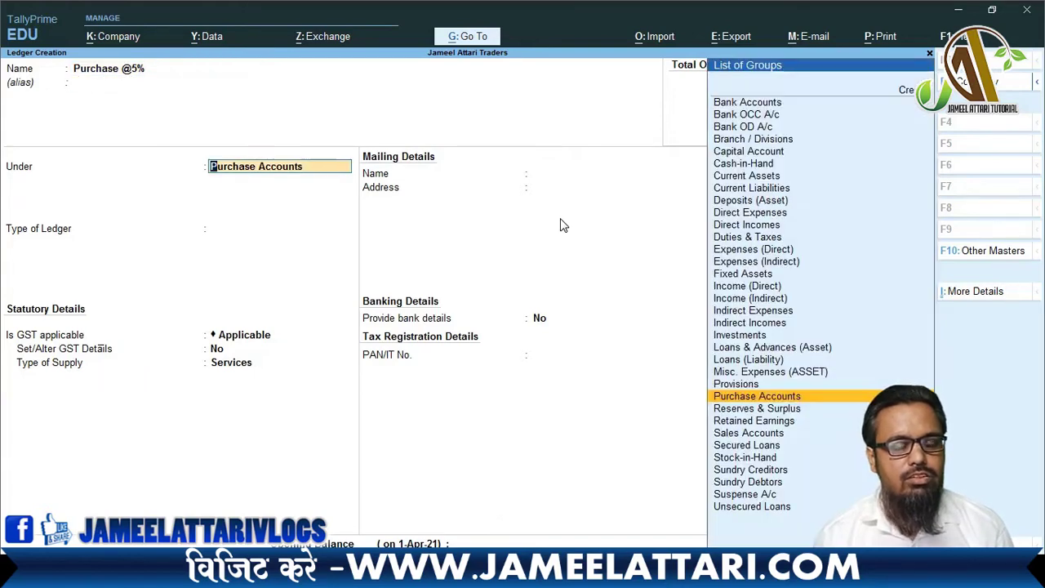
key("Return")
key("Return")
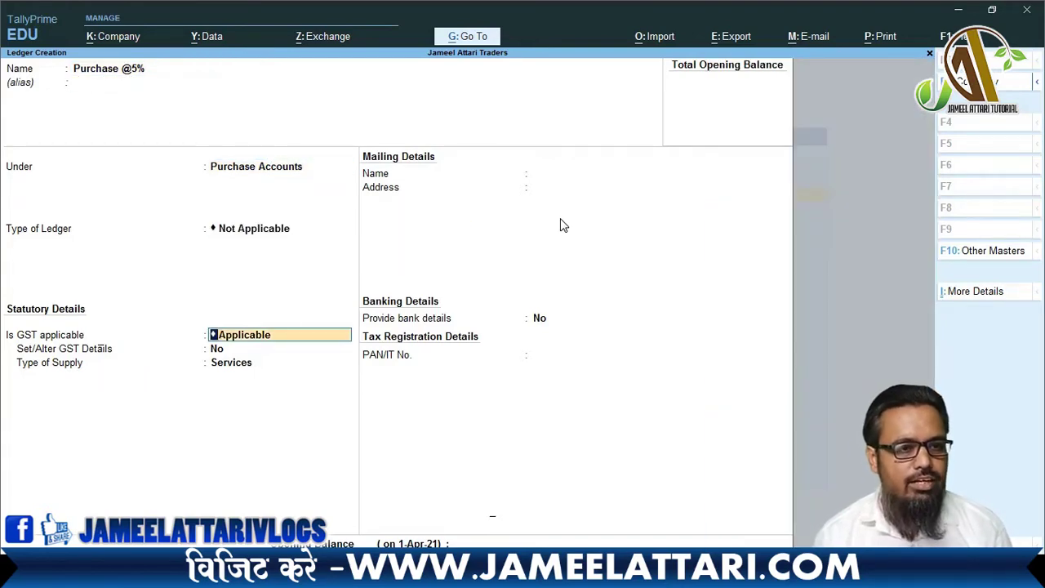
key("Return")
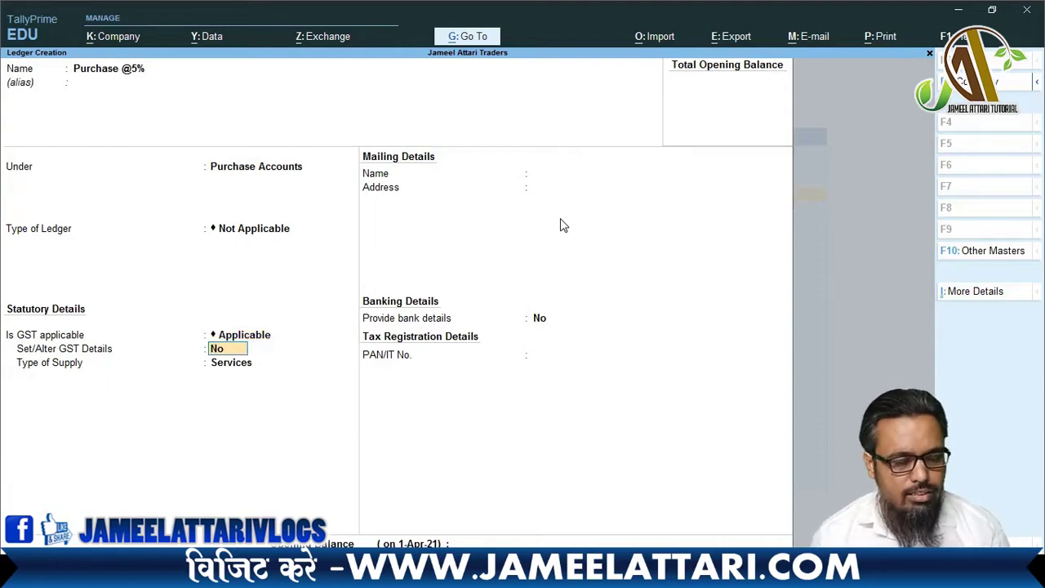
- Enable GST details and set the nature of transaction to Purchase Taxable
type("y")
key("Return")
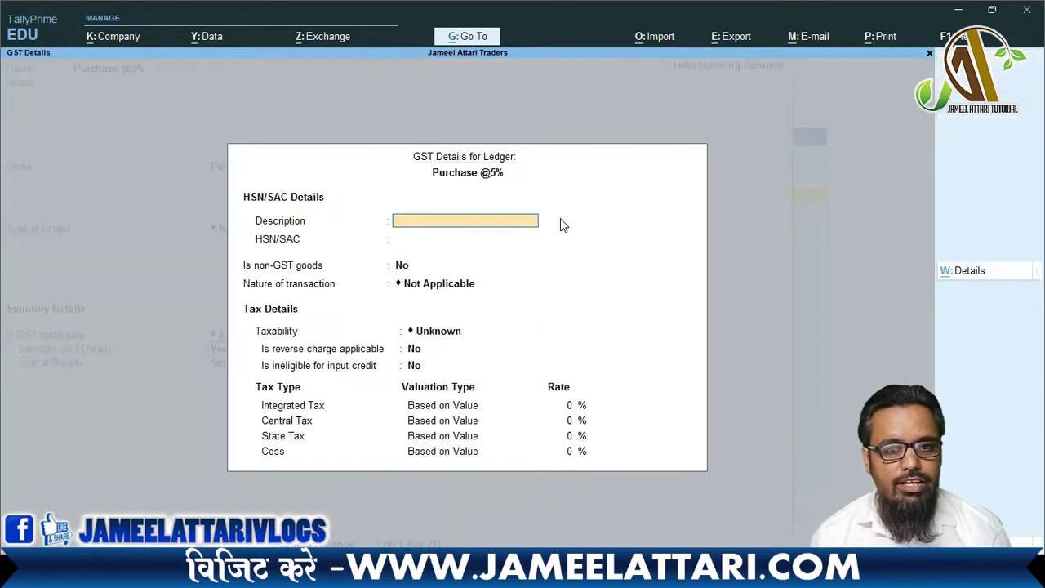
key("Return")
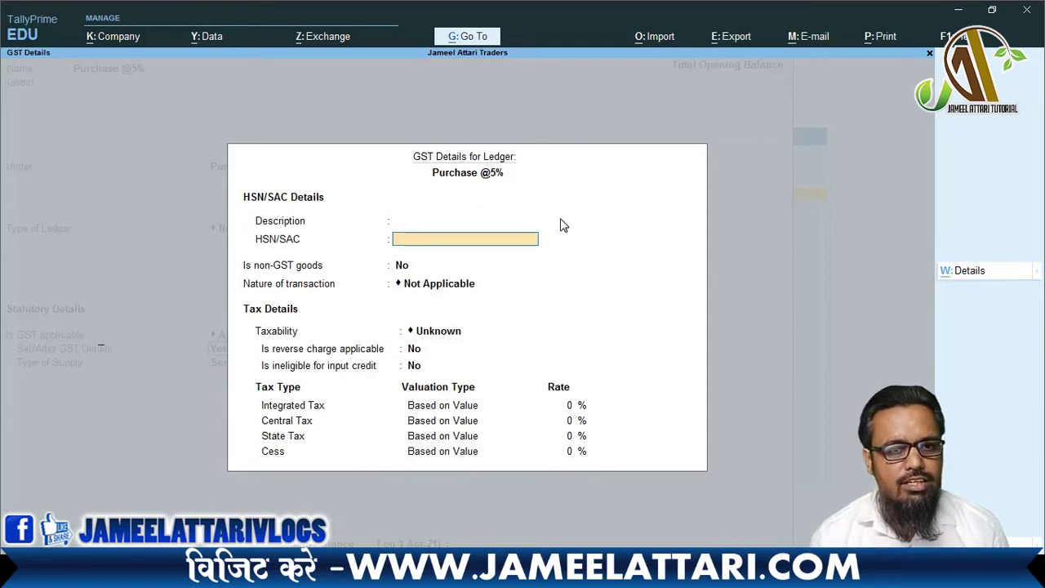
key("Return")
key("Return")
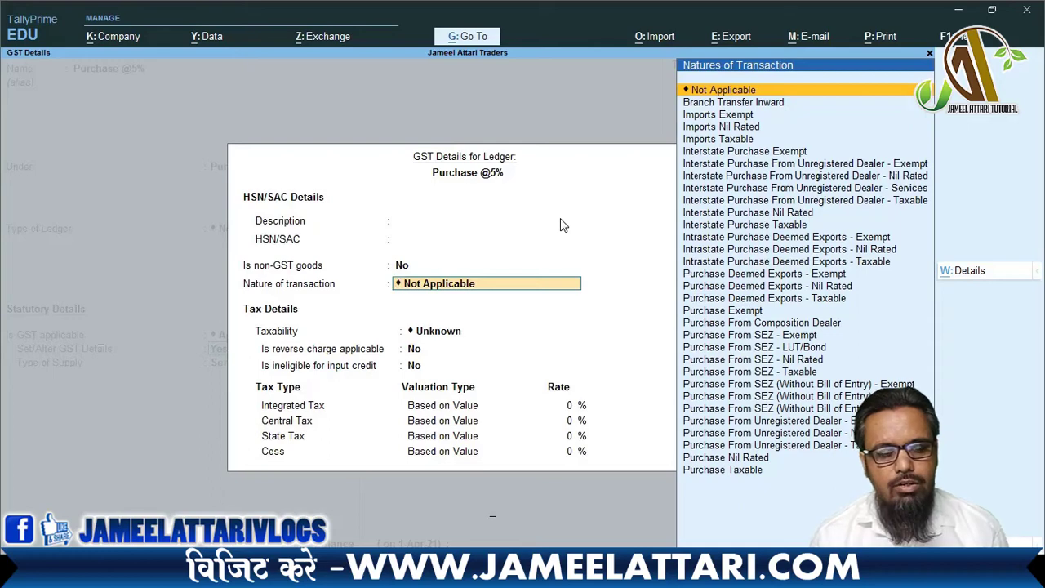
key("Down")
key("Down")
key("Down")
key("Down")
key("Down")
key("Down")
key("Down")
key("Down")
key("Down")
key("Down")
key("Down")
key("Down")
key("Down")
key("Down")
key("Down")
key("Down")
key("Down")
key("Down")
key("Down")
key("Down")
key("Down")
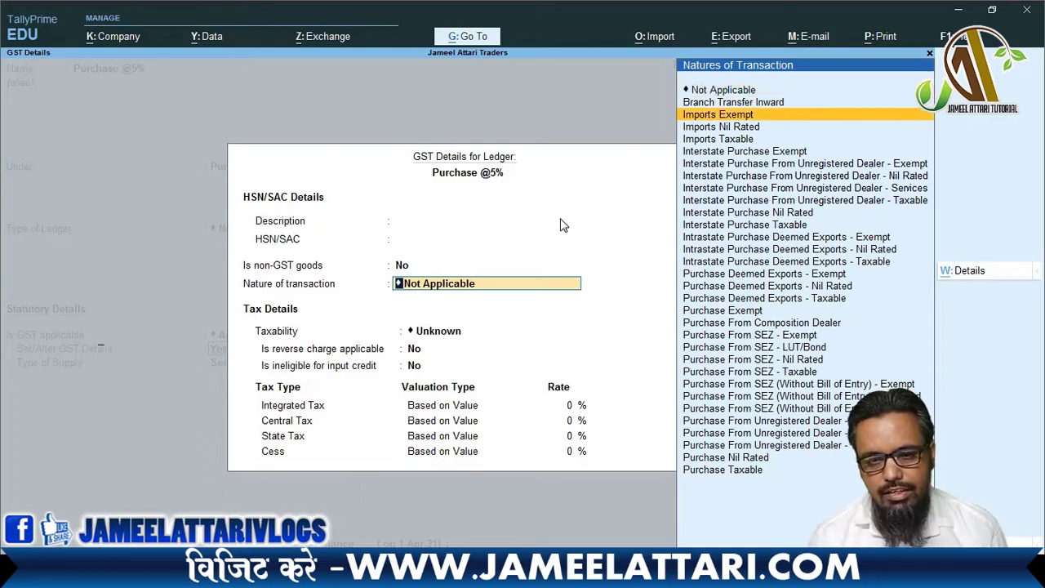
key("Down")
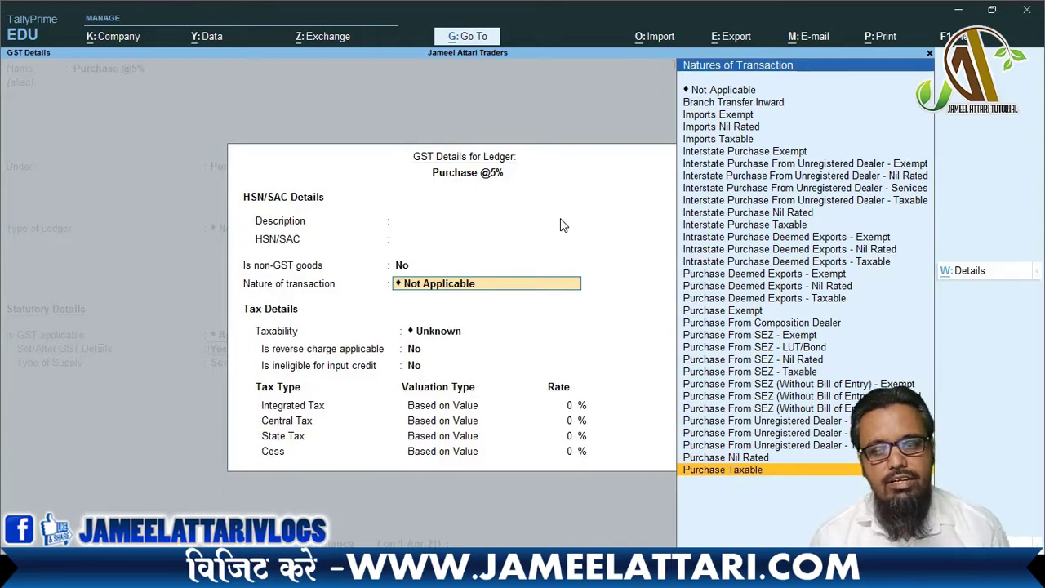
key("Return")
- Enter 5% integrated tax (2.50% central and state) and set supply type to Goods
key("Return")
key("Return")
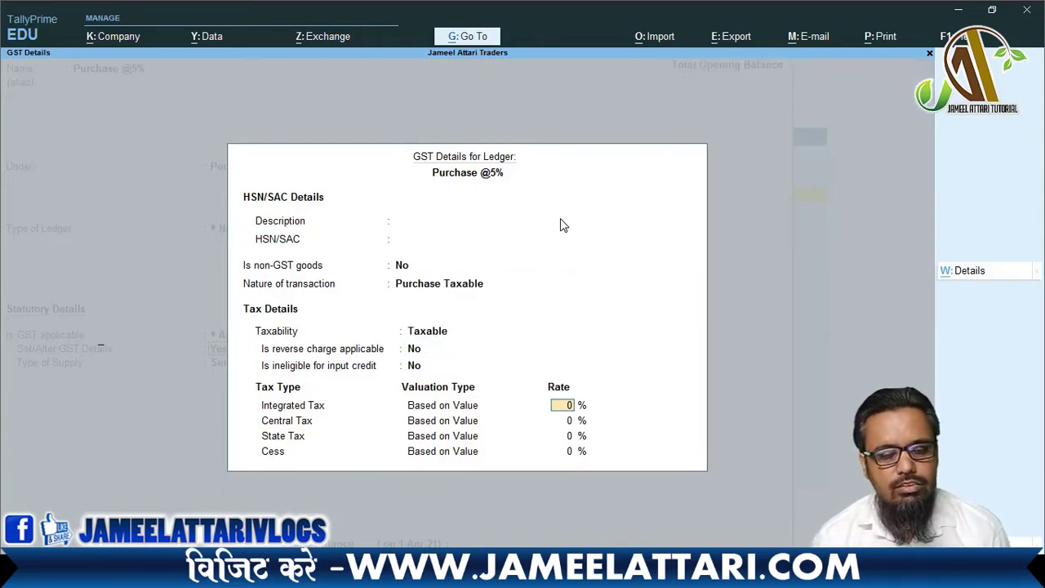
type("5")
key("Return")
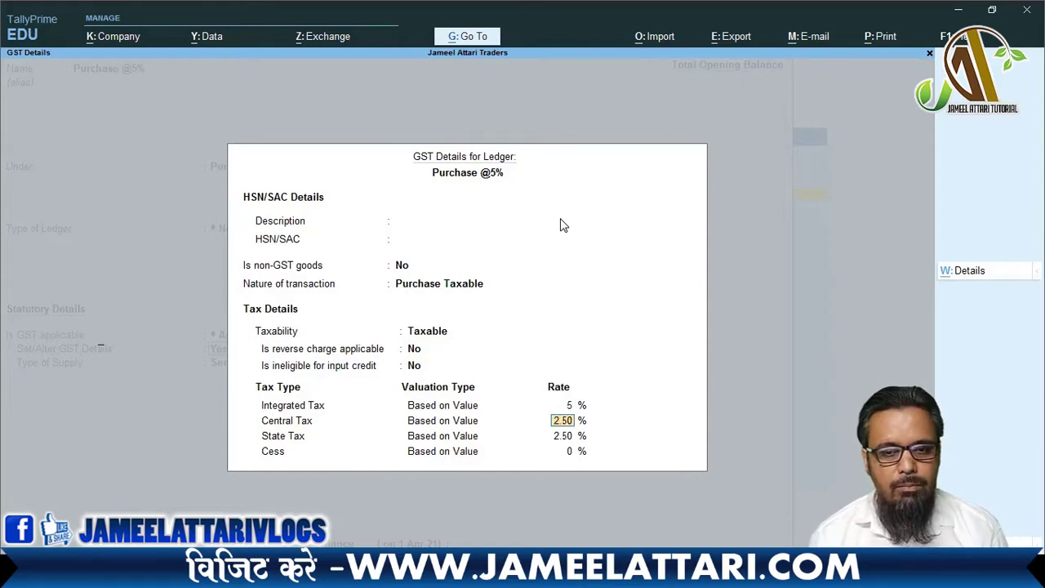
key("Return")
key("Return")
key("Return")
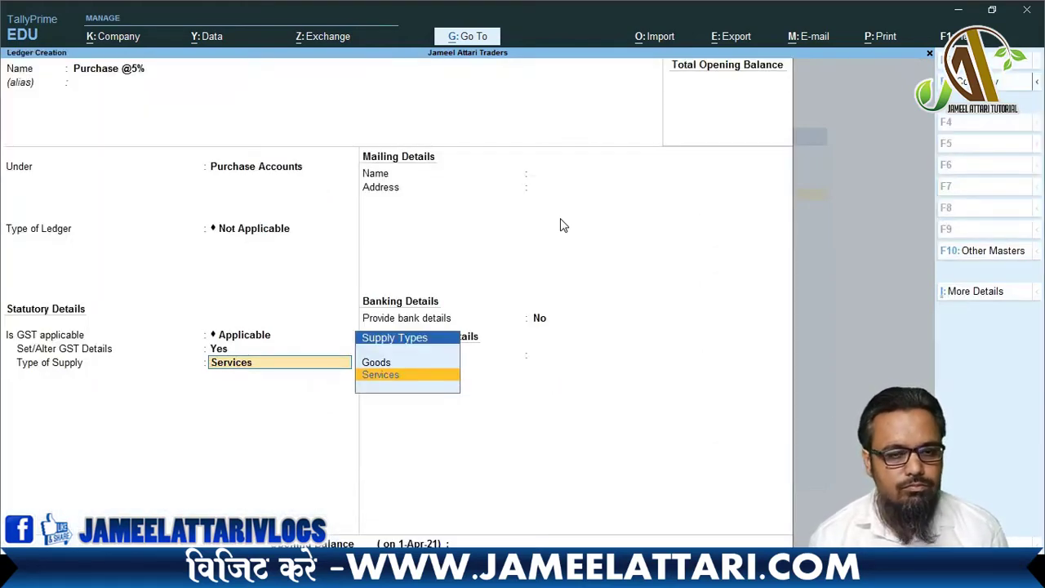
key("Up")
key("Return")
key("Return")
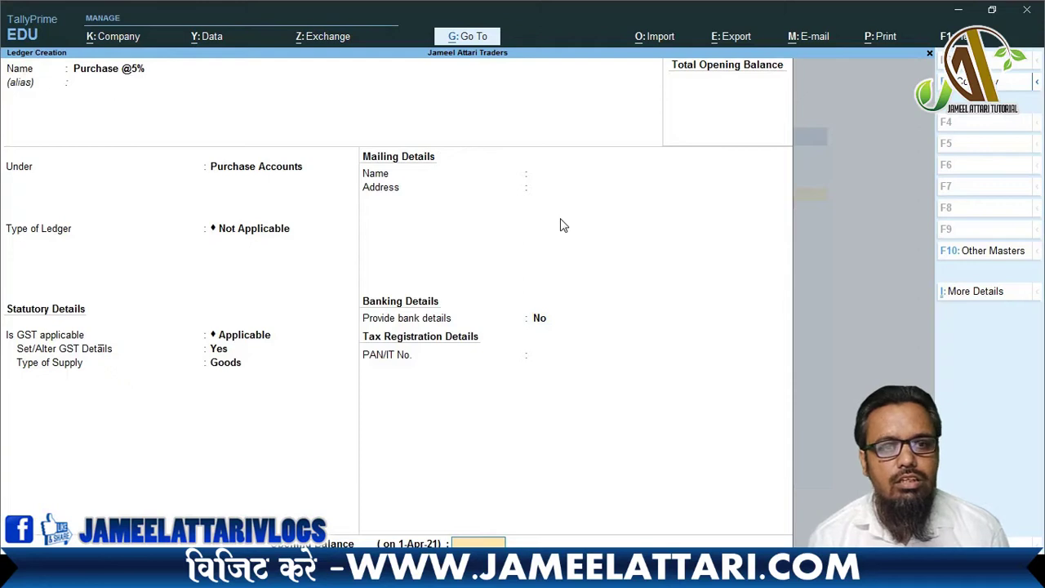
key("Return")
key("Return")
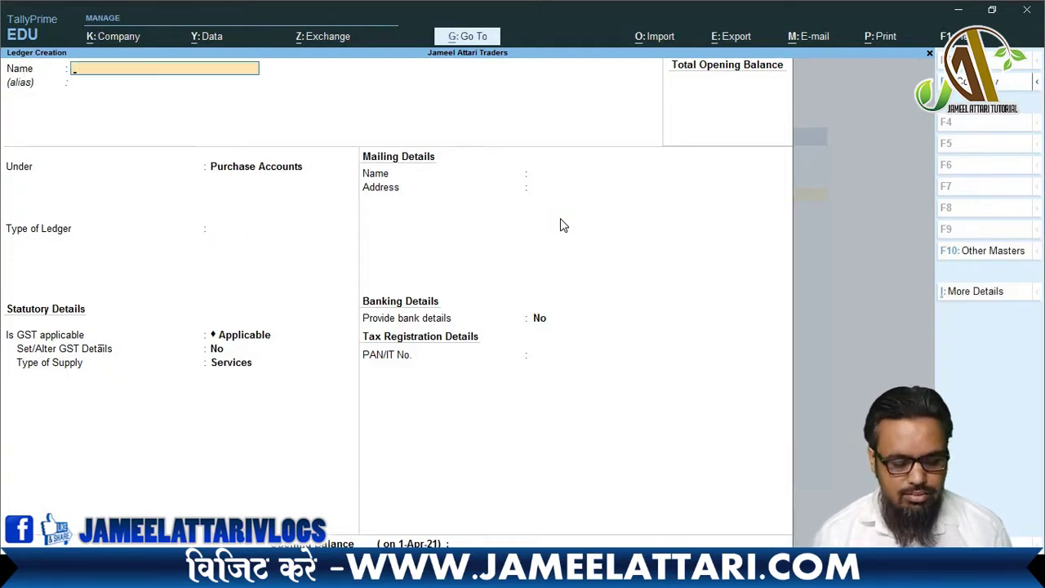
type("Purchase")
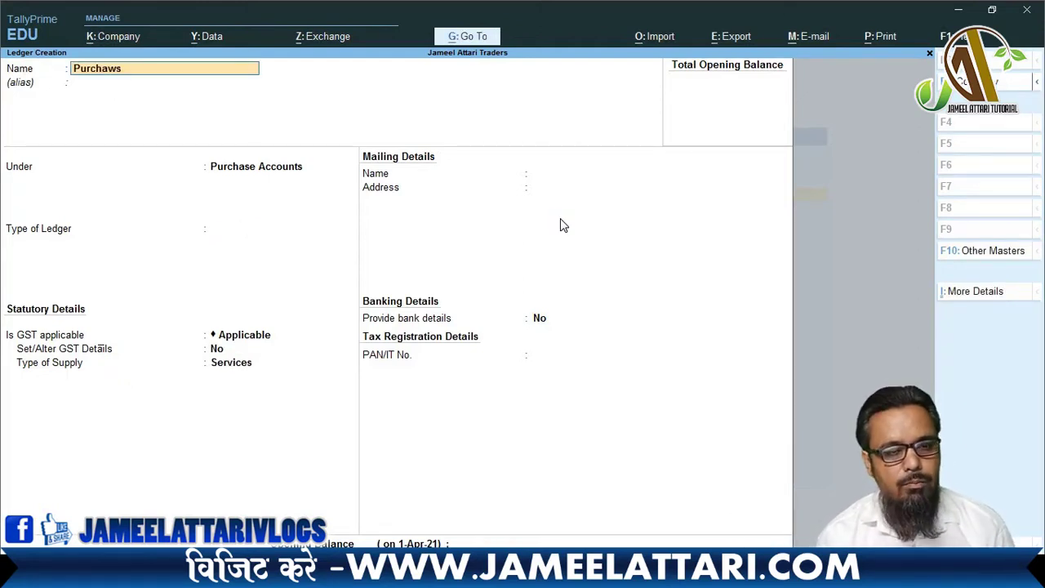
key("BackSpace")
key("BackSpace")
key("BackSpace")
type("ase")
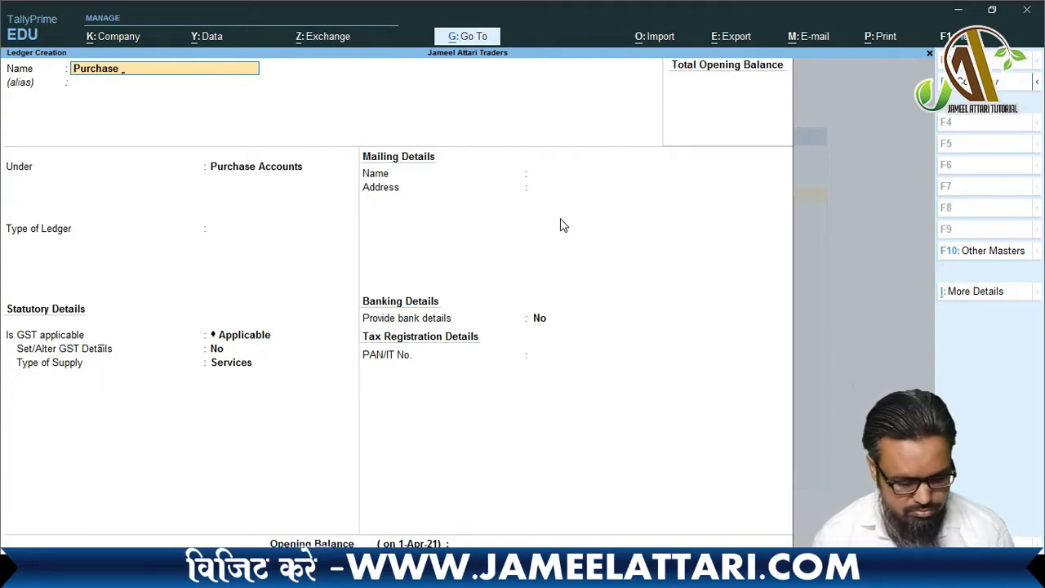
type(" @12")
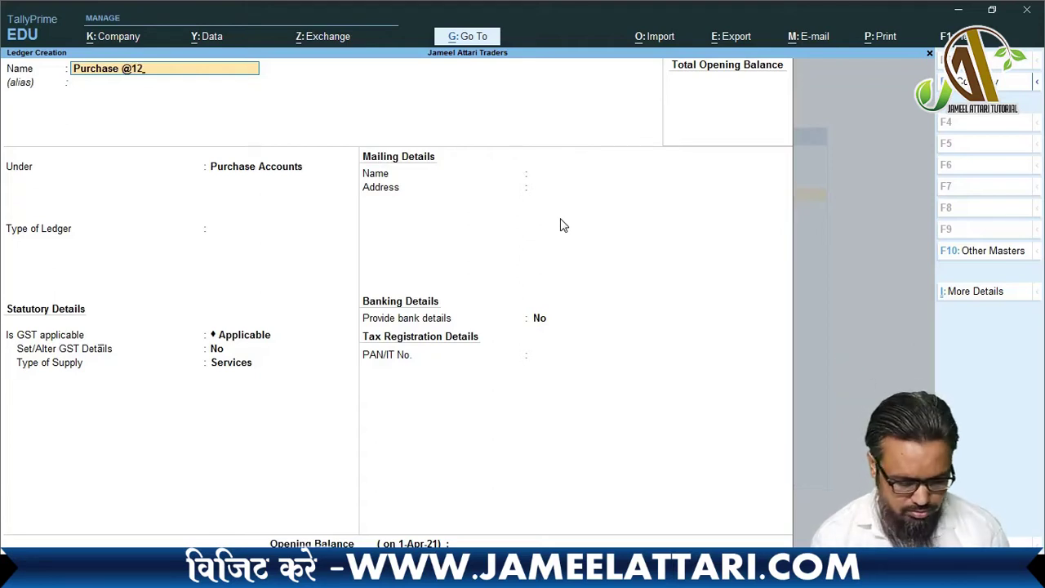
type("%")
key("Return")
key("Return")
key("Return")
key("Return")
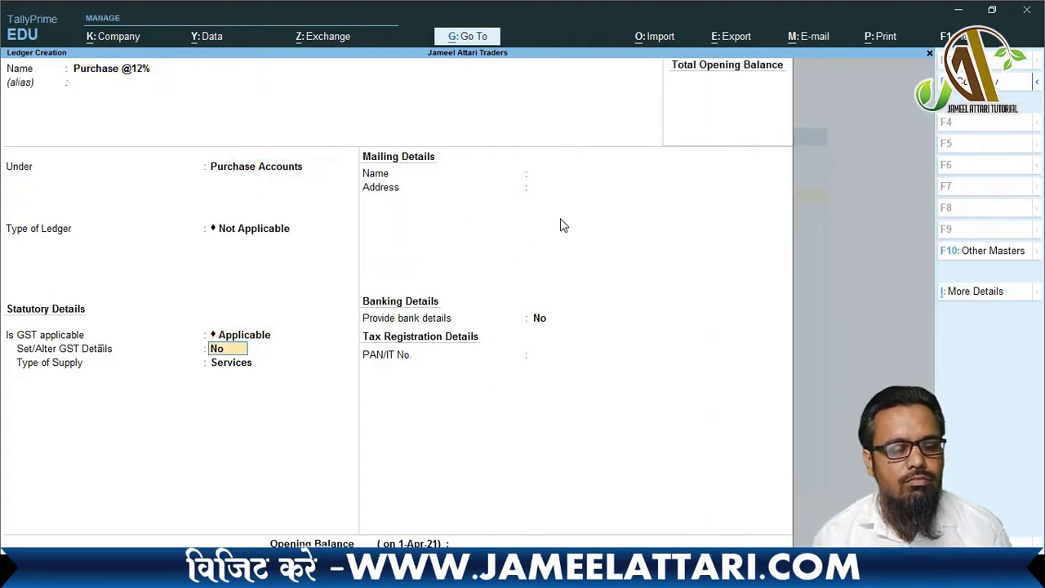
key("y")
key("Return")
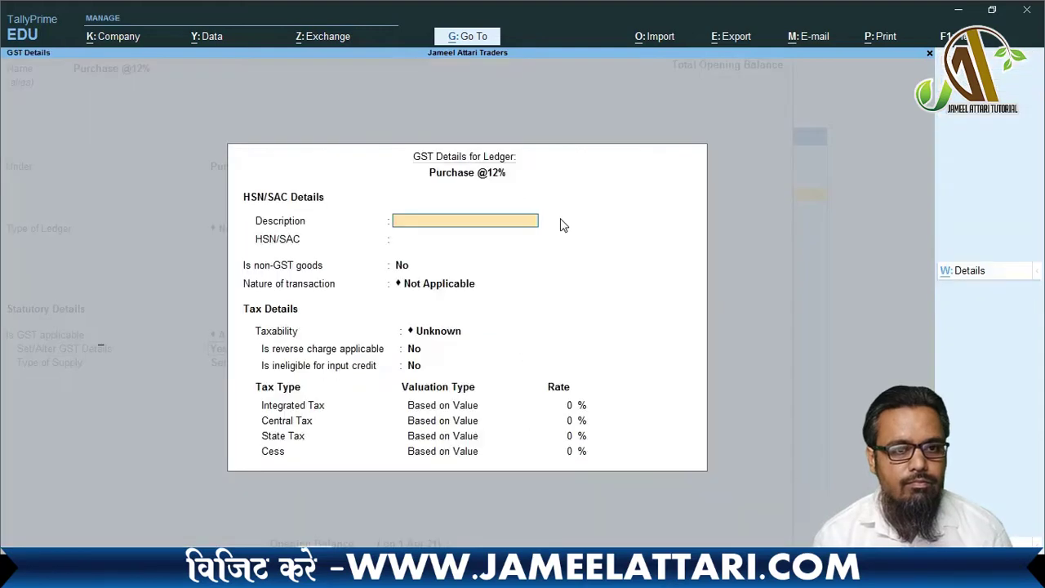
key("Return")
key("Return")
key("Return")
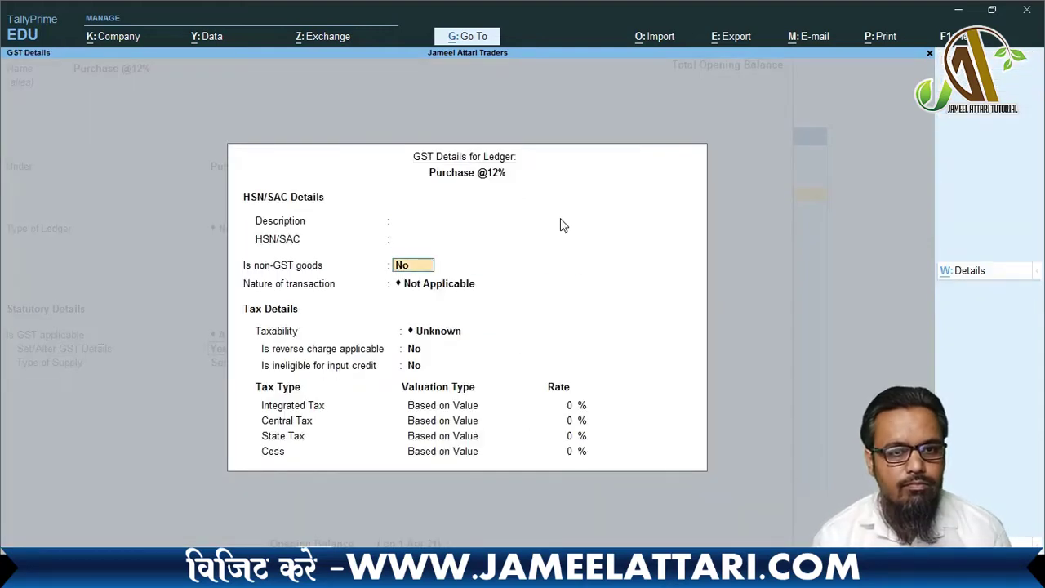
- Set nature Purchase Taxable at 12% integrated tax with Goods supply, and accept
type("Pu")
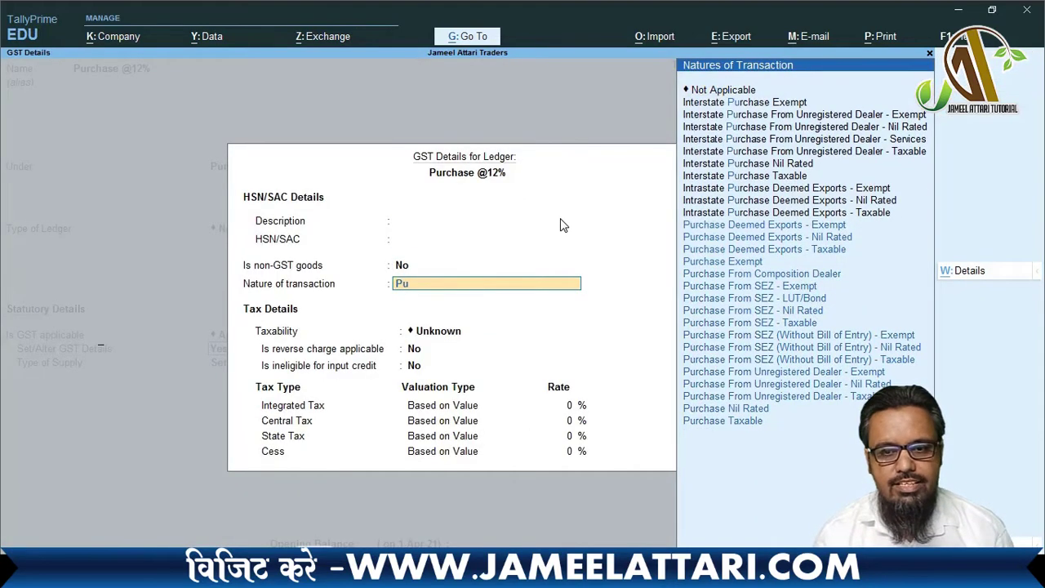
key("Up")
key("Return")
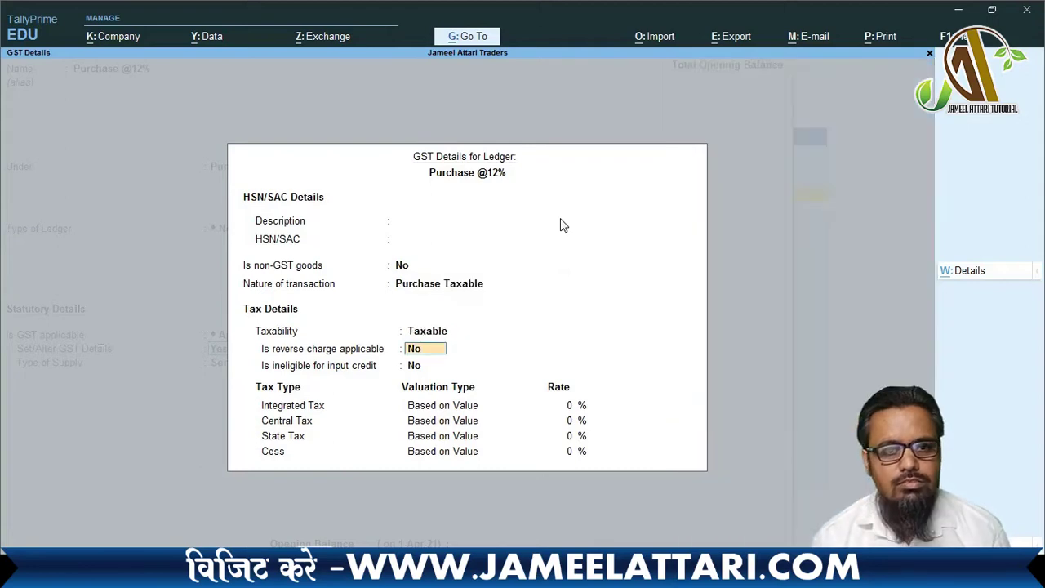
key("Return")
key("Return")
type("12")
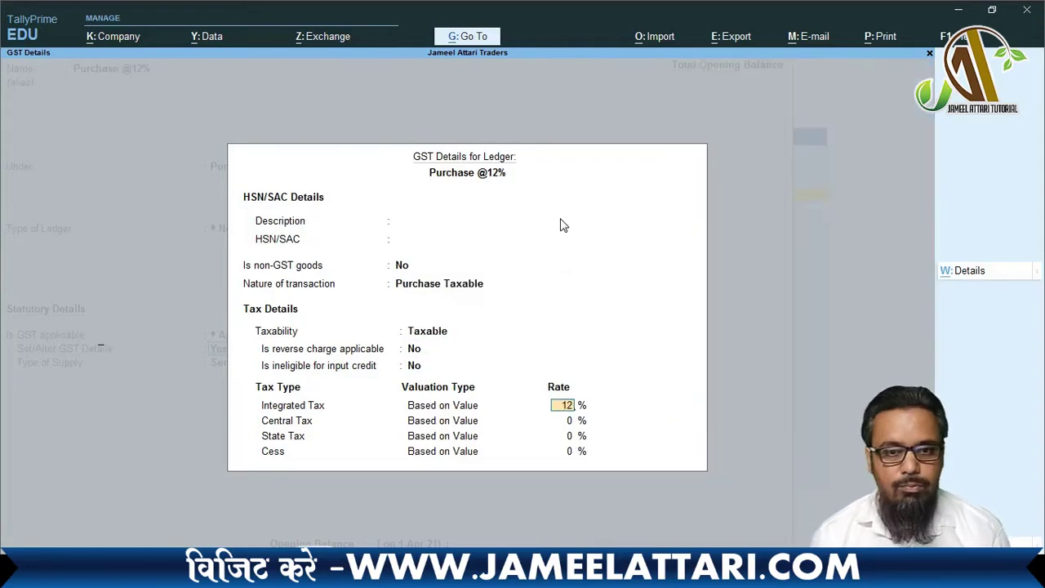
key("Return")
key("Return")
key("Return")
key("Return")
key("Return")
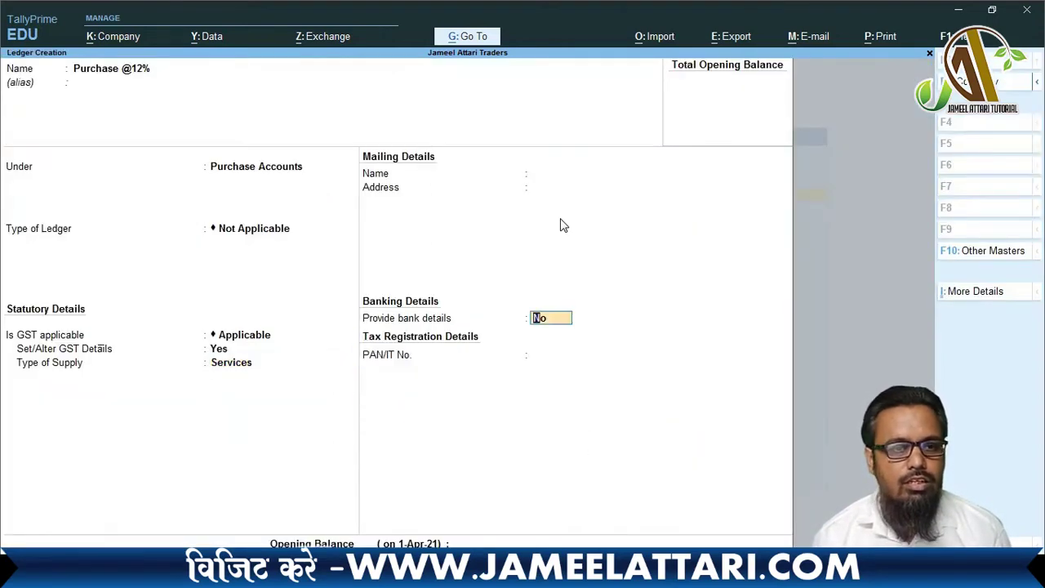
key("BackSpace")
key("Up")
key("Return")
key("Return")
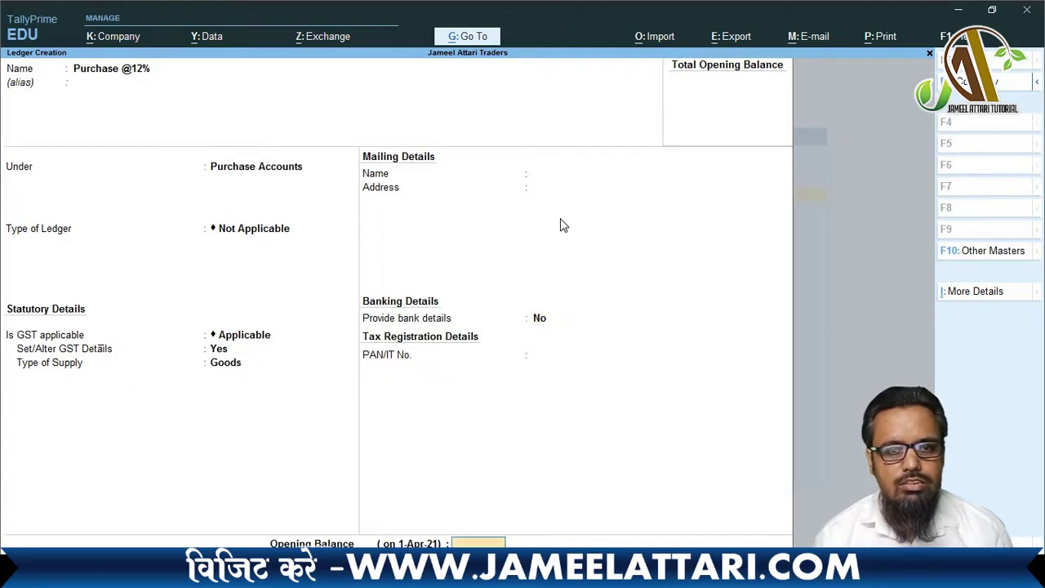
key("Return")
key("Return")
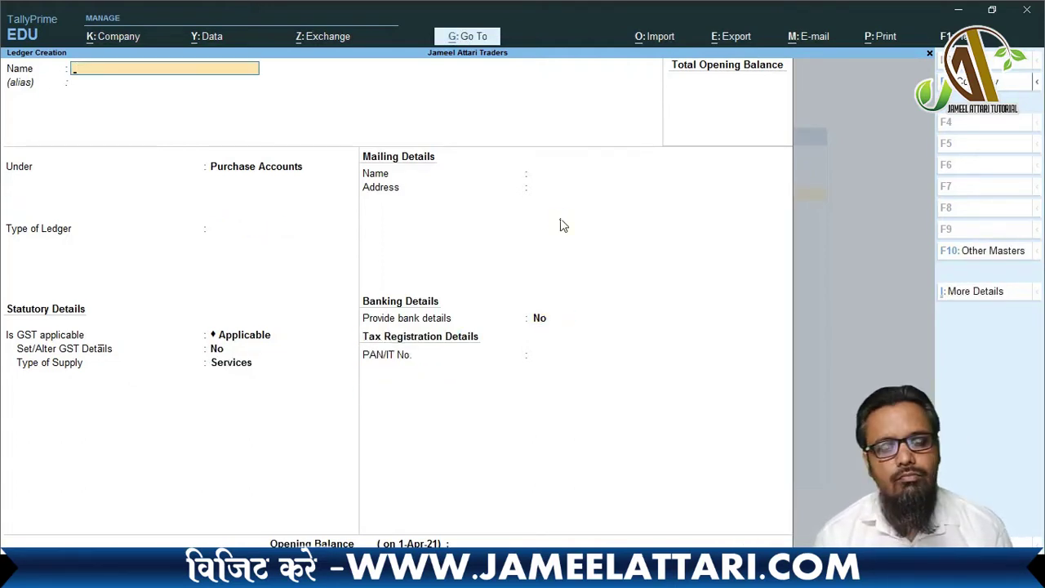
type("Purchase")
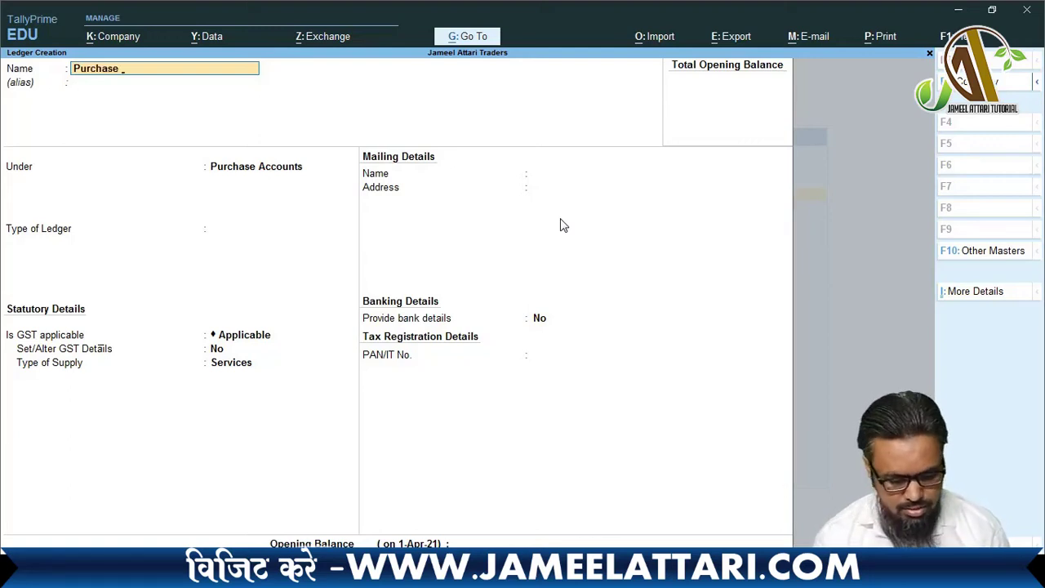
type(" @18")
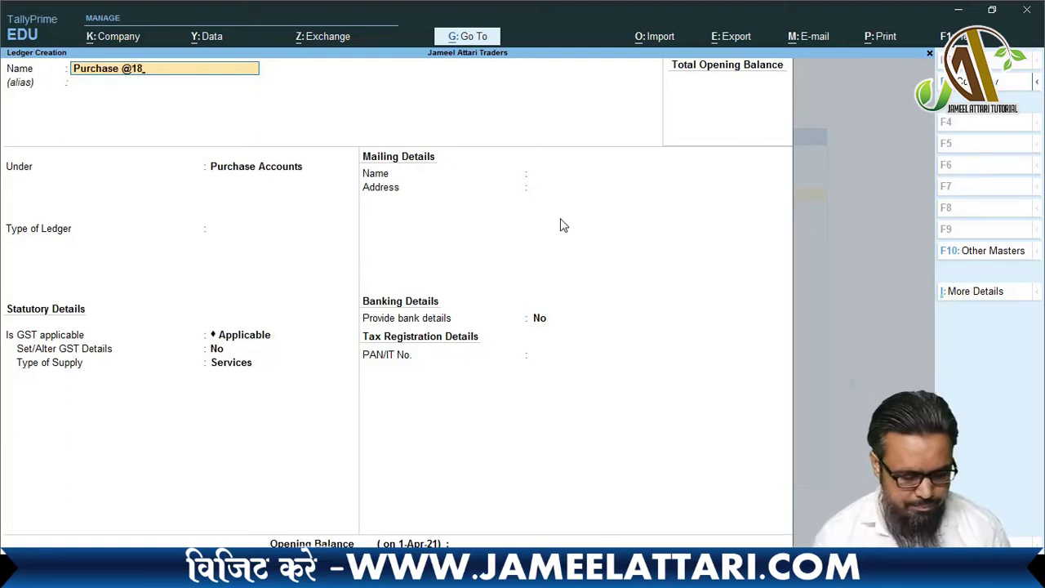
type("%")
key("Return")
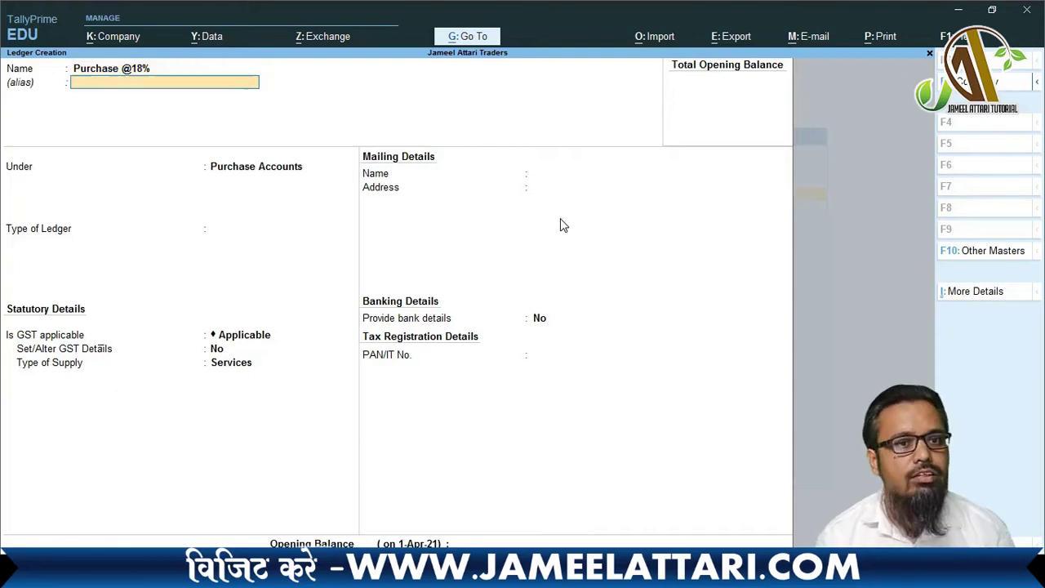
key("Return")
key("Return")
key("Return")
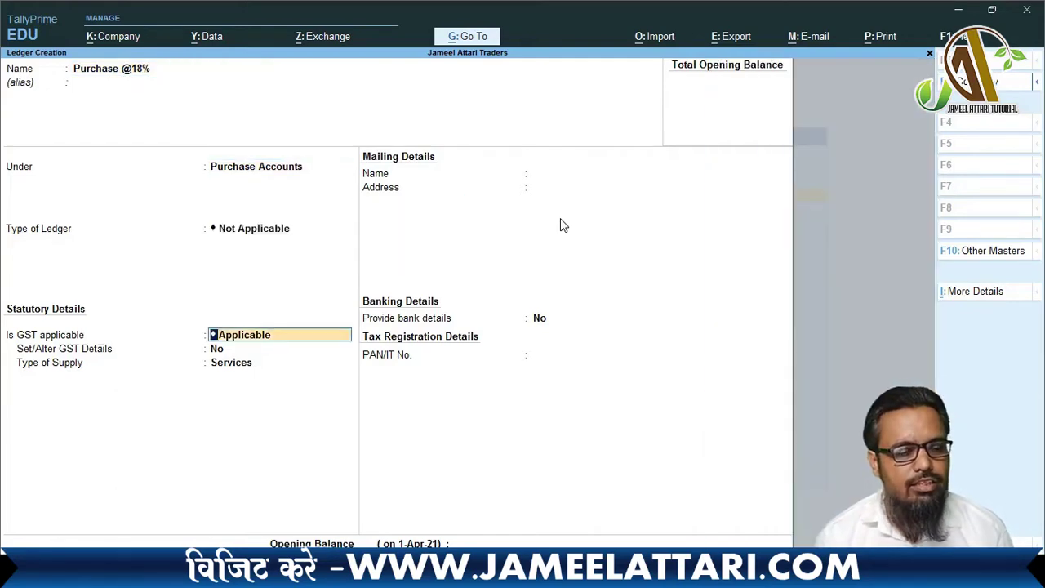
key("Return")
key("y")
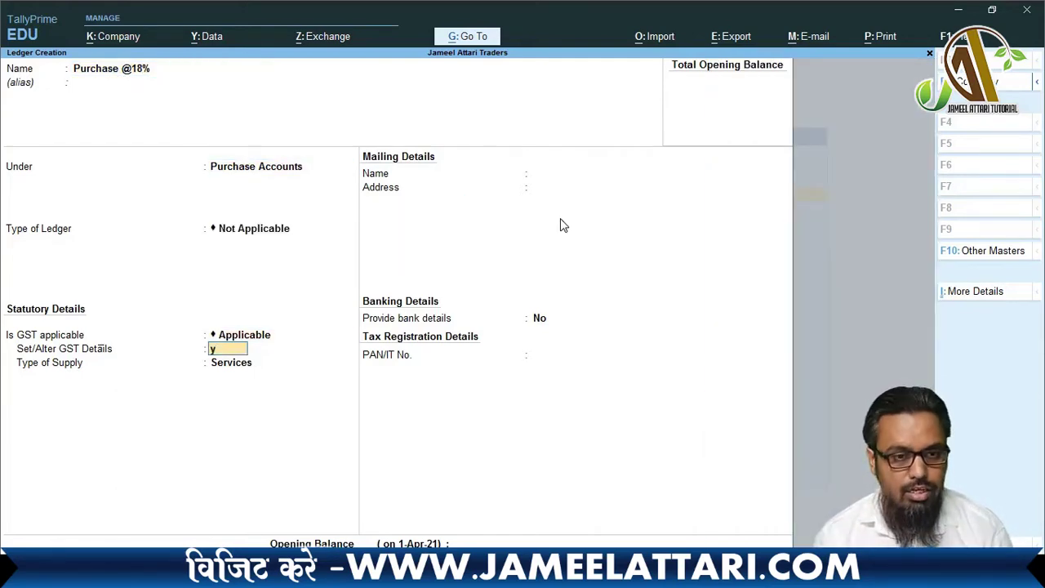
key("Return")
key("Return")
key("Return")
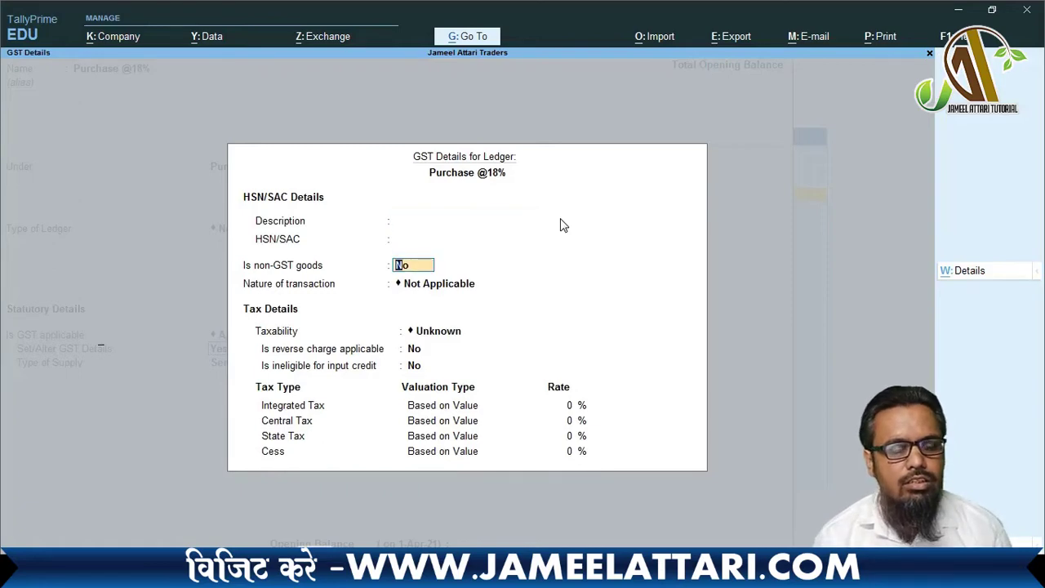
key("Return")
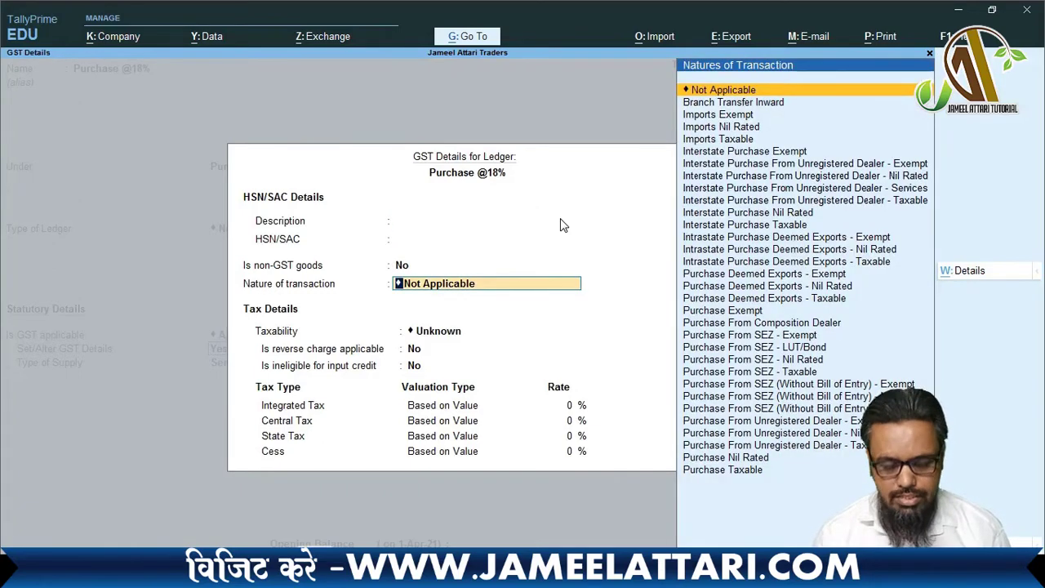
- Set Purchase Taxable at 18% integrated tax (9% central and state), Goods supply, and accept
type("Pu")
key("Return")
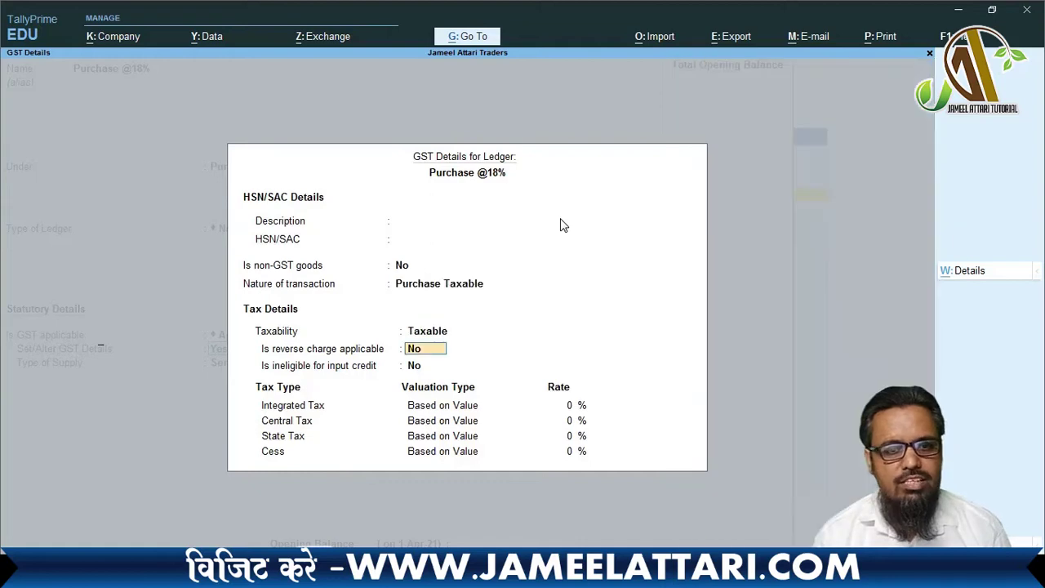
key("Return")
key("Return")
type("18")
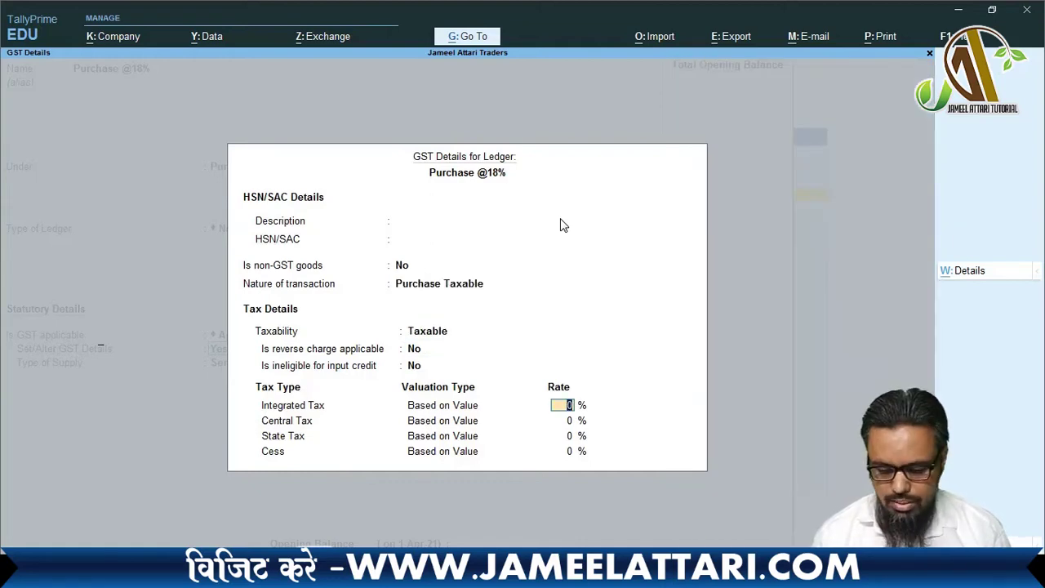
key("Return")
key("Return")
key("Return")
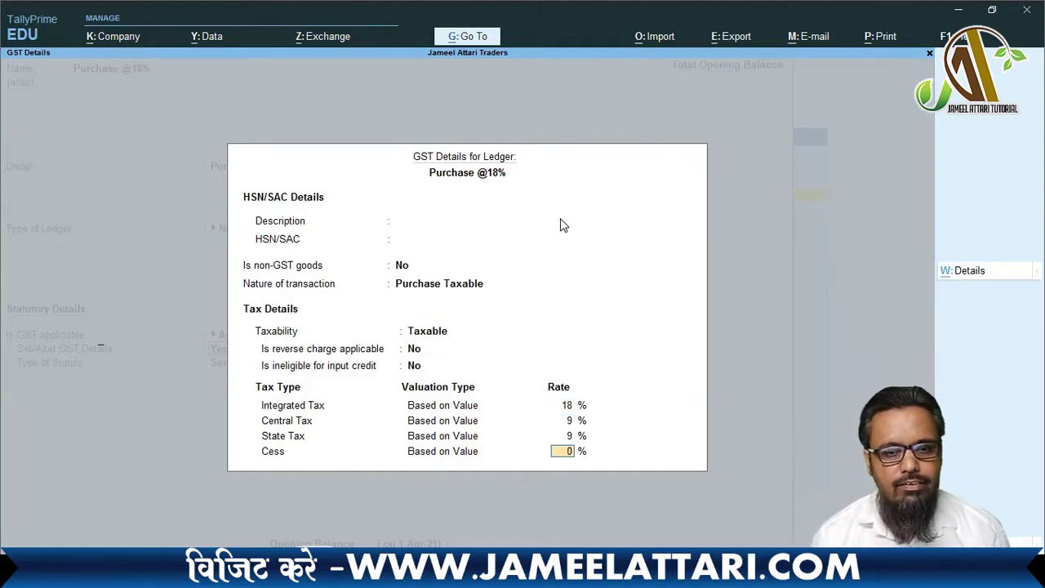
key("Return")
key("Up")
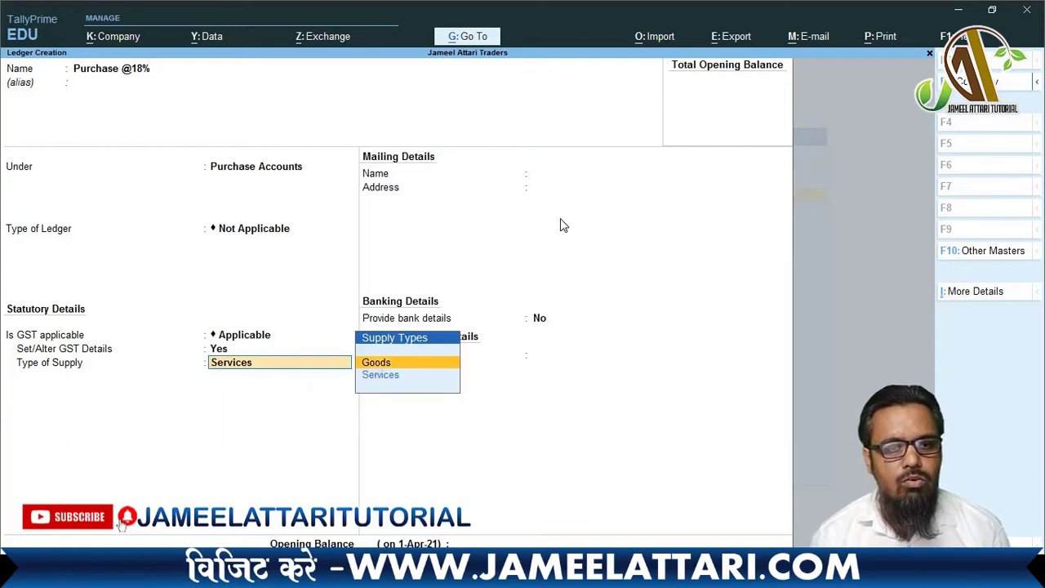
key("Return")
key("Return")
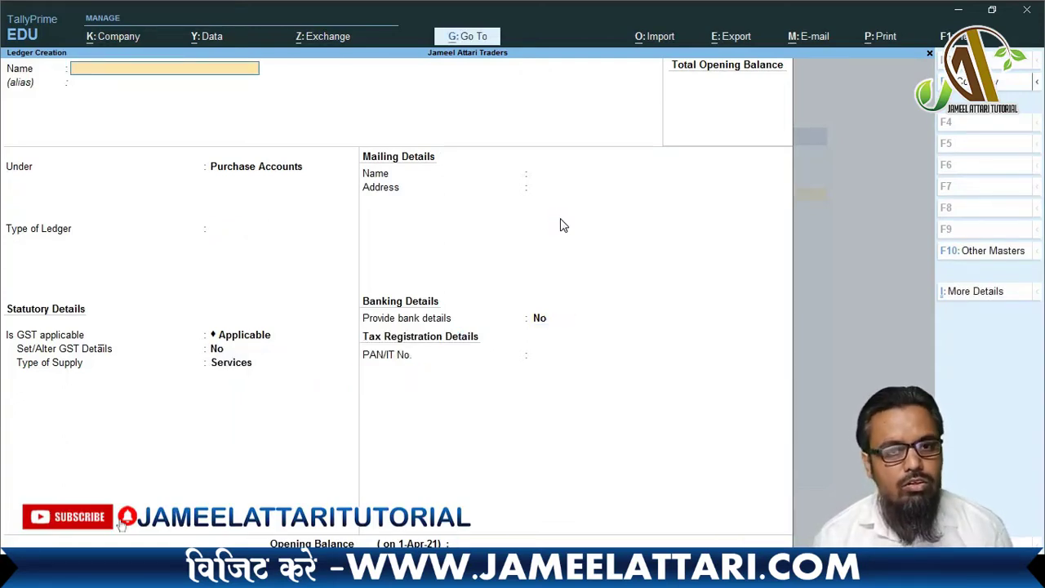
type("Pur")
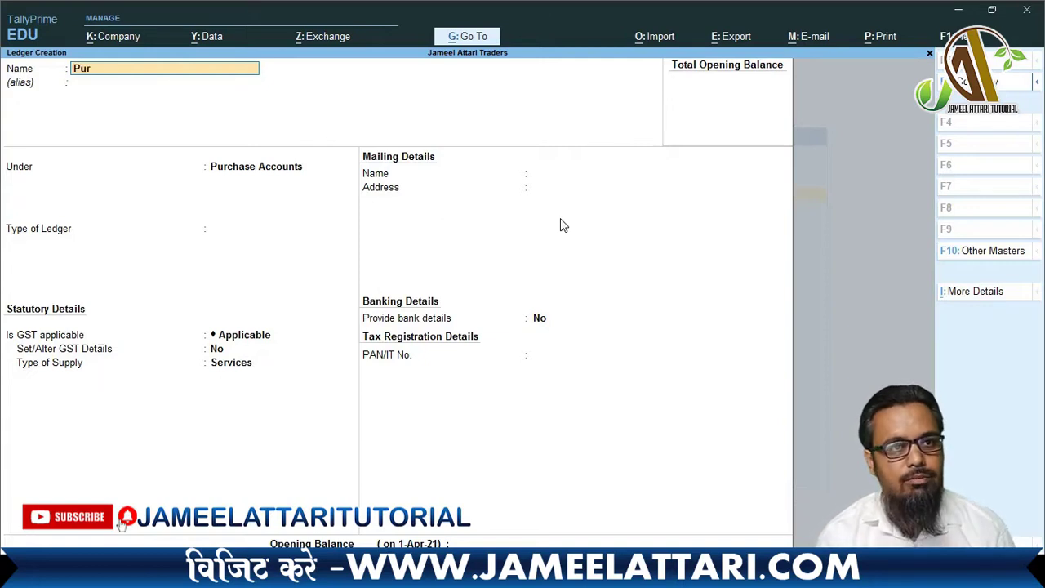
type("chase @28%")
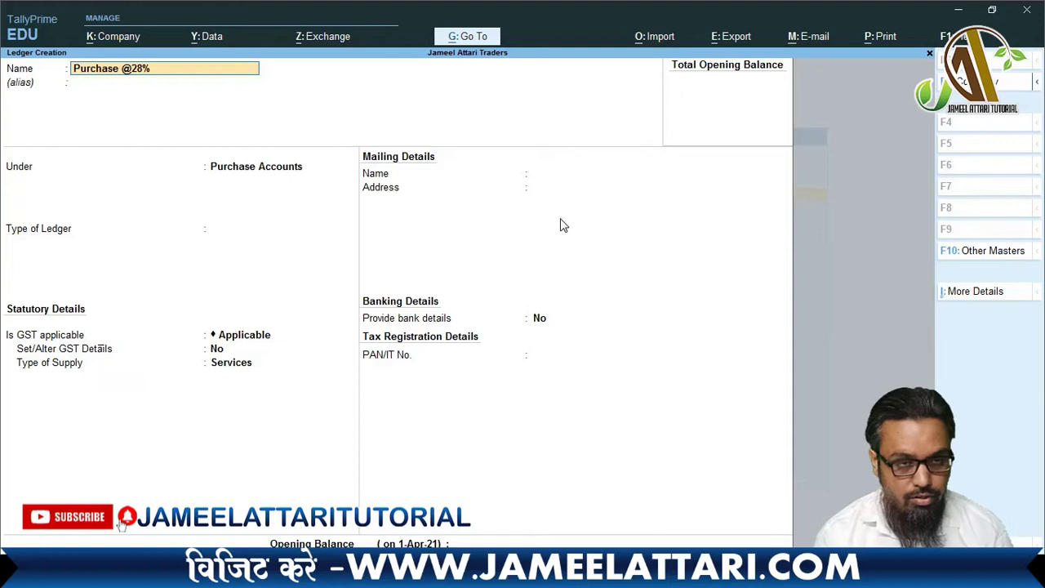
key("Return")
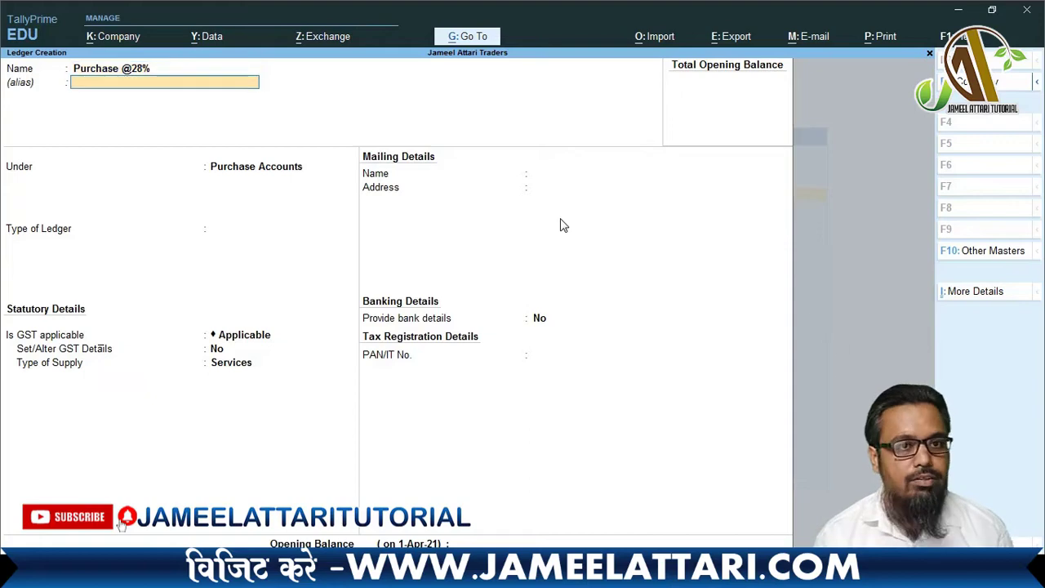
key("Return")
key("Return")
key("Return")
key("Return")
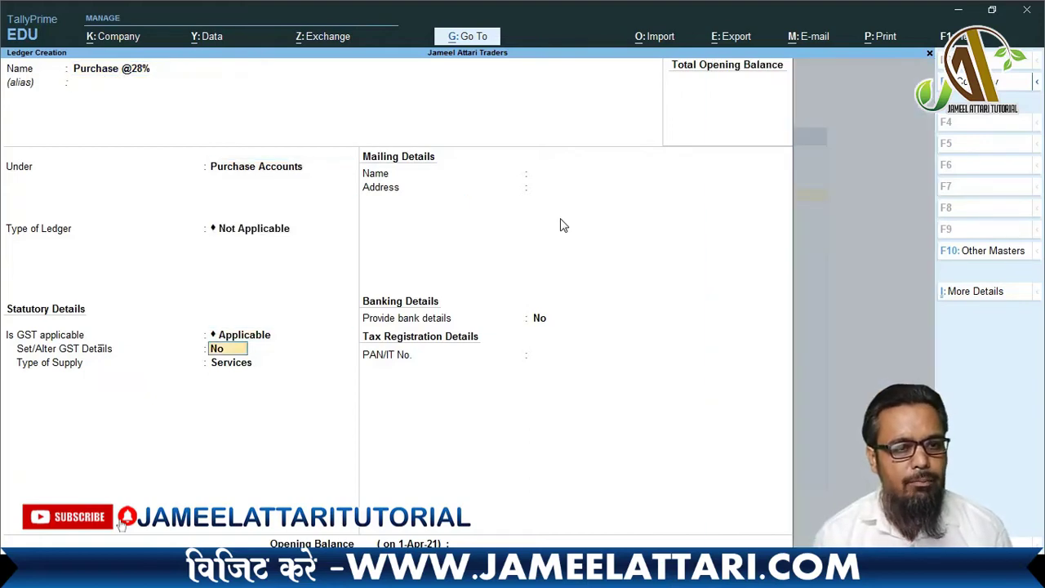
key("y")
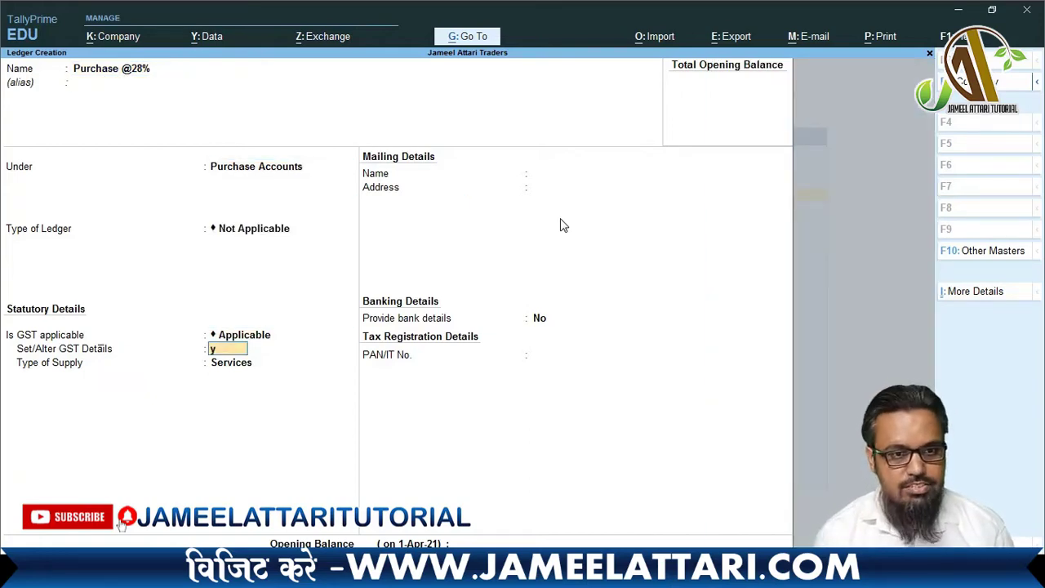
key("Return")
key("Return")
key("Return")
key("Return")
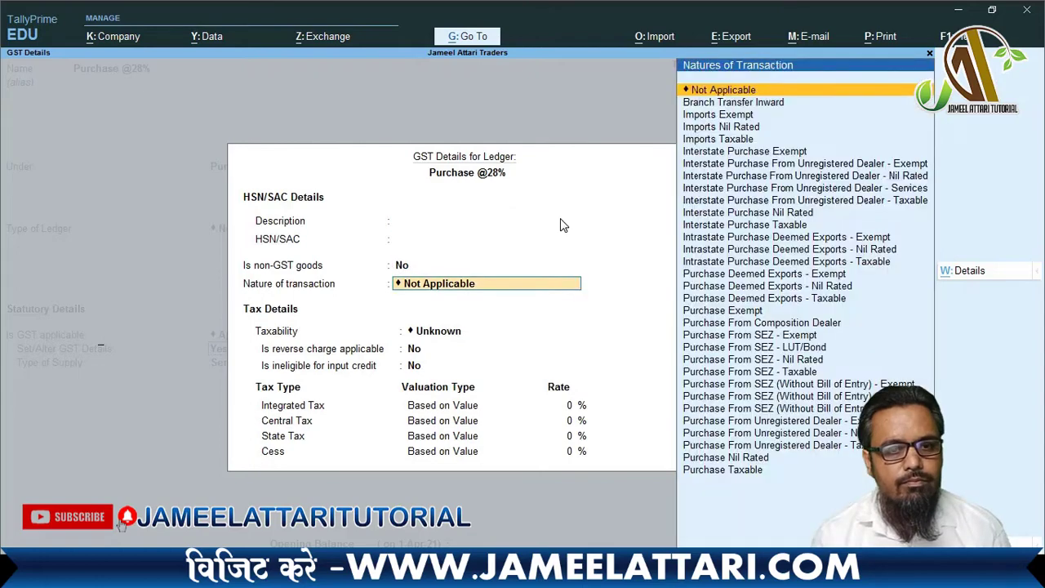
- Set Purchase Taxable at 28% integrated tax (14% central and state) with Goods supply
type("Pu")
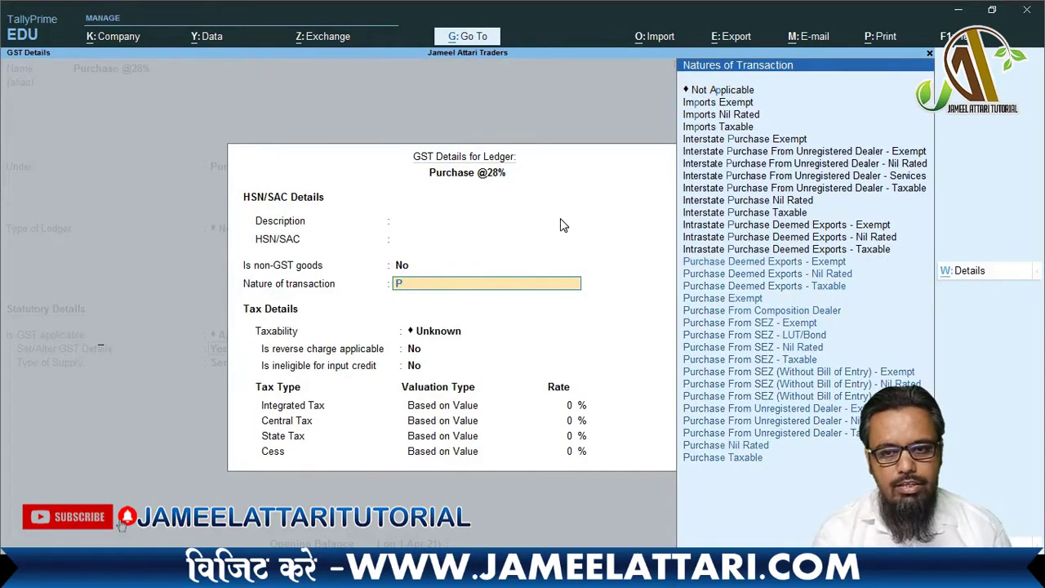
key("Up")
key("Return")
key("Return")
key("Return")
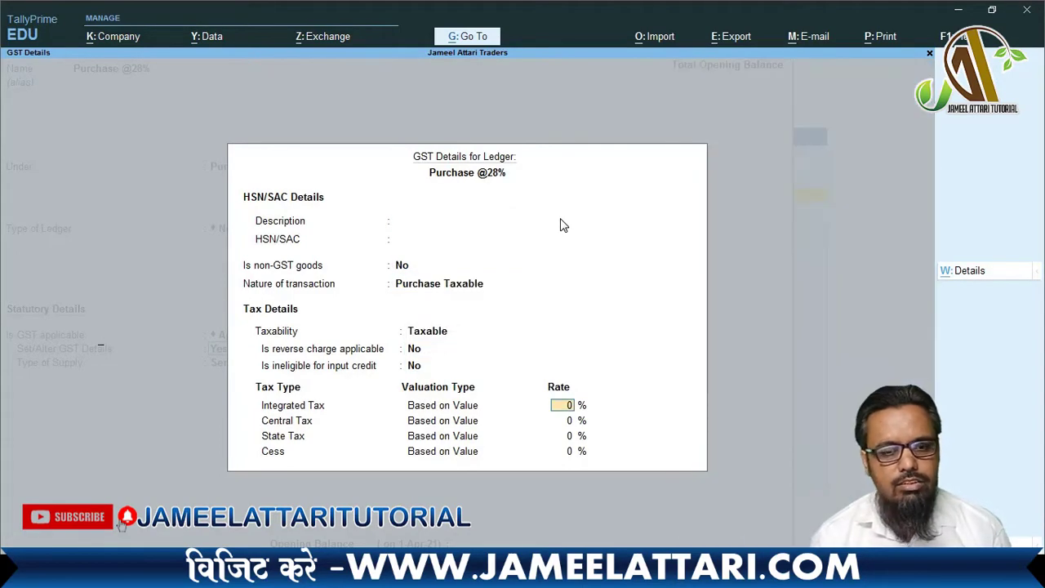
type("28")
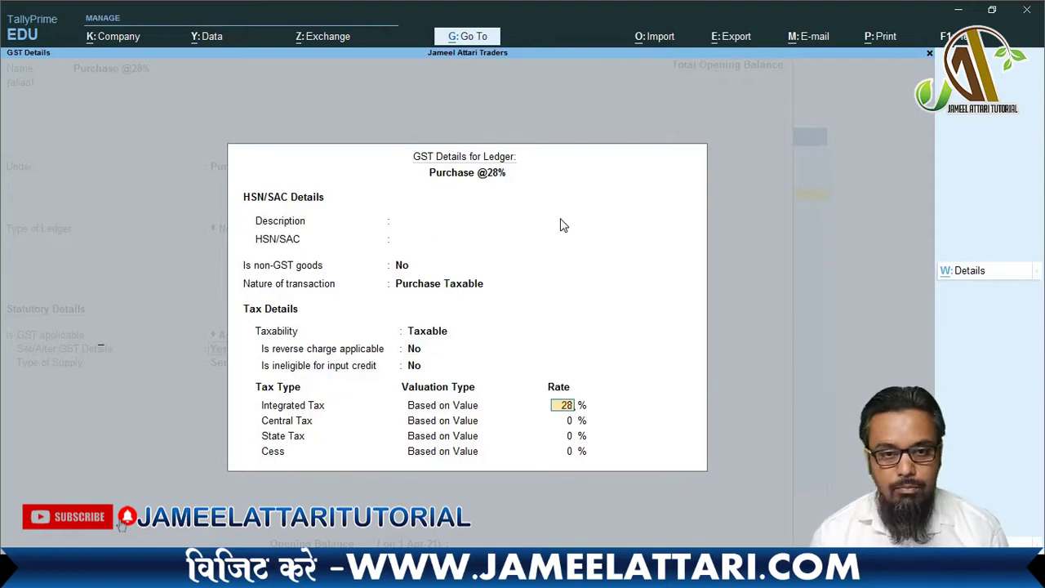
key("Return")
key("Return")
key("Return")
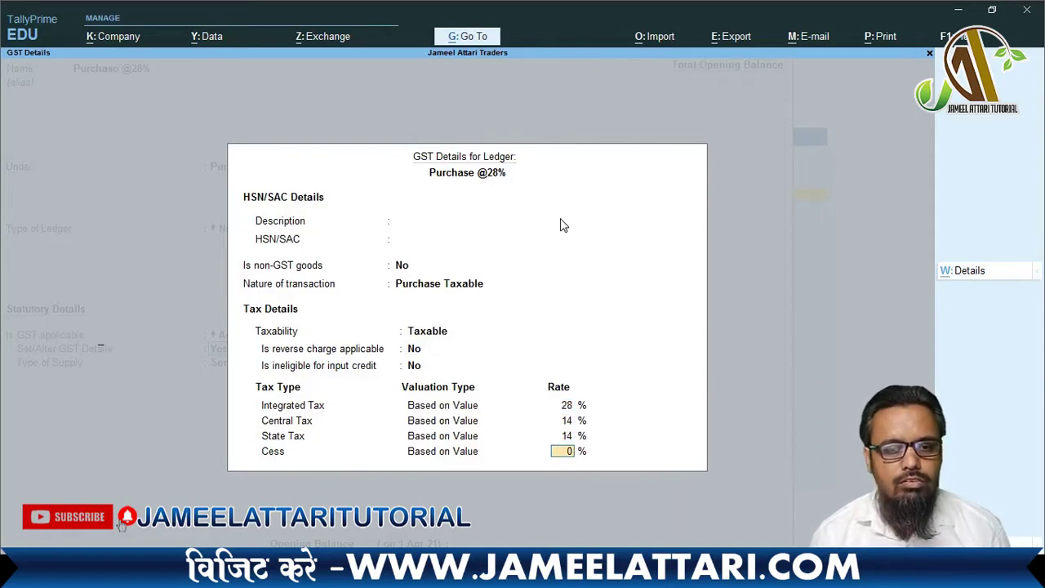
key("Return")
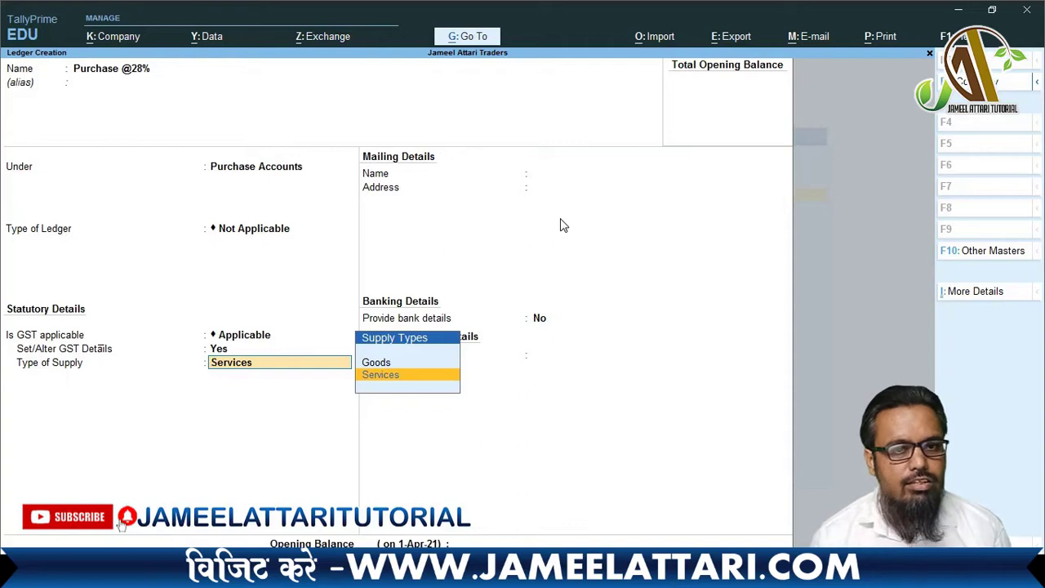
key("Up")
key("Return")
key("Return")
key("Return")
key("Return")
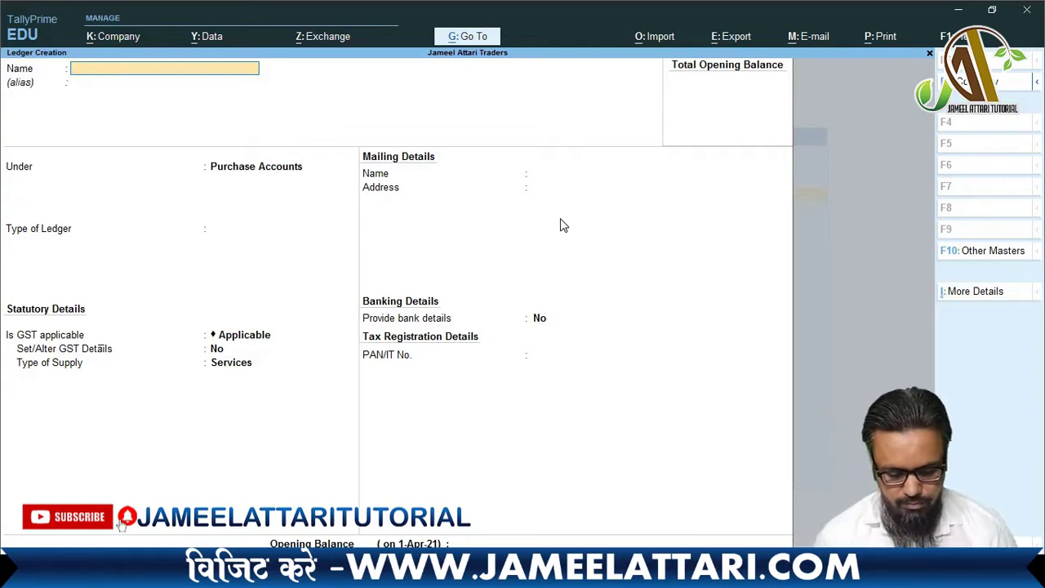
- Name the ledger 'Purchase Interstate Exepmted' and keep it under Purchase Accounts
type("Purchase")
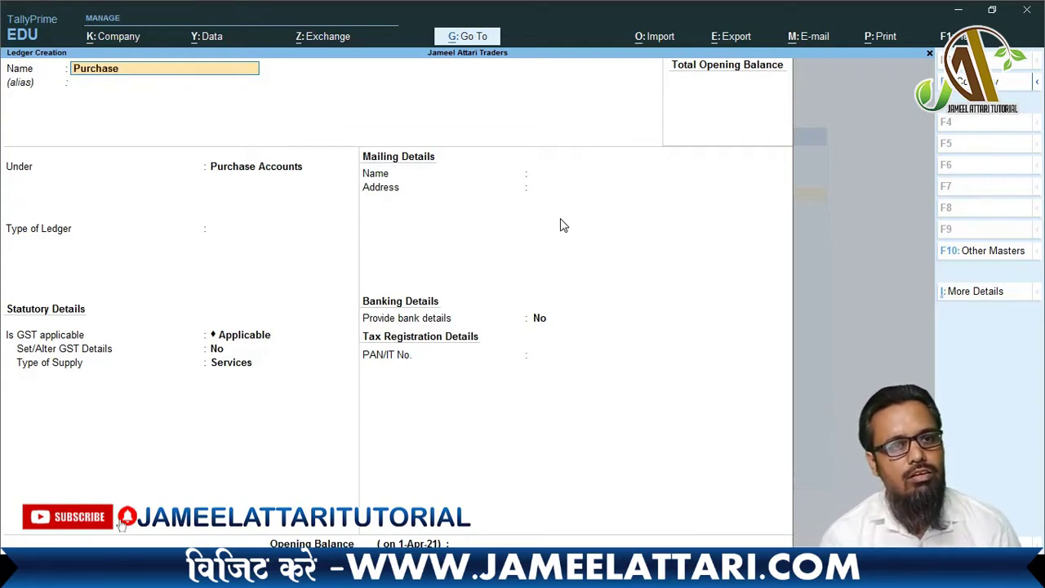
type(" i")
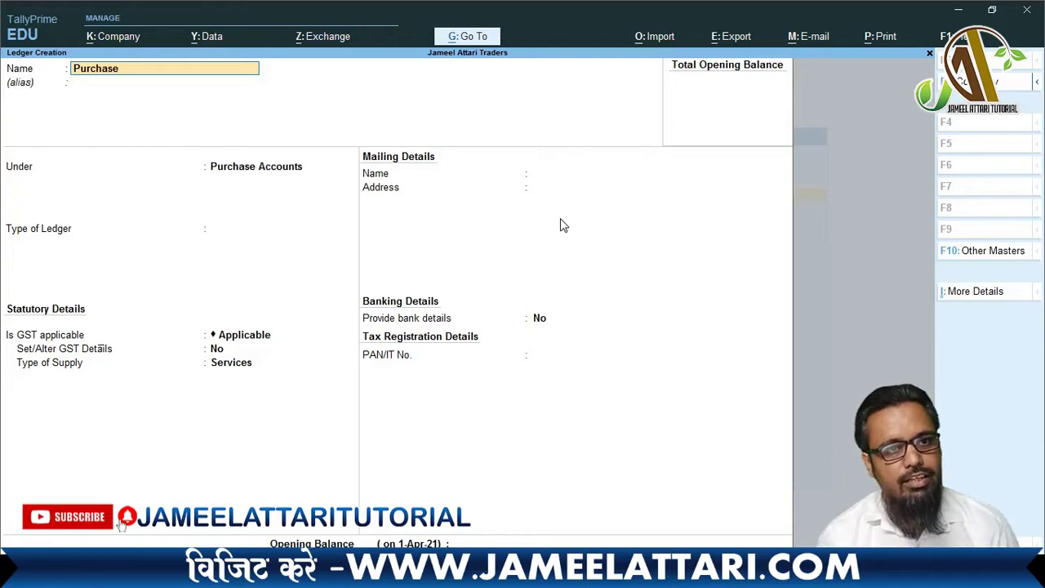
type("nterstate")
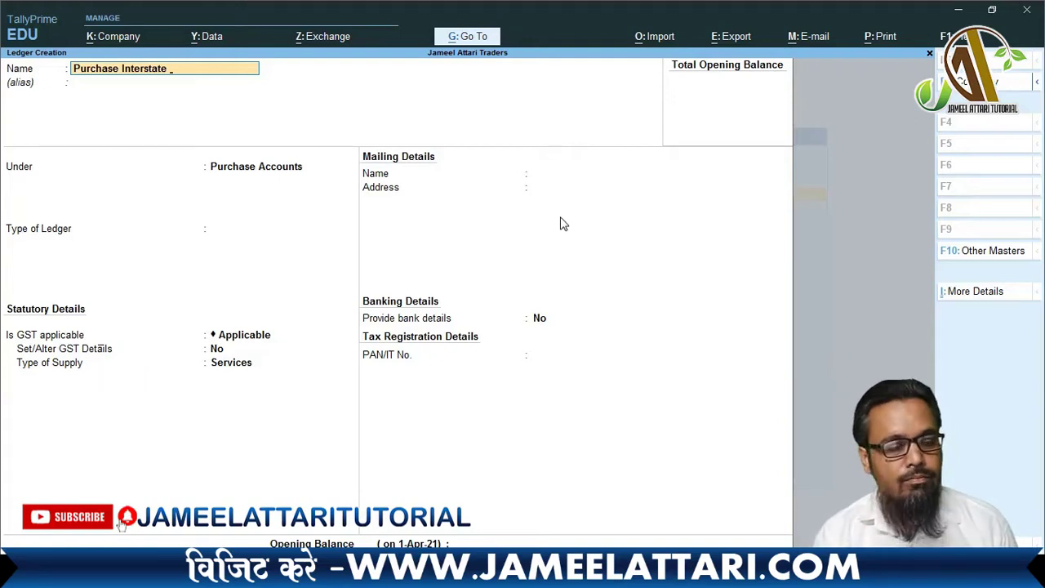
type("e")
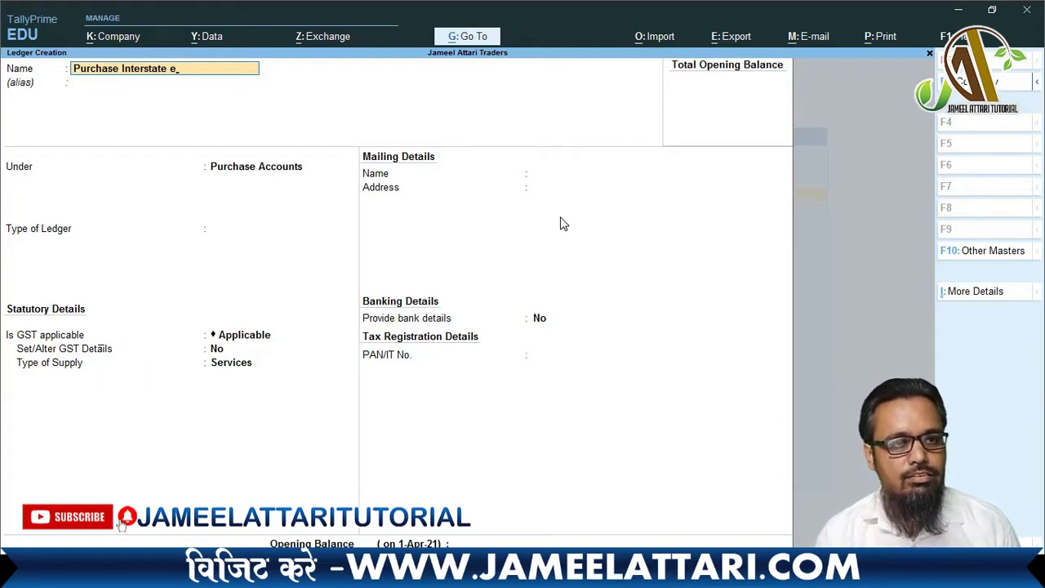
type("xepmte")
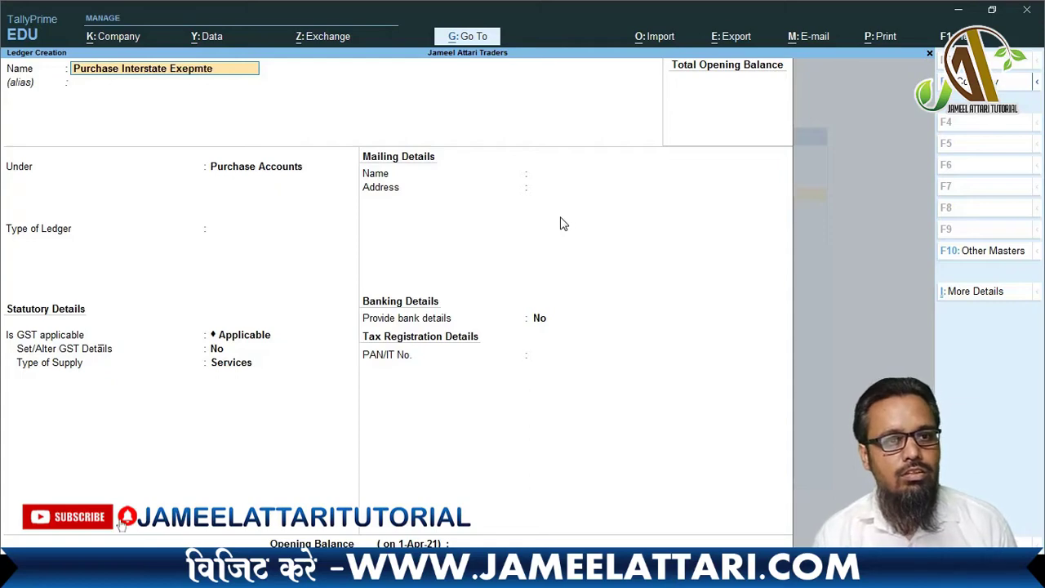
type("d")
key("Return")
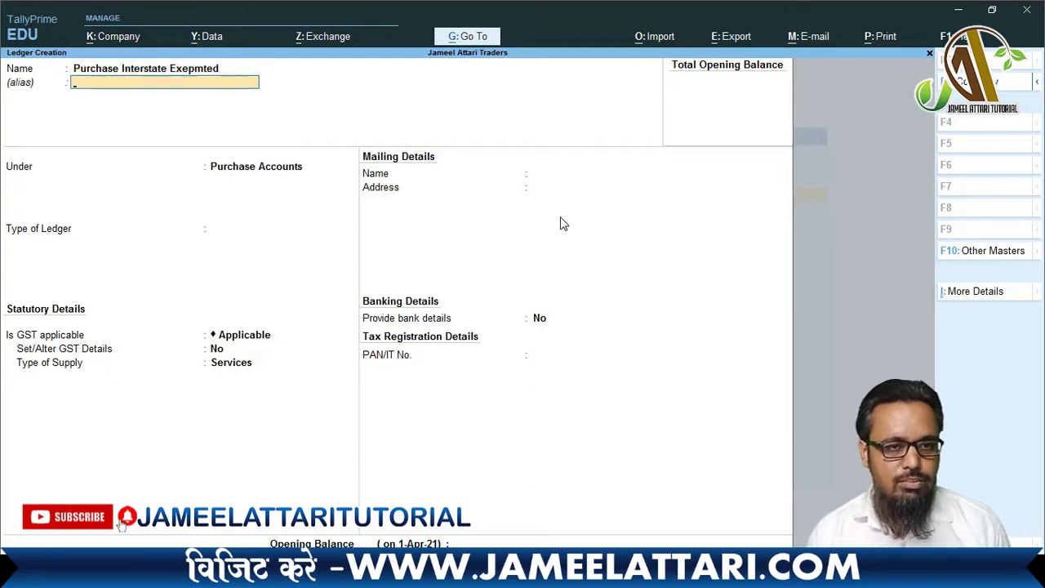
key("Return")
key("Return")
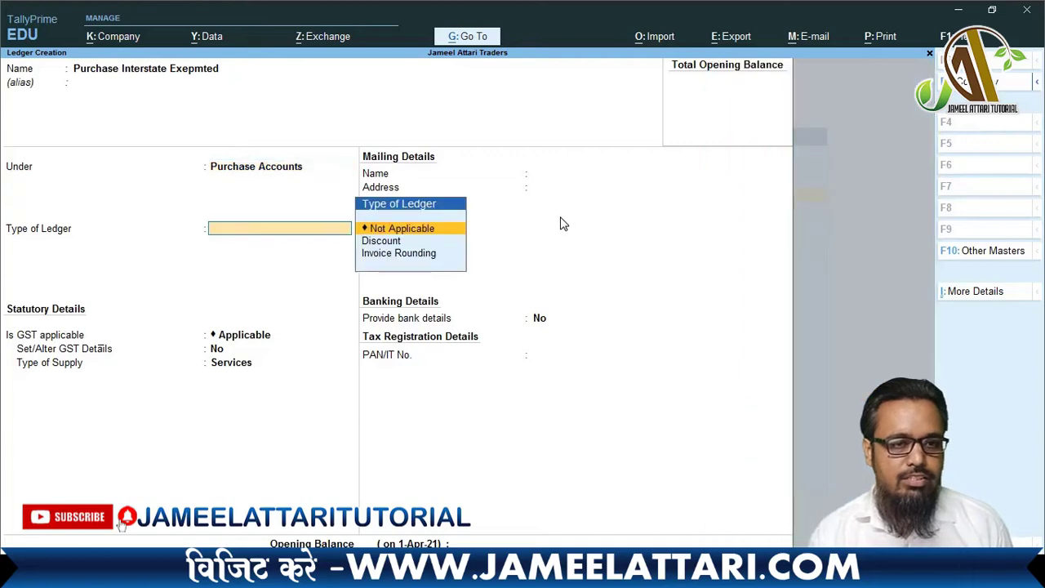
- Set GST nature Interstate Purchase Exempt with Goods supply, and save the ledger
key("Return")
key("Return")
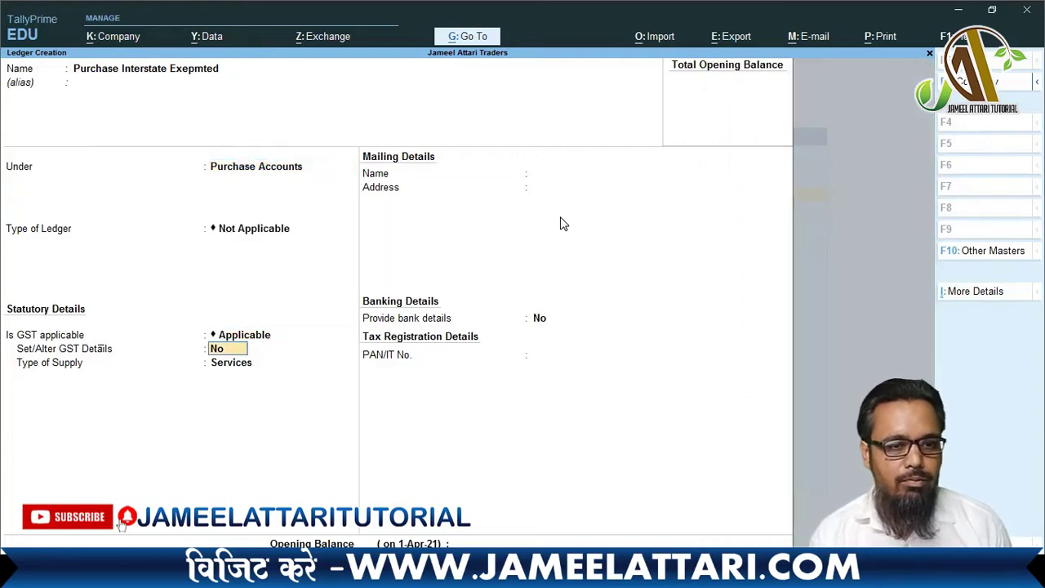
key("y")
key("Return")
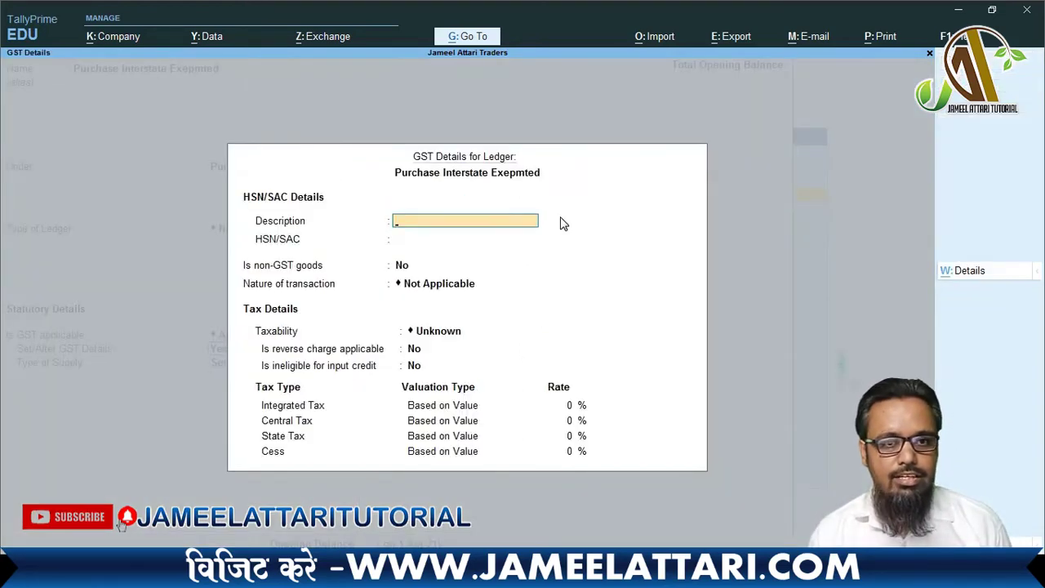
key("Return")
key("Return")
key("Return")
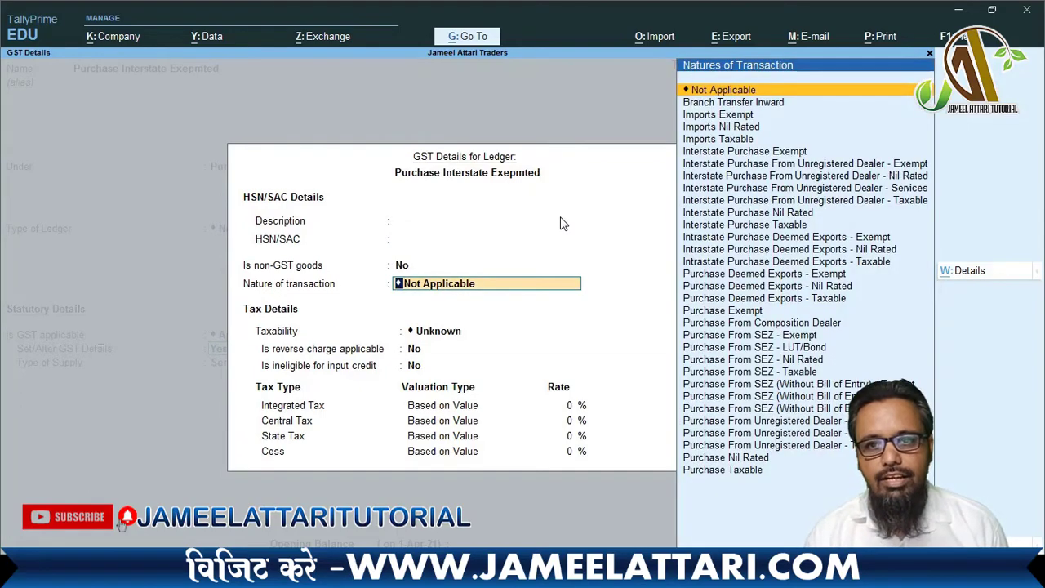
key("Down")
key("Down")
key("Down")
key("Down")
key("Down")
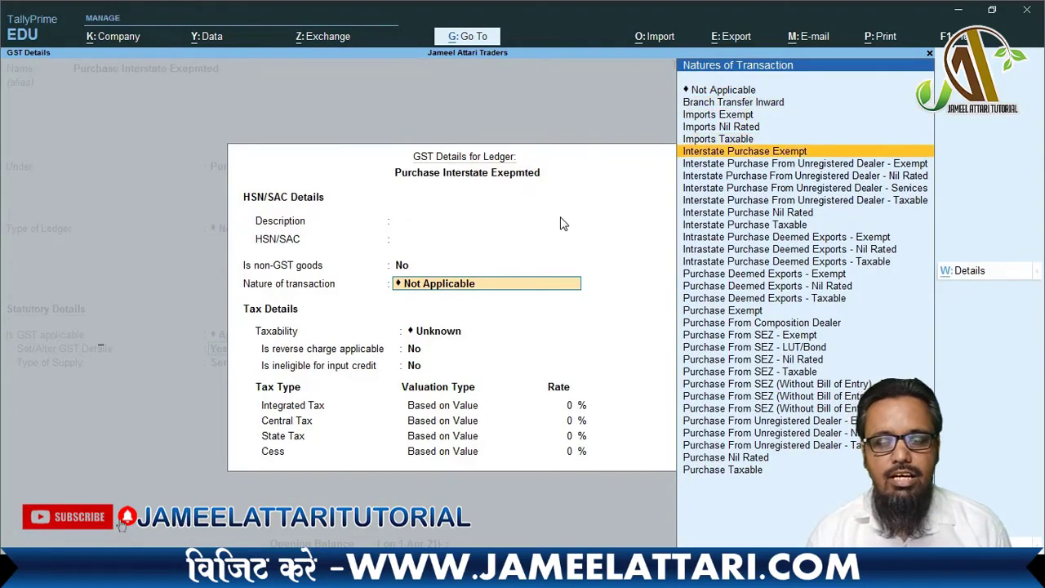
key("ctrl+a")
key("Up")
key("Return")
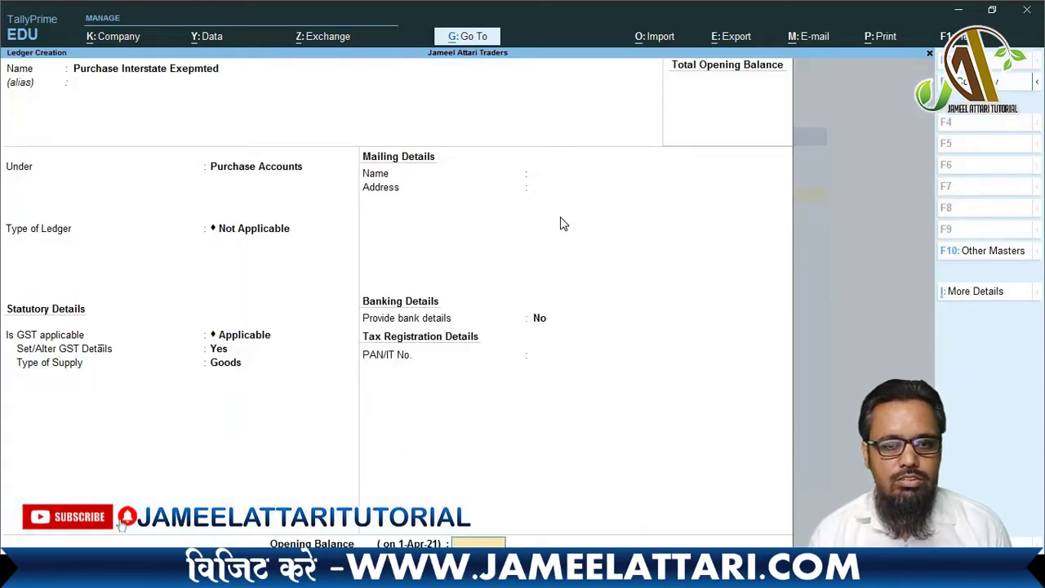
key("Return")
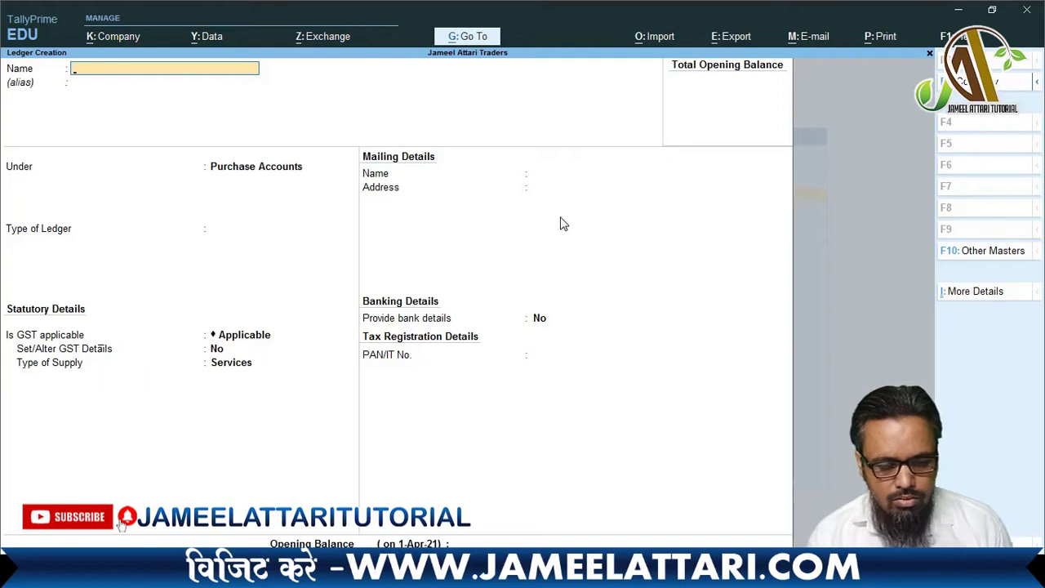
- Name the ledger 'Purchase Interstate @5%' under Purchase Accounts and turn on GST details
type("Purcha")
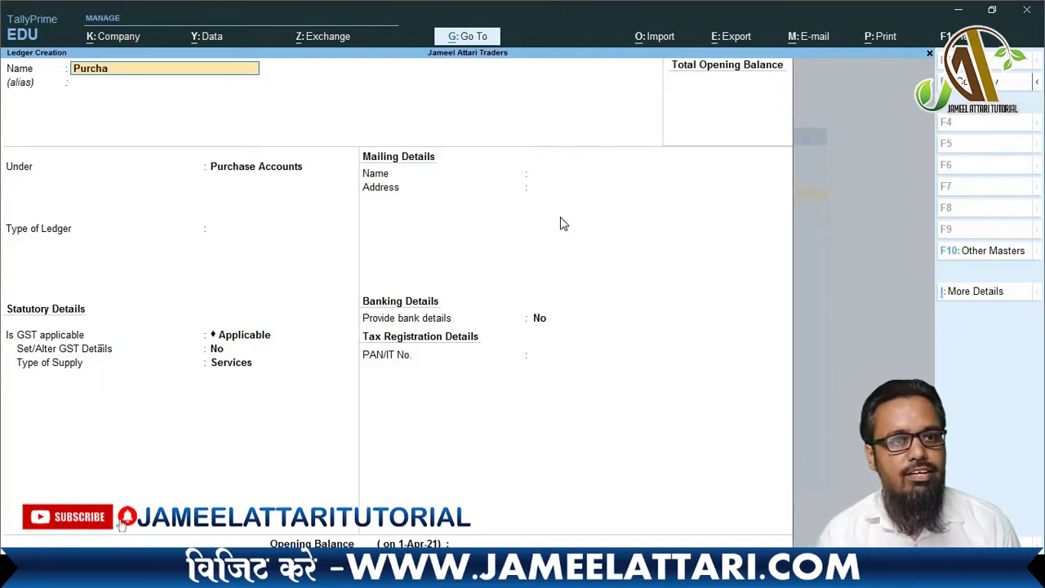
type("se Inters")
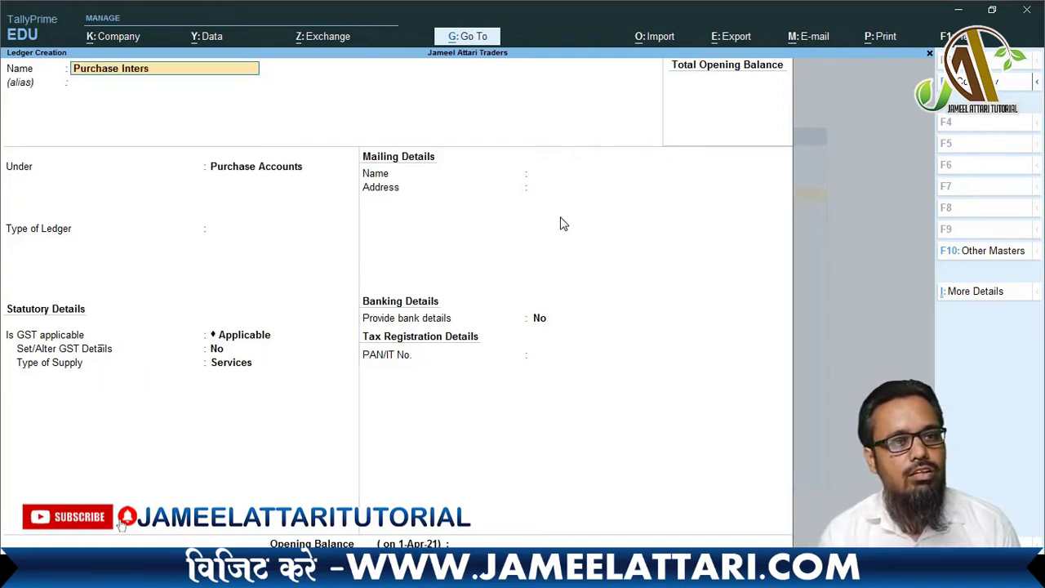
type("tate")
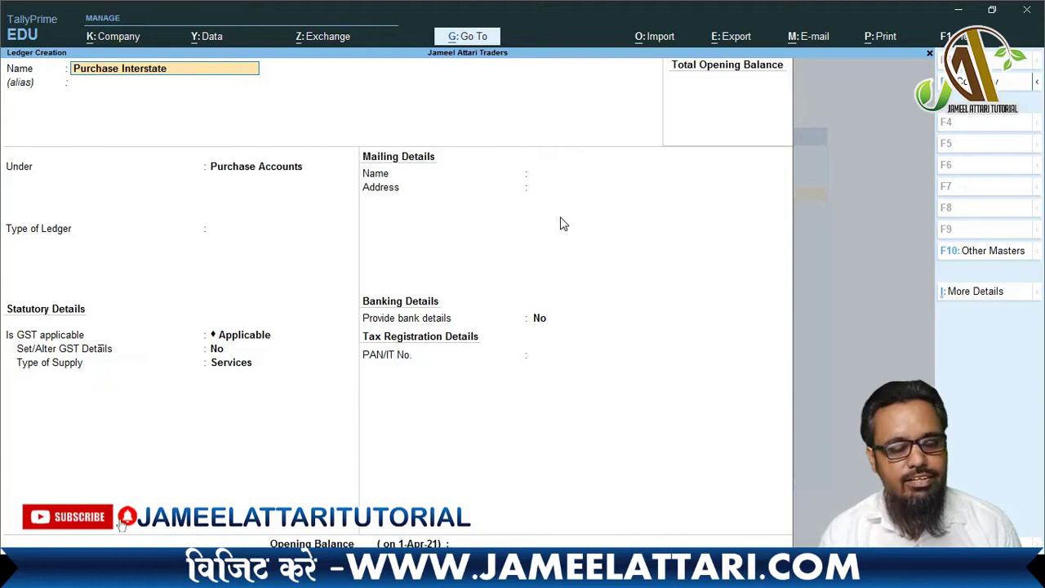
type(" @")
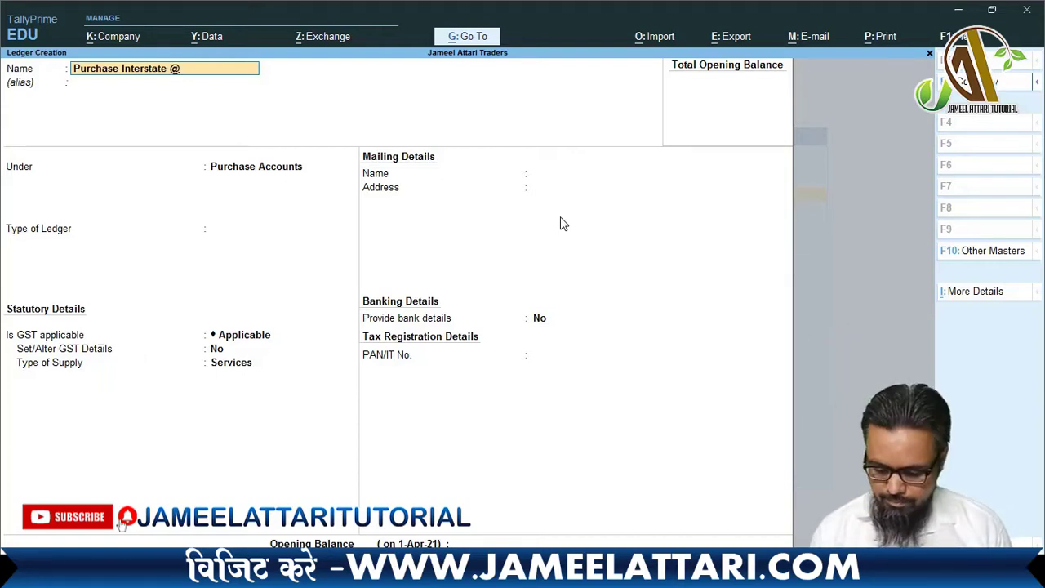
type("5%$")
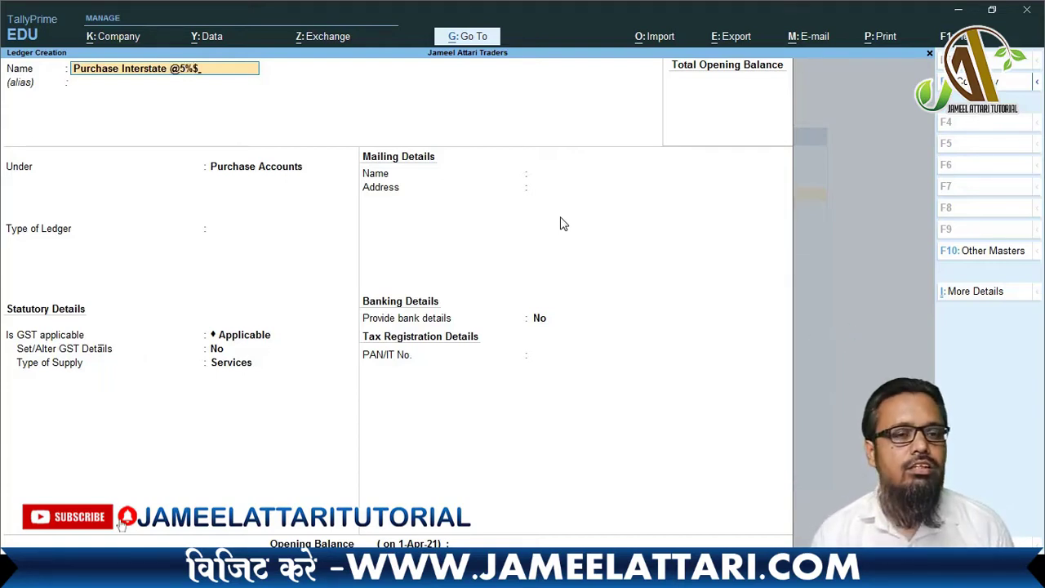
key("BackSpace")
key("Return")
key("Return")
key("Return")
key("Return")
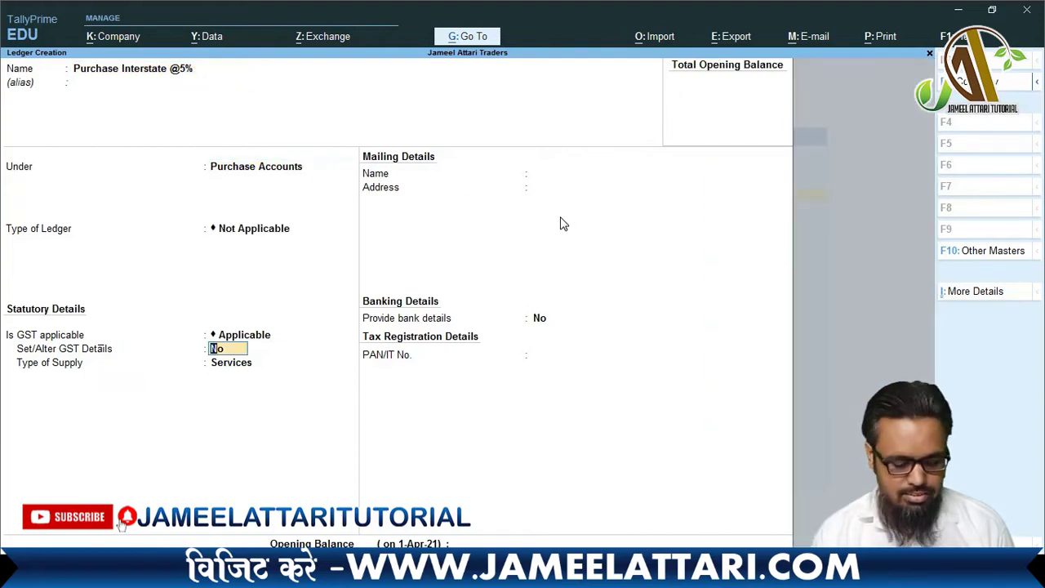
key("y")
key("Return")
key("Return")
key("Return")
key("Return")
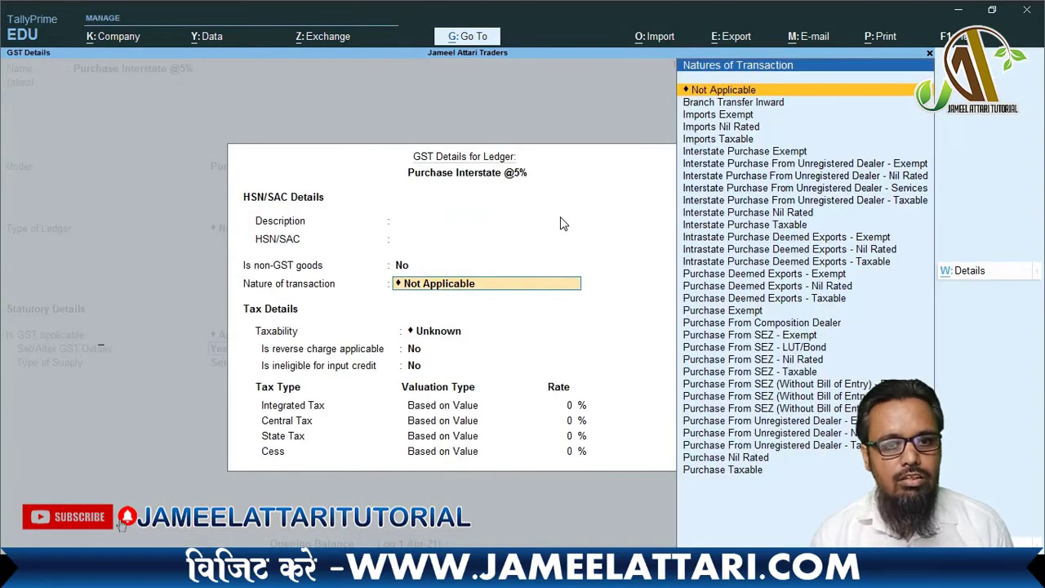
- Set nature Interstate Purchase Taxable with Goods supply, and save the ledger
key("BackSpace")
type("I")
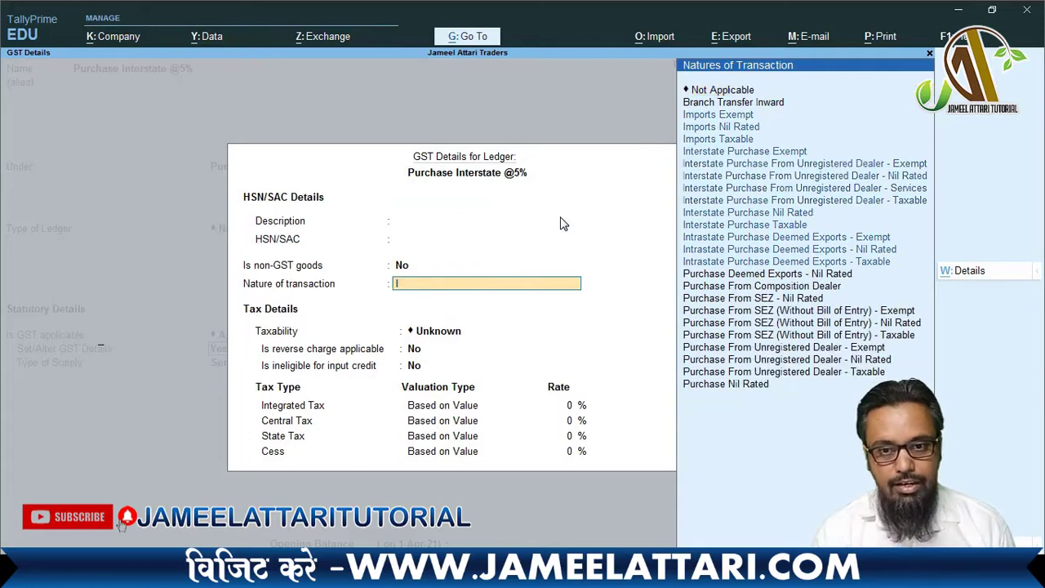
type("nter")
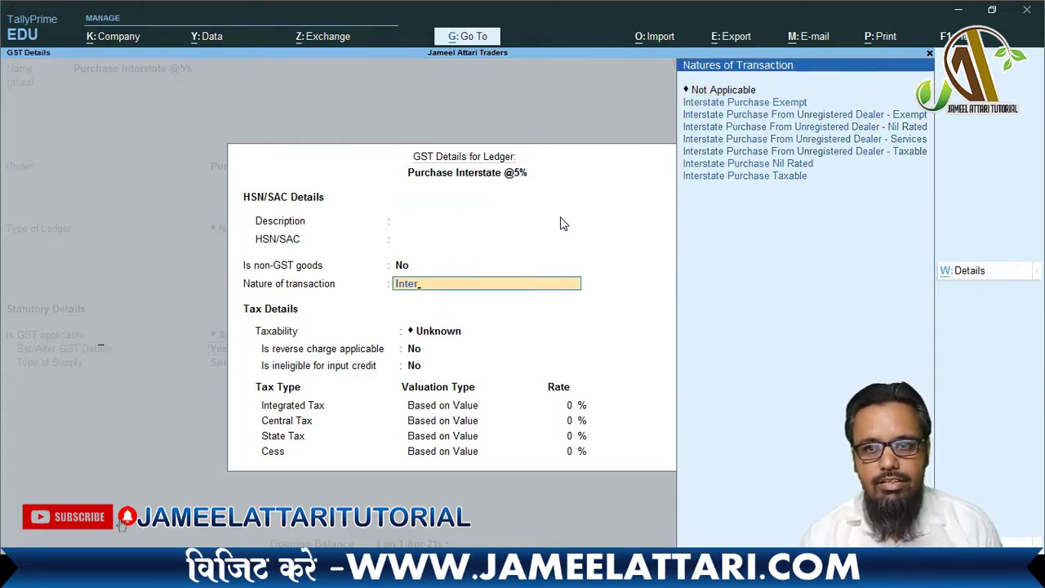
key("Up")
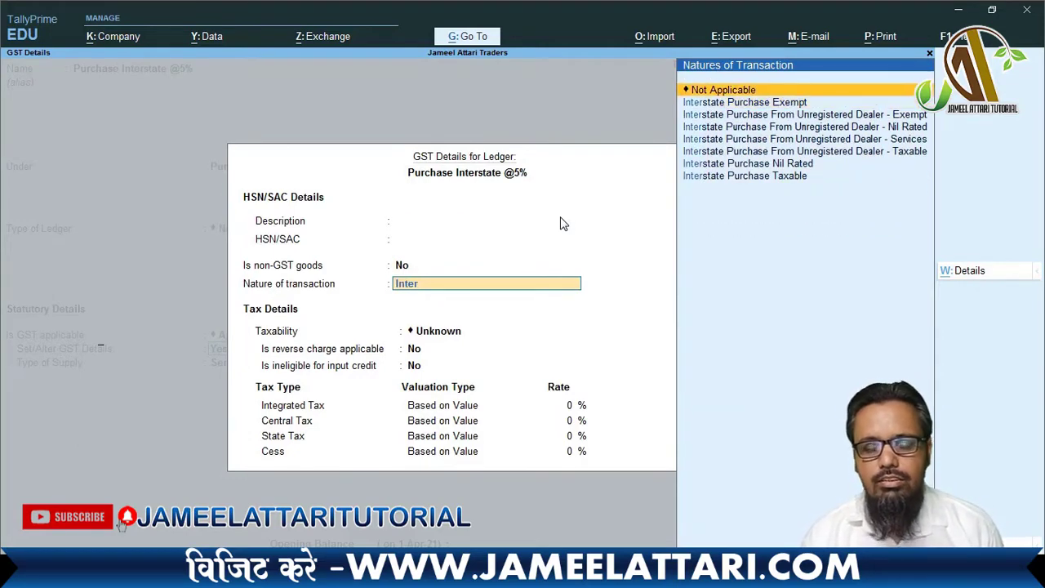
key("Down")
key("Down")
key("Down")
key("Down")
key("Down")
key("Down")
key("Down")
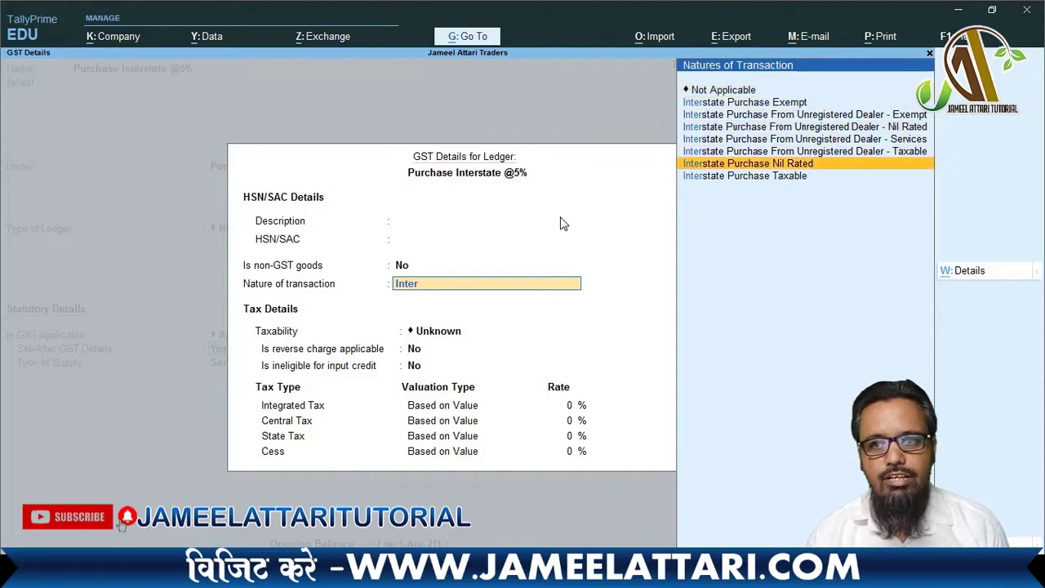
key("Return")
key("Return")
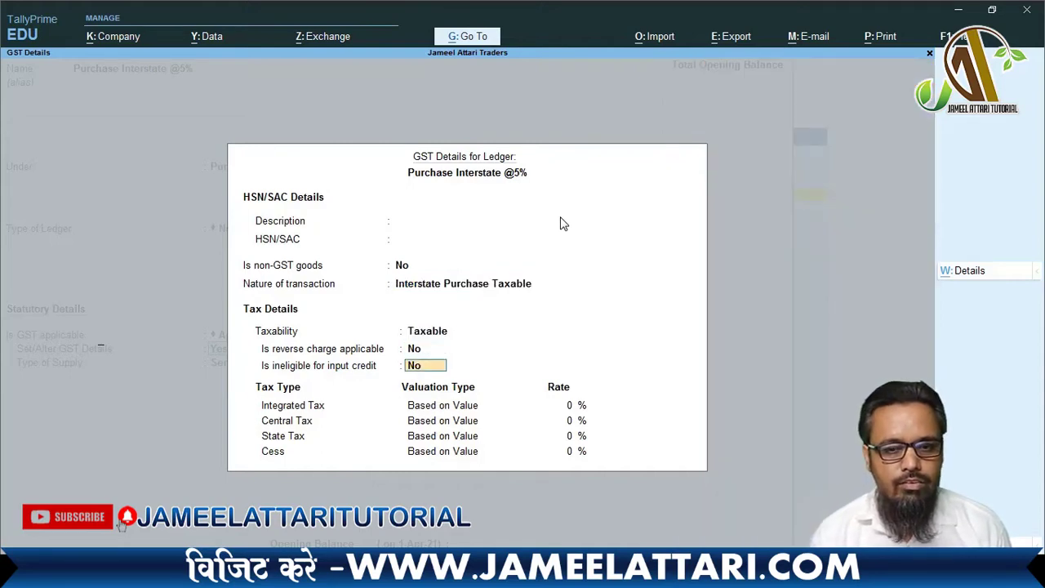
key("Return")
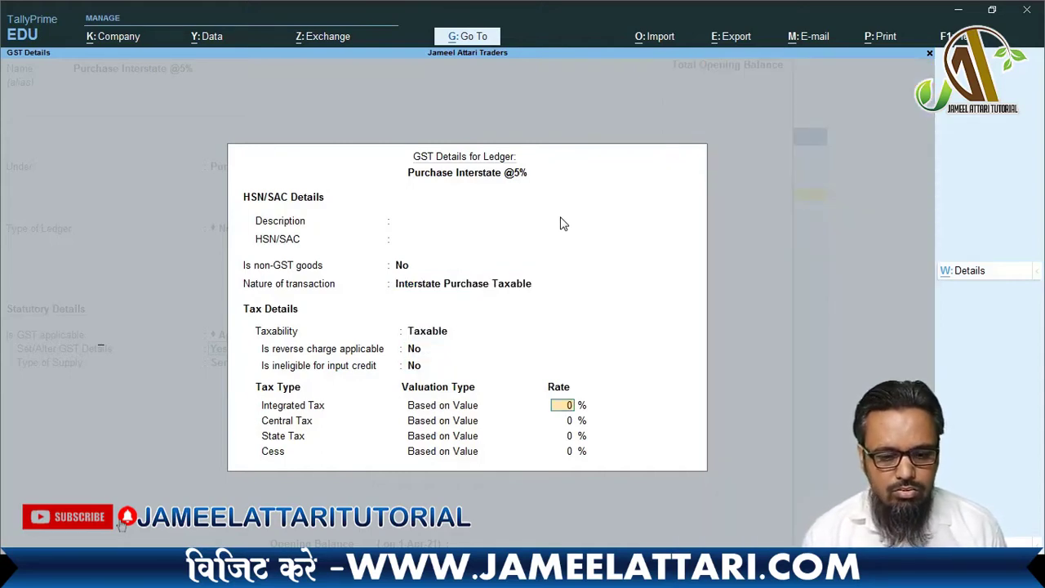
key("Return")
key("Return")
key("Return")
key("Return")
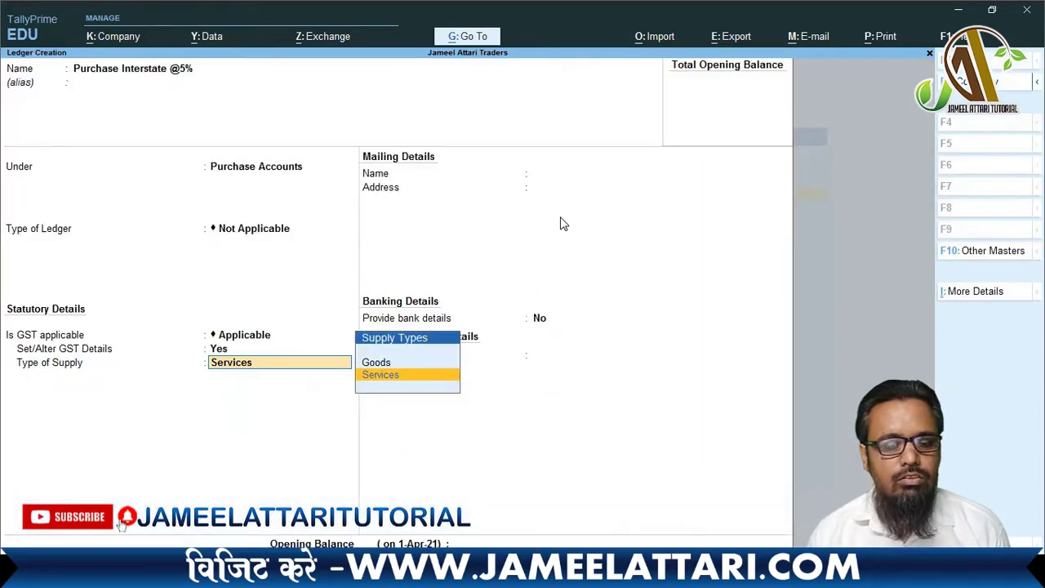
key("Up")
key("Return")
key("Return")
key("Return")
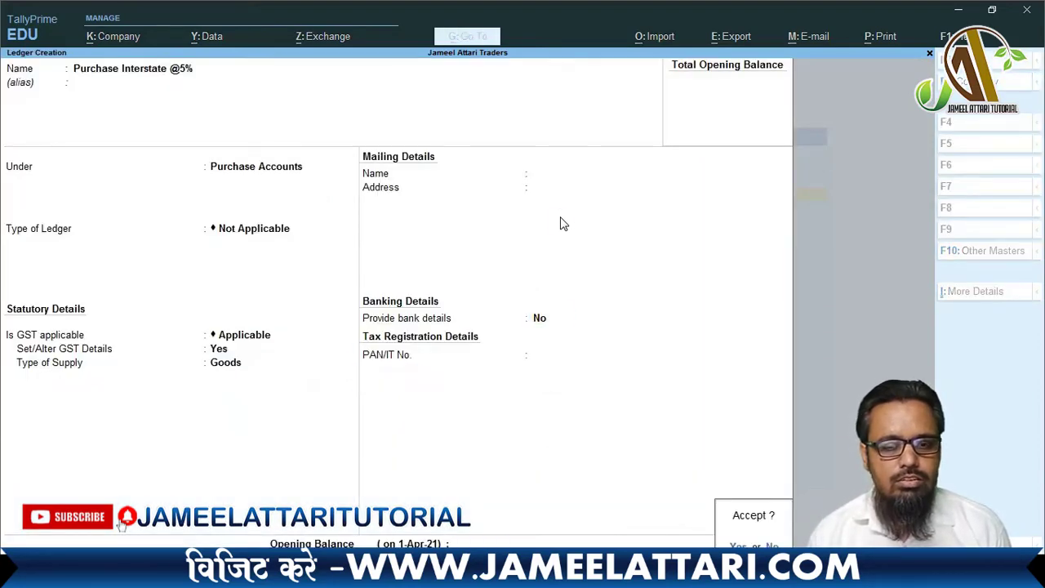
key("Return")
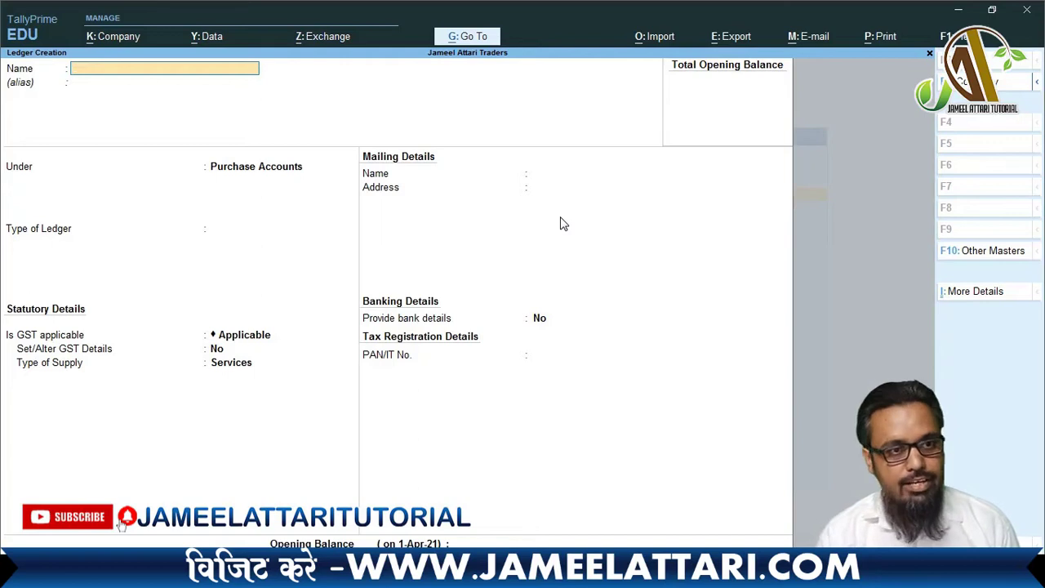
type("Purcha")
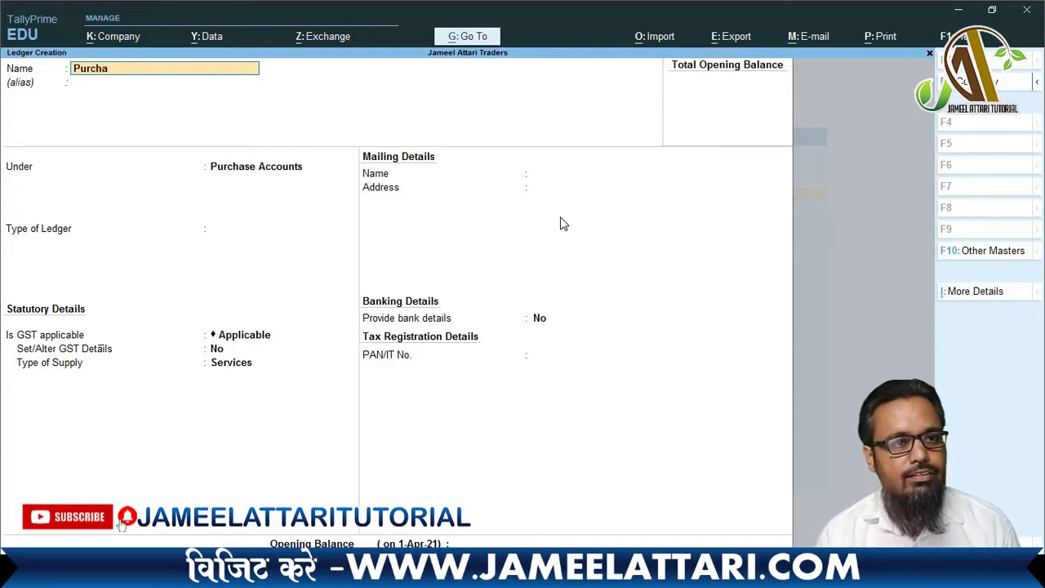
type("se Interste")
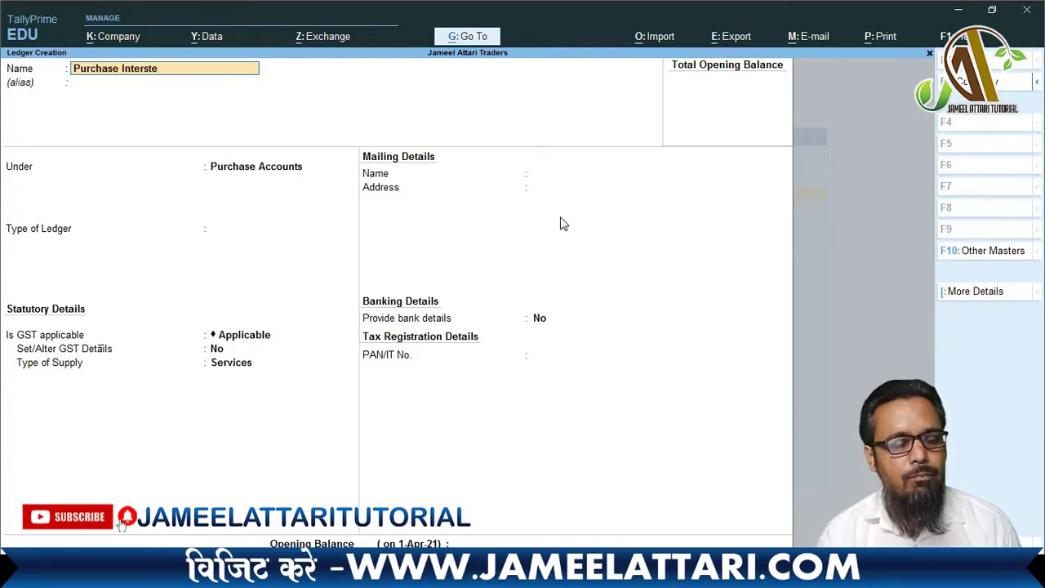
key("BackSpace")
type("ate @")
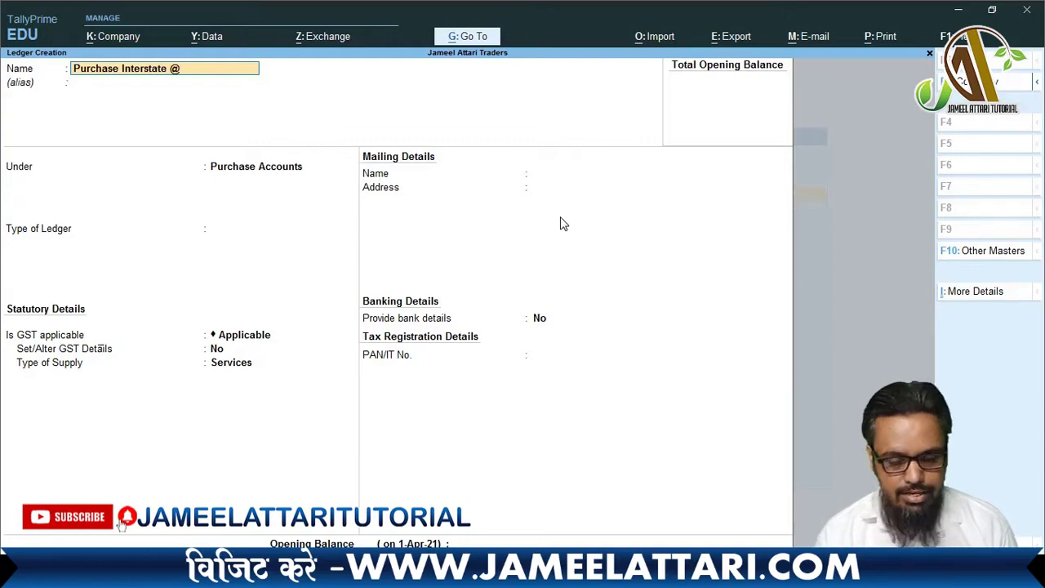
type("12%")
key("Return")
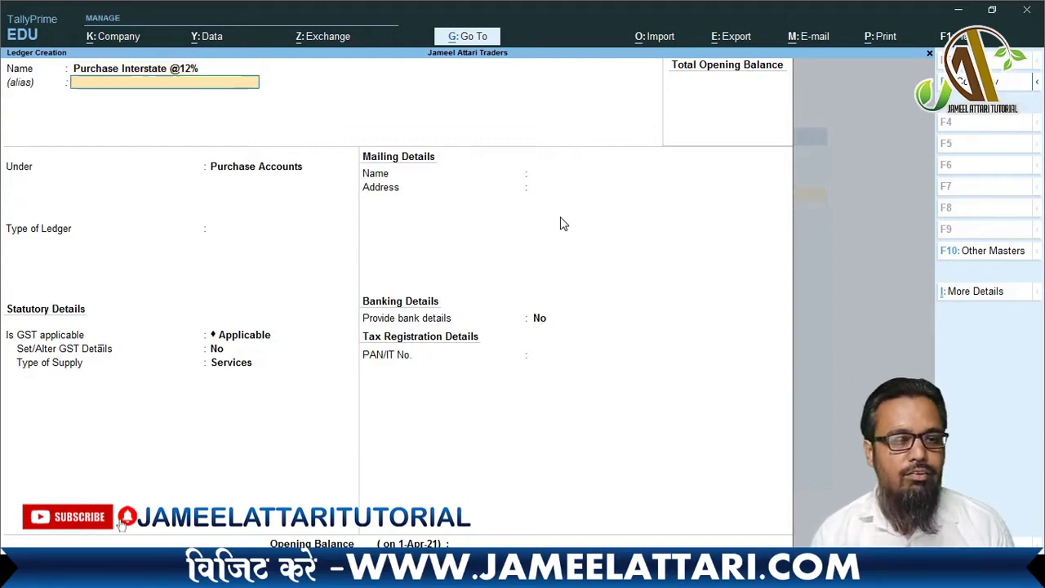
key("Return")
key("Return")
key("Return")
key("Return")
type("y")
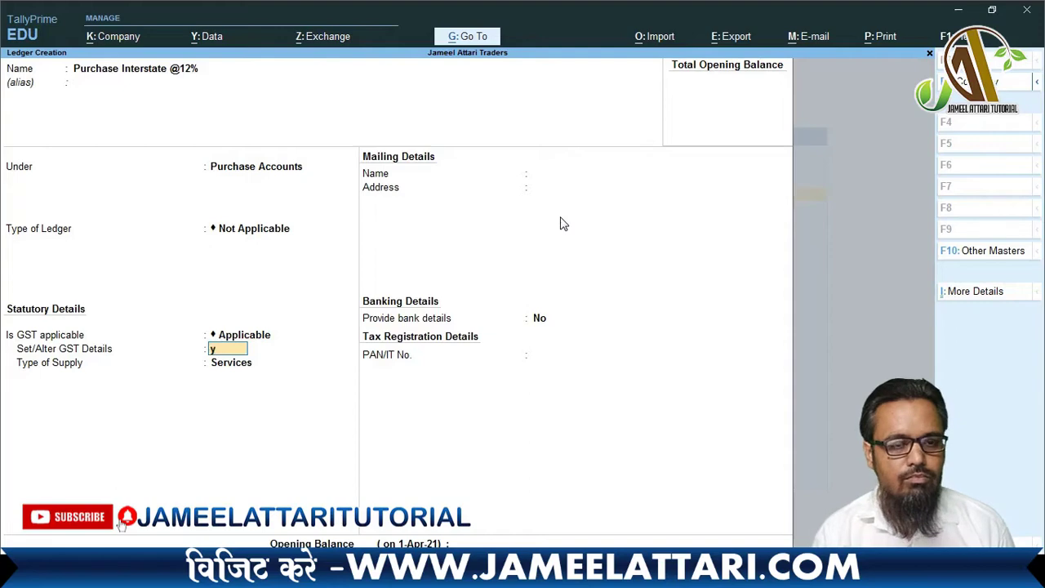
key("Return")
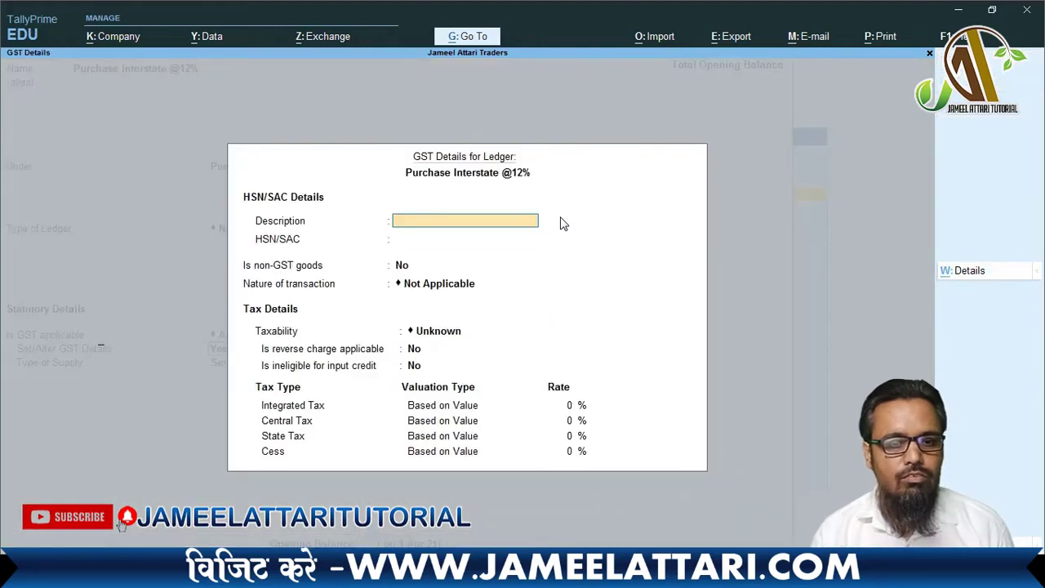
key("Return")
key("Return")
key("Return")
key("Return")
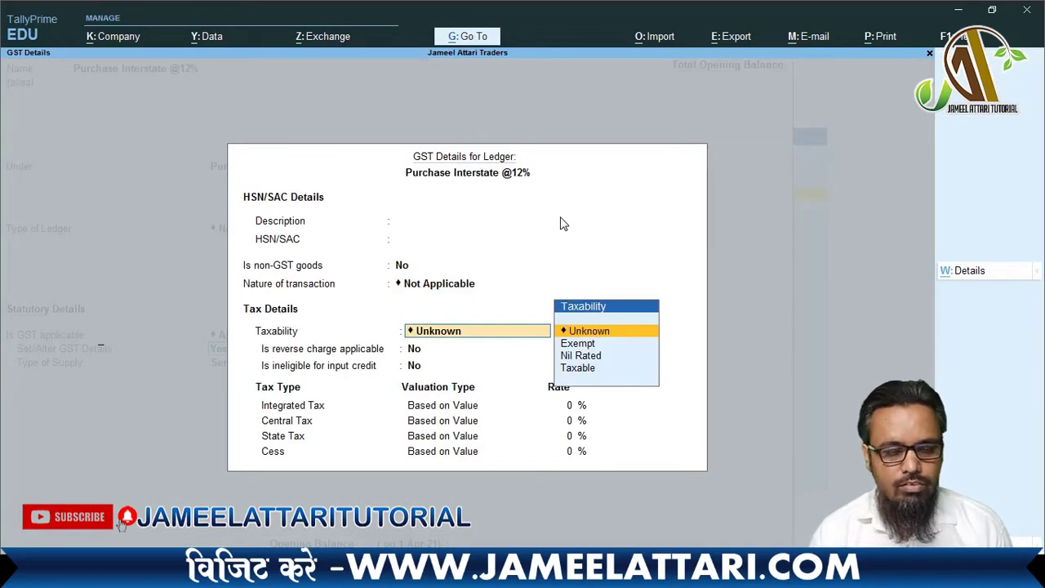
- Set Interstate Purchase Taxable at 12% integrated tax with Goods supply, and save
key("BackSpace")
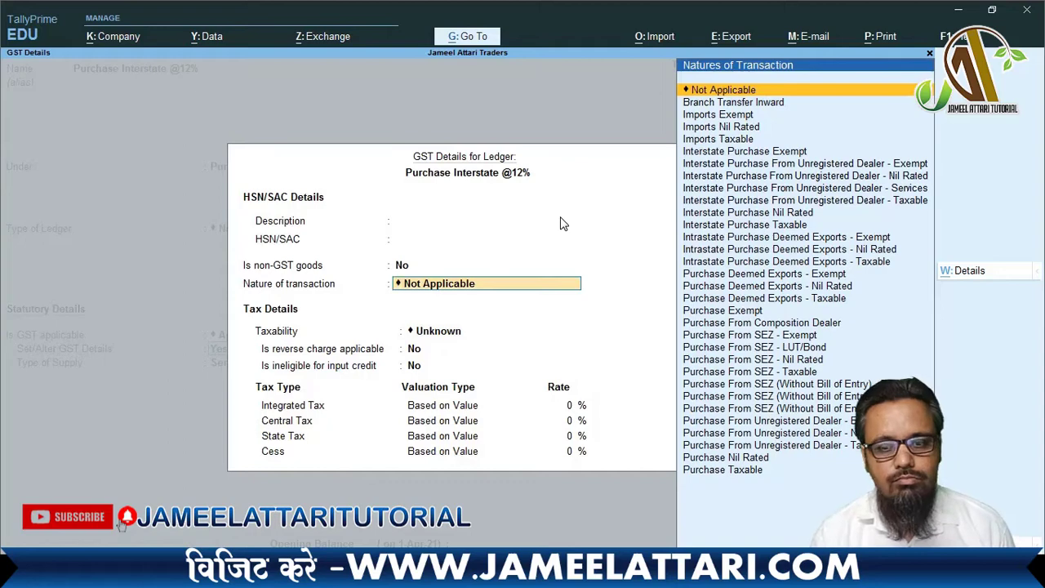
type("Inter")
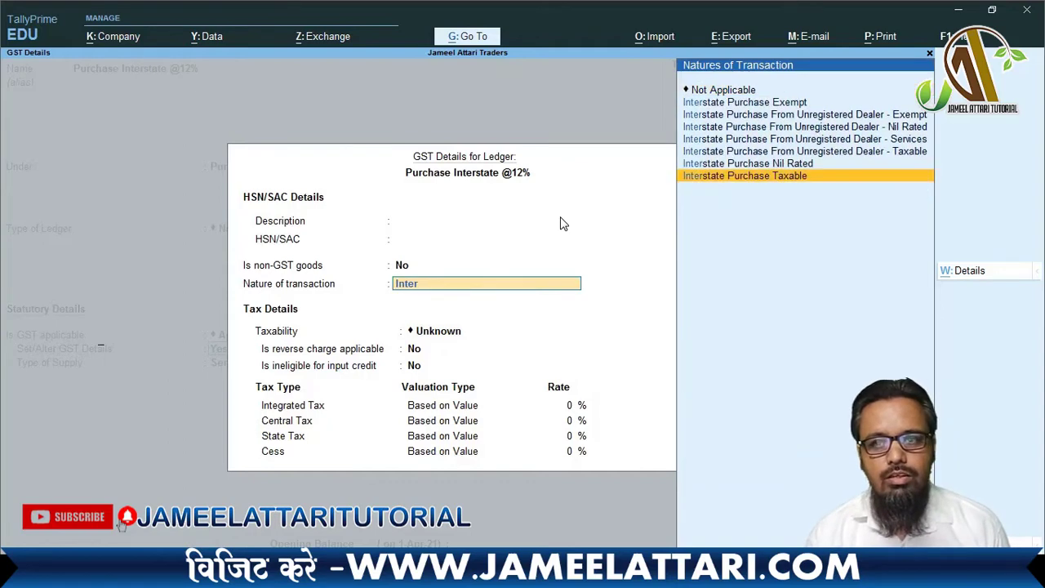
key("Return")
key("Return")
key("Return")
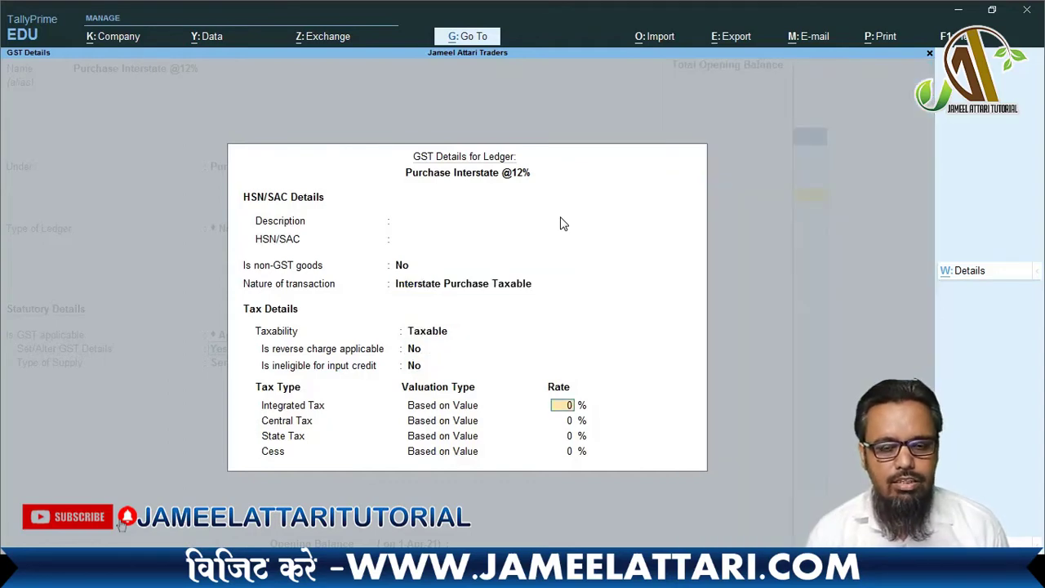
type("12")
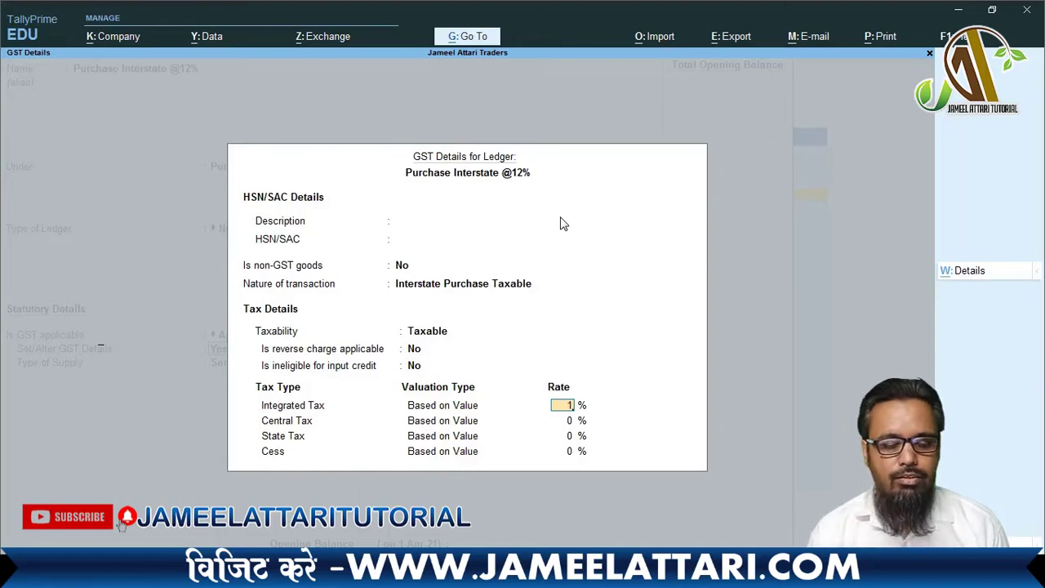
key("Return")
key("Return")
key("Return")
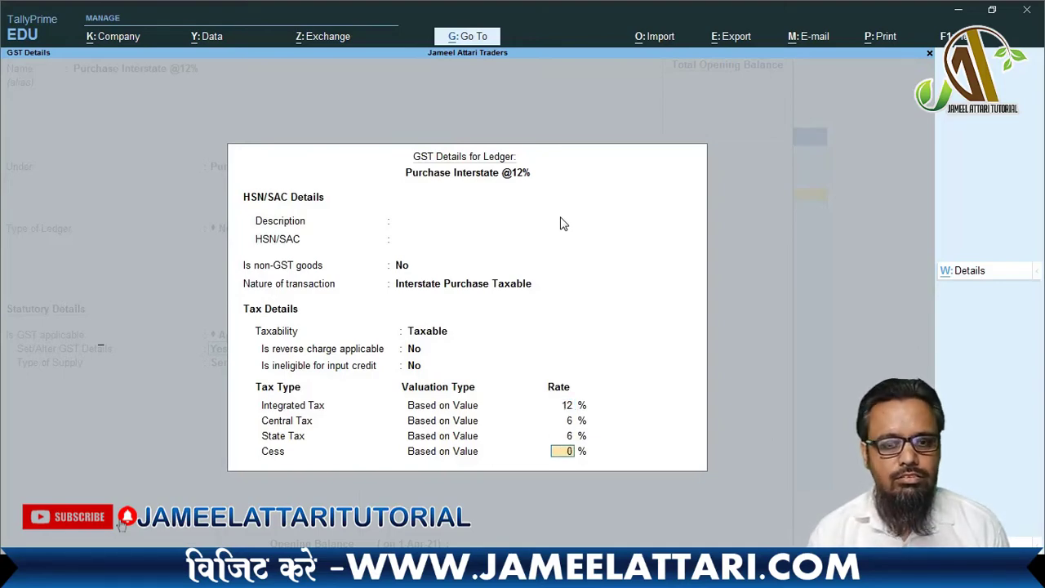
key("Return")
key("Up")
key("Return")
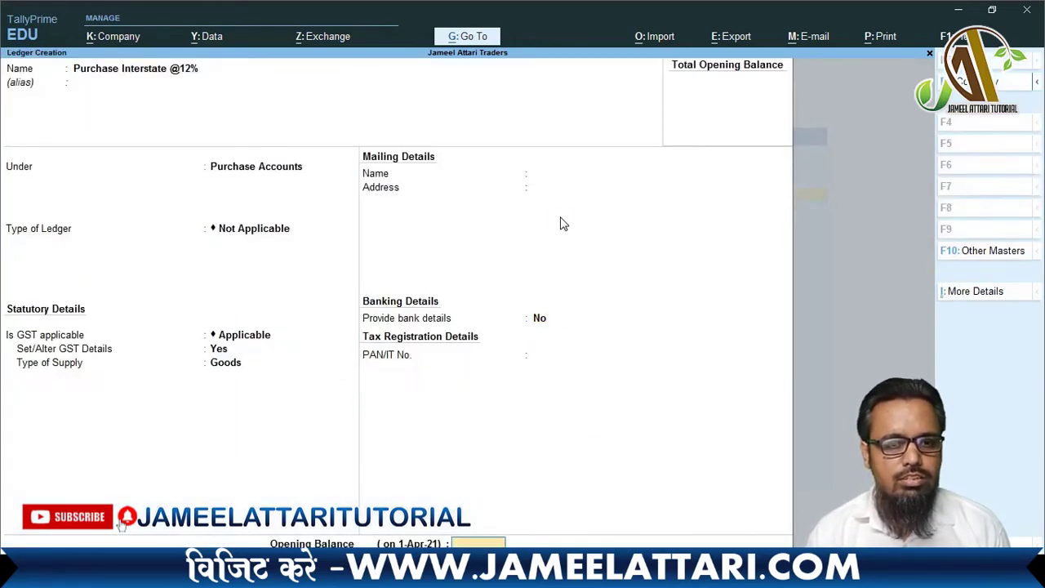
key("Return")
key("Return")
type("Pu")
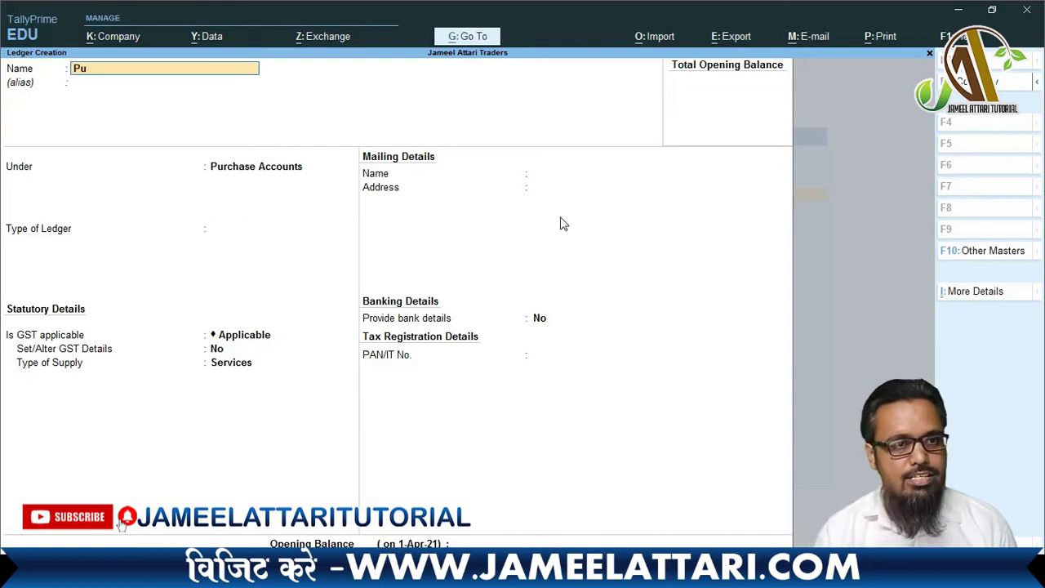
type("rchase")
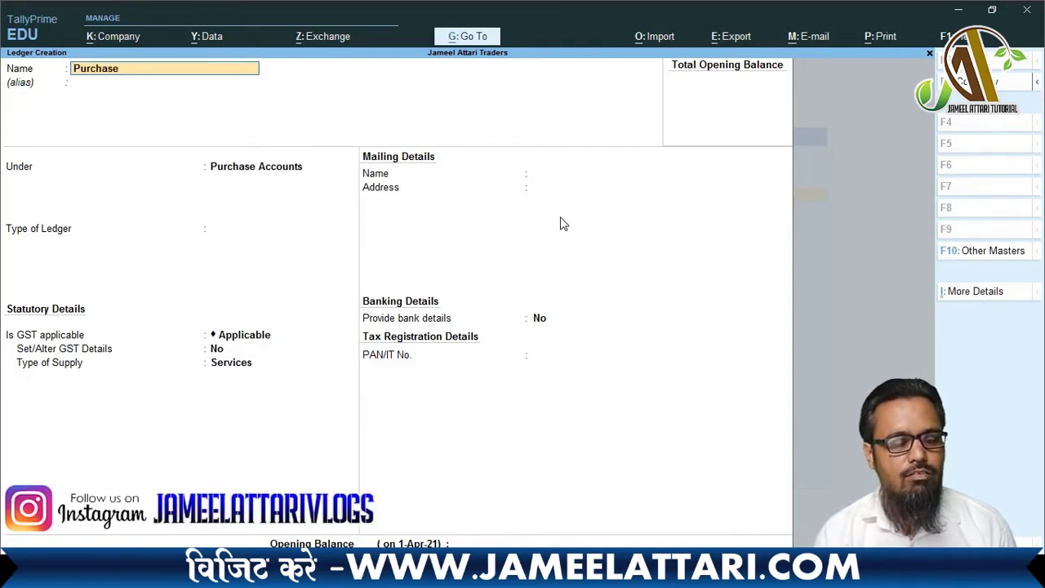
type(" i")
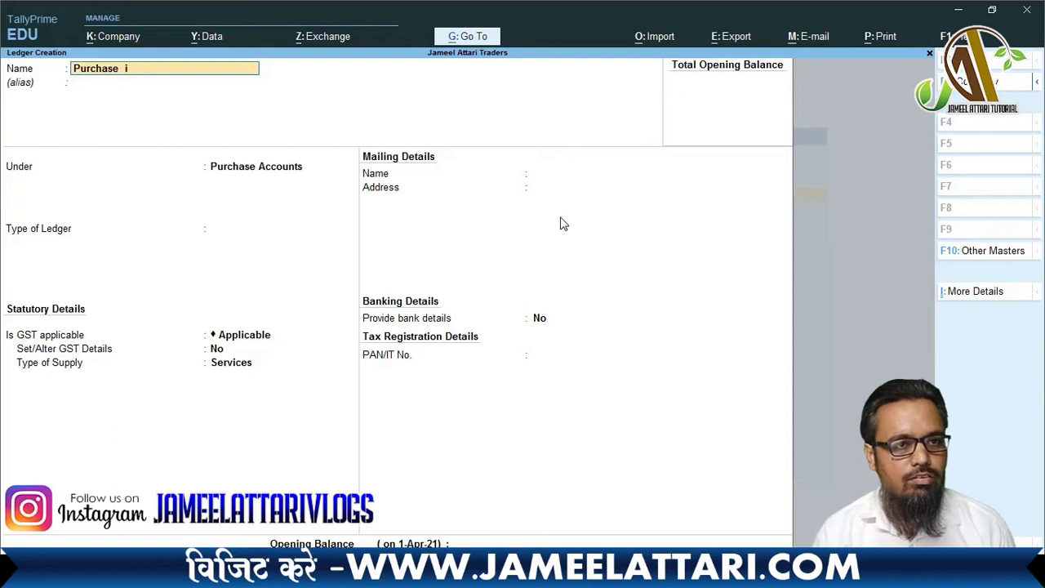
type("nterstat")
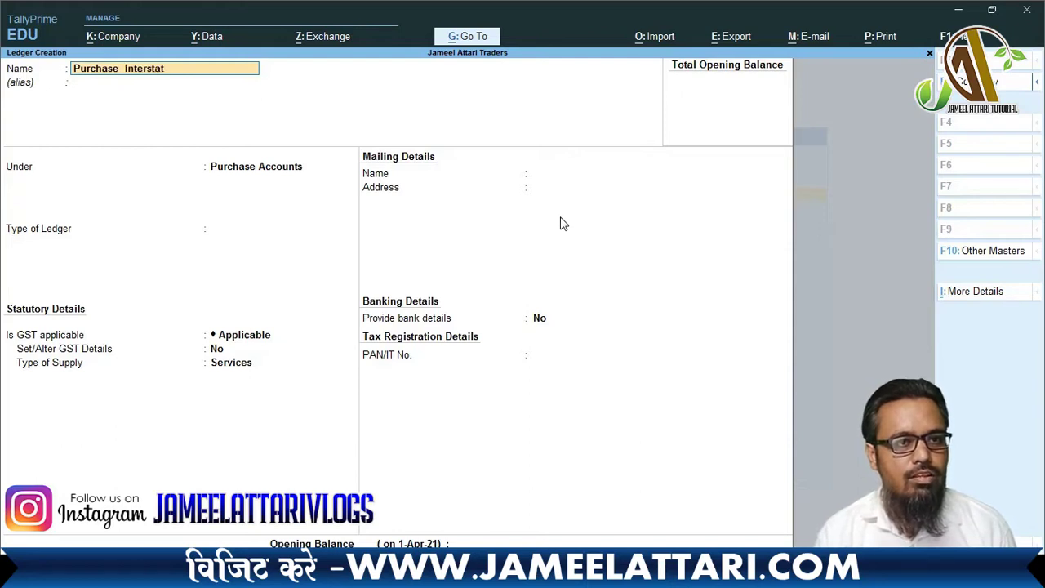
type("e @")
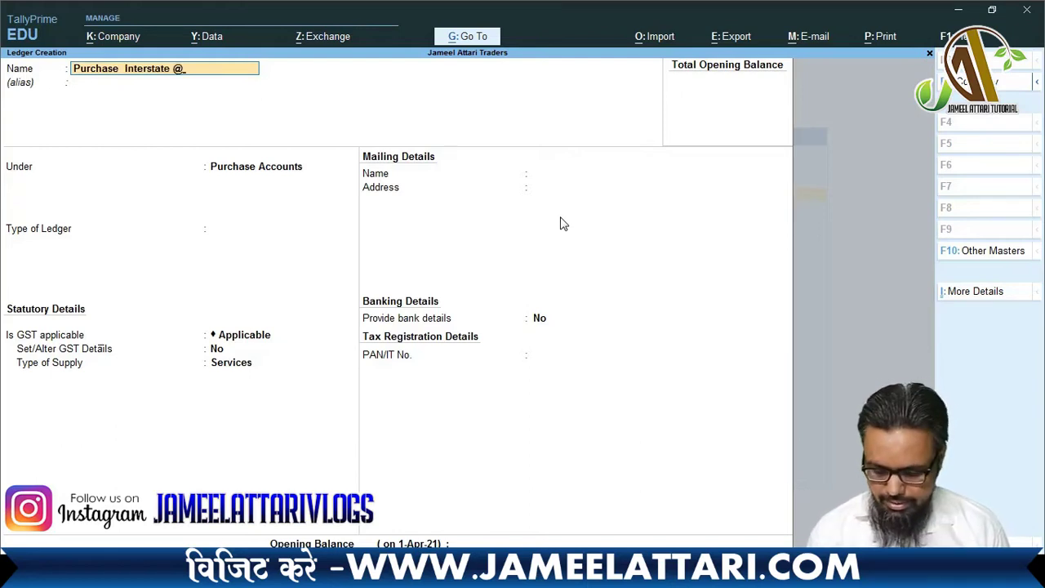
type("18%")
key("Return")
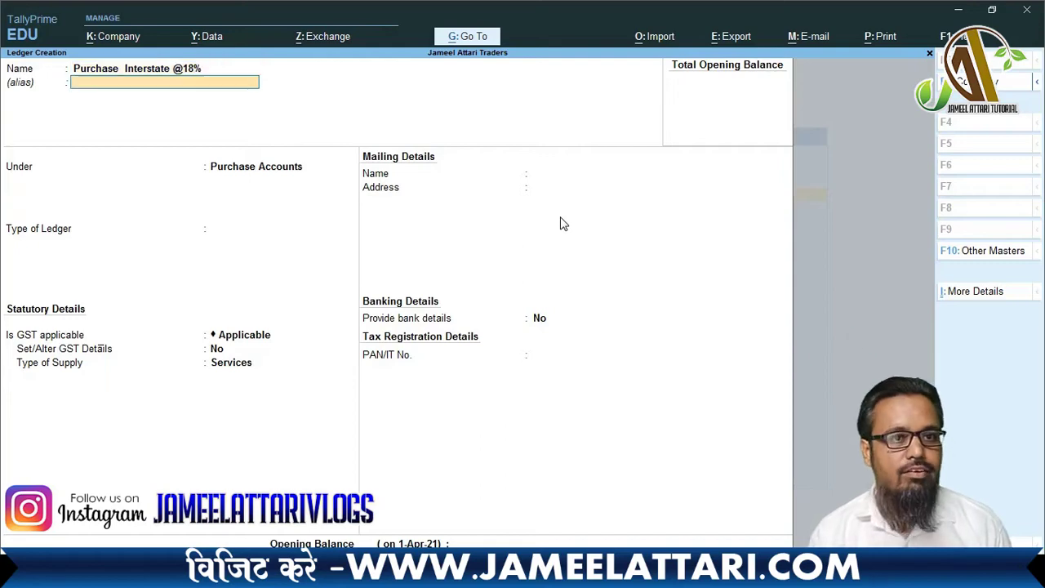
key("Return")
key("Return")
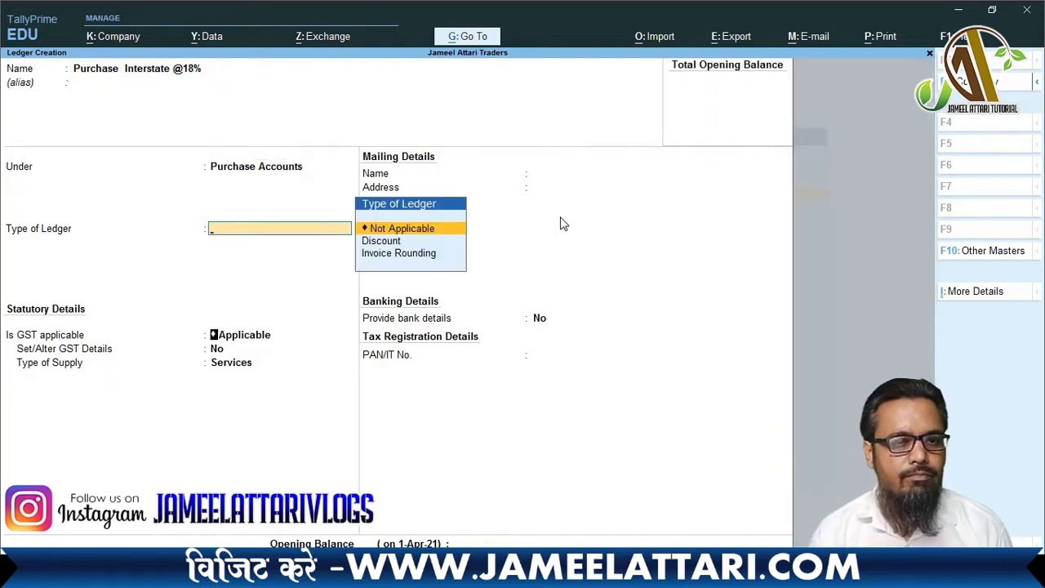
key("Return")
- Set its GST details to Interstate Purchase Taxable, 18% integrated tax, Goods supply
key("Return")
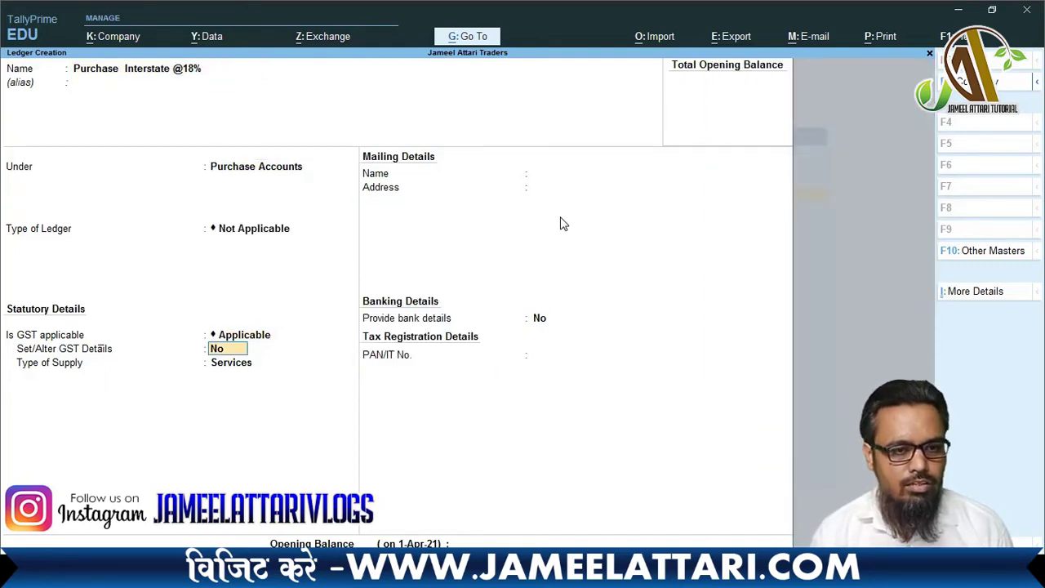
key("y")
key("Return")
key("Return")
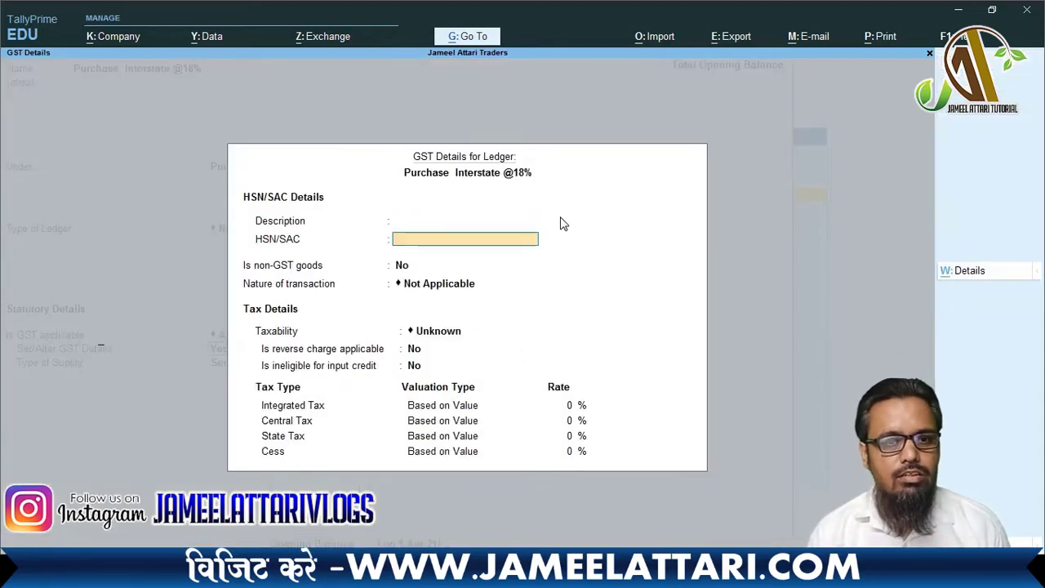
key("Return")
key("Return")
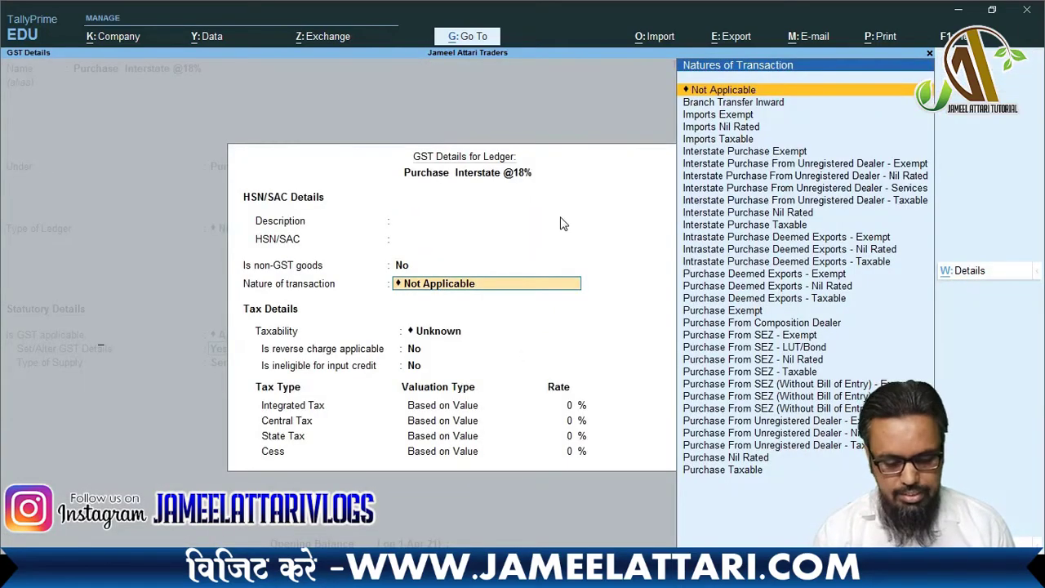
type("Inter")
key("Return")
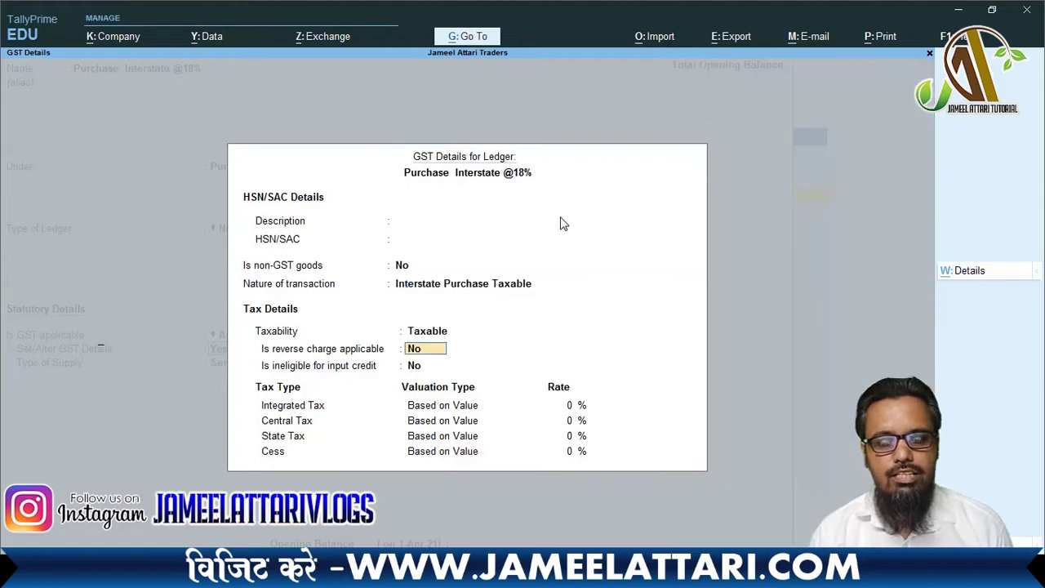
key("Return")
key("Return")
type("18")
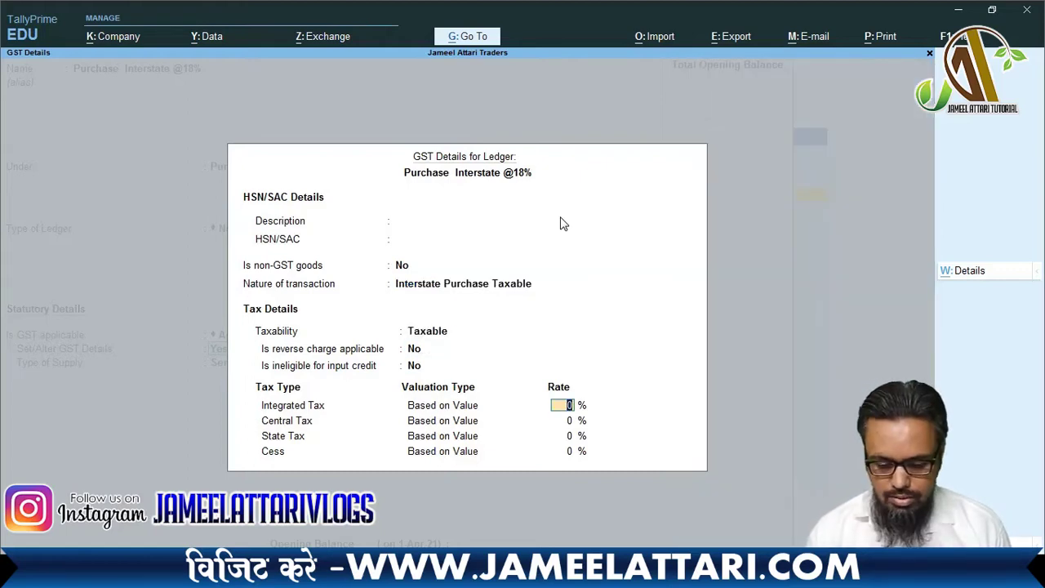
key("Return")
key("Return")
key("Return")
key("Return")
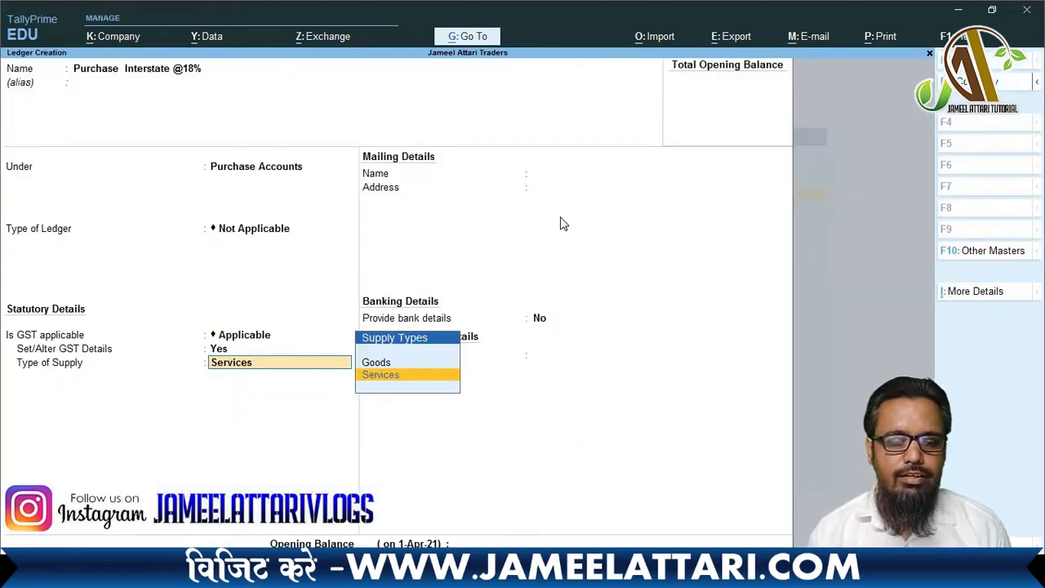
key("Up")
key("Return")
key("Return")
key("Return")
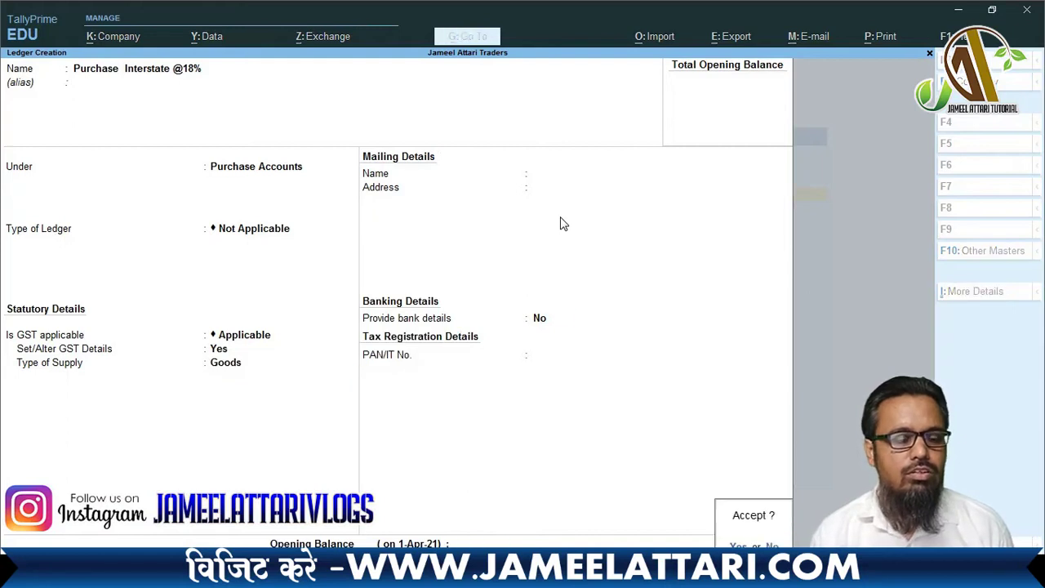
key("Return")
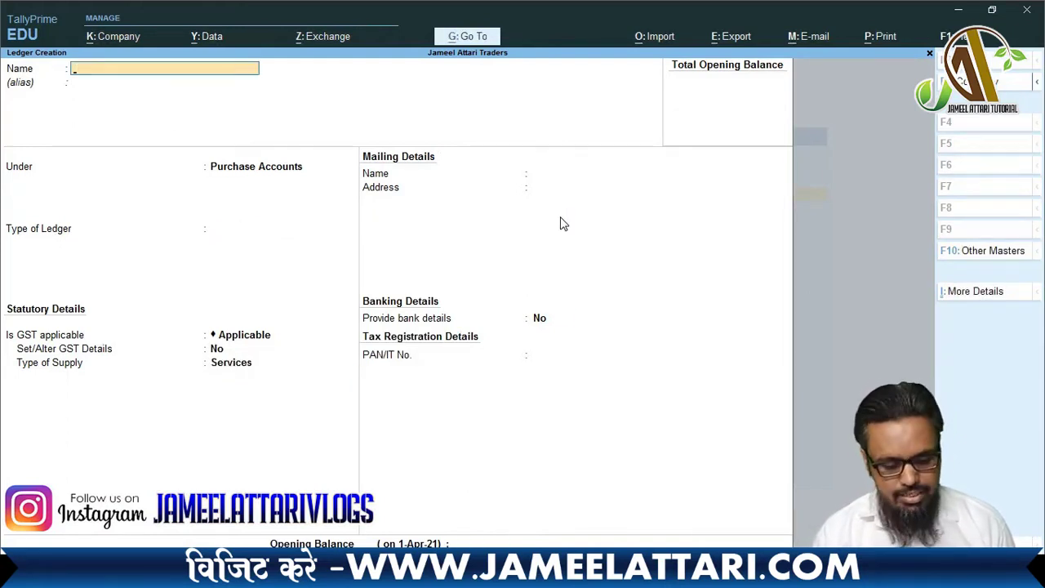
type("Purcha")
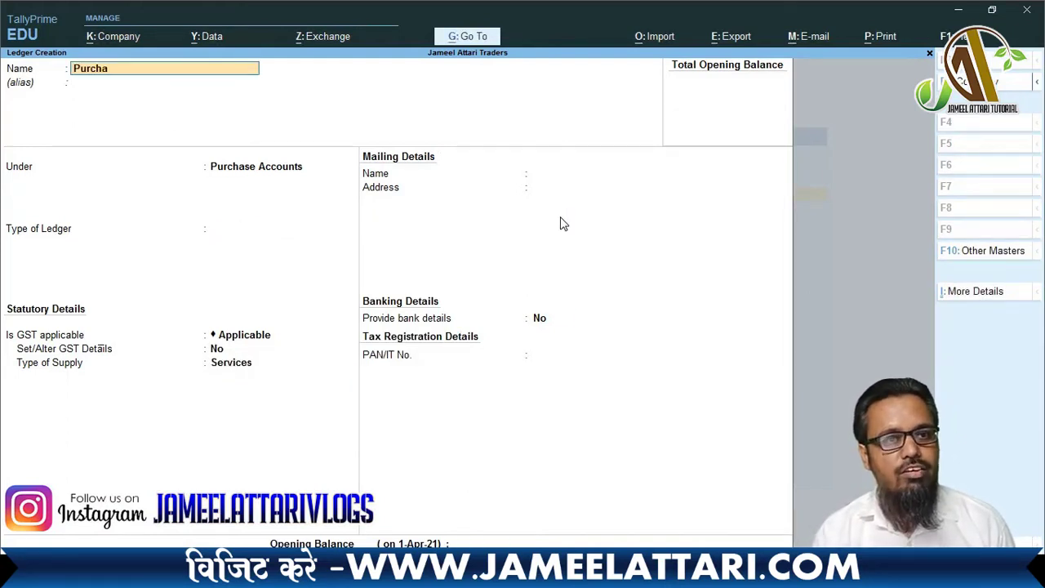
type("se interstate")
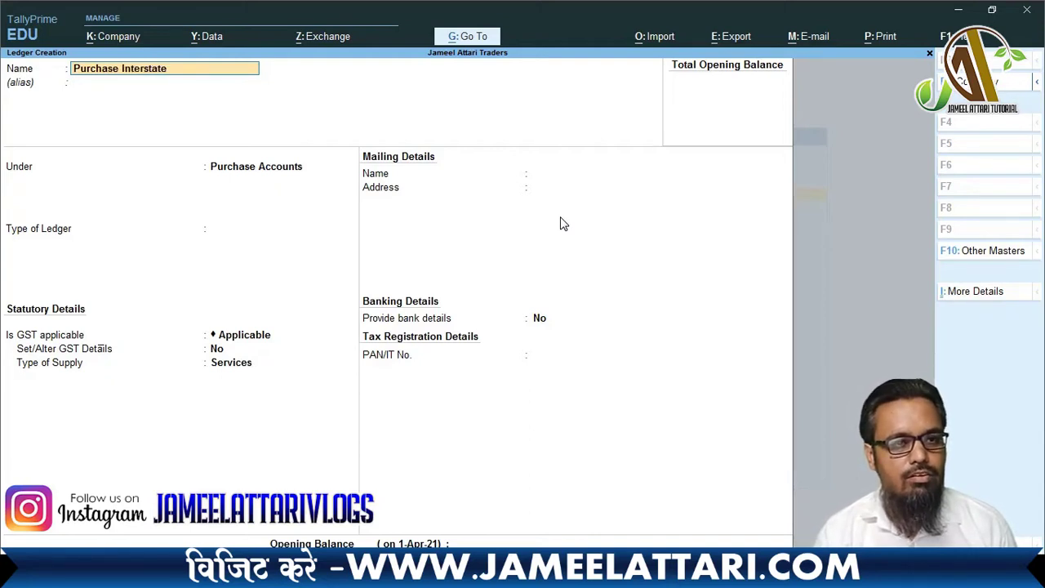
type(" @28")
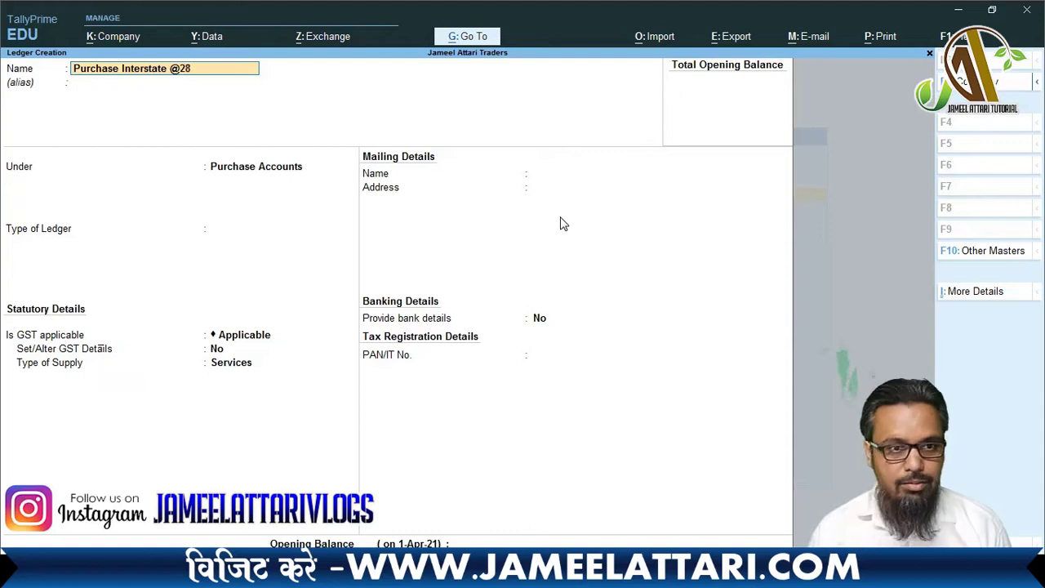
type("%")
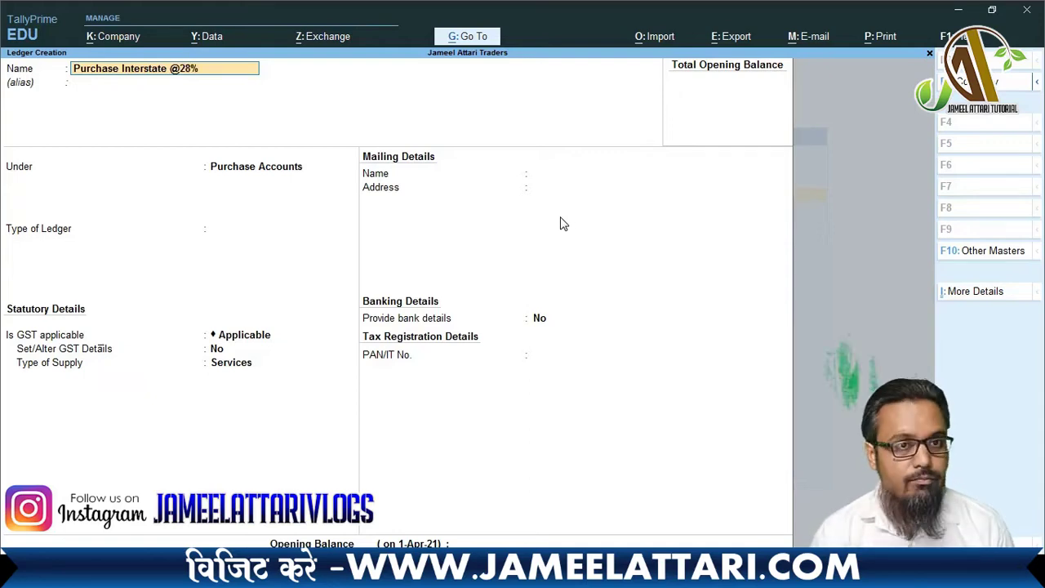
key("Return")
key("Return")
key("Return")
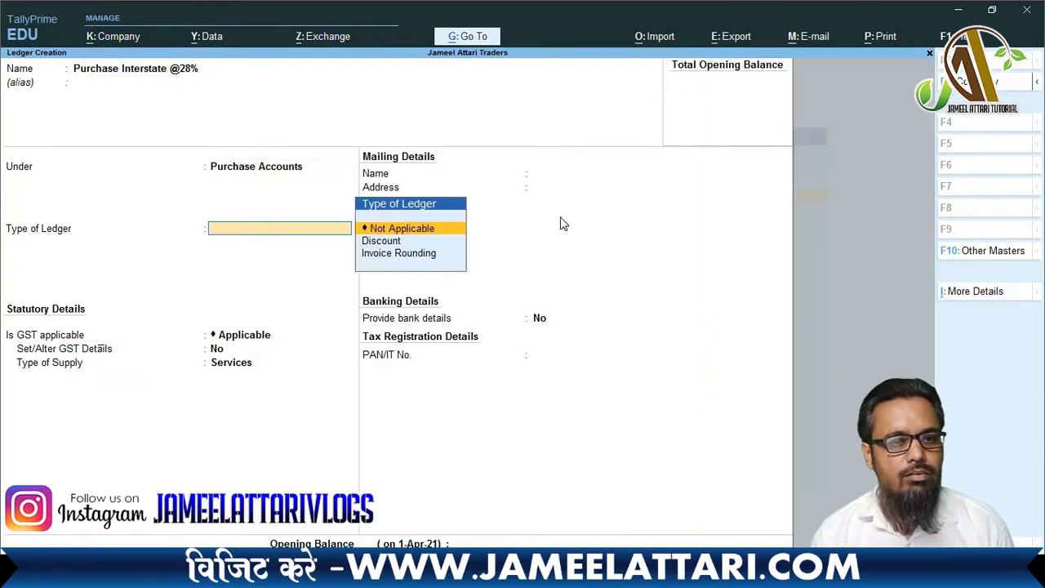
key("Return")
key("Return")
key("y")
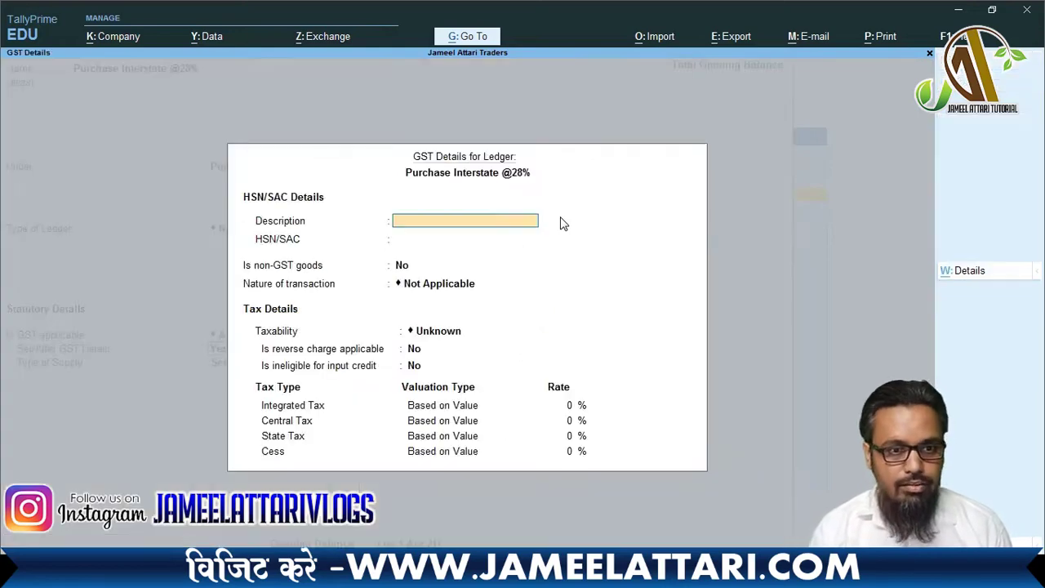
key("Return")
key("Return")
key("Return")
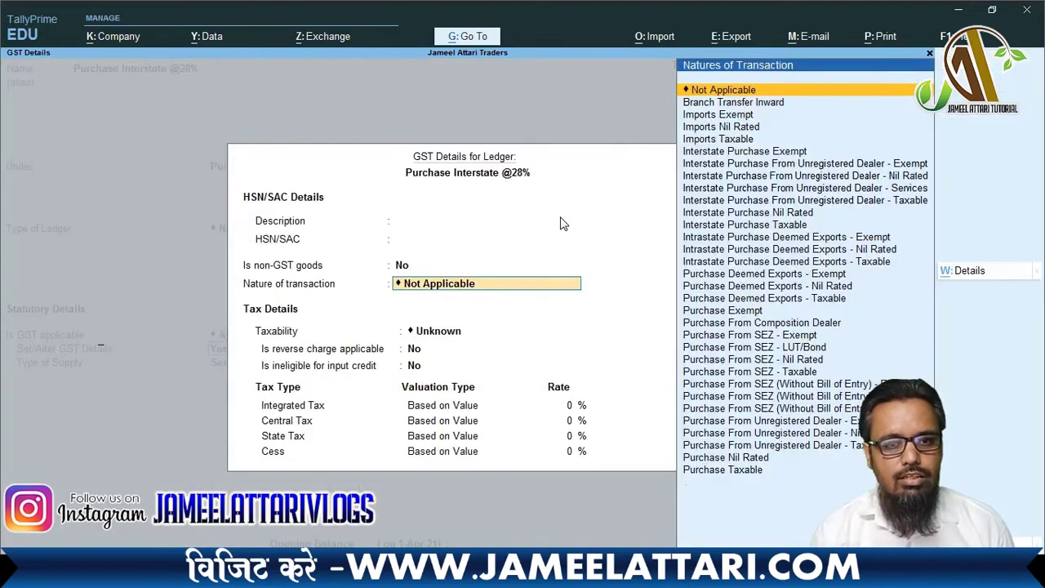
- Set nature Interstate Purchase Taxable, 28% integrated tax, Goods supply, and save the ledger
type("Intersta")
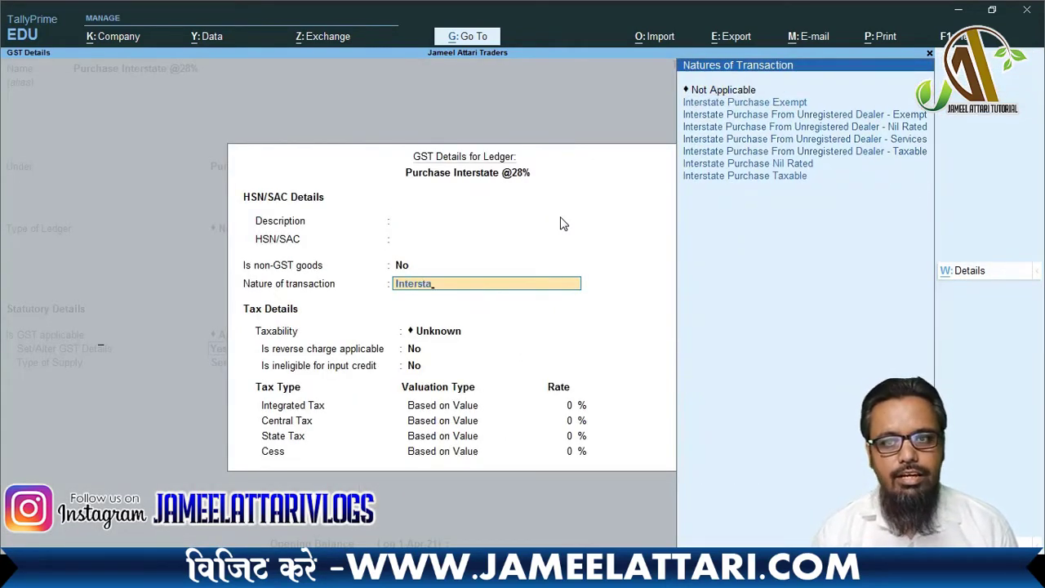
key("Down")
key("Return")
key("Return")
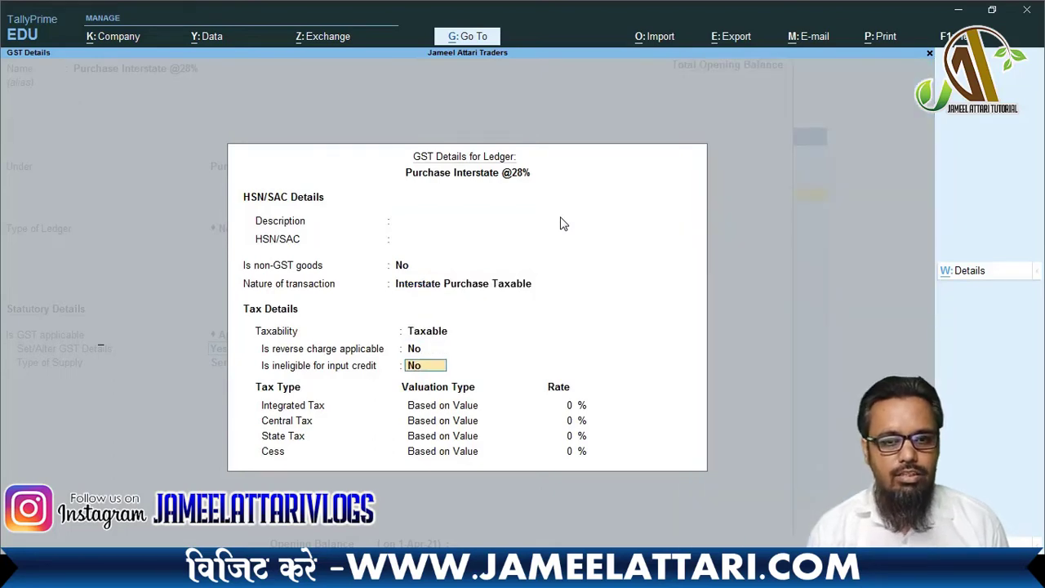
key("Return")
type("28")
key("Return")
key("Return")
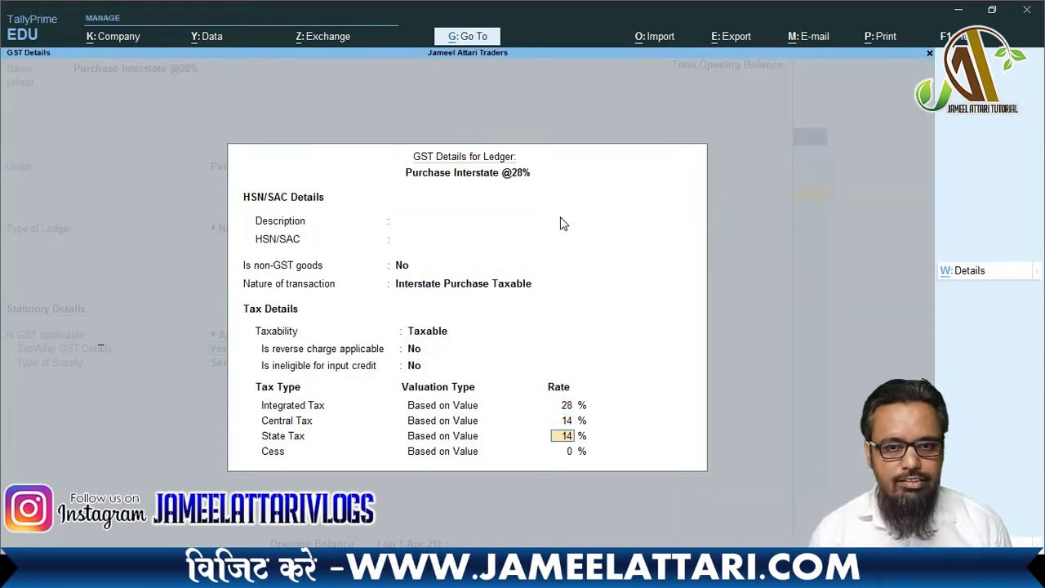
key("Return")
key("Return")
key("Up")
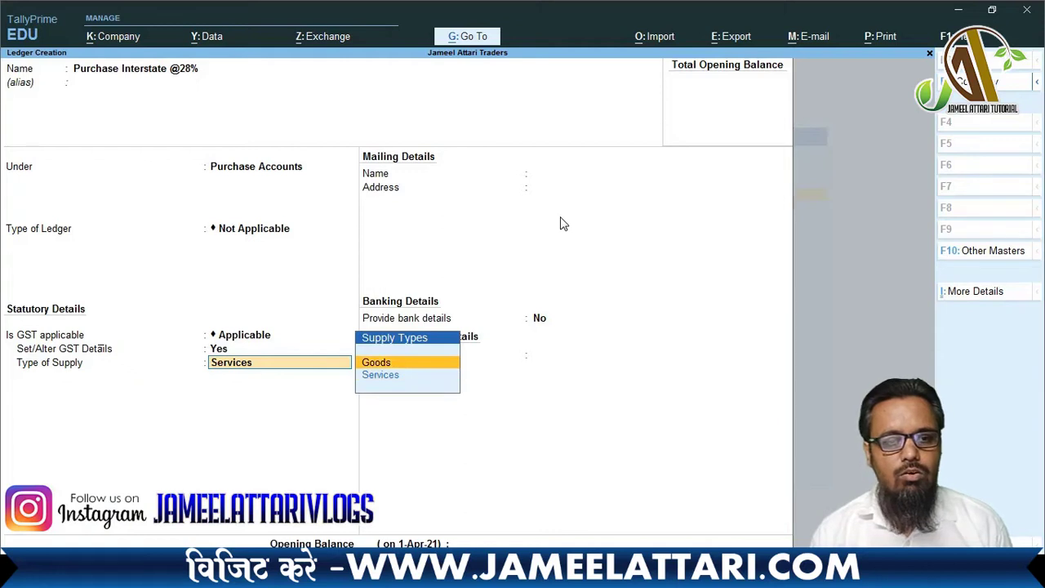
key("Return")
key("Return")
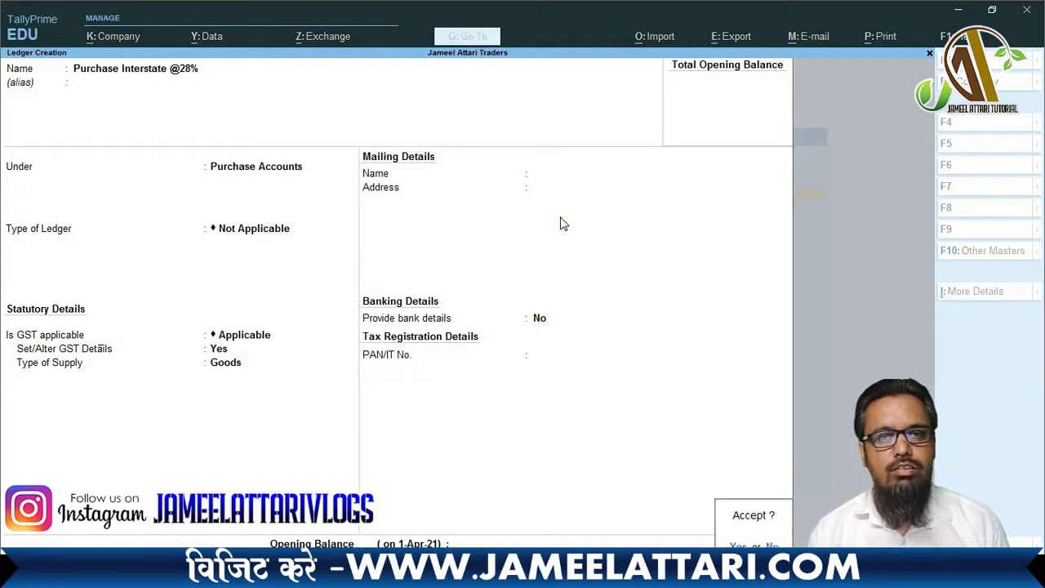
key("Return")
key("Escape")
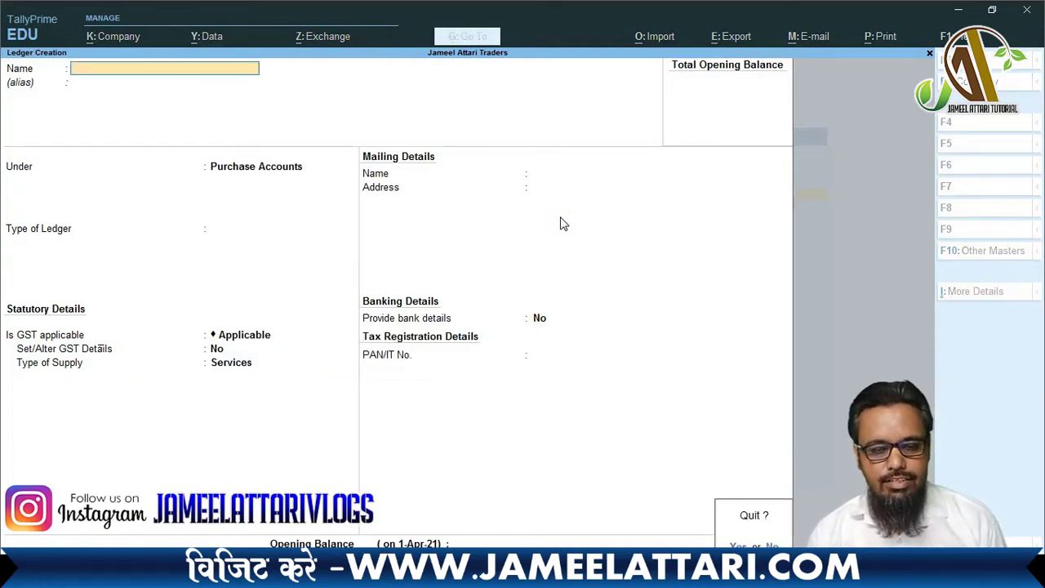
- Quit ledger creation and open the Alter Ledger list showing all purchase ledgers
key("y")
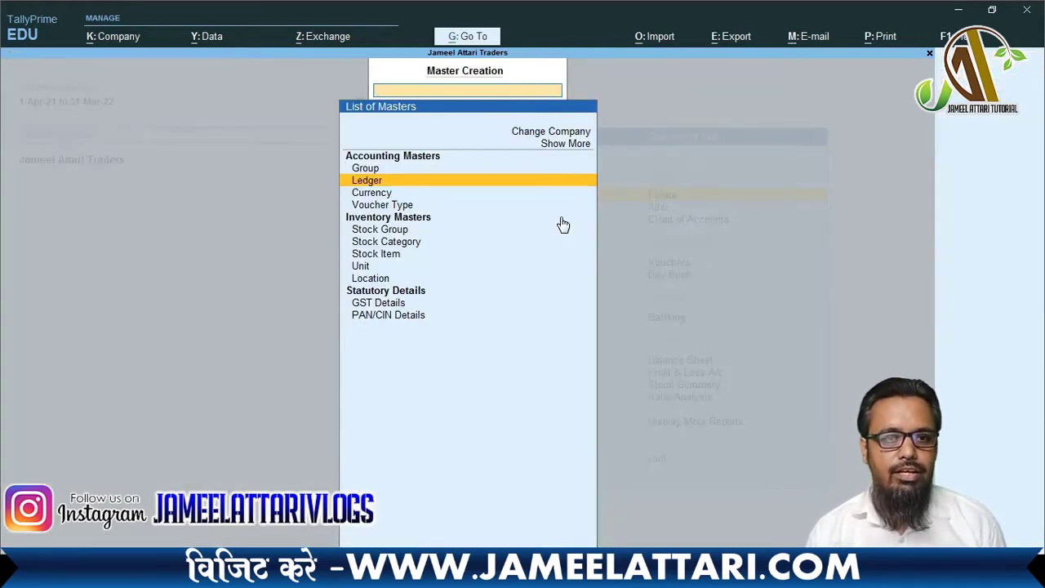
key("Escape")
key("Down")
key("Return")
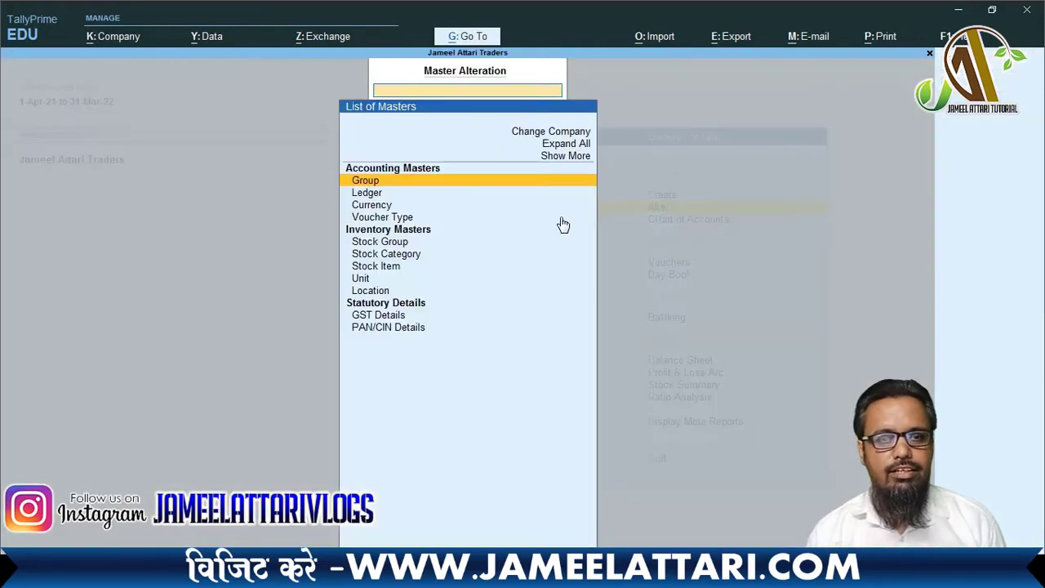
key("Down")
key("Return")
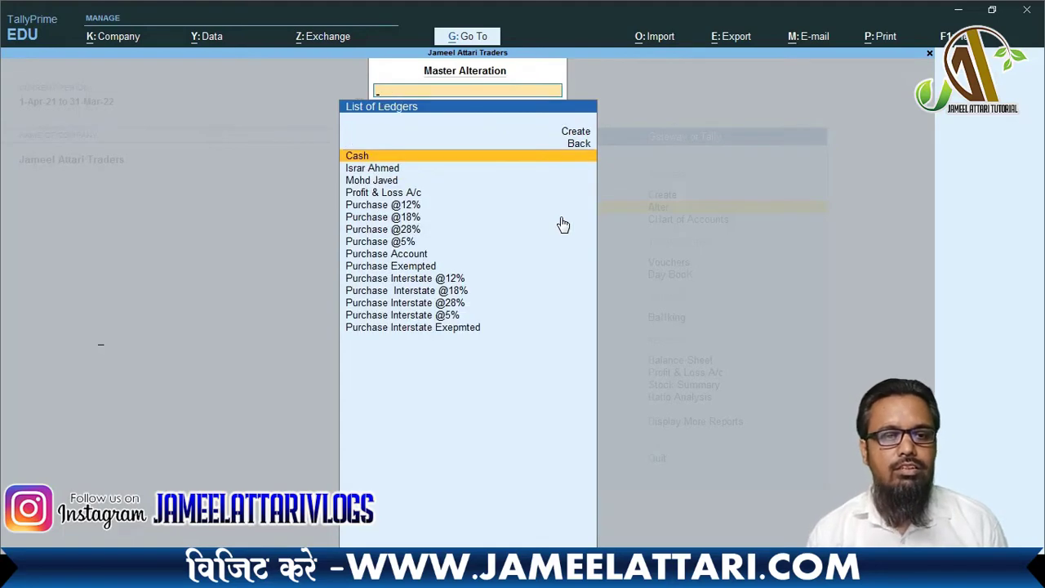
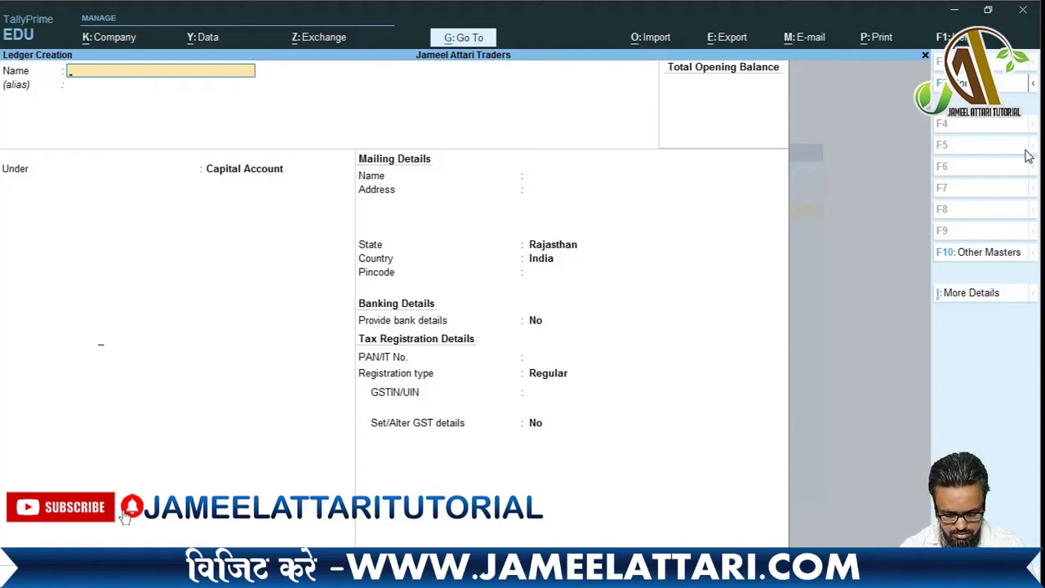
- Name the new ledger 'Sales Exempted' and place it under Sales Accounts with GST applicable
type("Sale")
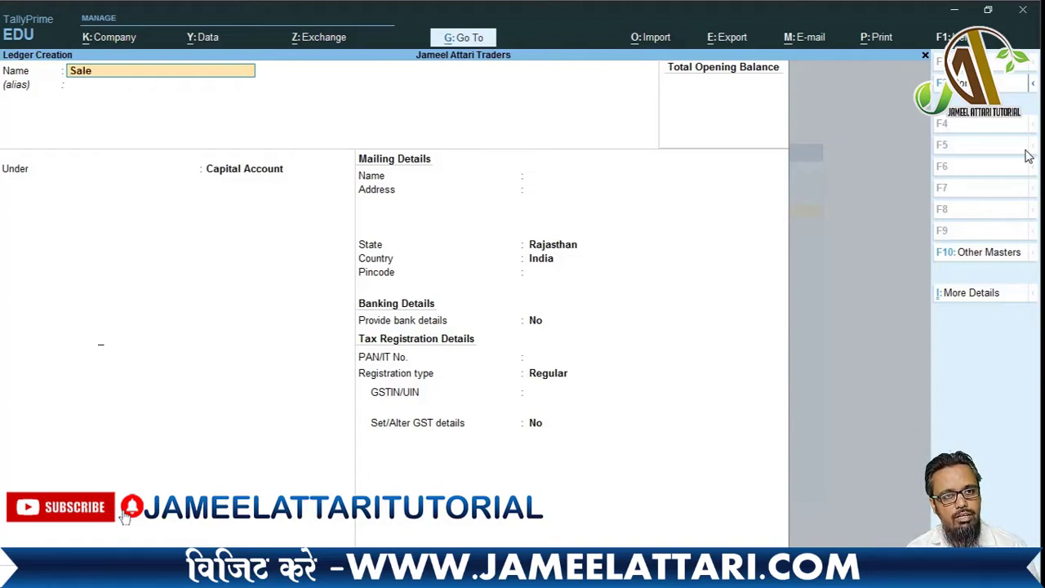
type("s Exempted")
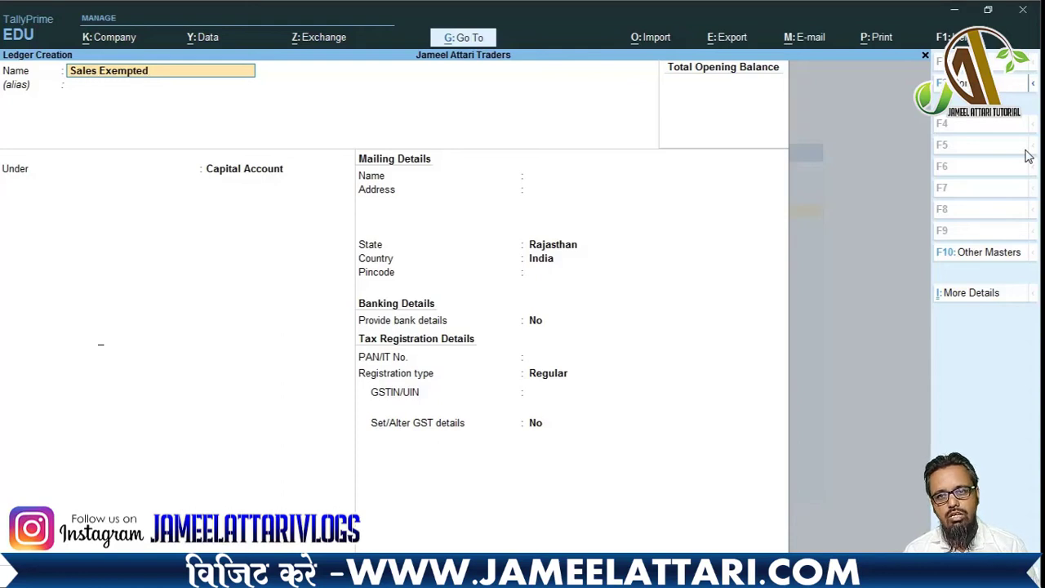
key("Return")
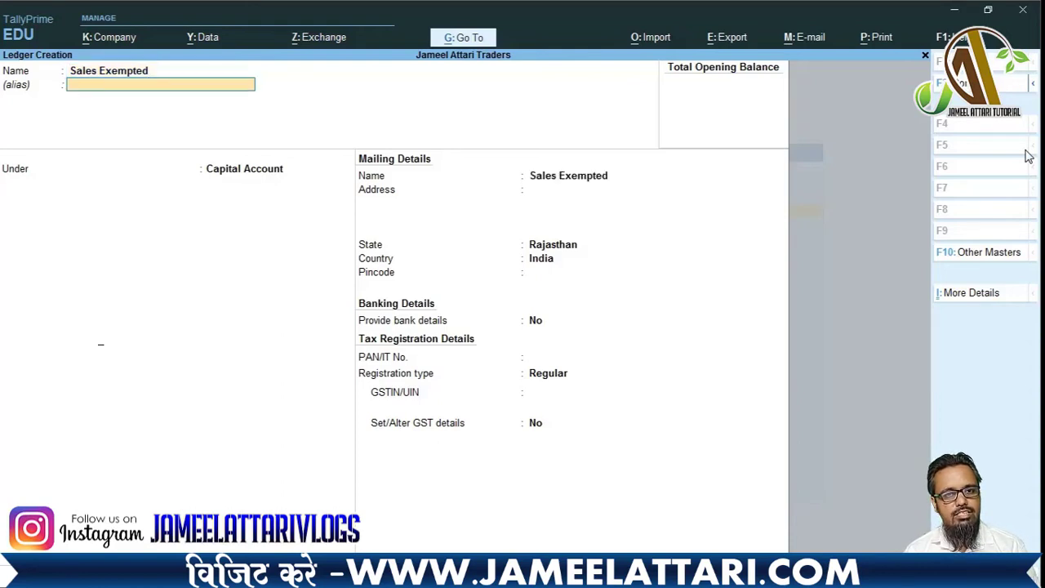
key("Return")
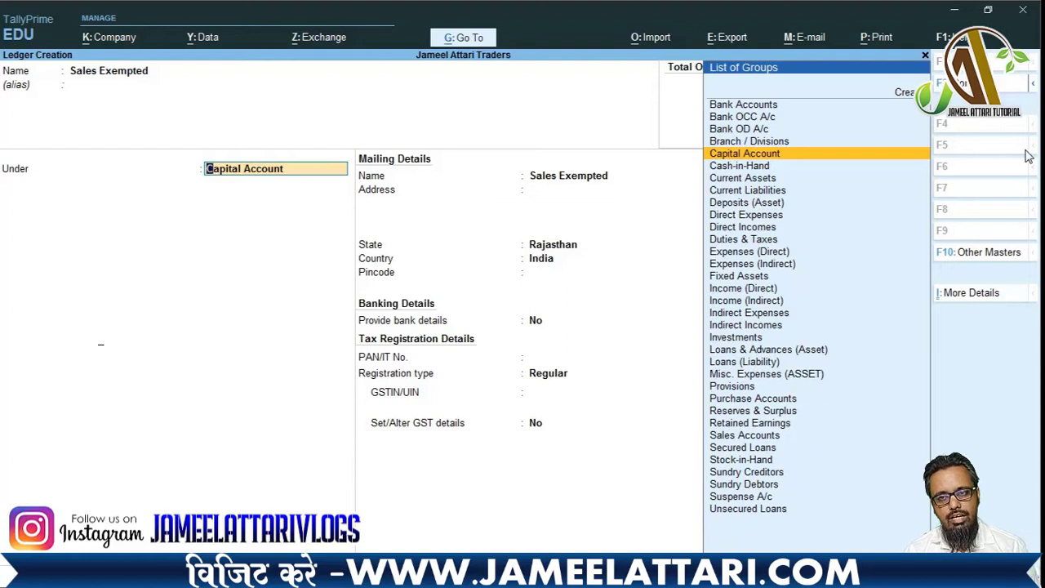
type("Sales")
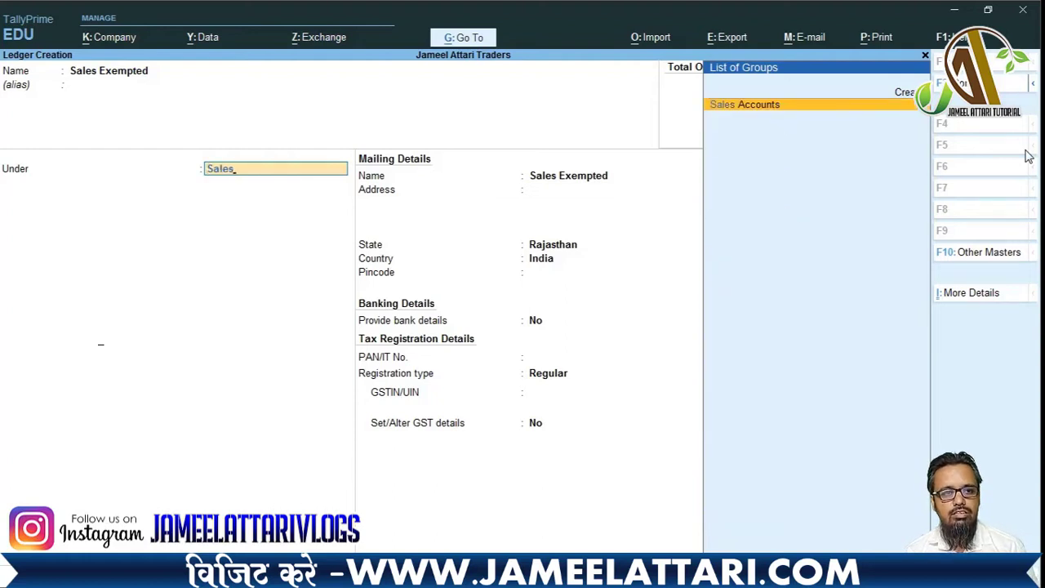
key("Return")
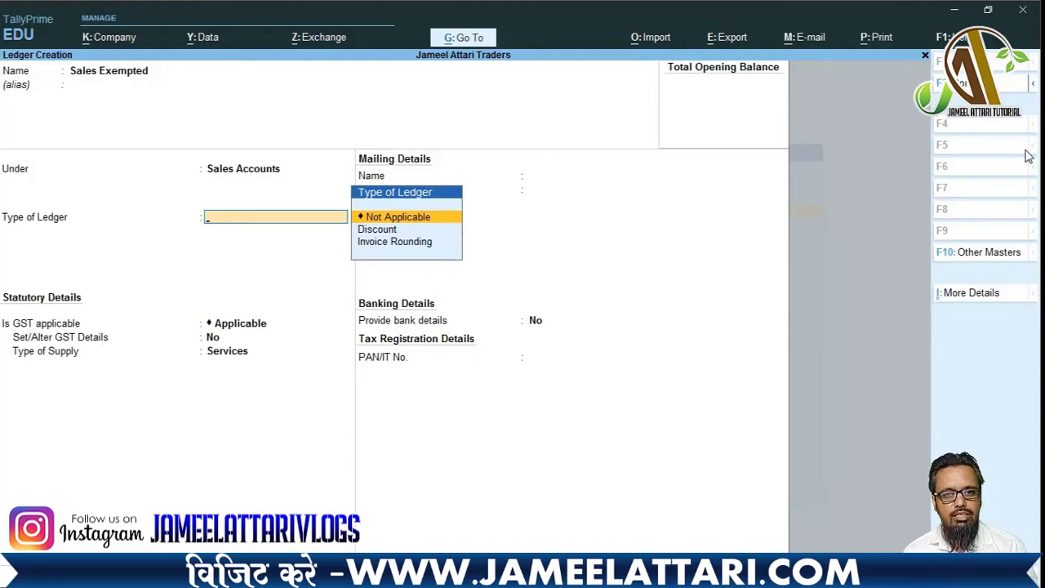
key("Return")
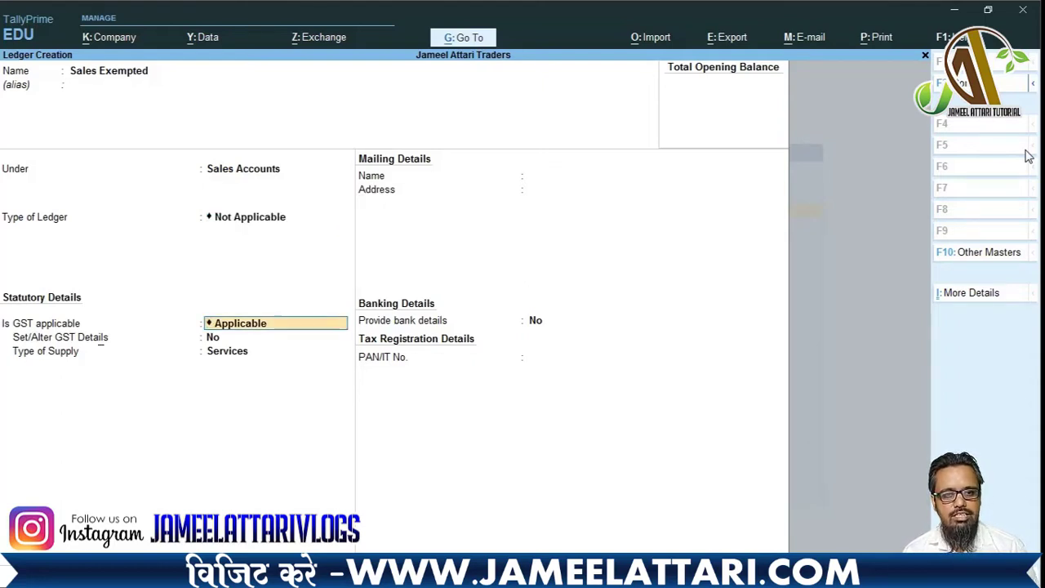
key("Return")
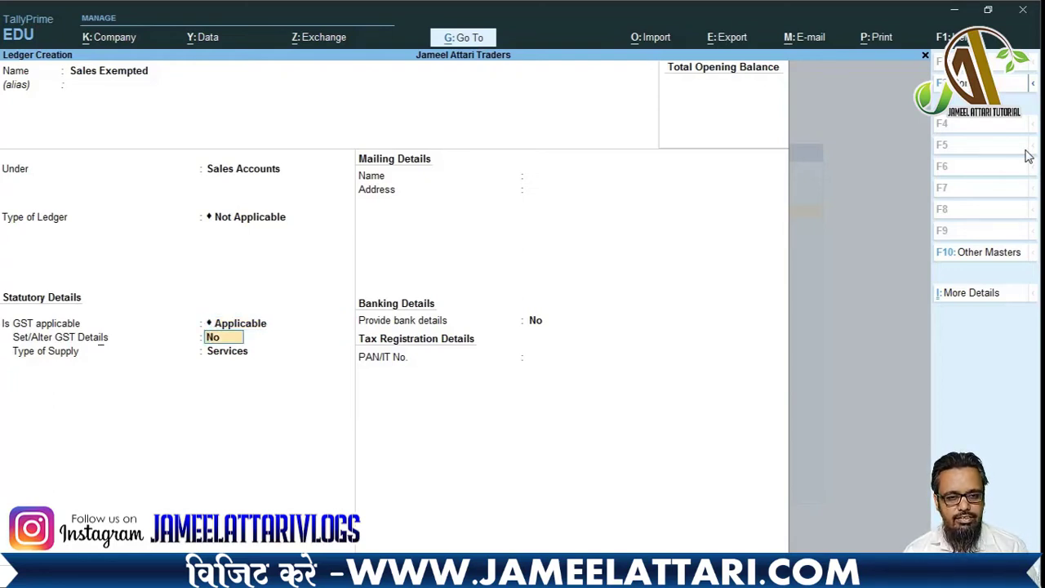
- Enable GST details with nature Sales Exempt and Goods as the type of supply
type("y")
key("Return")
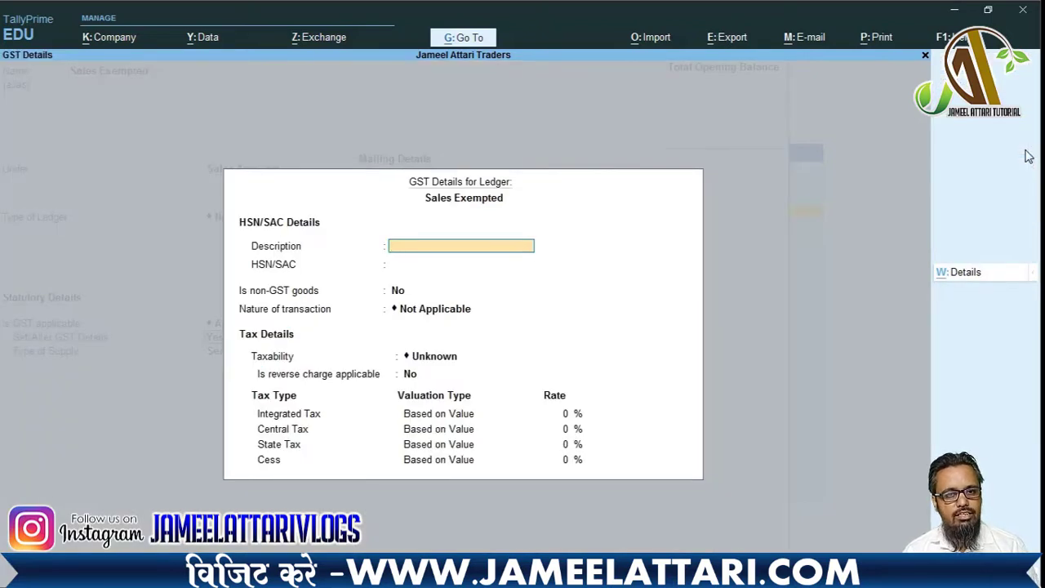
key("Return")
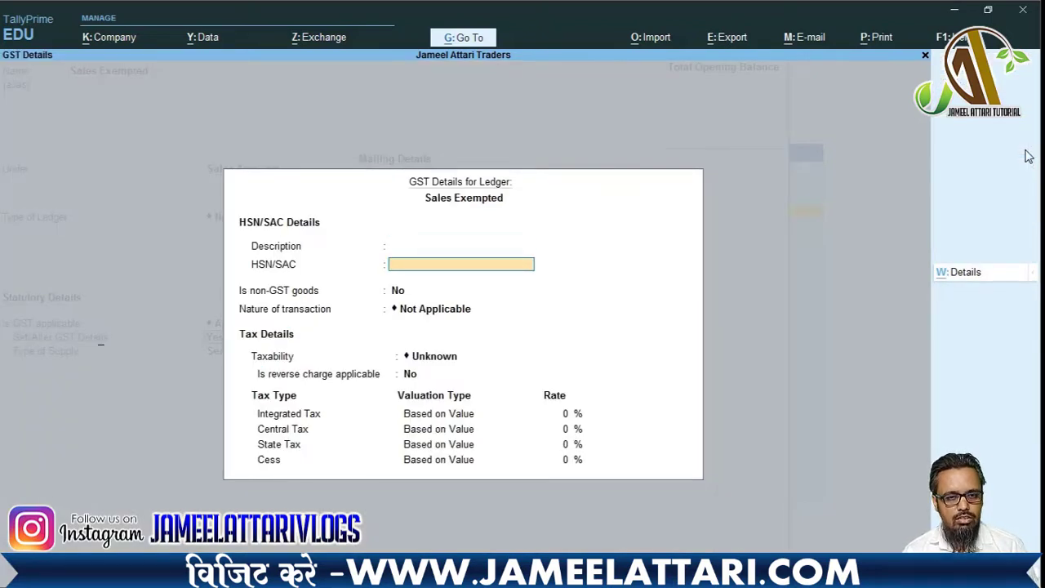
key("Return")
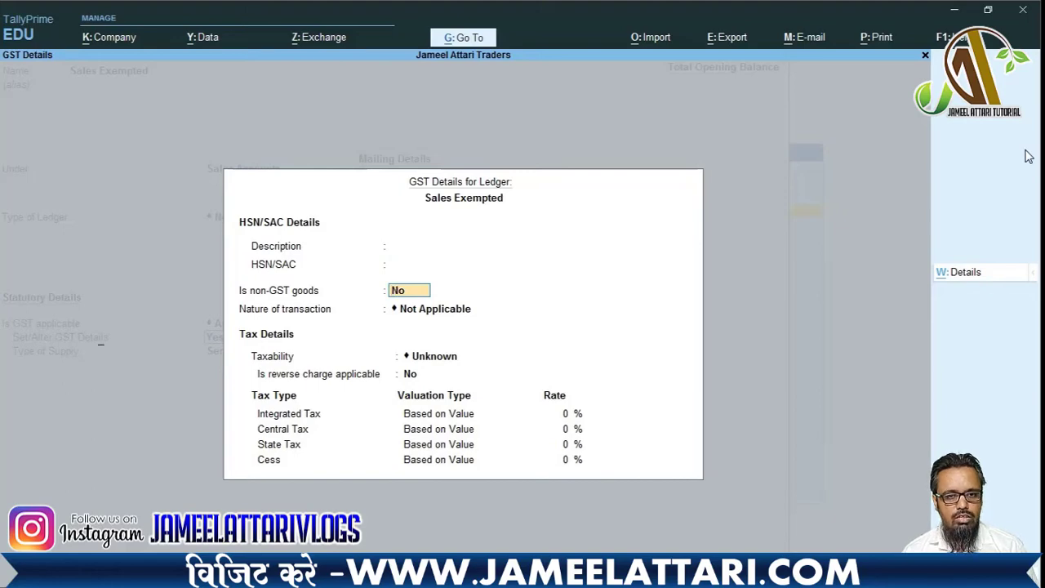
key("Return")
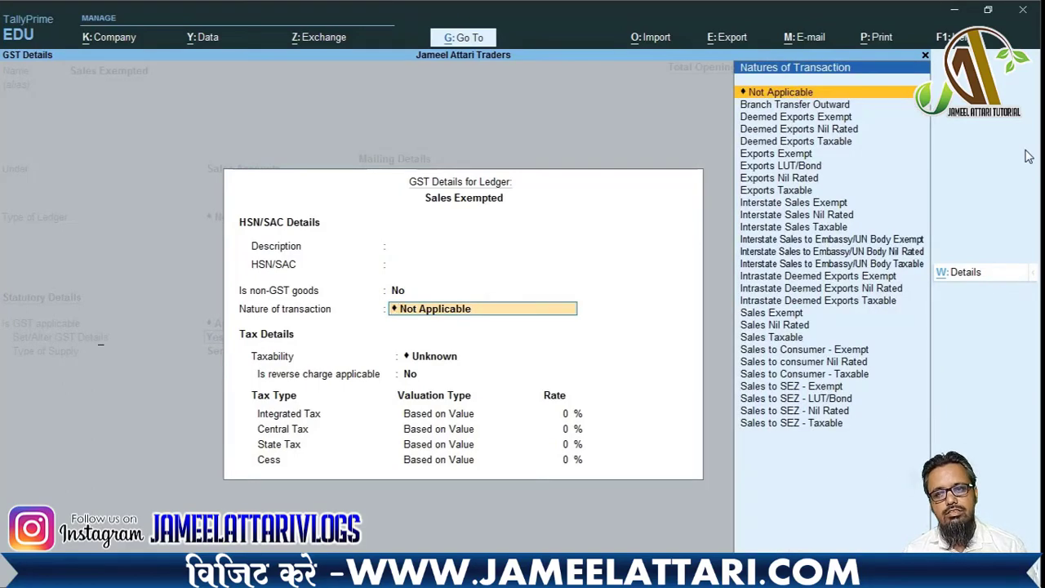
type("Sales")
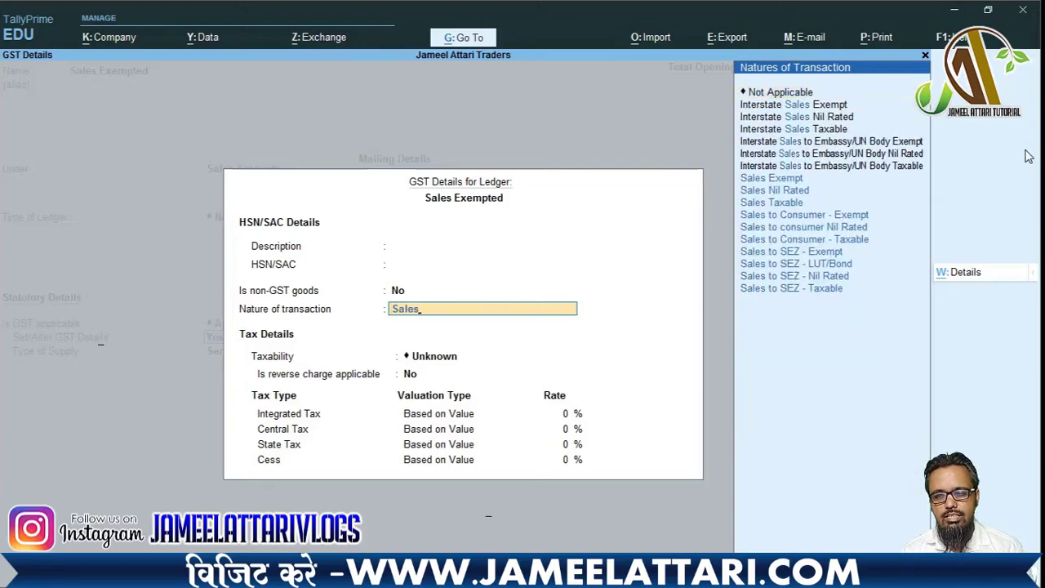
key("Down")
key("Down")
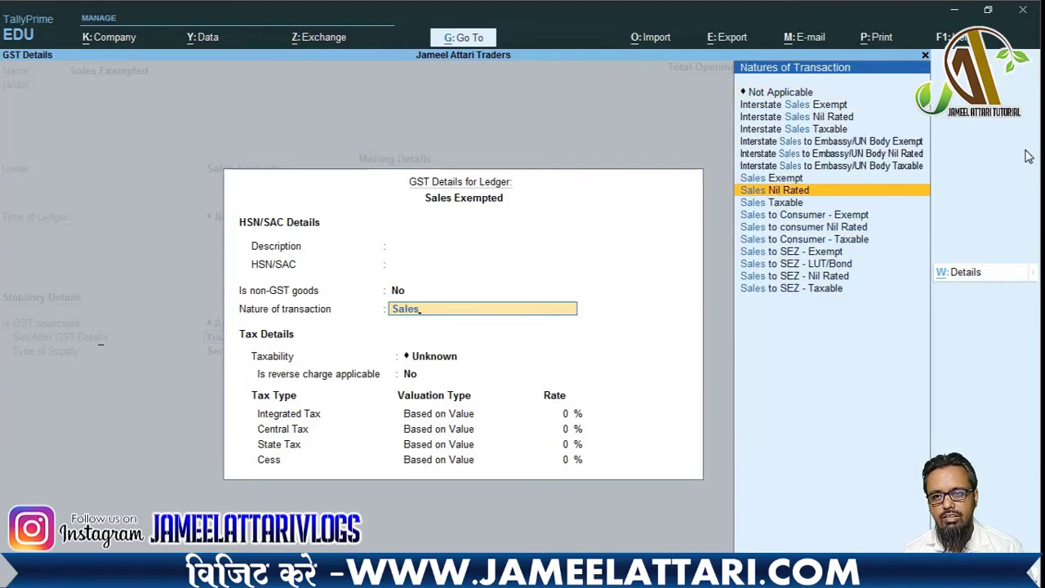
key("Up")
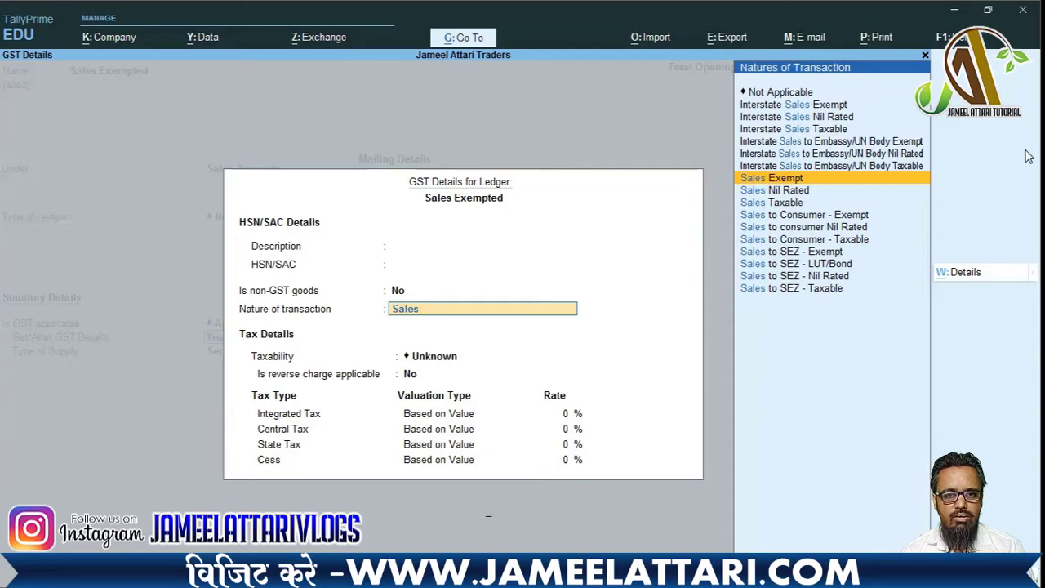
key("Return")
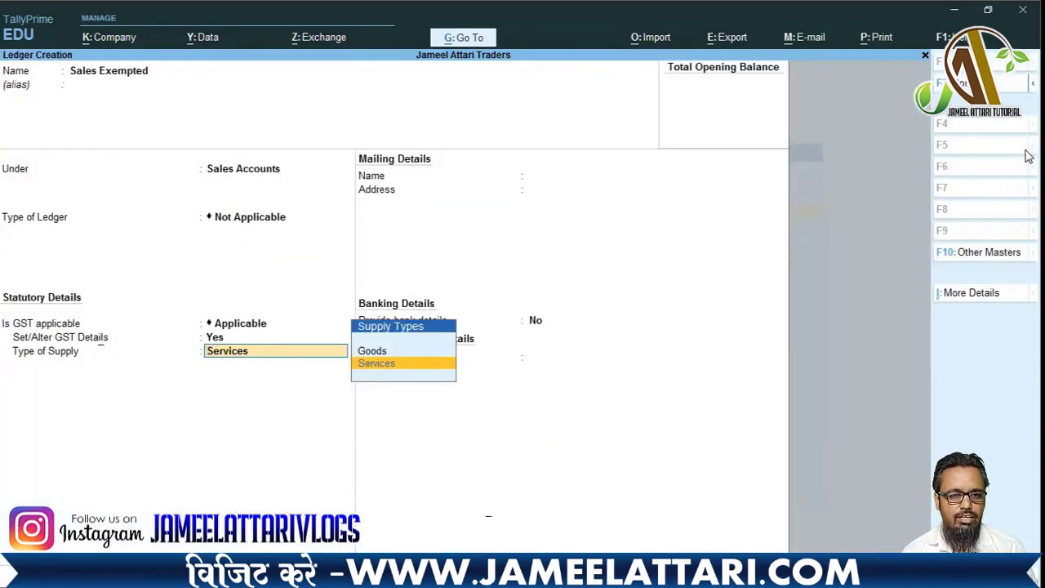
key("Up")
key("Return")
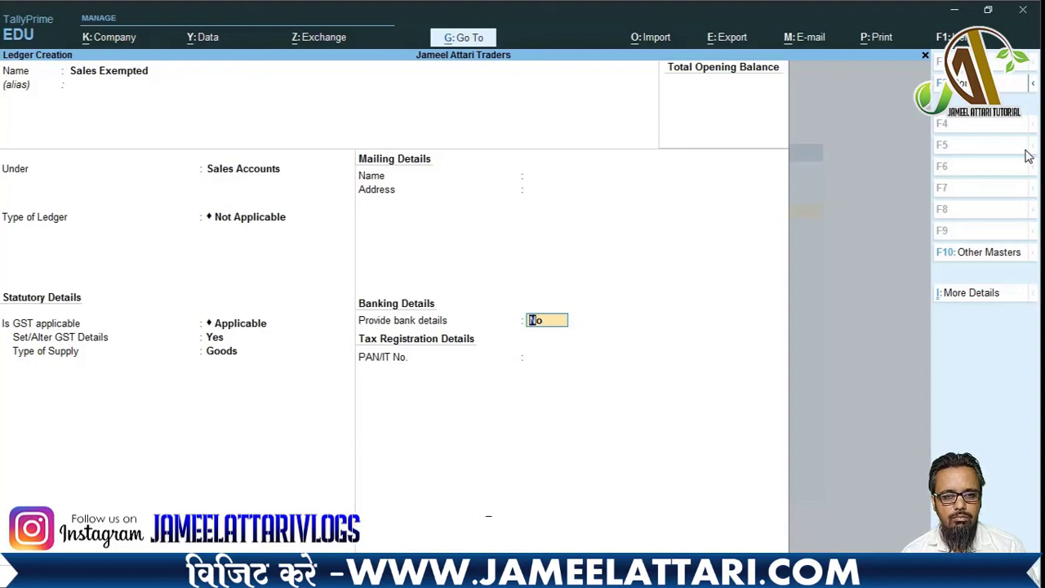
key("Return")
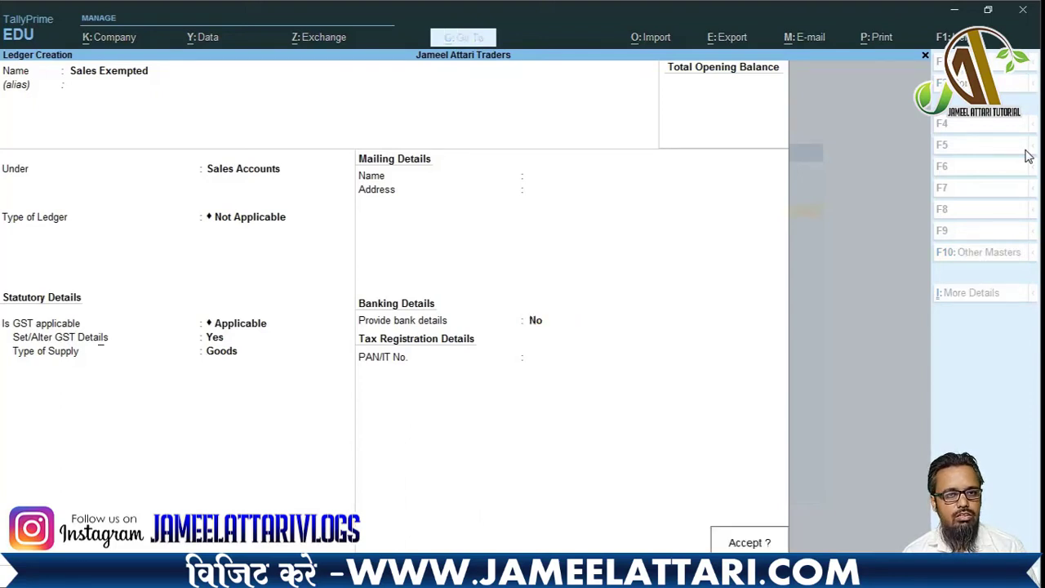
- Save the Sales Exempted ledger and start 'Sales @5%' under Sales Accounts with GST details on
key("Return")
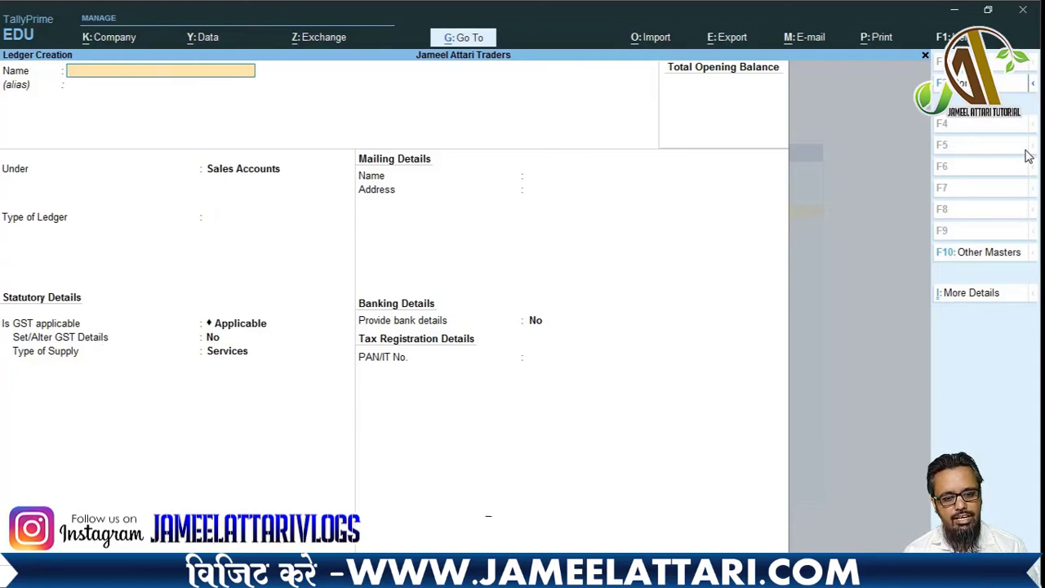
type("Sales")
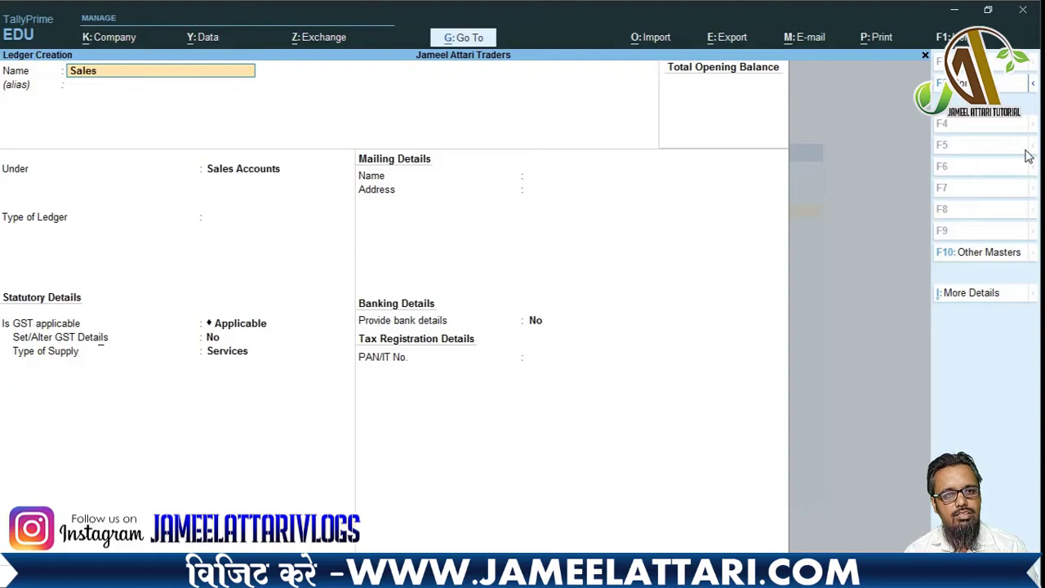
type(" @5")
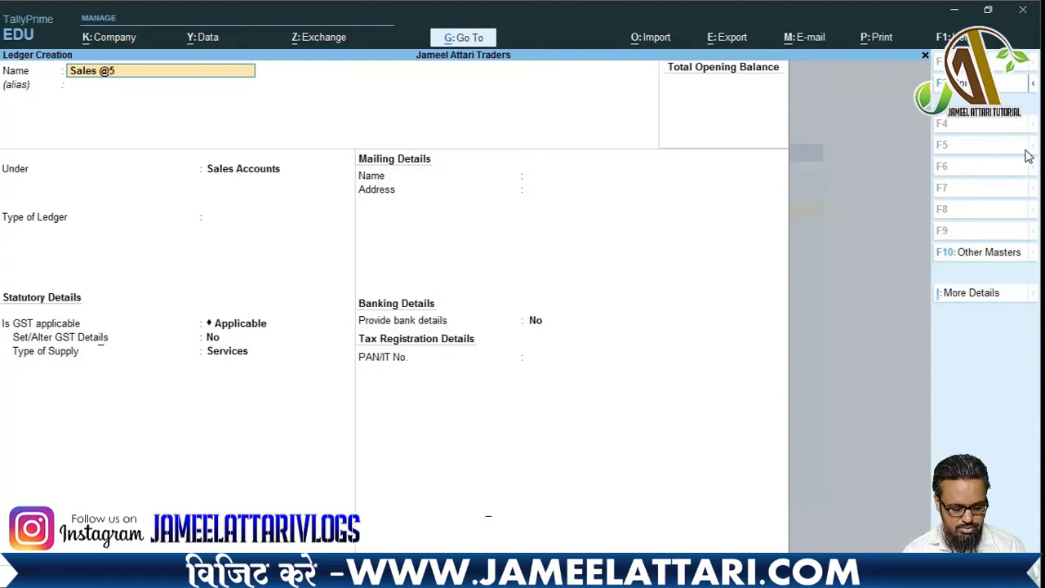
type("%")
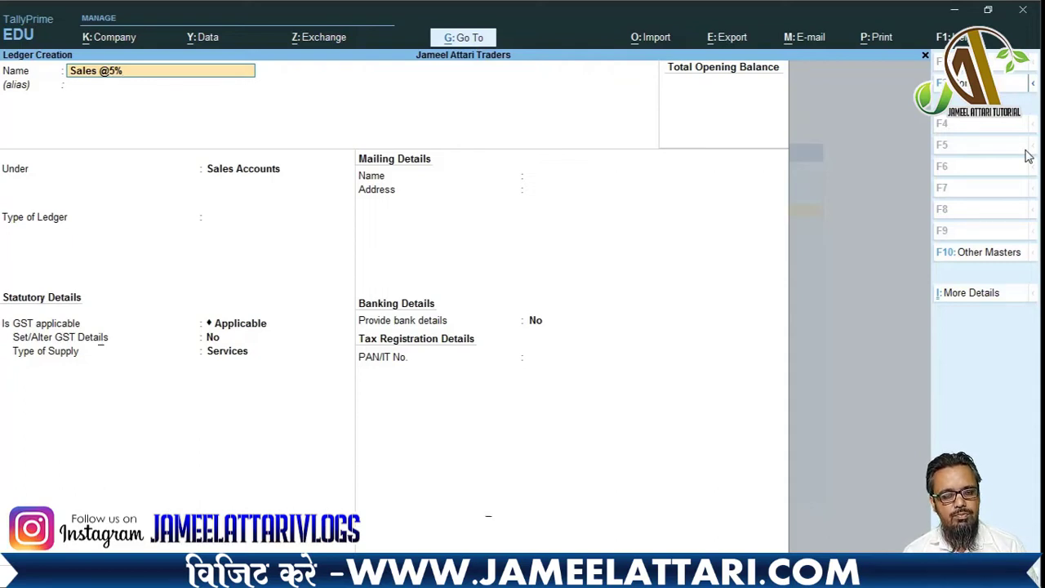
key("Return")
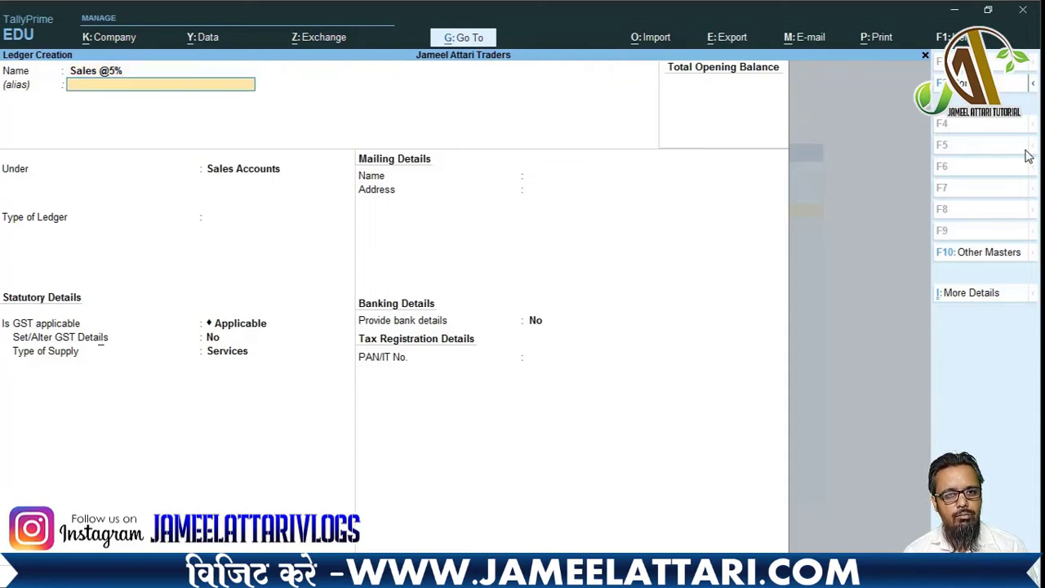
key("Return")
key("Return")
key("Return")
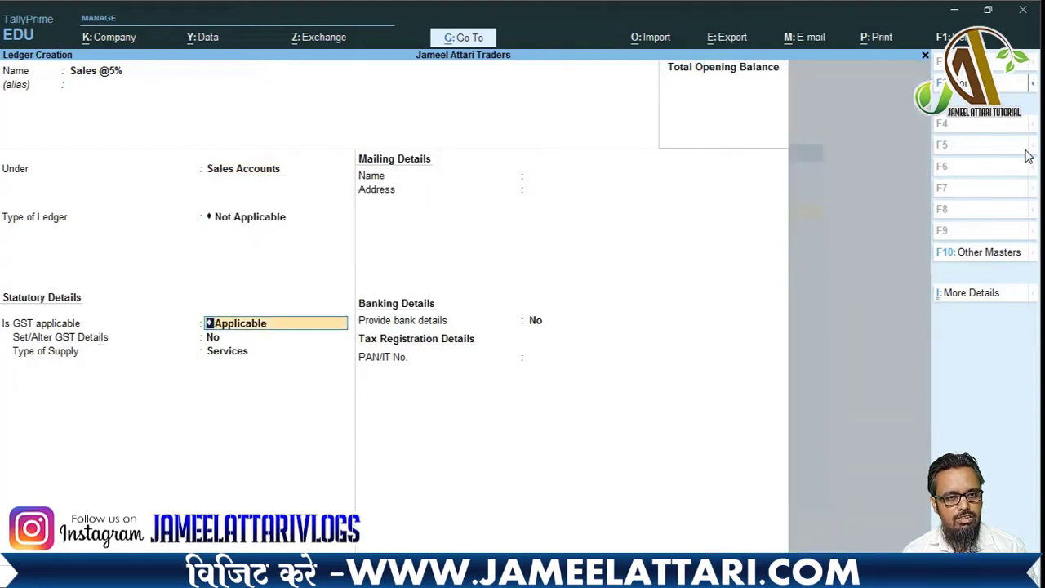
key("Return")
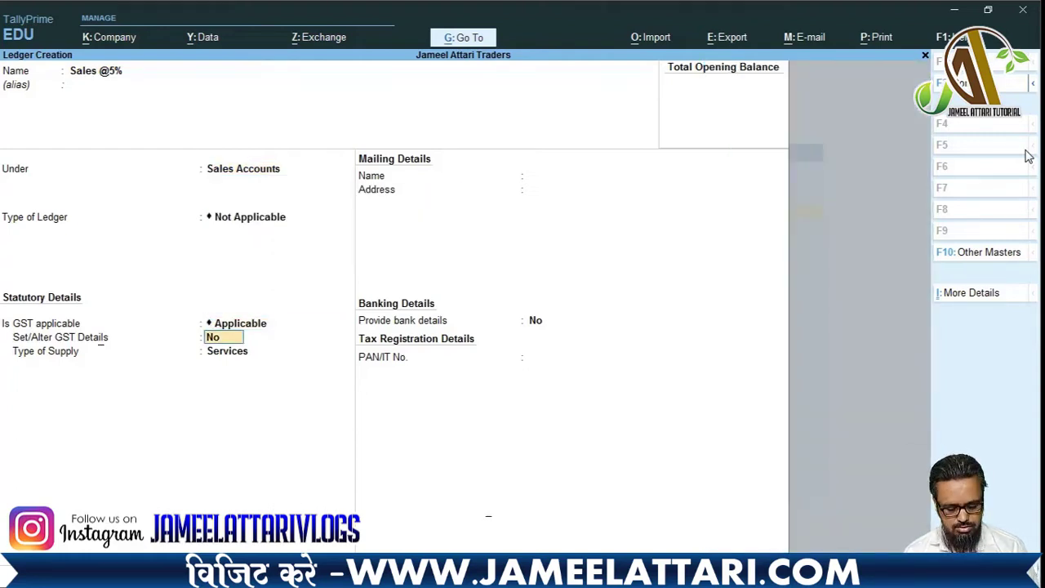
key("y")
key("Return")
key("Return")
key("Return")
key("Return")
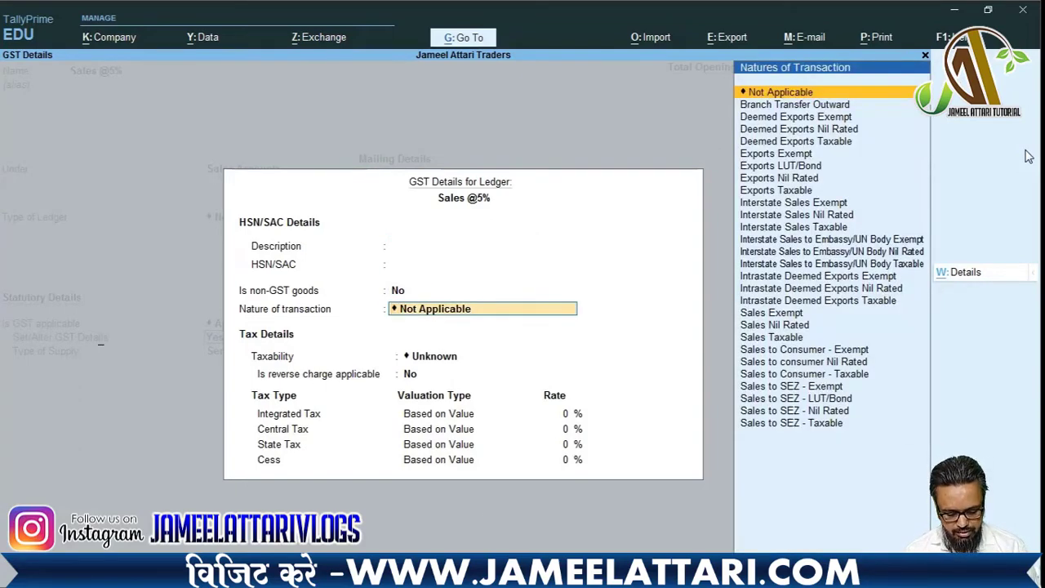
- Set nature Sales Taxable at 5% integrated tax with Goods supply, and save the ledger
type("Sales")
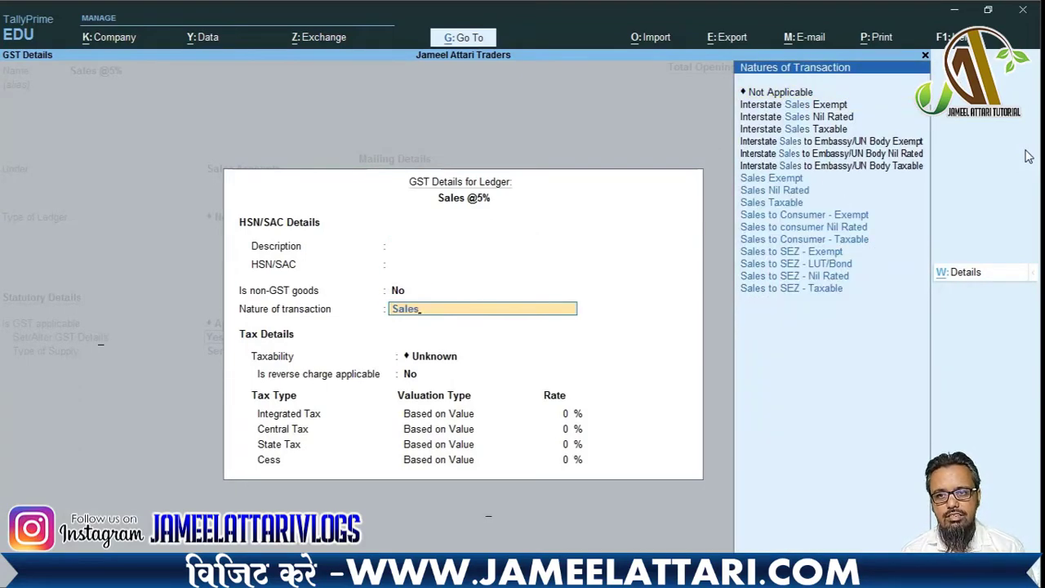
key("Down")
key("Down")
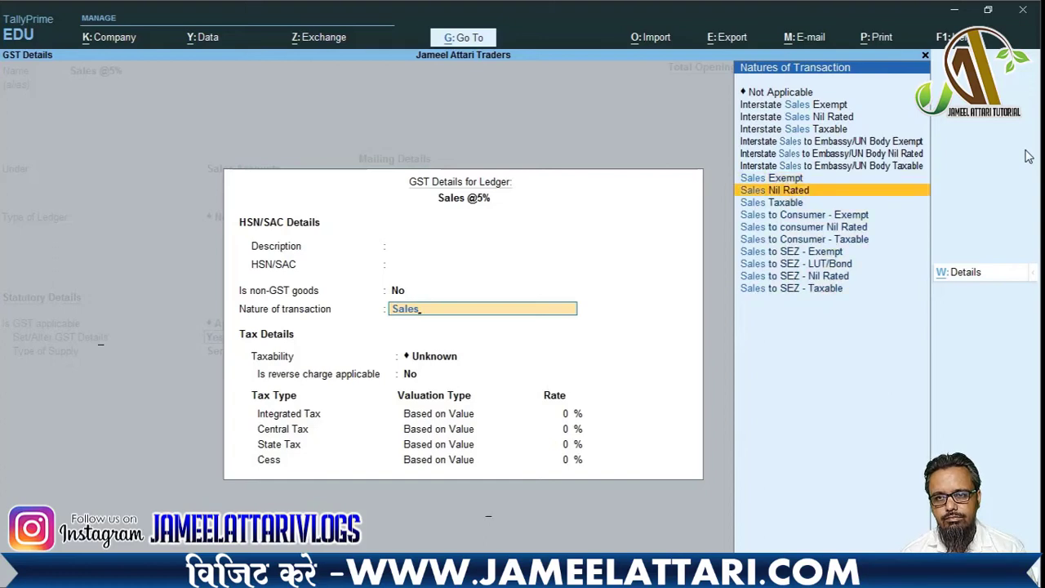
key("Return")
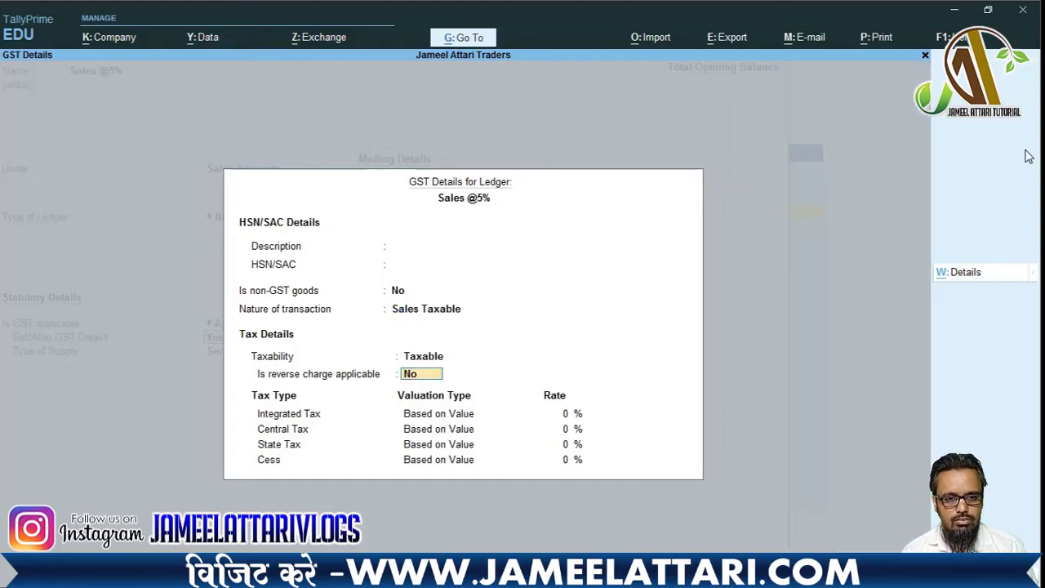
key("Return")
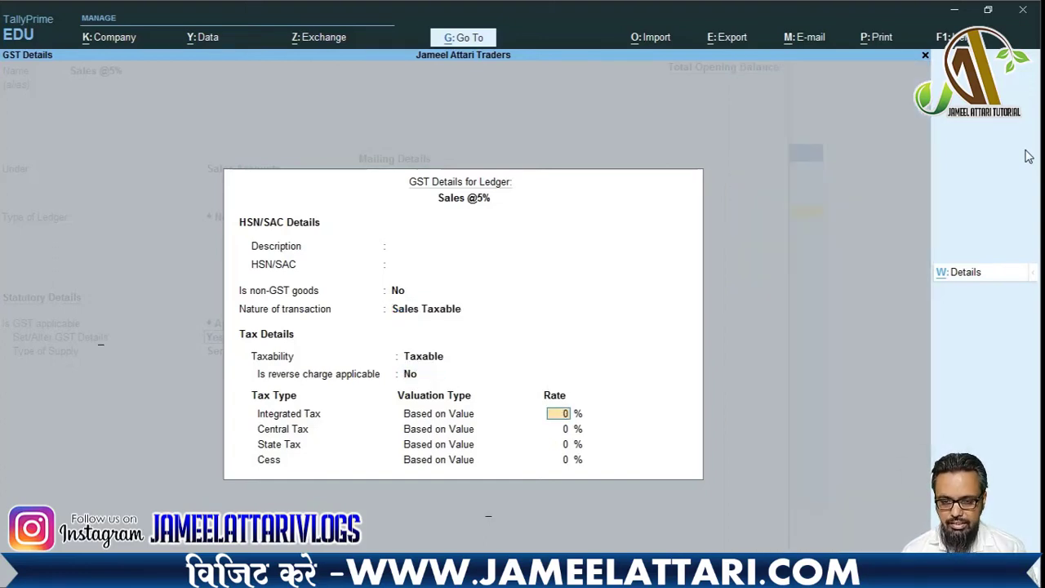
key("Return")
key("Return")
key("Return")
key("Return")
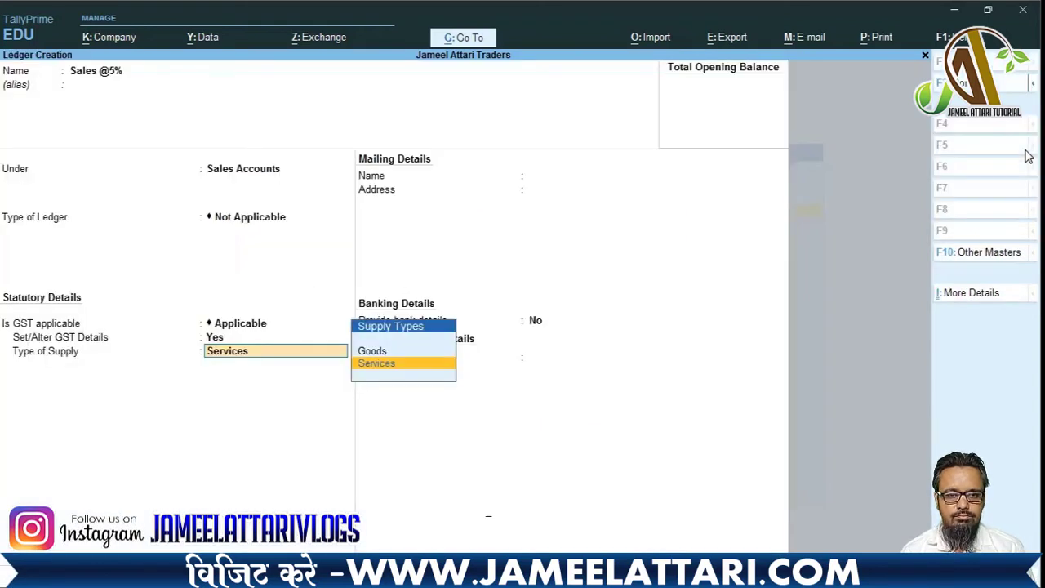
key("Up")
key("Return")
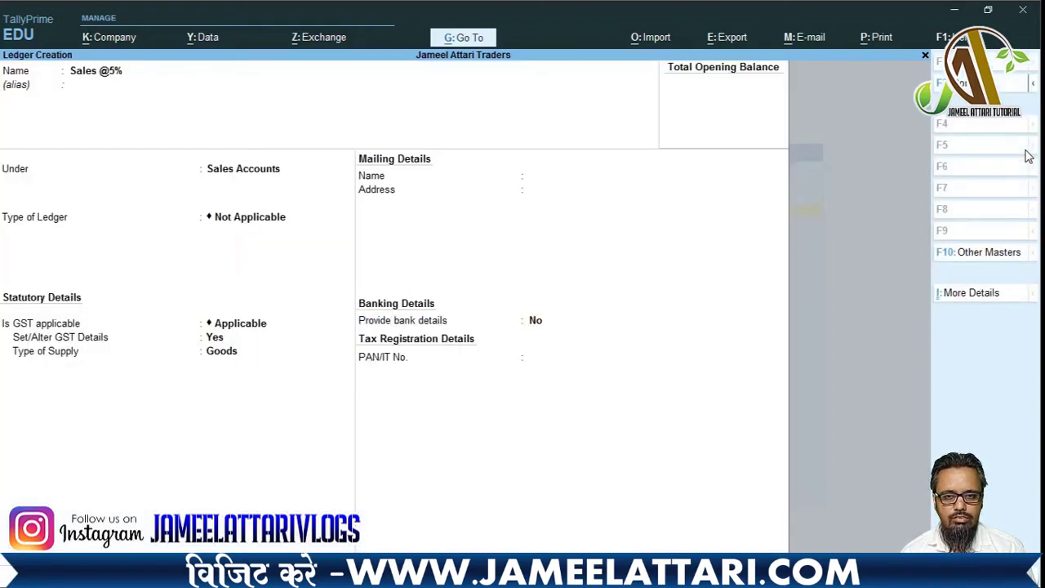
key("Return")
key("Return")
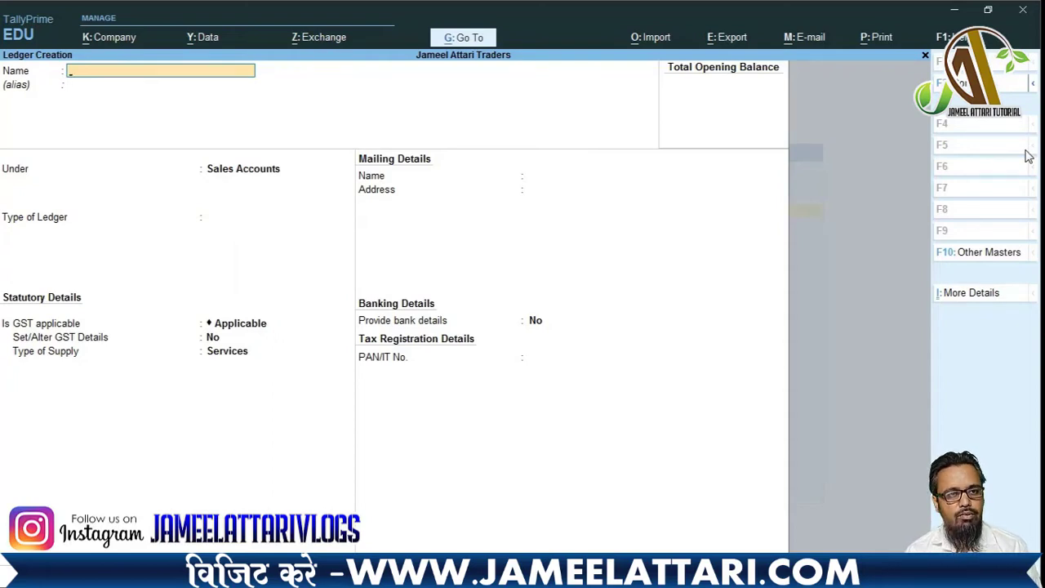
type("Sales ")
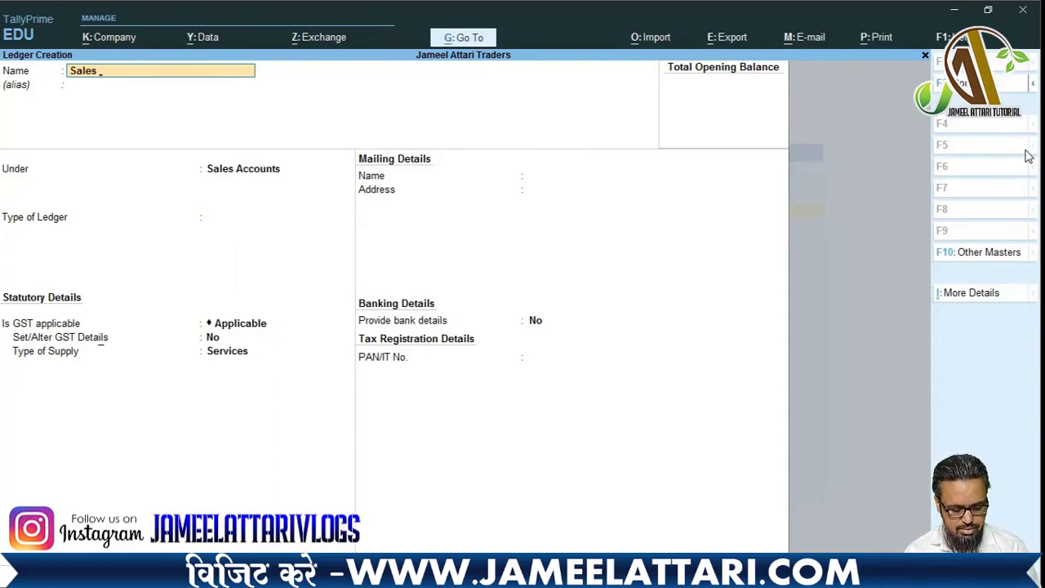
type("@12%")
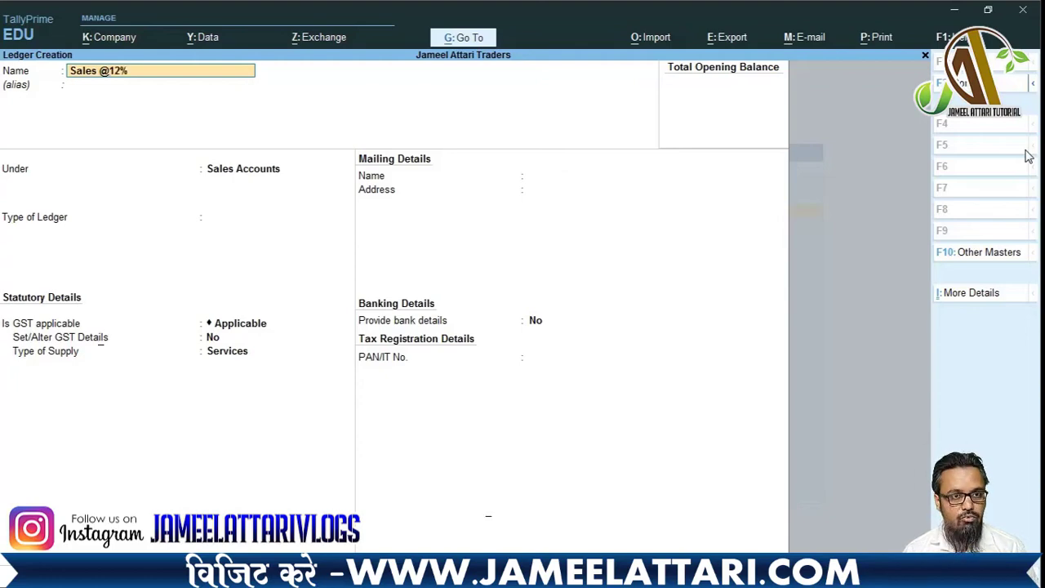
key("Return")
key("Return")
key("Return")
key("Return")
key("Return")
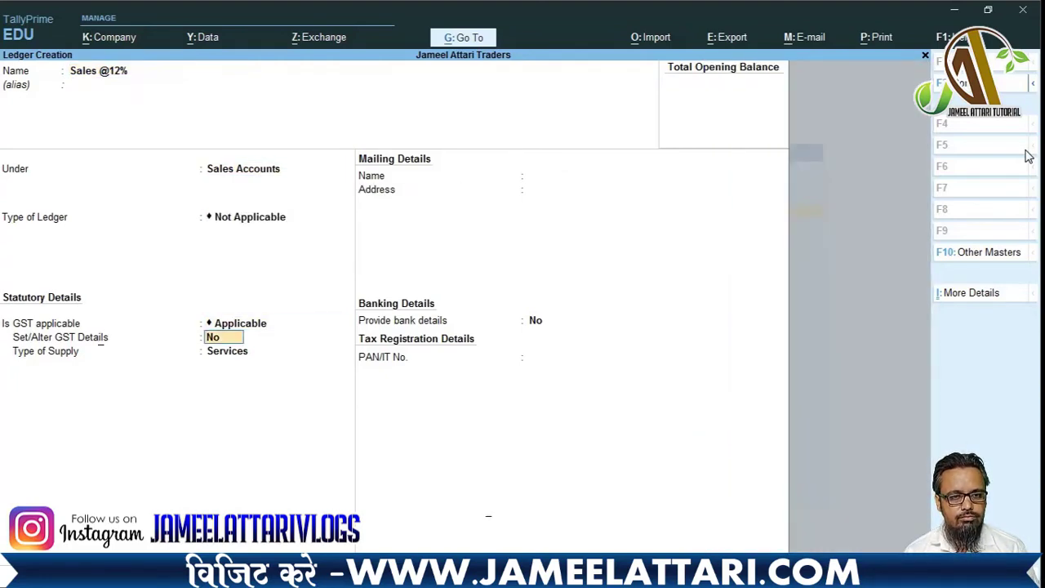
key("y")
key("Return")
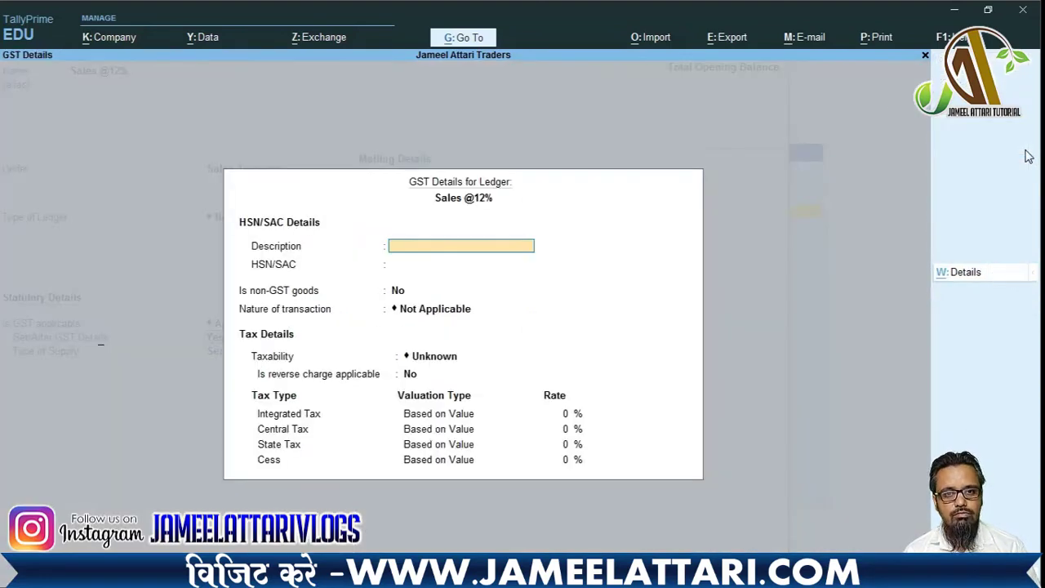
key("Return")
key("Return")
key("Return")
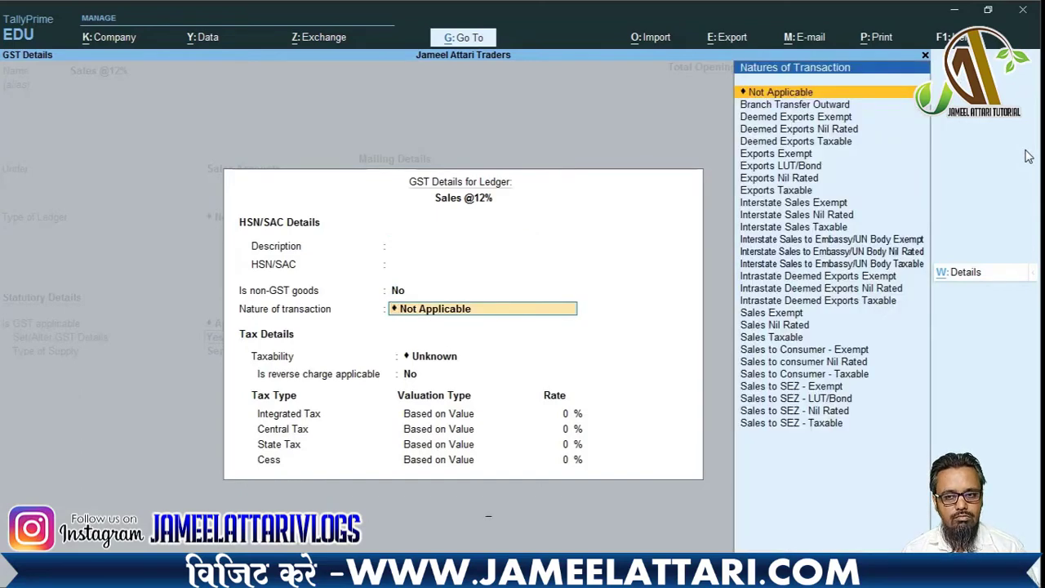
type("Sales")
key("Down")
key("Down")
key("Down")
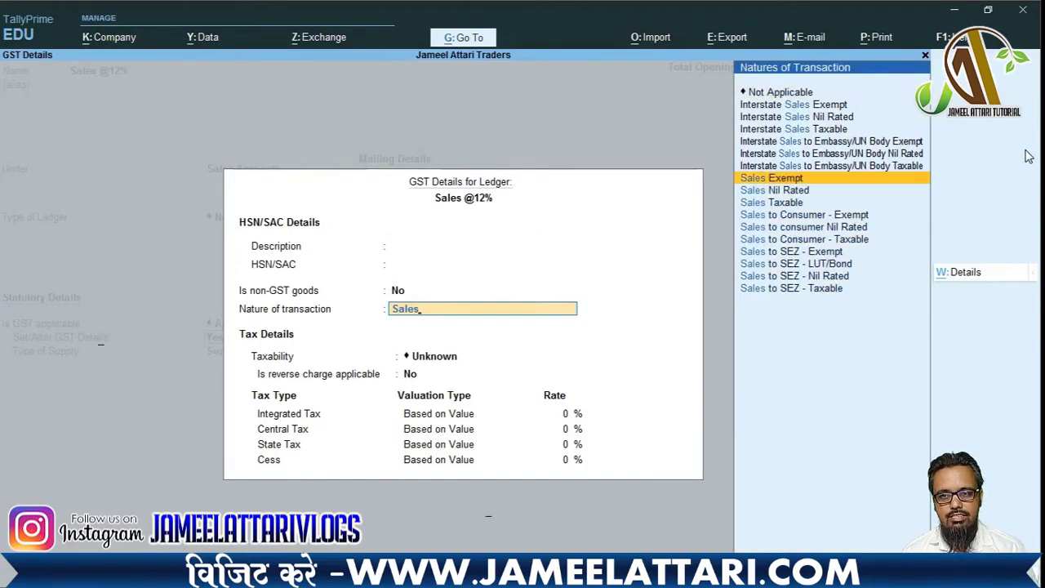
key("Return")
key("Return")
type("12")
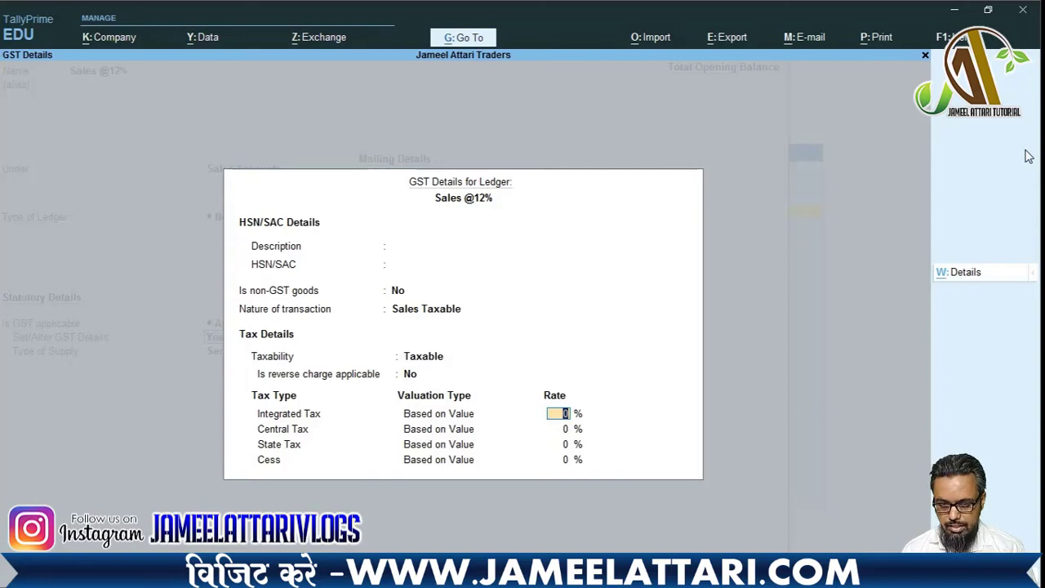
key("Return")
key("Return")
key("Return")
key("Return")
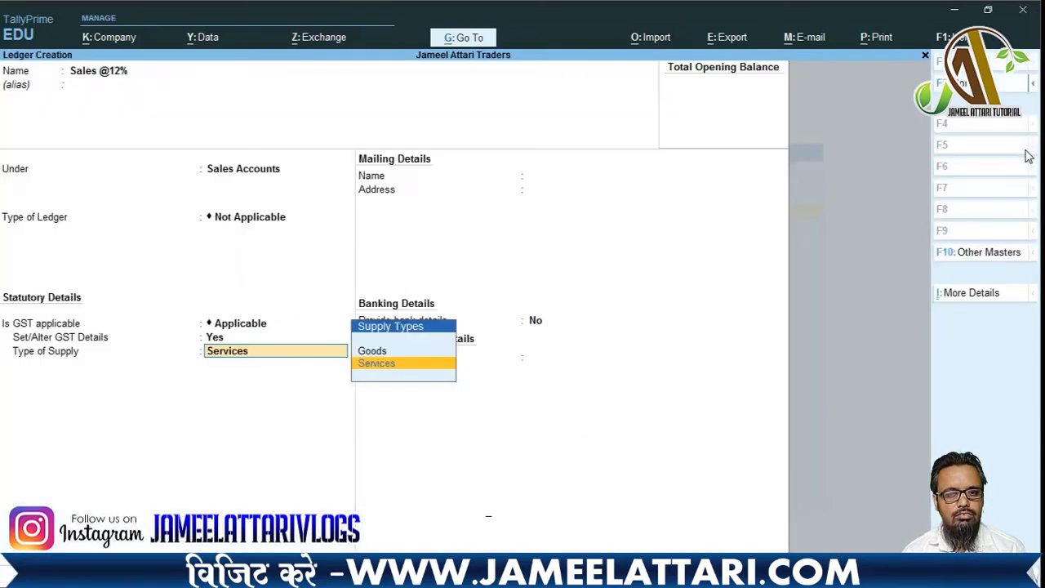
key("Return")
key("BackSpace")
key("Return")
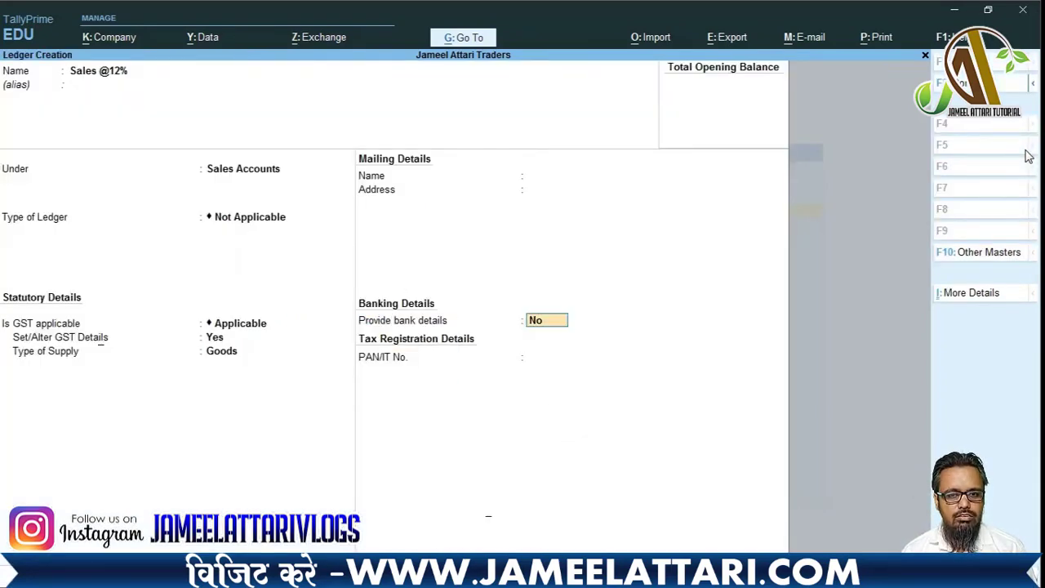
key("Return")
key("Return")
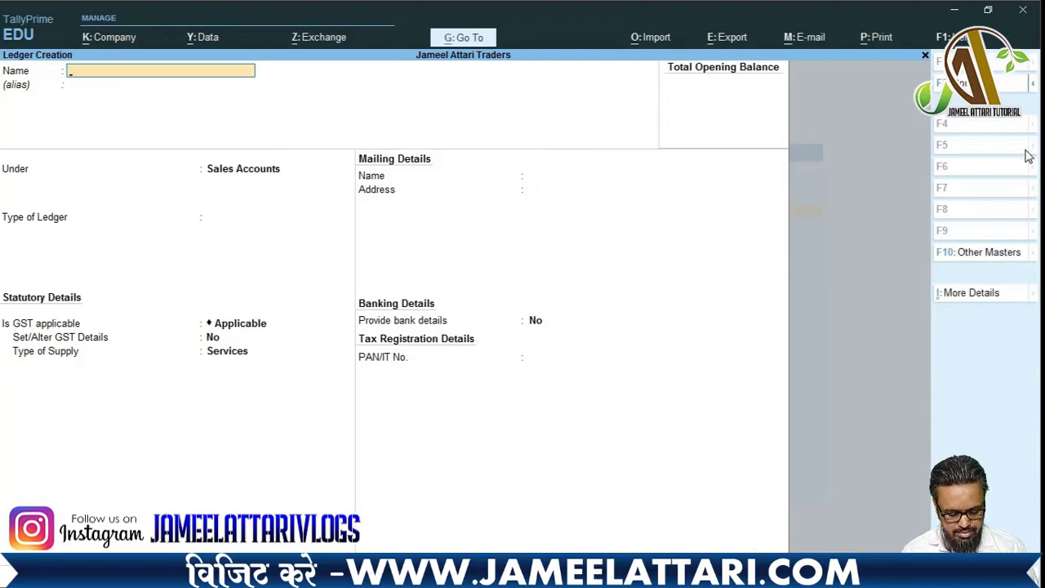
type("Sal")
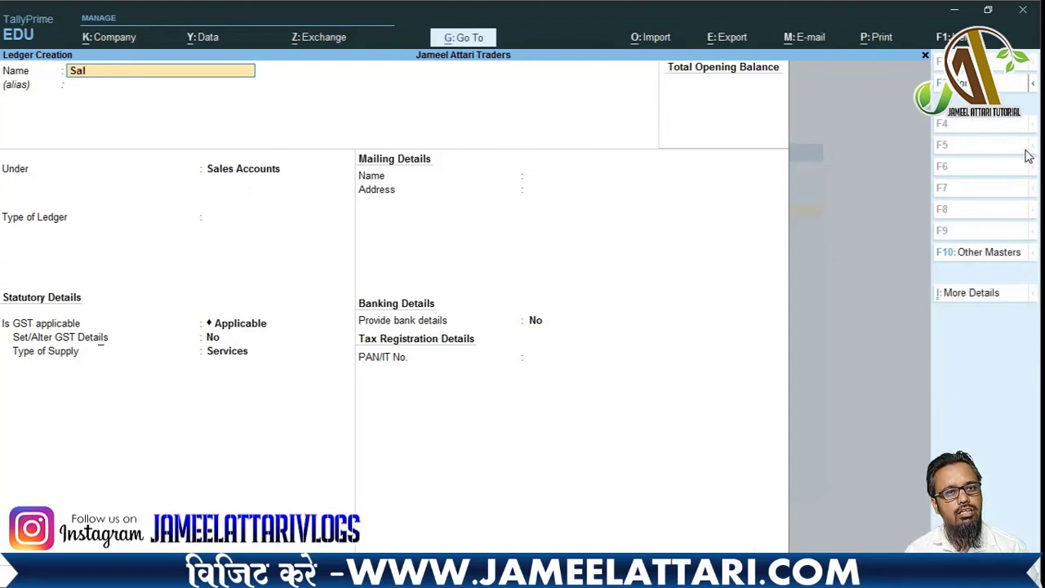
type("es @")
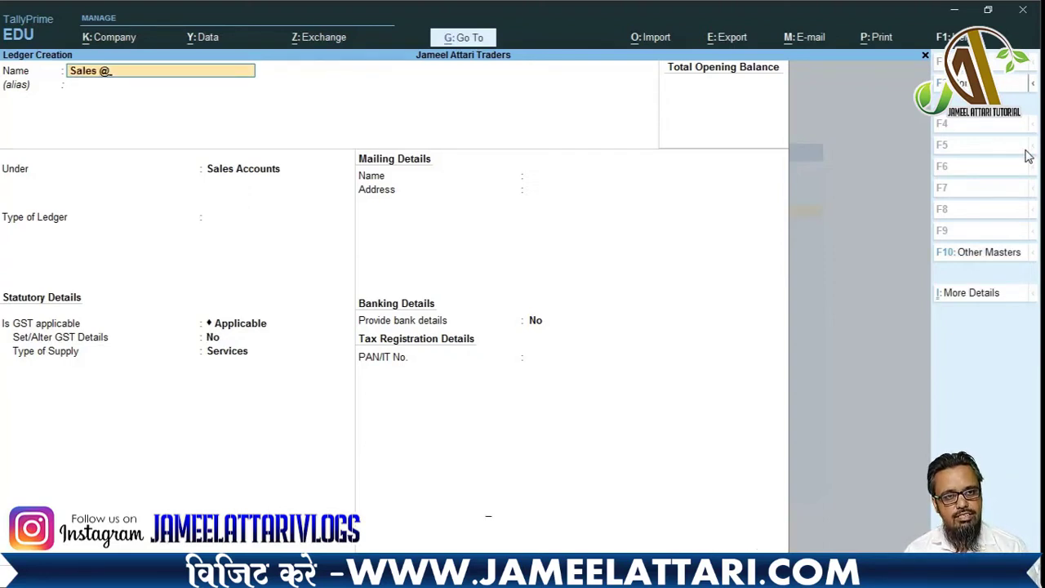
type("18")
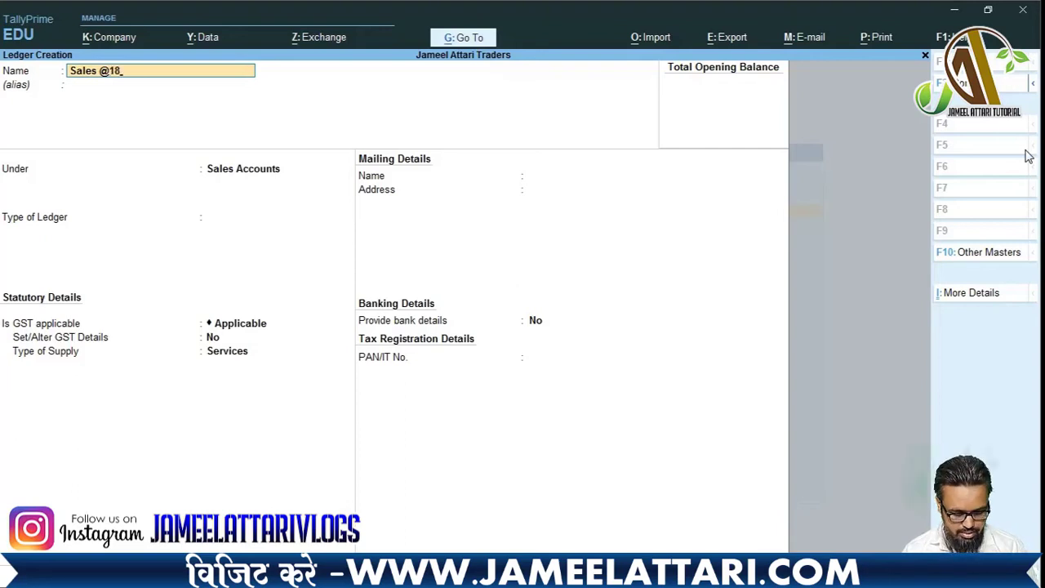
type("%")
key("Return")
key("Return")
key("Return")
key("Return")
key("Return")
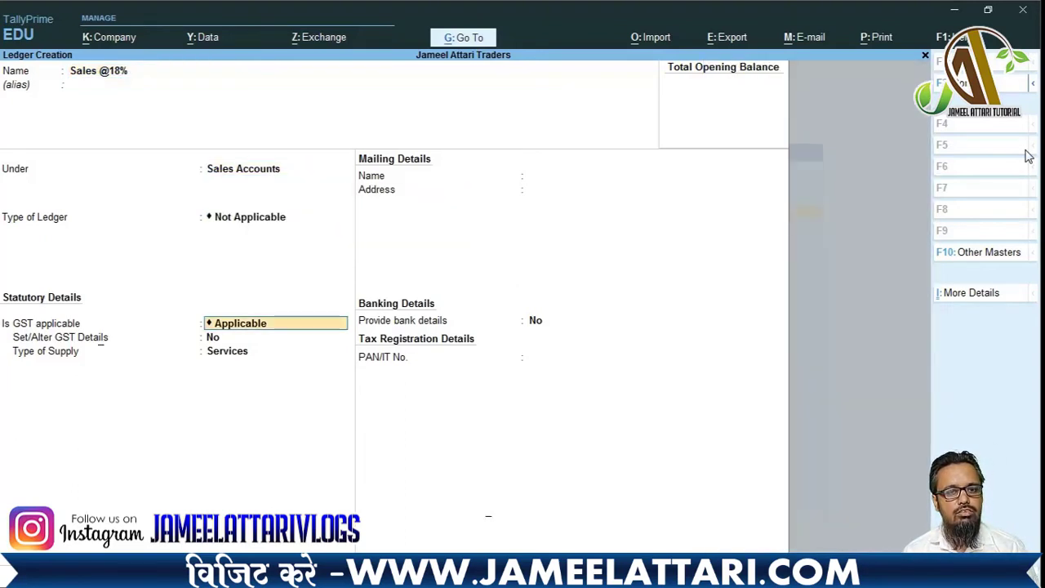
key("y")
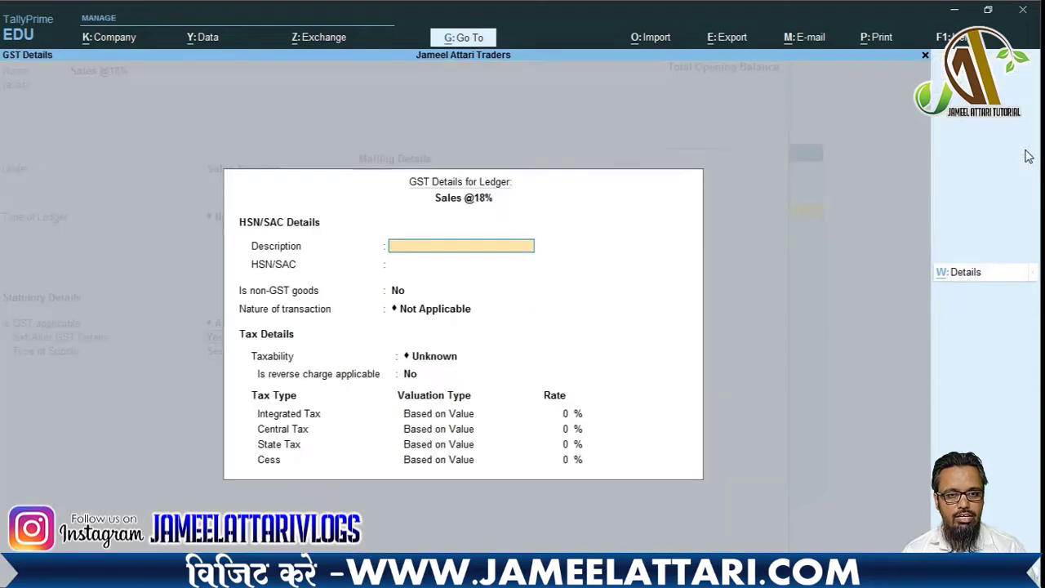
key("Return")
key("Return")
key("Return")
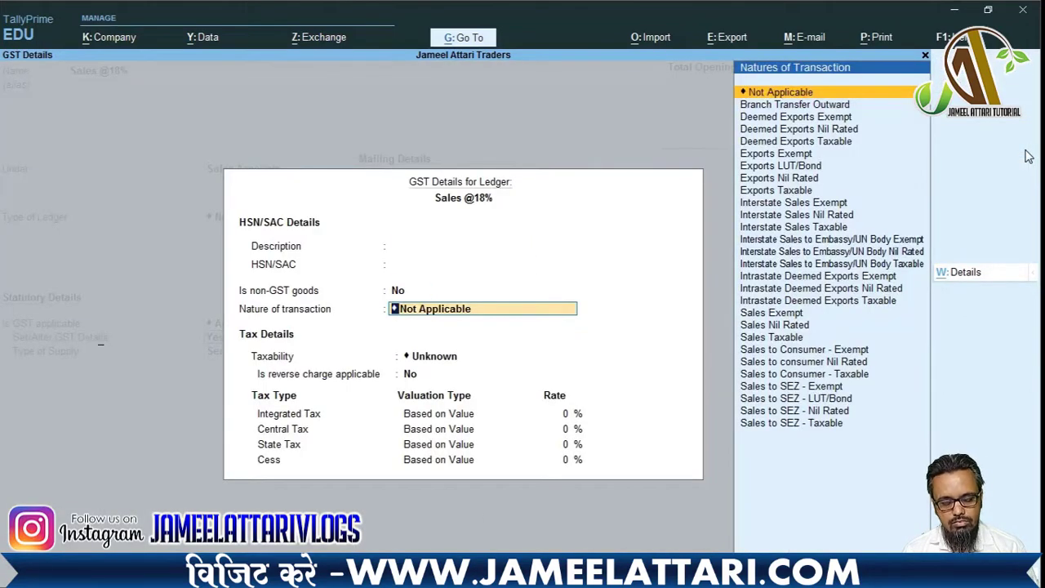
type("Sales")
key("Down")
key("Down")
key("Down")
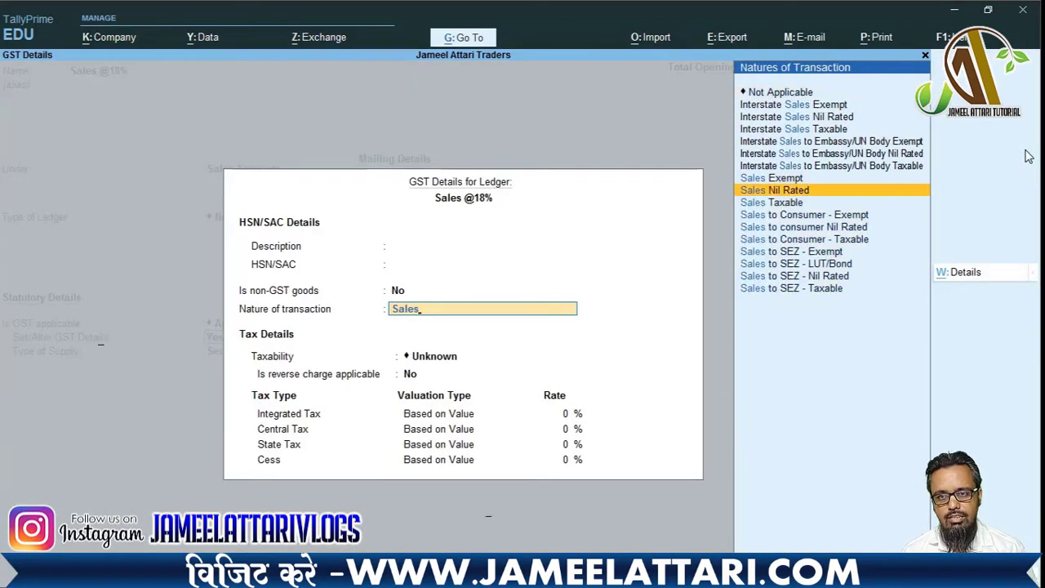
key("Return")
key("Return")
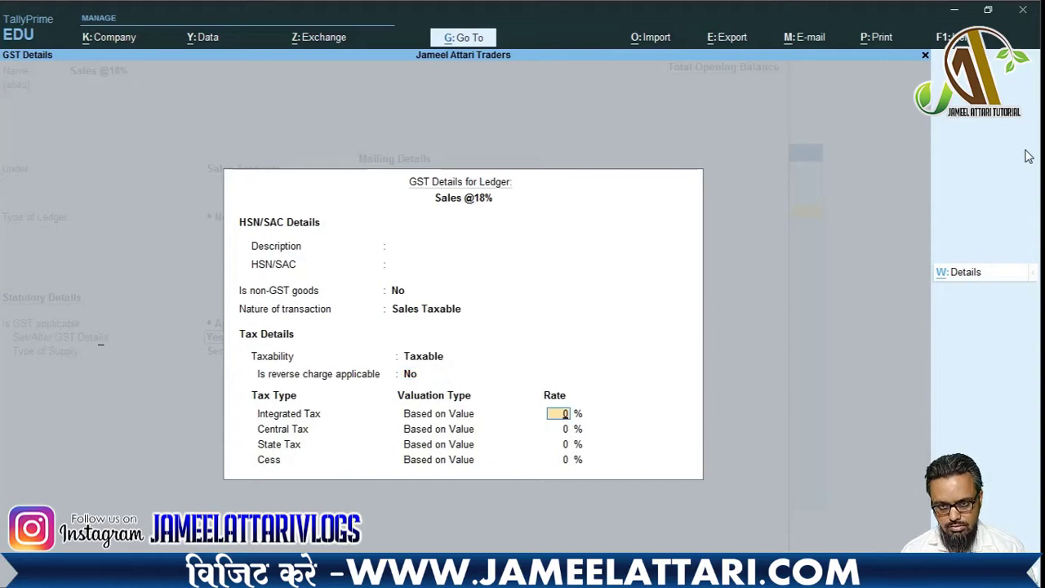
type("18")
key("Return")
key("Return")
key("Return")
key("Return")
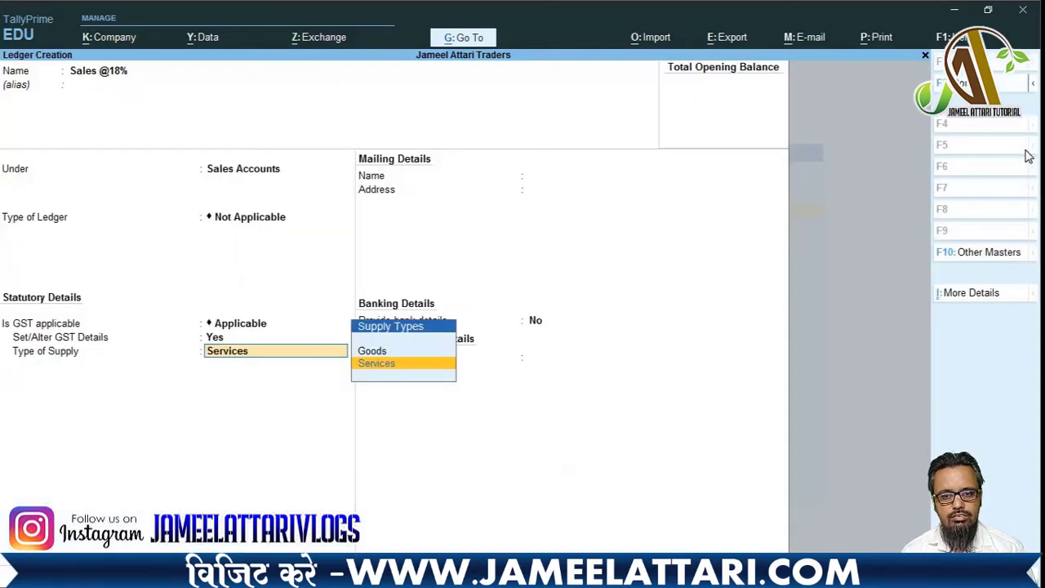
key("Up")
key("Return")
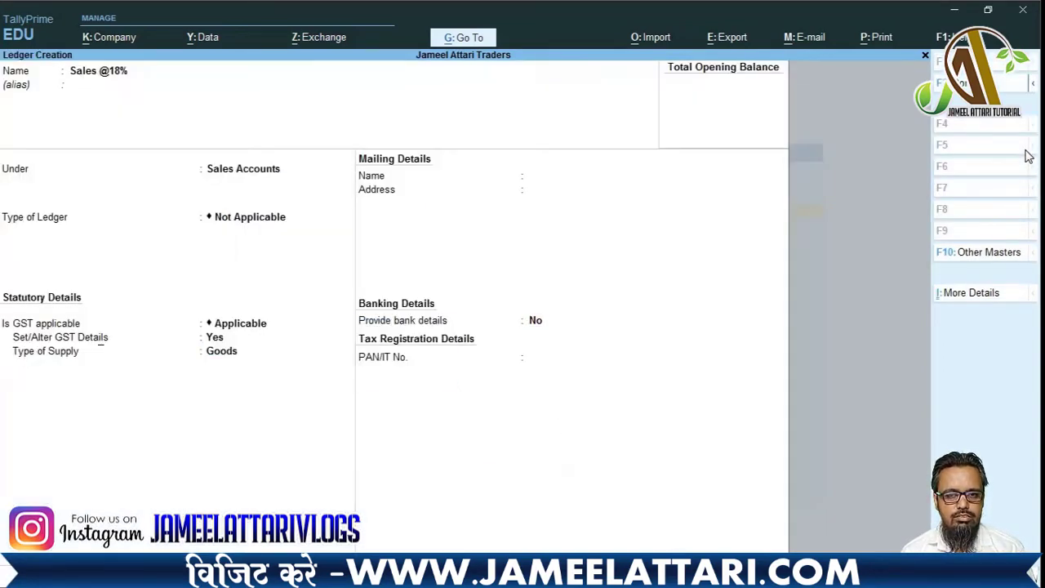
key("Return")
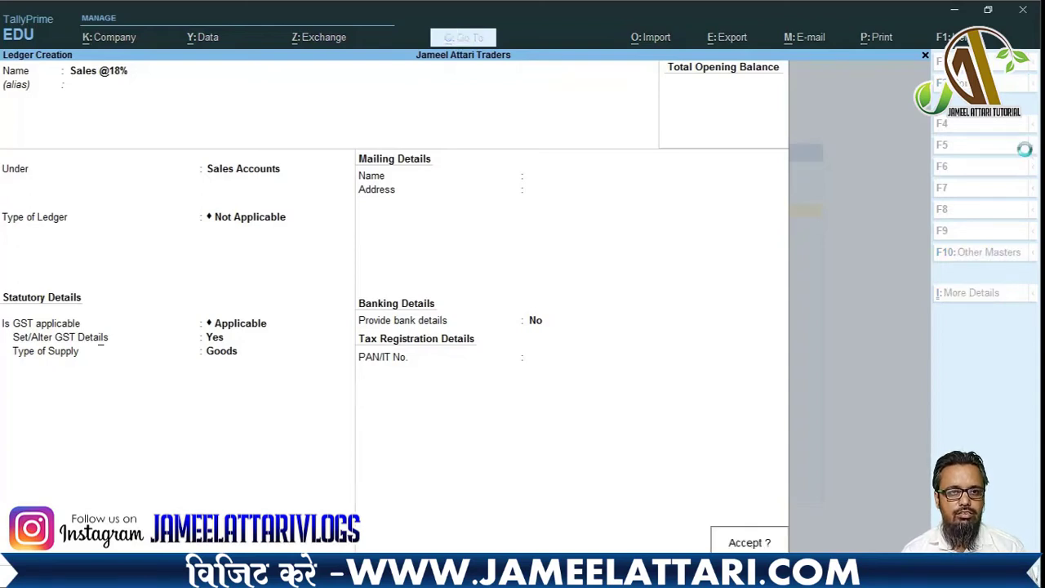
key("Return")
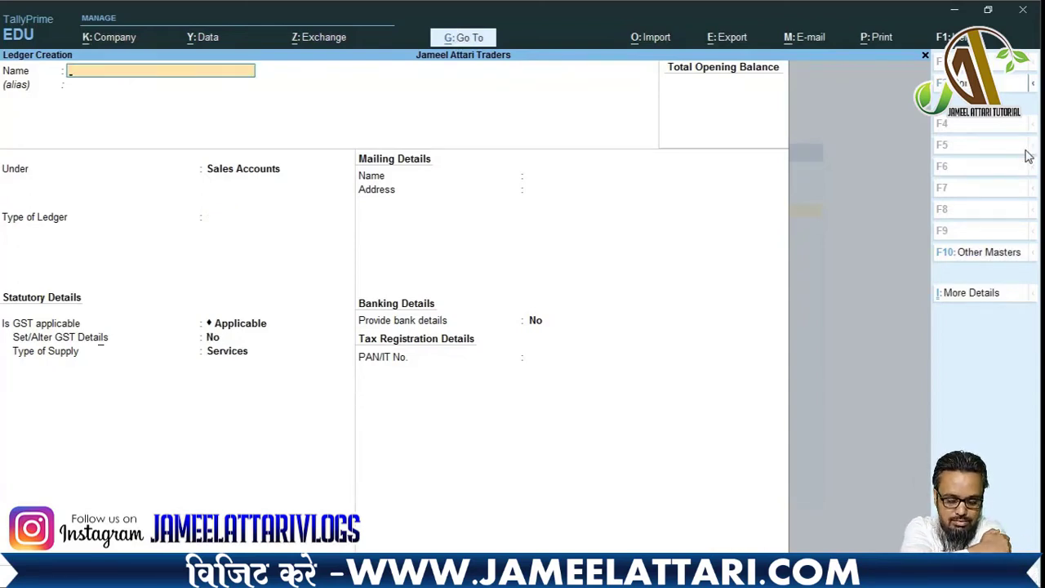
type("Sales")
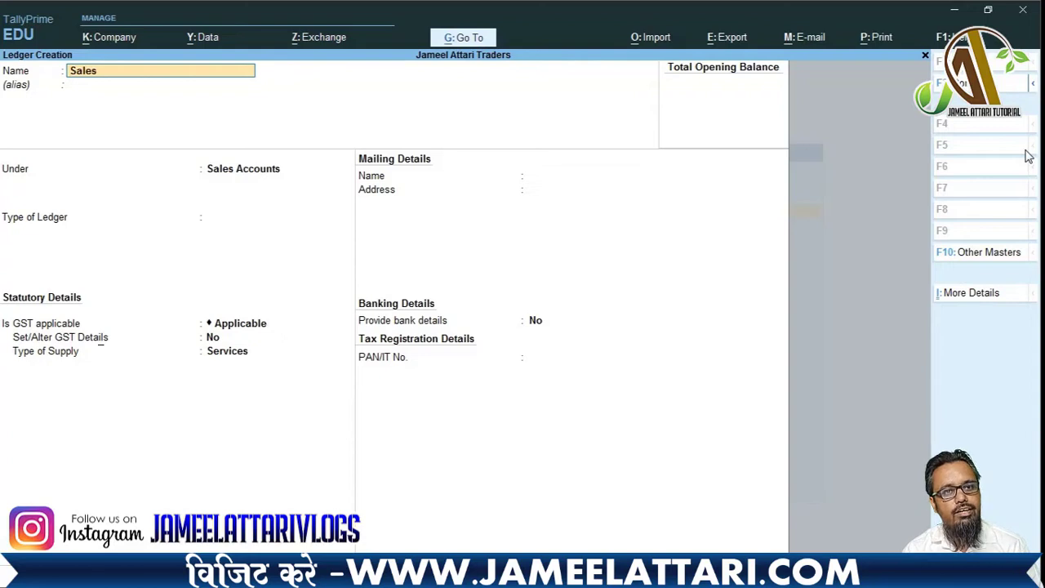
type(" 28%")
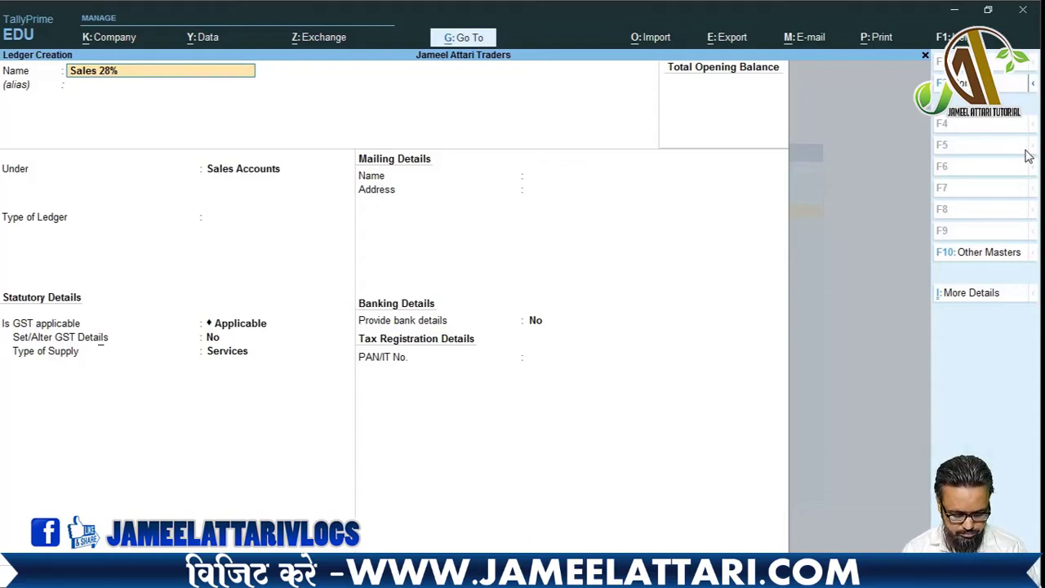
type("@")
key("Return")
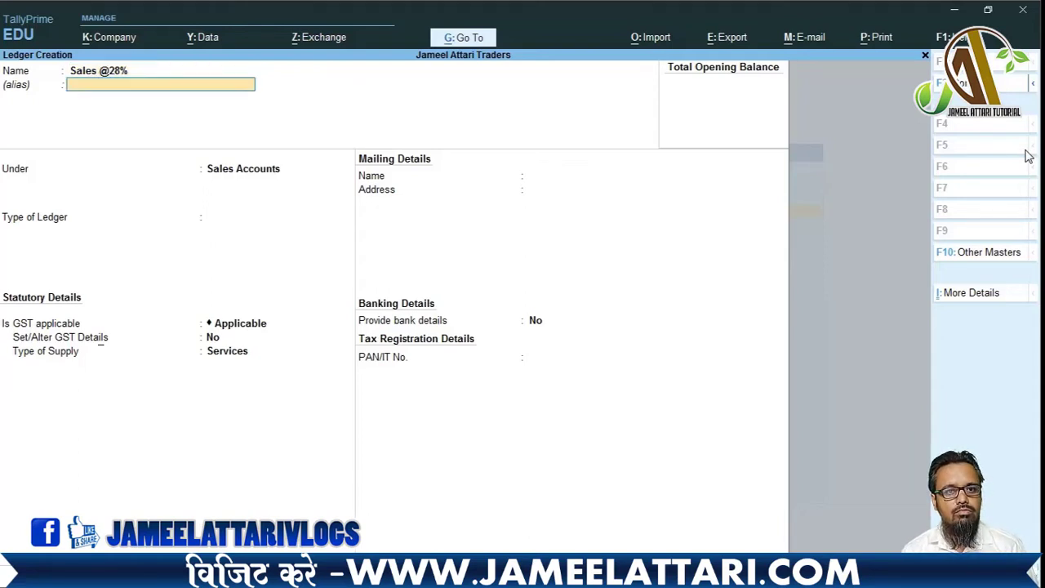
key("Return")
key("Return")
key("Return")
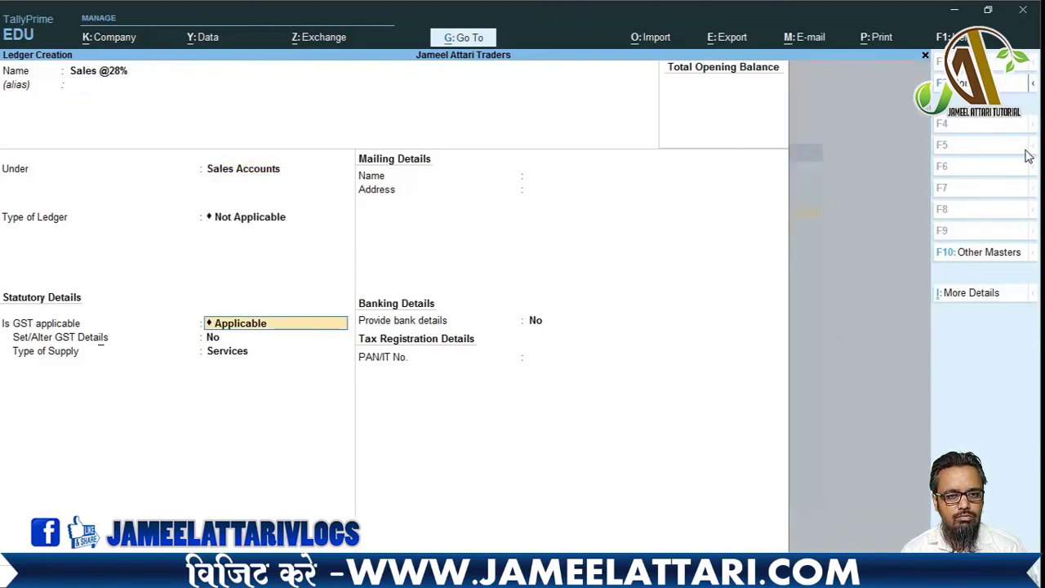
key("Return")
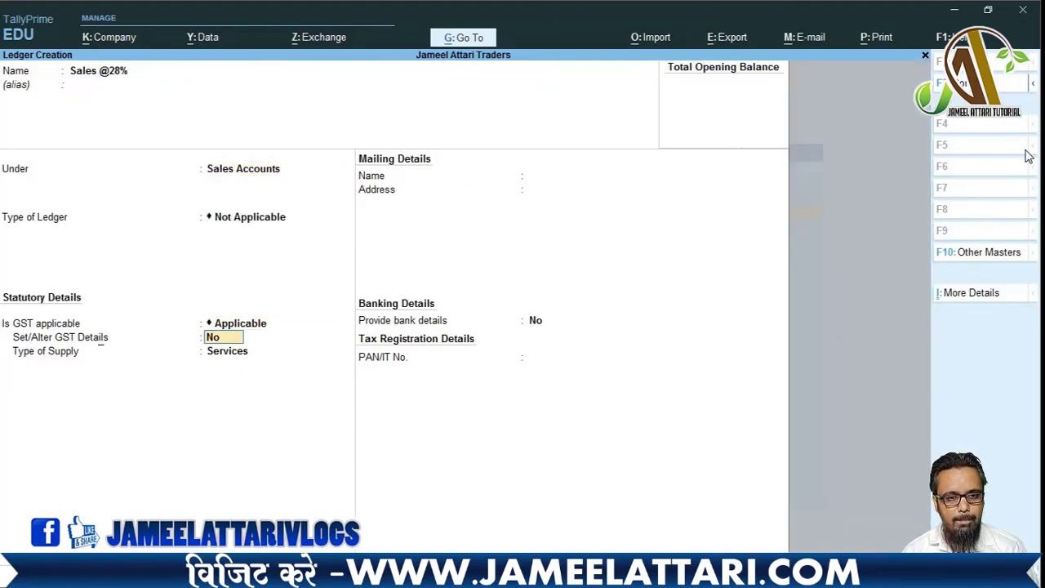
key("y")
- Set nature Sales Taxable at 28% integrated tax (14% central and state) with Goods supply
key("Return")
key("Return")
key("Return")
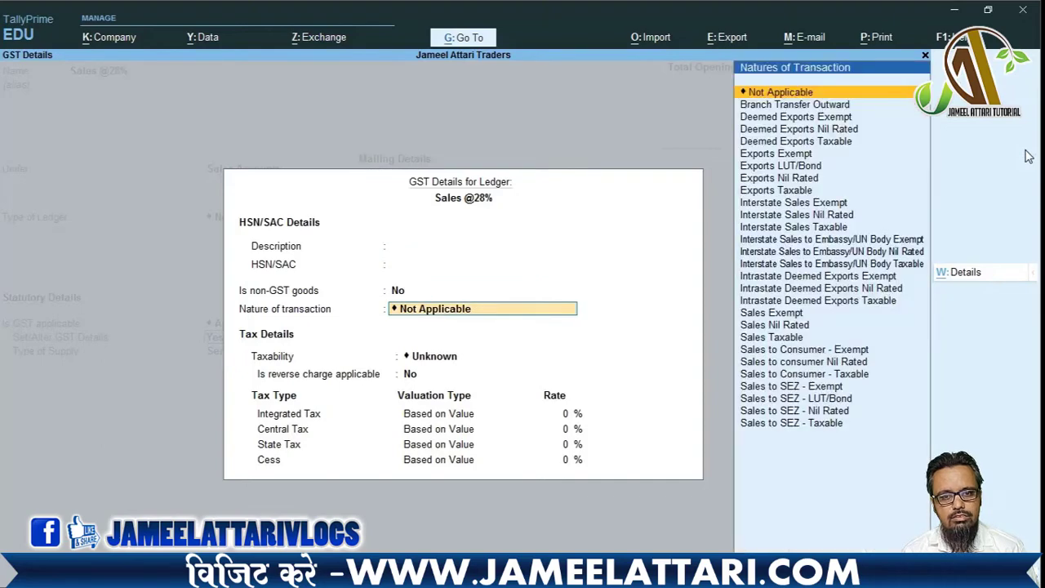
key("Return")
key("BackSpace")
type("sa")
key("Down")
key("Down")
key("Return")
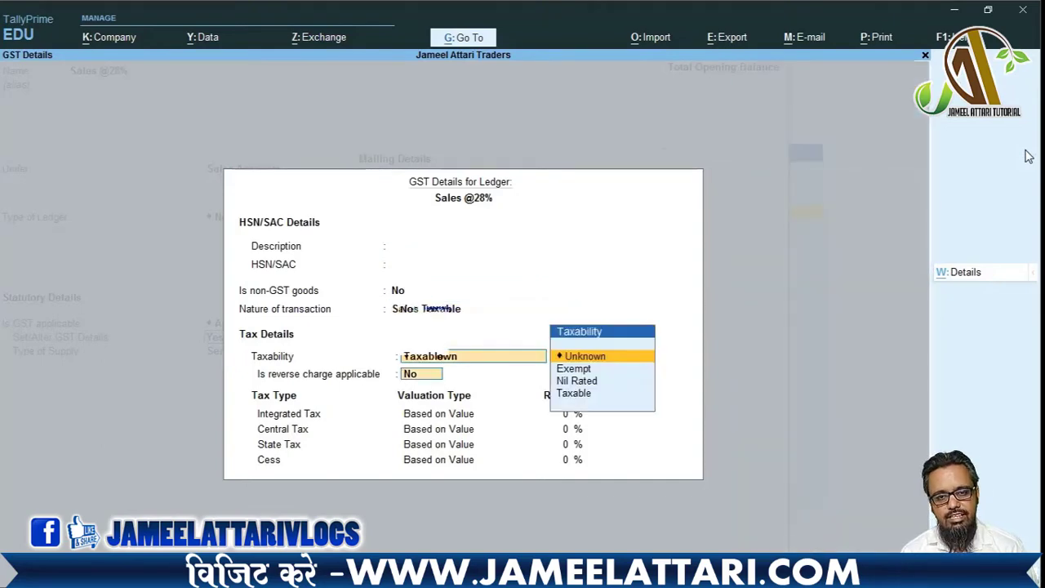
key("Return")
type("28")
key("Return")
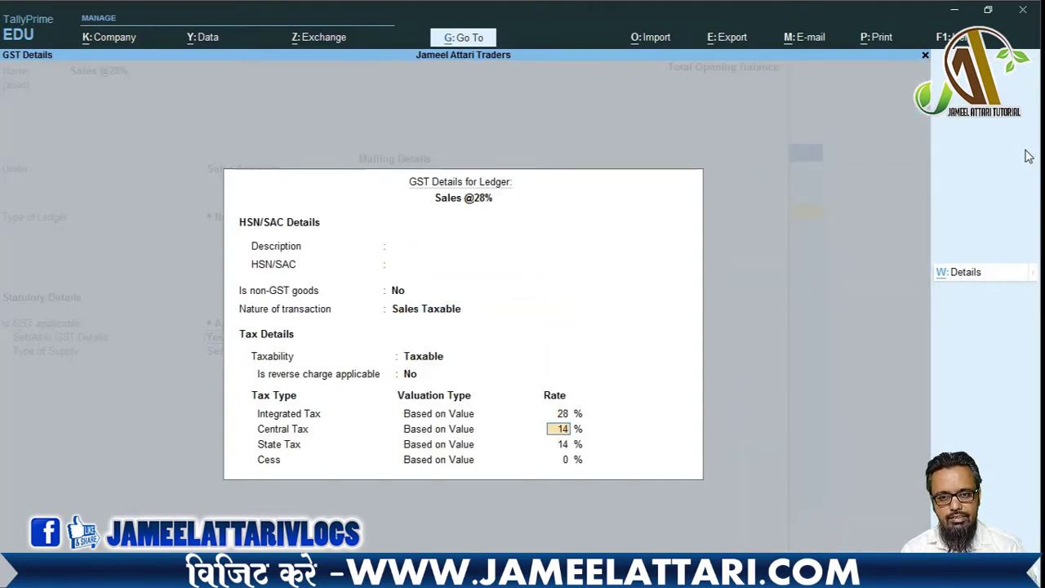
key("Return")
key("Return")
key("Return")
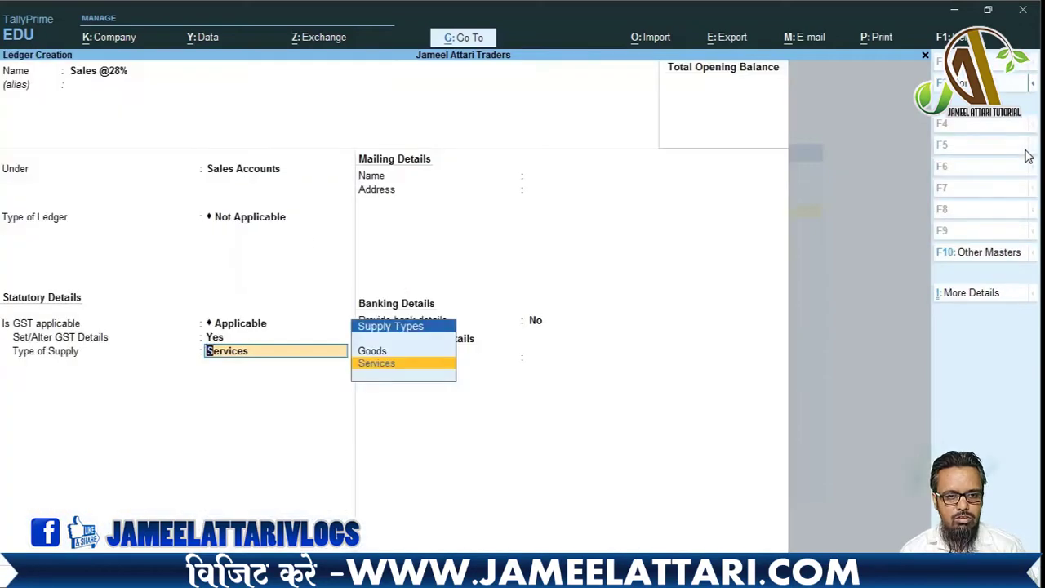
key("Up")
key("Return")
key("Return")
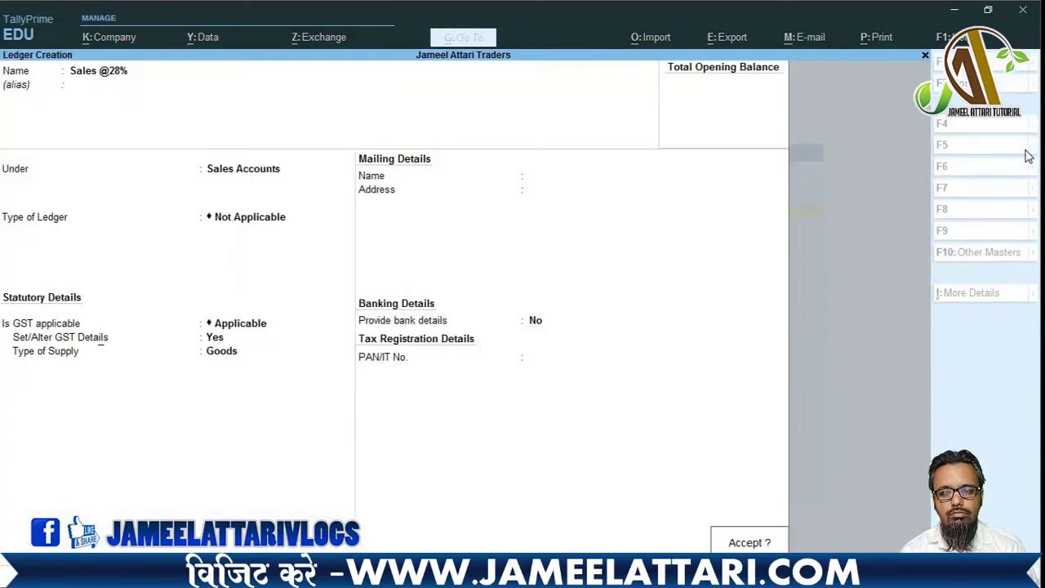
key("Return")
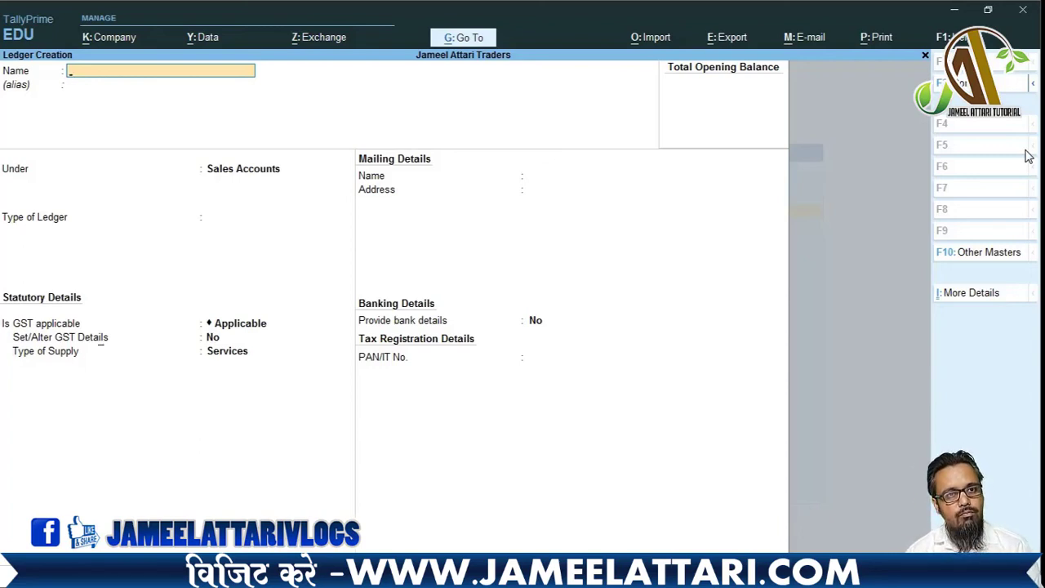
- Name the ledger 'Sales Interstate Exempted', keeping it under Sales Accounts
type("Sales Inte")
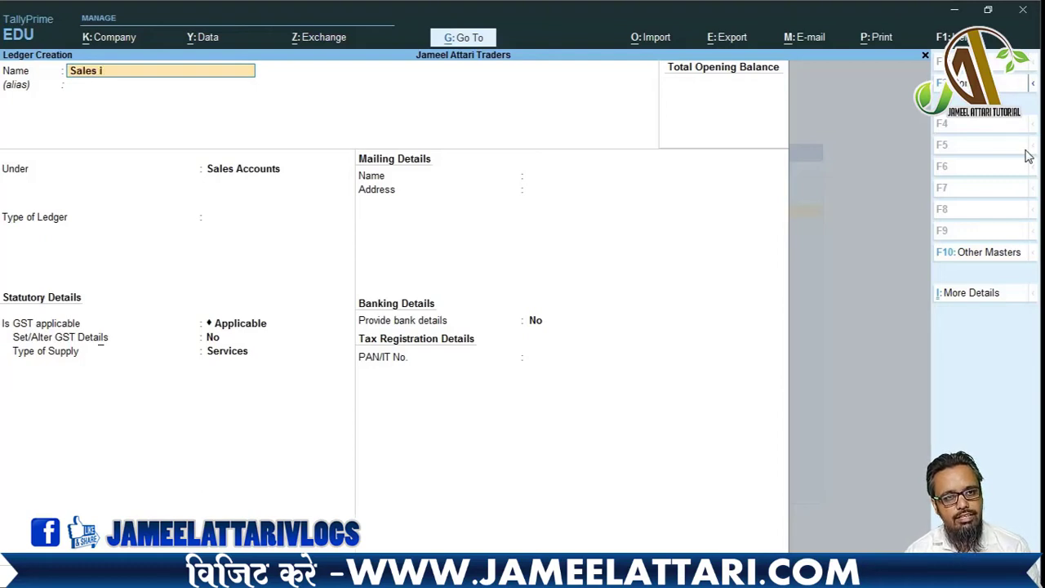
type("rstate")
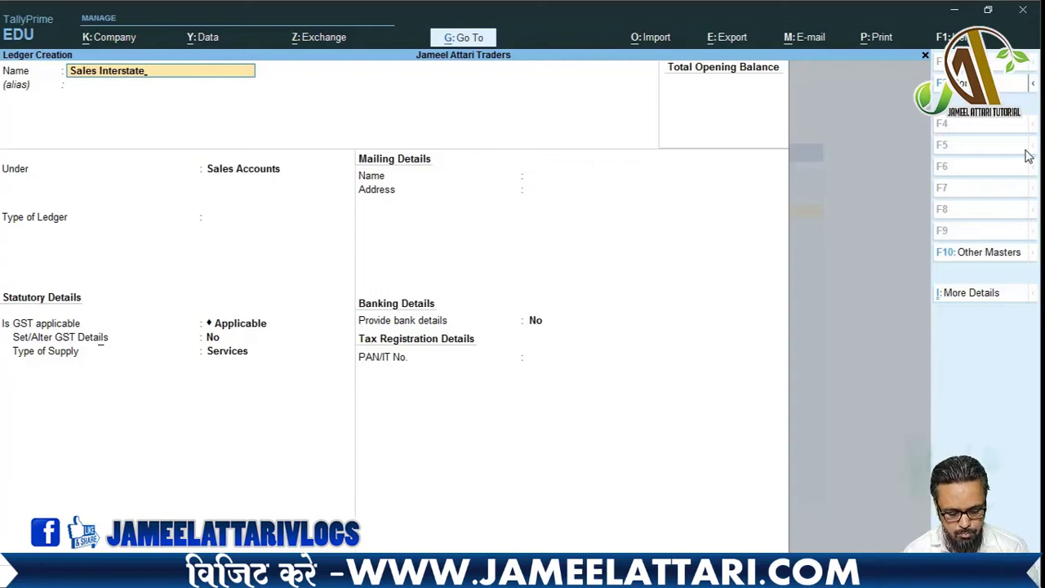
type("Ex")
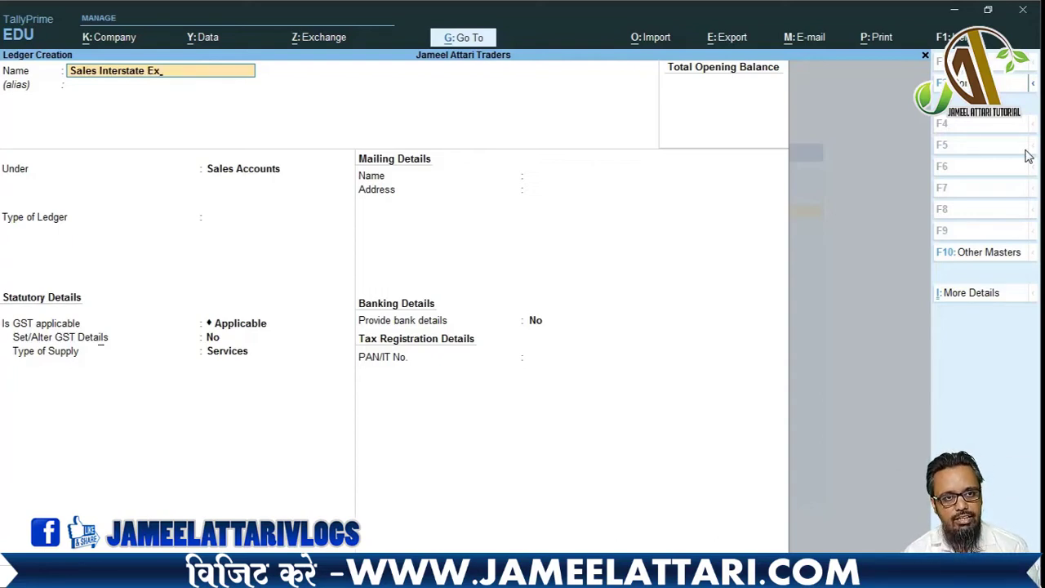
type("p")
key("BackSpace")
type("e")
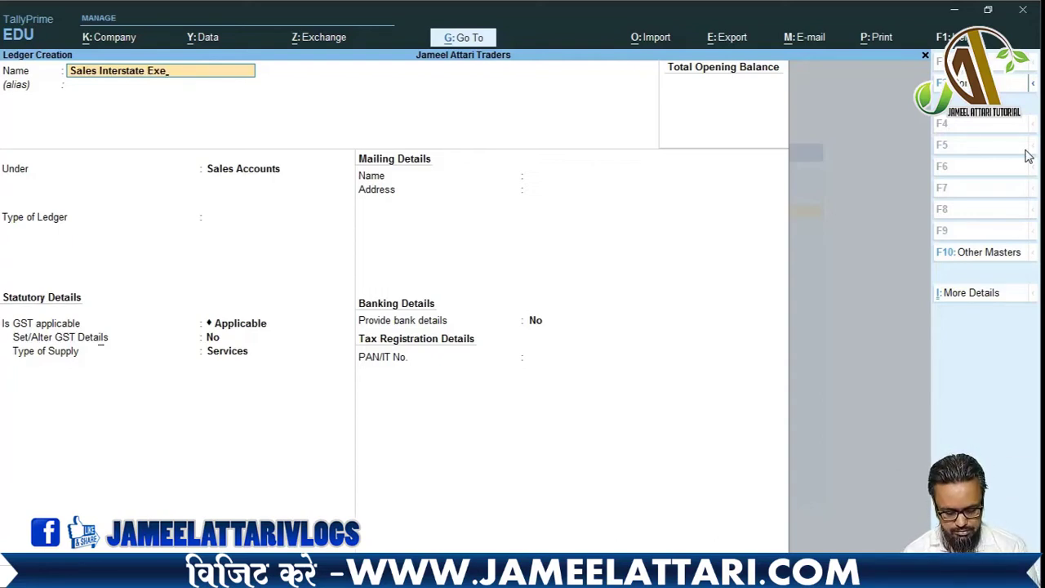
type("mpted")
key("Return")
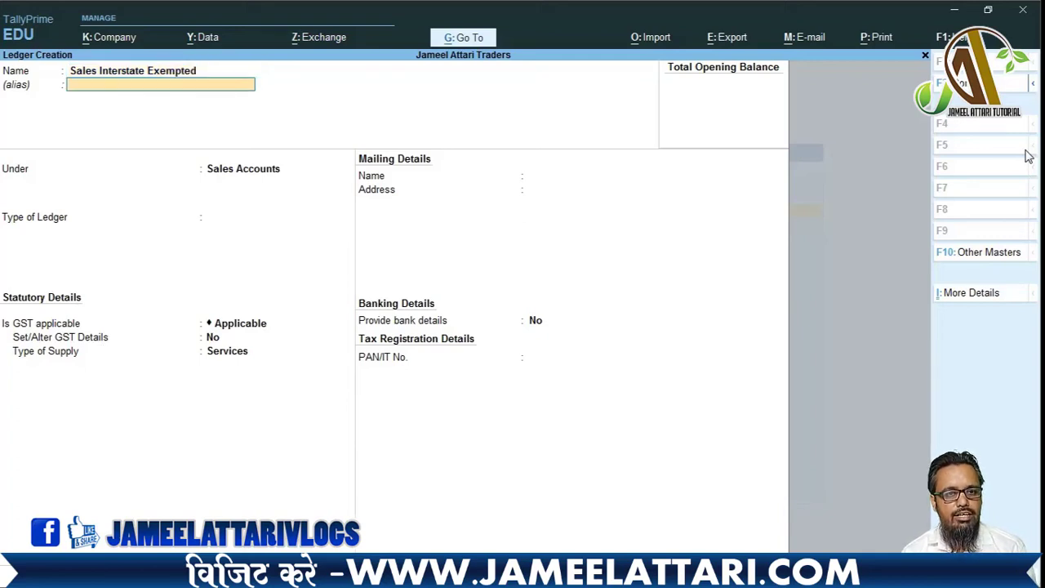
key("Return")
key("Return")
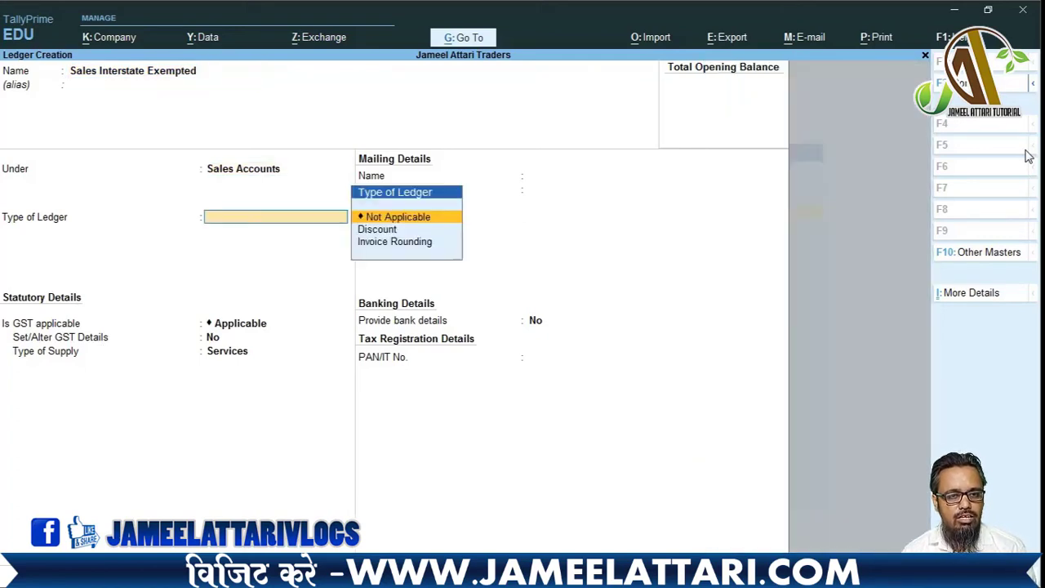
key("Return")
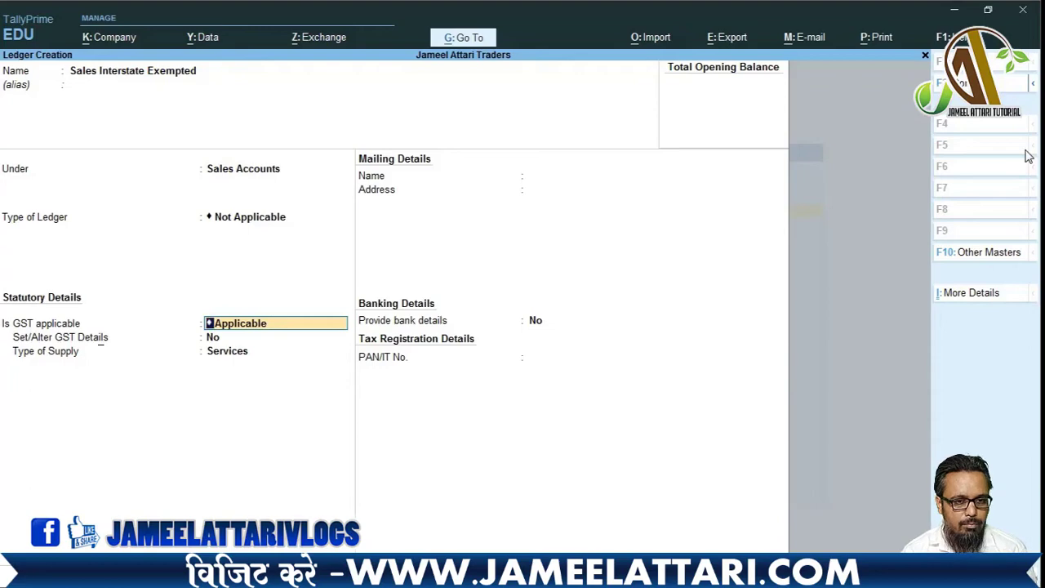
key("Return")
- Enable GST details with nature Interstate Sales Exempt and Goods supply, then save the ledger
type("y")
key("Return")
key("Return")
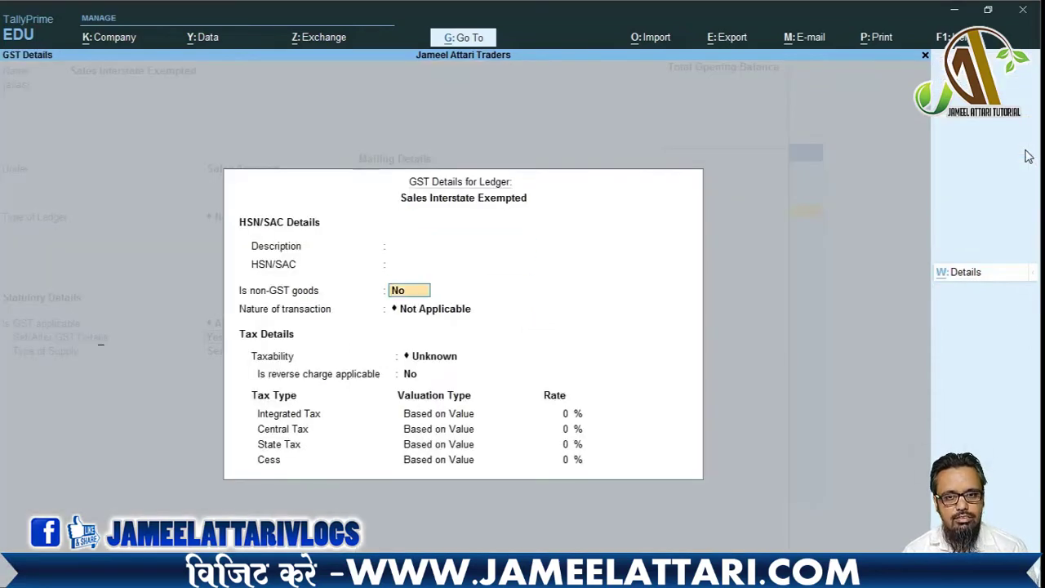
key("Return")
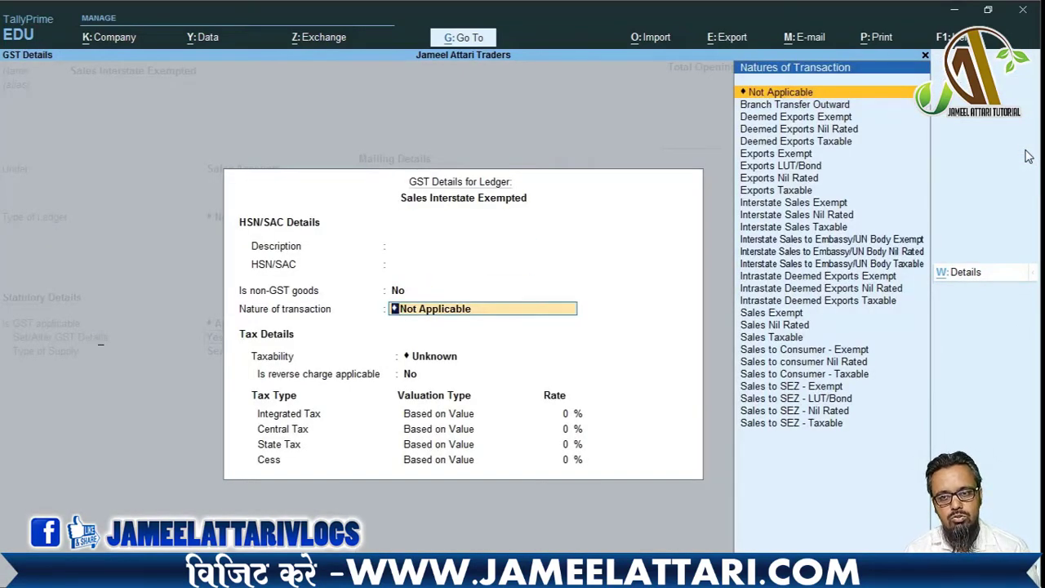
type("Interstate")
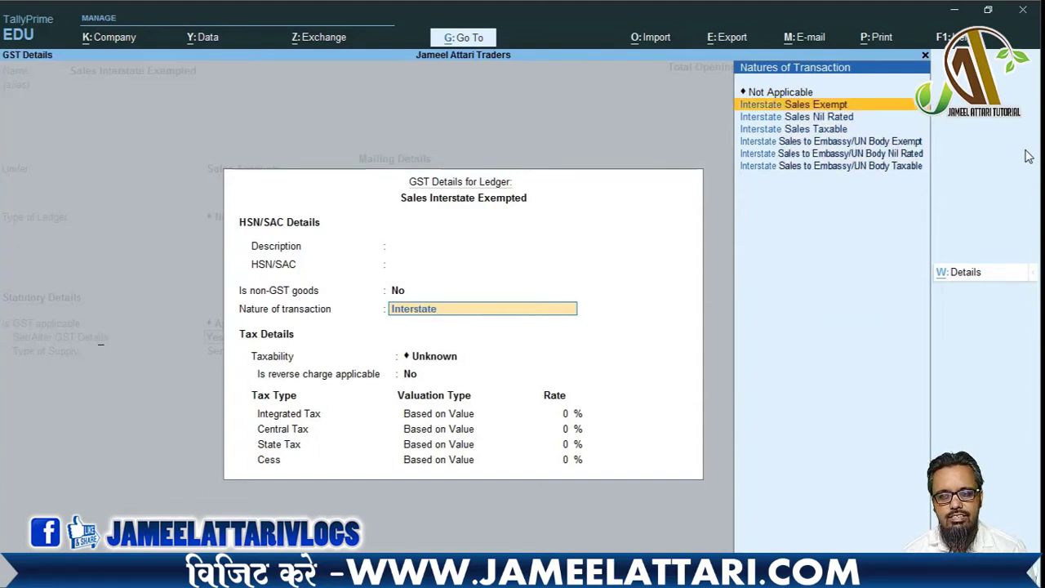
key("Return")
key("ctrl+a")
key("Up")
key("Return")
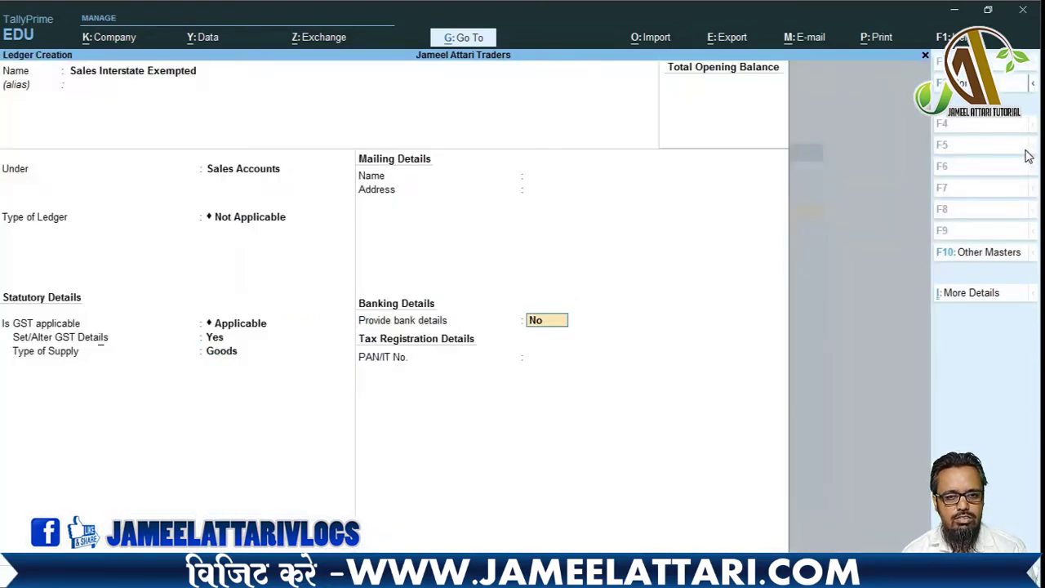
key("Return")
key("Return")
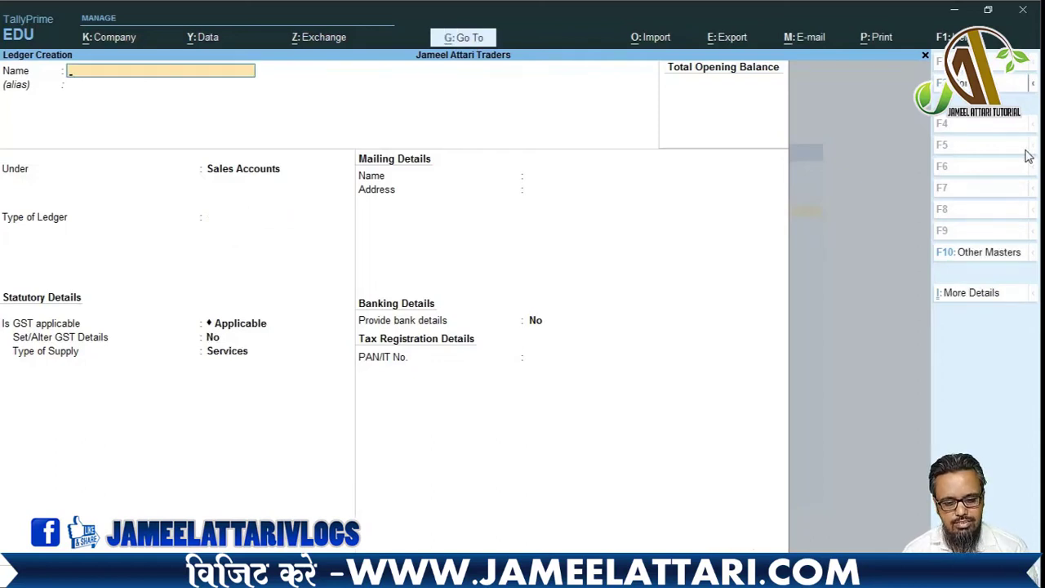
- Name the ledger 'Sales Interstate@5%' under Sales Accounts and enable GST details
type("Sa")
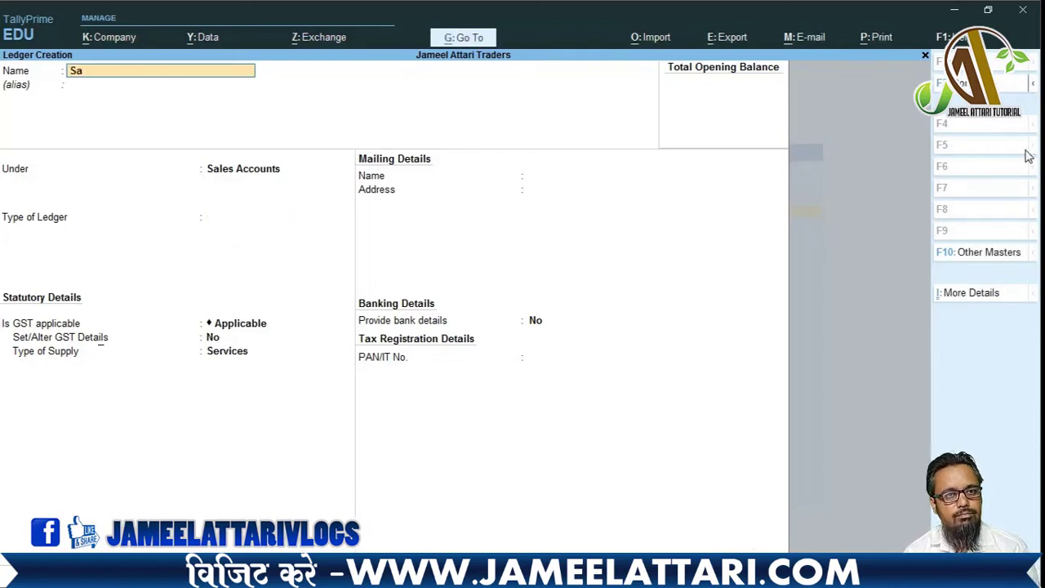
type("les Inter")
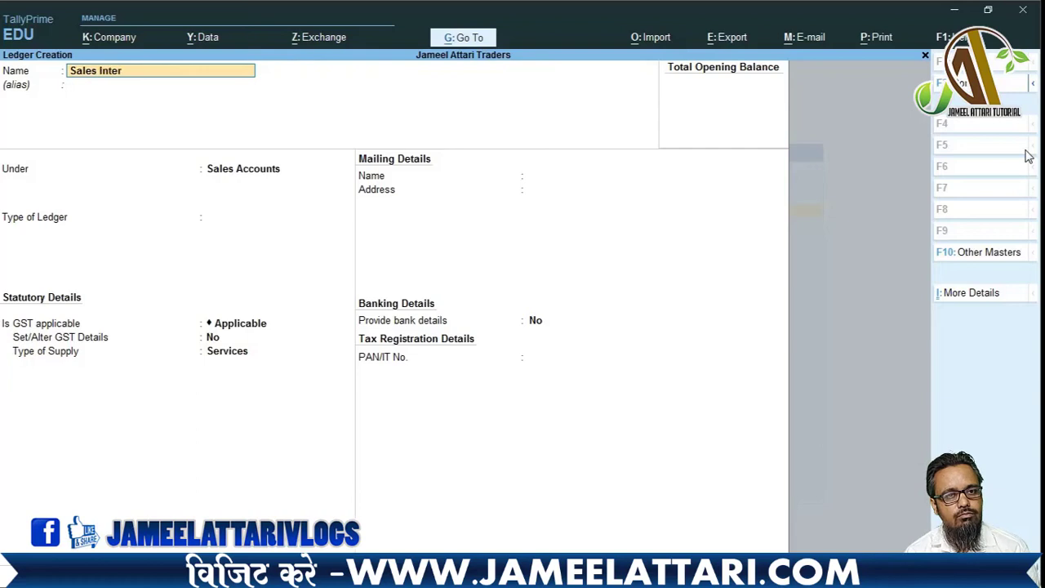
type("state@")
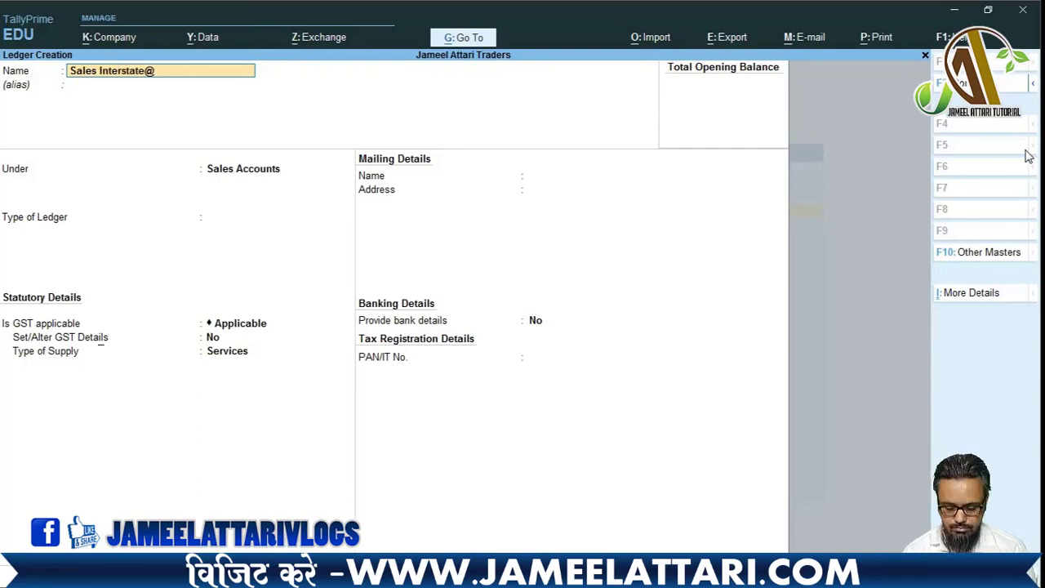
type("5%")
key("Return")
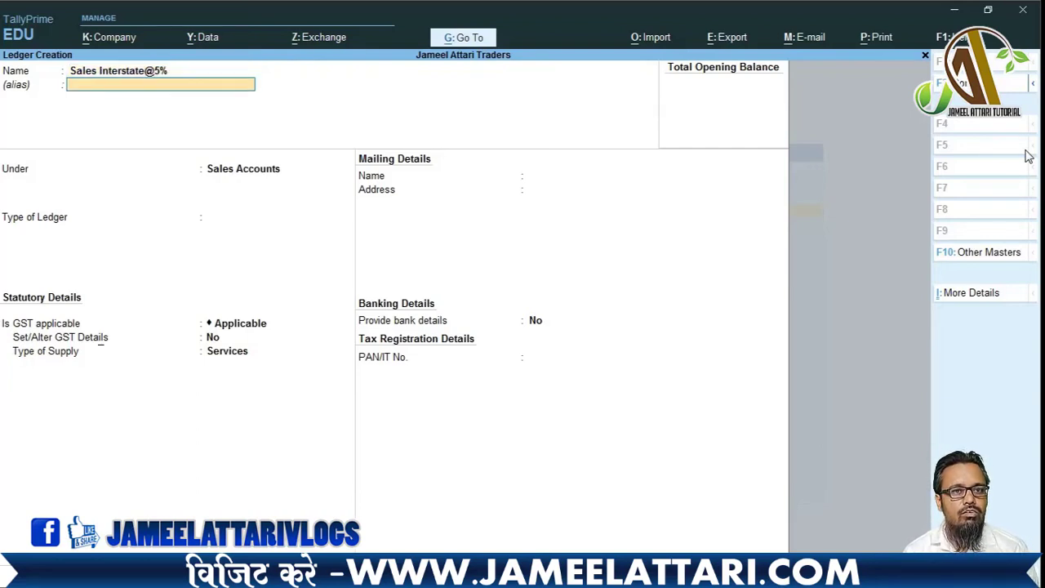
key("Return")
key("Return")
key("BackSpace")
key("Return")
key("Return")
key("Return")
type("y")
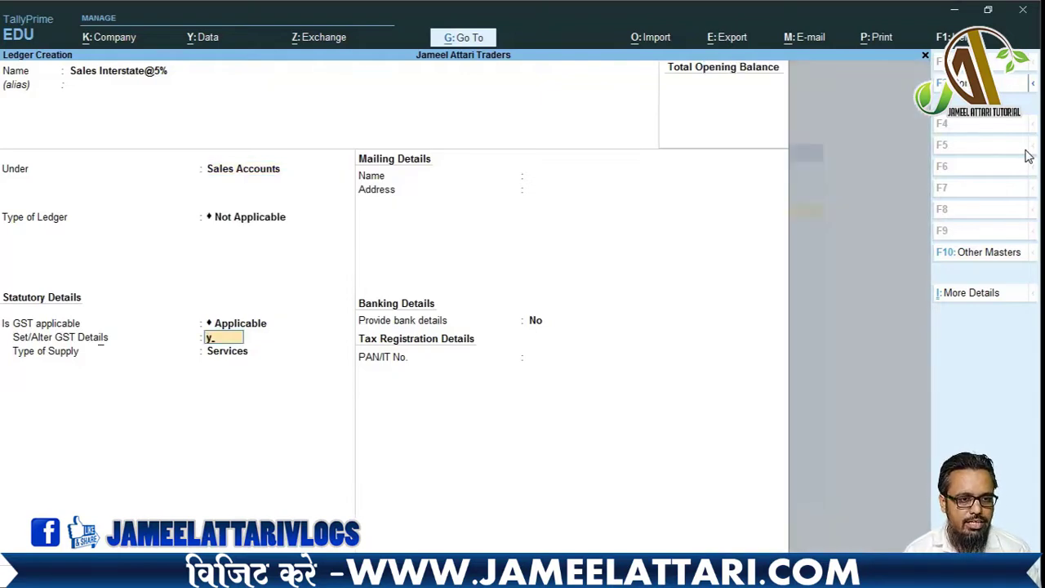
key("Return")
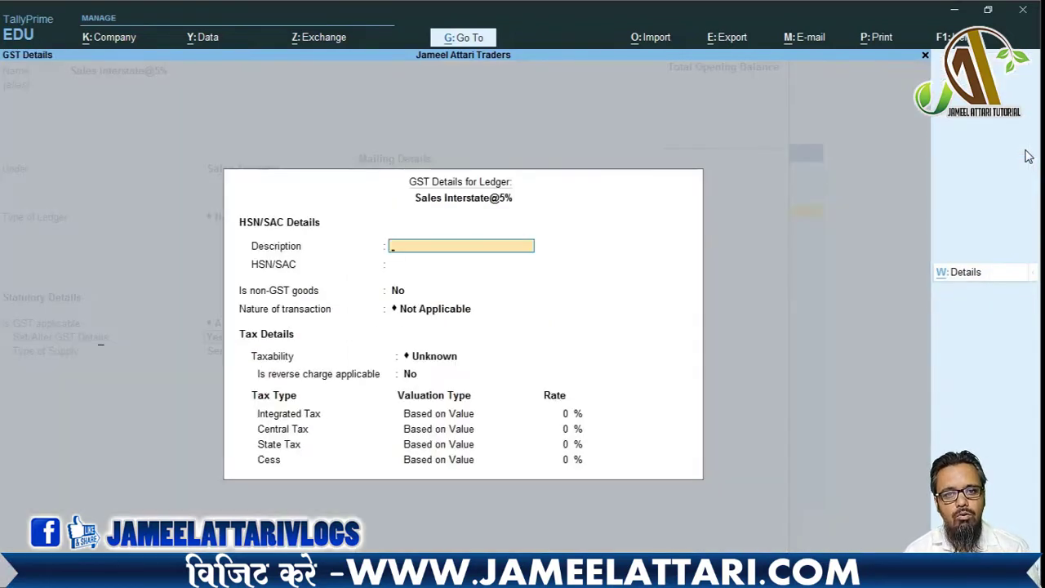
- Set nature Interstate Sales Taxable at 5% integrated tax with Goods supply, and save
key("Return")
key("Return")
key("Return")
type("Intersta")
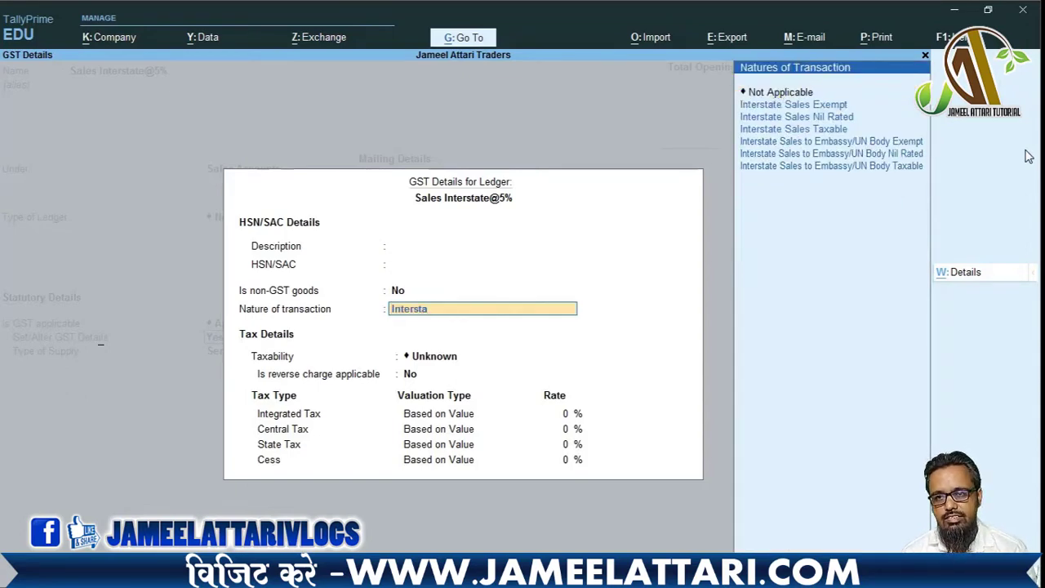
key("Down")
key("Down")
key("Down")
key("Return")
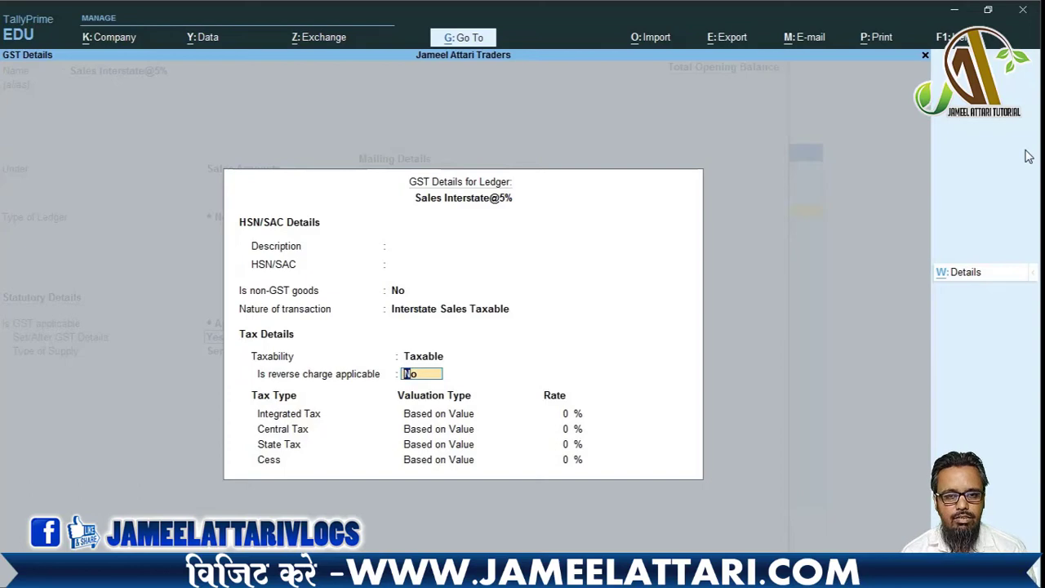
key("Return")
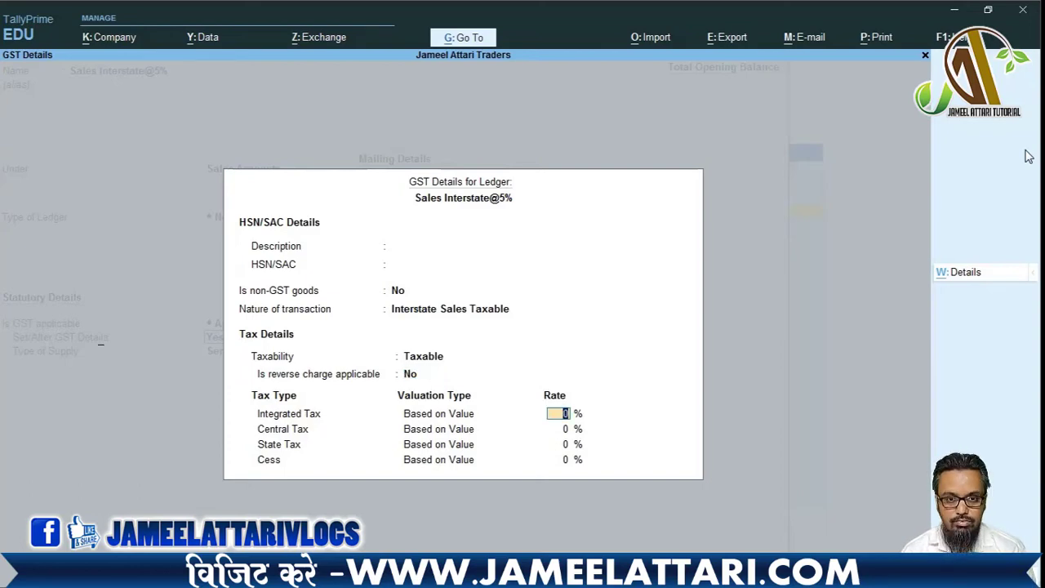
type("5")
key("Return")
key("Return")
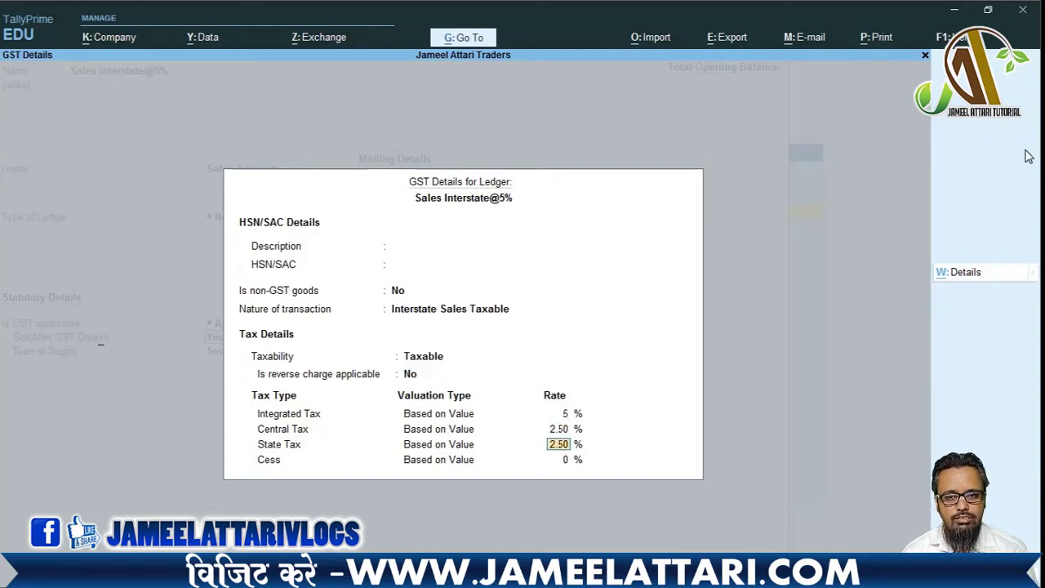
key("Return")
key("Return")
key("Up")
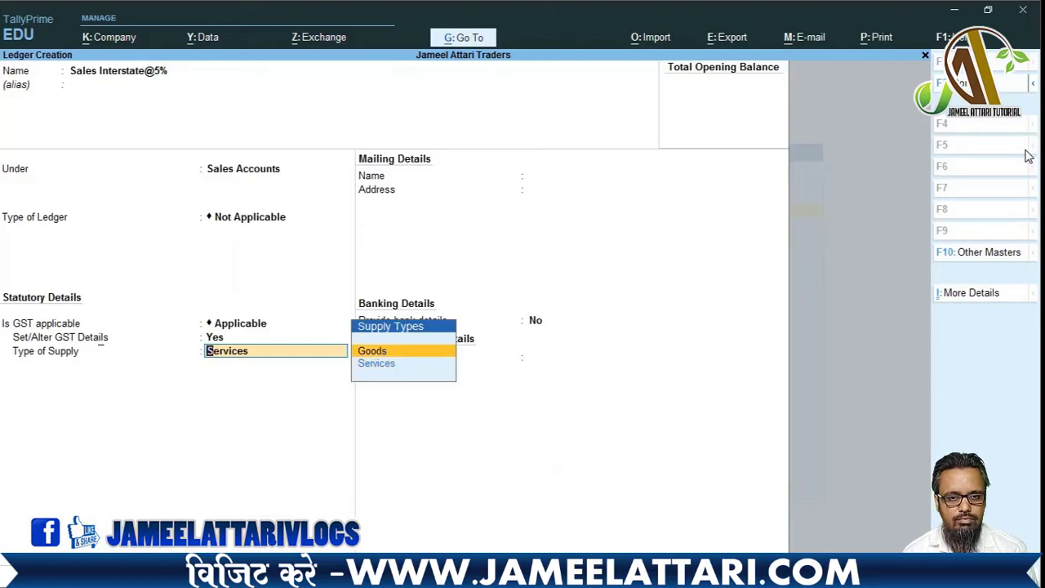
key("Return")
key("Return")
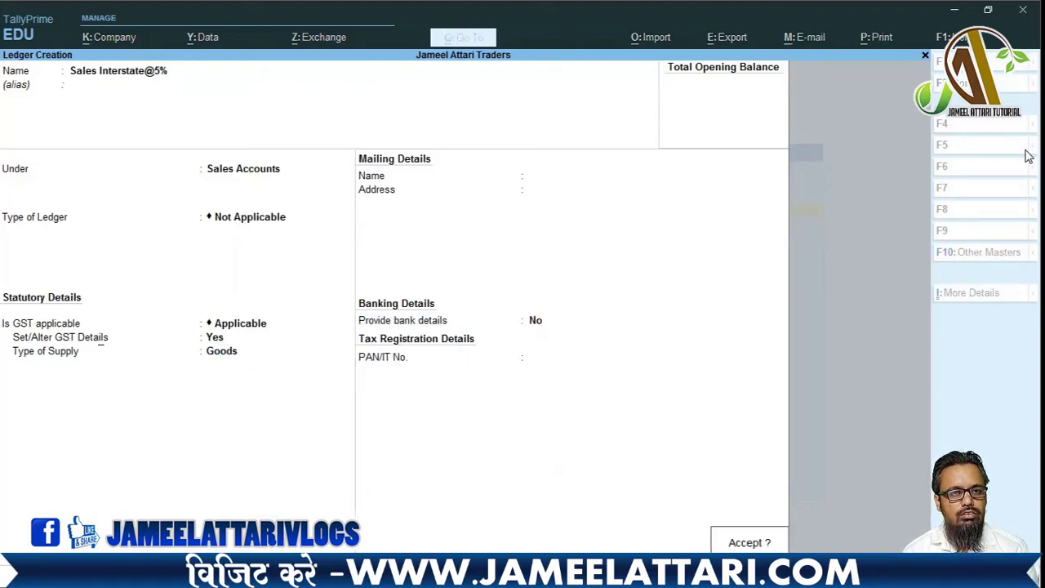
key("Return")
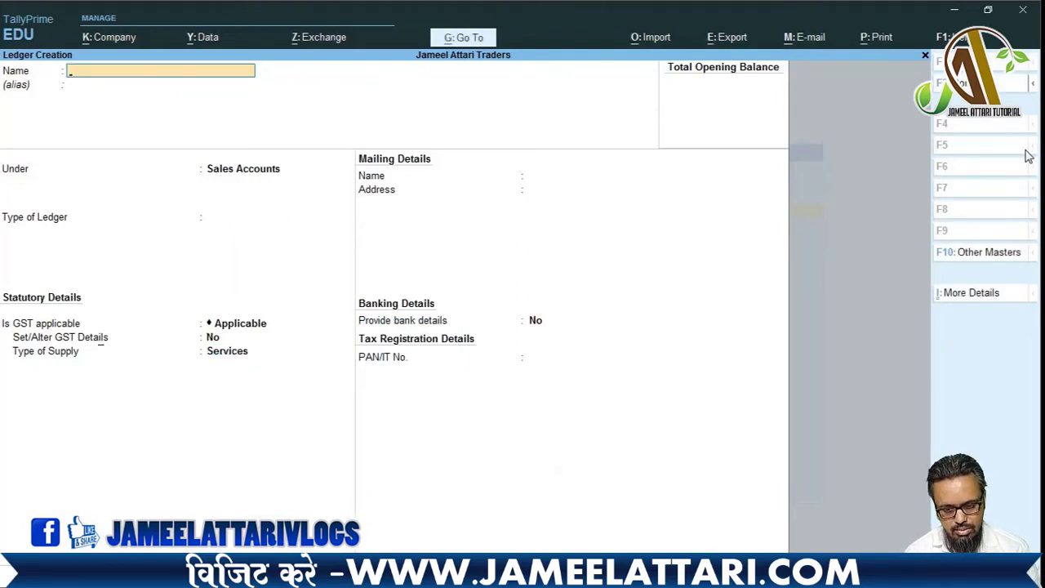
- Name the ledger 'Sales Interstate@12%', fixing typos, and keep it under Sales Accounts
type("Sl")
key("BackSpace")
key("BackSpace")
type("Sl")
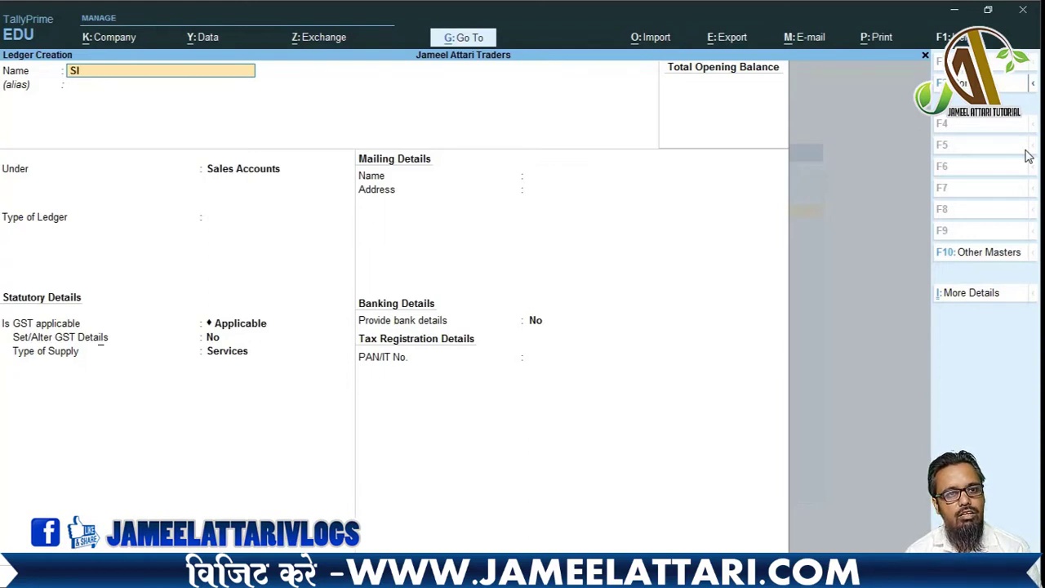
key("BackSpace")
type("ales")
key("BackSpace")
key("BackSpace")
key("BackSpace")
key("BackSpace")
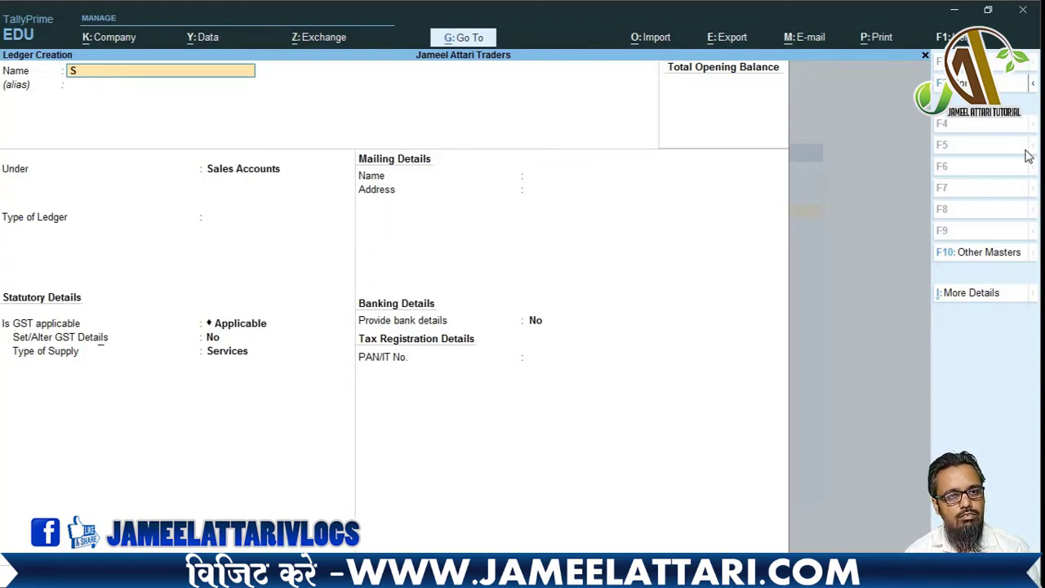
type("ales Interstate")
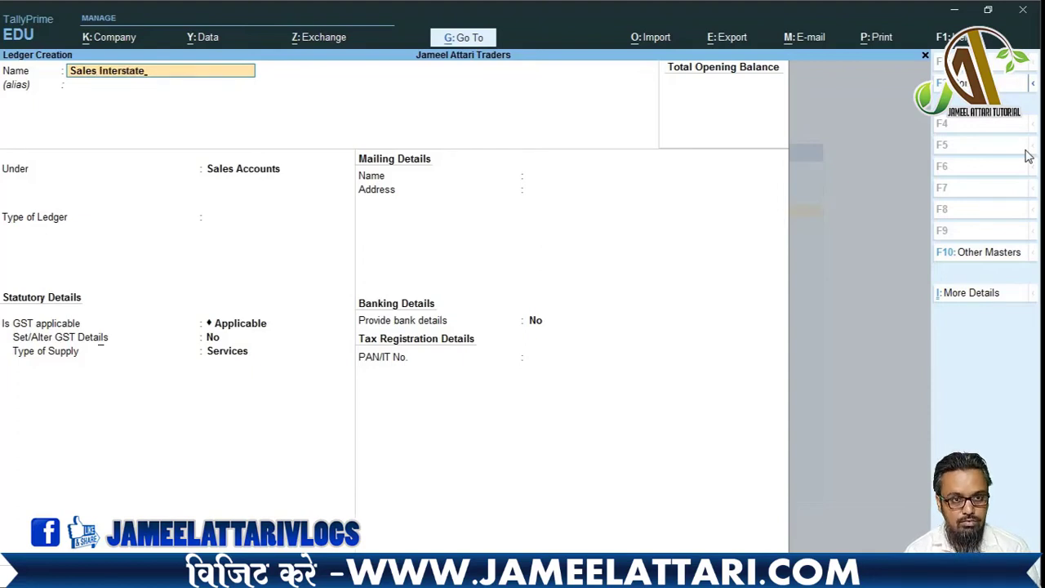
type("@2")
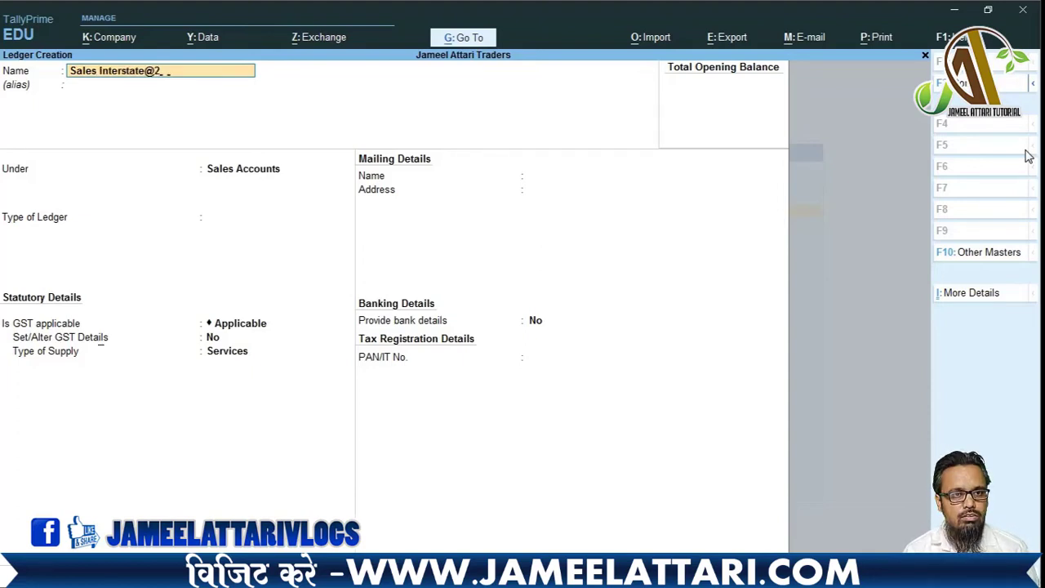
key("BackSpace")
type("12")
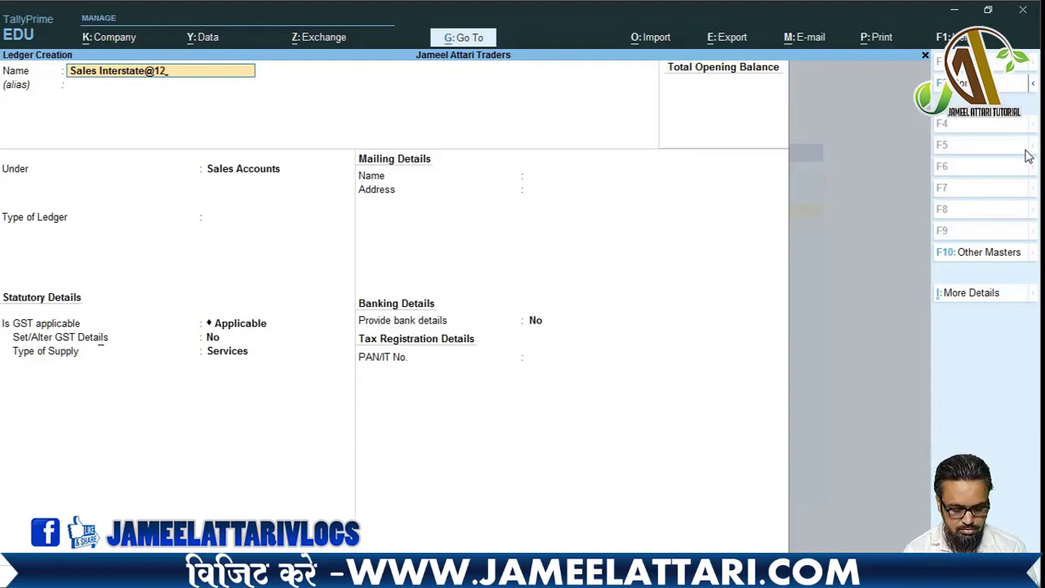
type("%")
key("Return")
key("Return")
key("Return")
key("Return")
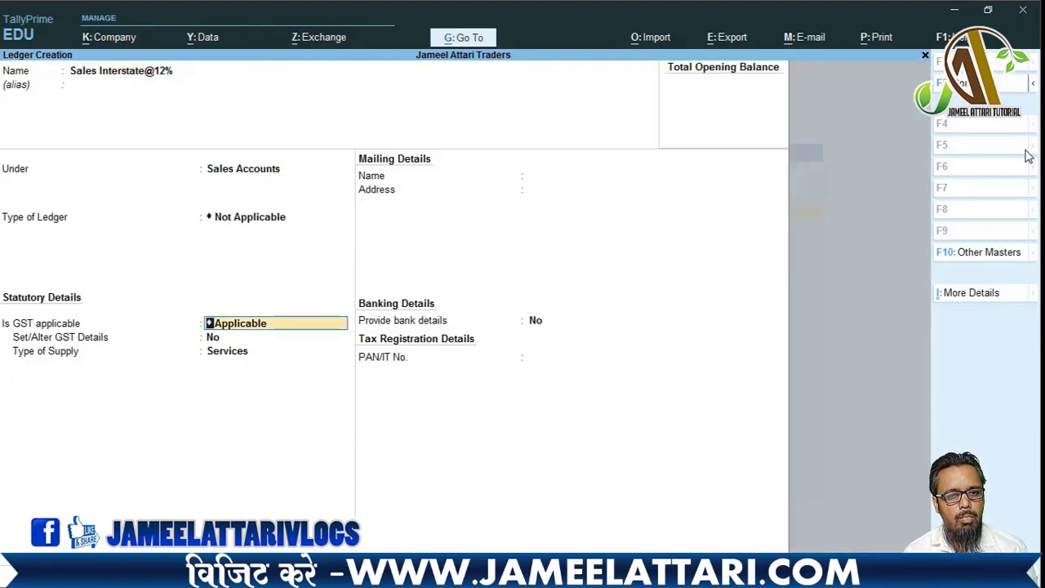
key("Return")
- Enable GST details: Interstate Sales Taxable, 12% integrated tax, Goods supply, then save
key("y")
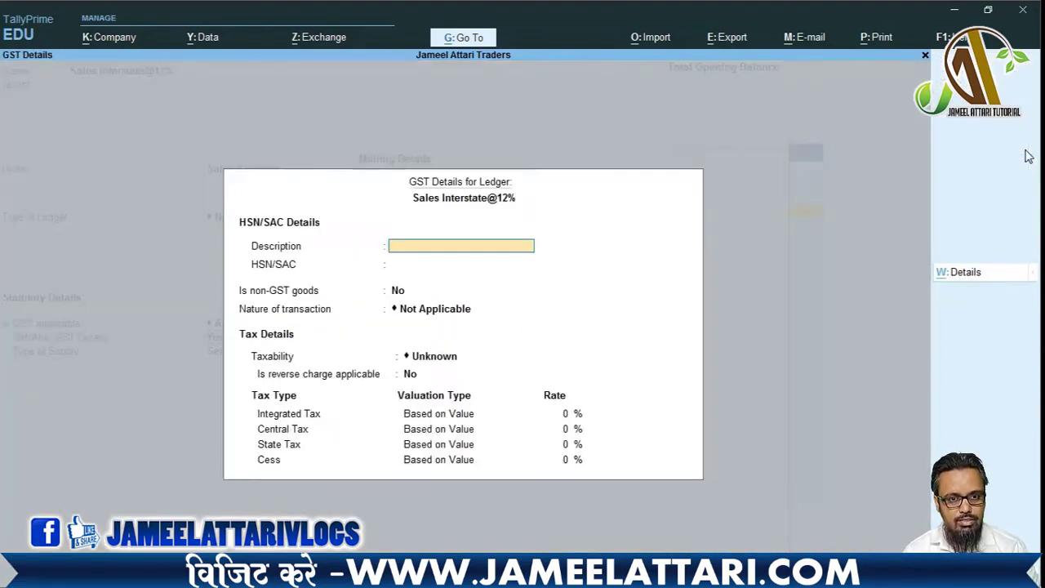
key("Return")
key("Return")
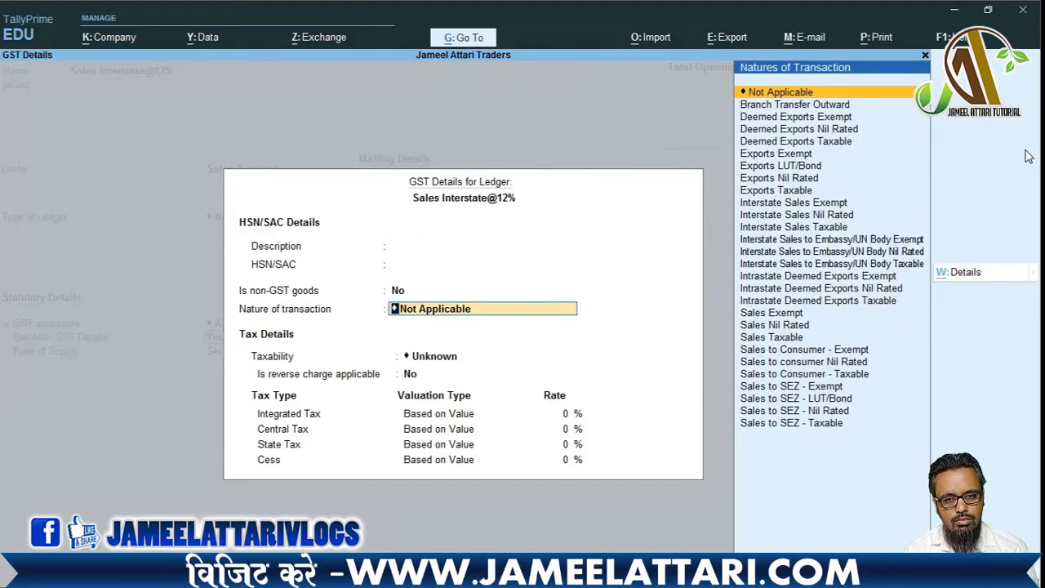
type("interst")
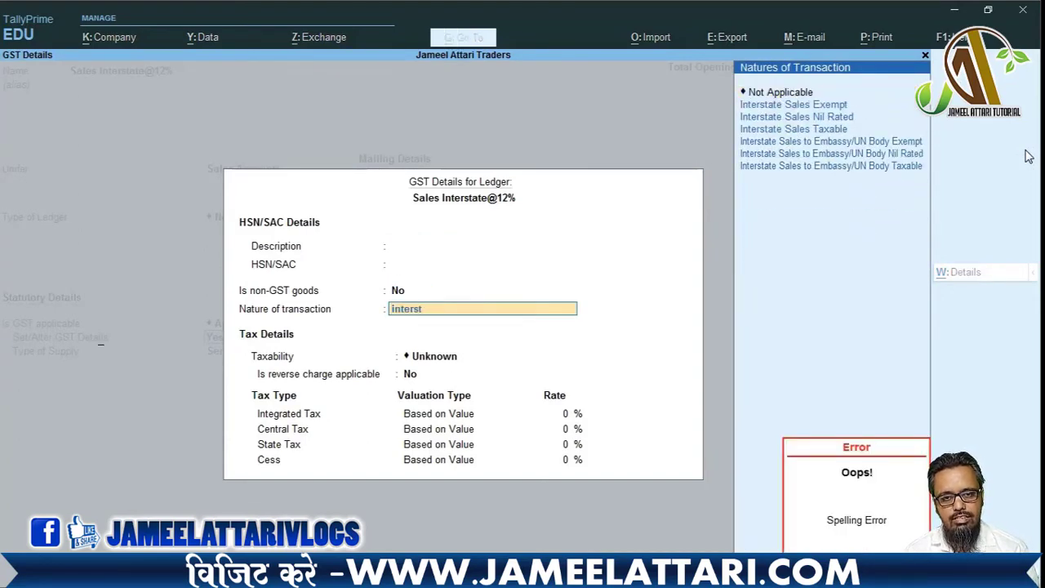
key("Down")
key("Down")
key("Down")
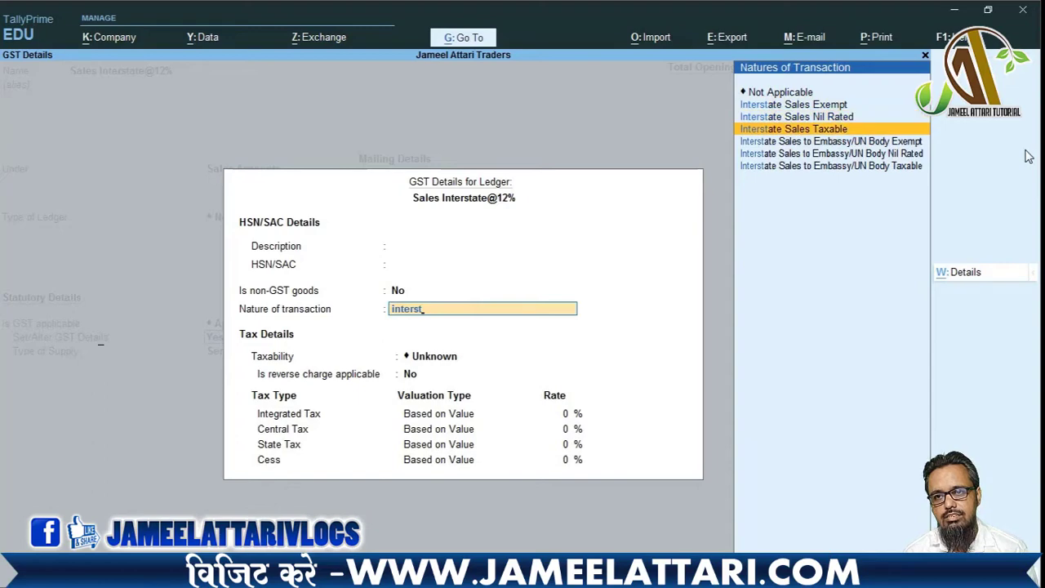
key("Return")
key("Return")
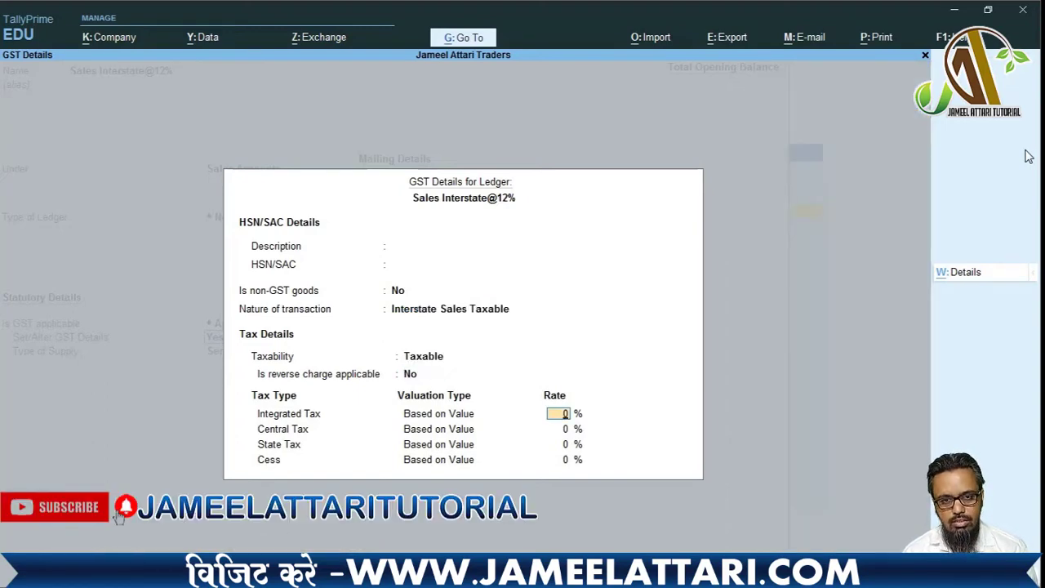
type("12")
key("Return")
key("Return")
key("Return")
key("Return")
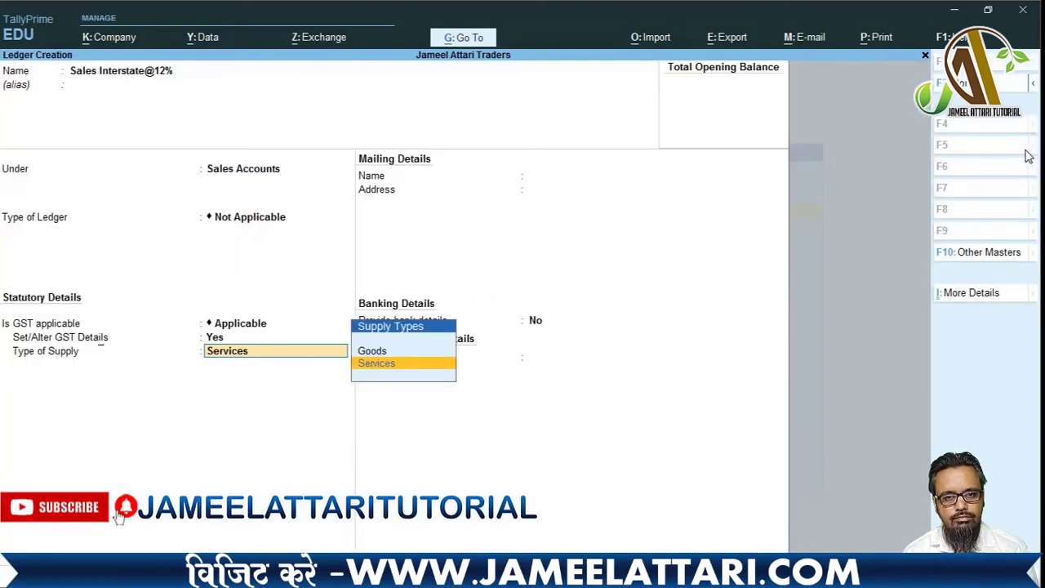
key("Up")
key("Return")
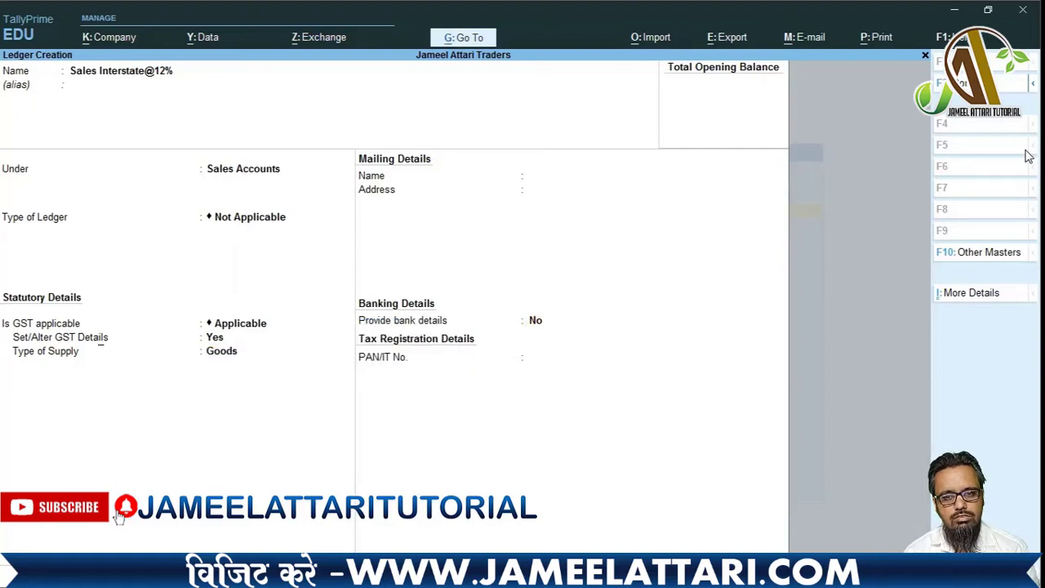
key("Return")
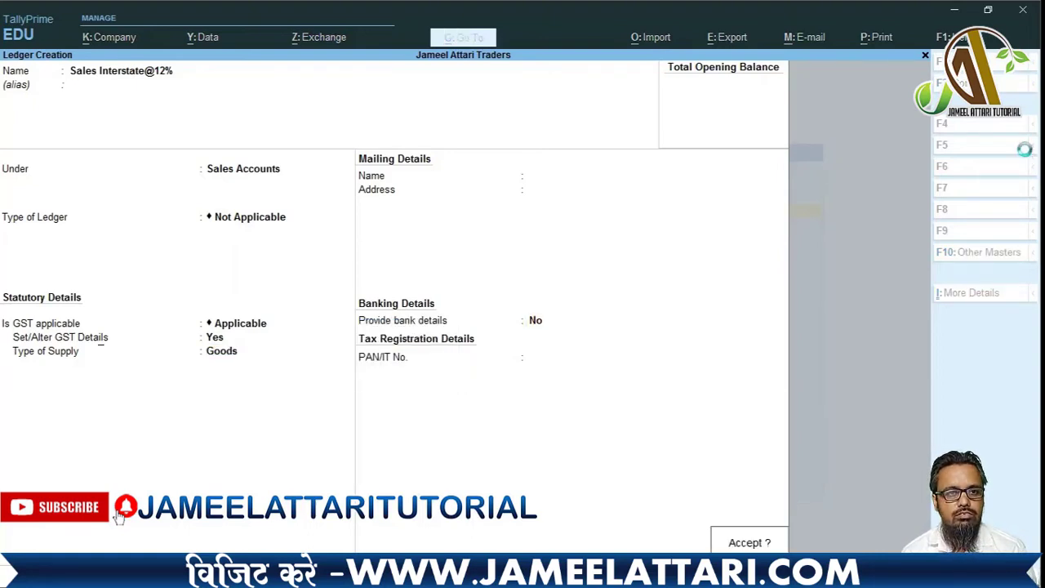
key("Return")
- Name the ledger 'Sales Interstate 18%' and keep its type as Not Applicable
type("S")
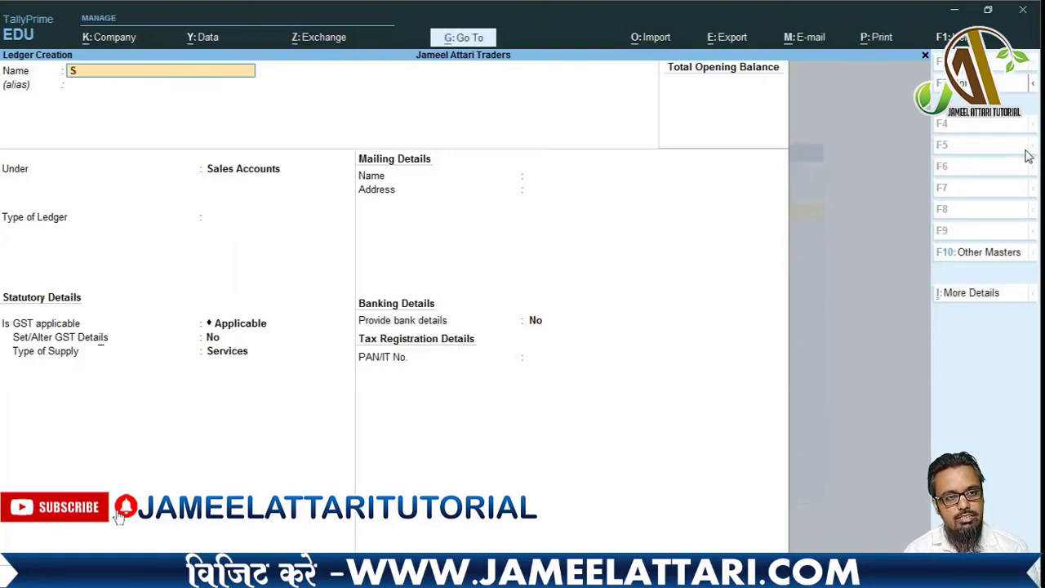
type("ales Interstate")
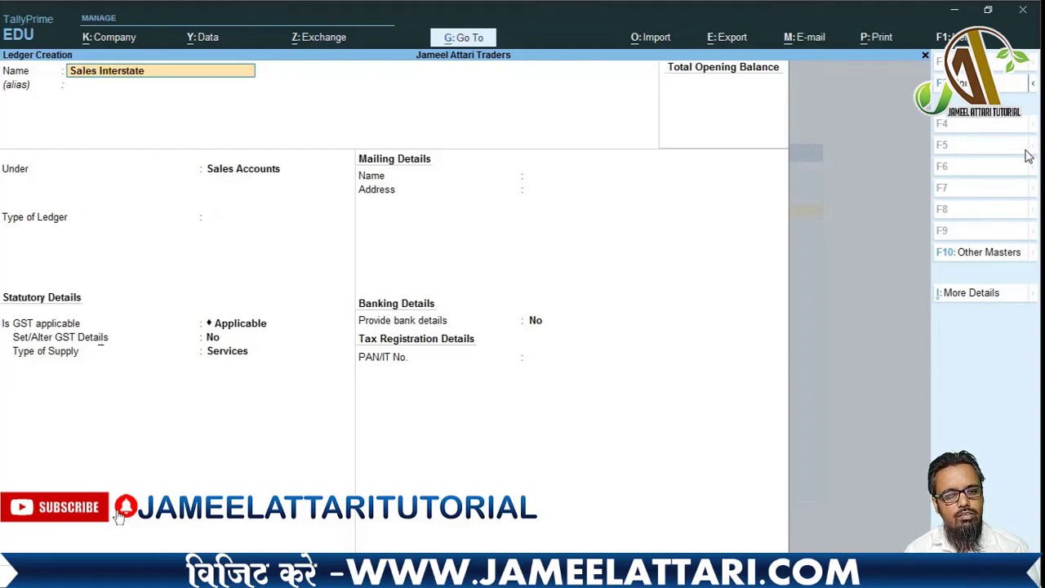
type(" 18@")
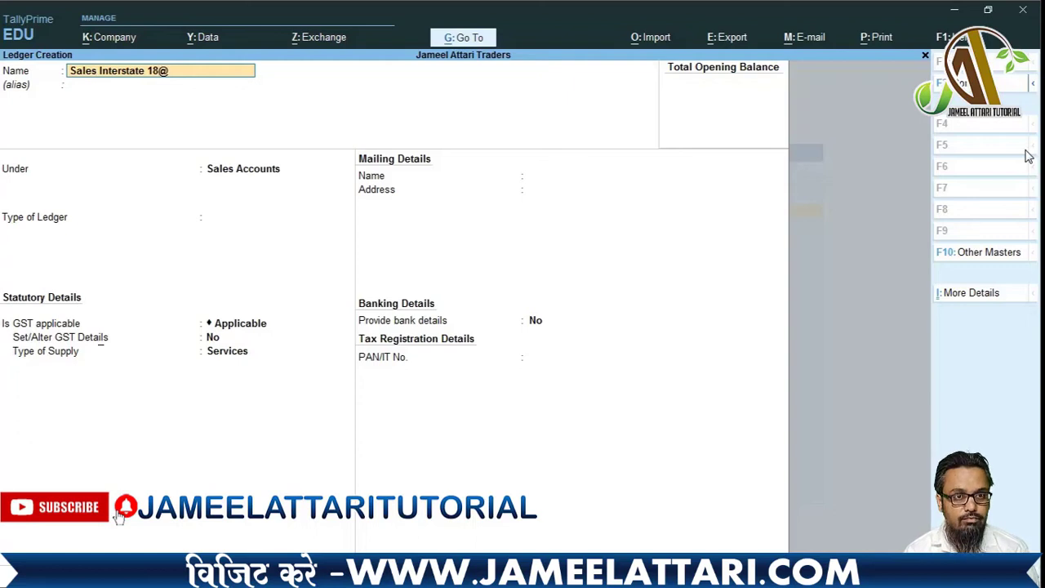
key("BackSpace")
type("%")
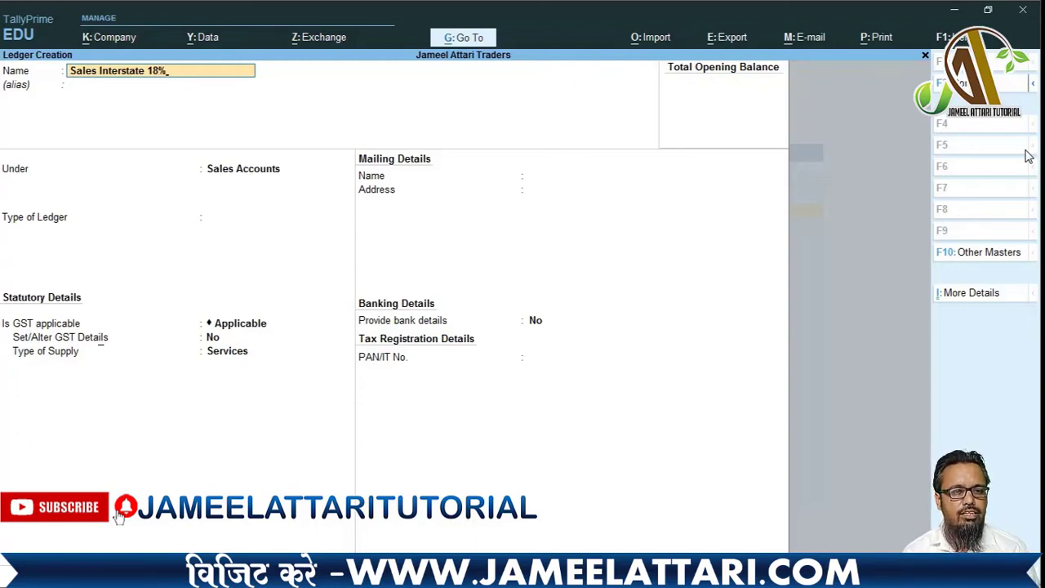
key("Return")
key("Return")
key("Return")
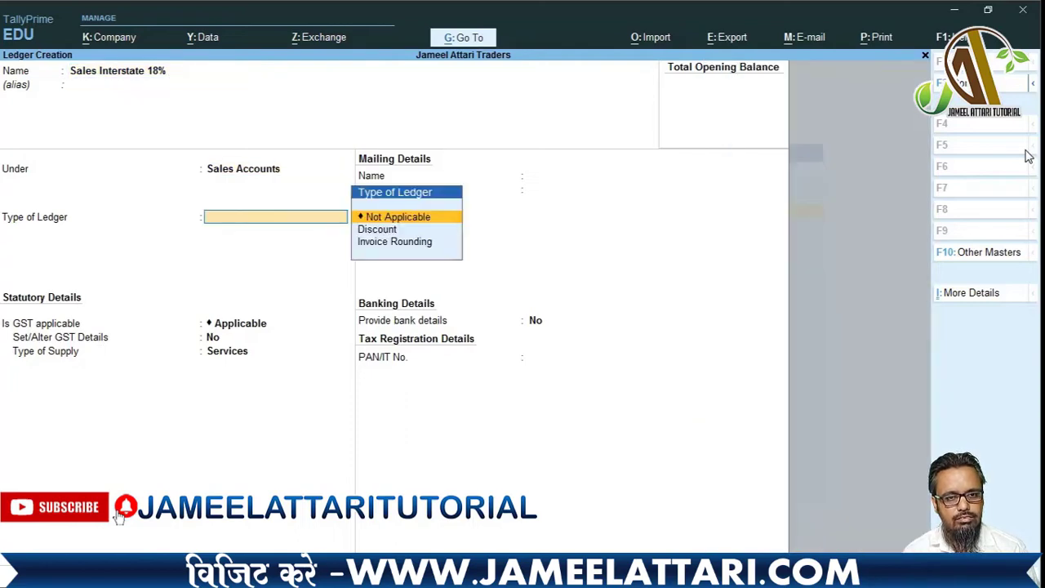
key("Return")
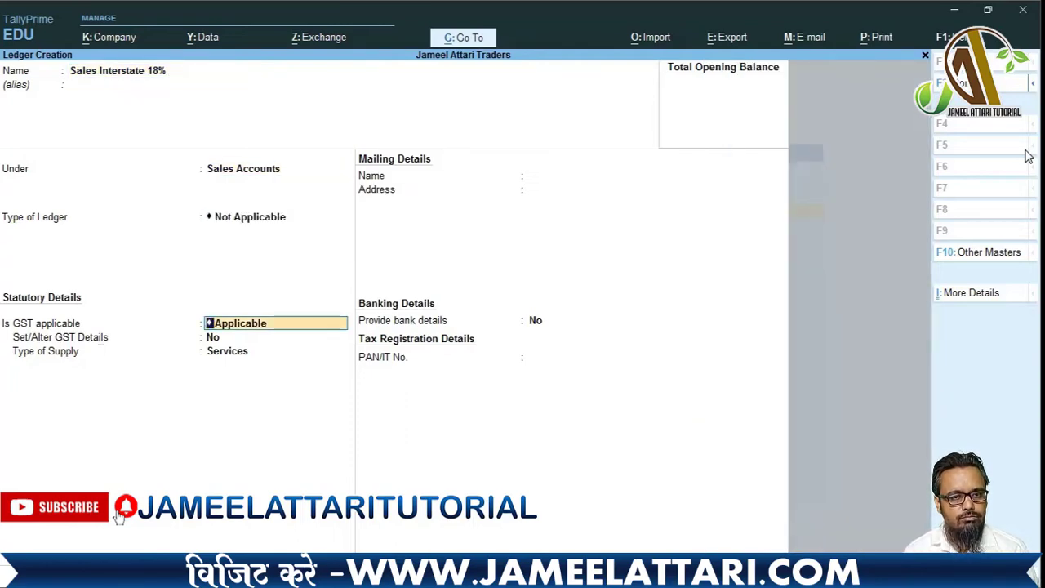
- Set GST details to Interstate Sales Taxable at 18% integrated tax, supply type Goods
key("Return")
type("y")
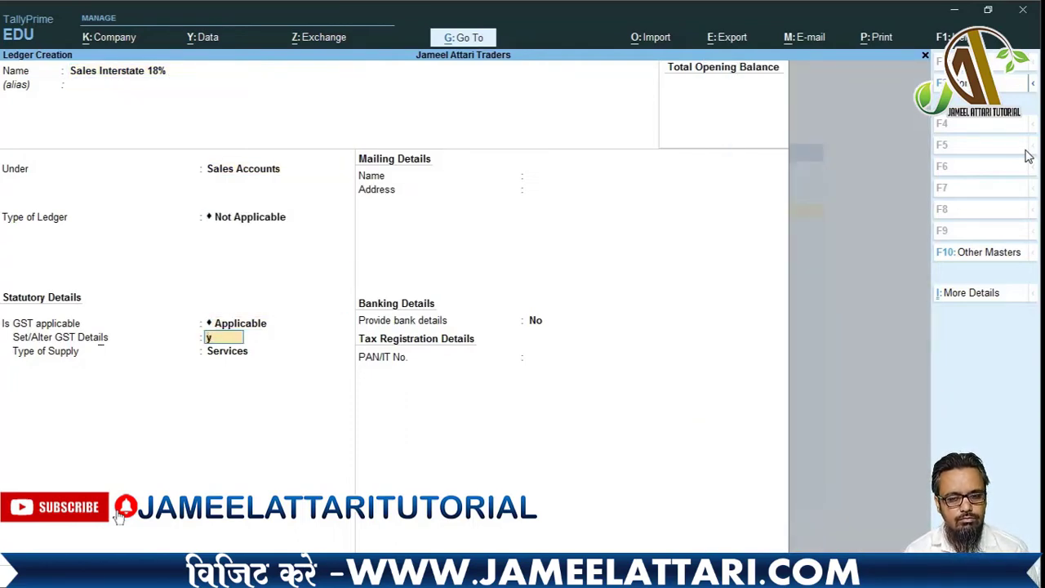
key("Return")
key("Return")
key("Return")
key("Return")
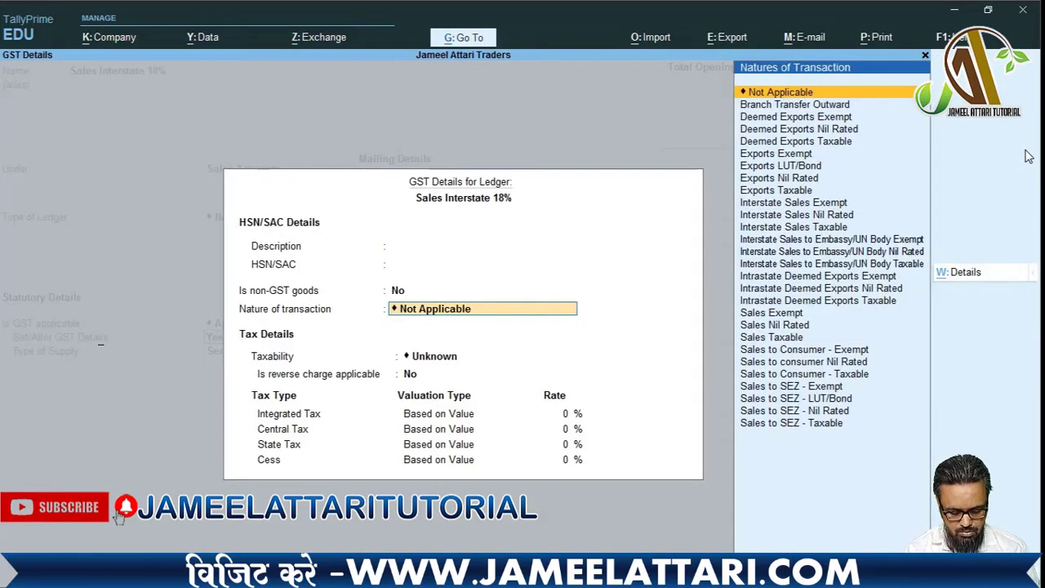
type("Inters")
key("Down")
key("Down")
key("Down")
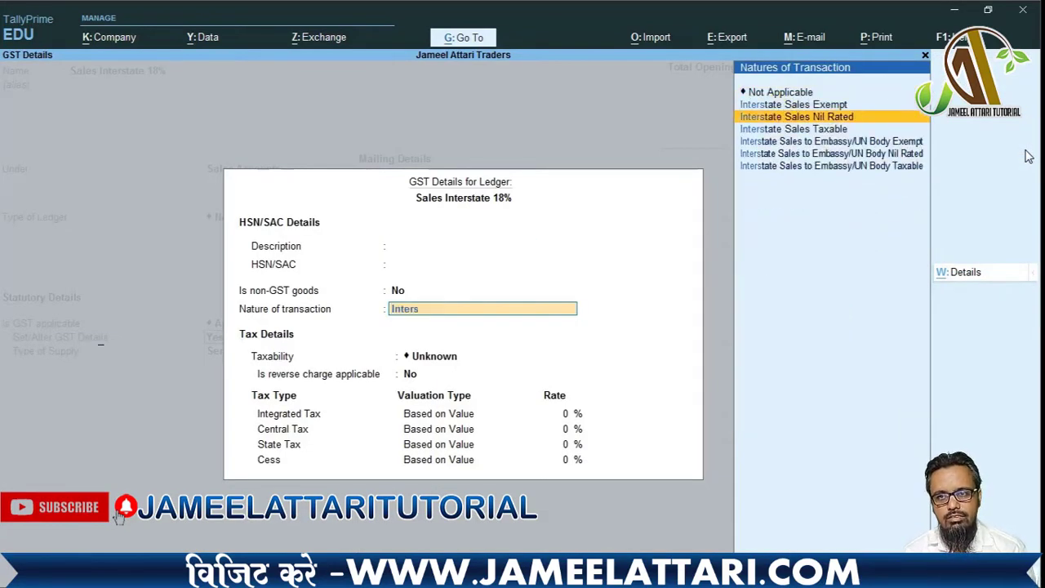
key("Return")
key("Return")
type("18")
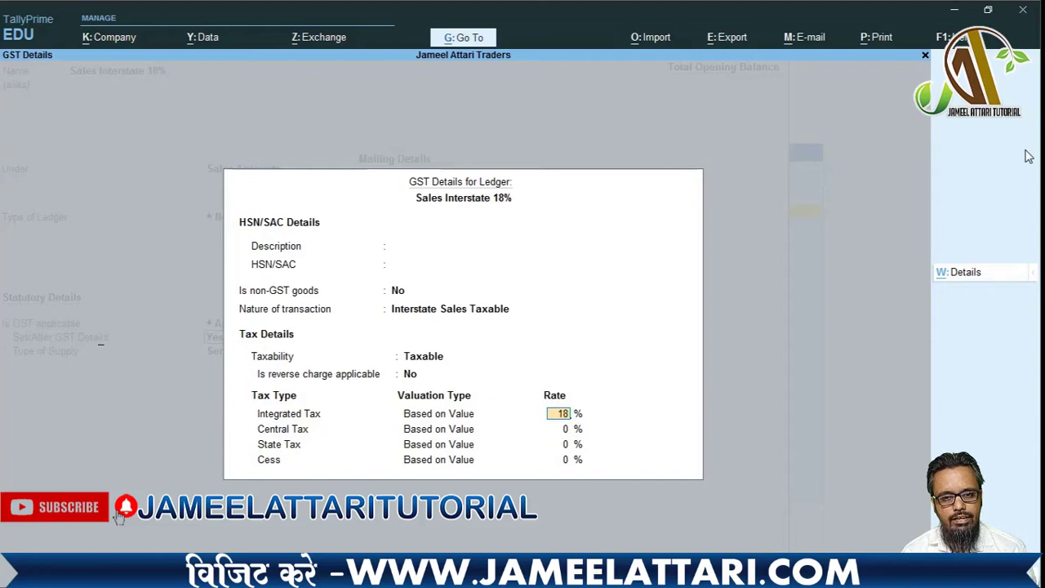
key("Return")
key("Return")
key("Return")
key("Return")
key("Up")
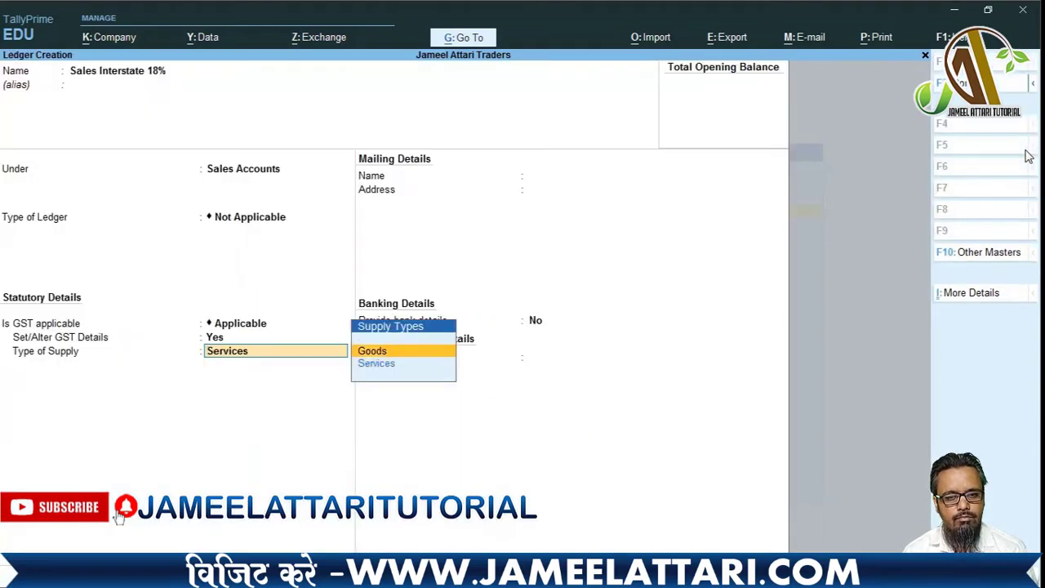
key("Return")
key("Return")
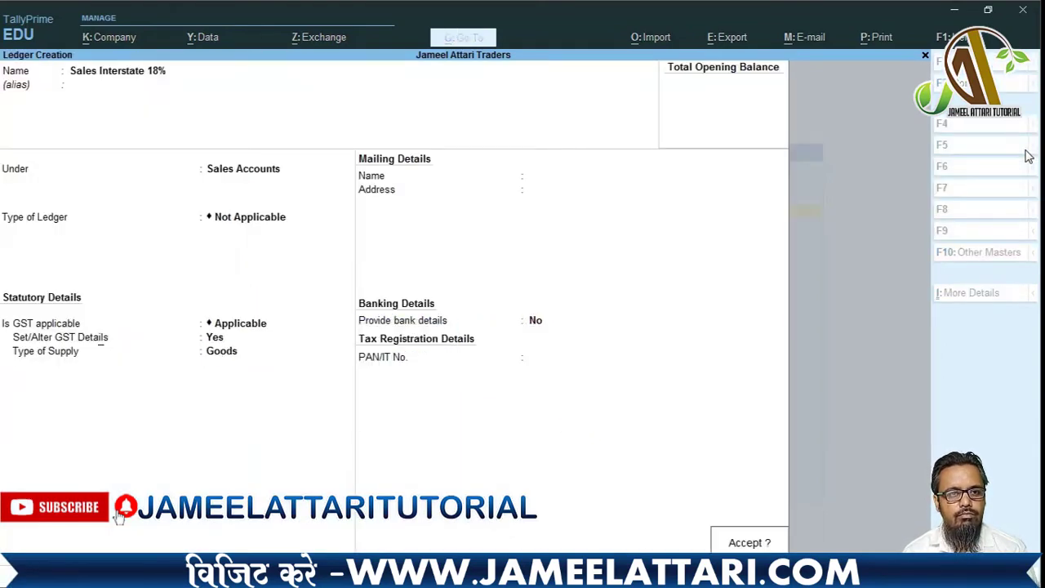
key("Return")
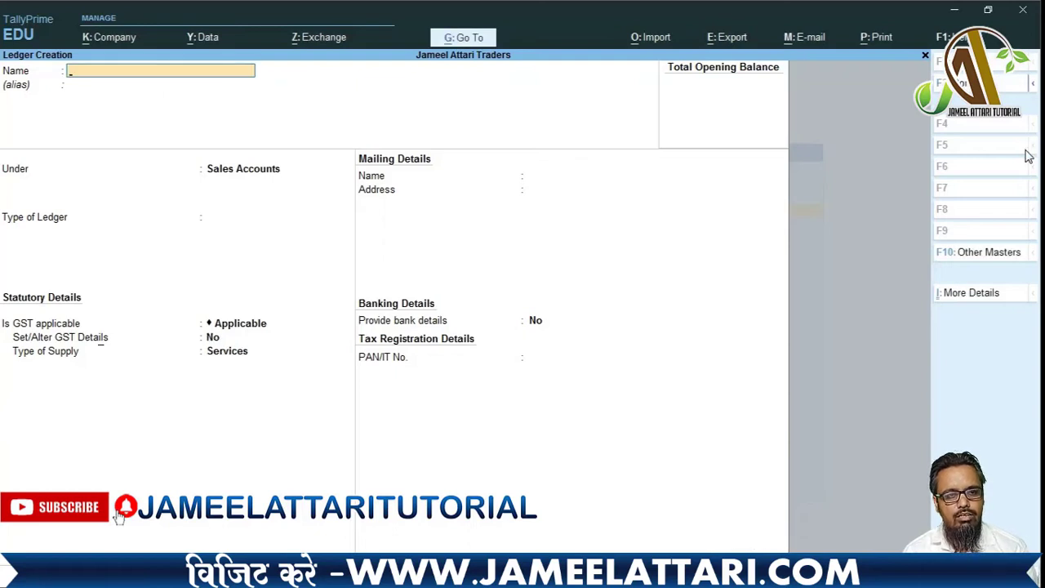
type("Sales")
key("BackSpace")
key("BackSpace")
key("BackSpace")
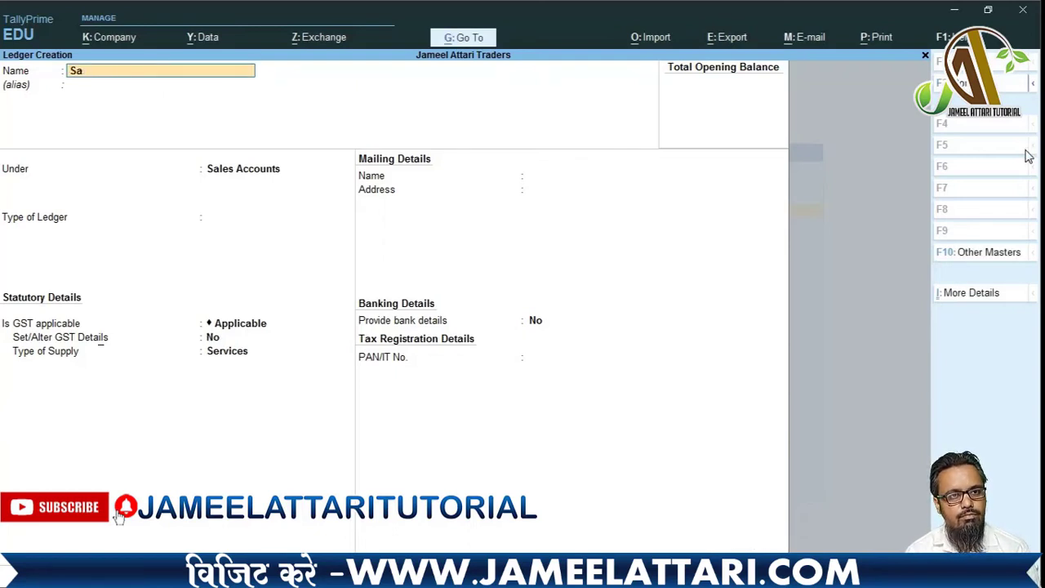
key("BackSpace")
type("ales")
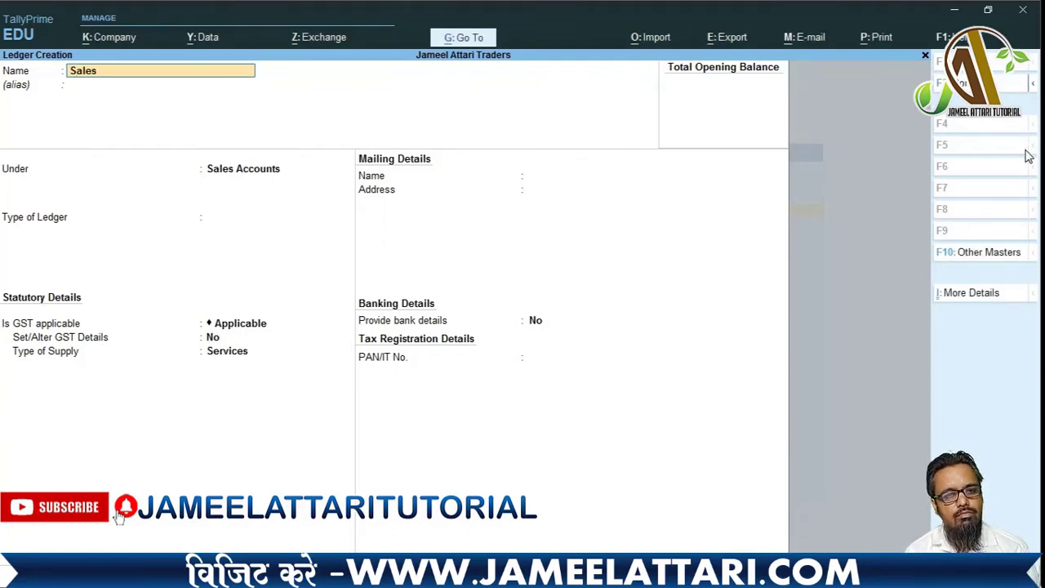
type(" Interstate")
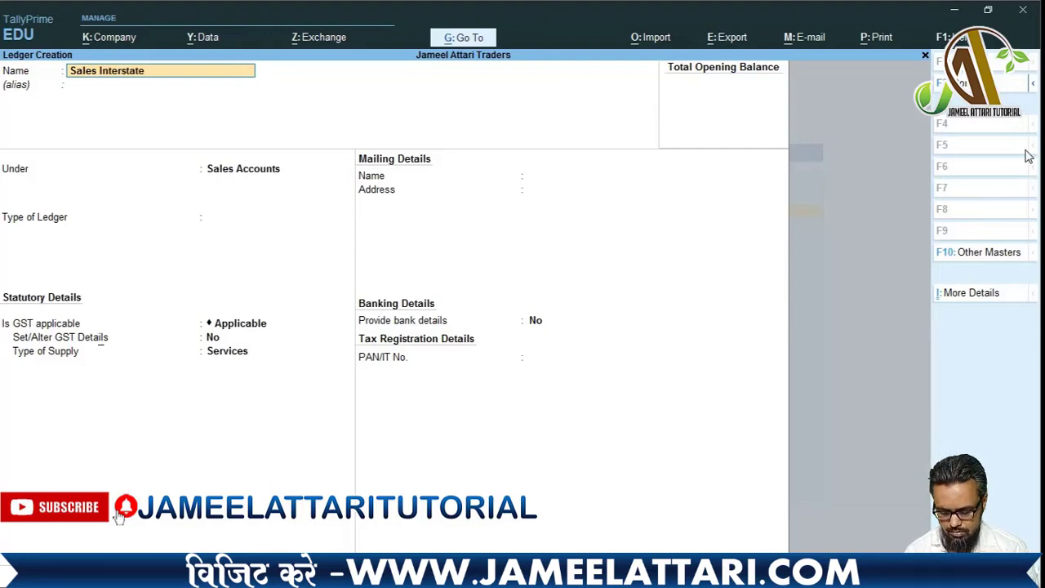
type("20")
key("BackSpace")
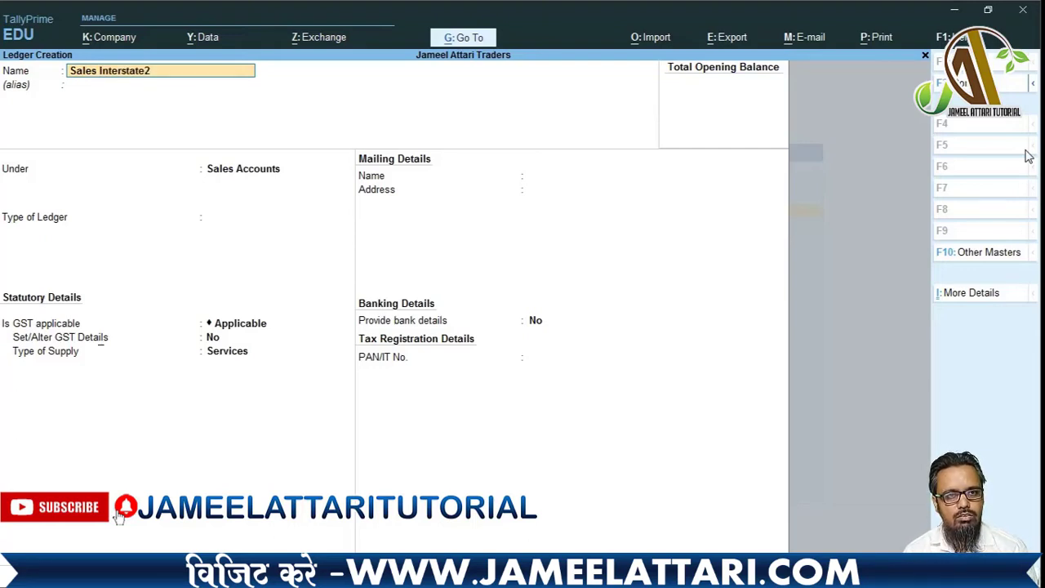
key("BackSpace")
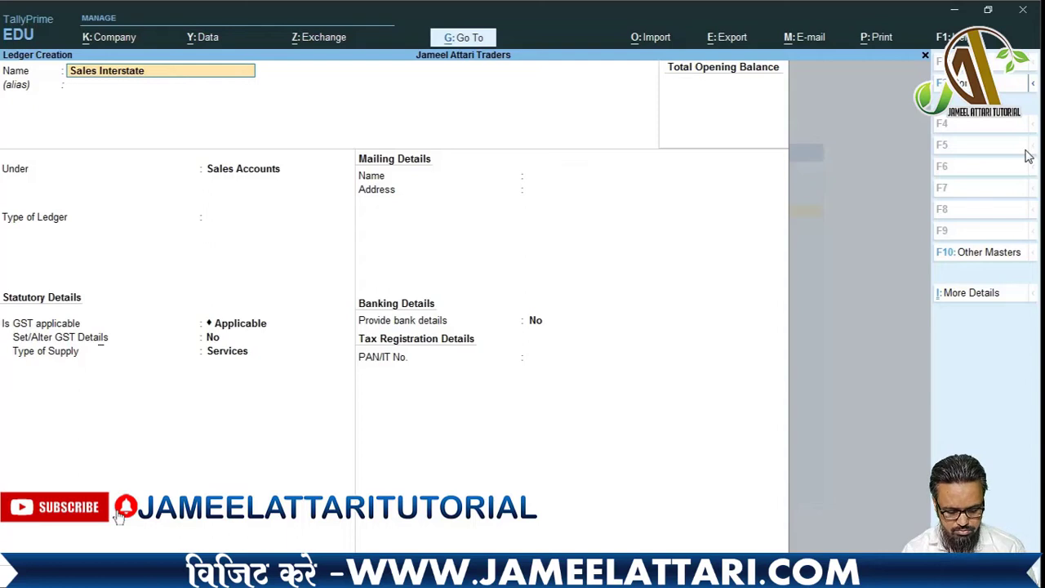
type("@28")
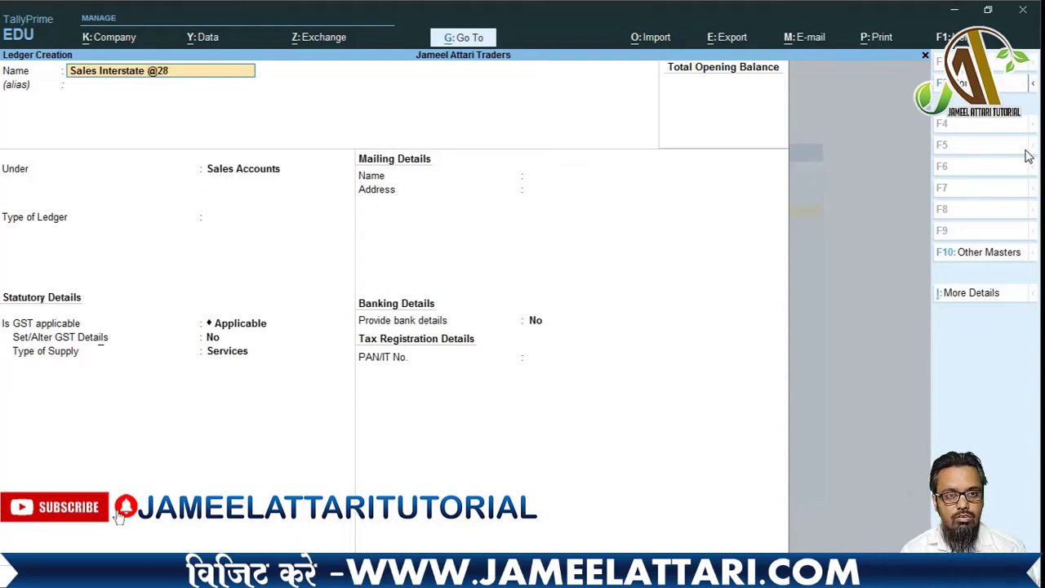
type("%")
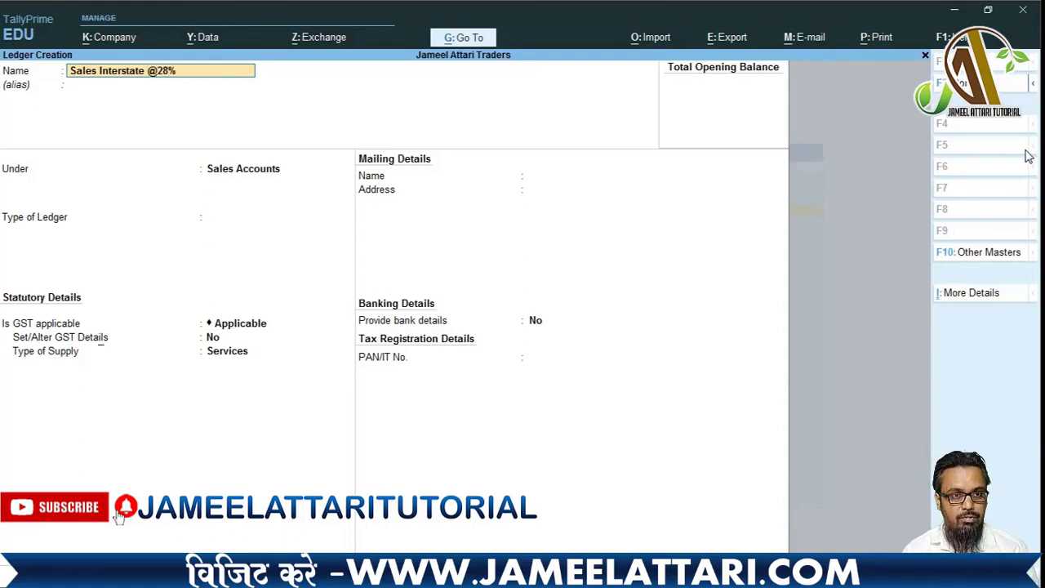
key("Return")
key("Return")
key("Return")
key("Return")
key("Return")
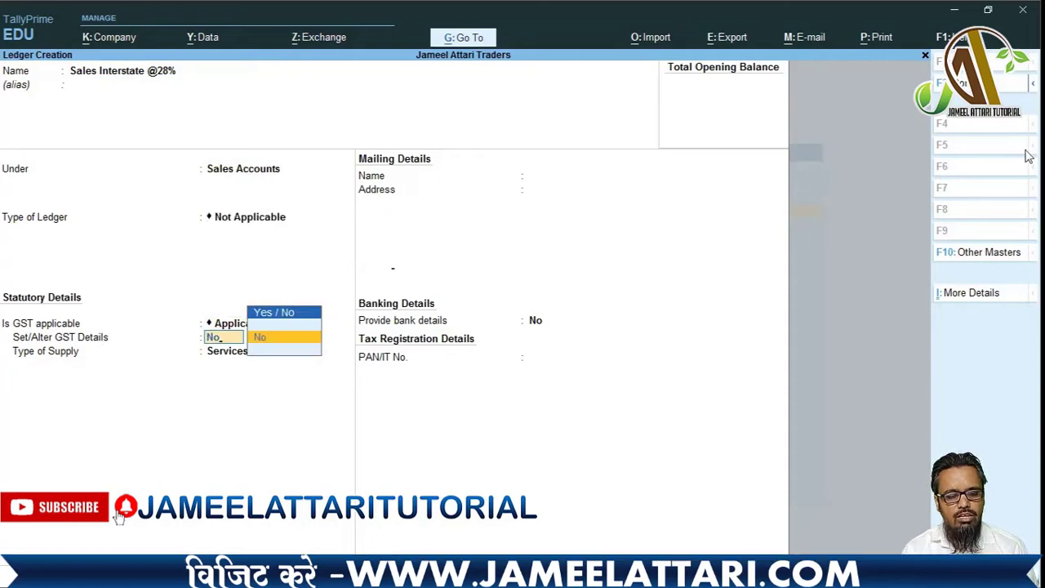
- Enable GST details with nature Interstate Sales Taxable and 28% integrated tax
key("y")
key("Return")
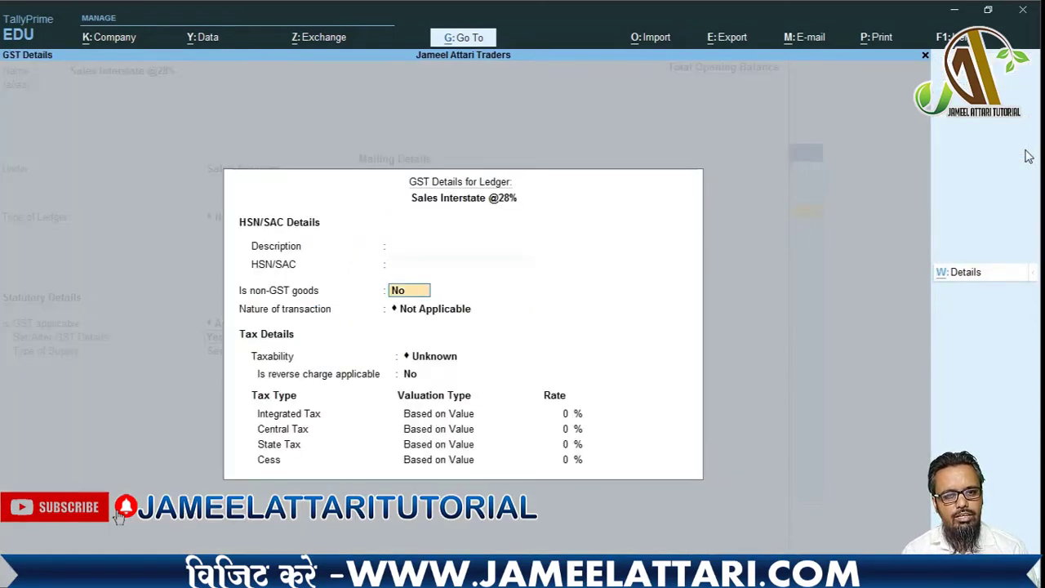
key("Return")
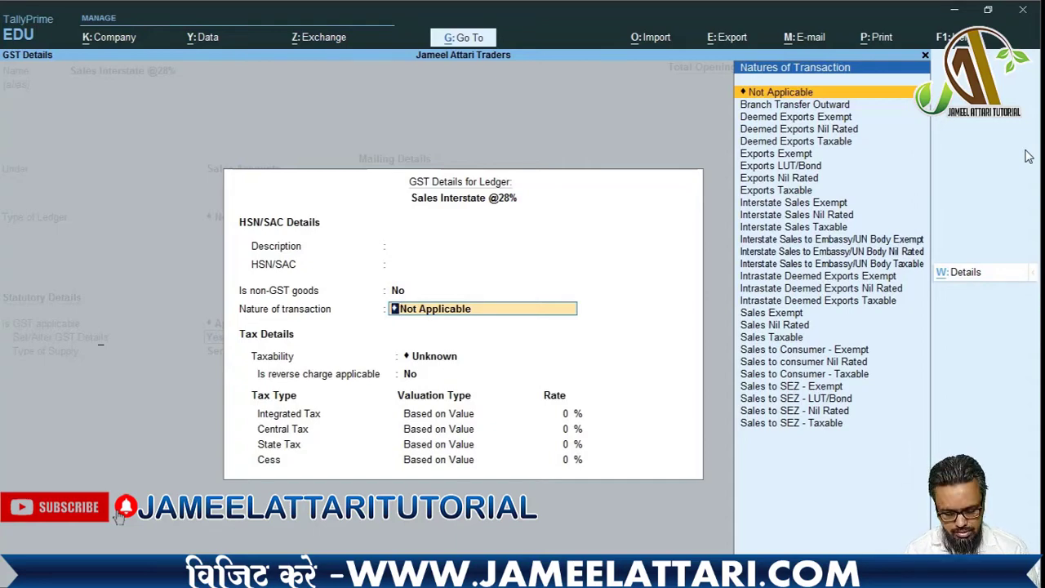
type("Inter")
key("Down")
key("Down")
key("Down")
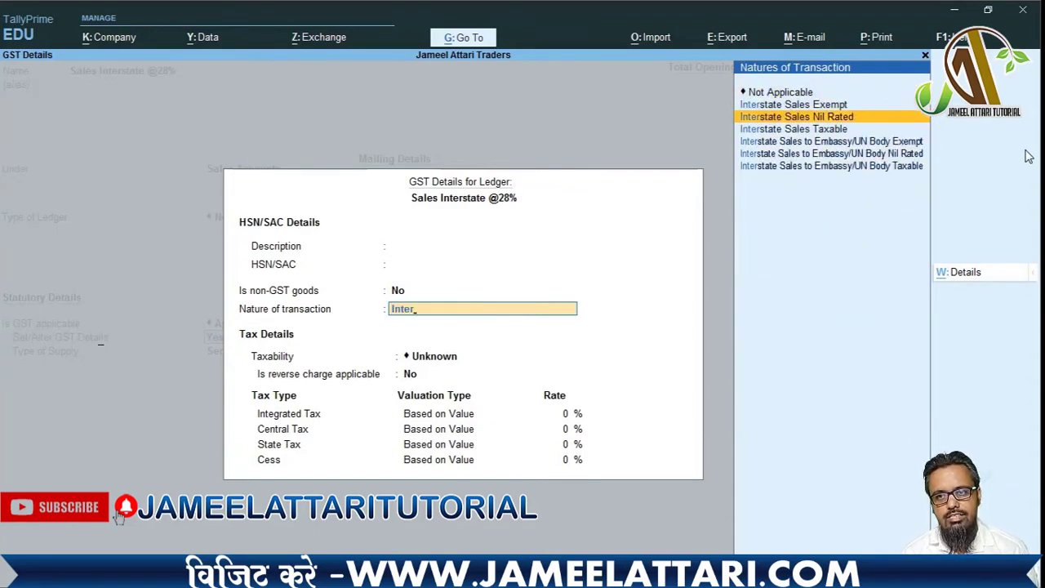
key("Return")
key("Return")
type("28")
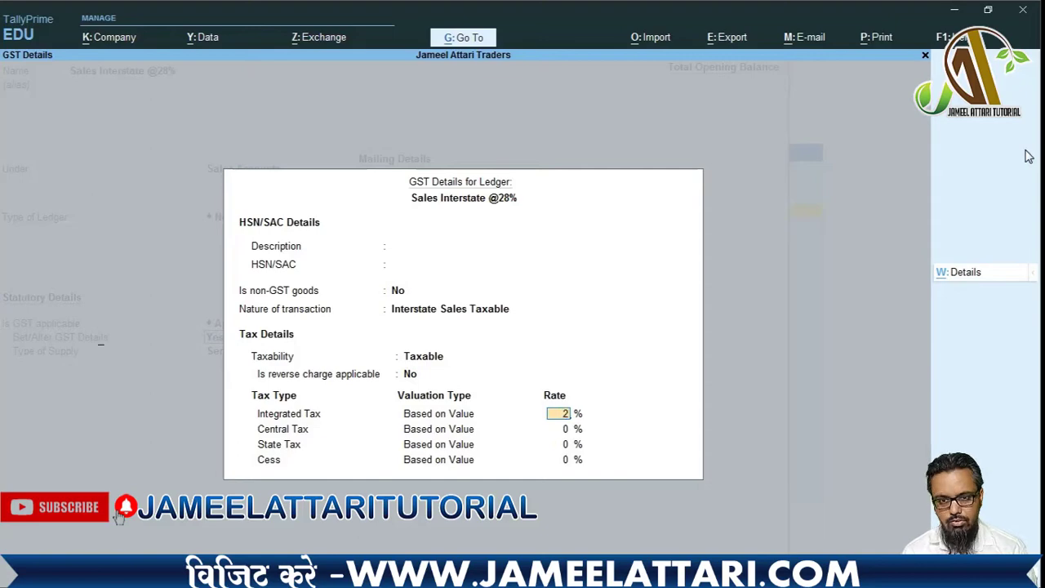
key("Return")
key("Return")
key("Return")
key("Return")
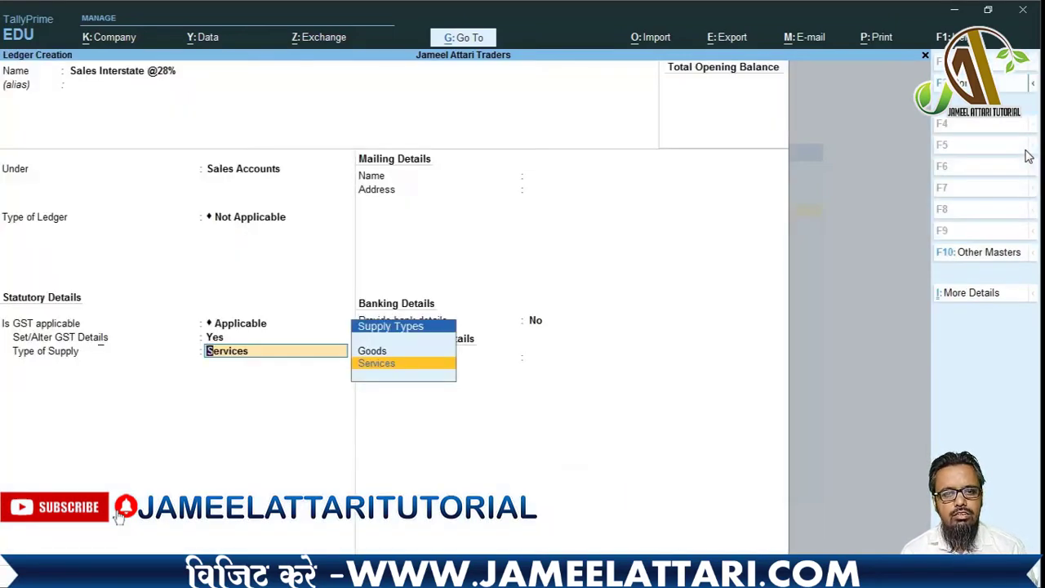
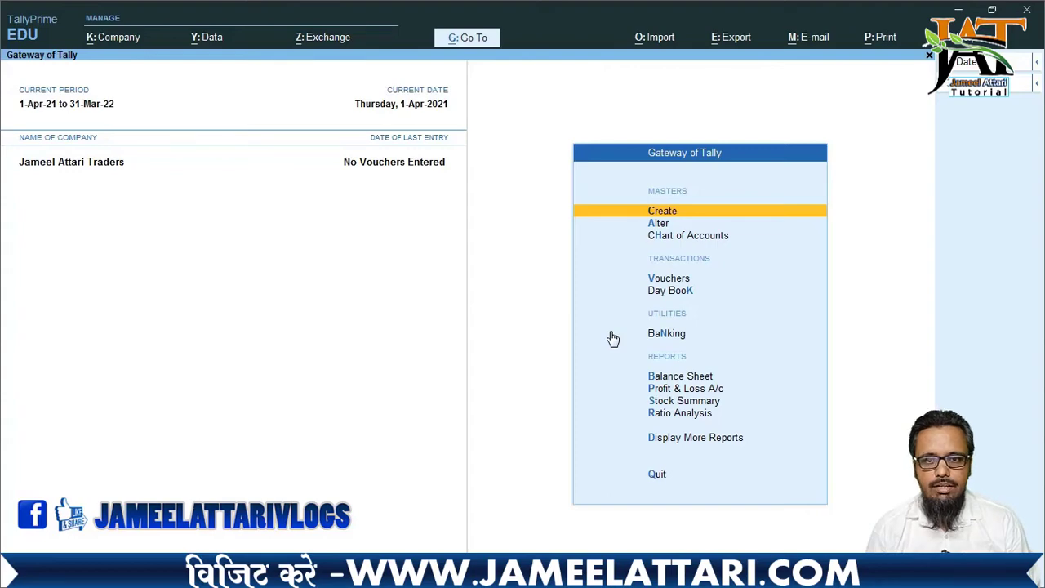
- Open a new ledger creation form from the Create masters list
key("Up")
key("Down")
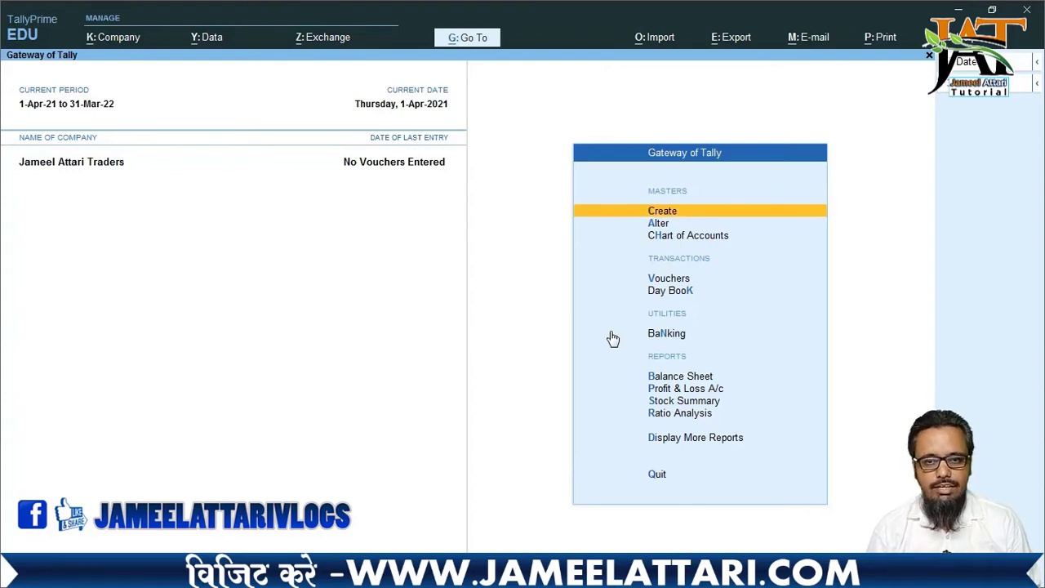
key("Return")
key("Down")
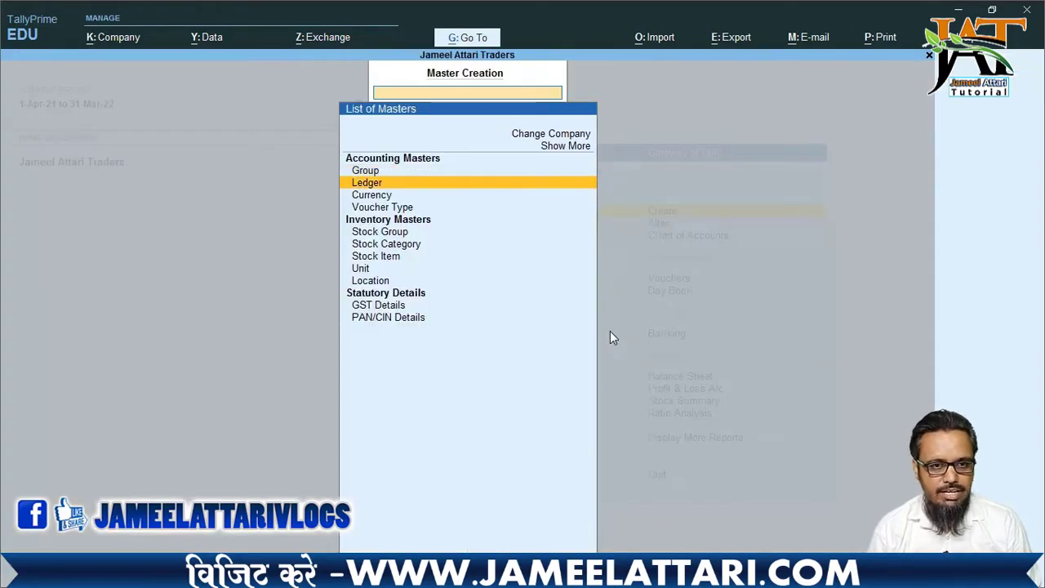
key("Return")
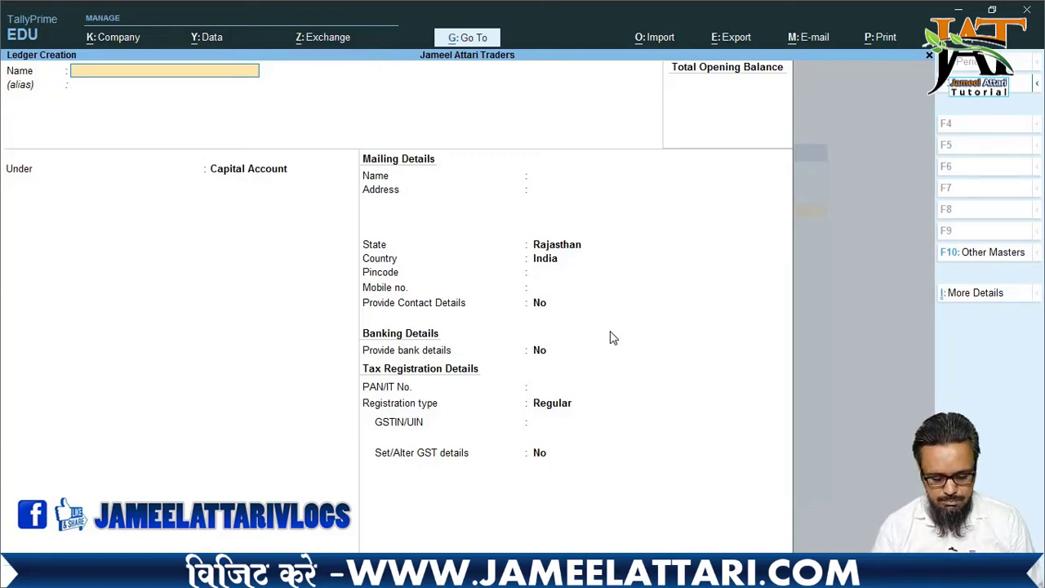
- Create and save 'Purchase Return' under Purchase Accounts, GST applicable, supply type Goods
type("Purch")
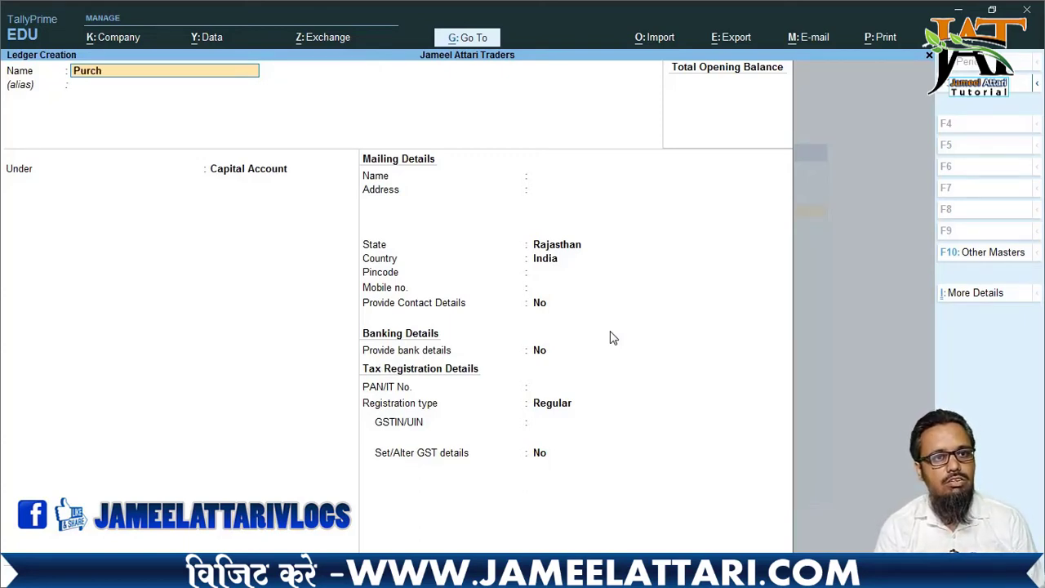
type("ase Retu")
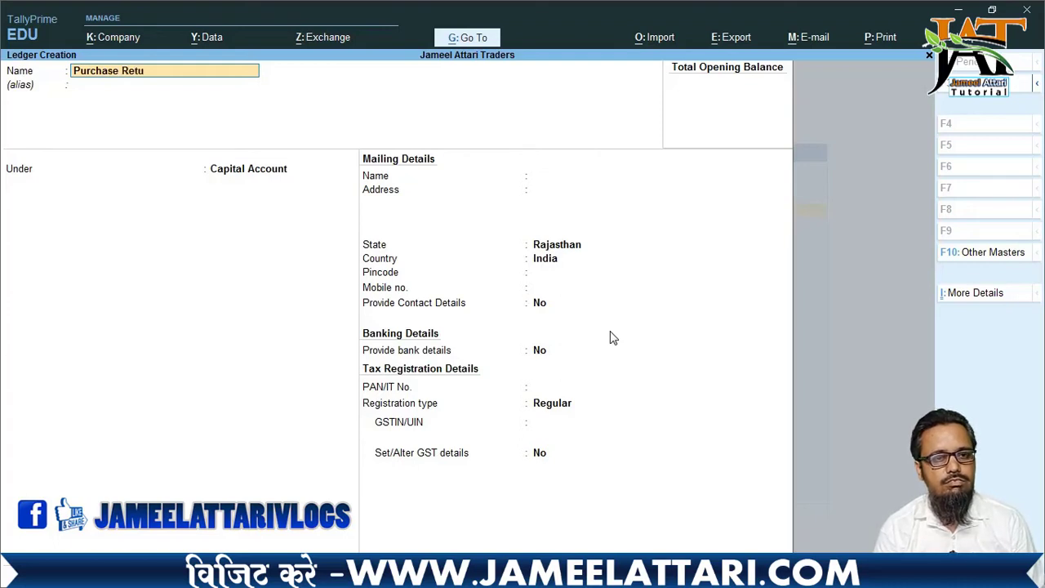
type("rn")
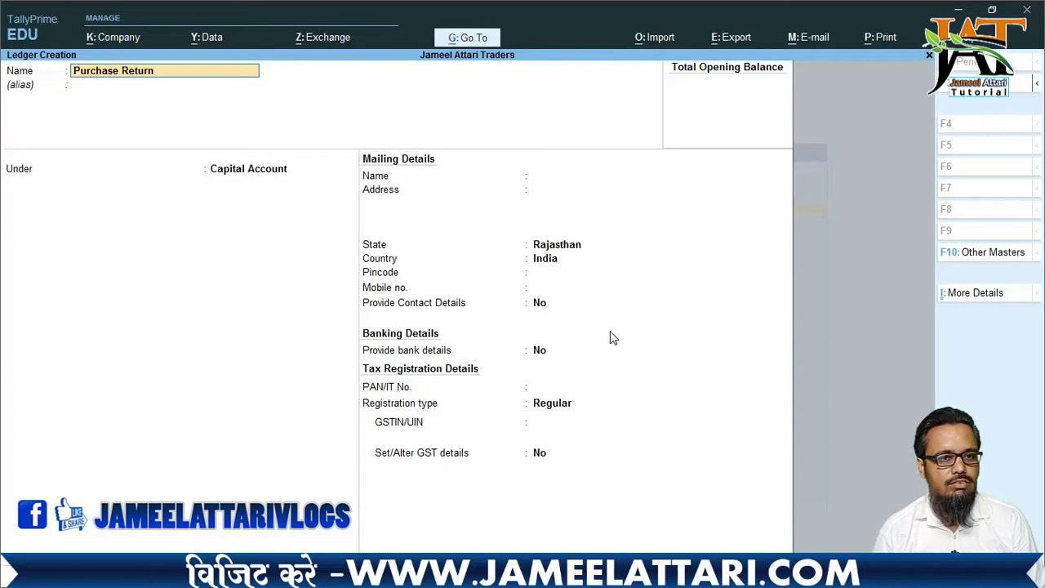
key("Return")
key("Return")
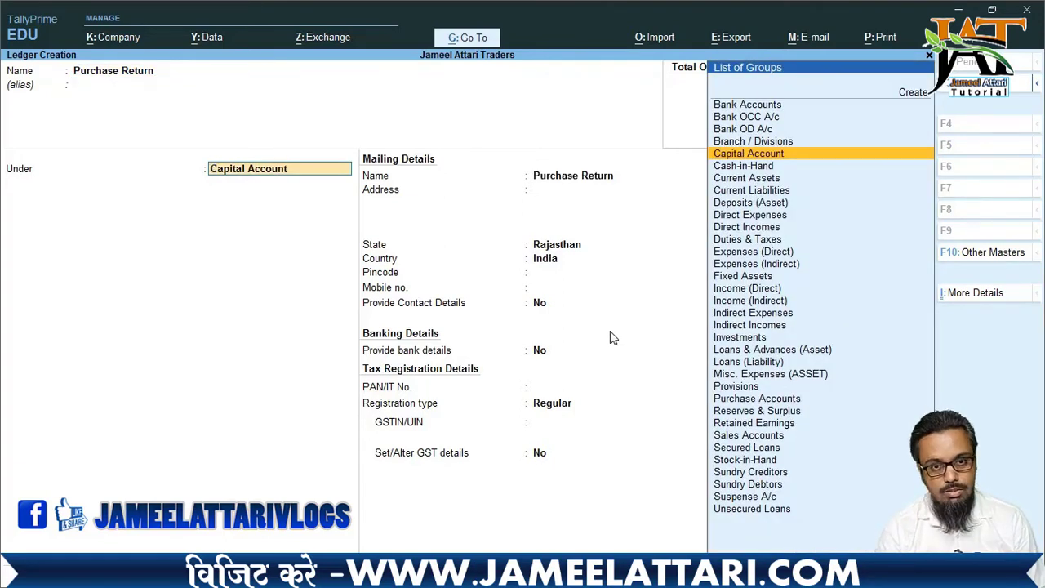
type("Pur")
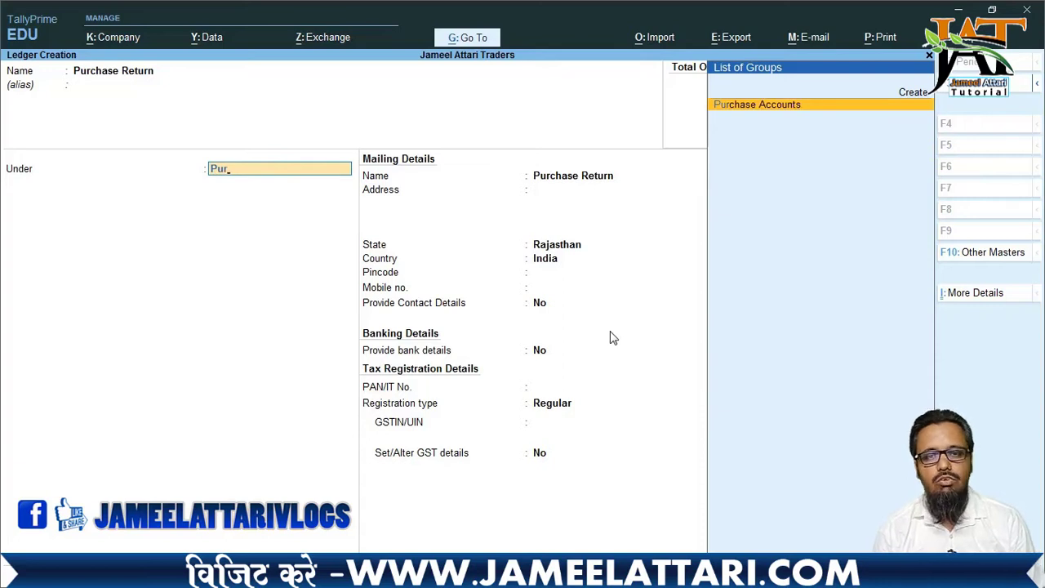
key("Return")
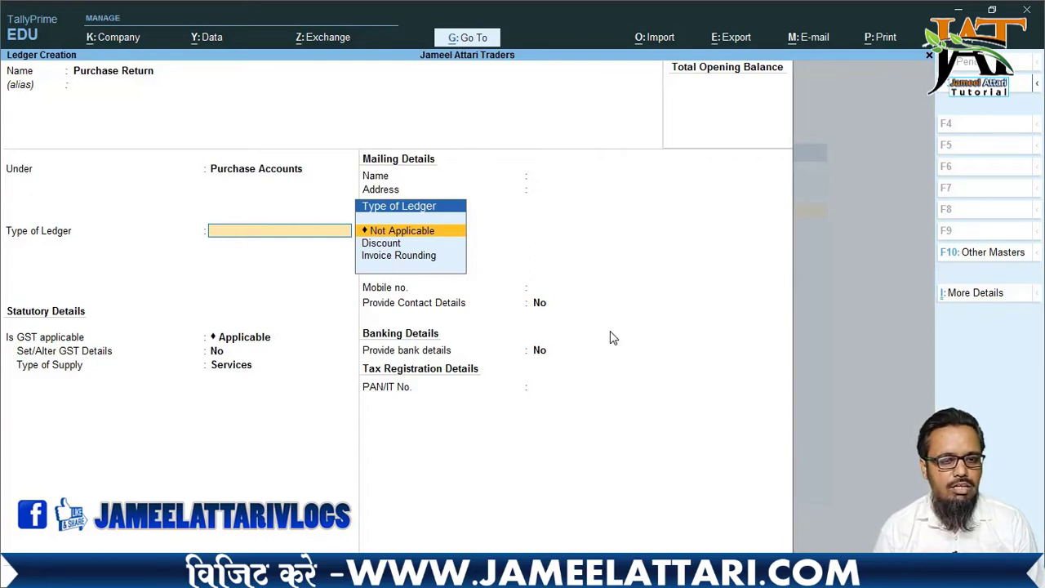
key("Return")
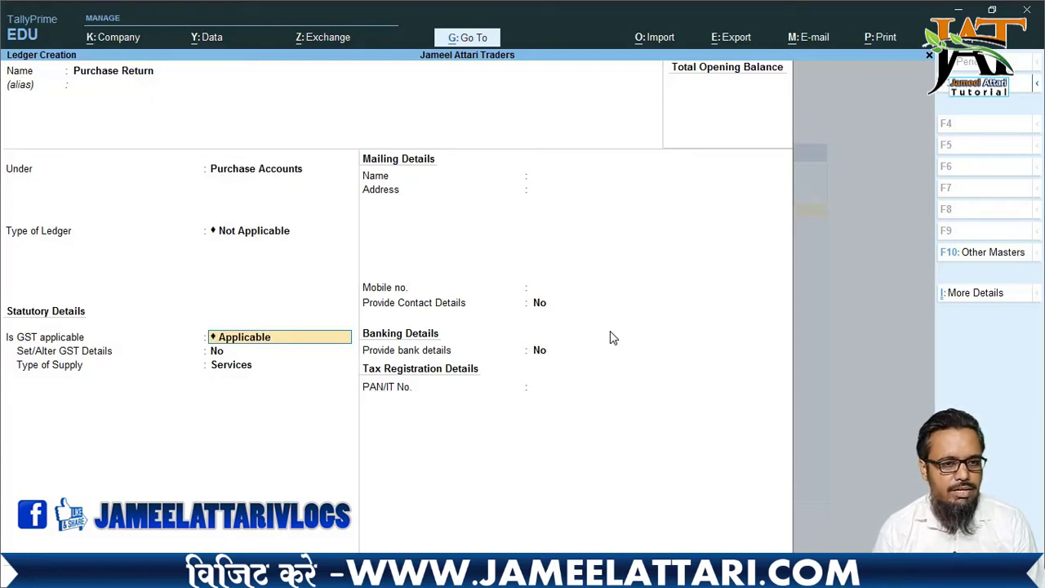
key("Return")
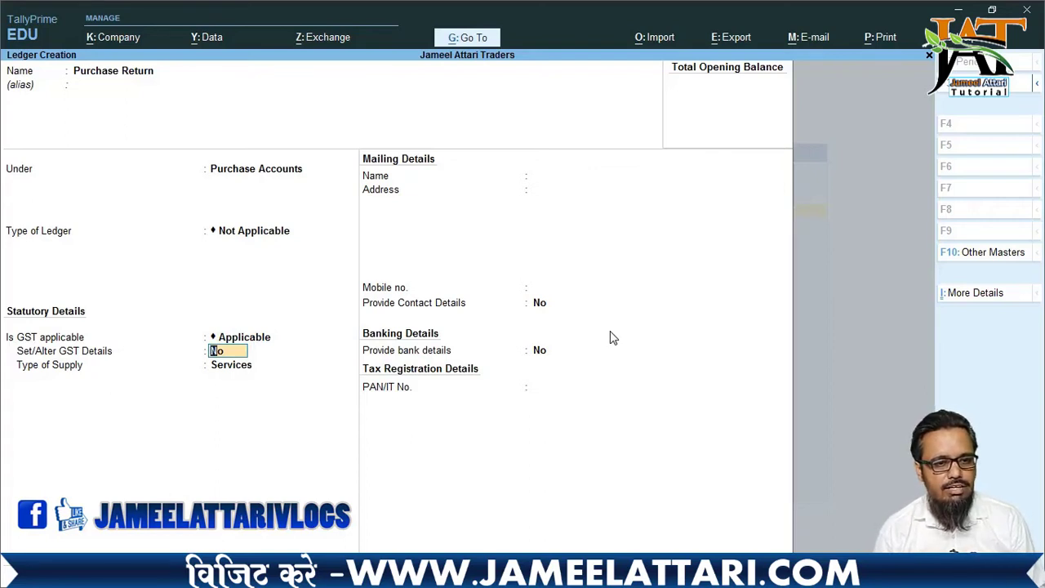
key("Return")
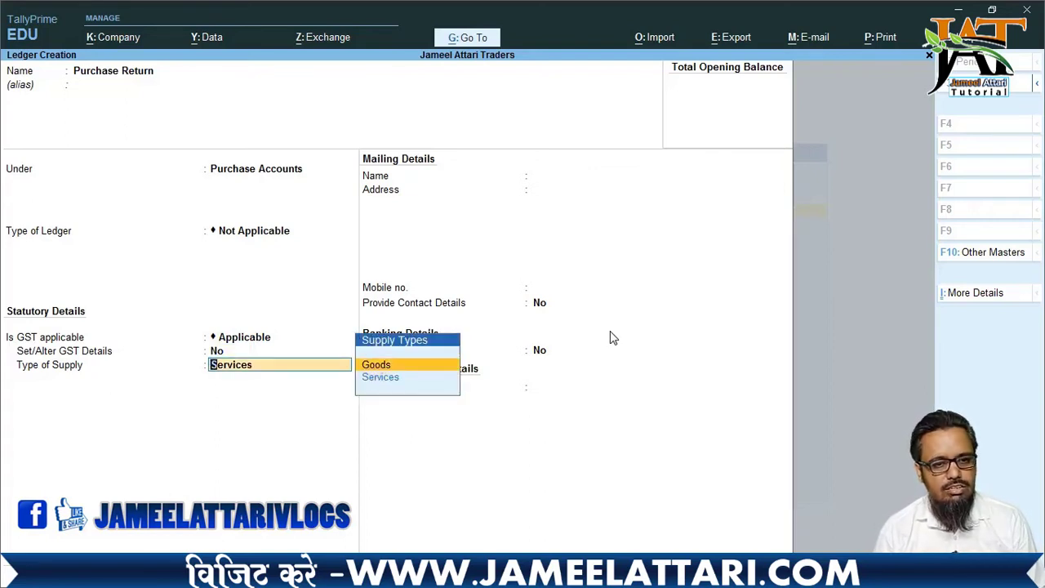
key("Return")
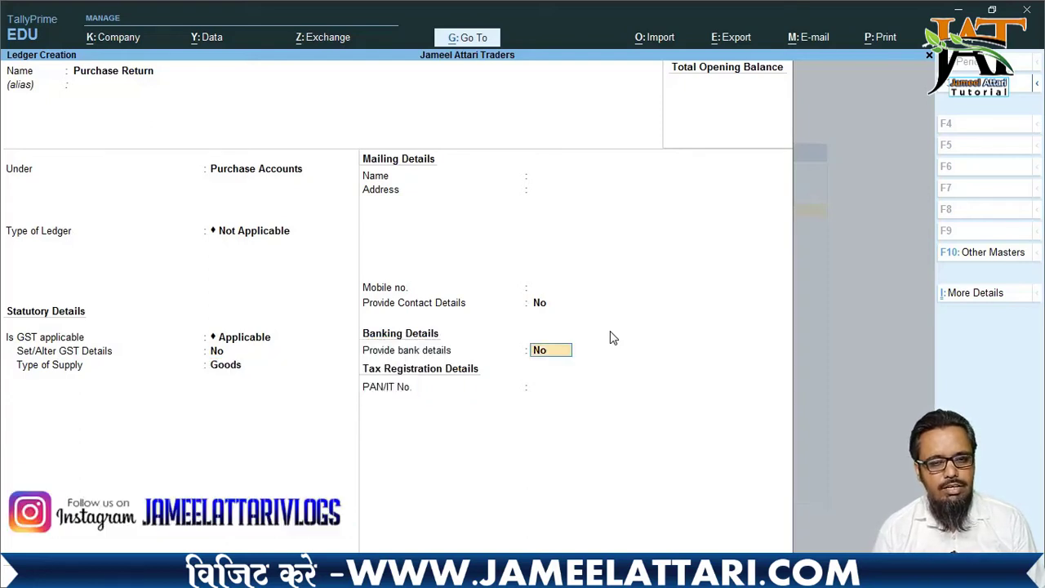
key("Return")
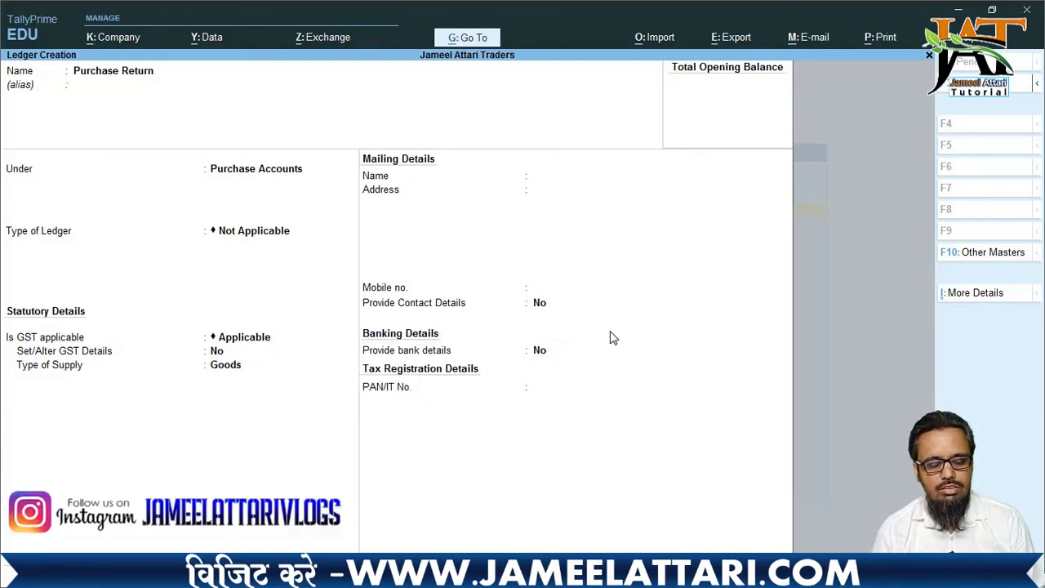
key("Return")
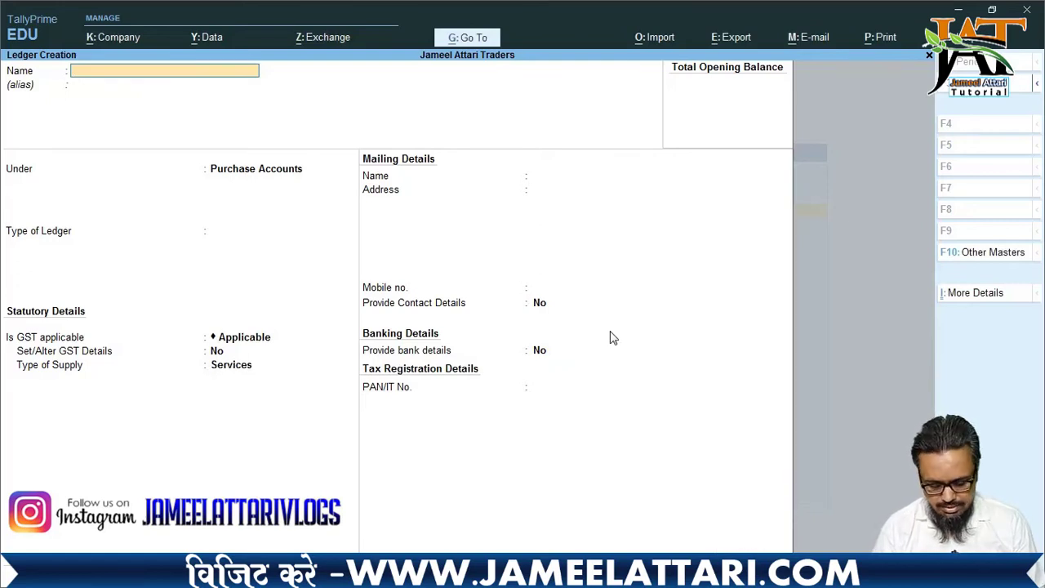
- Enter ledger 'Sales Return' under Sales Accounts, type Not Applicable, GST applicable, supply Goods
type("Sales")
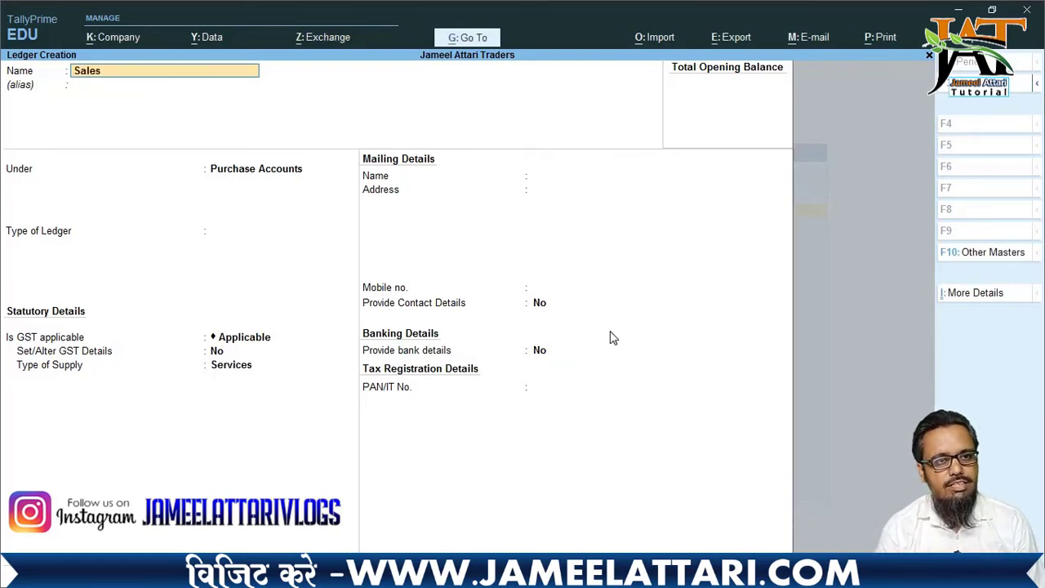
type(" Return")
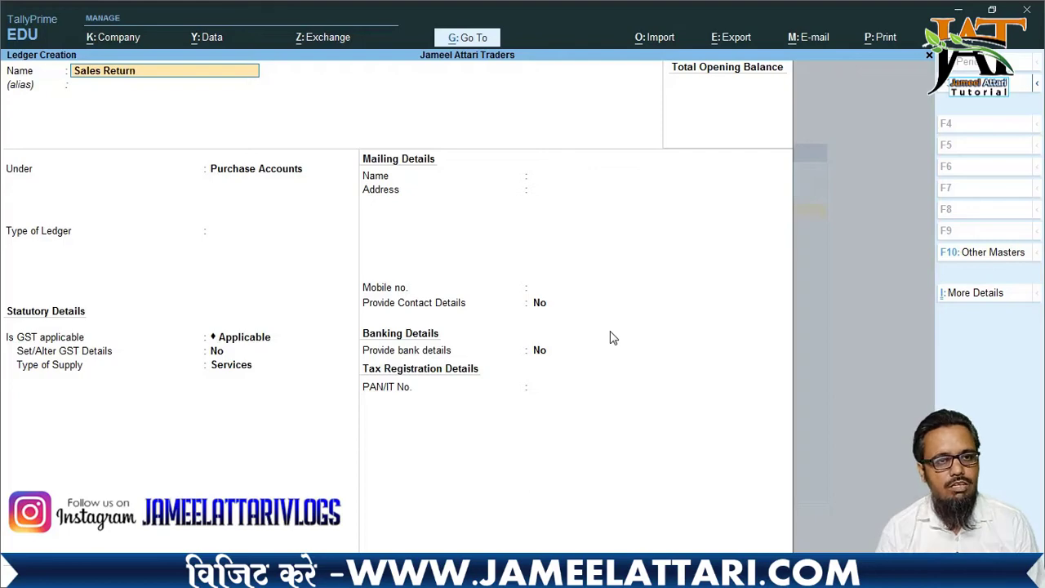
key("Return")
key("Return")
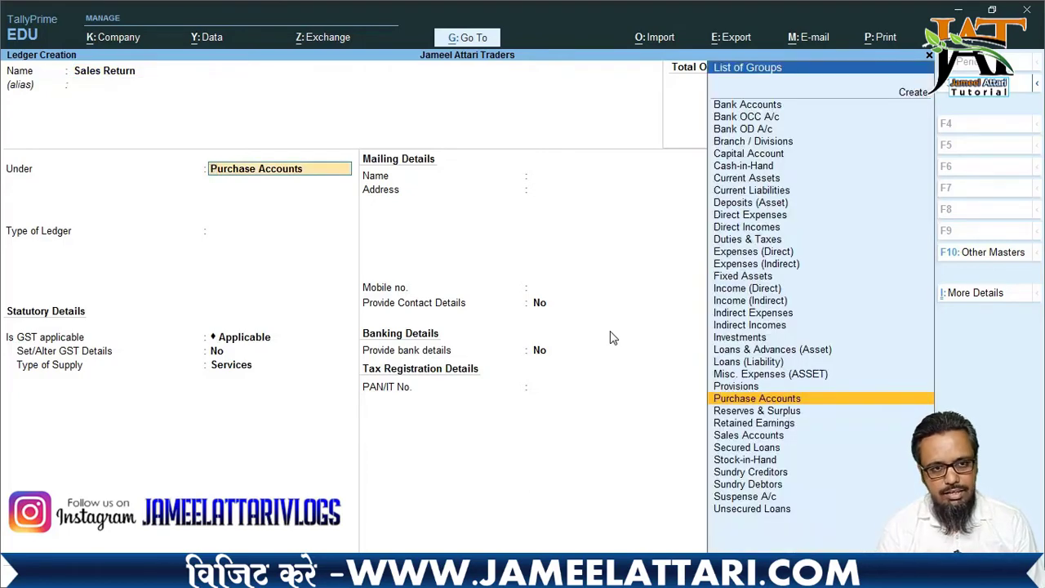
type("As")
key("BackSpace")
key("BackSpace")
type("Sa")
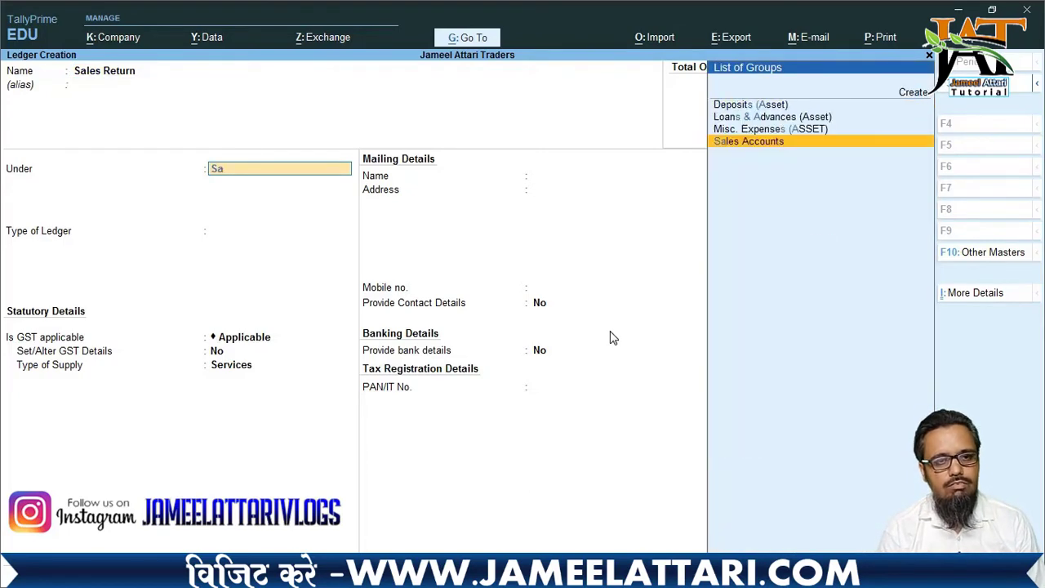
key("Return")
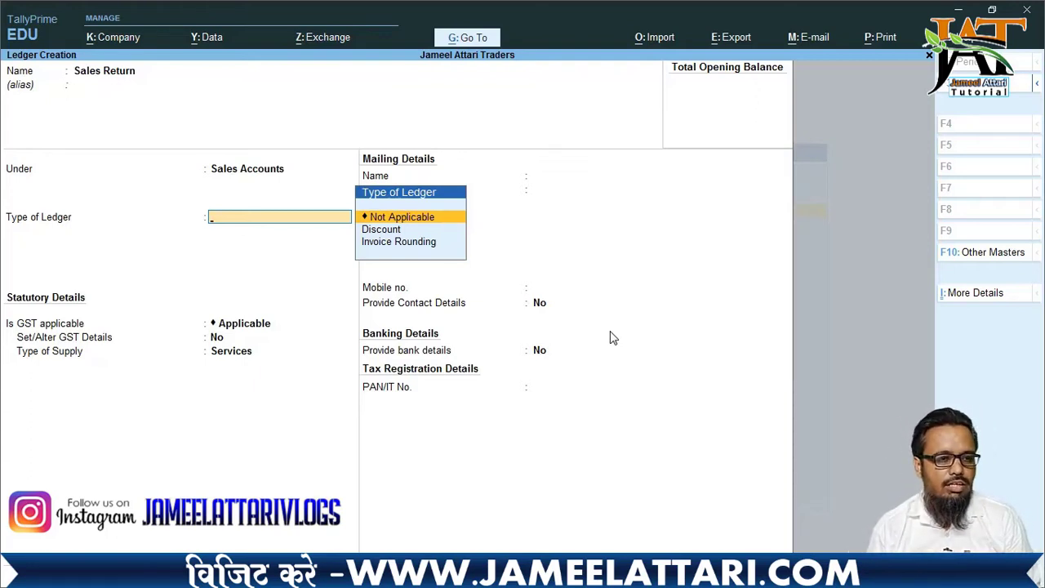
key("Return")
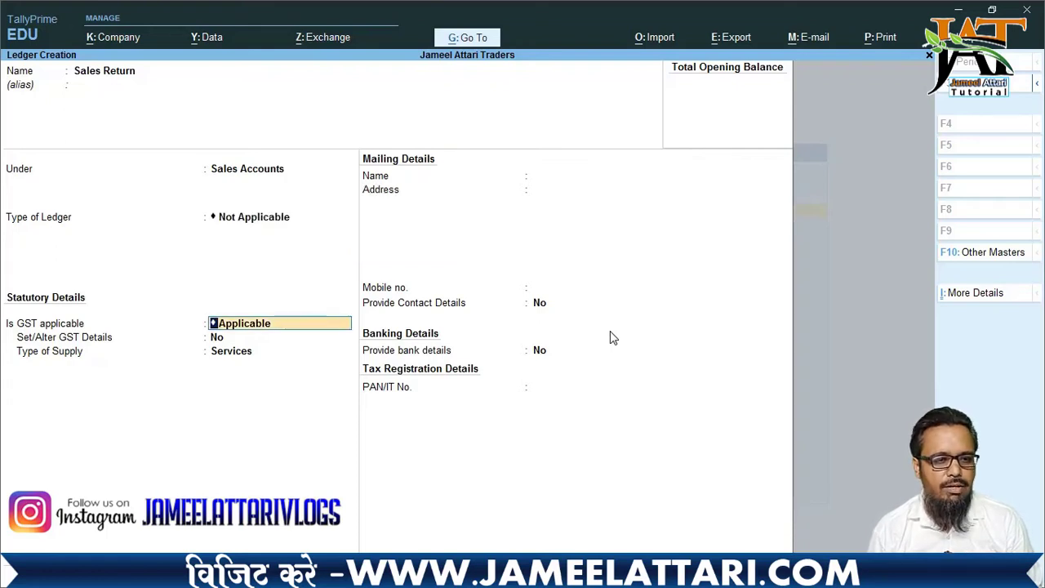
key("Return")
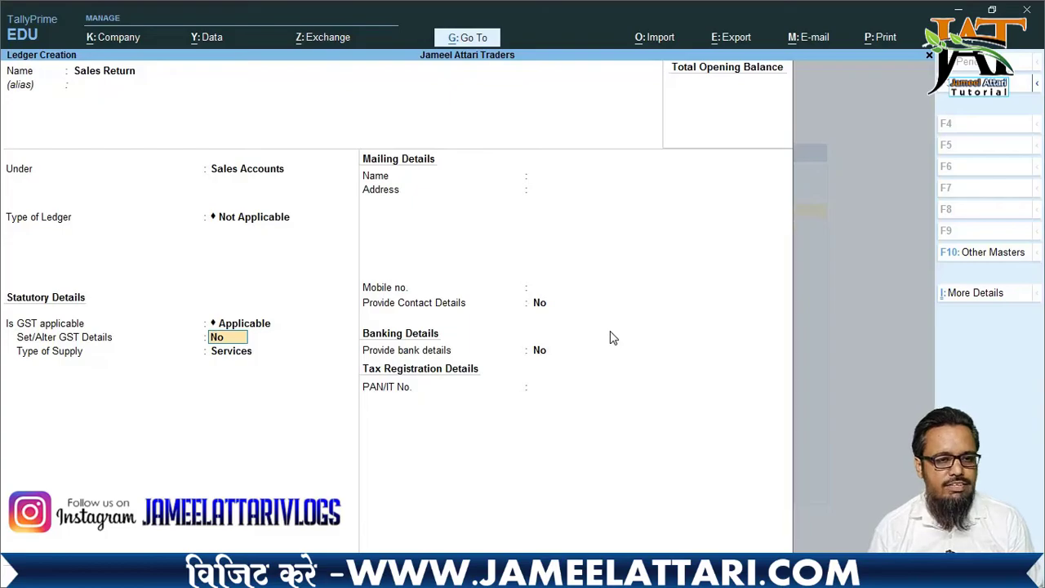
key("Return")
key("Up")
key("Return")
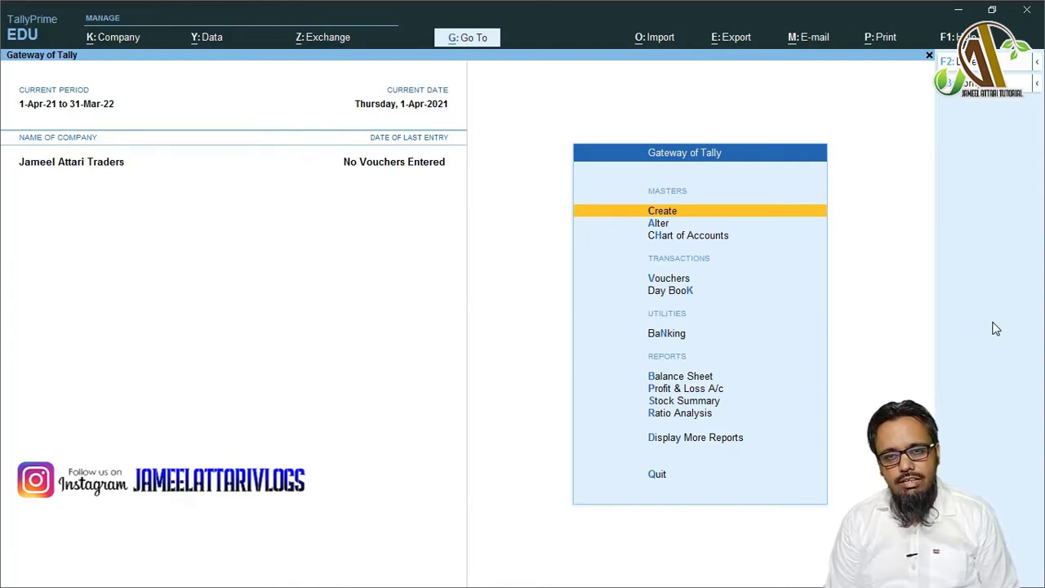
- Start a new ledger named 'Javed and Sons' under Sundry Creditors
key("Return")
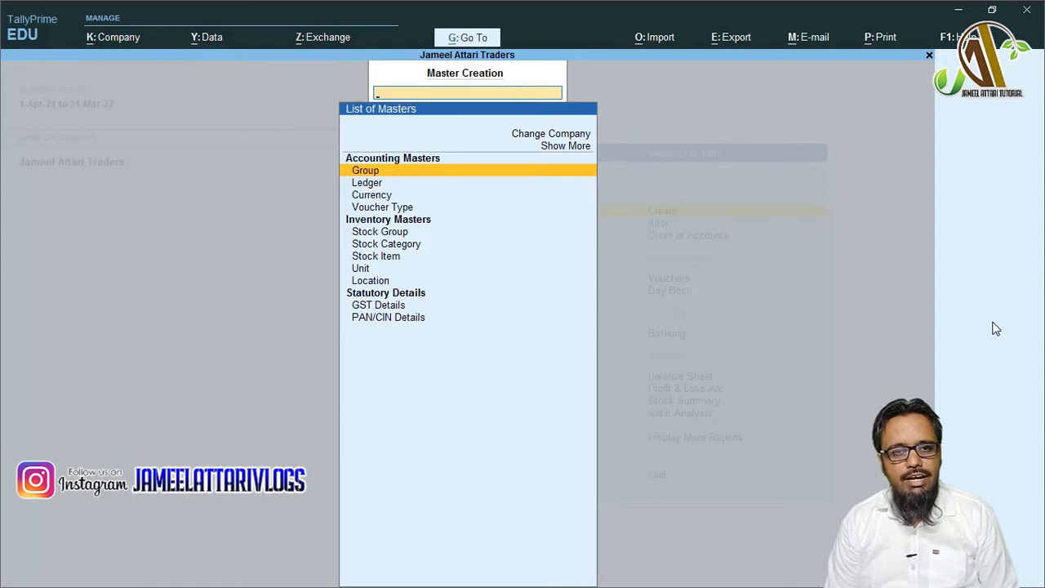
key("Down")
key("Return")
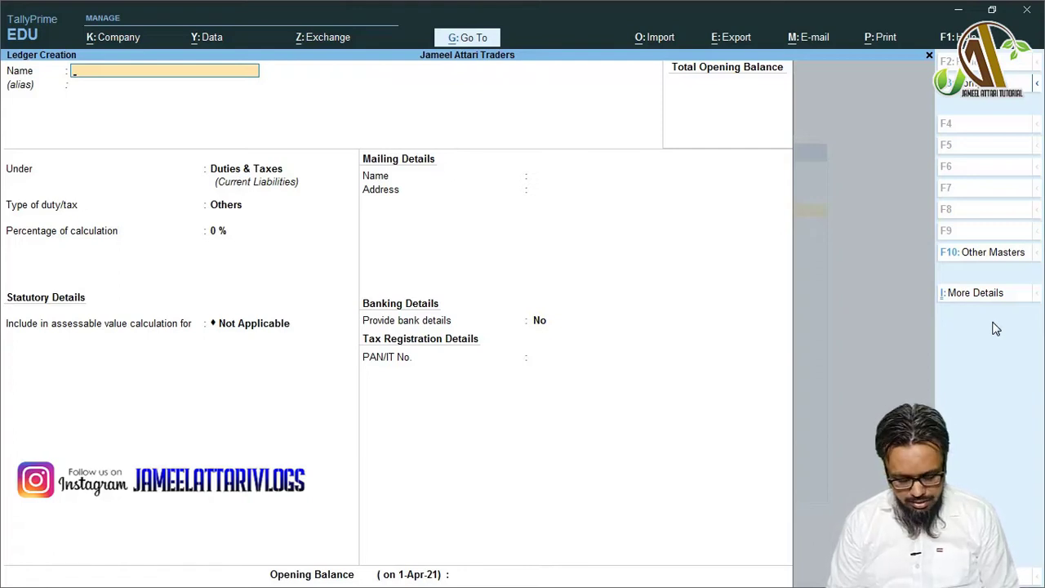
type("Ja")
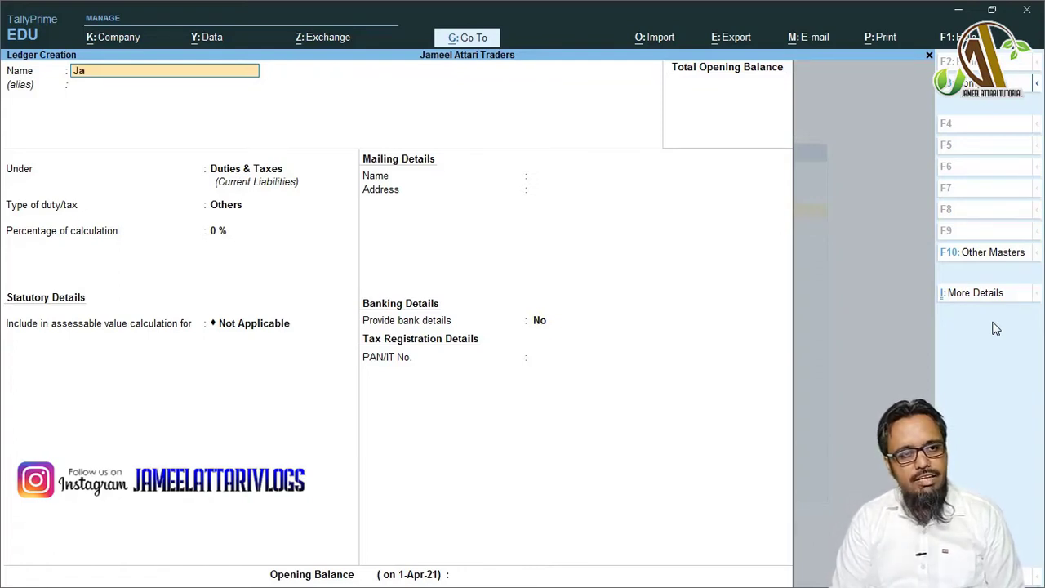
type("ved and Sons")
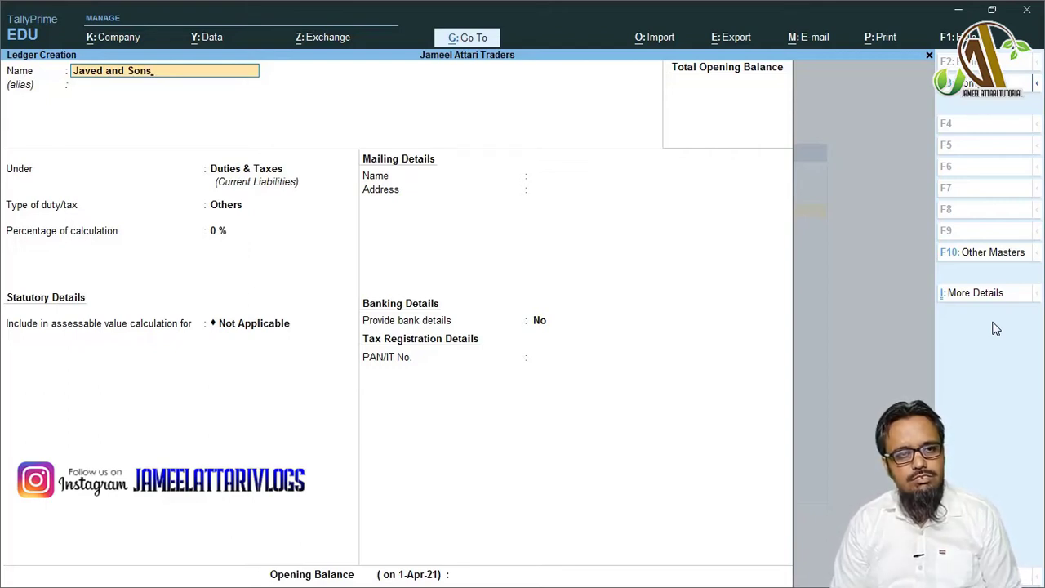
key("Return")
key("Return")
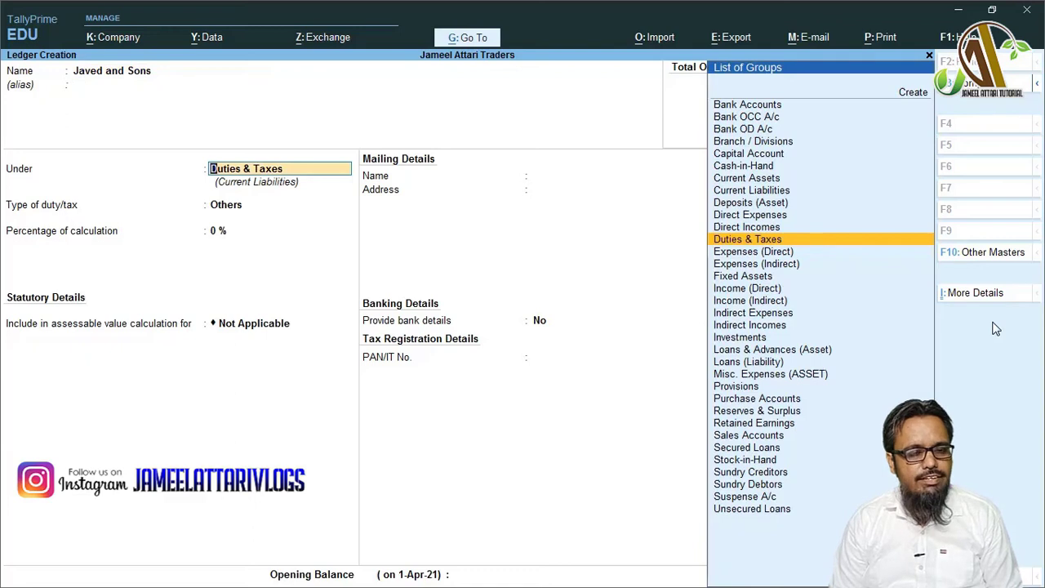
type("Sun")
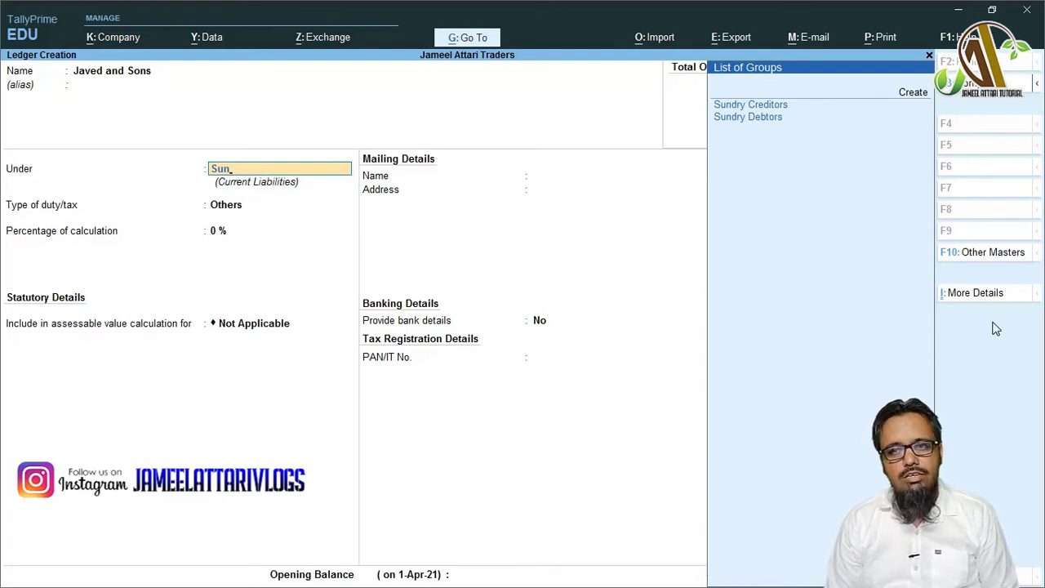
key("Down")
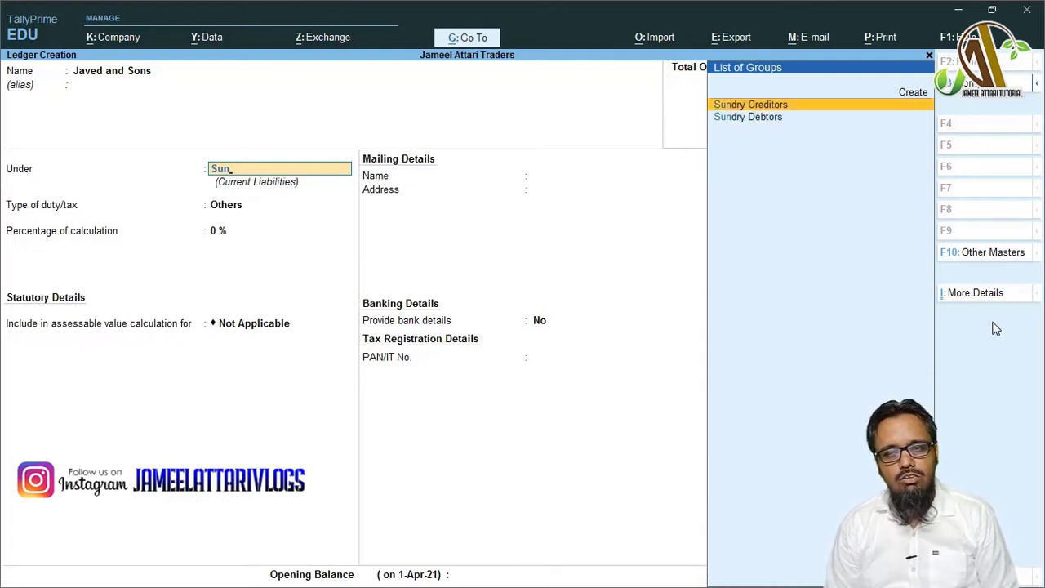
key("Return")
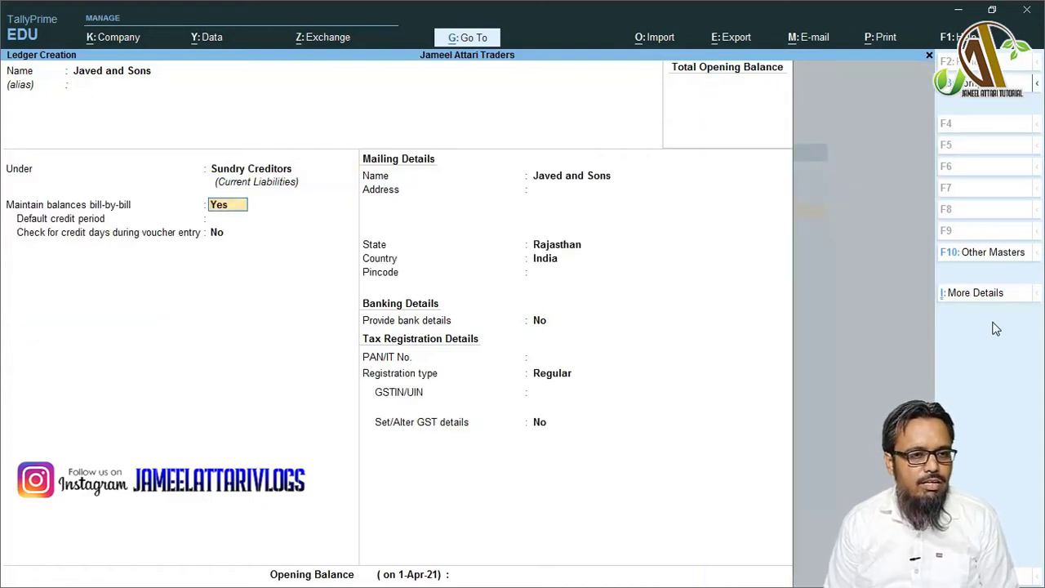
- Keep bill-by-bill on, enter address Nagaur and state Delhi, then bring up ledger configuration (F12)
key("Return")
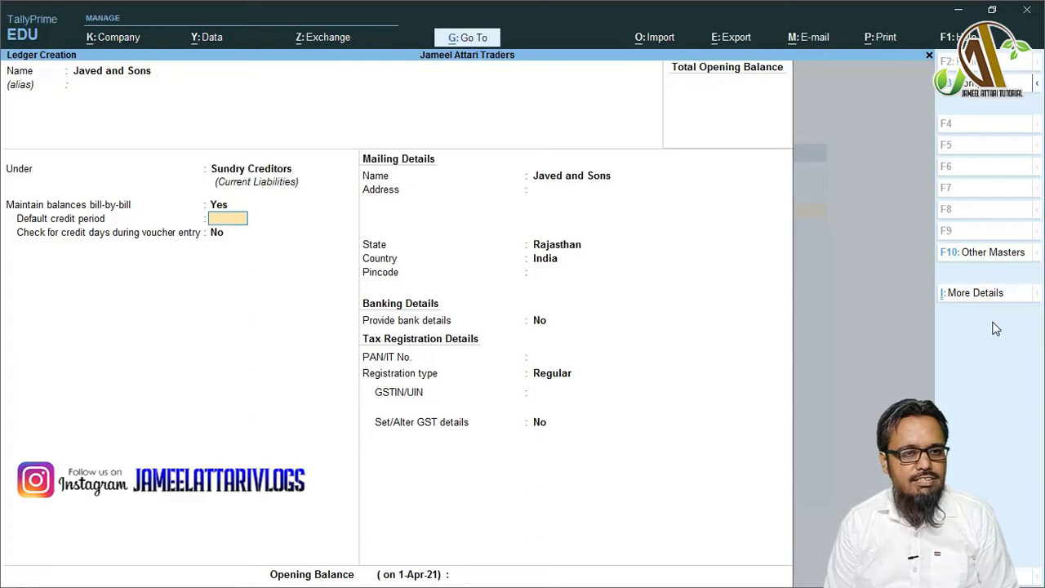
key("Return")
key("Return")
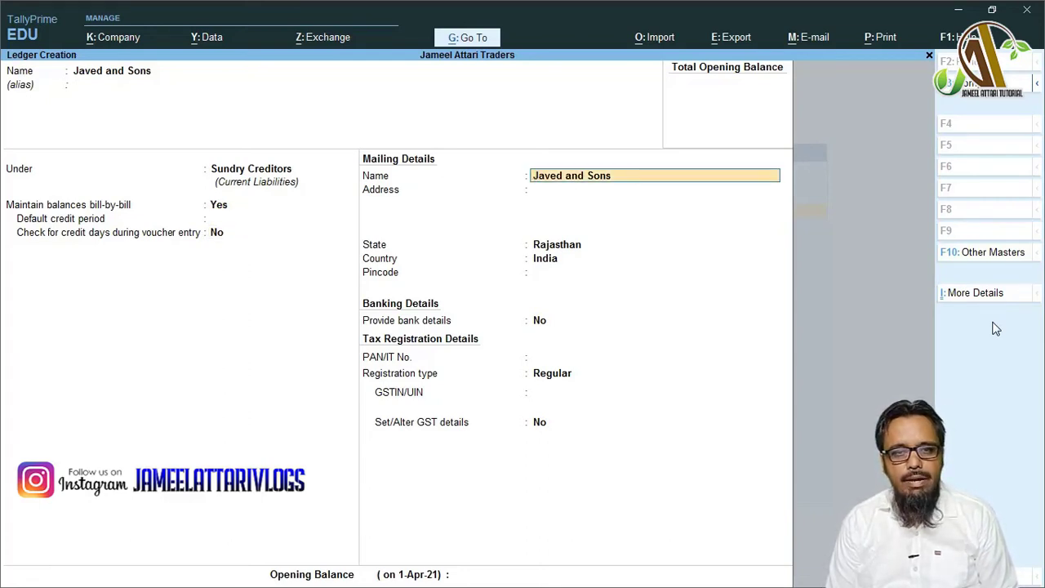
key("Return")
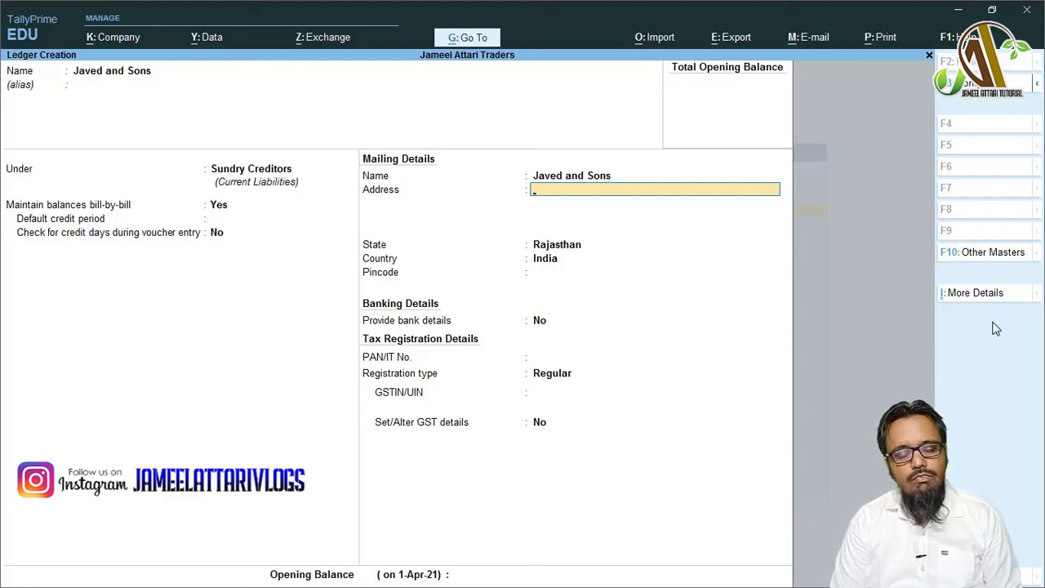
type("Nagaur")
key("Return")
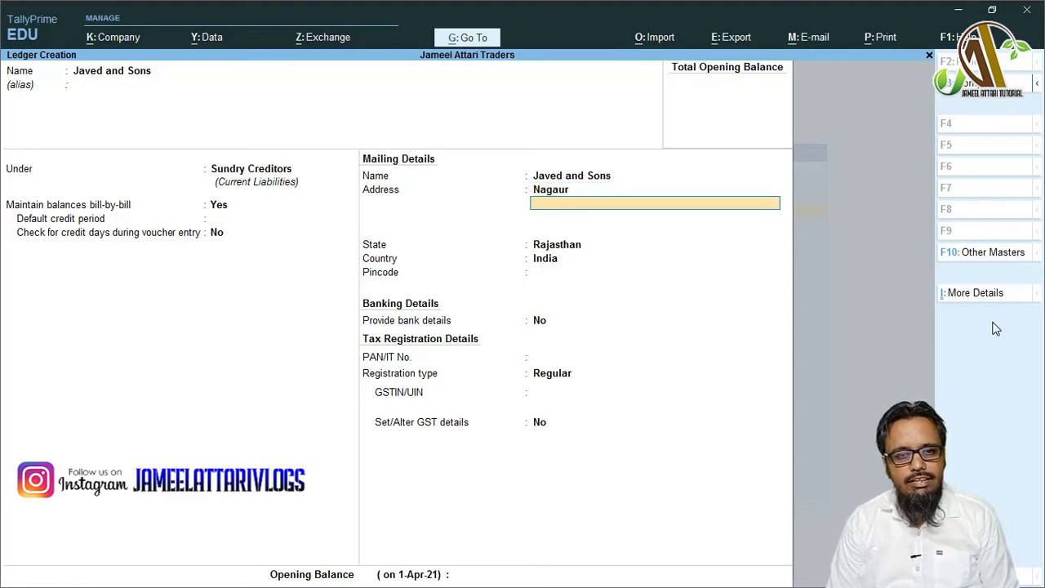
key("Return")
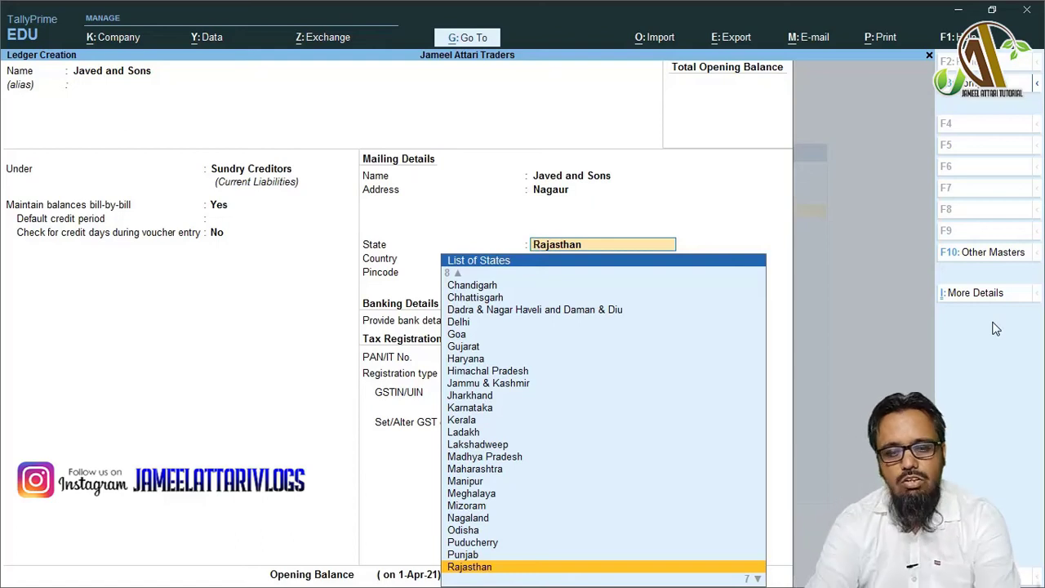
type("Delhi")
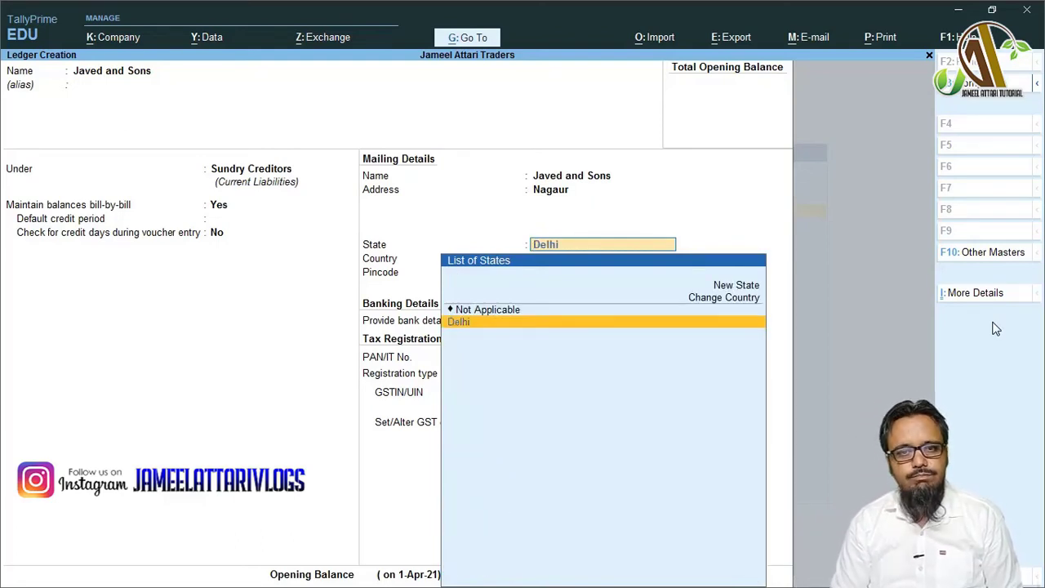
key("Return")
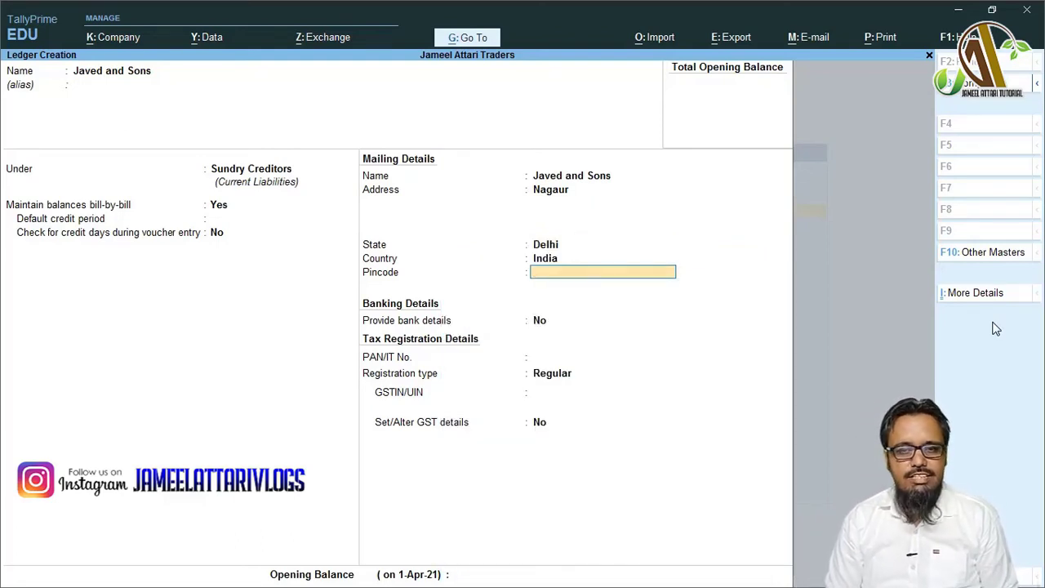
key("Return")
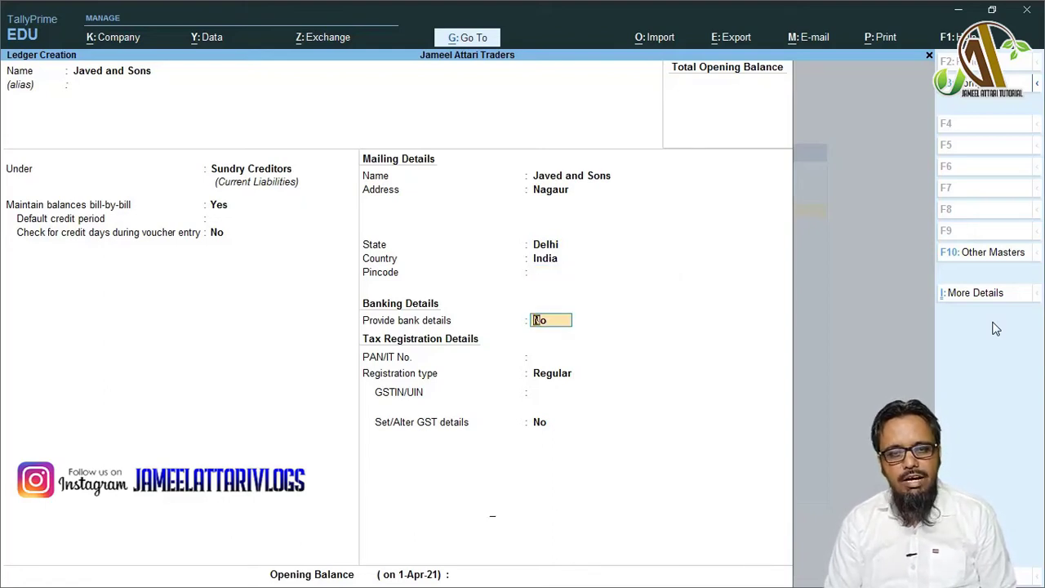
key("BackSpace")
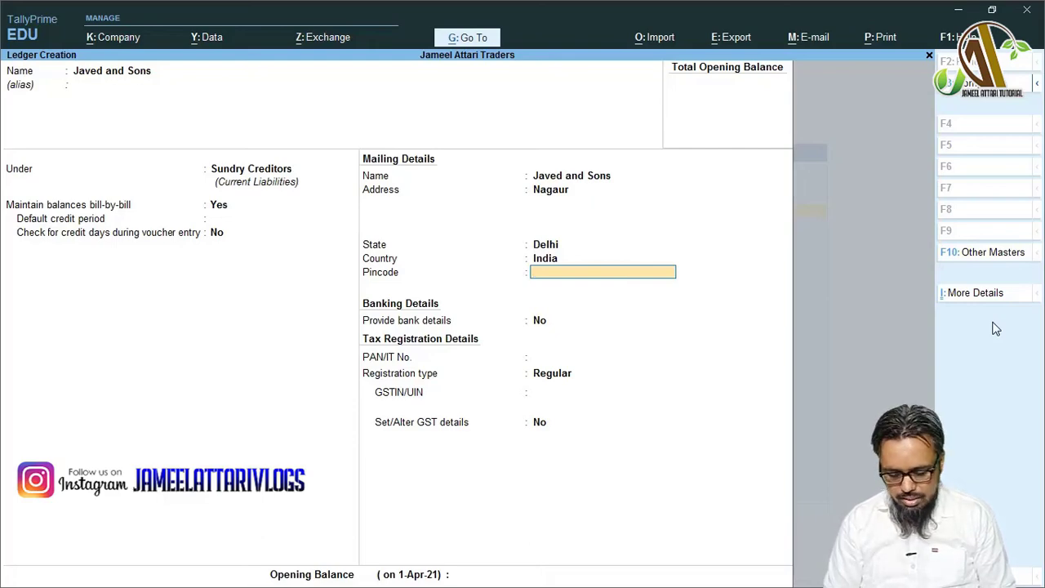
key("F12")
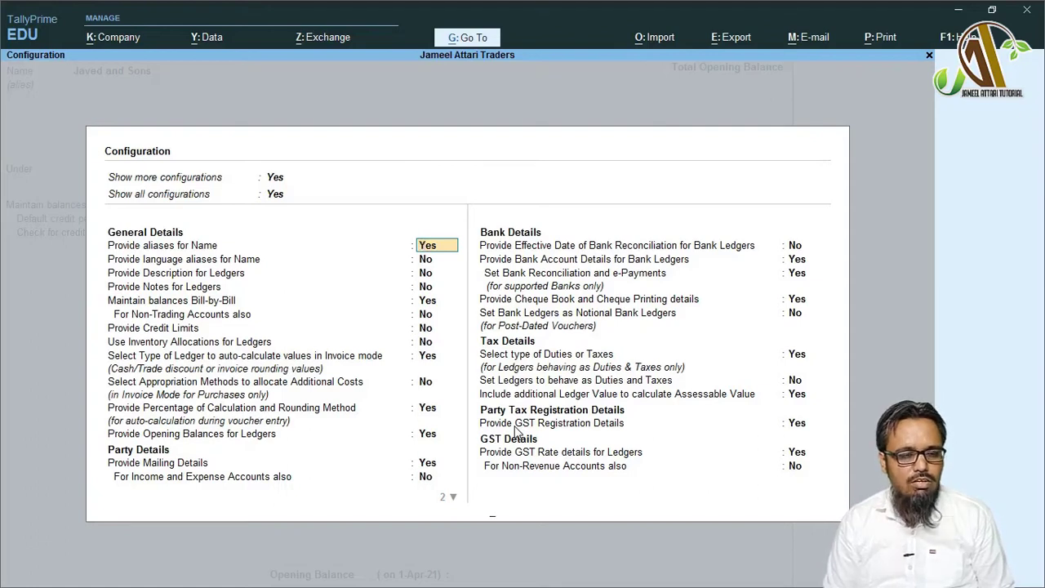
- Turn on Provide Contact Details in the ledger configuration settings
key("Down")
key("Down")
key("Down")
key("Down")
key("Down")
key("Down")
key("Down")
key("Down")
key("Down")
key("Down")
key("Down")
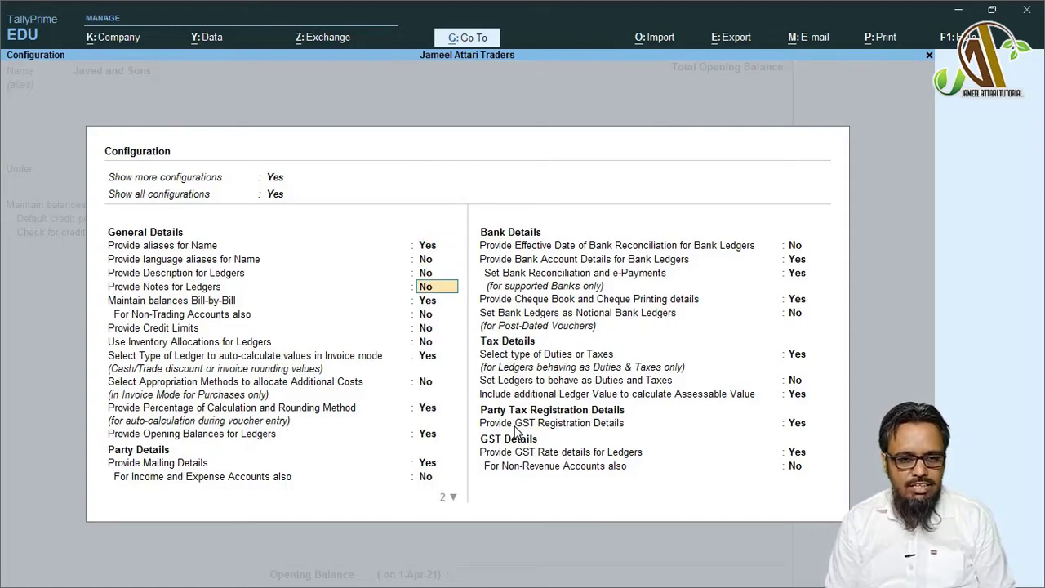
key("Down")
key("Down")
key("Down")
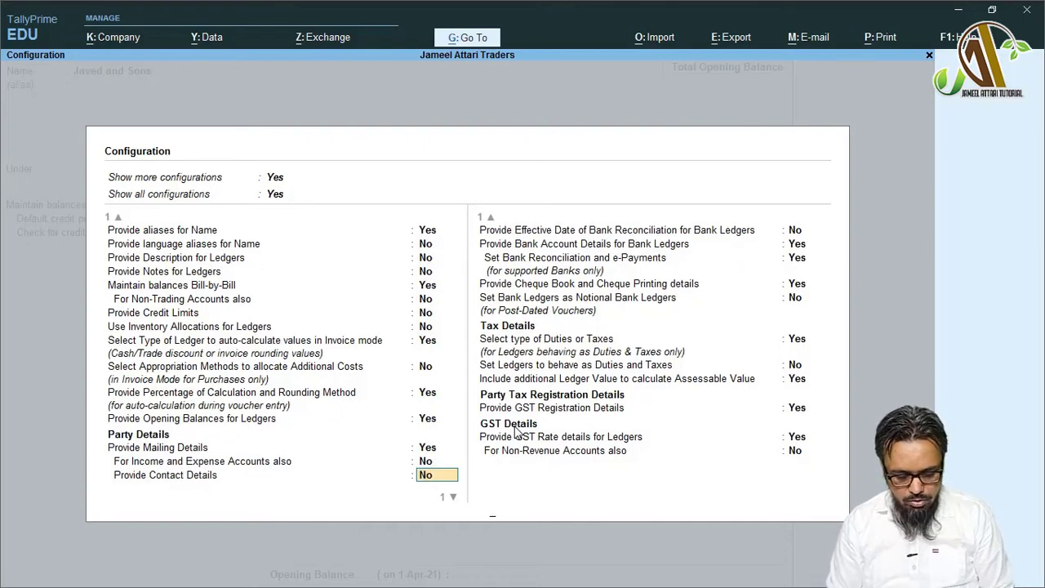
type("y")
key("Return")
key("Return")
key("Return")
key("Return")
key("Return")
key("Return")
key("Return")
key("Return")
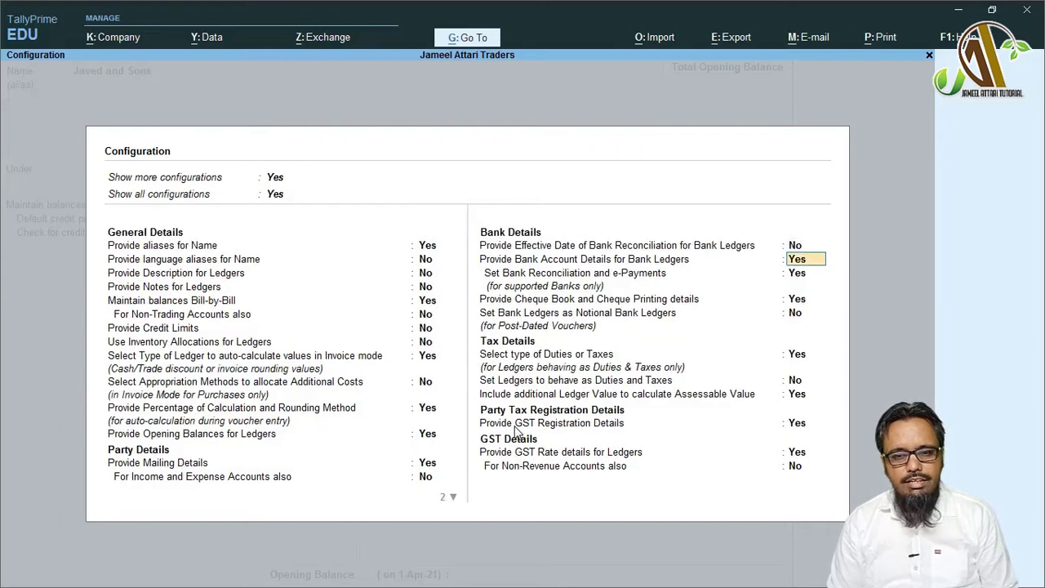
key("Return")
key("Return")
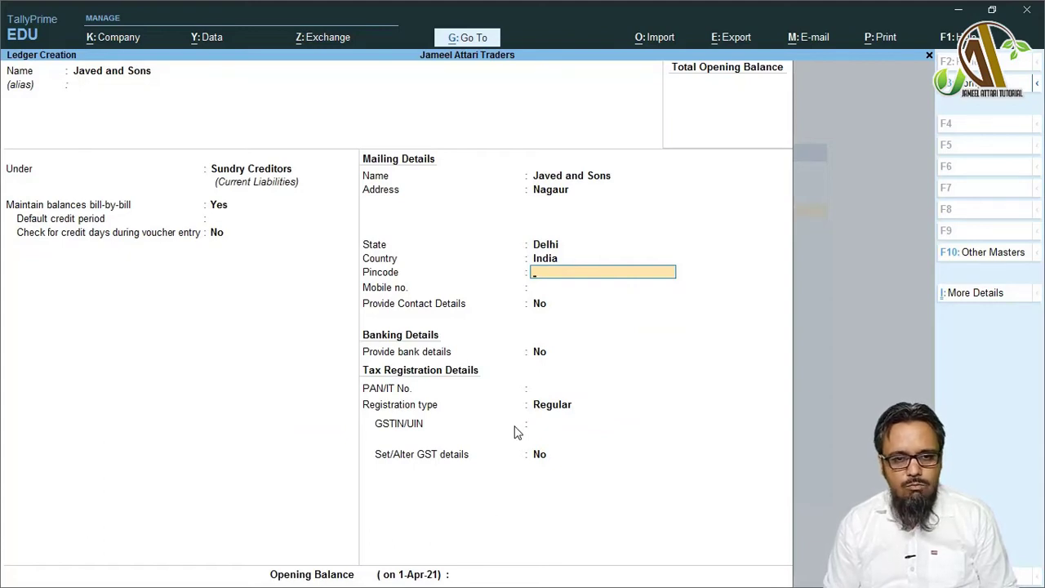
- Set Provide Contact Details to Yes, leaving contact person, phone, e-mail and website blank
key("Return")
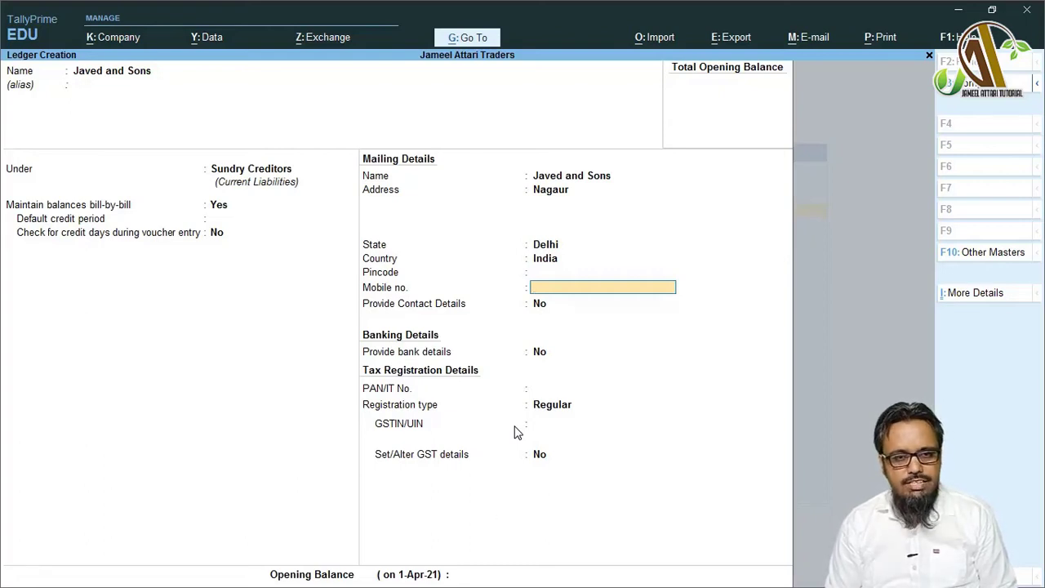
key("Return")
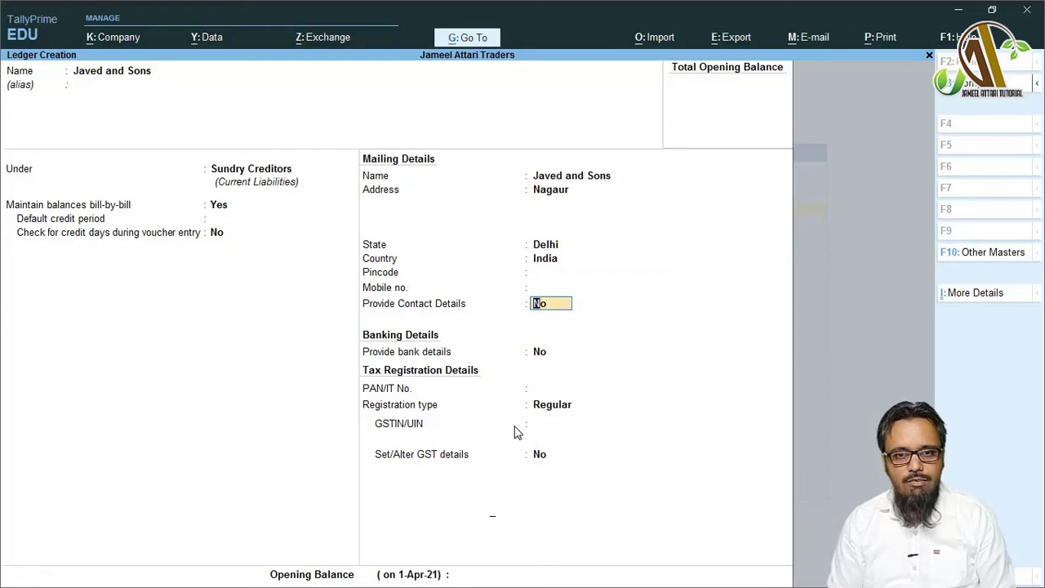
type("y")
key("Return")
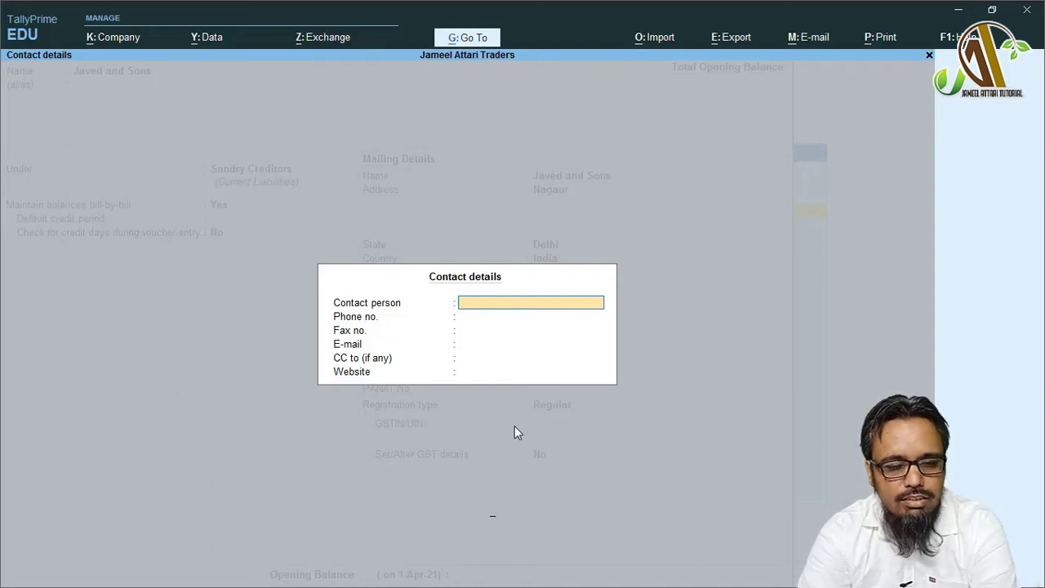
key("Return")
key("Return")
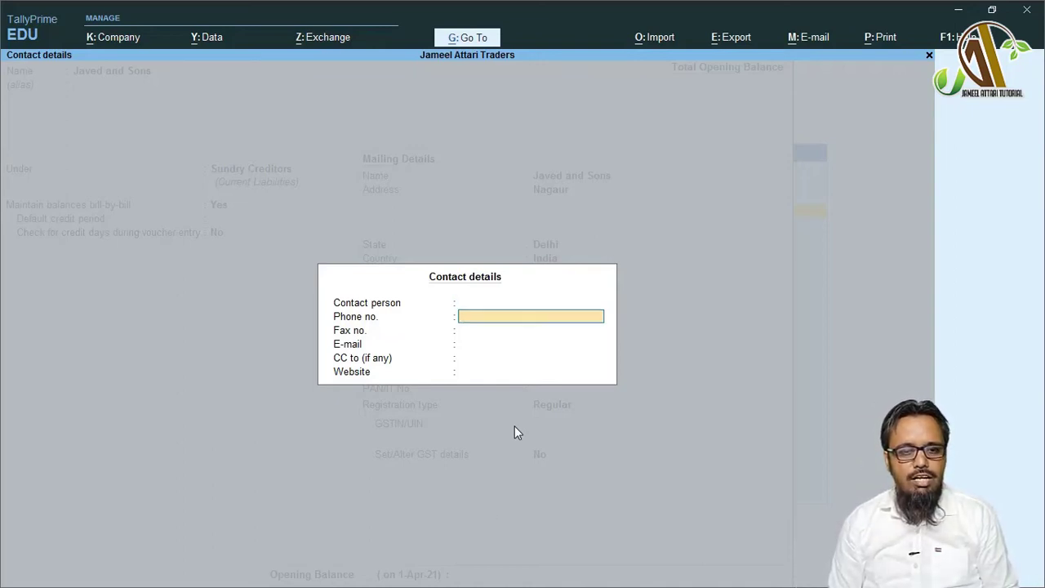
key("Return")
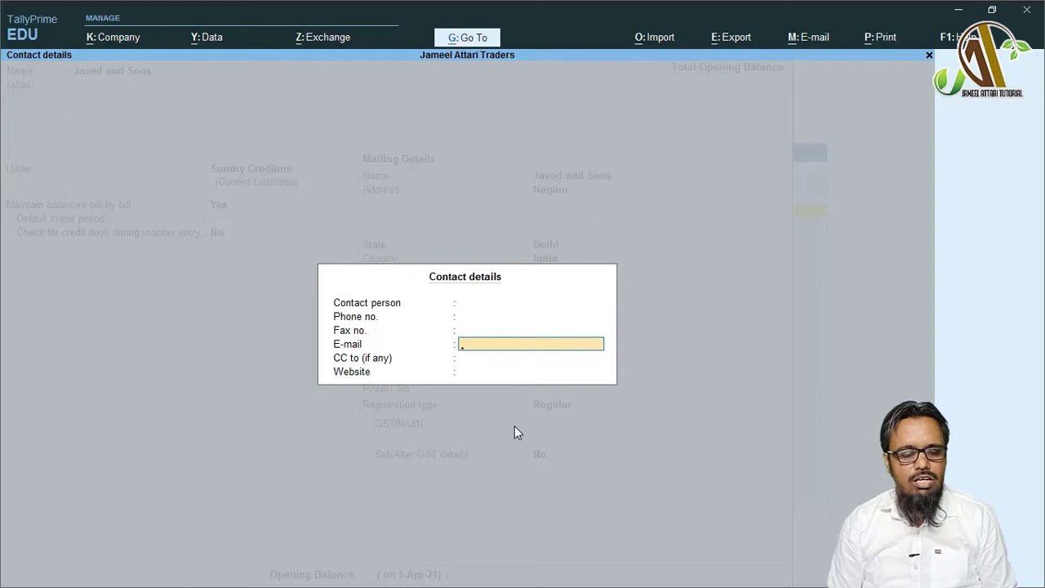
key("Return")
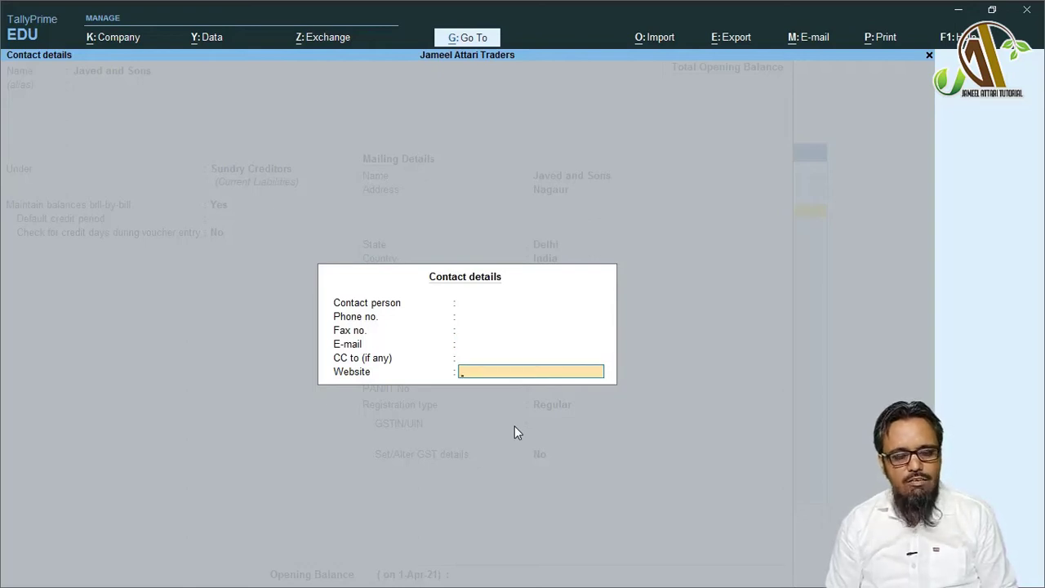
key("Return")
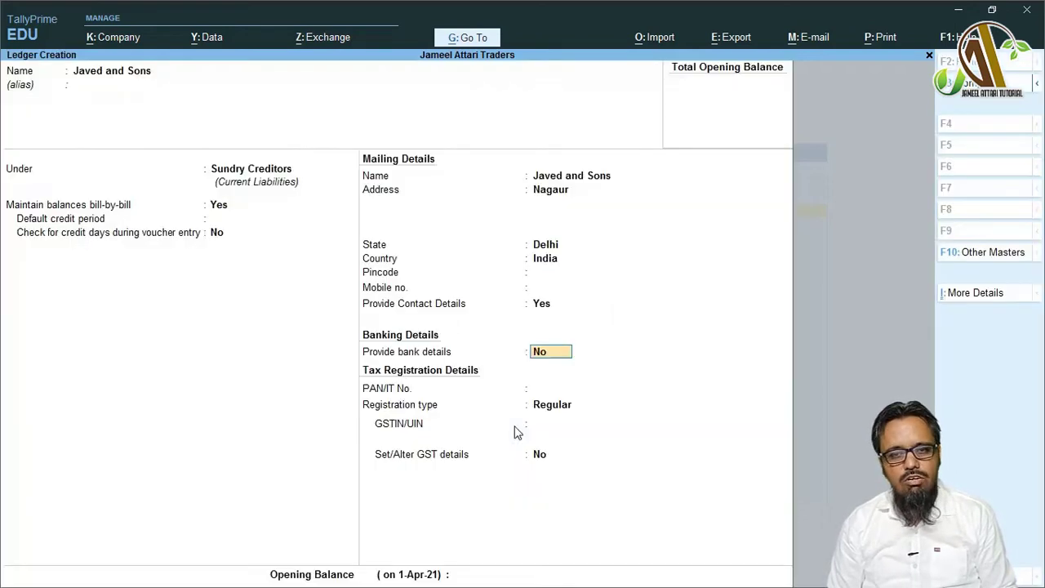
- Leave bank details off and move past the PAN/IT No. field
key("Return")
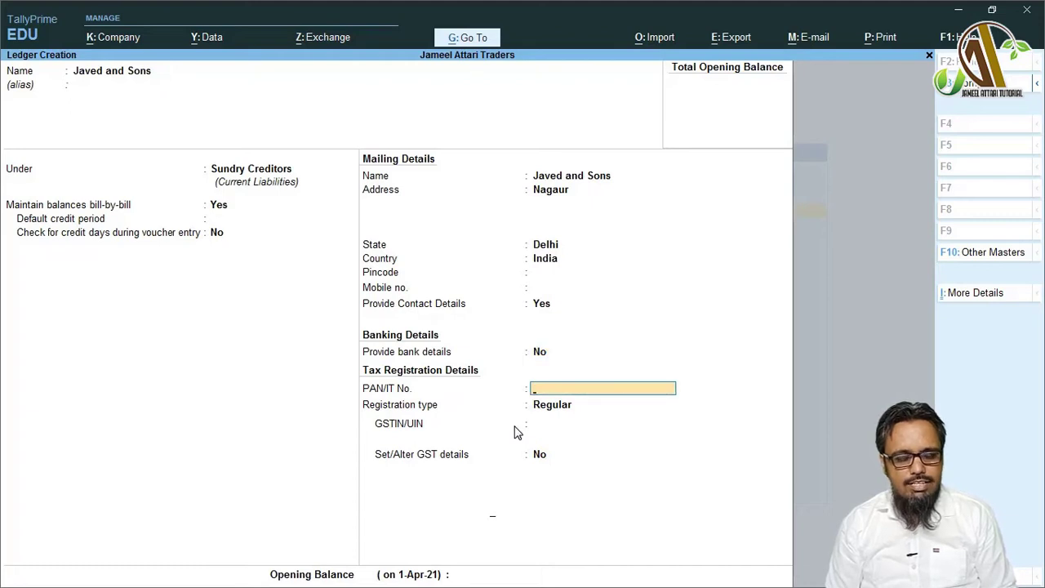
key("BackSpace")
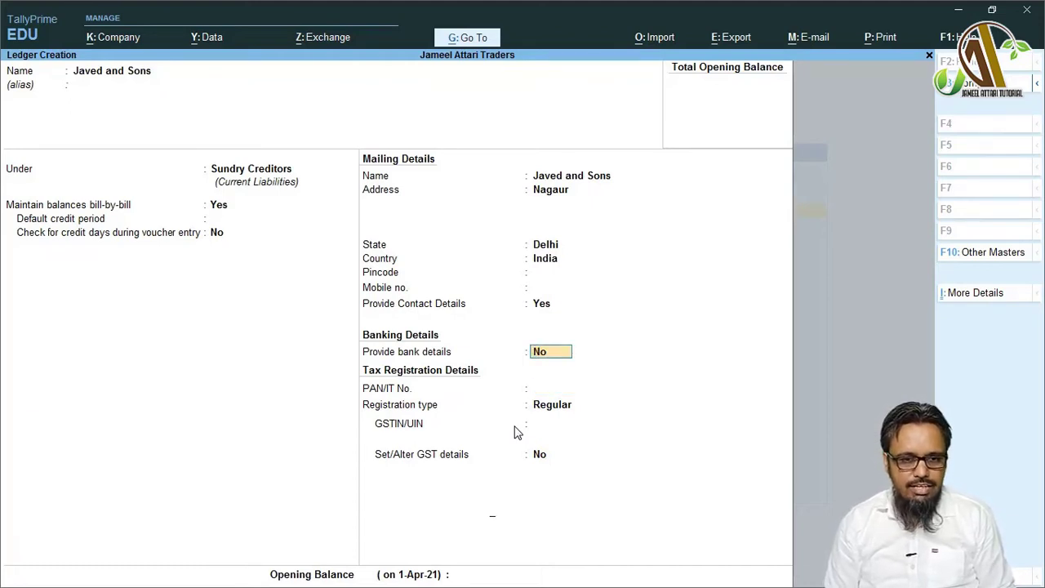
key("Return")
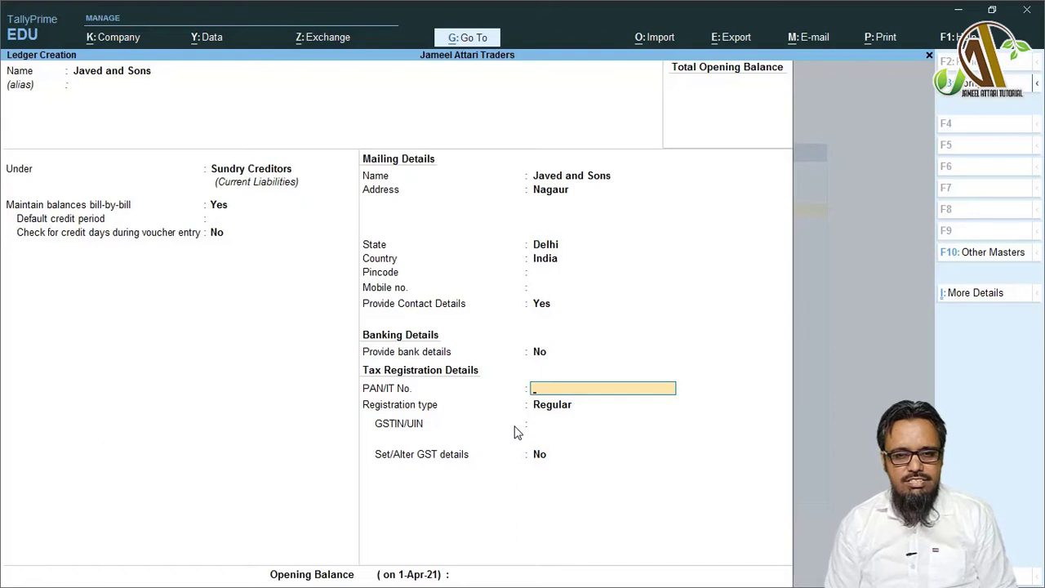
- Compare the Composition, Consumer and Unregistered registration types, then keep Regular
key("Return")
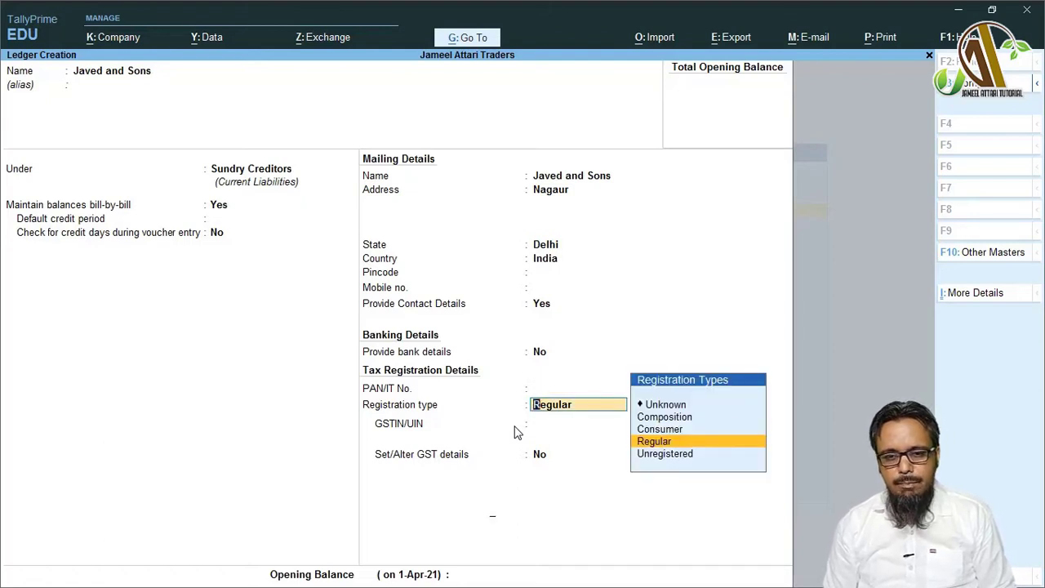
key("Up")
key("Up")
key("Down")
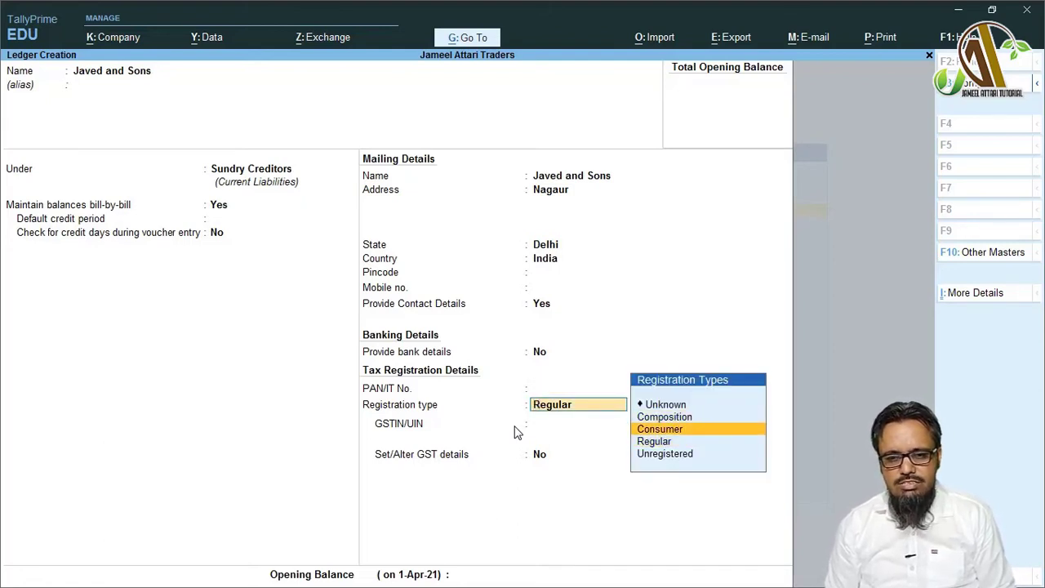
key("Down")
key("Down")
key("Up")
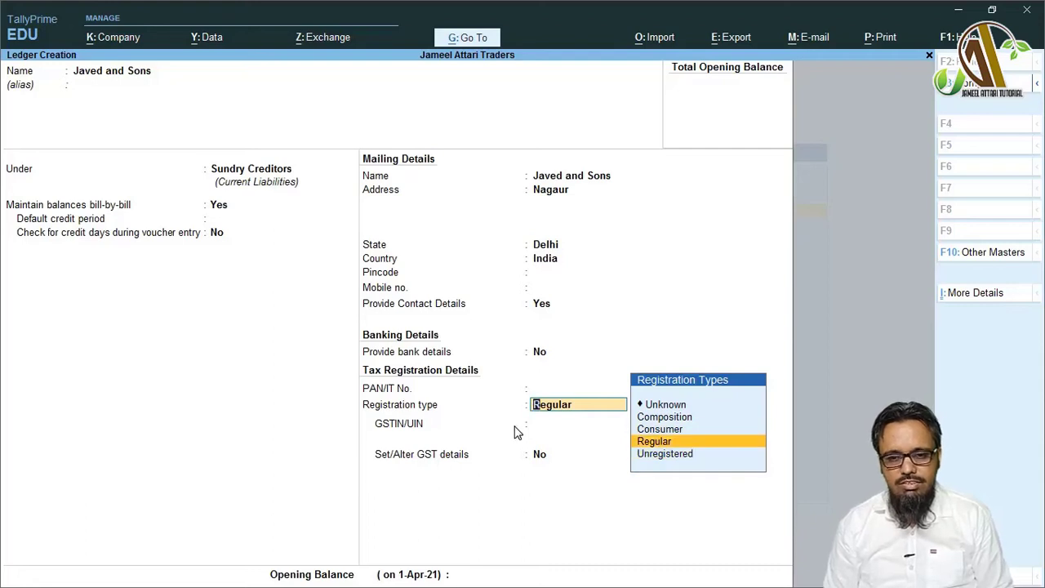
key("Up")
key("Up")
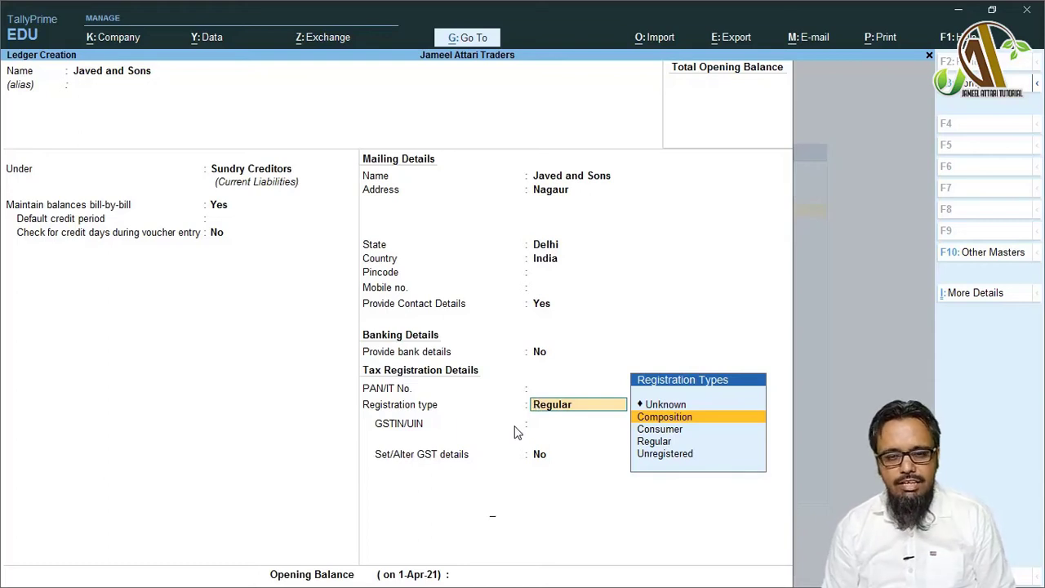
key("Down")
key("Down")
key("Up")
key("Up")
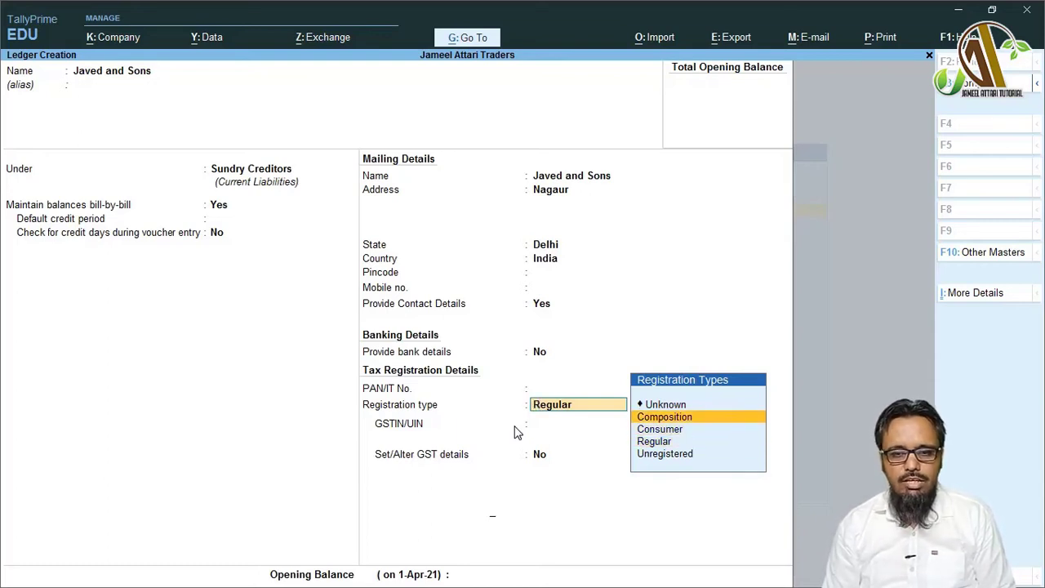
key("Down")
key("Down")
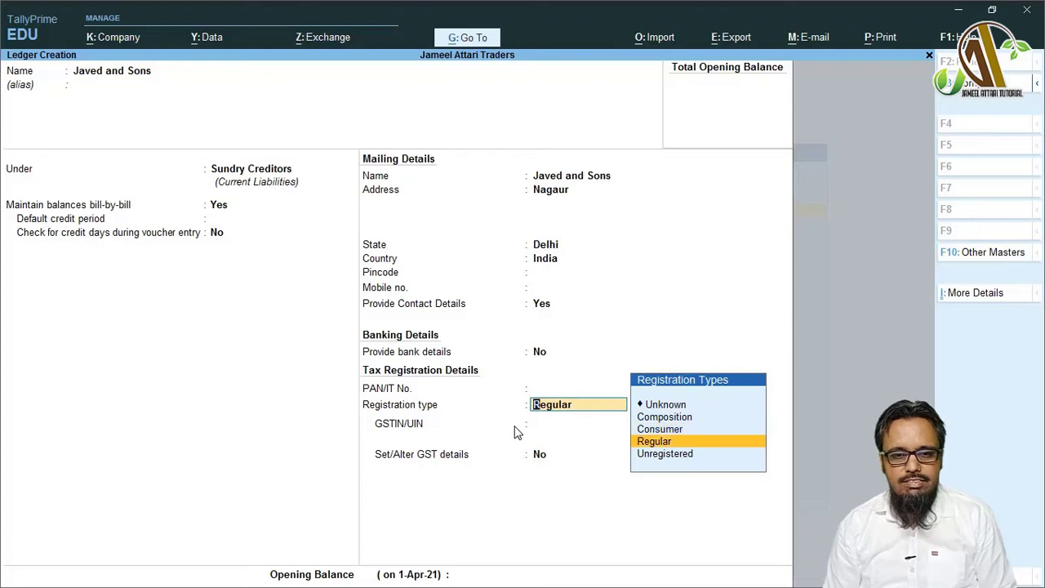
key("Up")
key("Up")
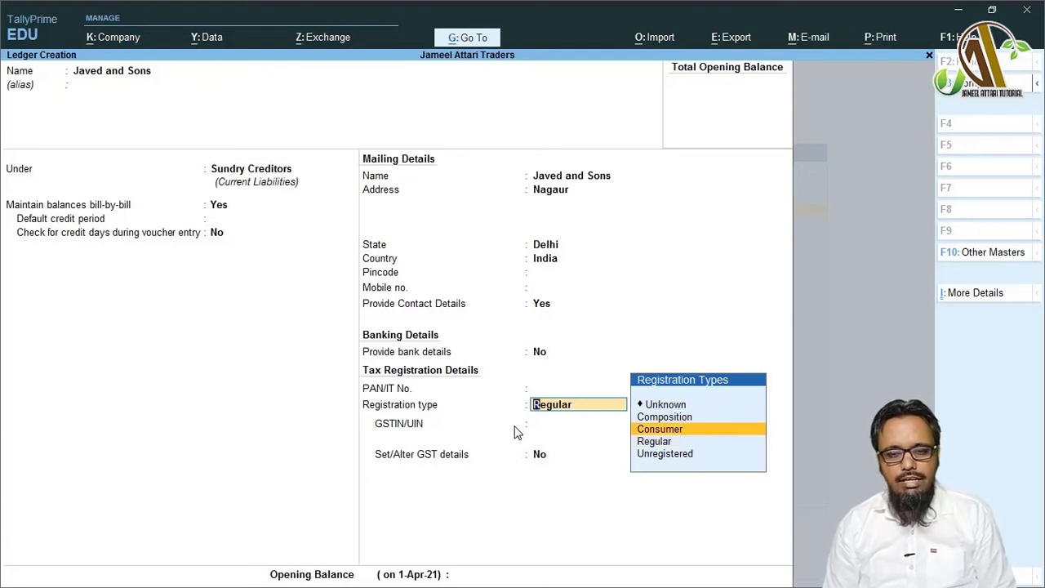
key("Down")
key("Up")
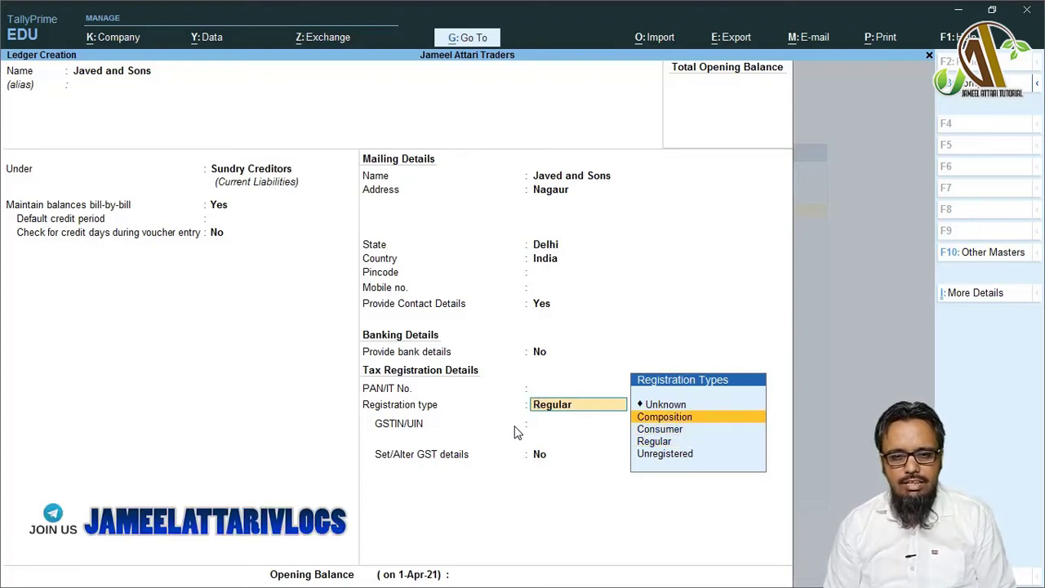
key("Down")
key("Down")
key("Return")
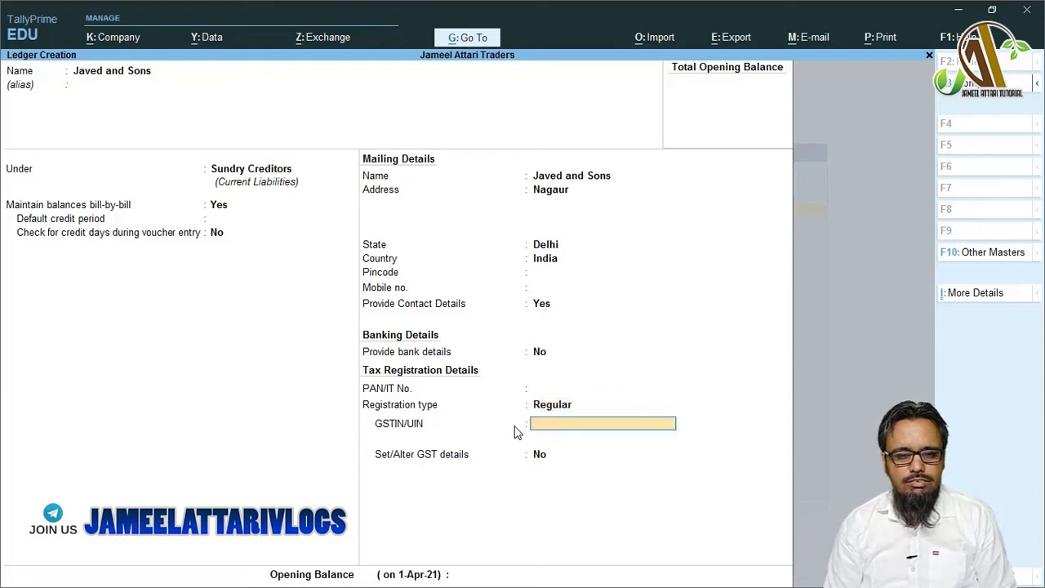
- Enter the party's GSTIN, set GST details to No, and save the Javed and Sons ledger
type("E")
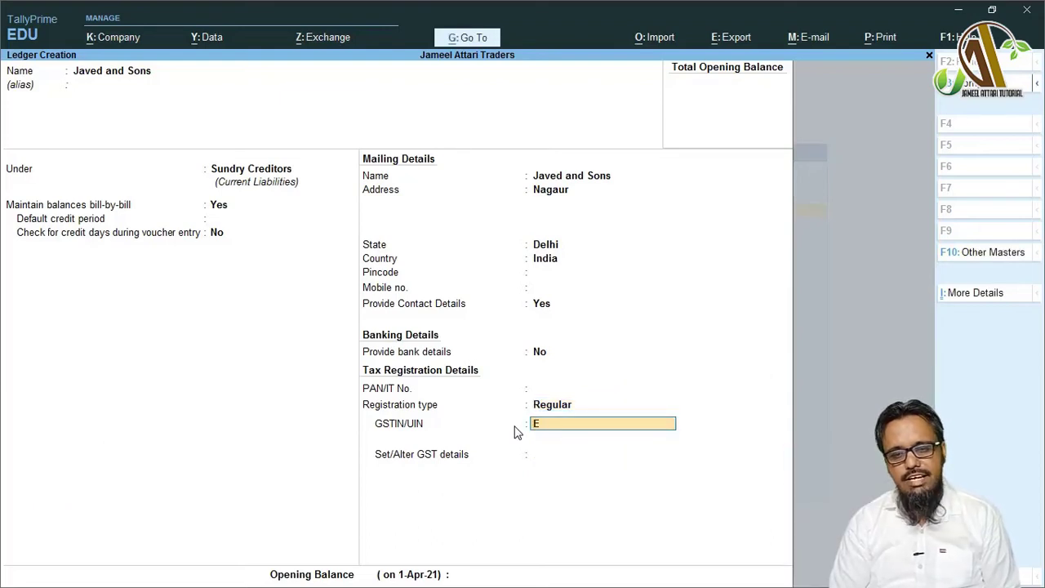
type("KDJJFIIDKKEEKK")
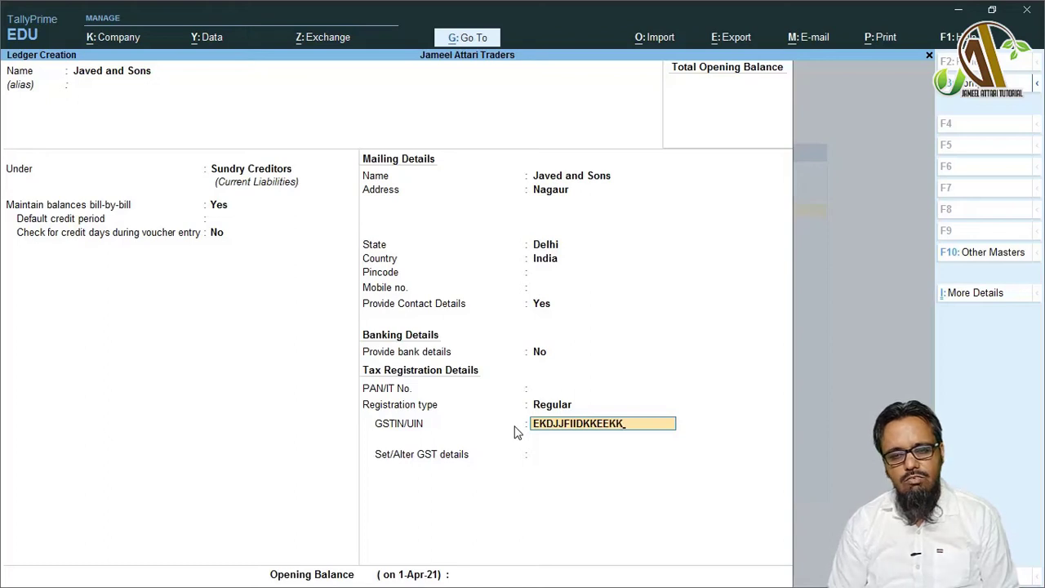
key("Return")
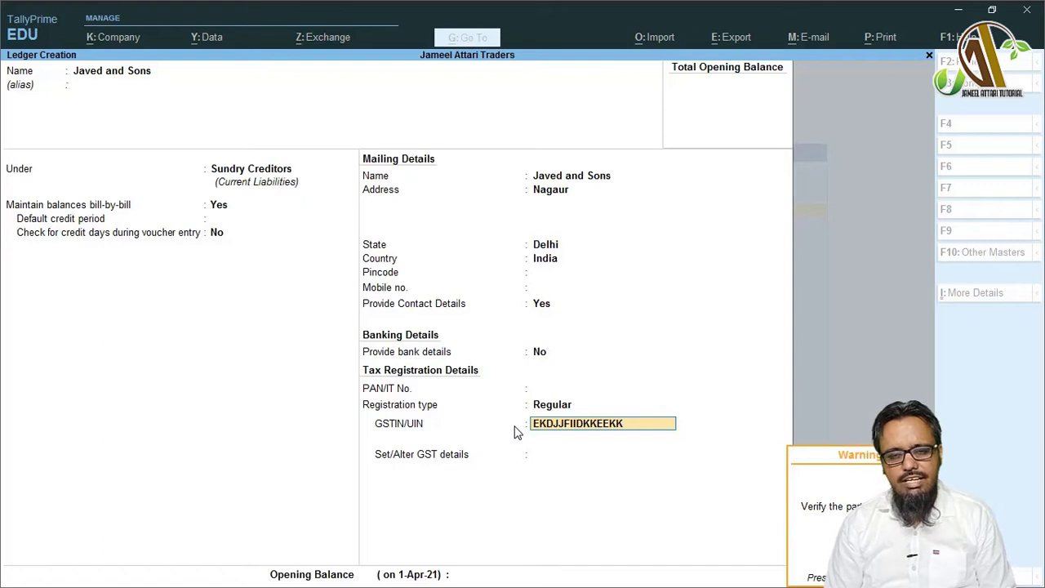
key("Return")
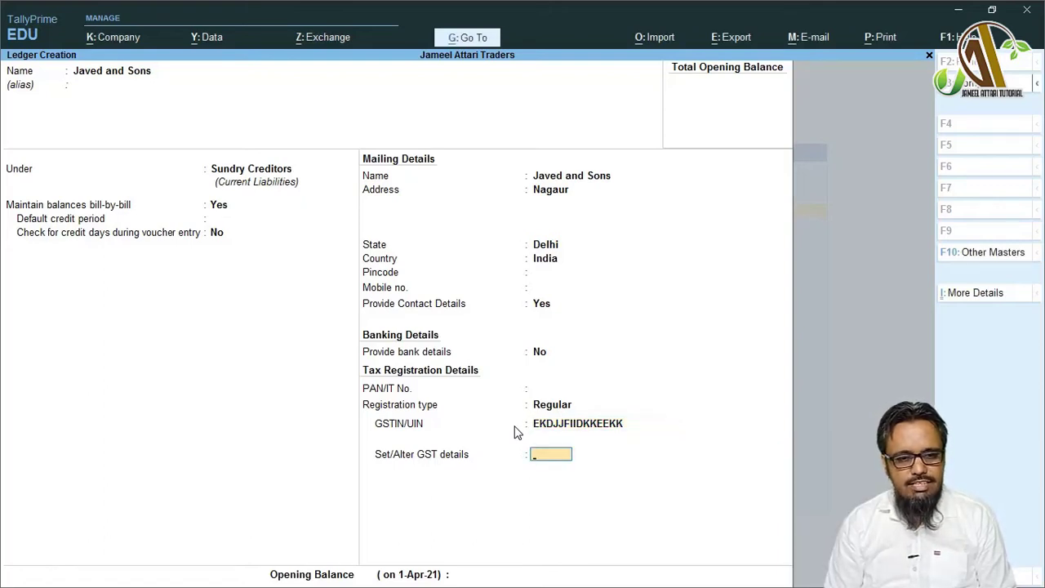
type("n")
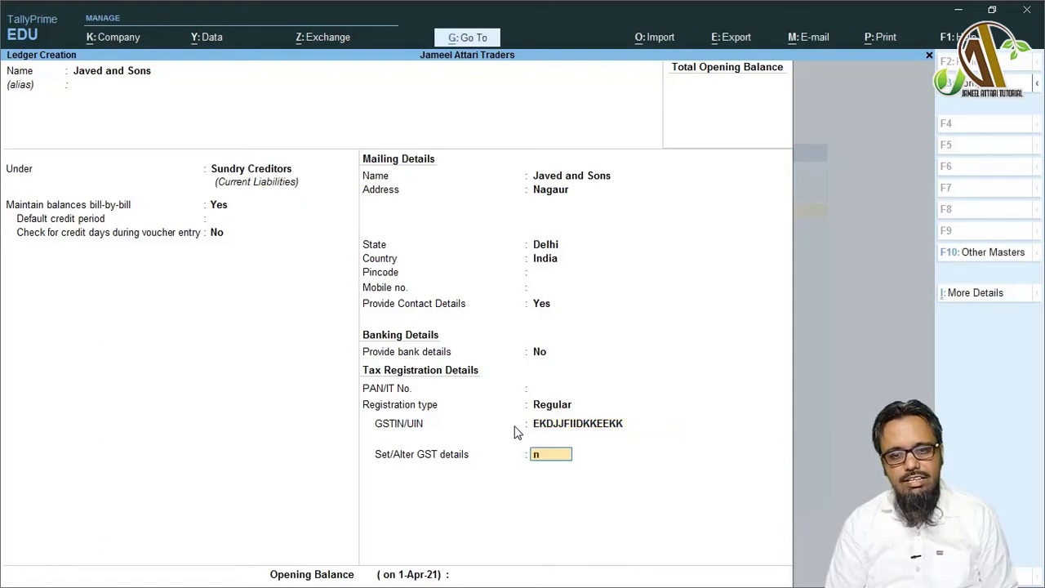
key("Return")
key("Return")
key("y")
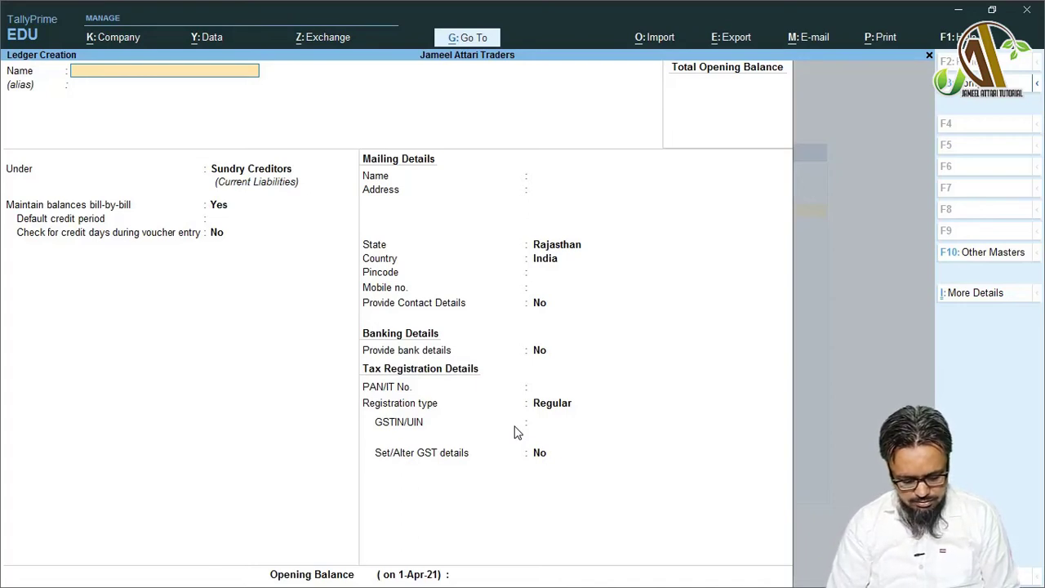
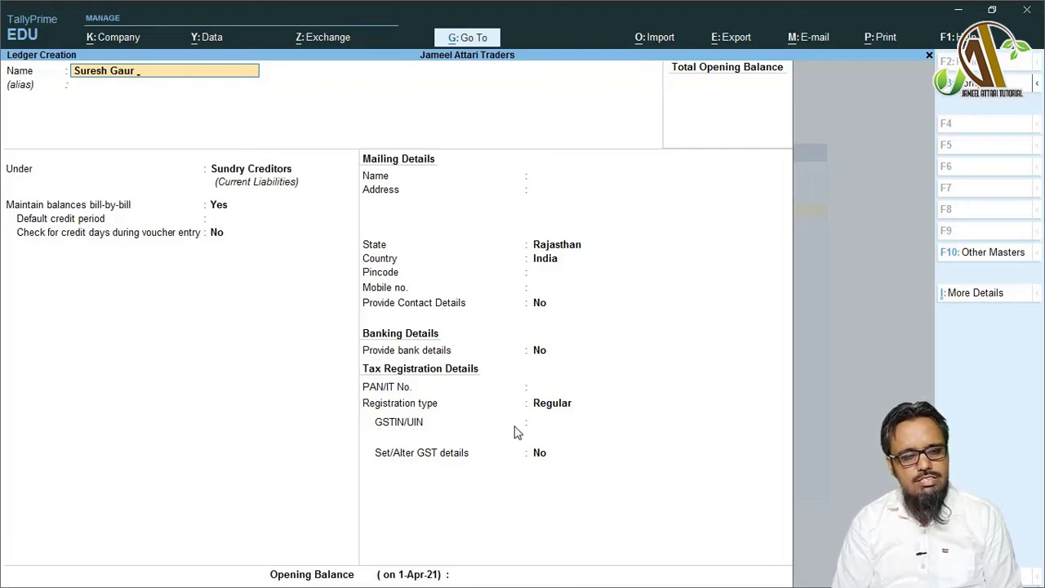
type("Enter")
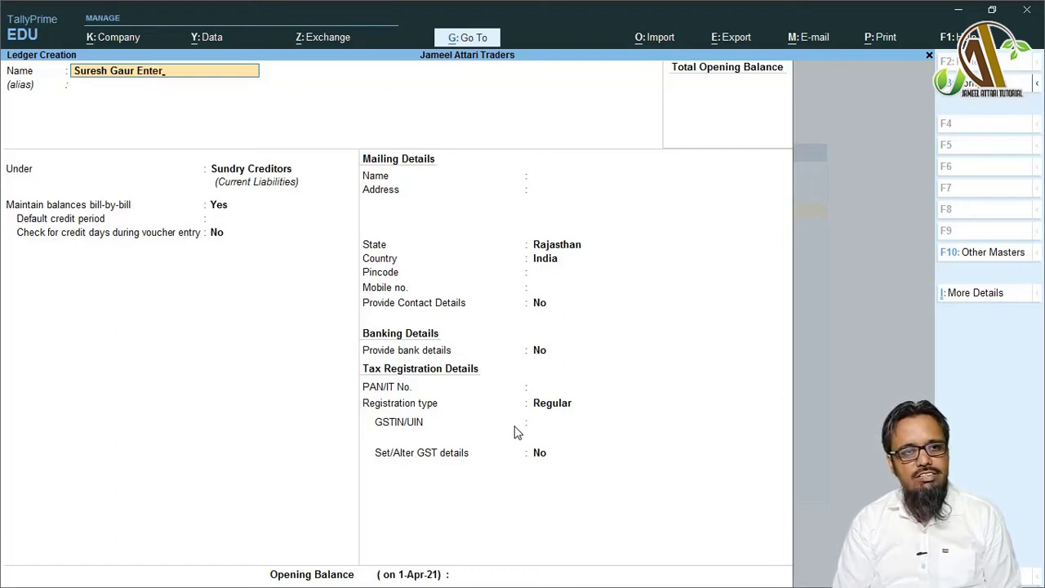
type("prie")
type("es")
key("Return")
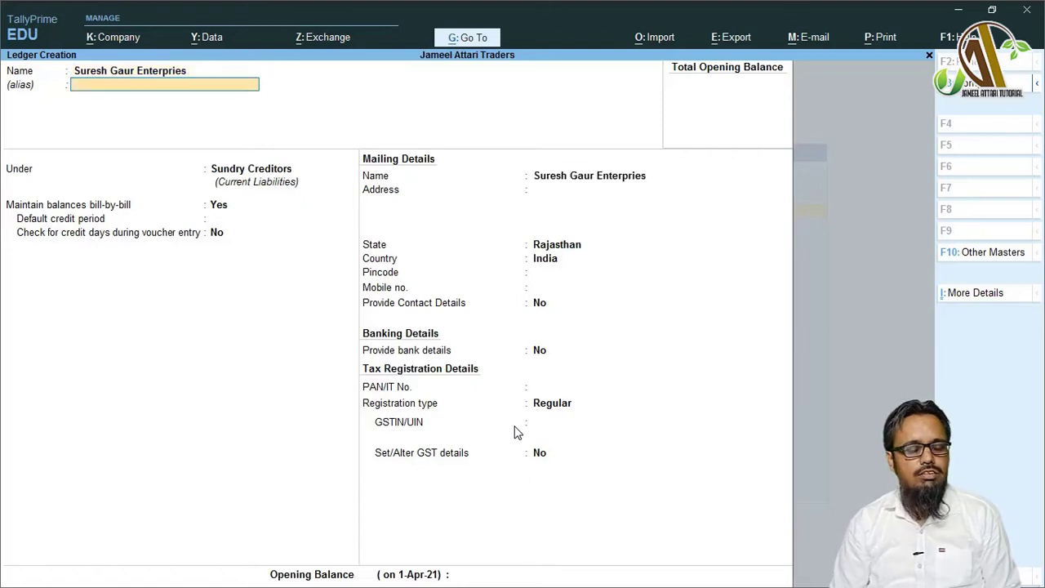
key("Return")
key("Return")
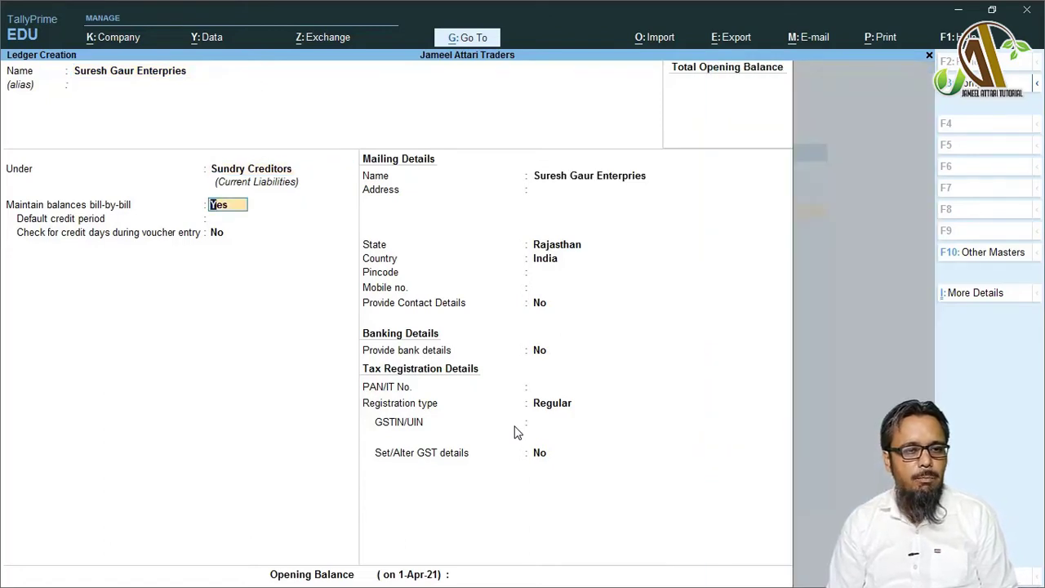
key("Return")
key("Return")
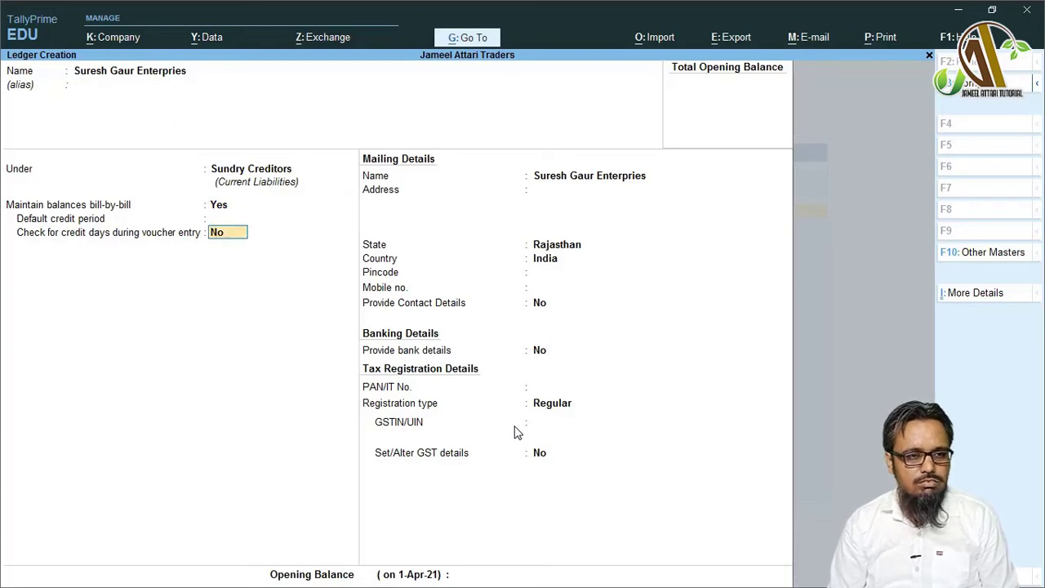
key("BackSpace")
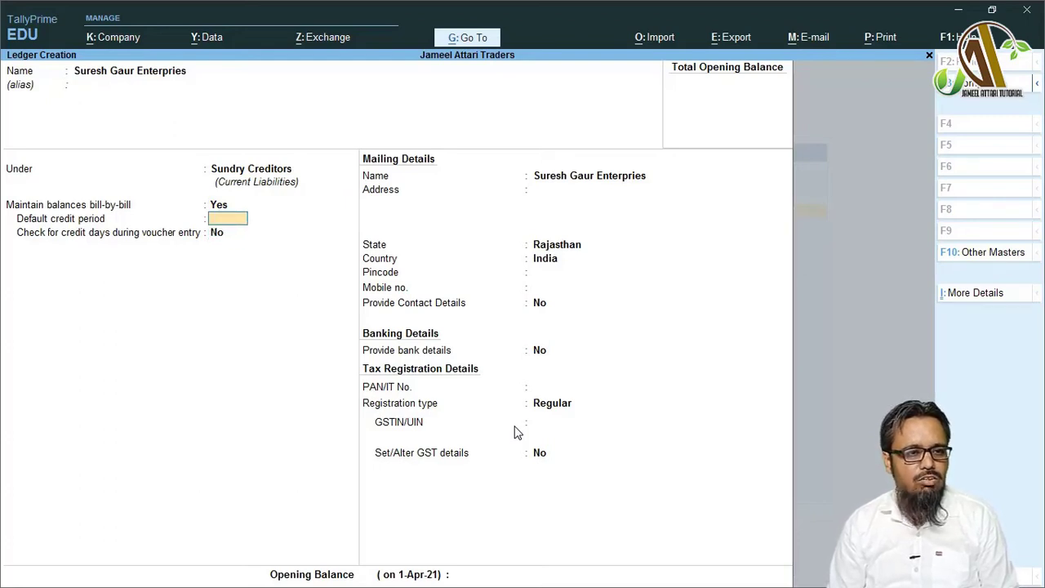
key("Return")
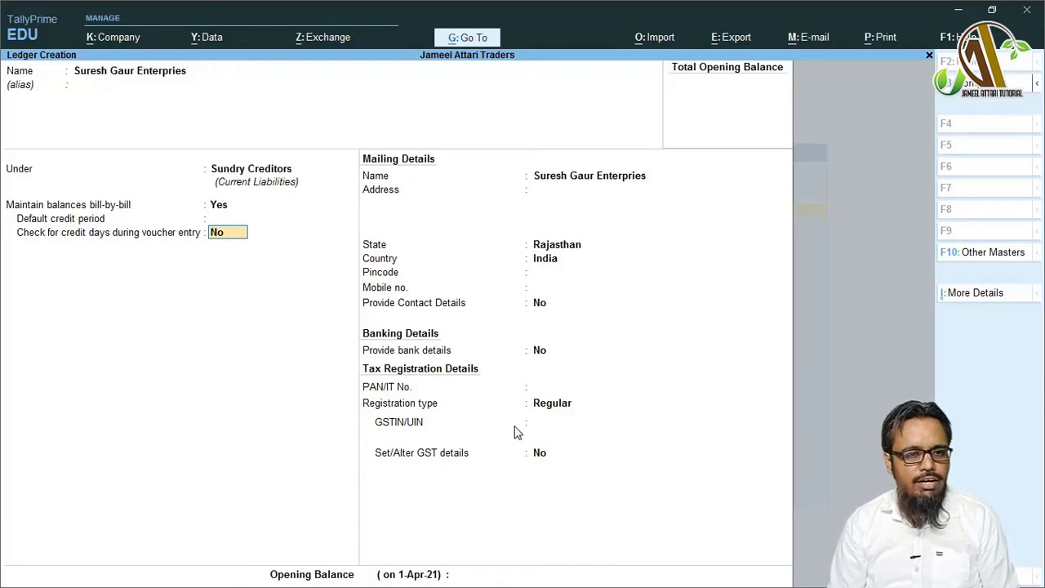
key("Return")
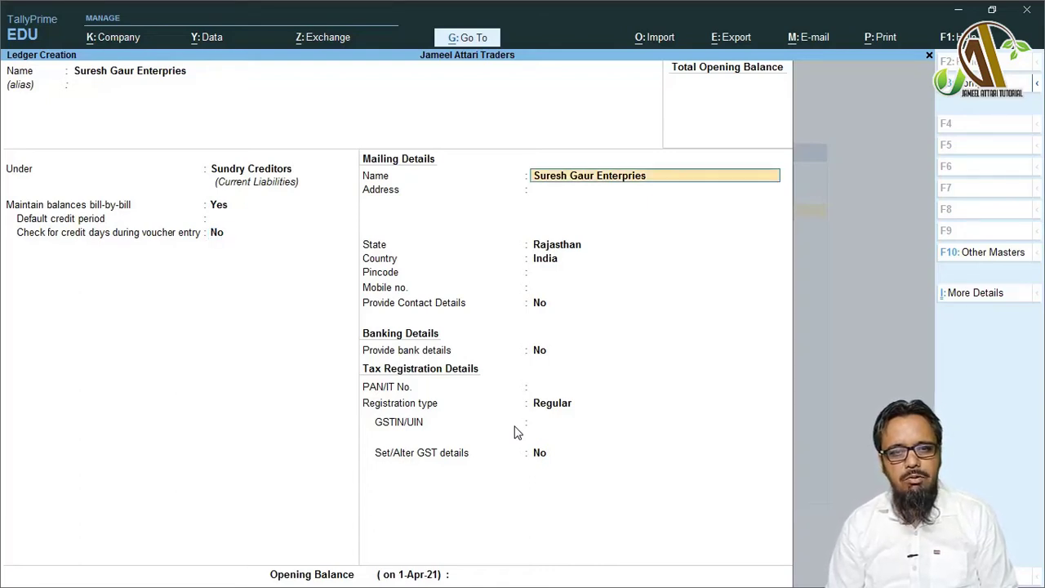
key("Return")
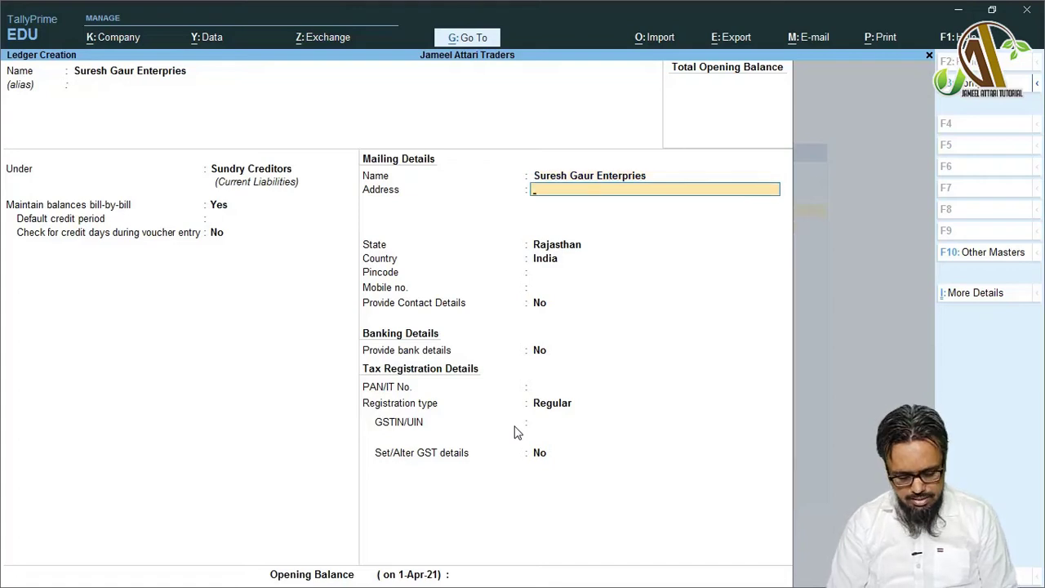
- Enter address Nagaur and state Rajasthan, leaving the mobile number blank
type("Nagaur")
key("Return")
key("Return")
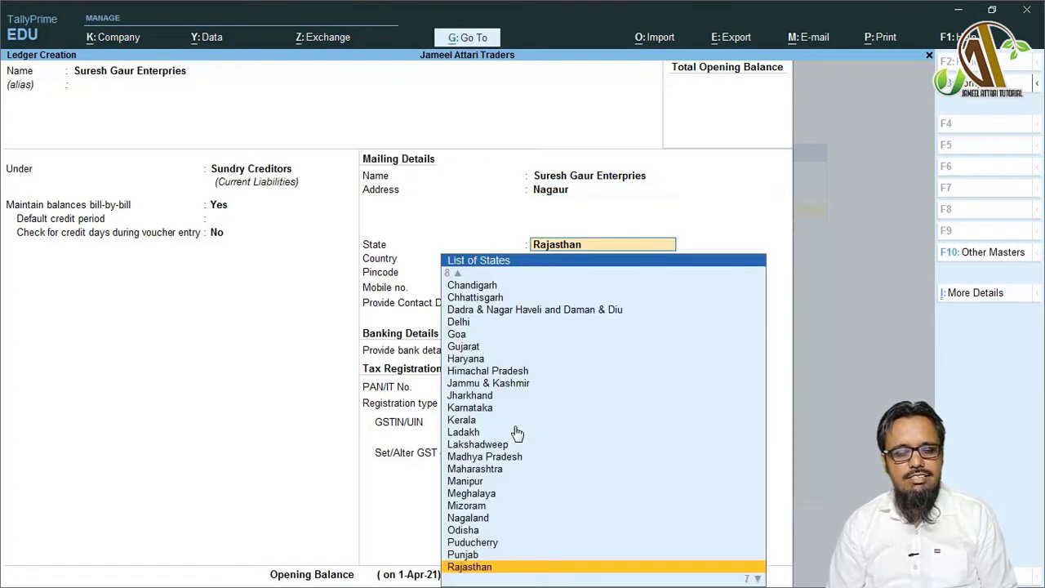
key("Return")
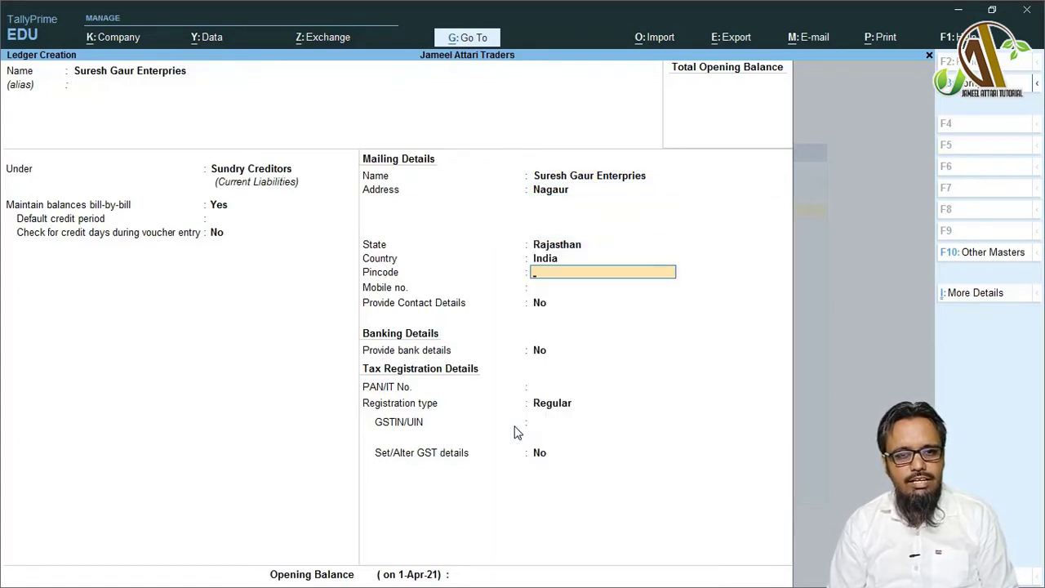
key("Return")
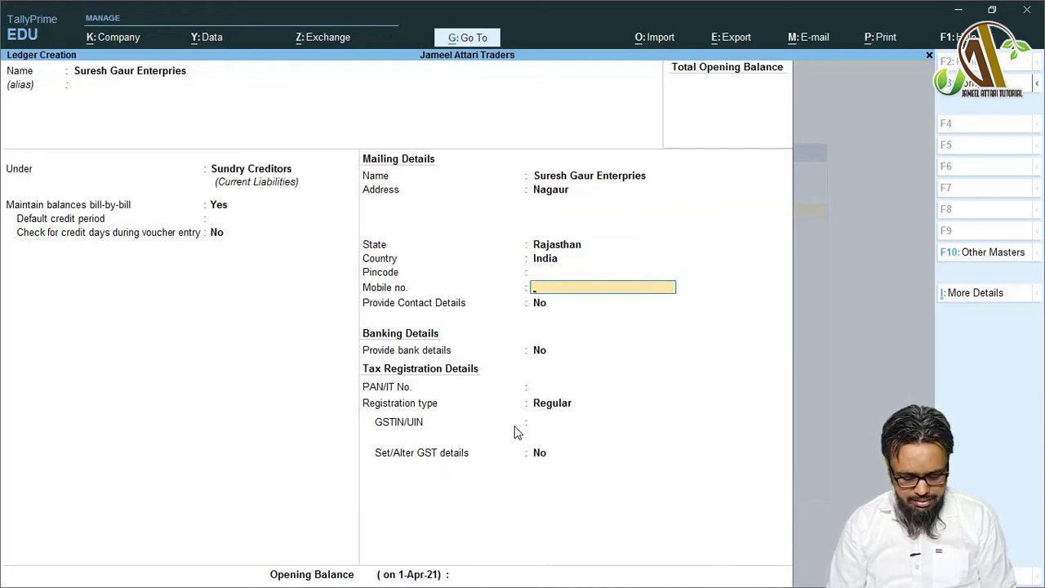
key("Return")
- Turn on contact details and record the contact person, leaving phone and other fields blank
type("y")
key("Return")
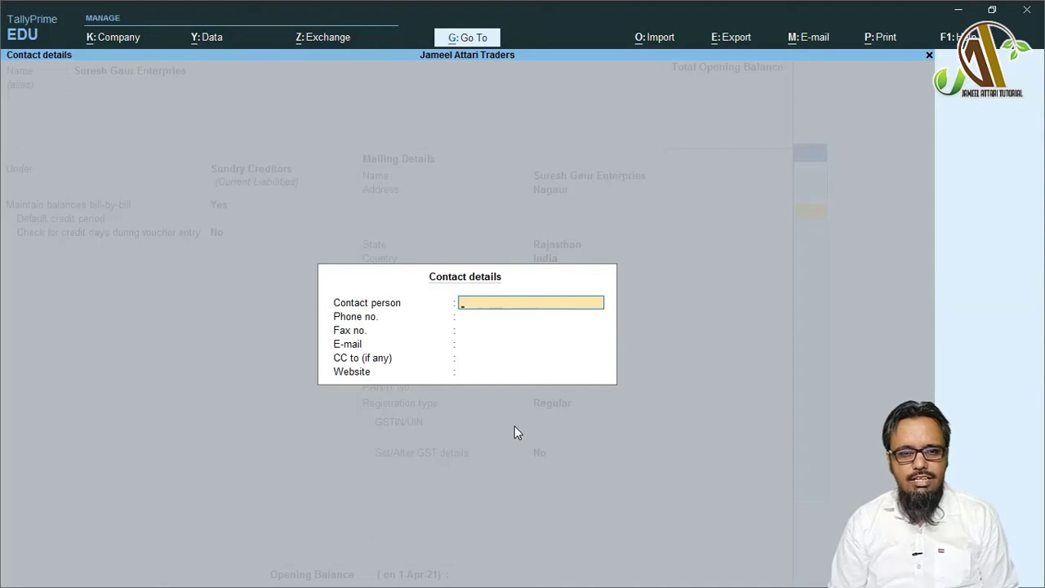
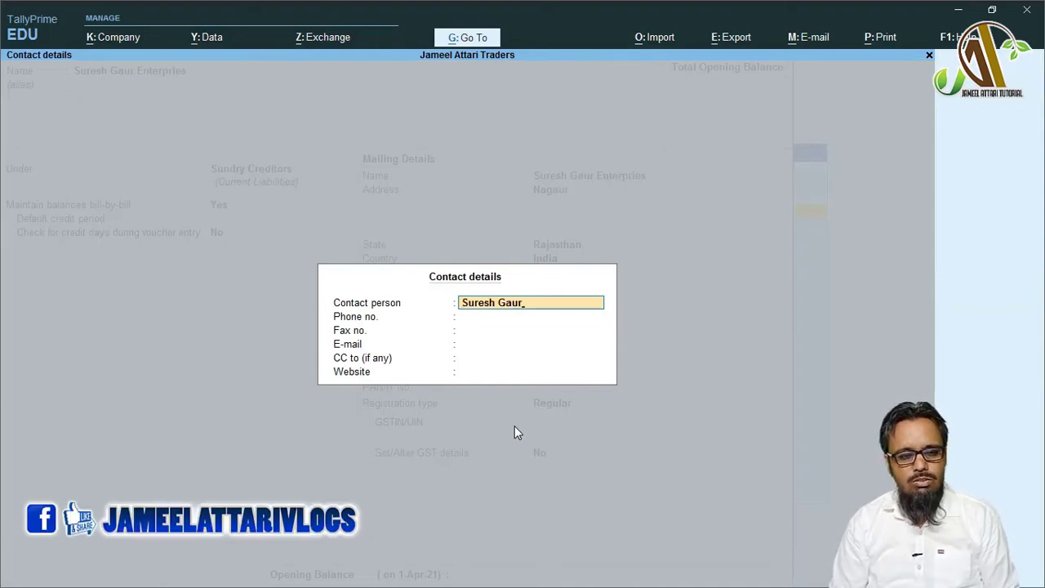
key("Return")
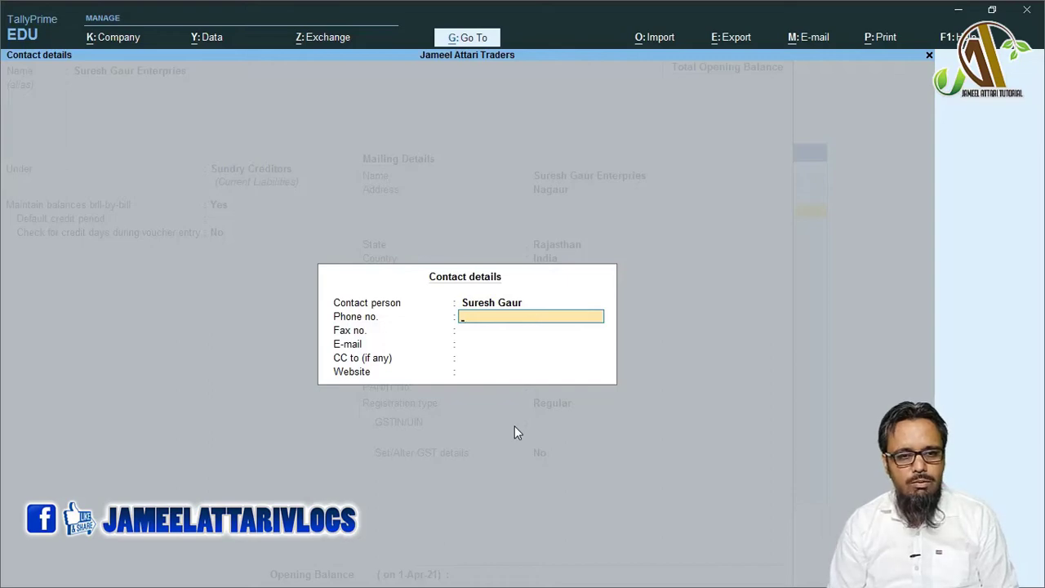
key("Return")
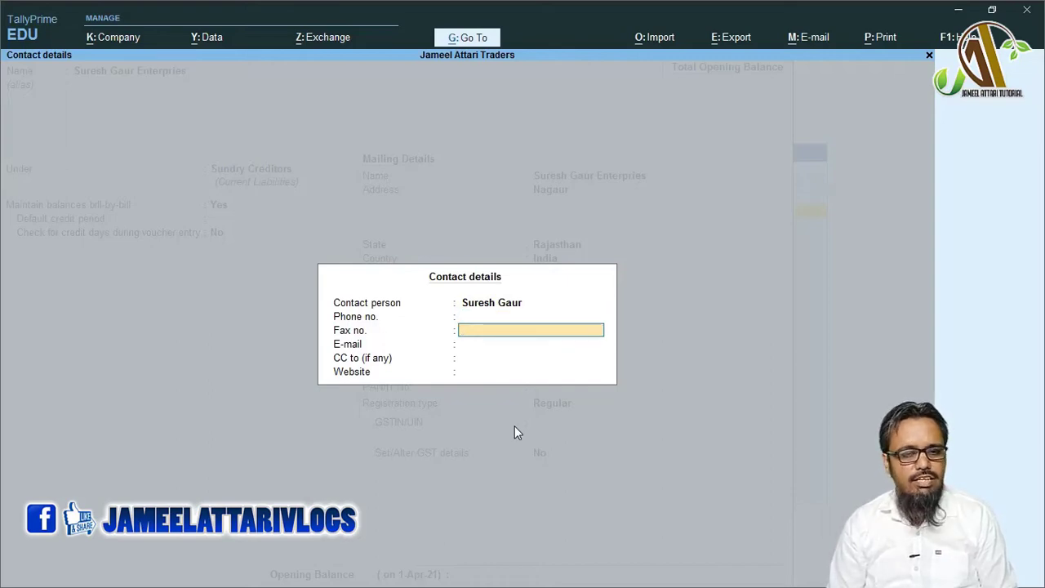
key("Return")
key("Return")
key("Return")
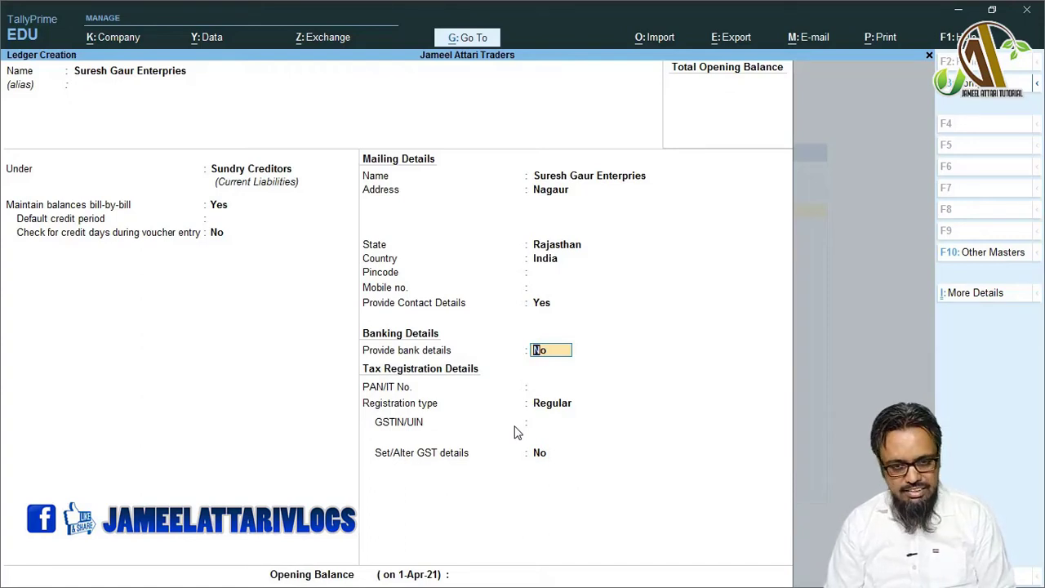
- Set Provide bank details to Yes, exit Bank Details empty, then revert it to No
type("y")
key("Return")
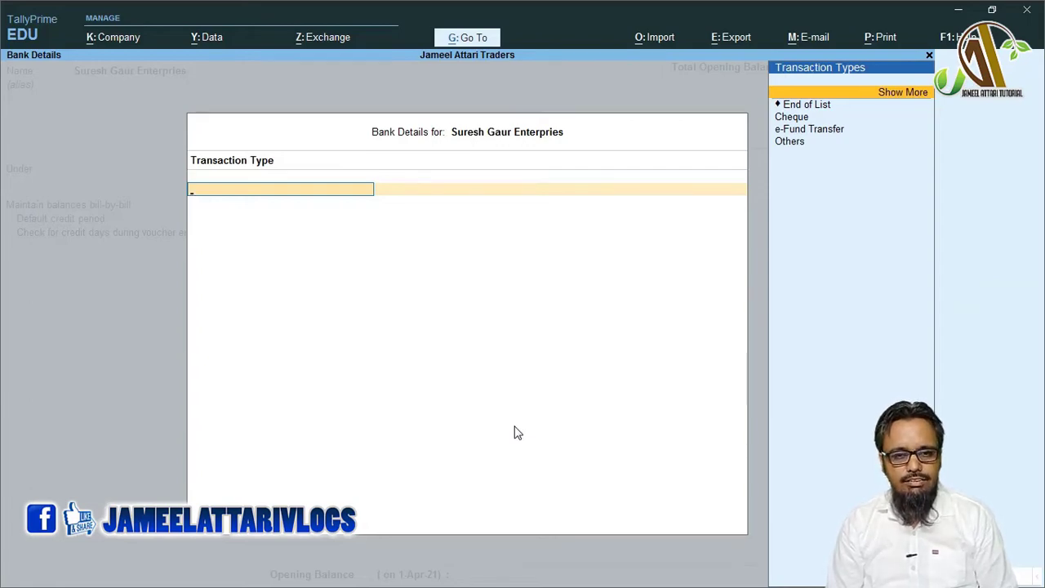
key("Escape")
type("n")
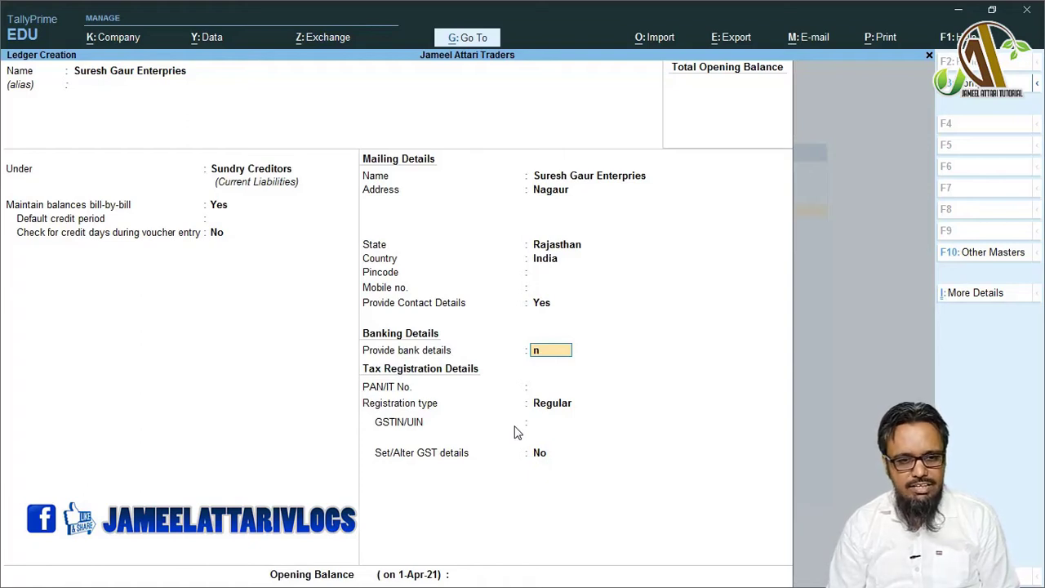
key("Return")
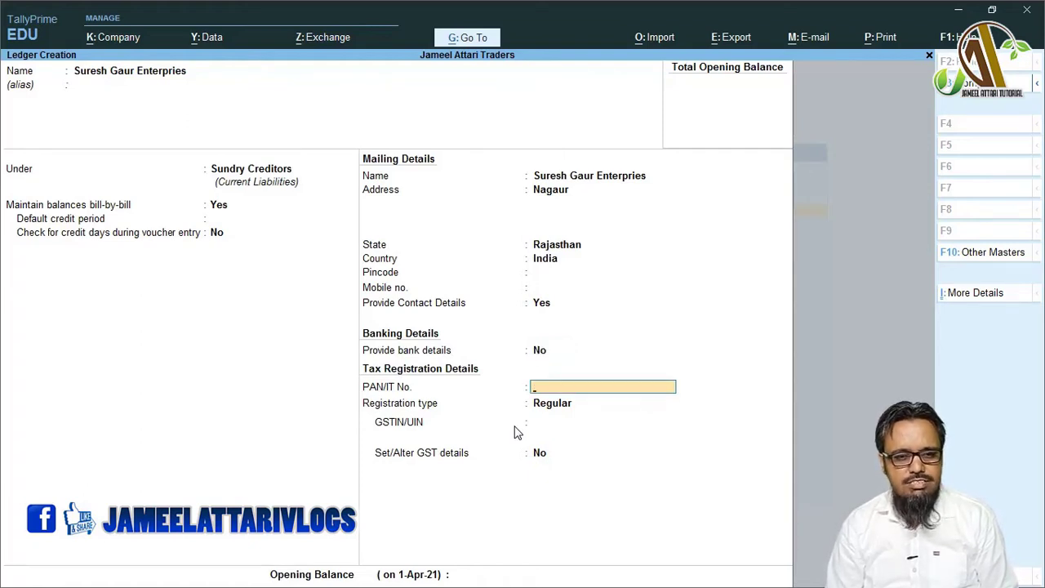
key("Return")
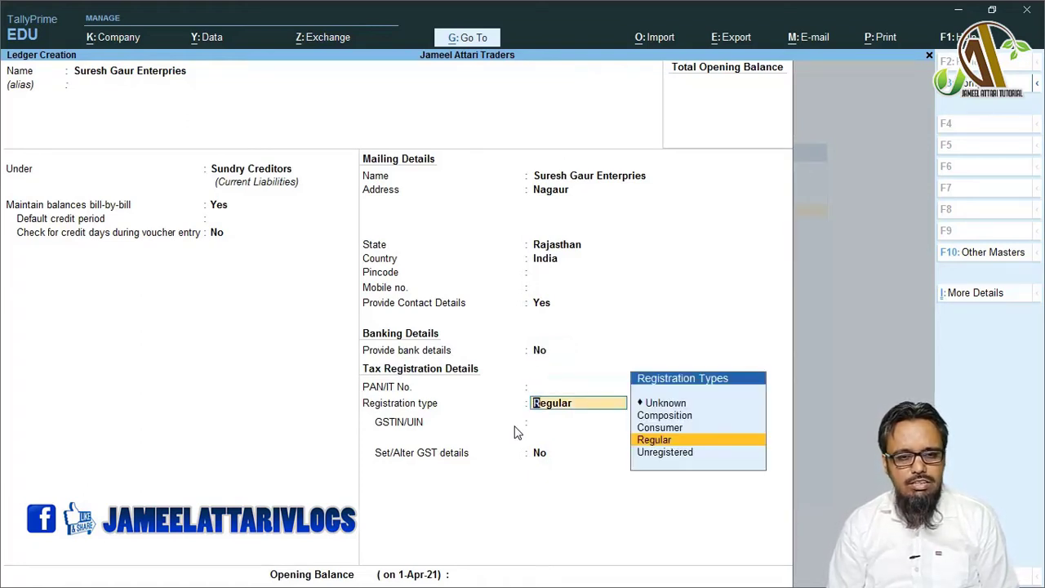
key("Up")
key("Up")
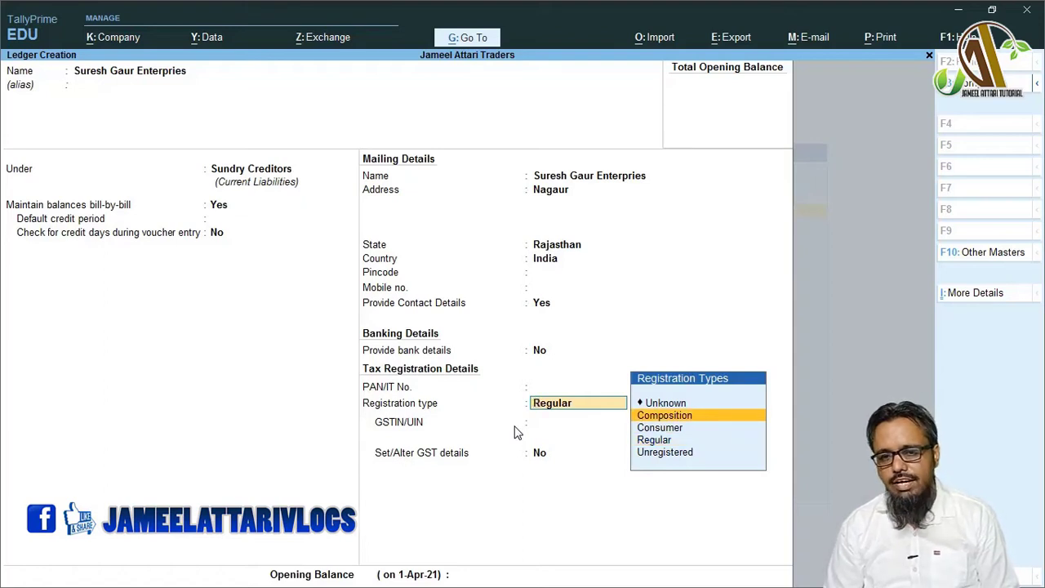
key("Down")
key("Down")
key("Down")
key("Up")
key("Up")
key("Up")
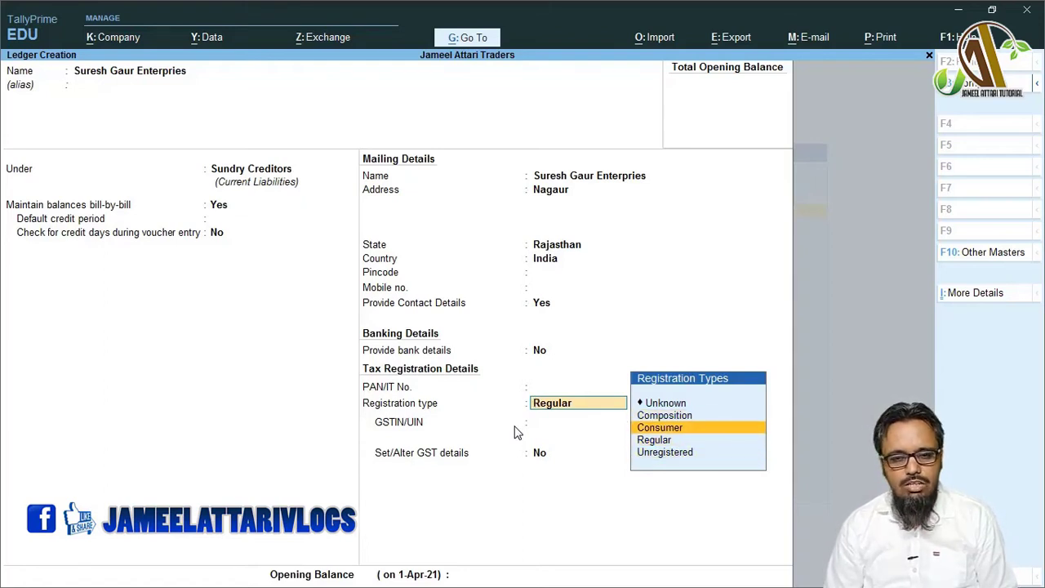
key("Down")
key("Down")
key("Up")
key("Up")
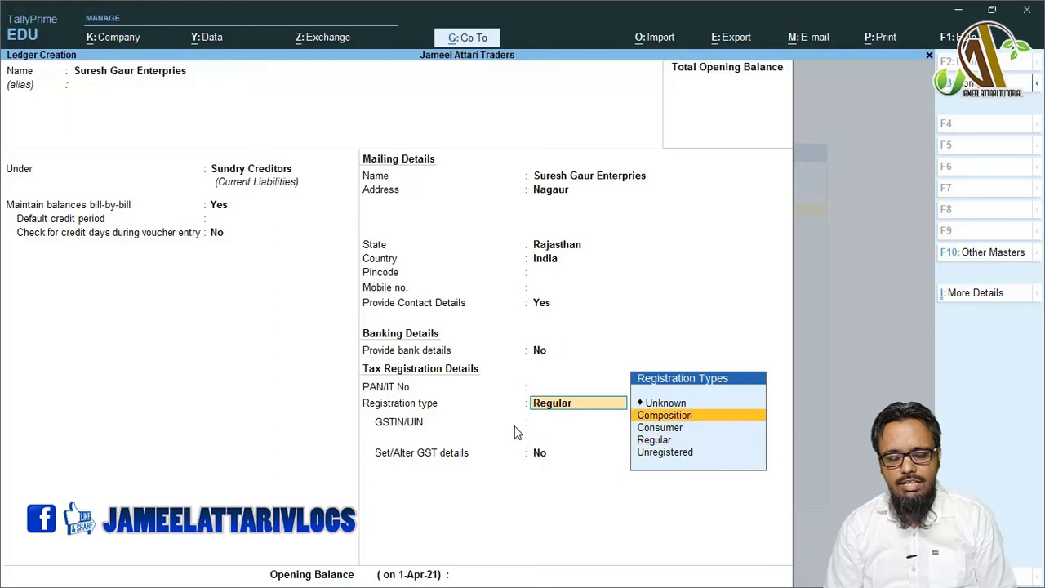
key("Down")
key("Down")
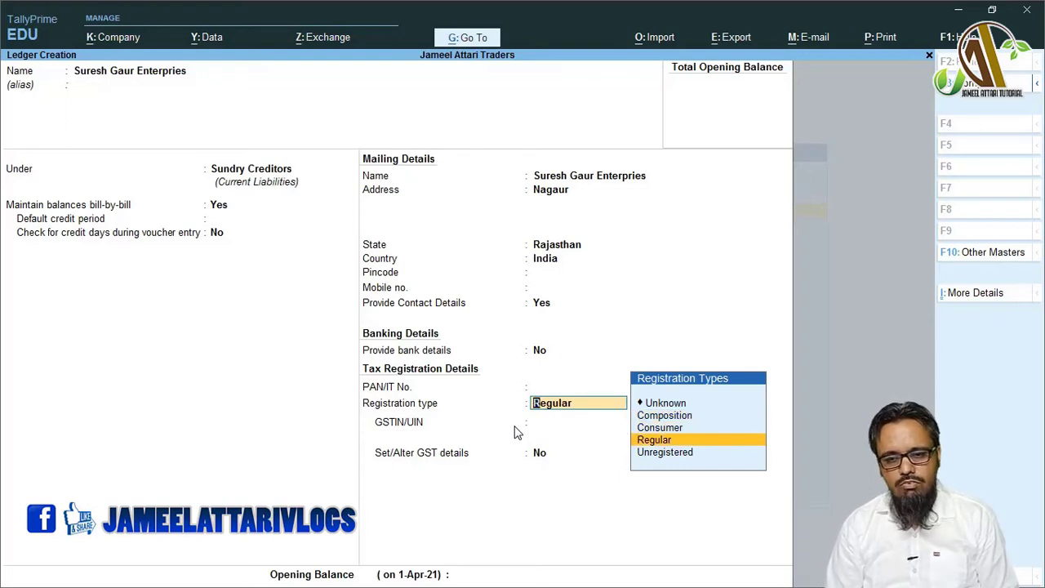
key("Up")
key("Down")
key("Up")
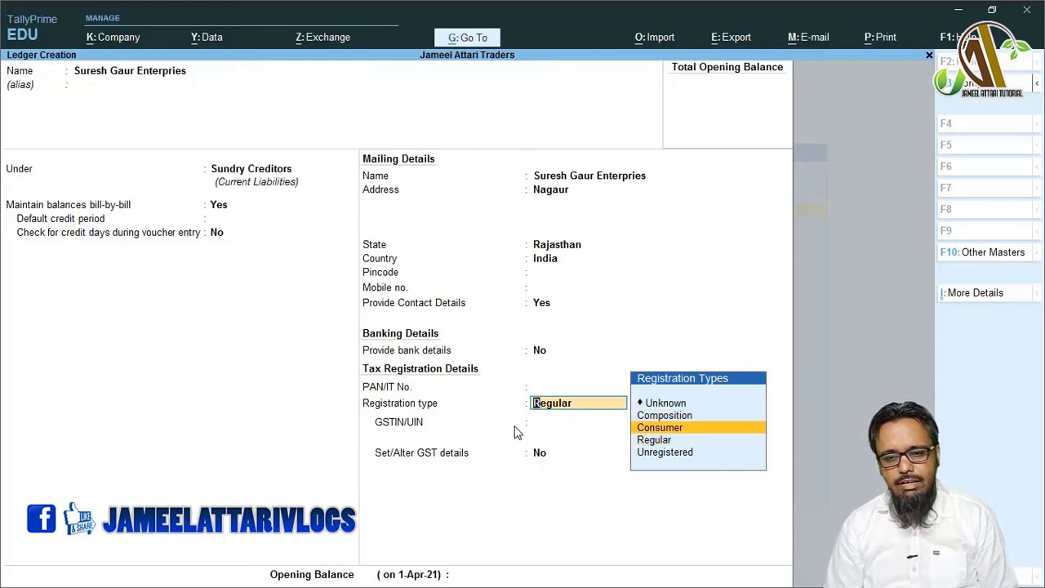
key("Down")
key("Down")
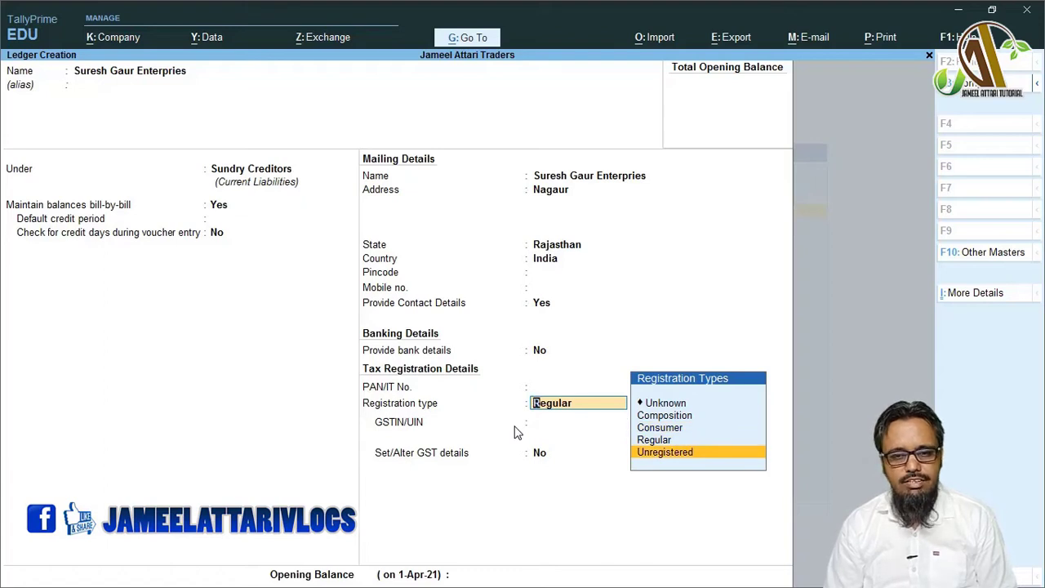
key("Up")
key("Return")
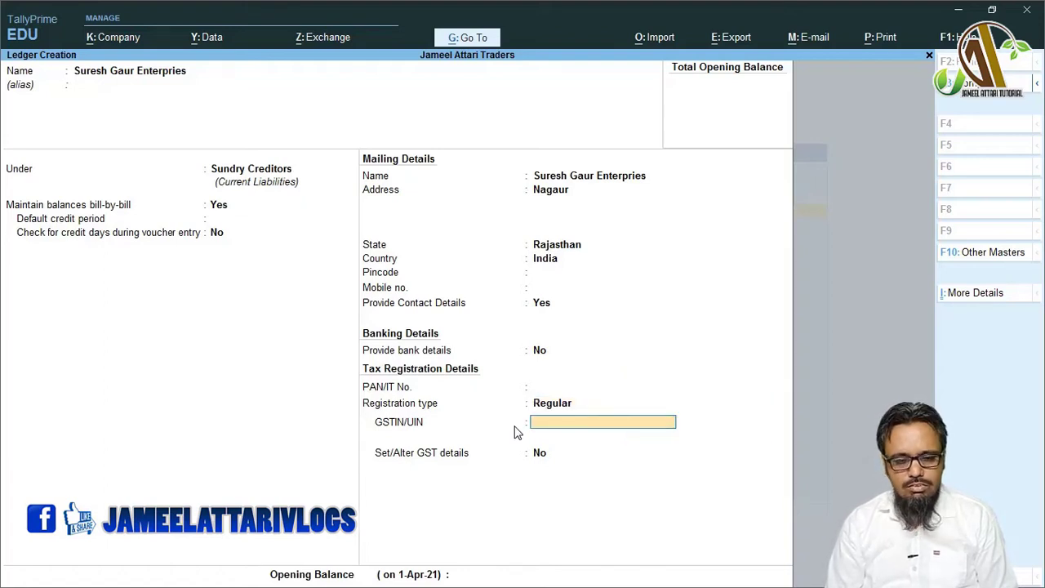
- Leave GSTIN/UIN blank past the warning and reach the opening balance field
key("Return")
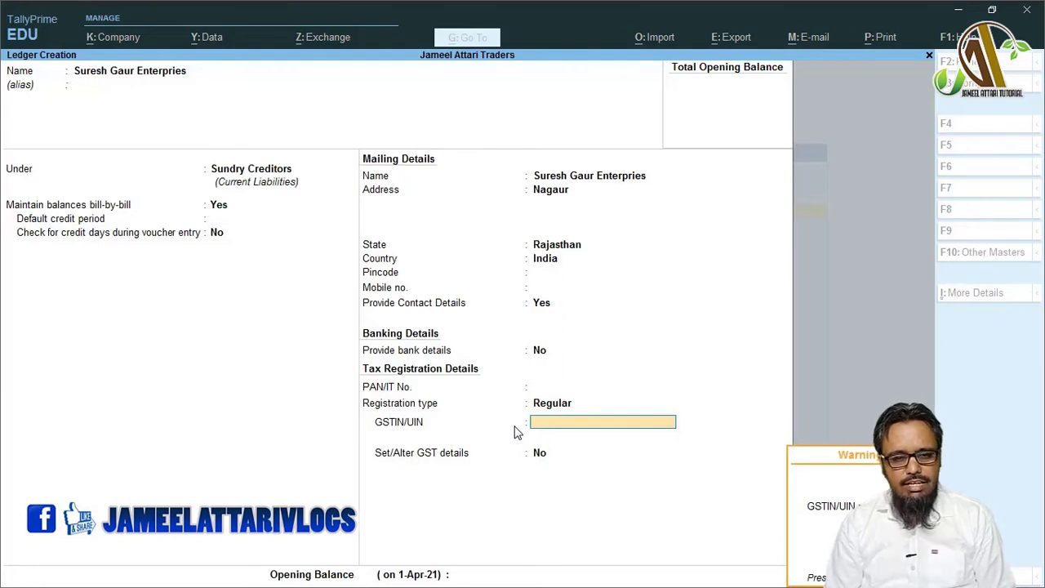
key("Return")
key("Return")
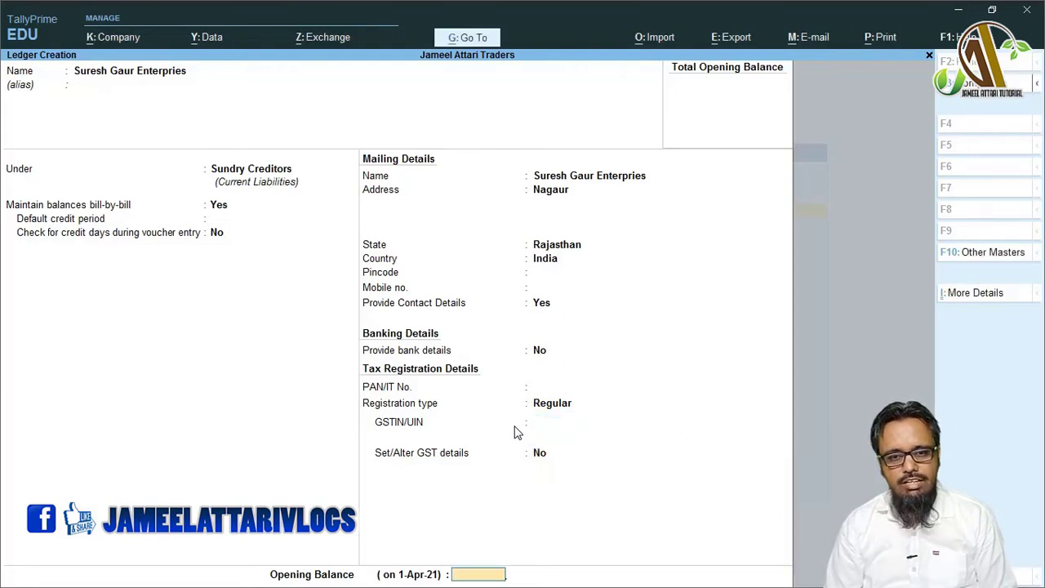
key("Return")
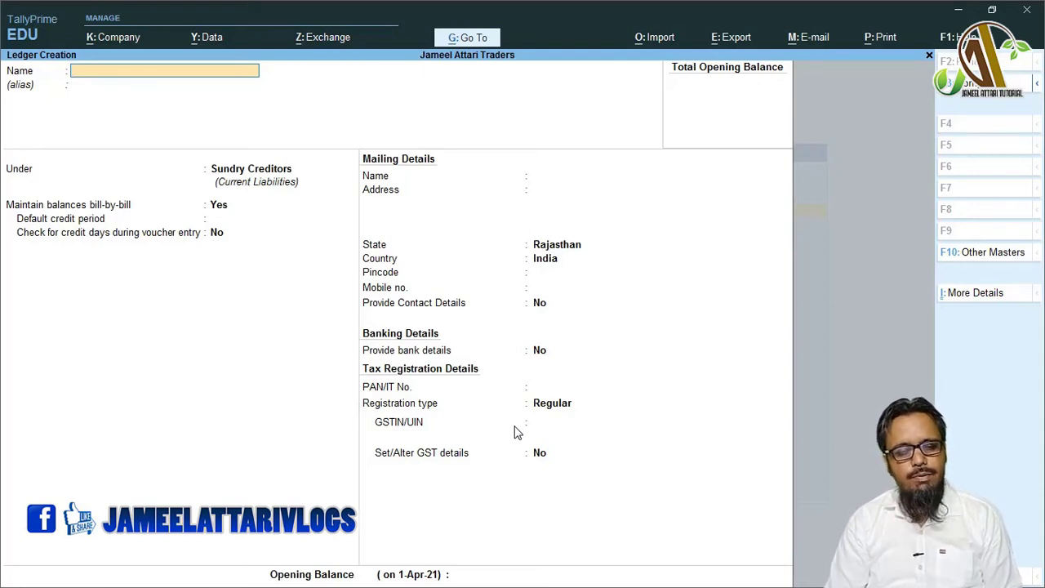
- Create ledger Israr and Brothers under Sundry Debtors, bill-by-bill Yes, no credit period or credit-day check
type("I")
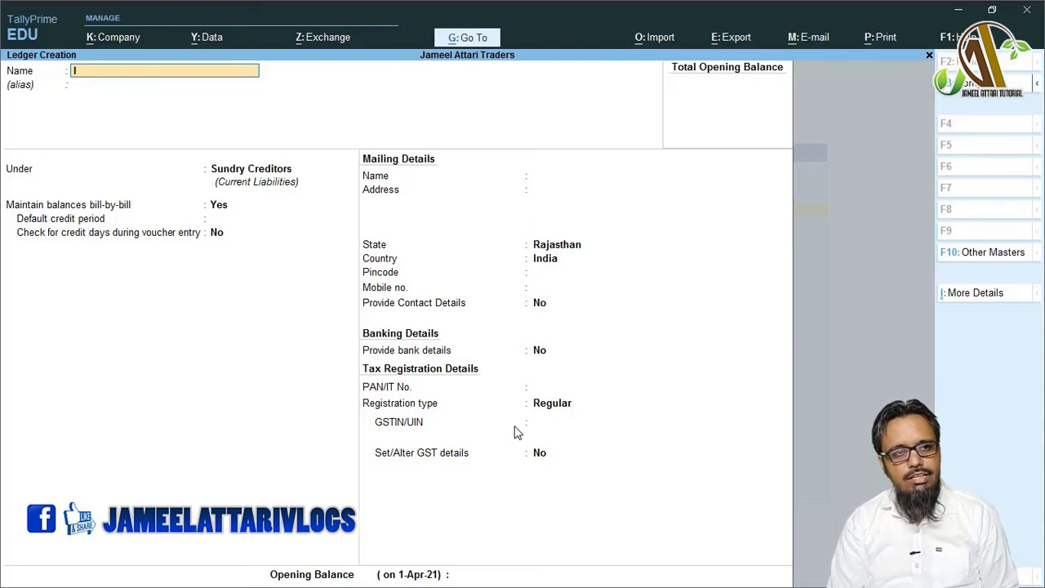
type("srar and")
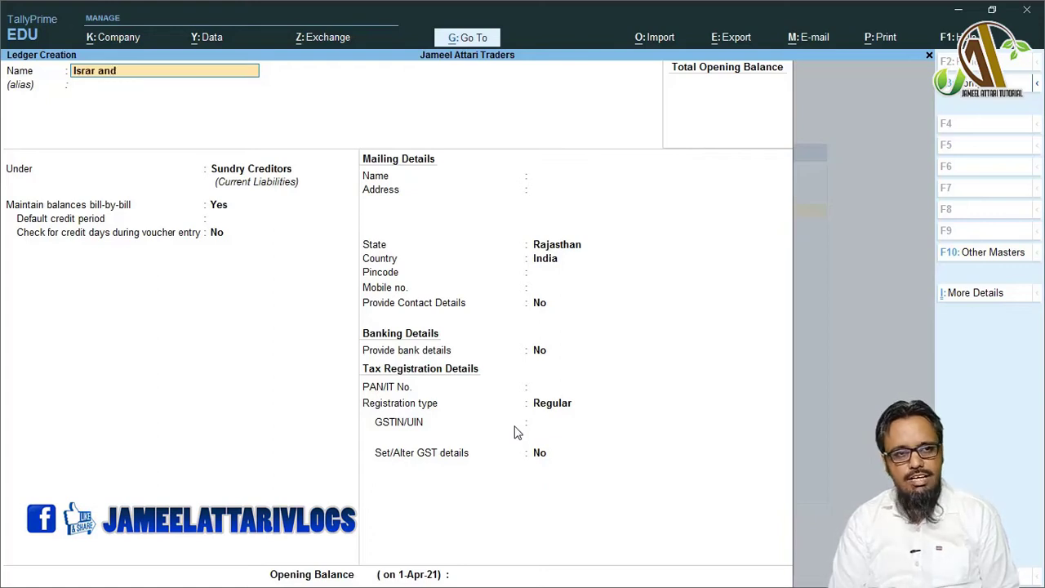
type(" Brothers")
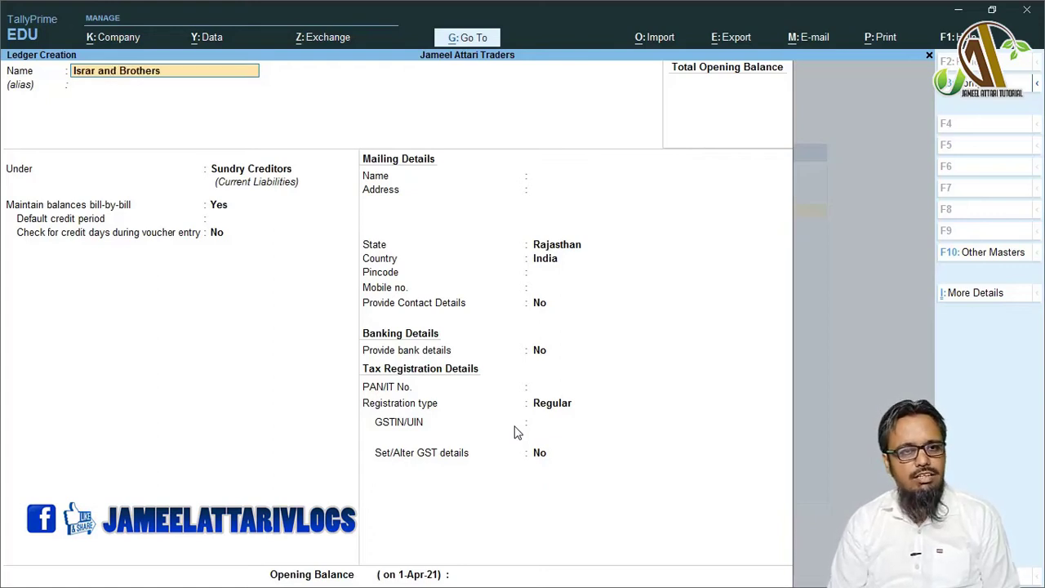
key("Return")
key("Return")
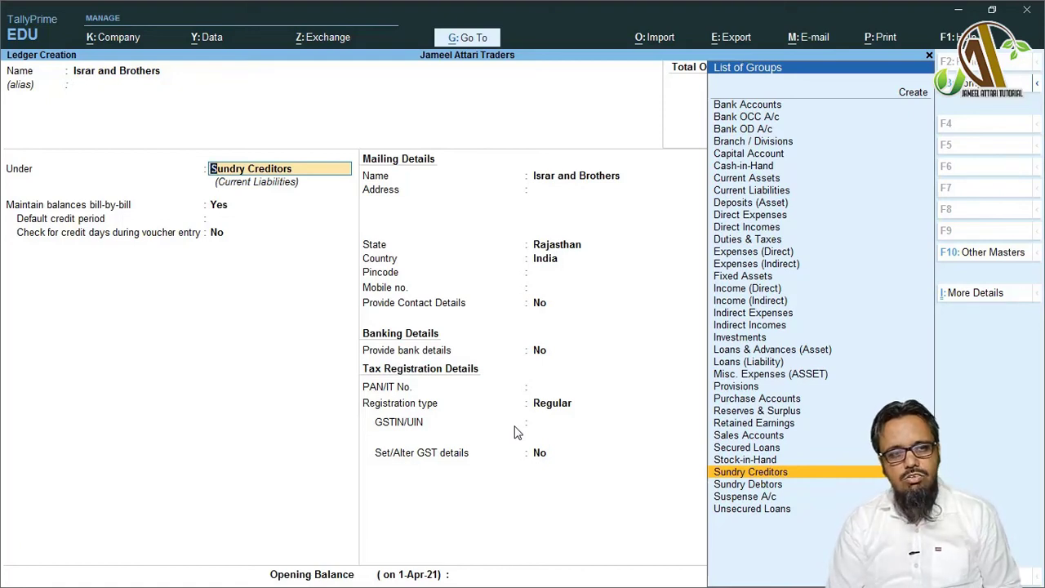
type("Su")
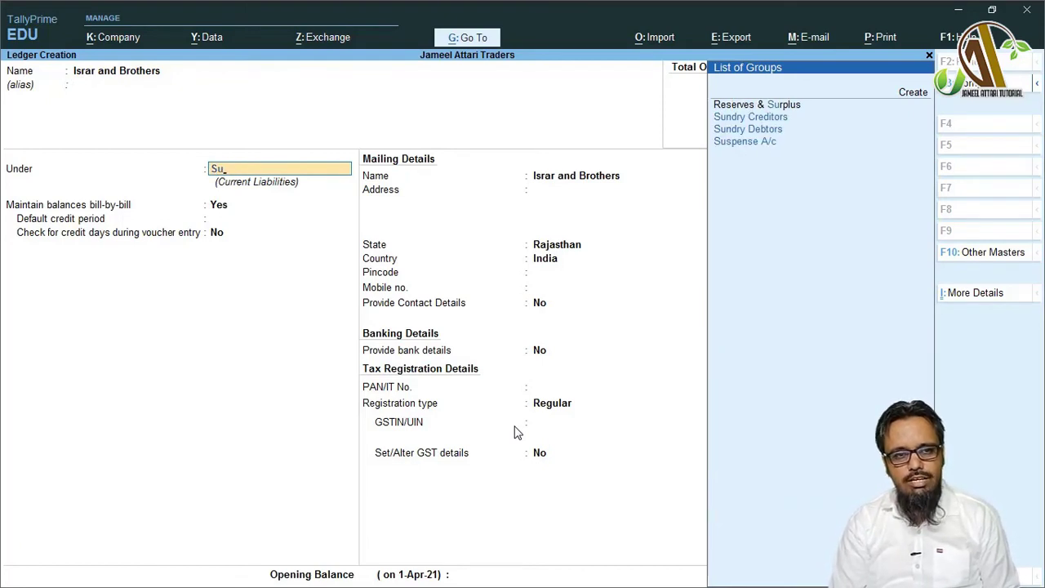
type("n")
key("Down")
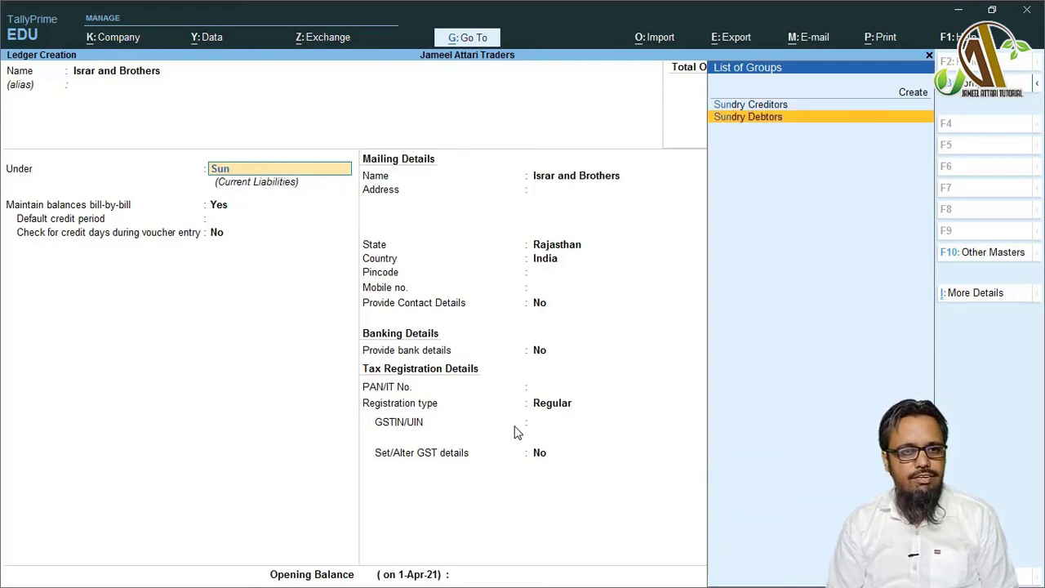
key("Return")
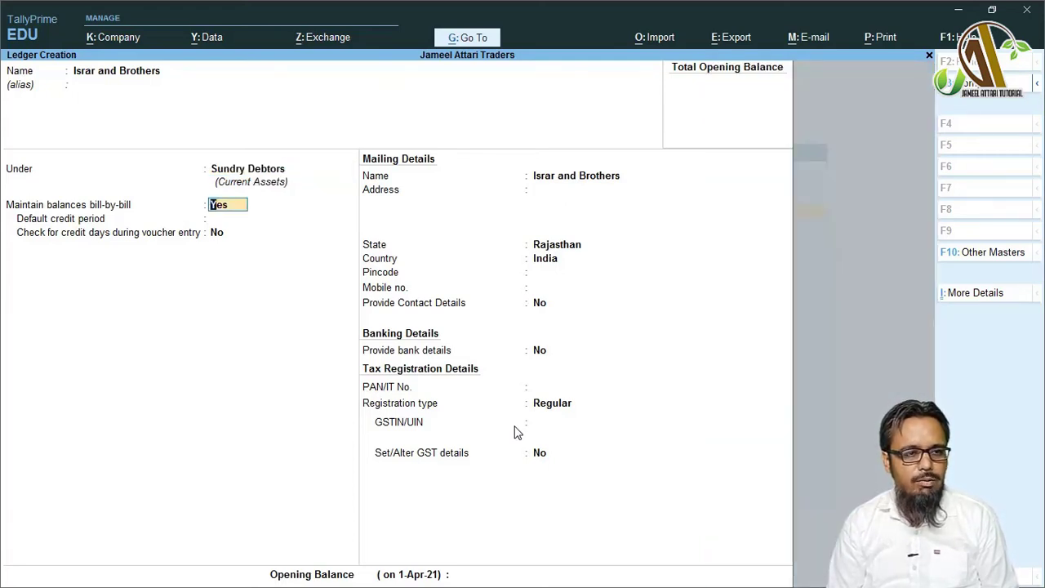
key("Return")
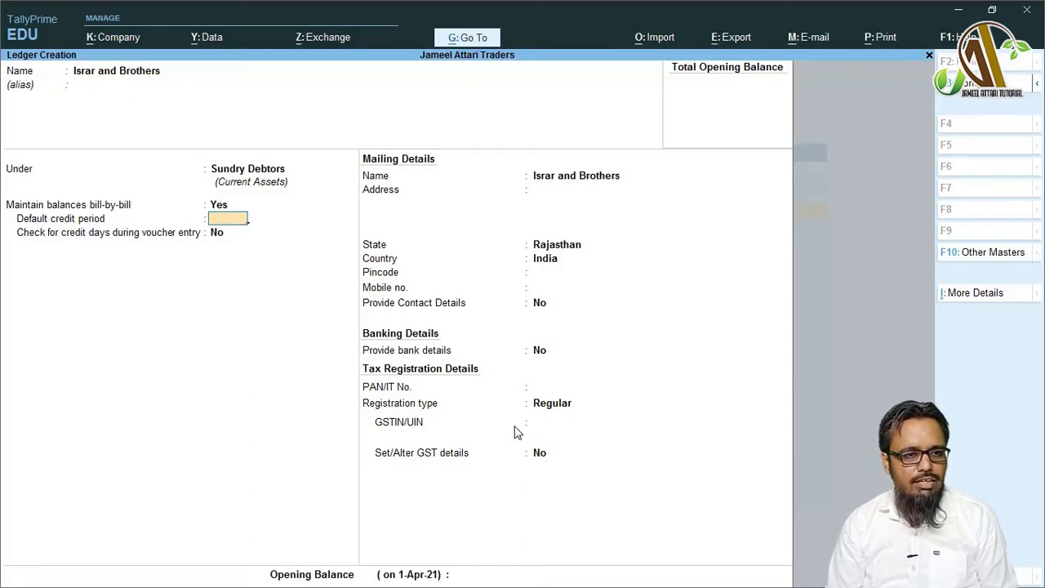
key("Return")
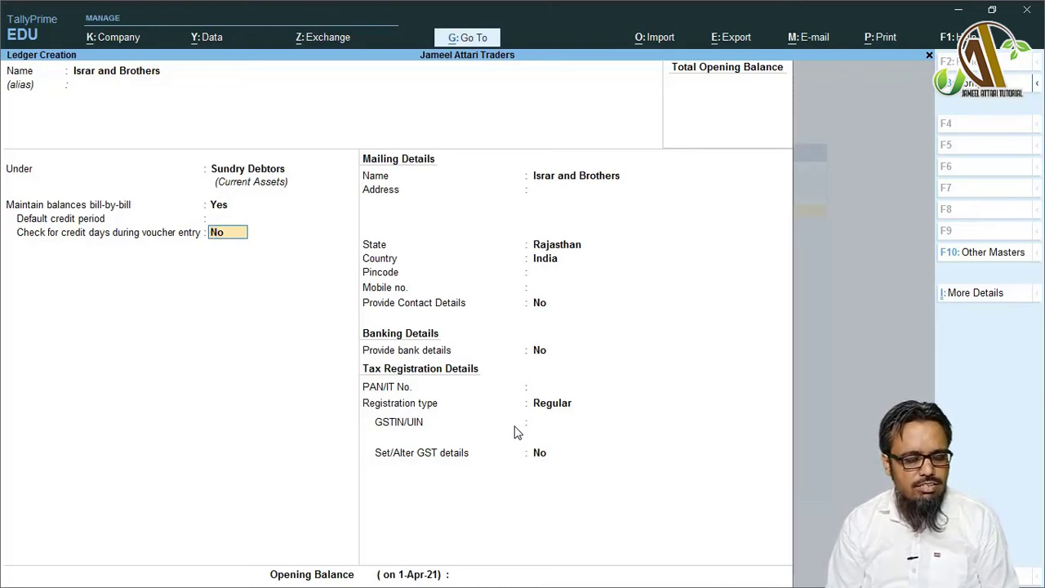
key("Return")
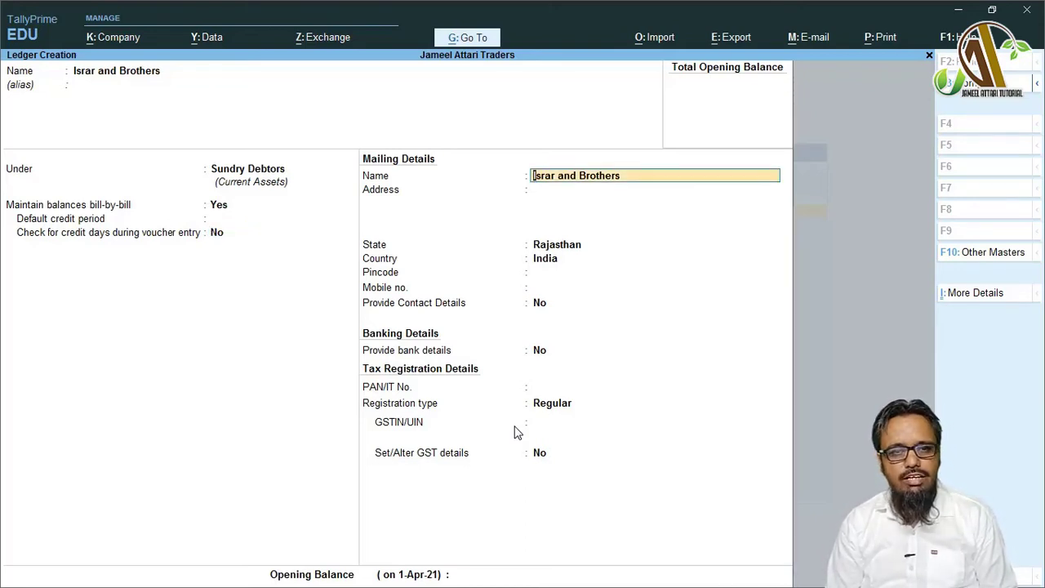
- Enter address Nagaur and state Meghalaya, leaving pincode and mobile number blank
key("Return")
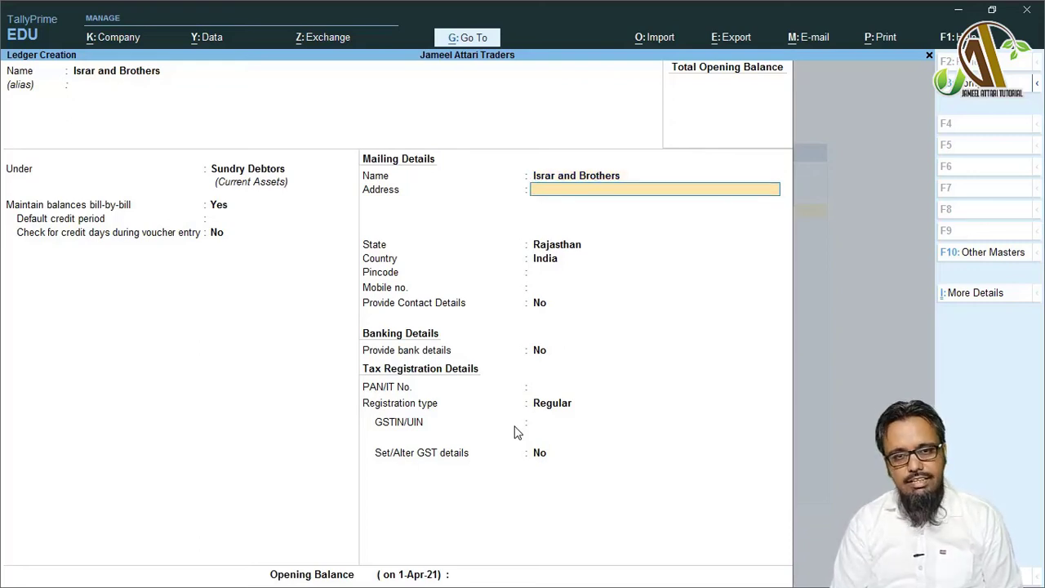
type("Nagaur")
key("Return")
key("Return")
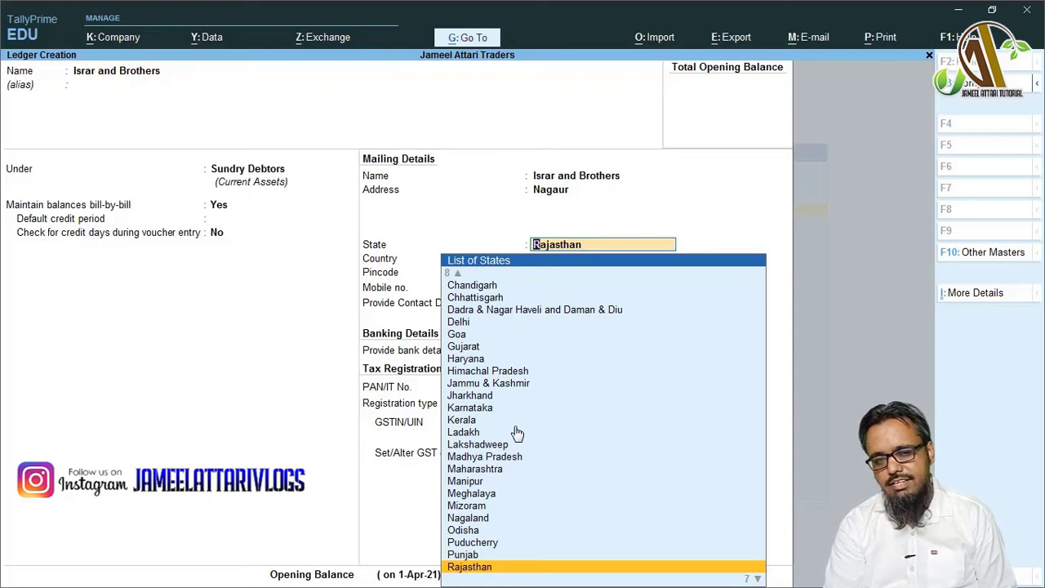
key("Up")
key("Up")
key("Up")
key("Up")
key("Up")
key("Up")
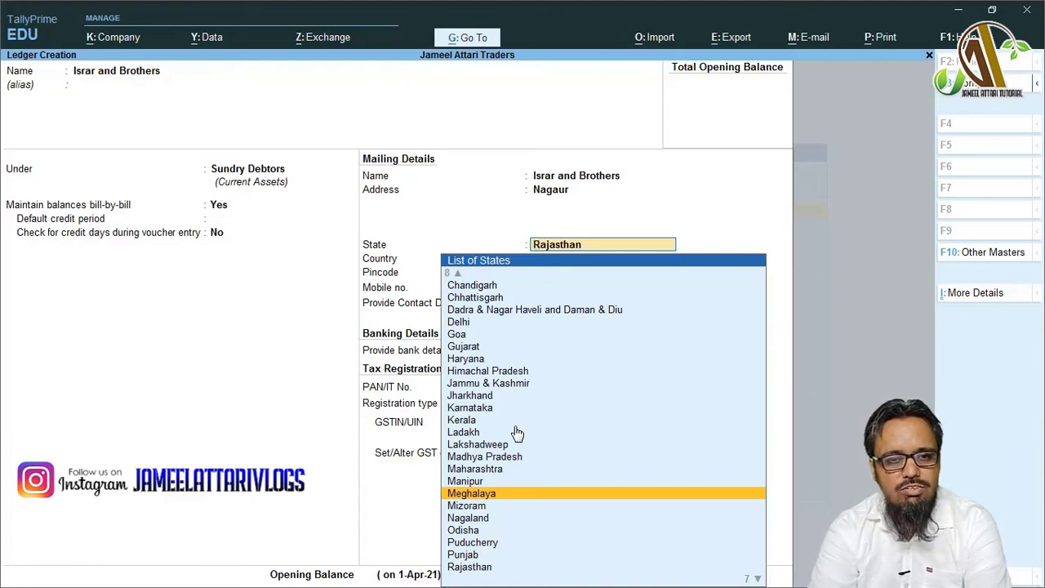
key("Return")
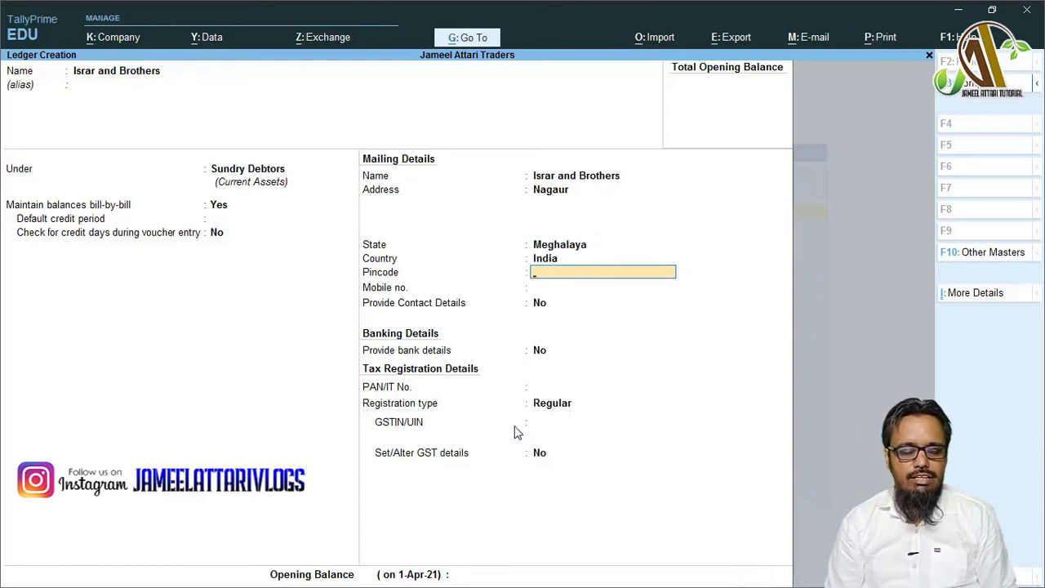
key("Return")
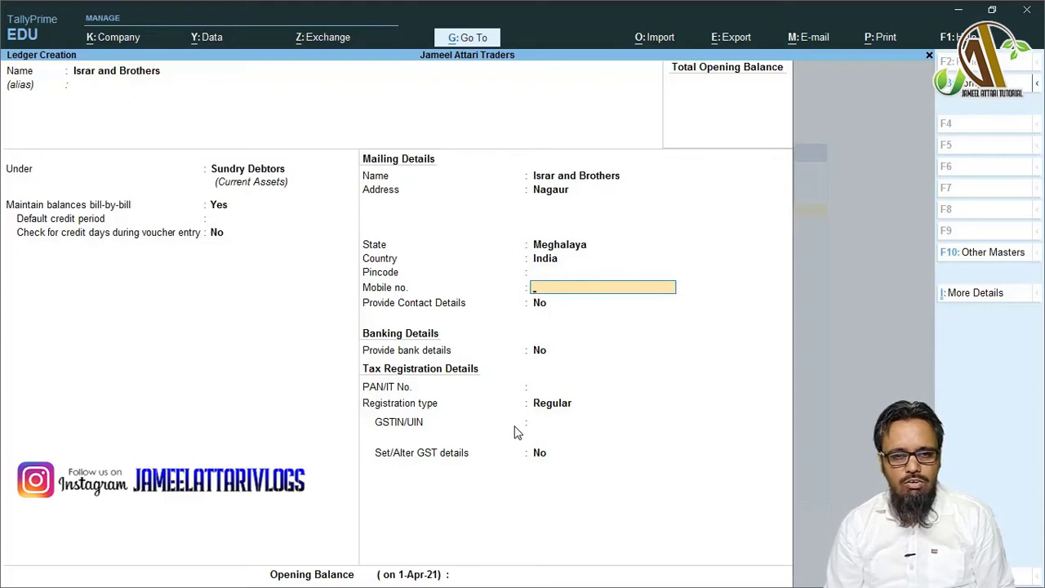
key("Return")
- Turn on contact details, record the contact person's name, and leave other contact fields and bank details off
type("y")
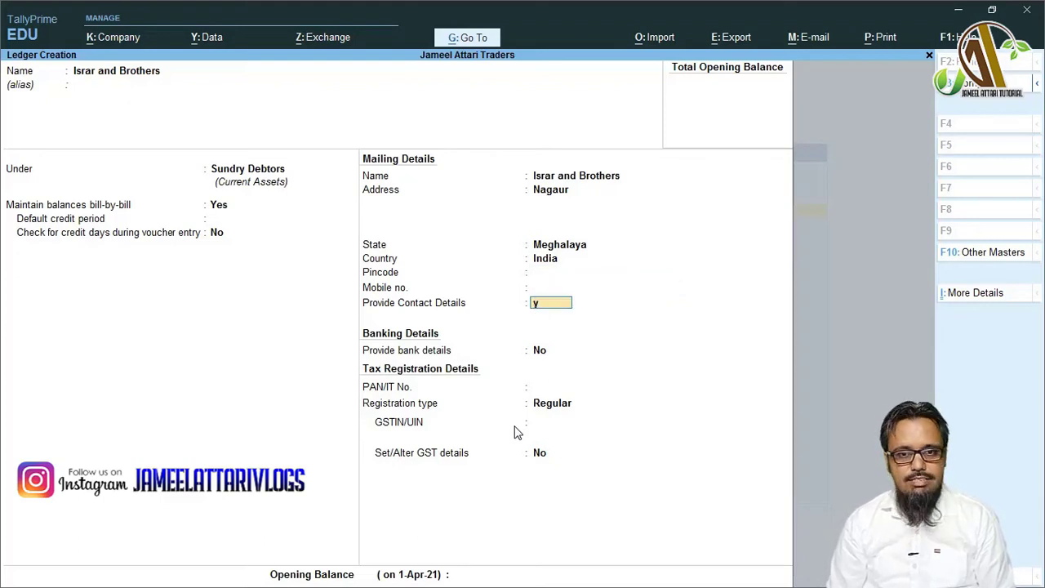
key("Return")
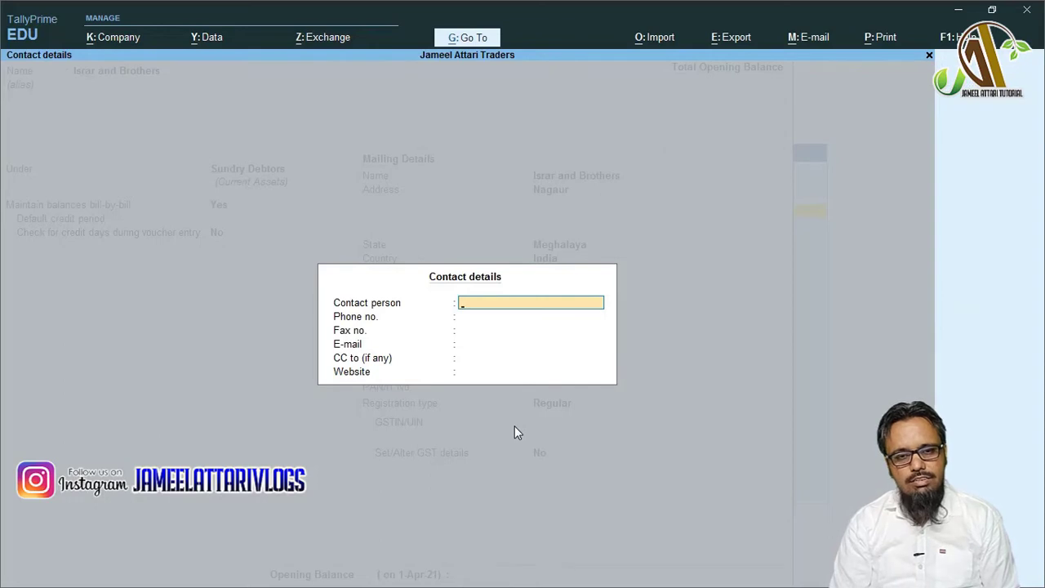
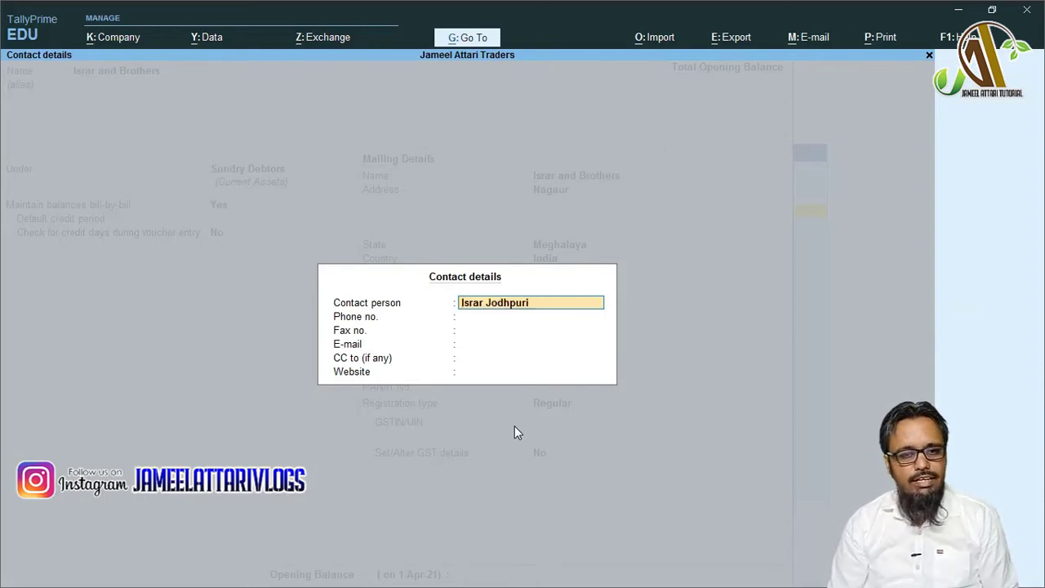
key("Return")
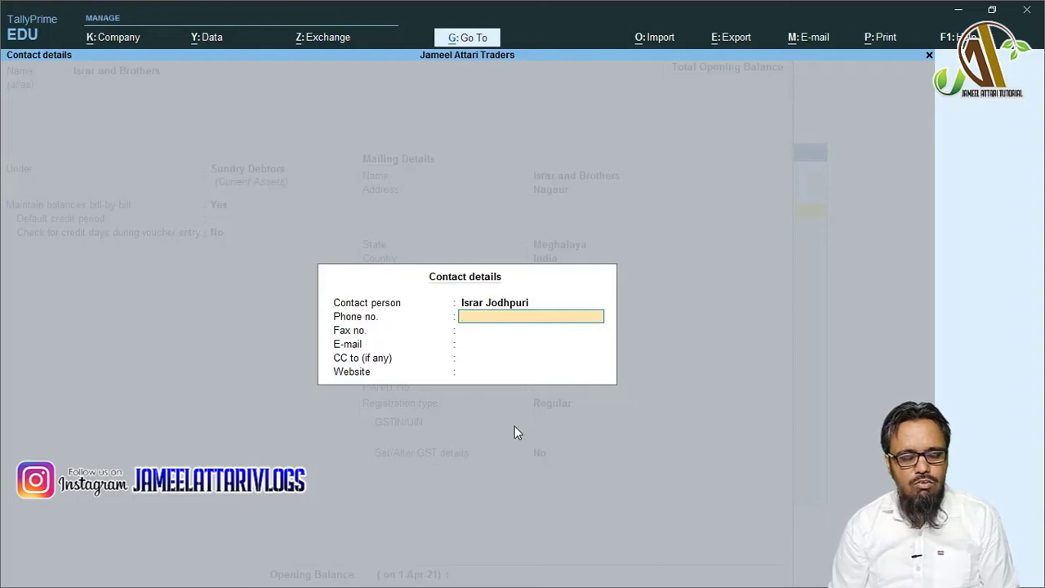
key("Return")
key("Return")
key("Return")
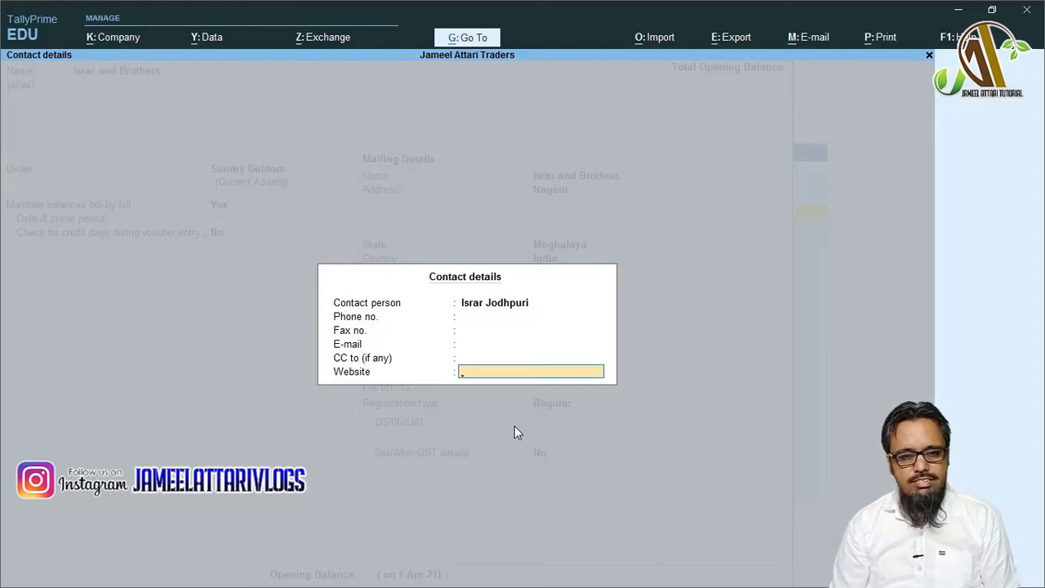
key("Return")
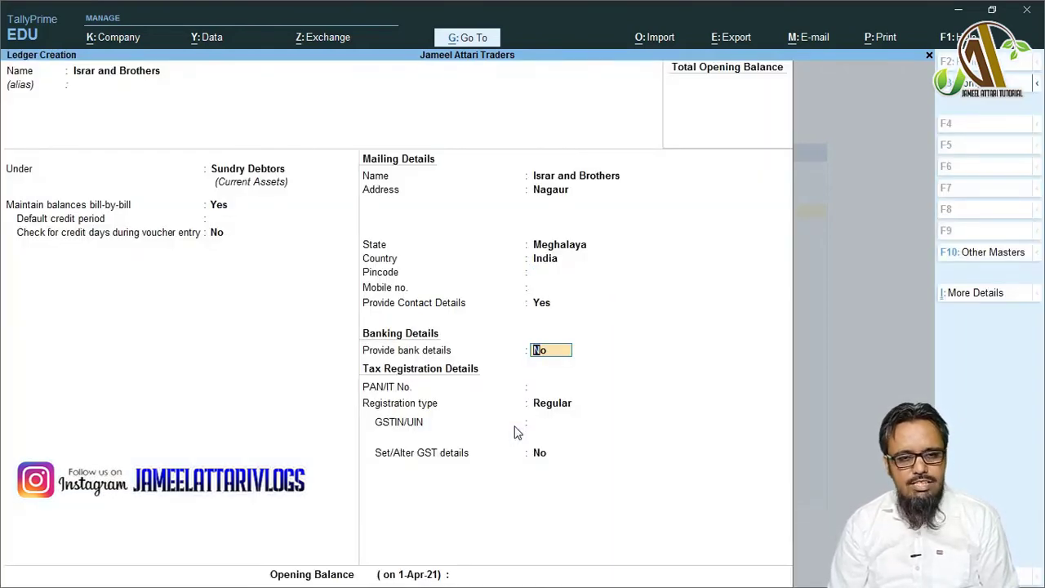
key("Return")
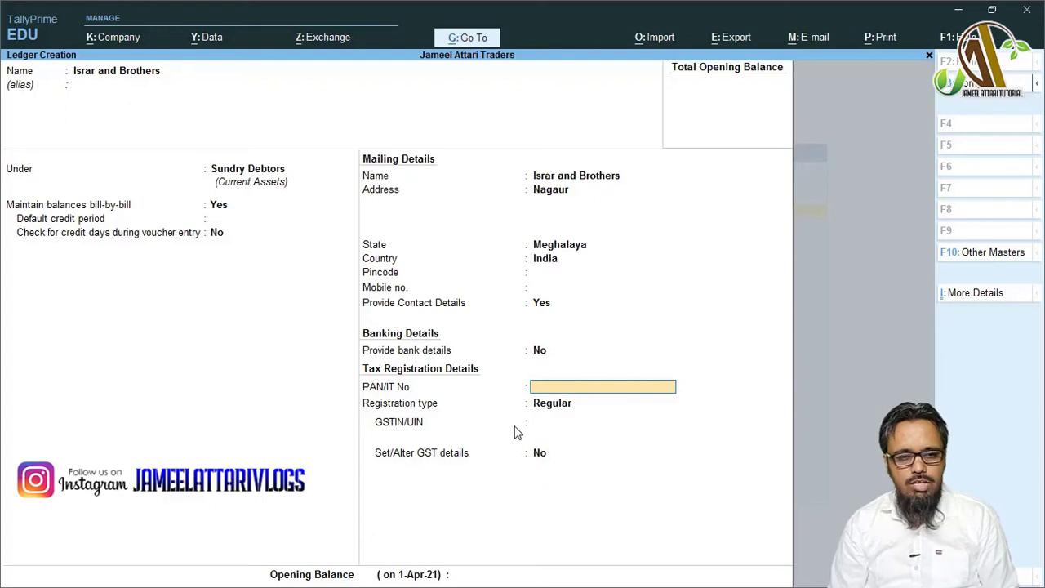
- Choose Regular as the registration type and dismiss the empty GSTIN/UIN warning
key("Return")
key("Up")
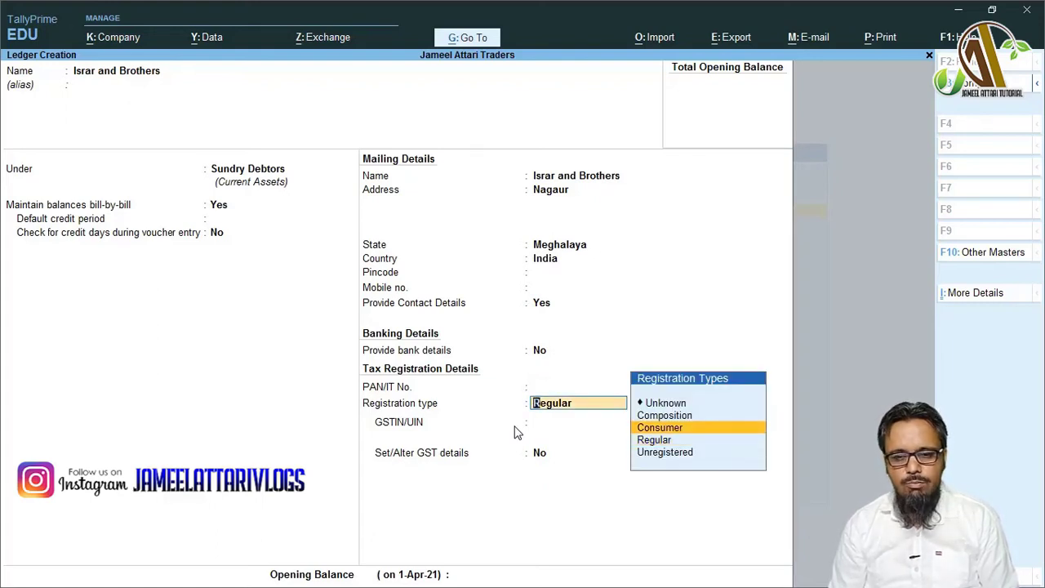
key("Up")
key("Down")
key("Down")
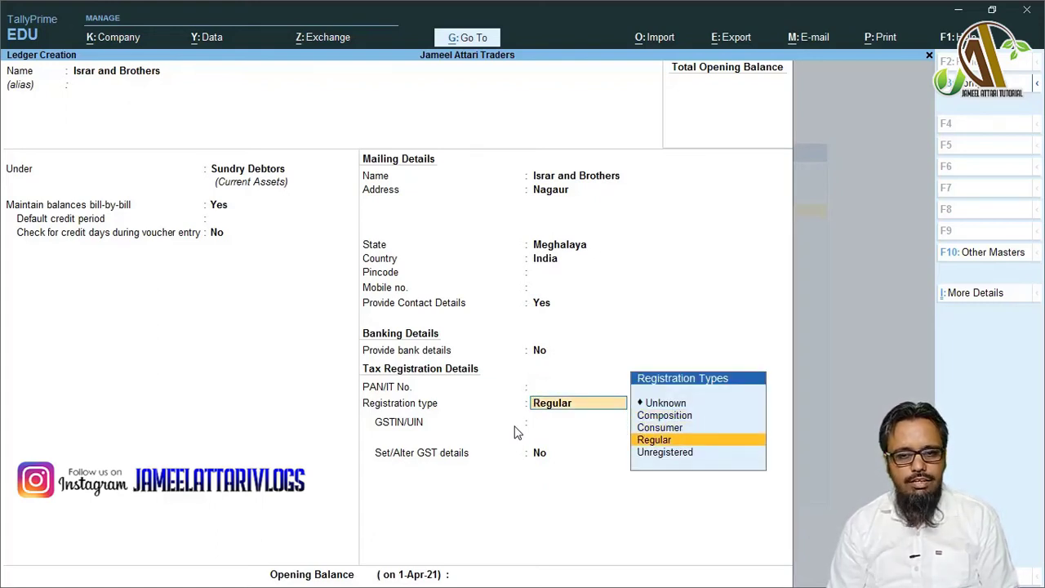
key("Return")
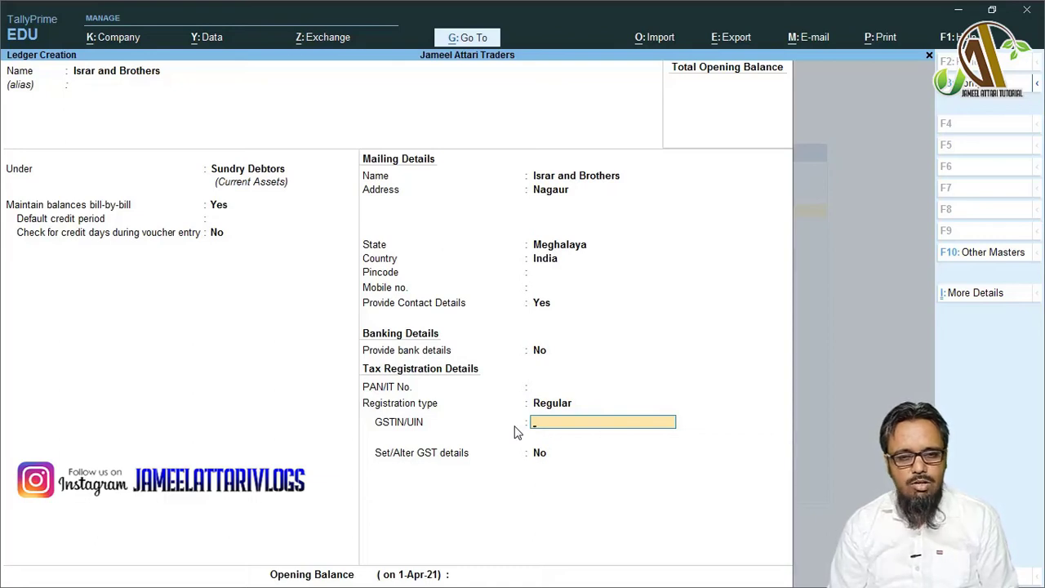
key("Return")
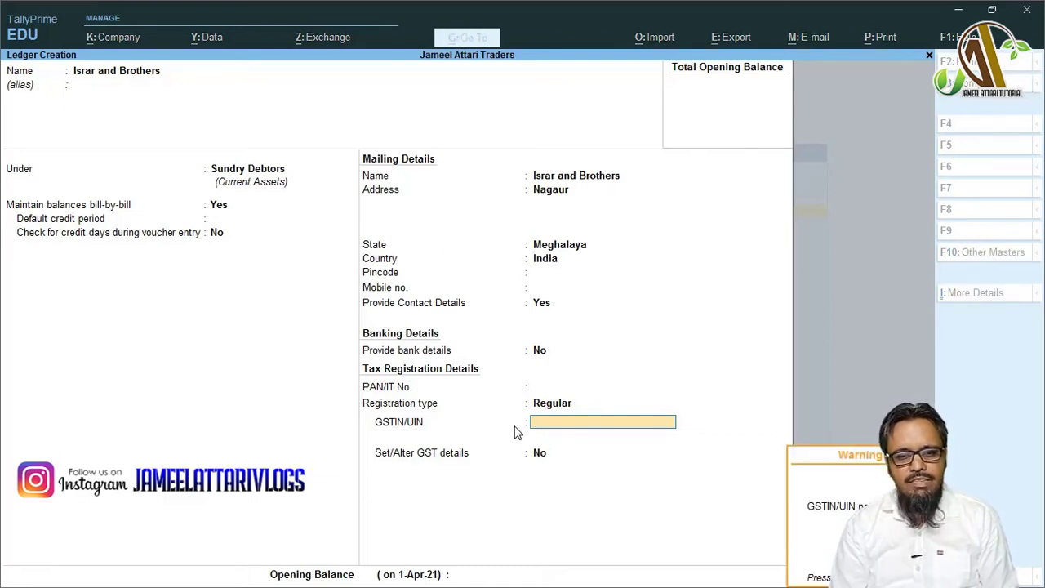
key("Return")
- Try the Consumer and then Unregistered registration types
key("BackSpace")
key("BackSpace")
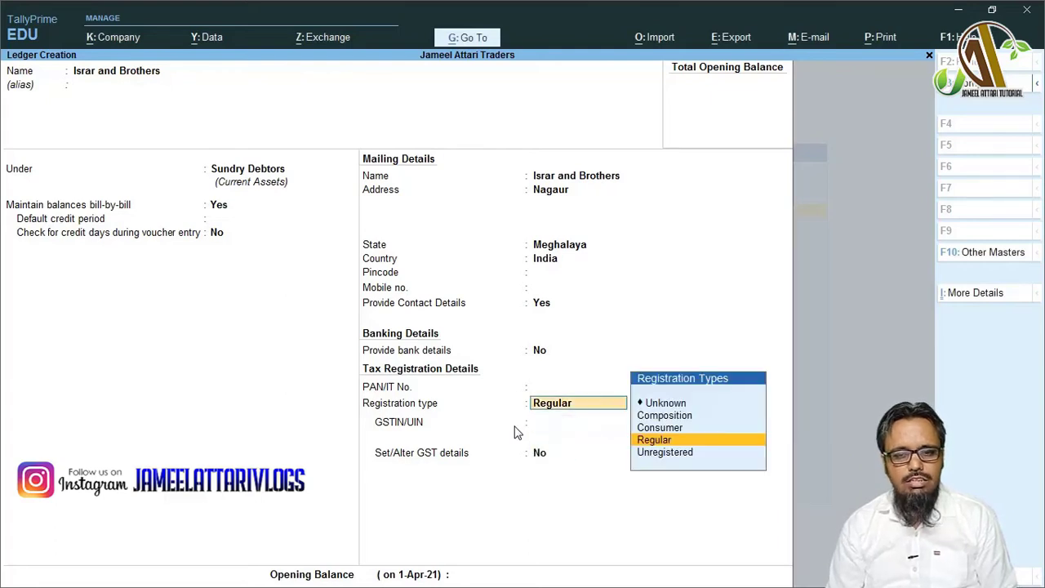
key("Up")
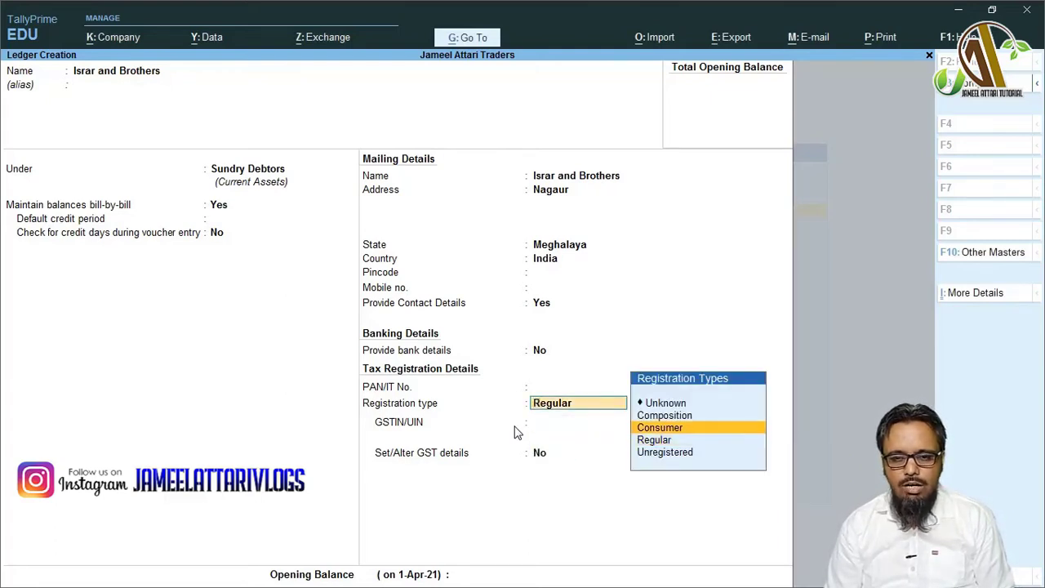
key("Up")
key("Down")
key("Down")
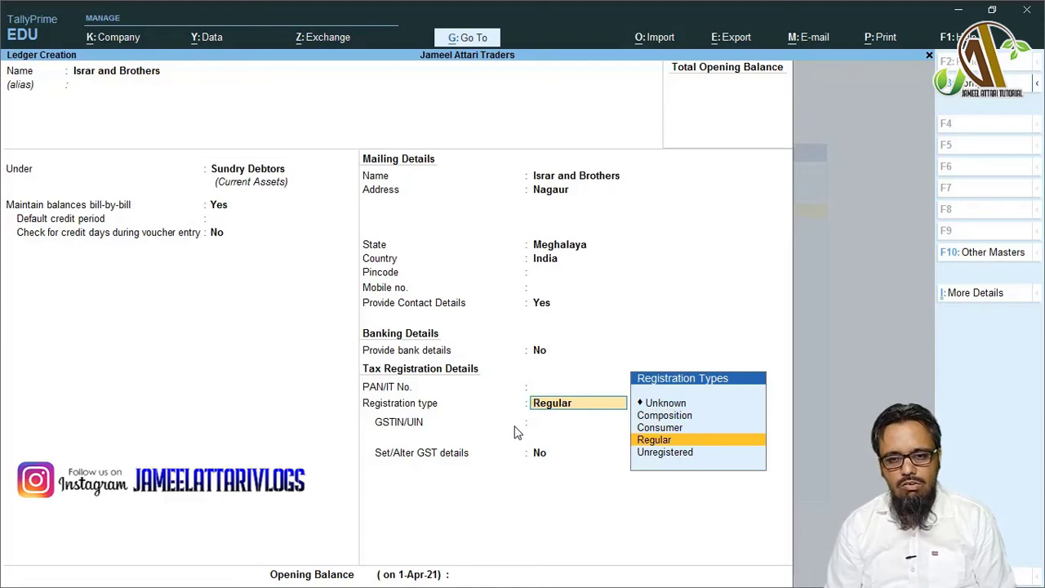
key("Up")
key("Return")
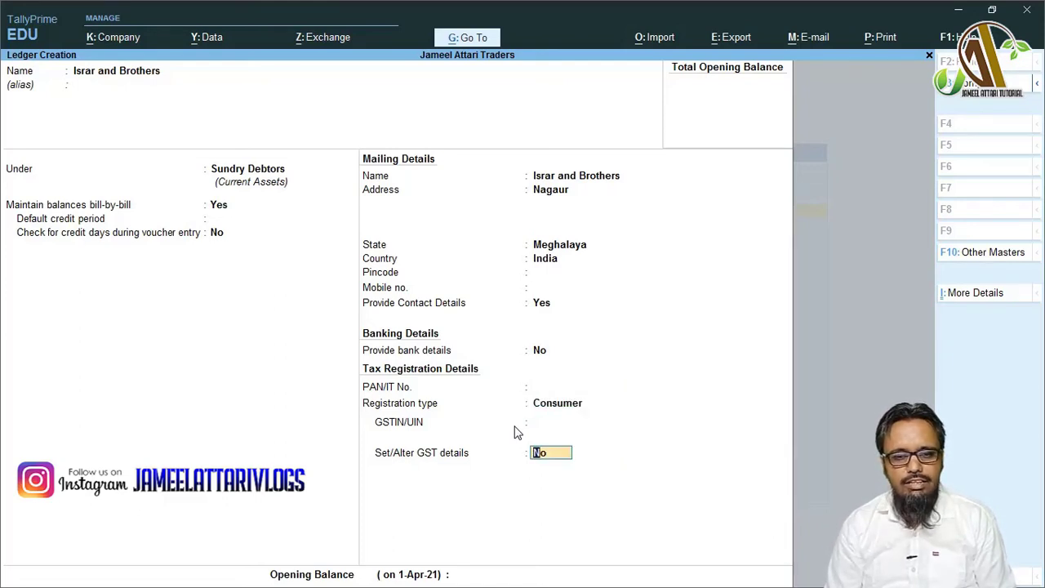
key("BackSpace")
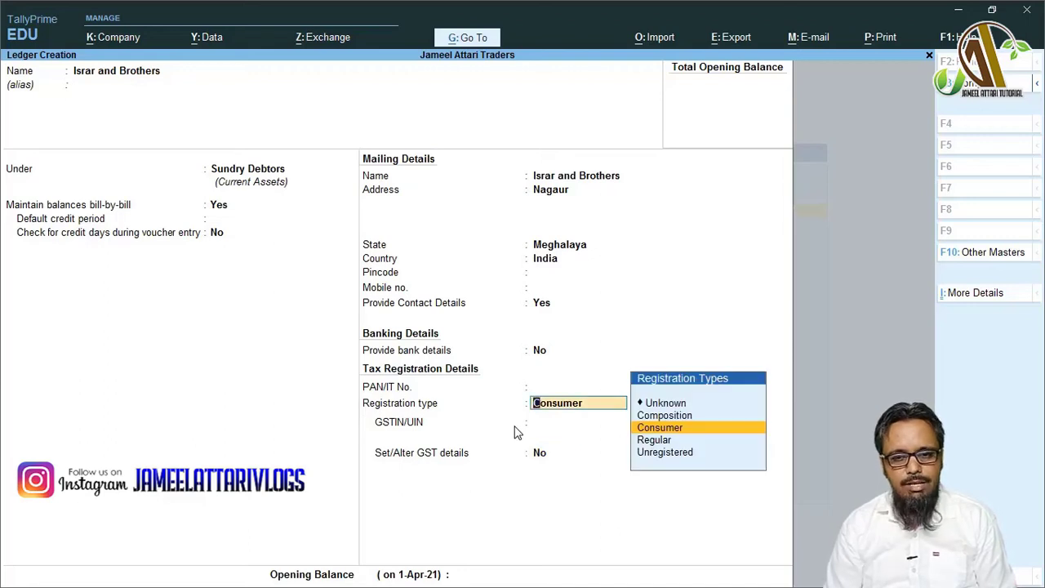
key("Down")
key("Down")
key("Return")
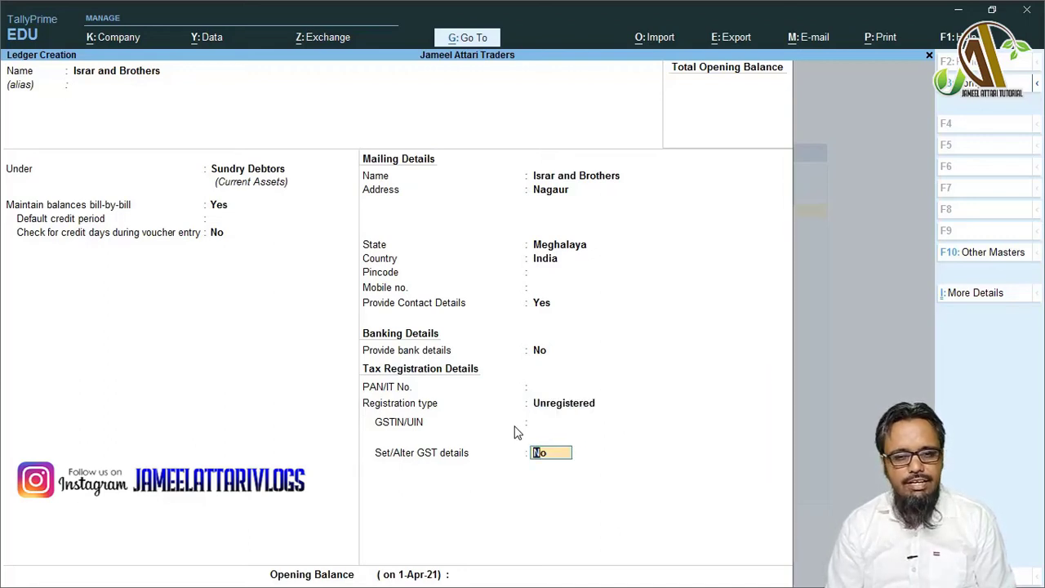
- Set the registration type back to Regular and save the Israr and Brothers ledger
key("BackSpace")
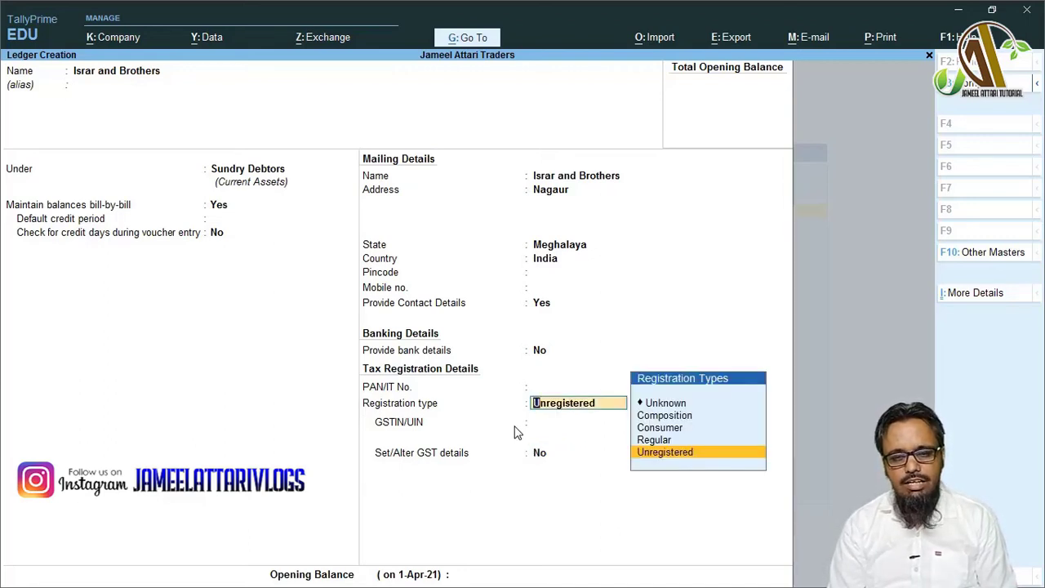
key("Up")
key("Up")
key("Up")
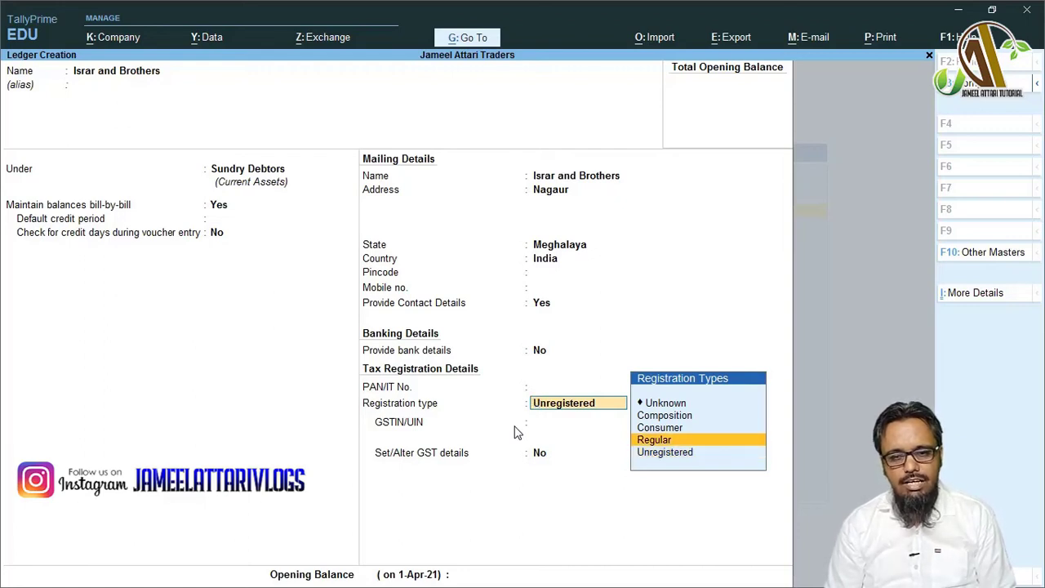
key("Down")
key("Down")
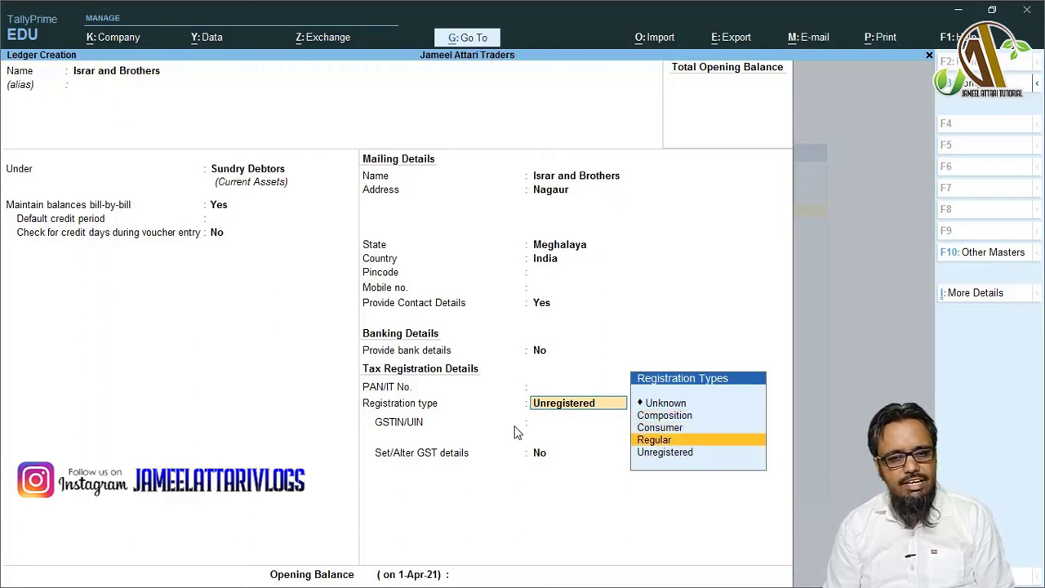
key("Return")
key("Return")
key("Return")
key("Return")
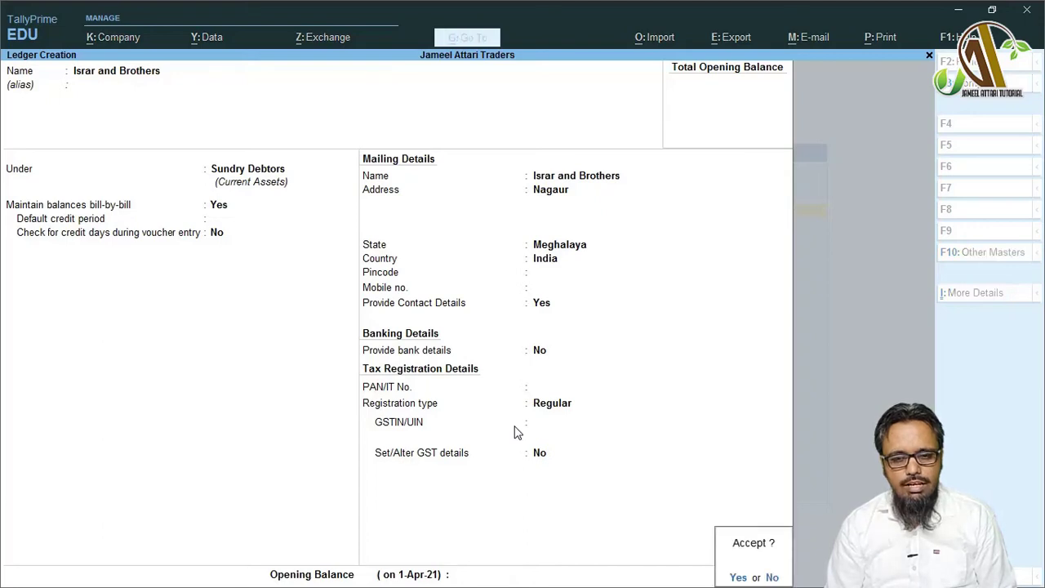
key("Return")
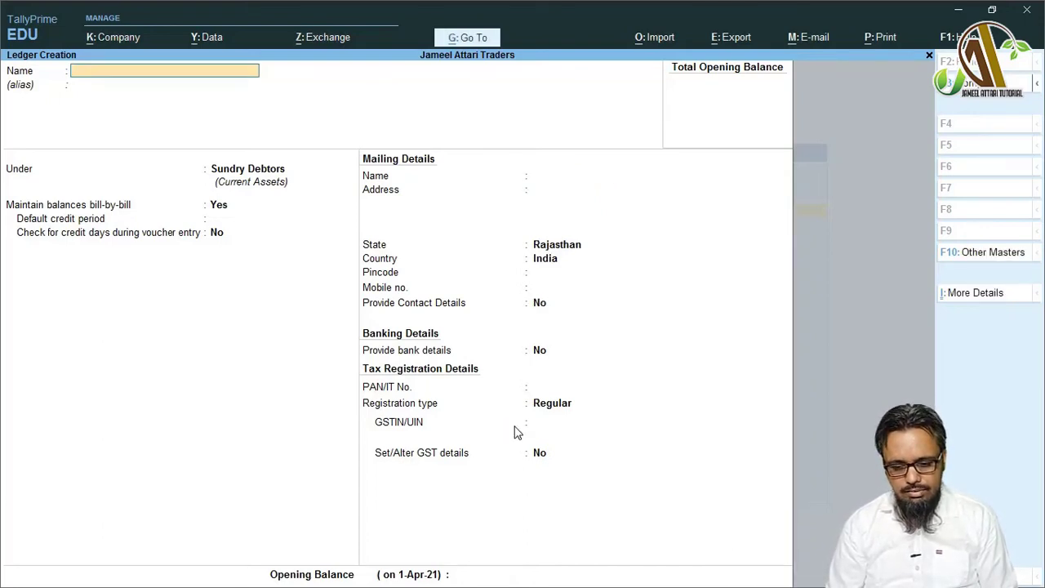
- Name the new ledger Suresh Kiran Enterprises, correcting the mistyped last word
type("Su")
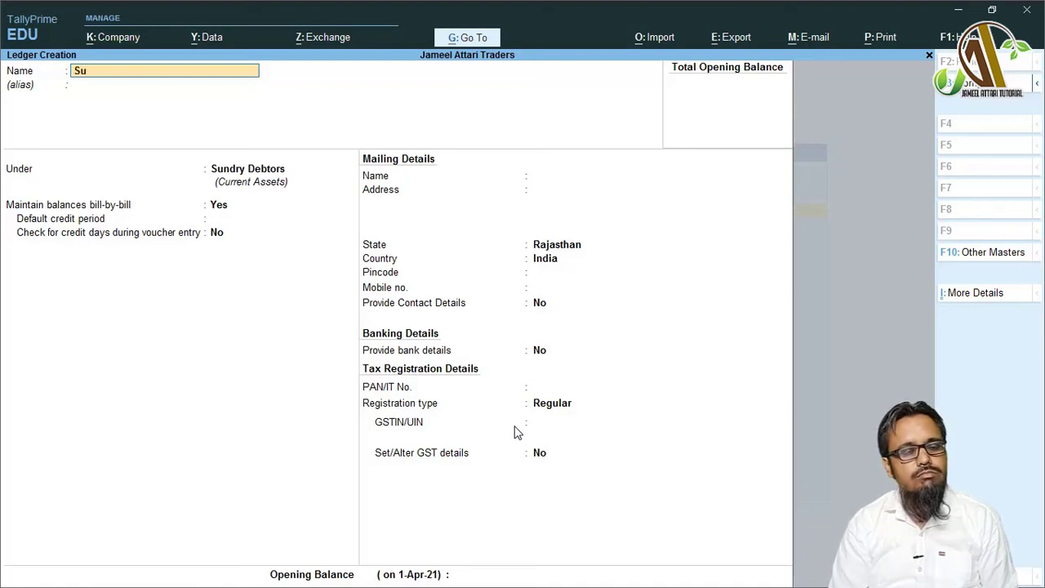
type("r")
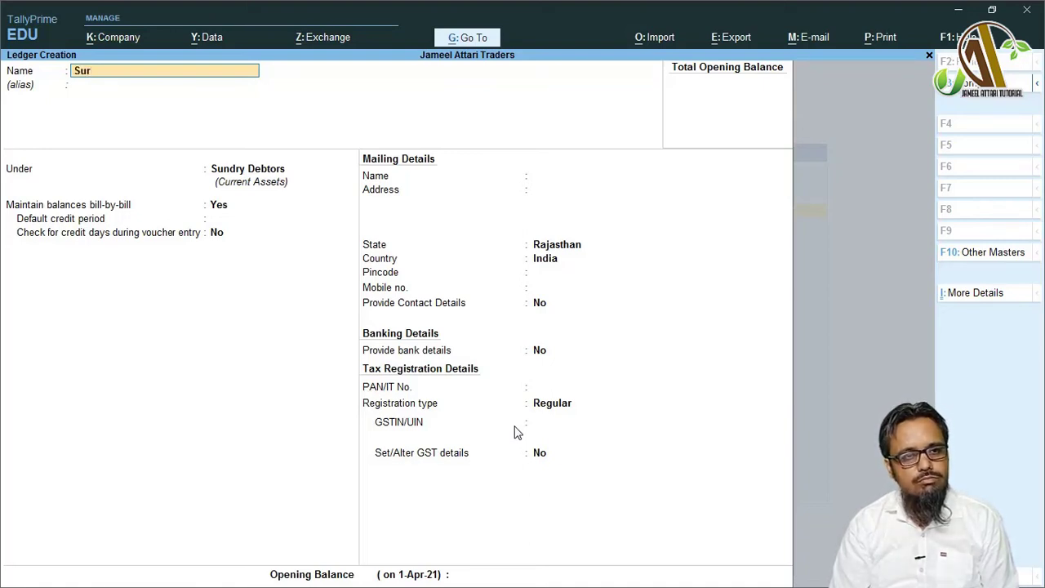
type("esh Kiran and")
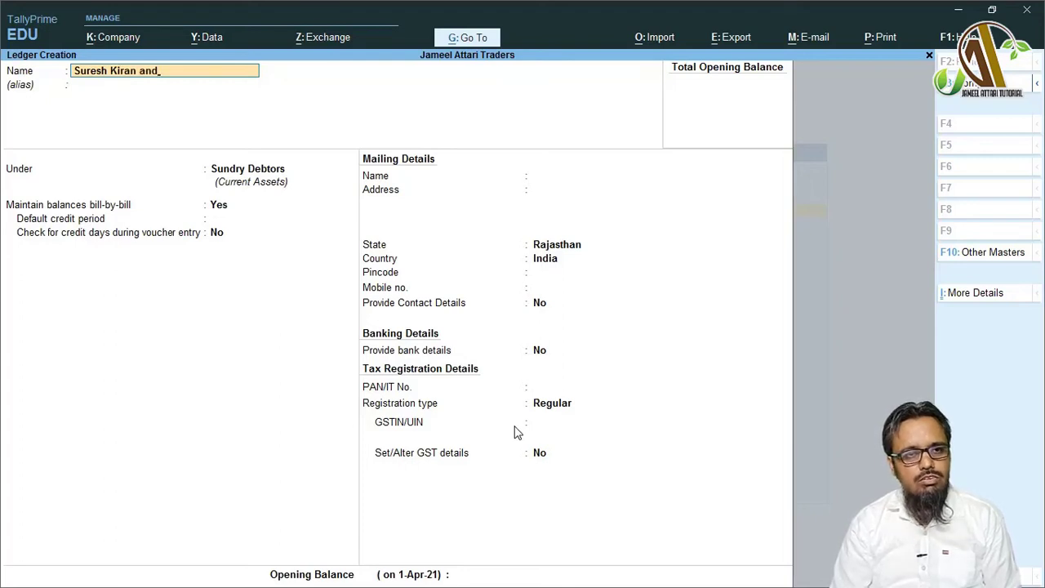
key("BackSpace")
key("BackSpace")
key("BackSpace")
type("Enter")
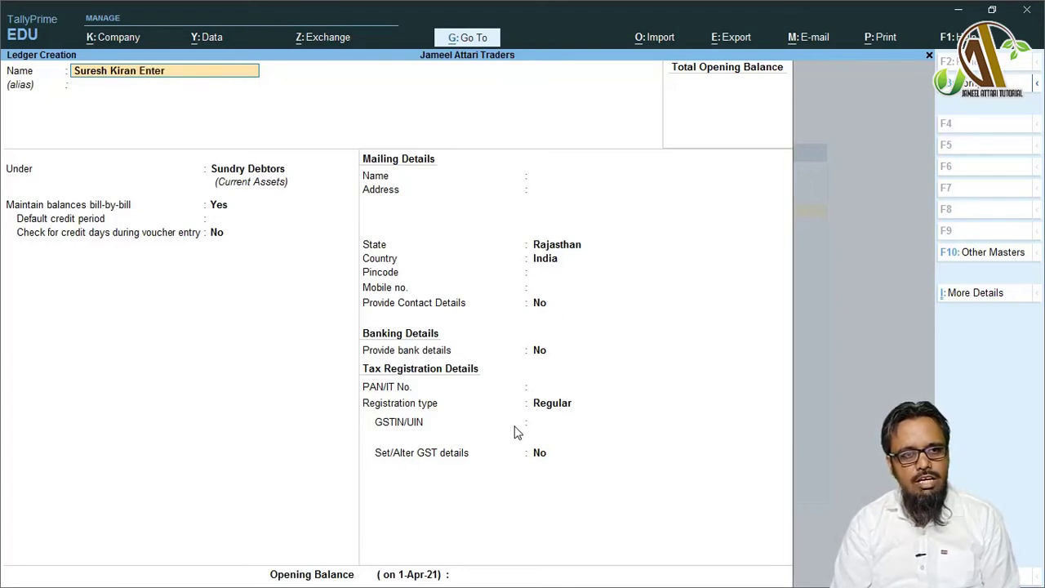
type("prises")
key("Return")
- Keep Sundry Debtors and bill-by-bill balances, and enter Jodhpur as the address
key("Return")
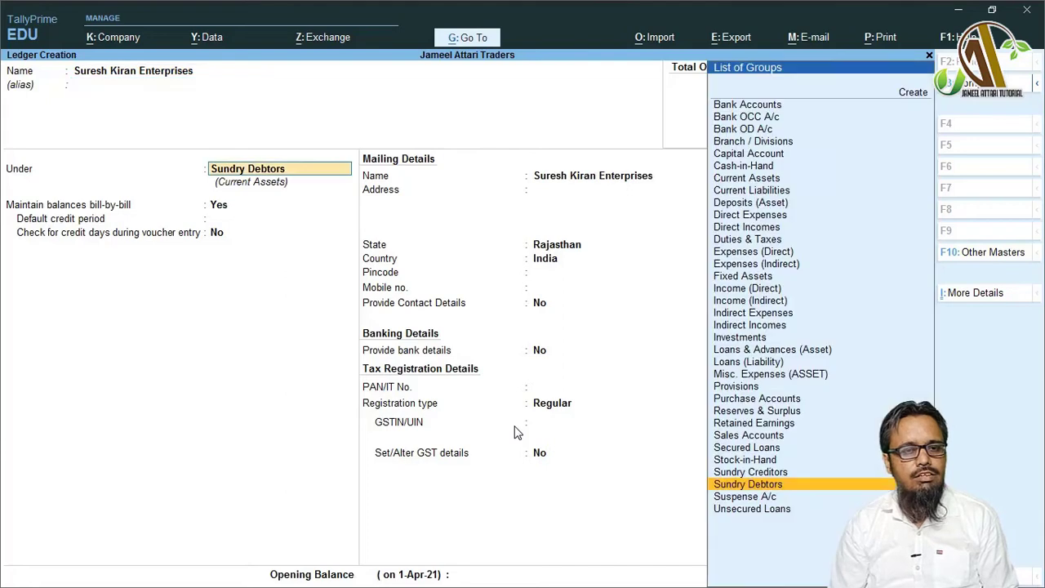
key("Return")
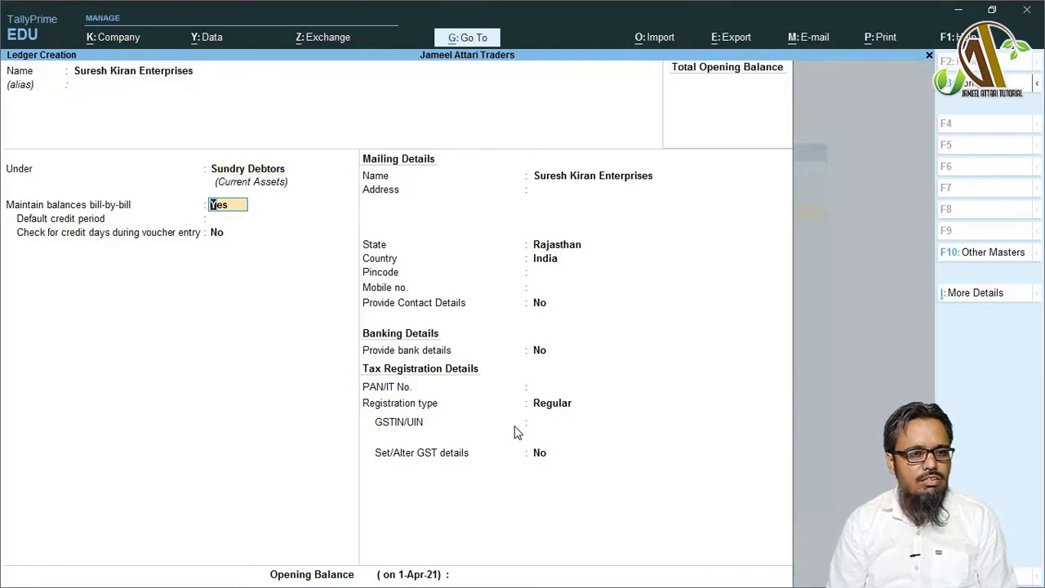
key("Return")
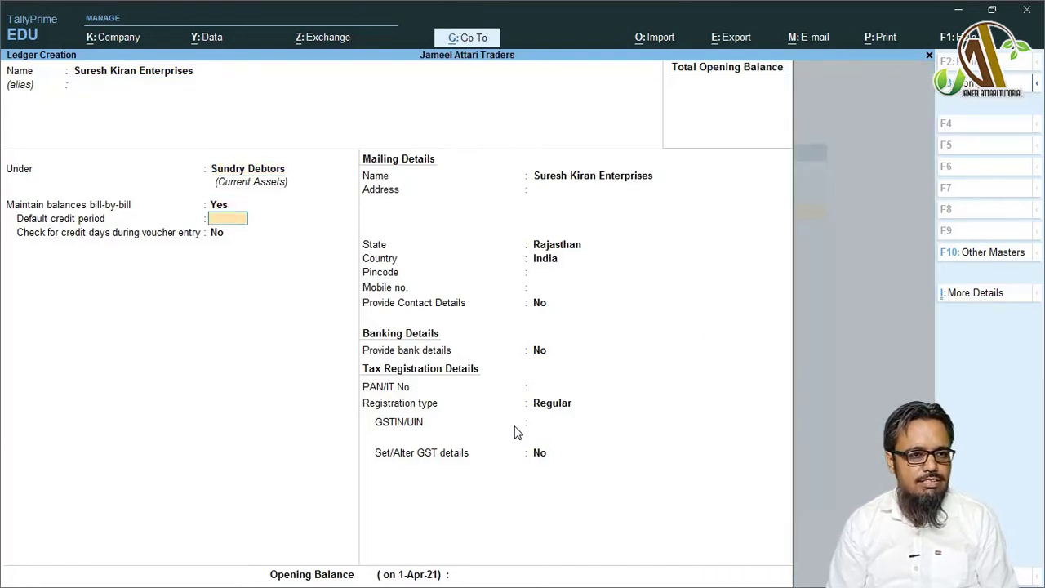
key("Return")
key("Return")
key("Return")
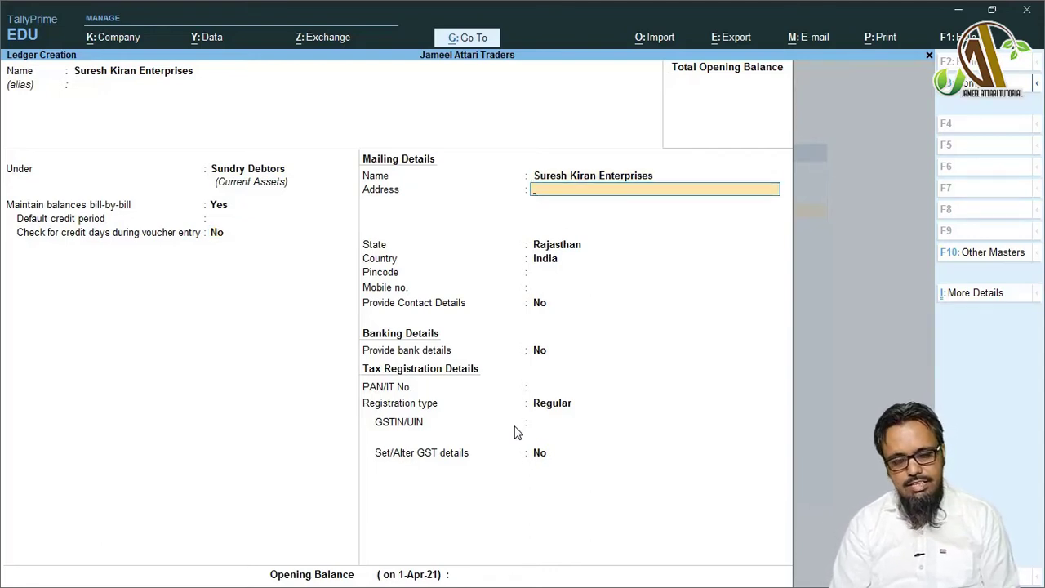
type("Jodhpur")
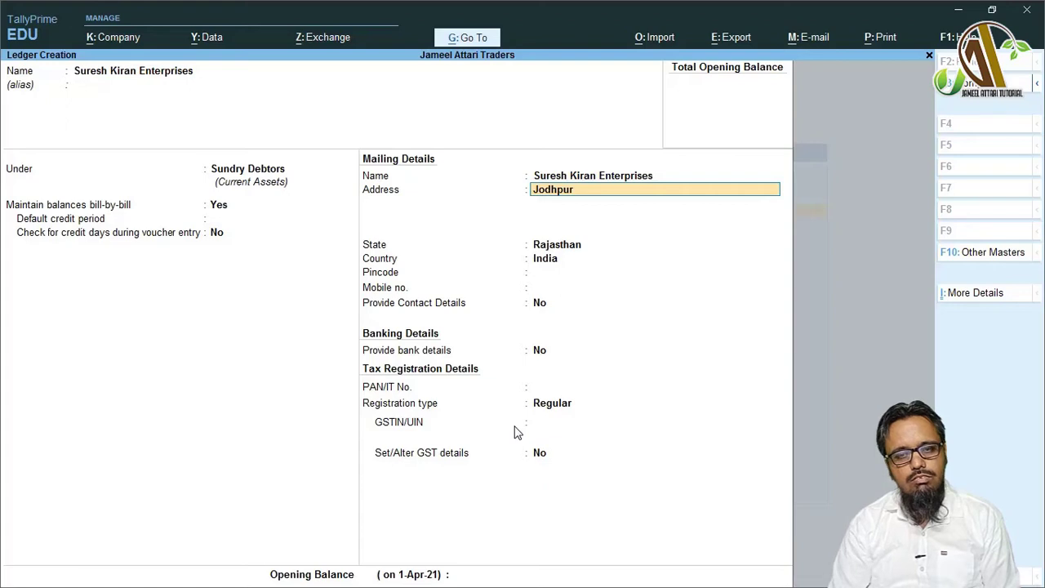
key("Return")
key("Return")
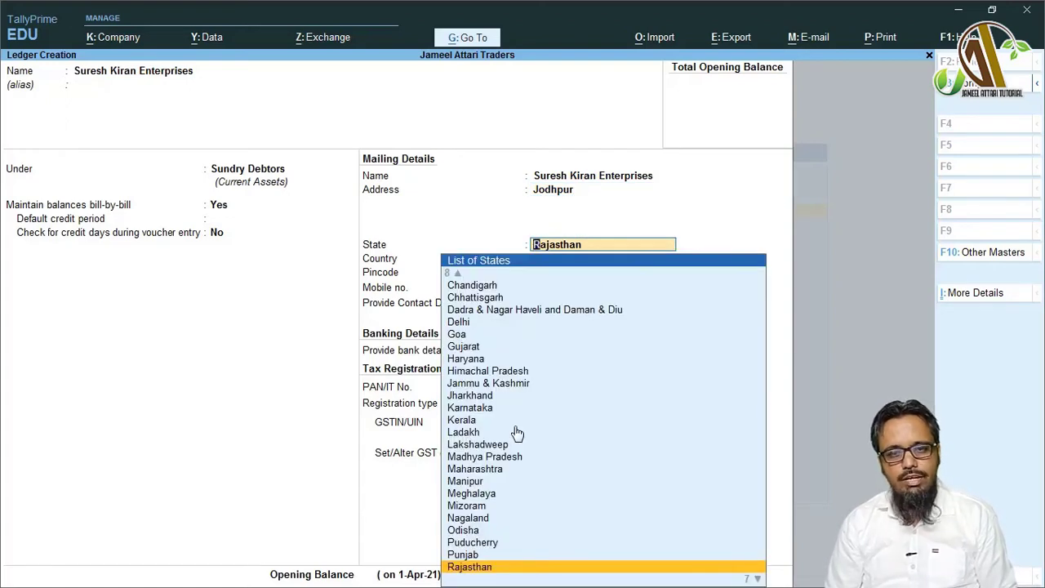
- Keep state Rajasthan, record the contact person's name, and leave pincode, mobile and bank details empty
key("Return")
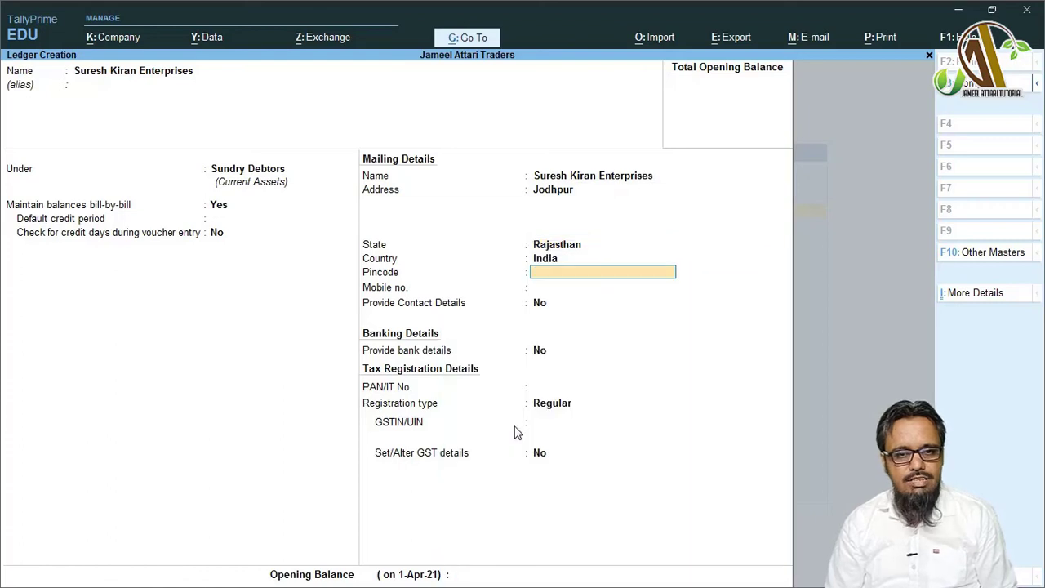
key("Return")
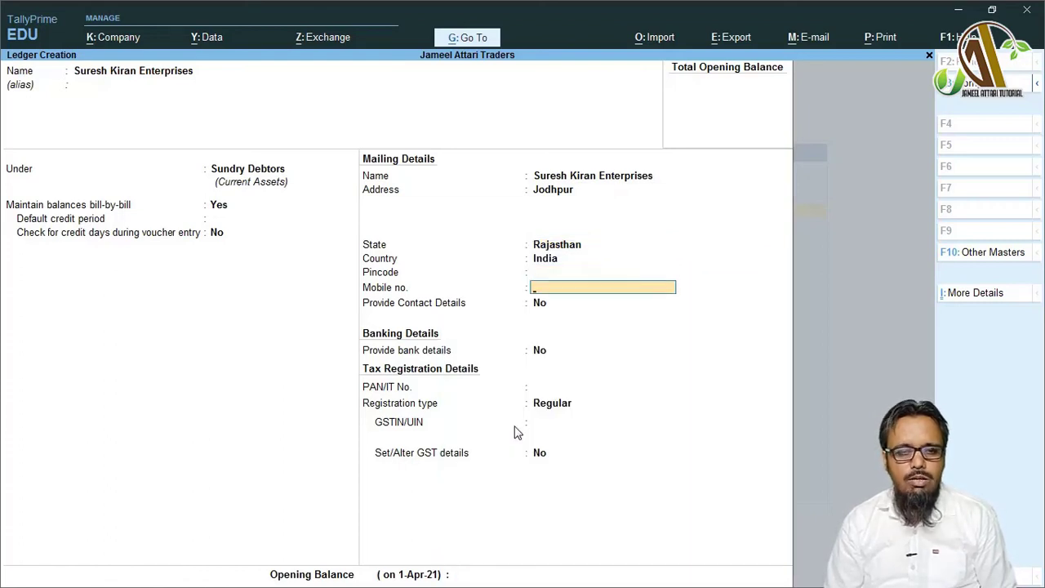
key("Return")
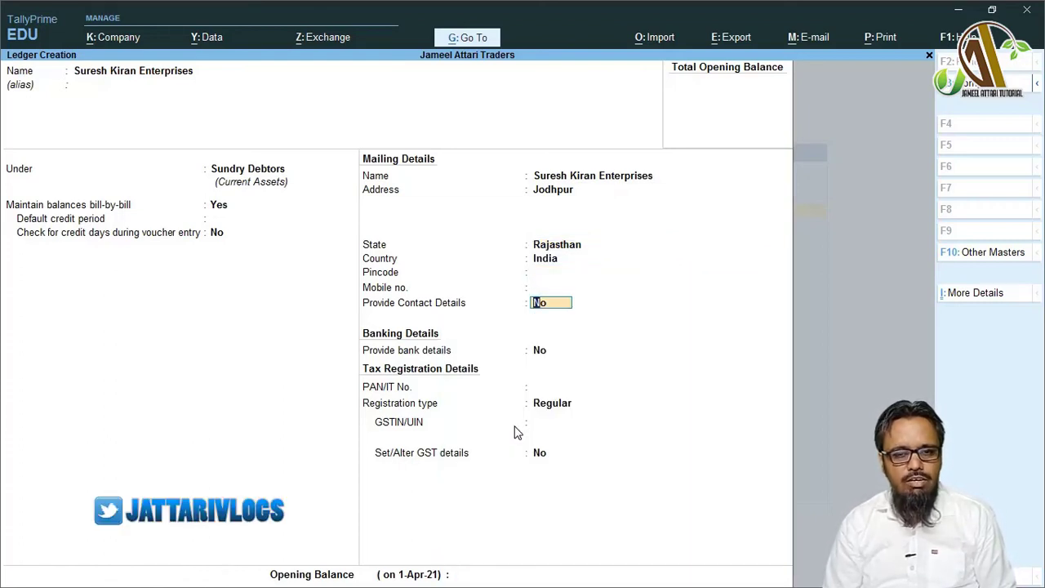
type("y")
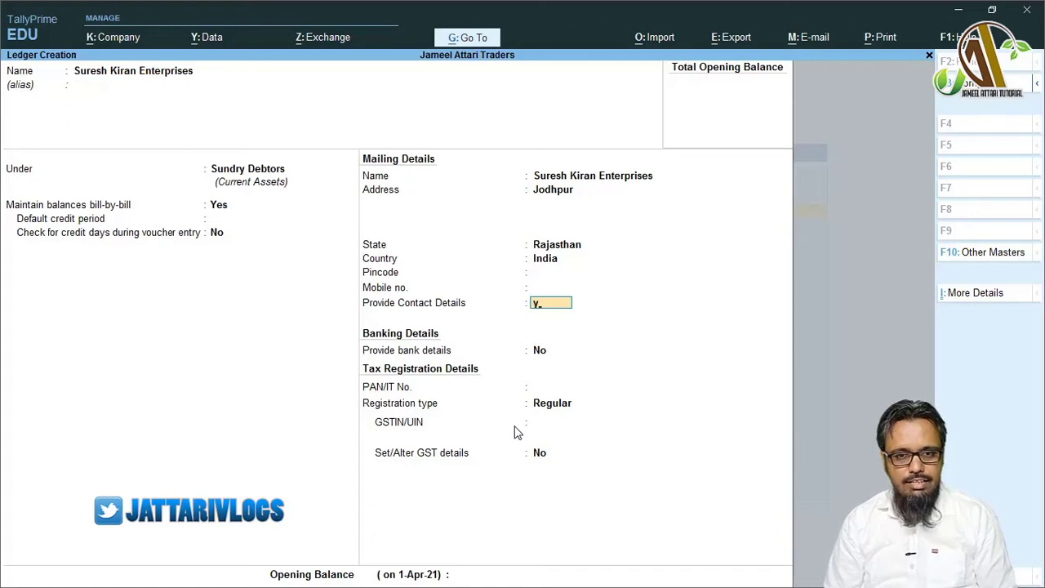
key("Return")
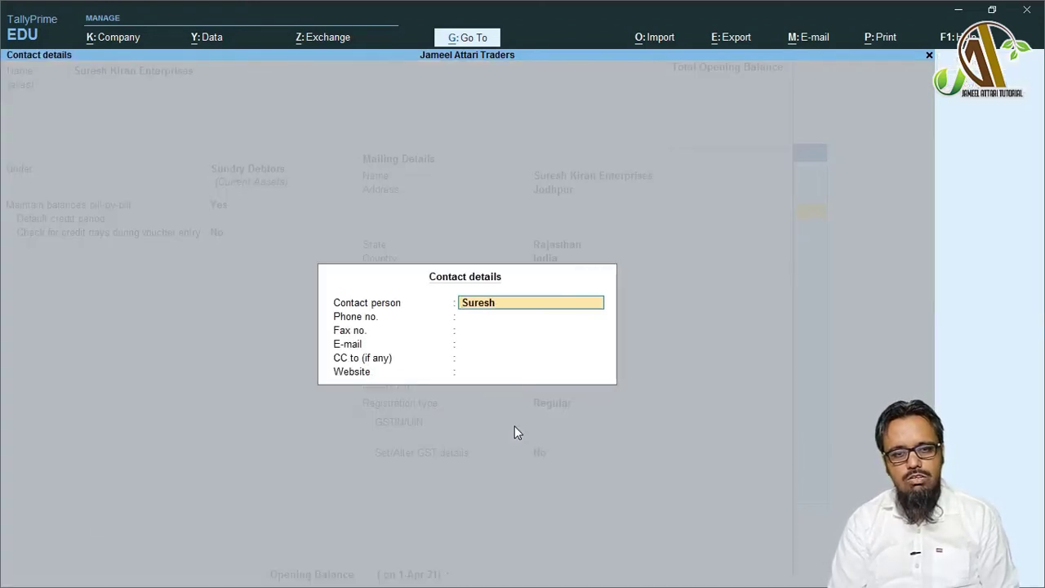
key("Return")
key("Return")
key("Return")
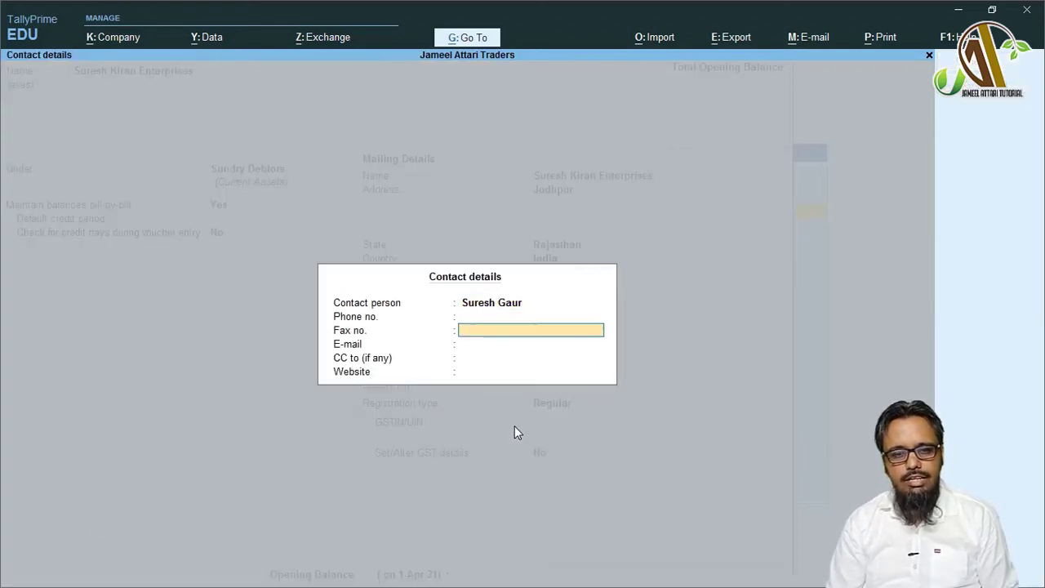
key("Return")
key("Return")
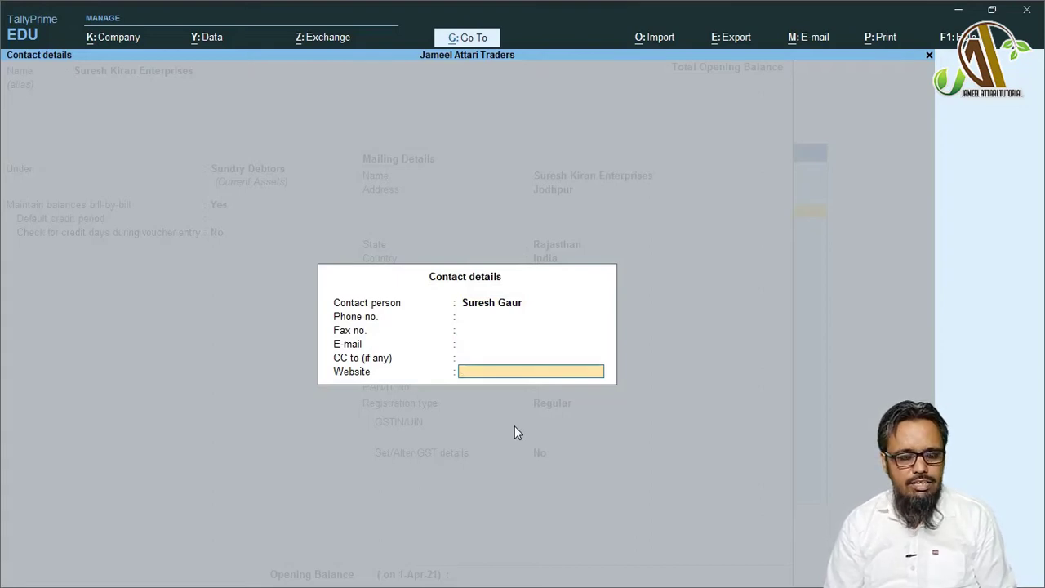
key("Return")
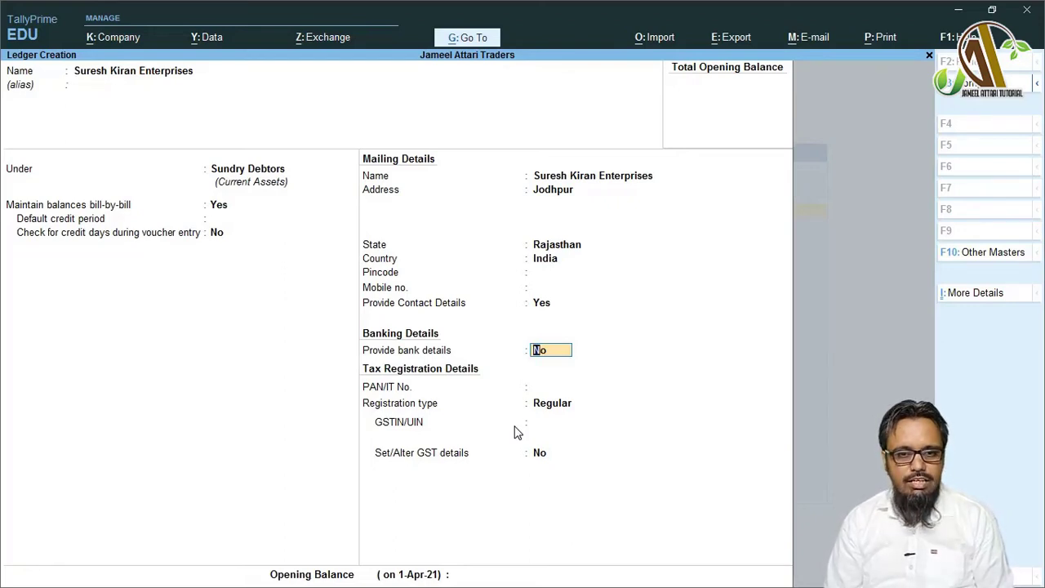
key("Return")
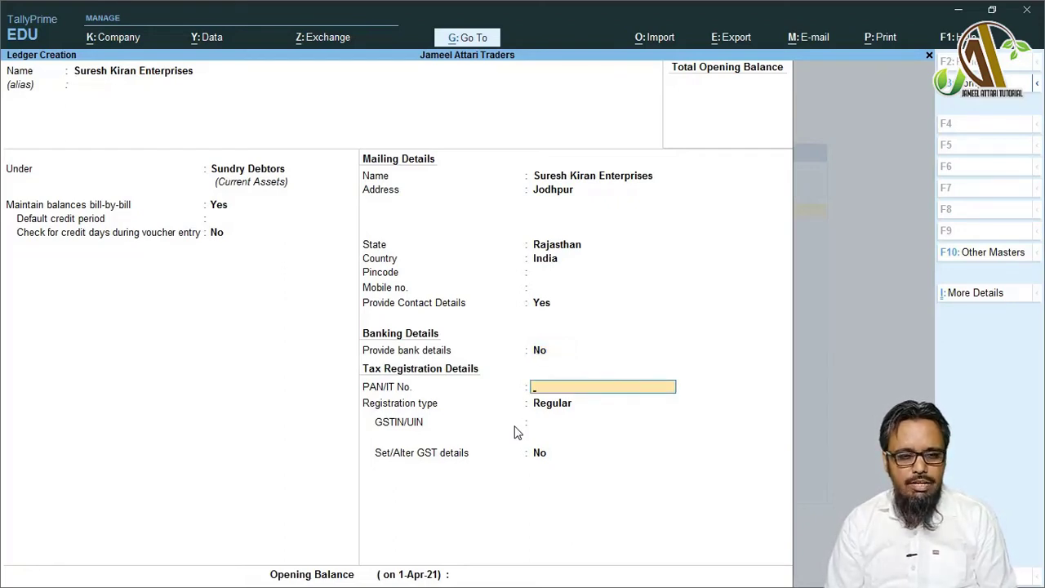
- Set registration type to Composition with blank GSTIN/UIN and accept the ledger
key("Return")
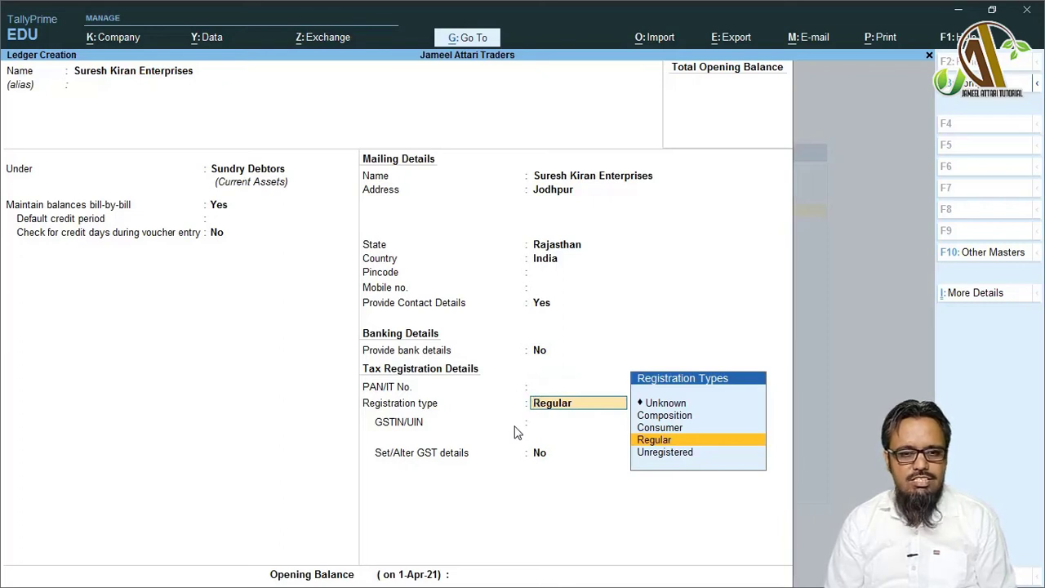
key("Up")
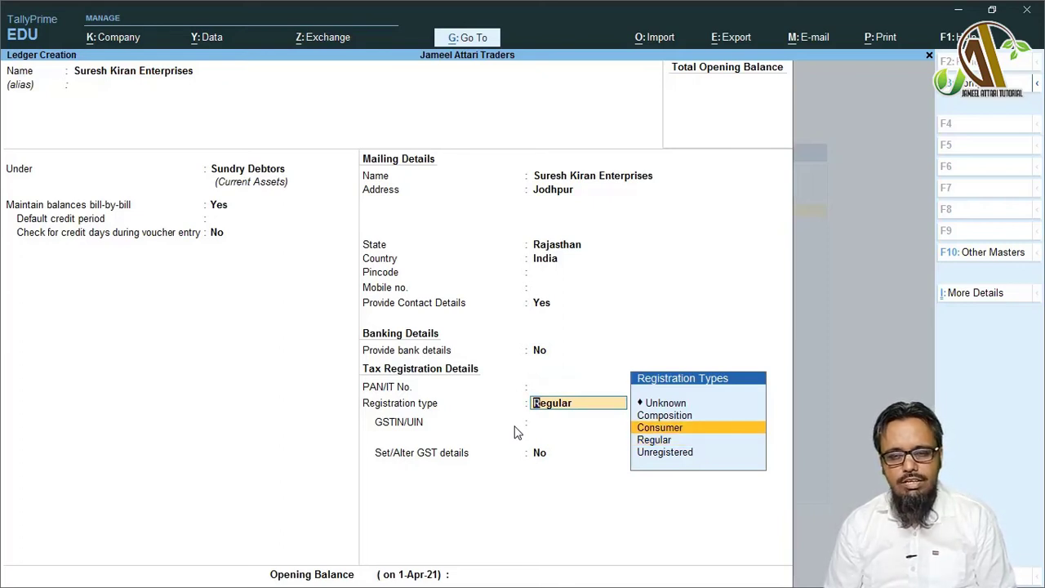
key("Up")
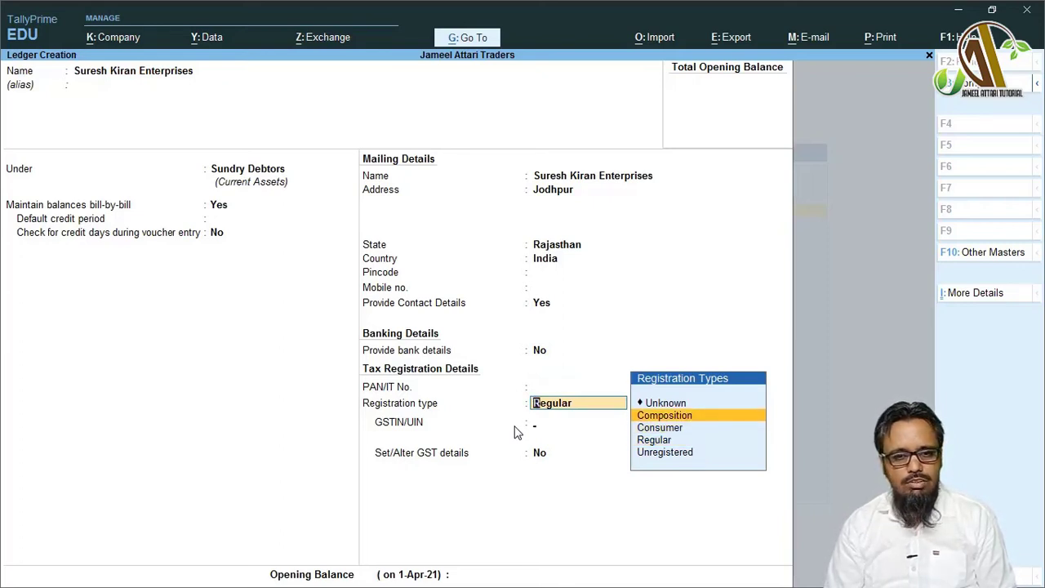
key("Return")
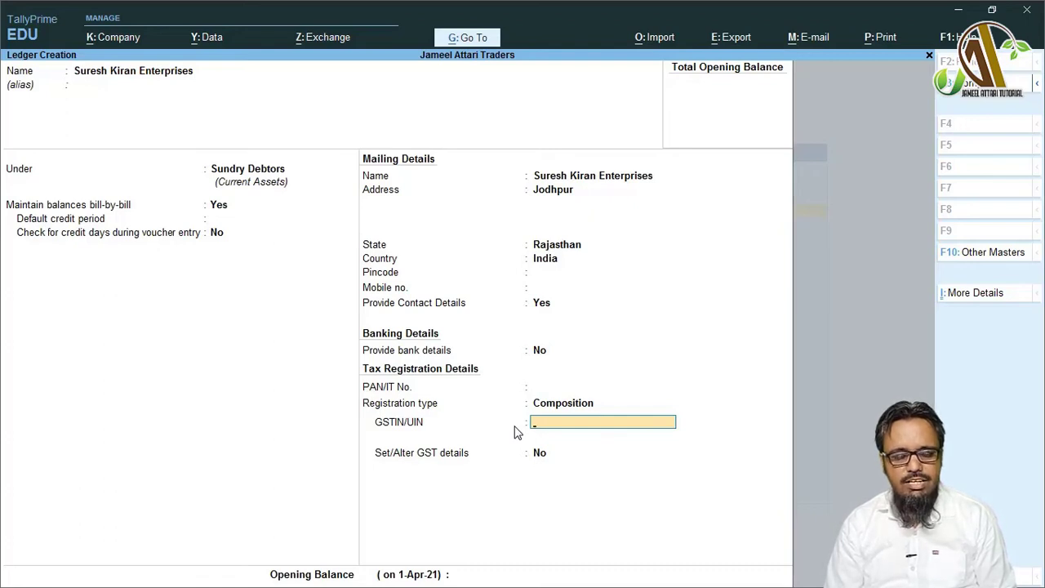
key("Return")
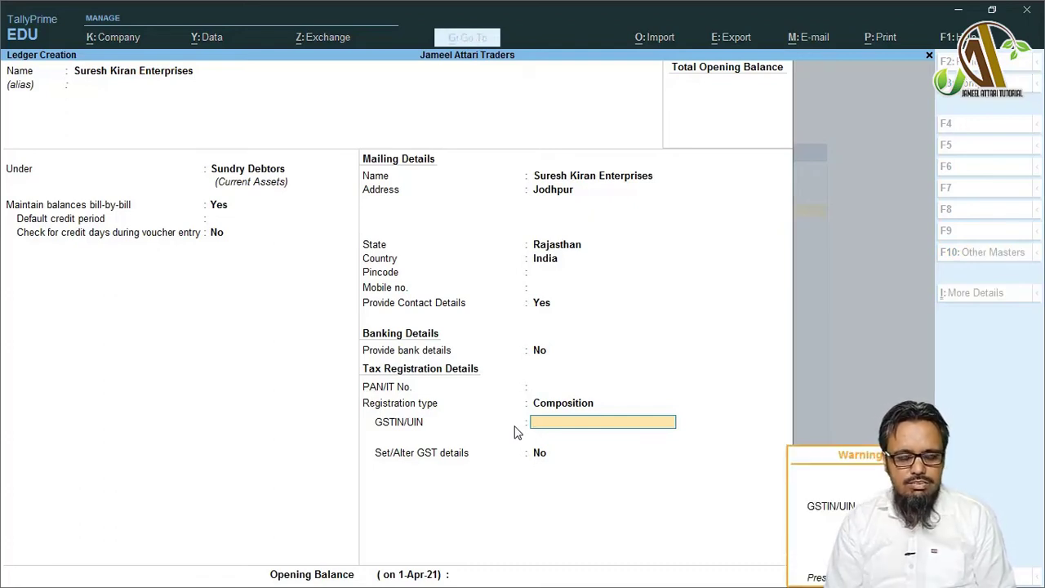
key("Return")
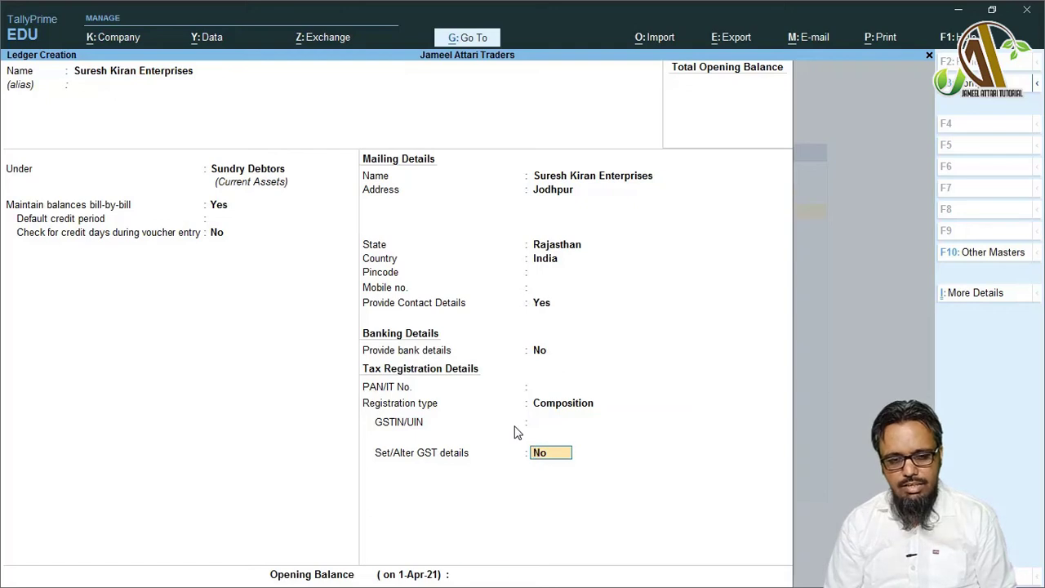
key("Return")
key("Return")
key("Return")
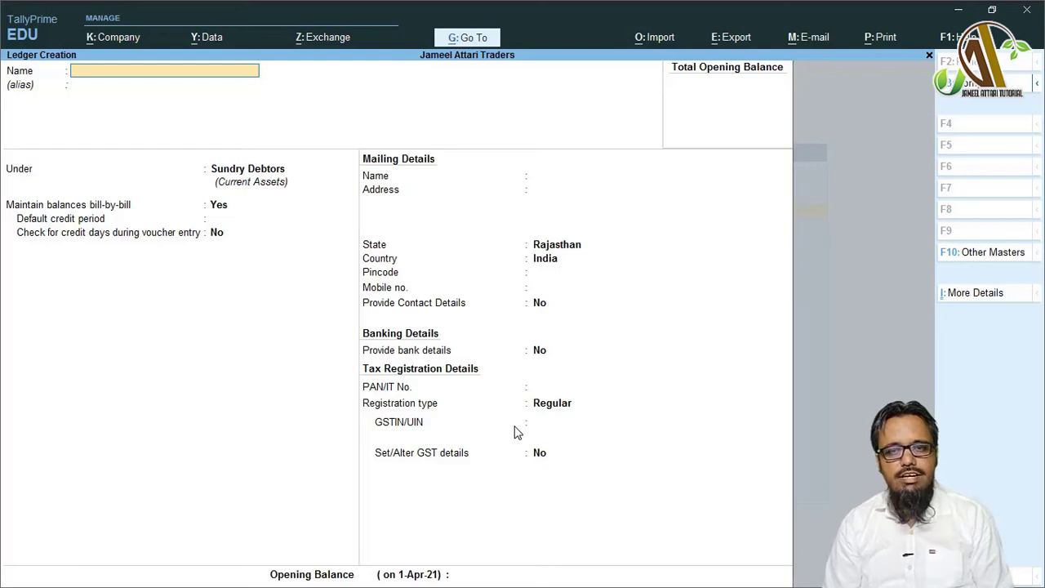
key("Escape")
key("Return")
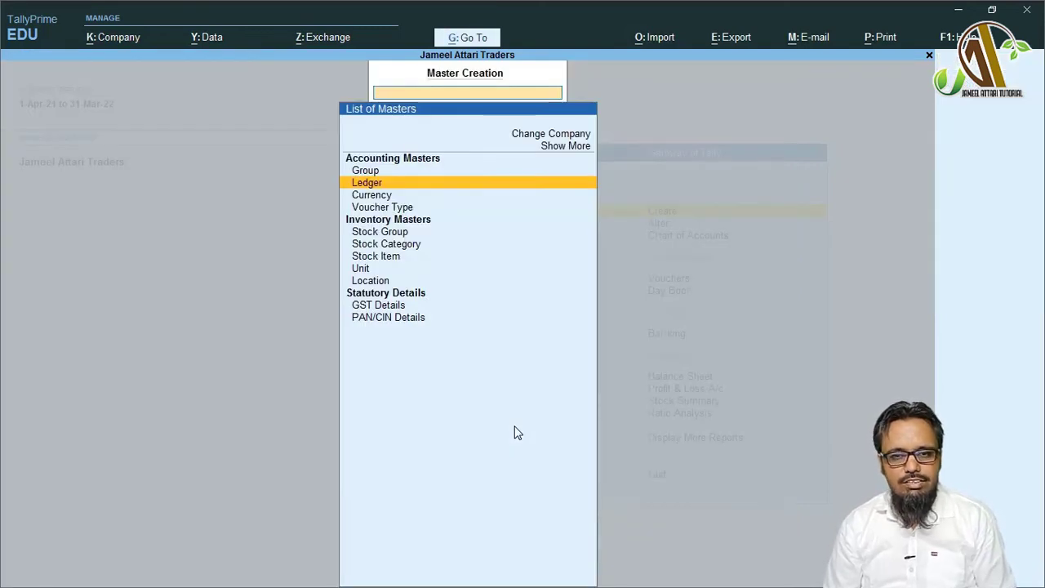
key("Escape")
key("Down")
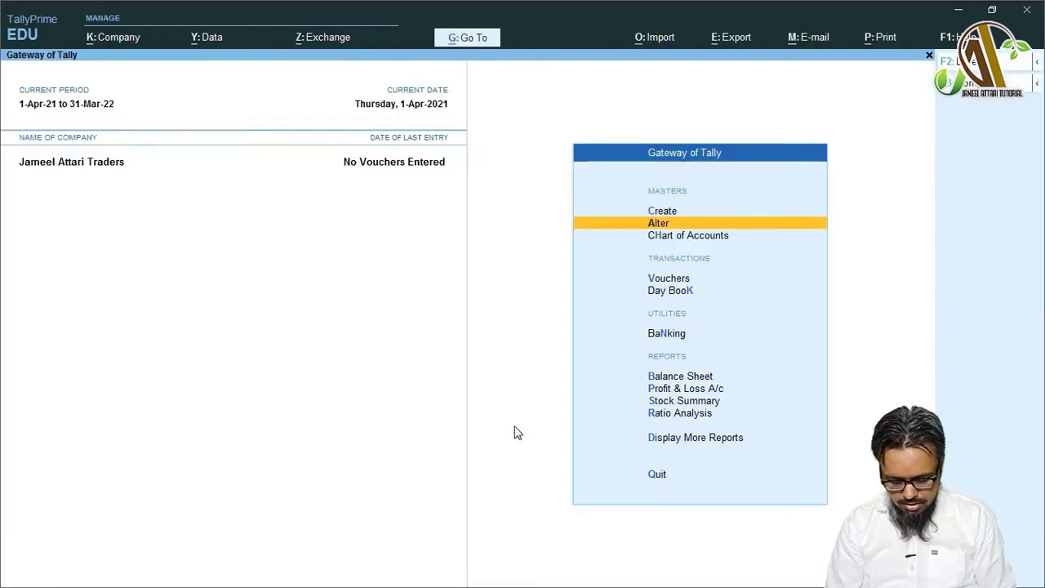
key("Return")
key("Down")
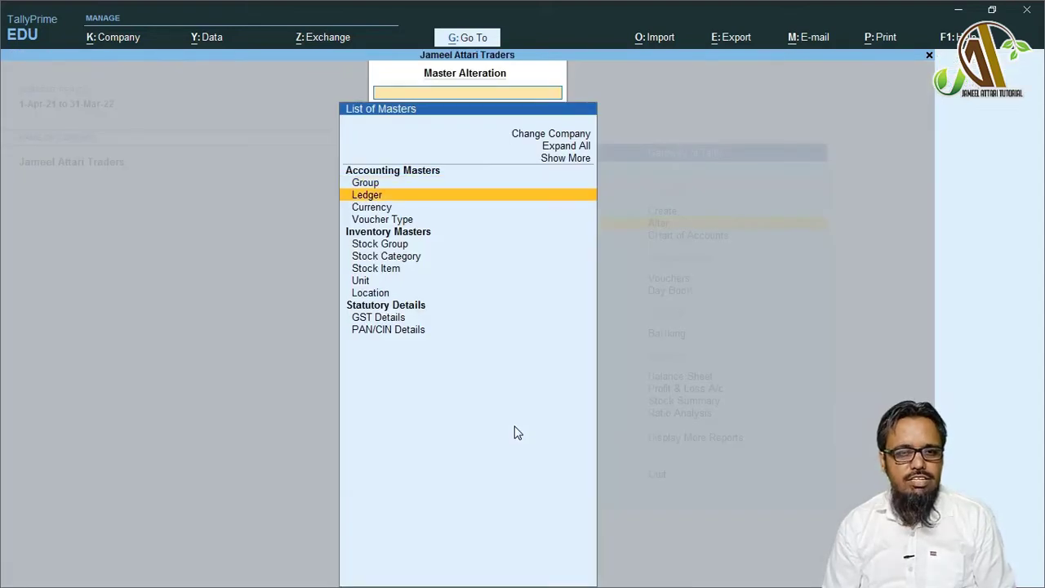
key("Return")
key("Down")
key("Down")
key("Down")
key("Down")
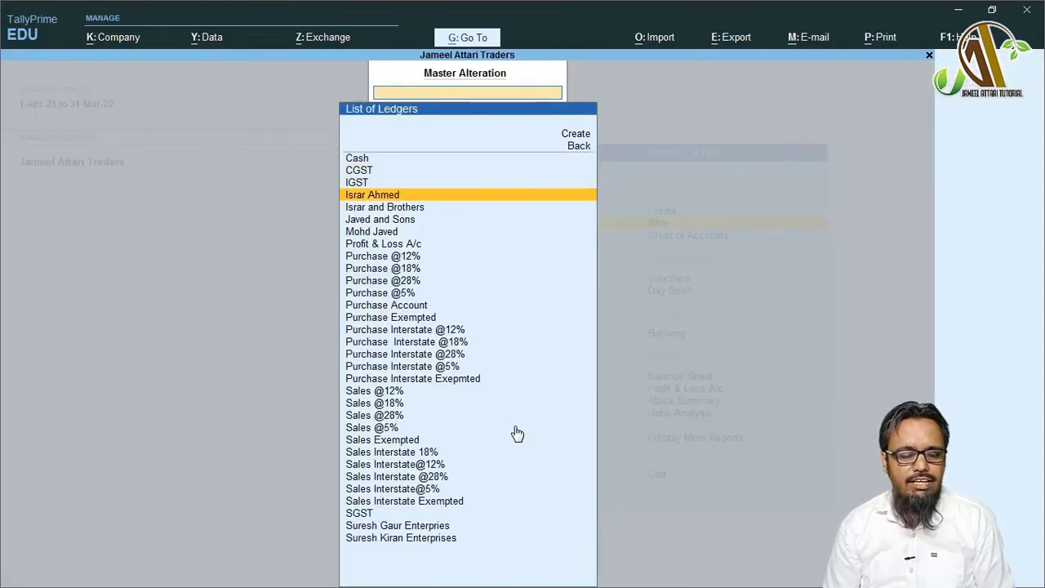
key("Up")
key("Down")
key("Down")
key("Up")
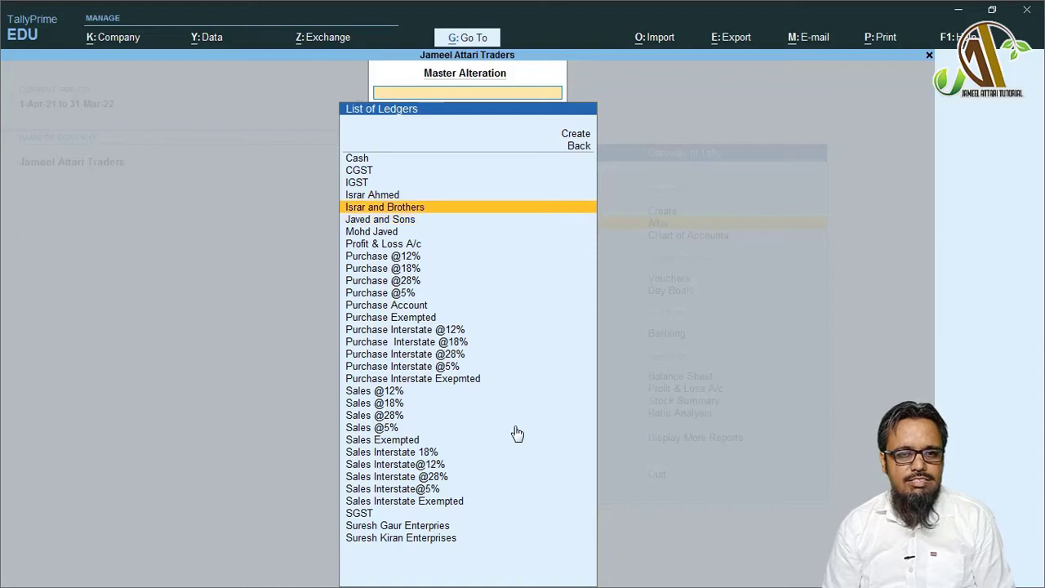
key("Down")
key("Down")
key("Down")
key("Down")
key("Down")
key("Down")
key("Down")
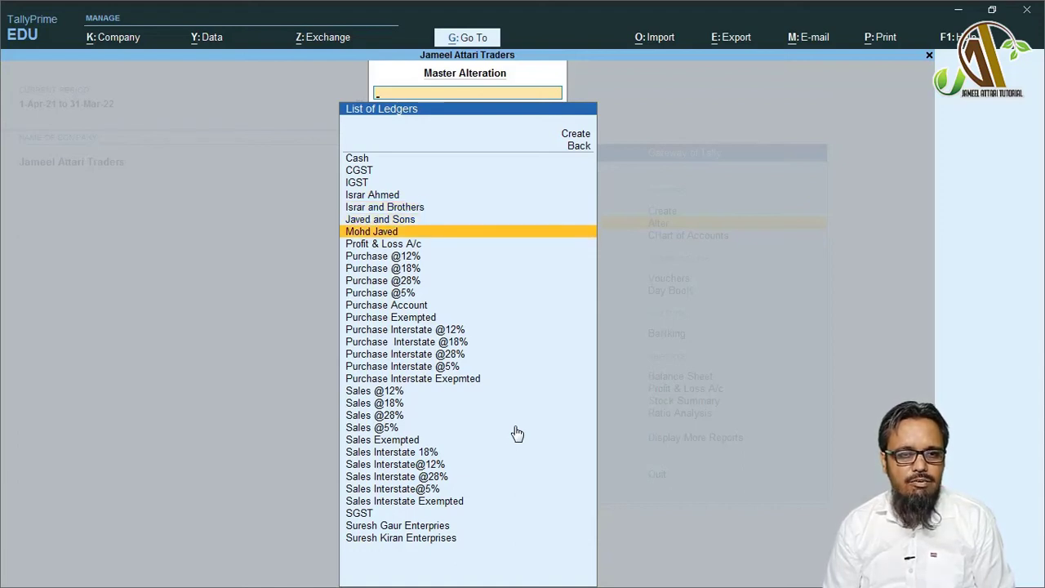
key("Down")
key("Down")
key("Down")
key("Down")
key("Down")
key("Down")
key("Down")
key("Down")
key("Down")
key("Down")
key("Down")
key("Down")
key("Down")
key("Down")
key("Down")
key("Down")
key("Down")
key("Down")
key("Down")
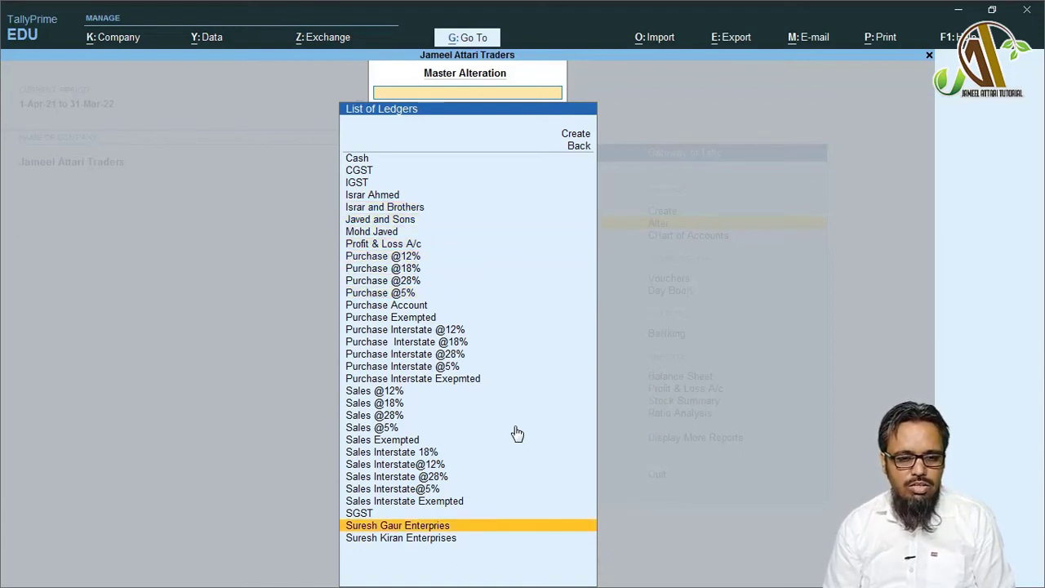
key("Down")
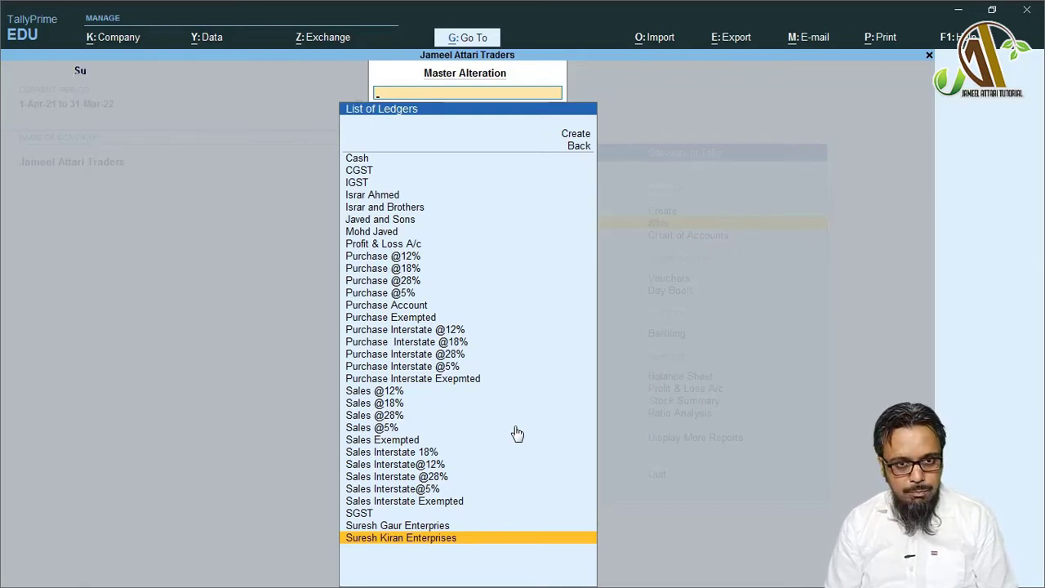
key("Return")
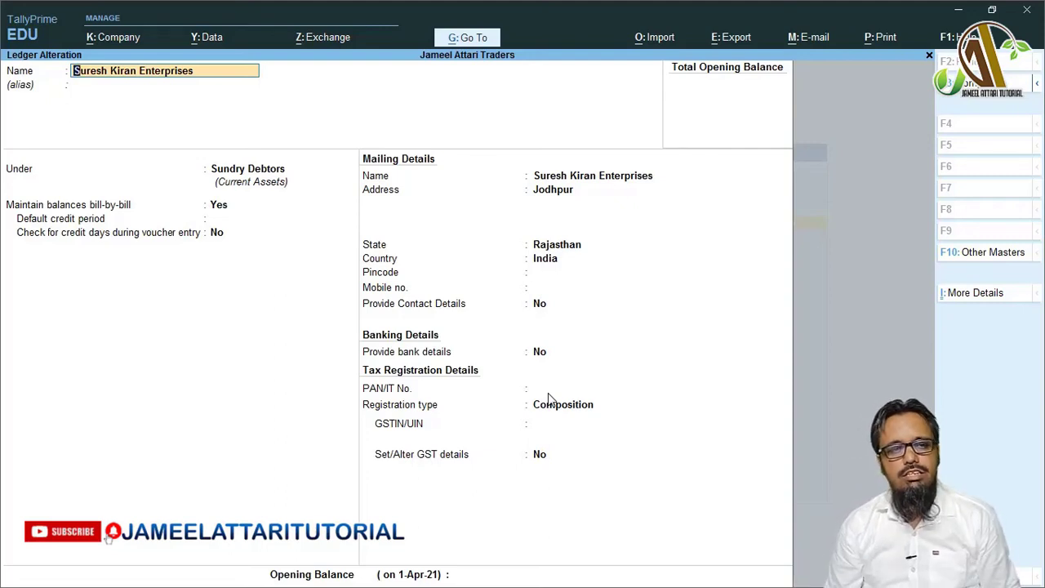
key("Return")
key("Return")
key("Return")
key("Return")
key("Return")
key("Return")
key("Return")
key("Return")
key("Return")
key("Return")
key("Return")
key("Return")
key("Return")
key("Return")
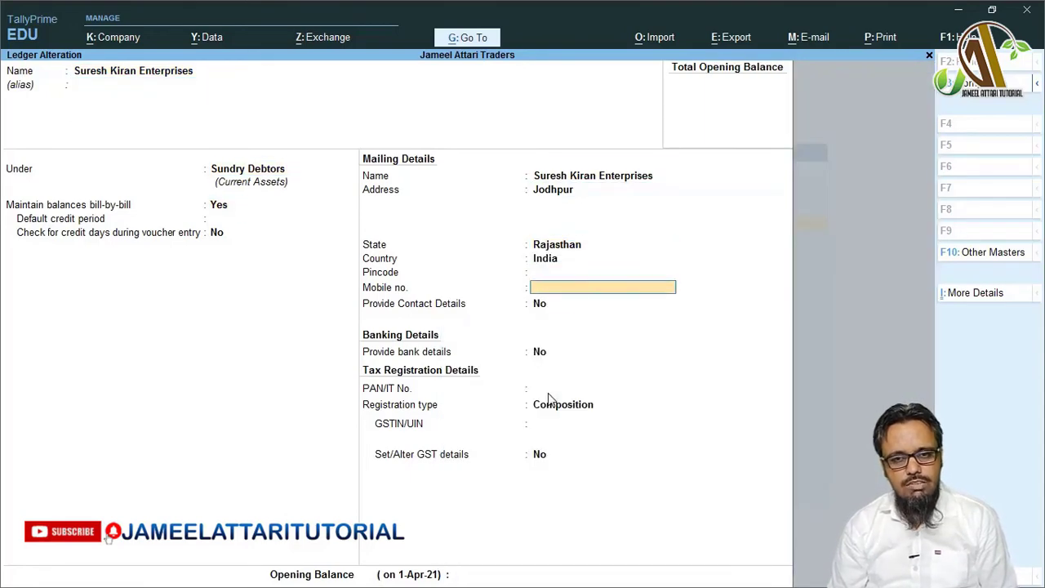
key("Return")
key("Return")
key("Return")
key("Return")
key("Return")
key("Return")
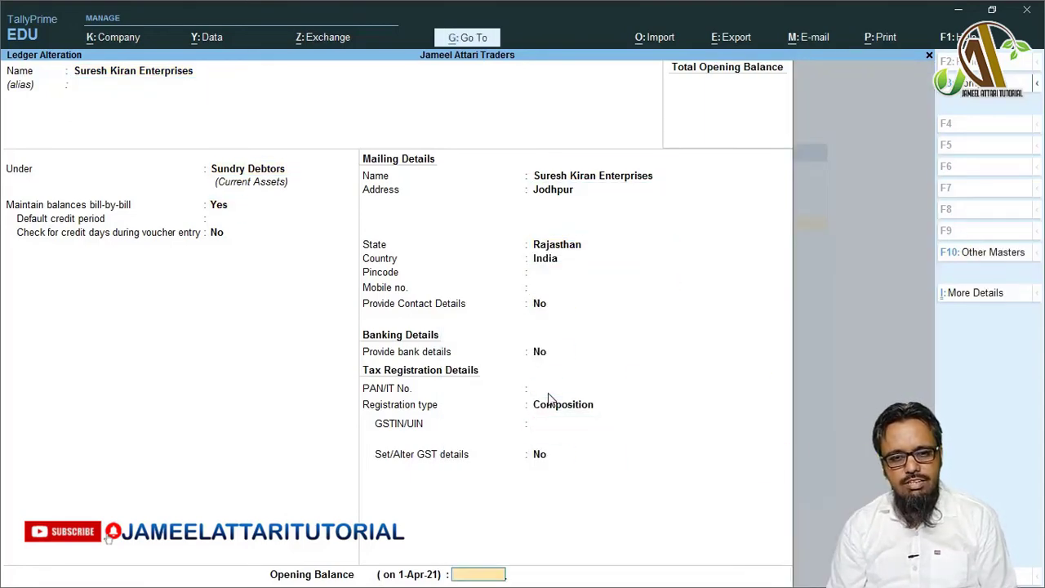
key("Return")
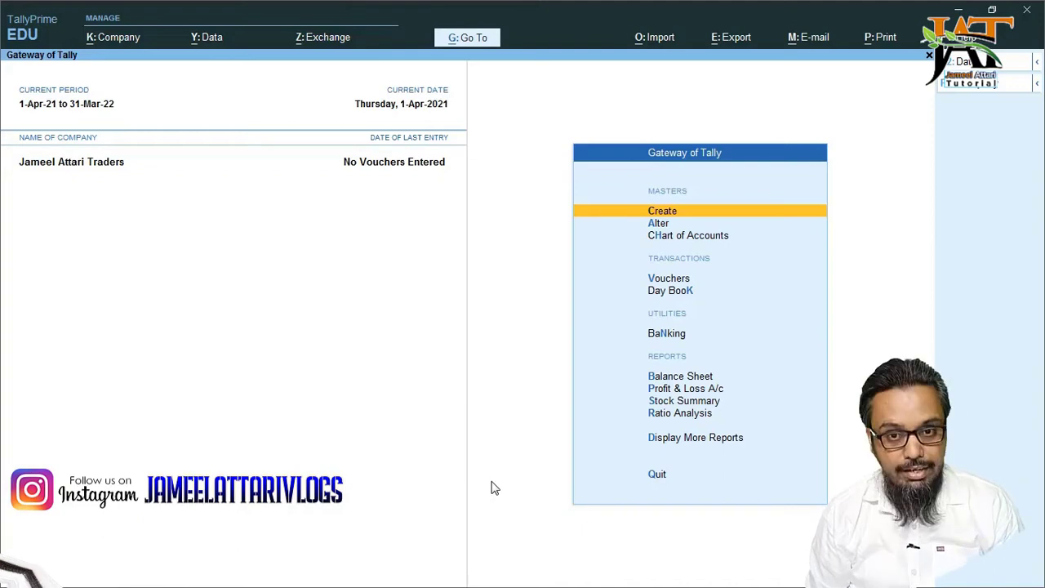
- Start a new ledger named Round Off and place it under Indirect Expenses
key("Return")
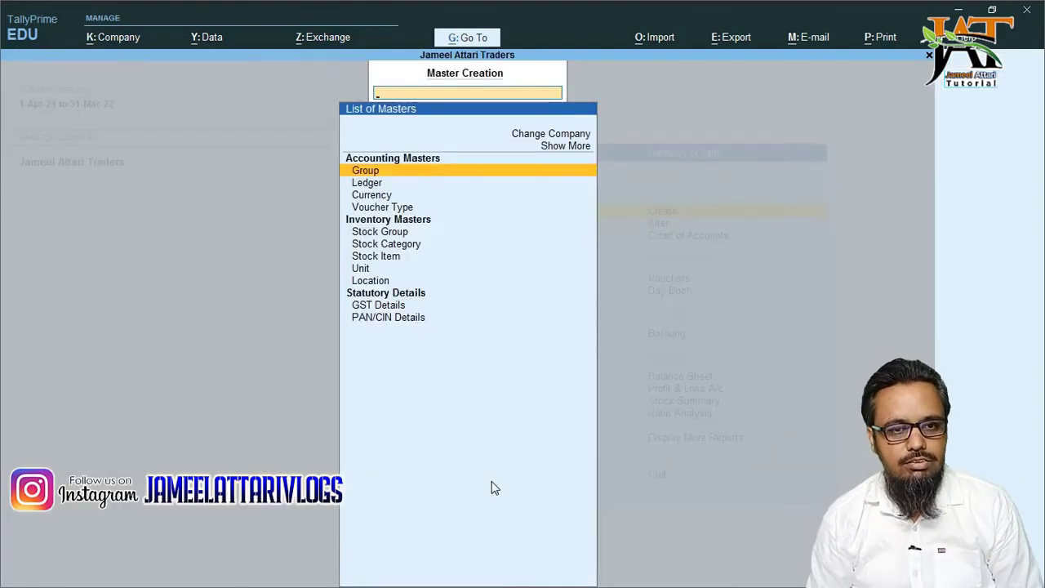
key("Down")
key("Return")
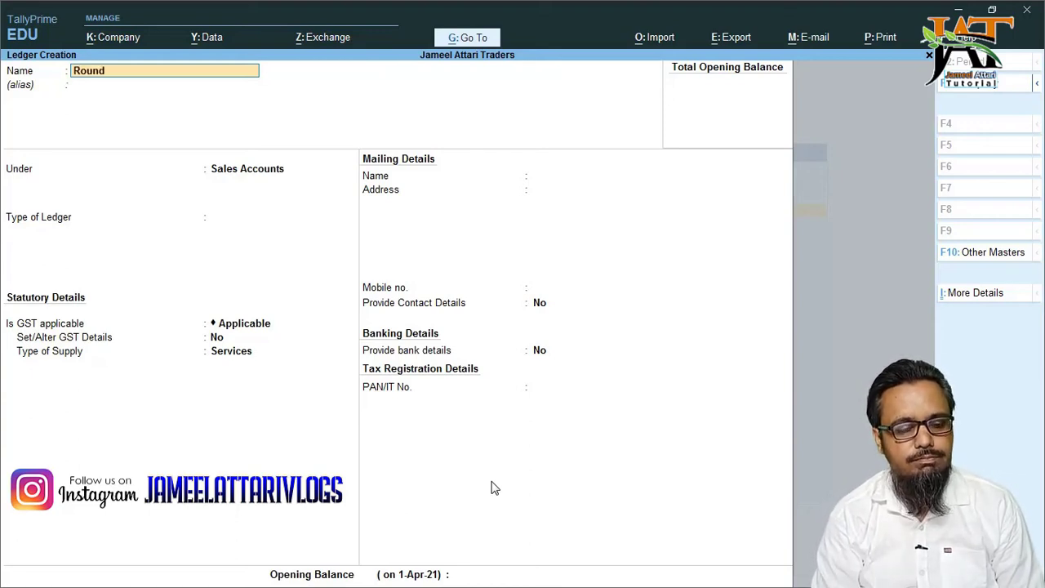
key("Return")
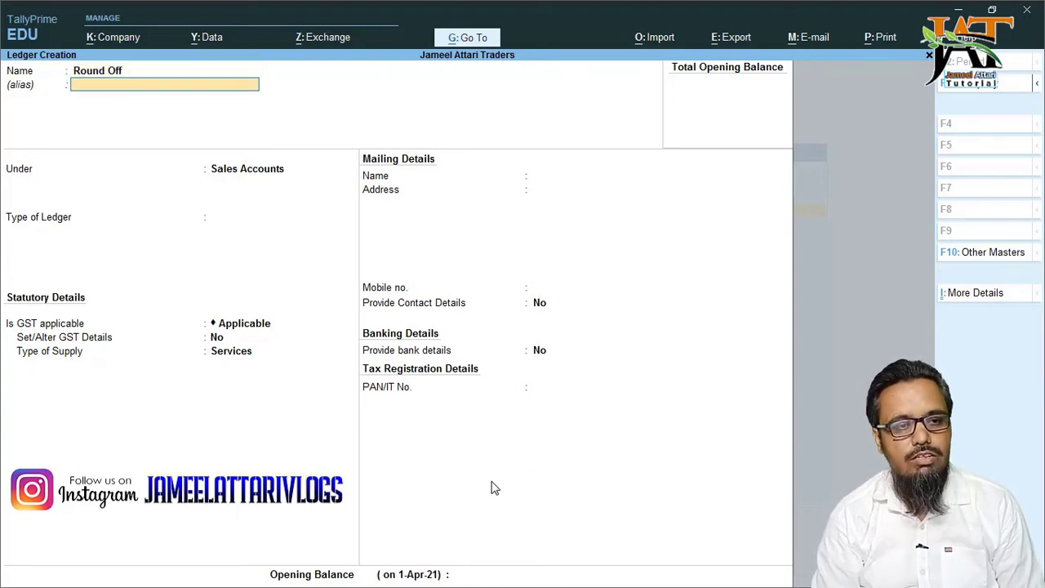
key("Return")
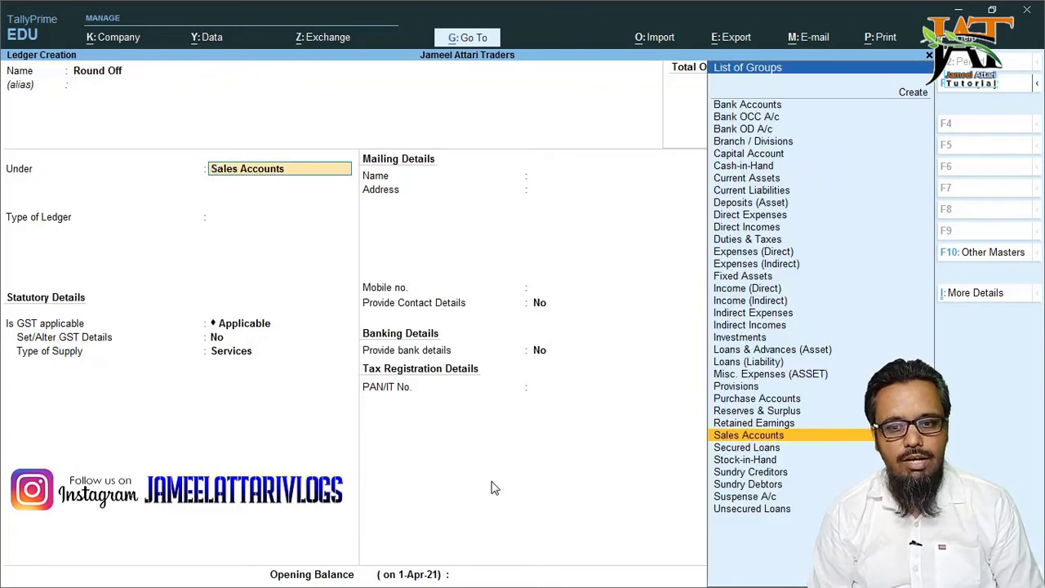
type("Indi")
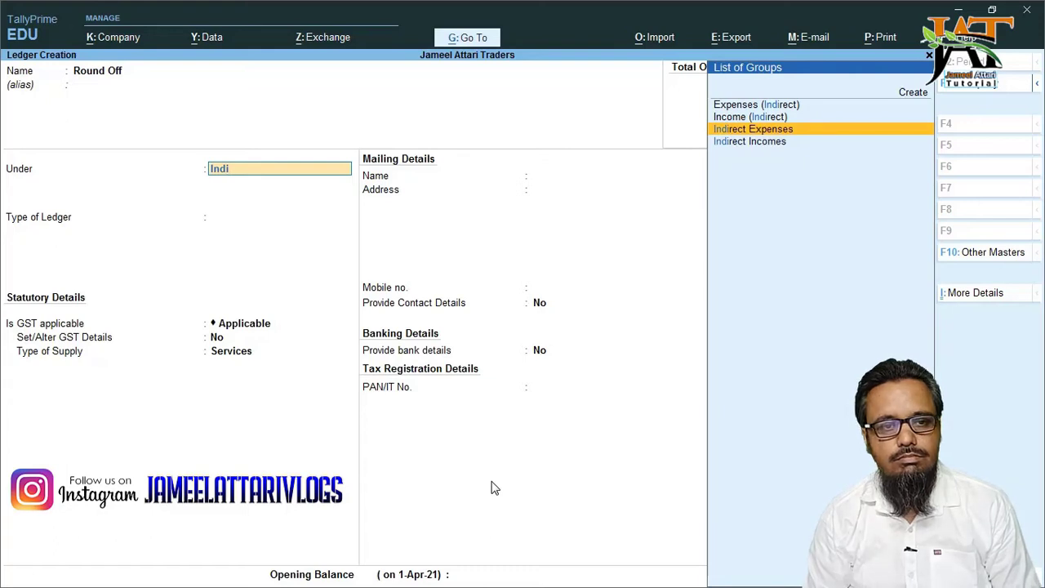
key("Return")
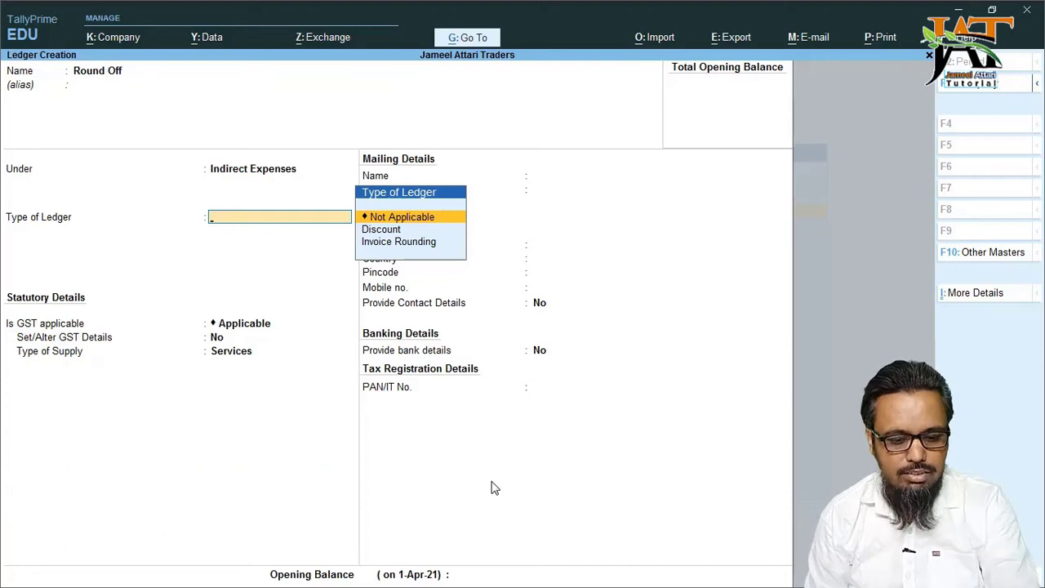
- Make the ledger type Invoice Rounding with the Upward Rounding method
key("Down")
key("Down")
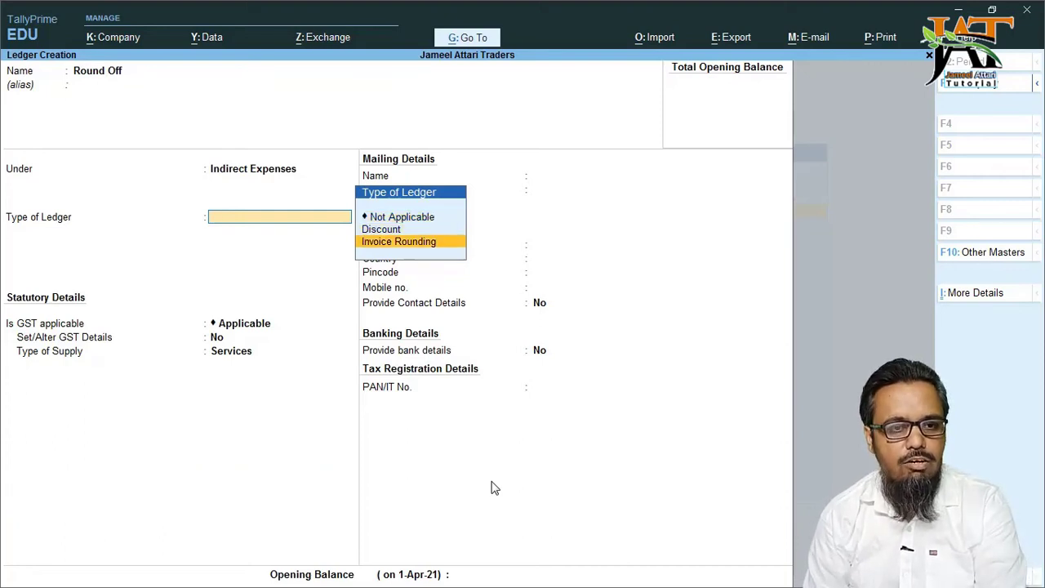
key("Return")
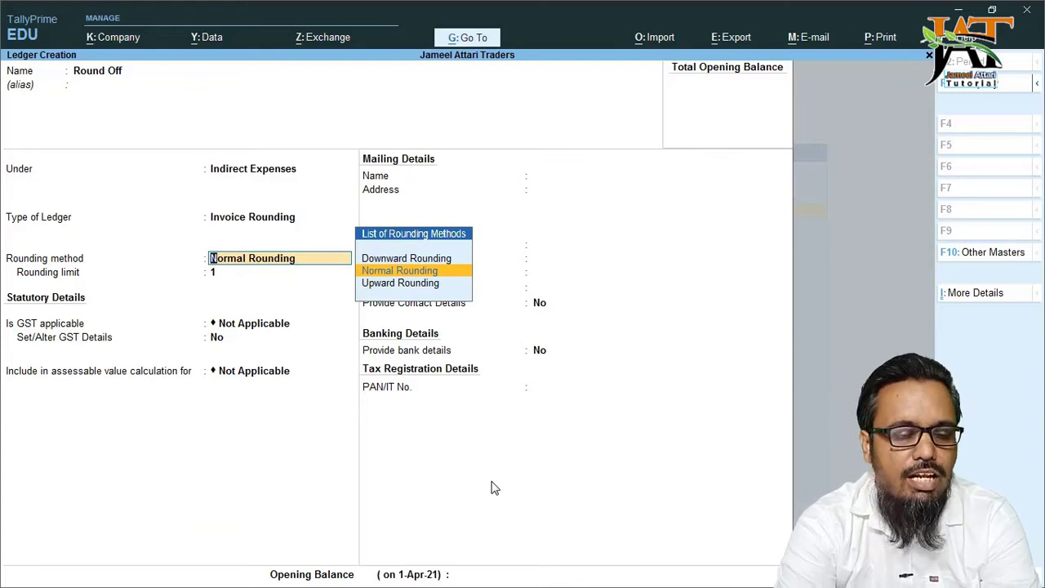
key("Up")
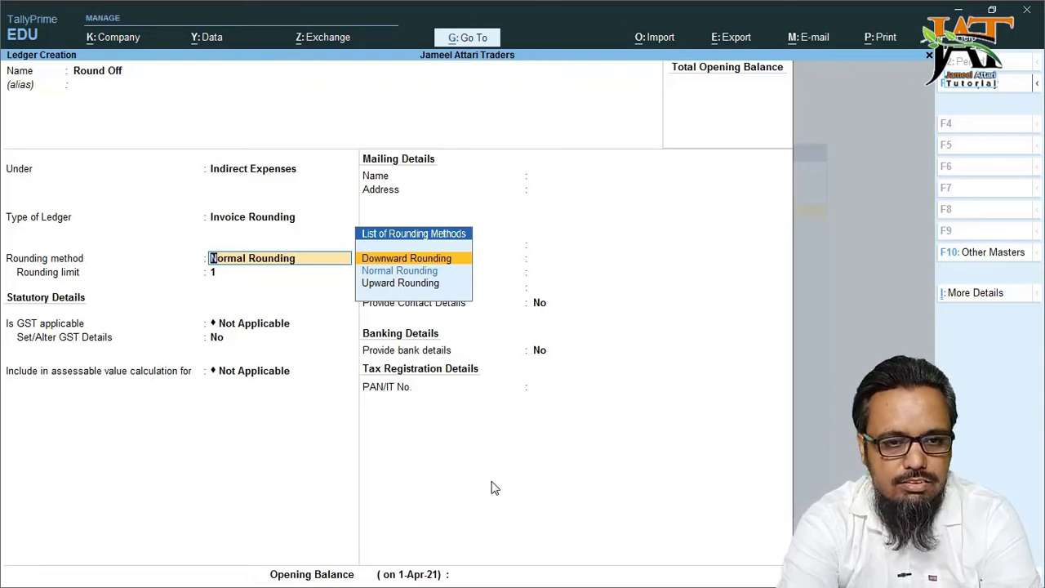
key("Down")
key("Down")
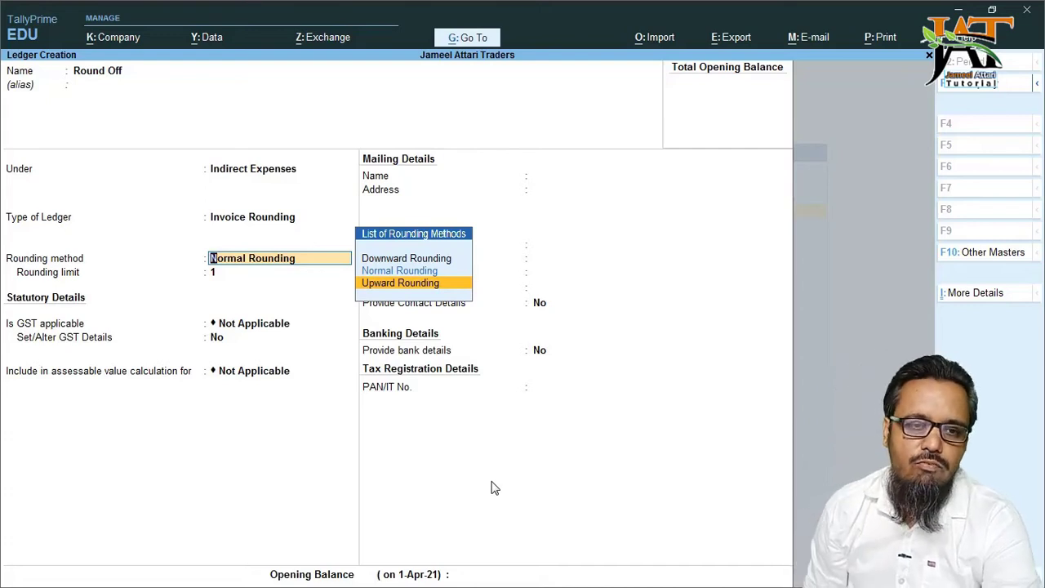
key("Up")
key("Up")
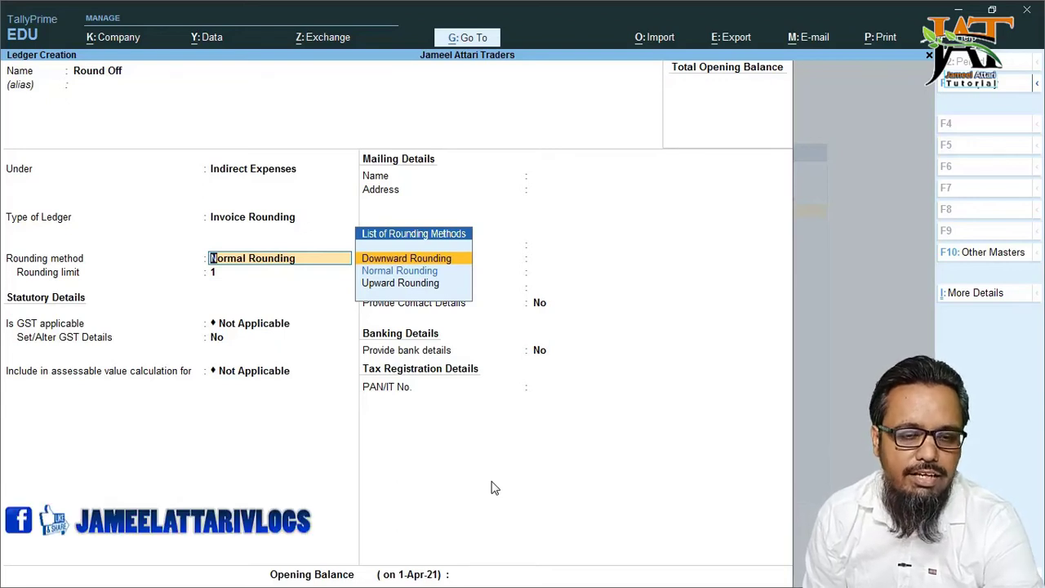
key("Down")
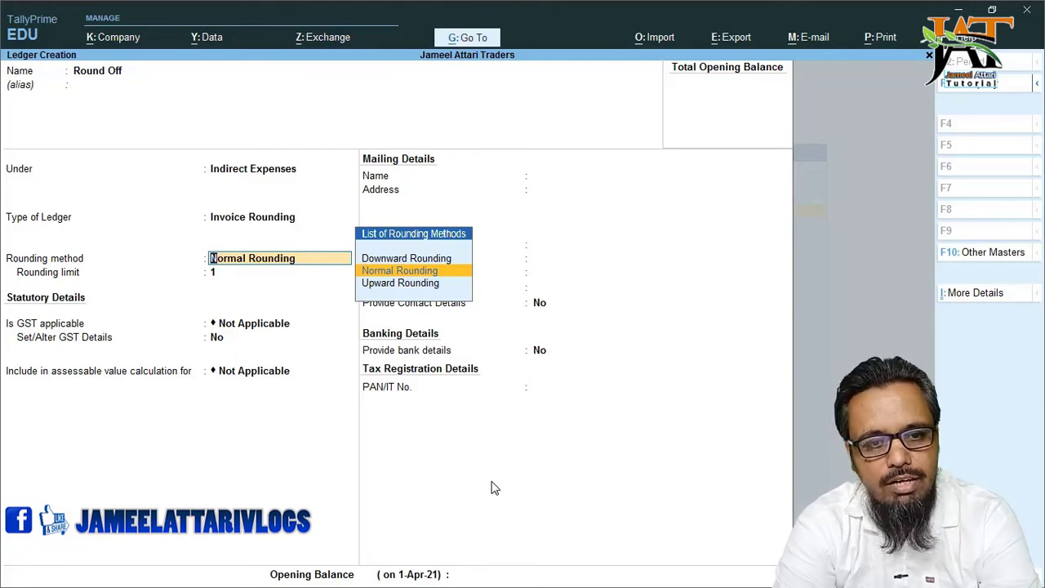
key("Down")
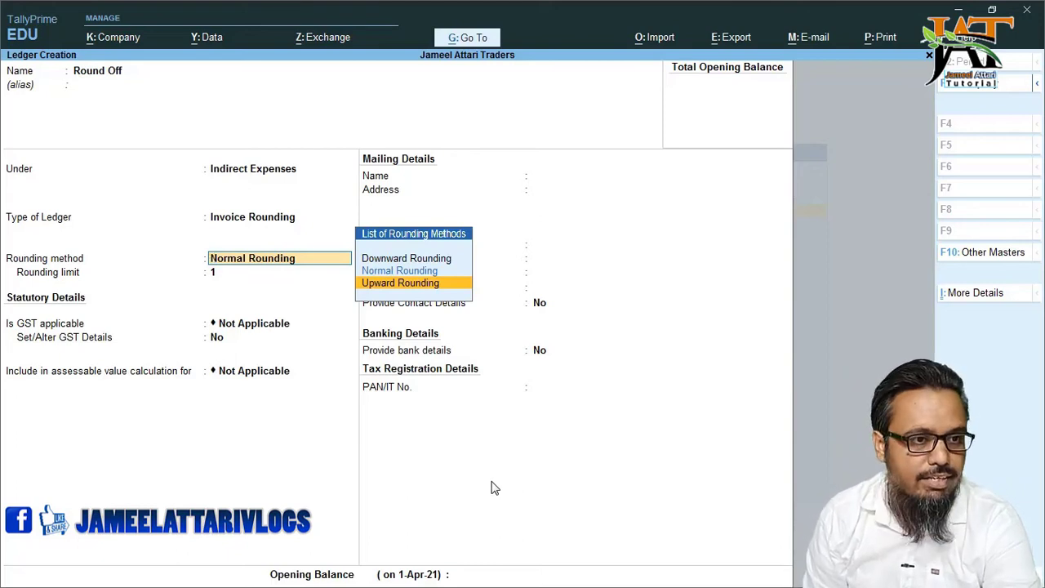
key("Return")
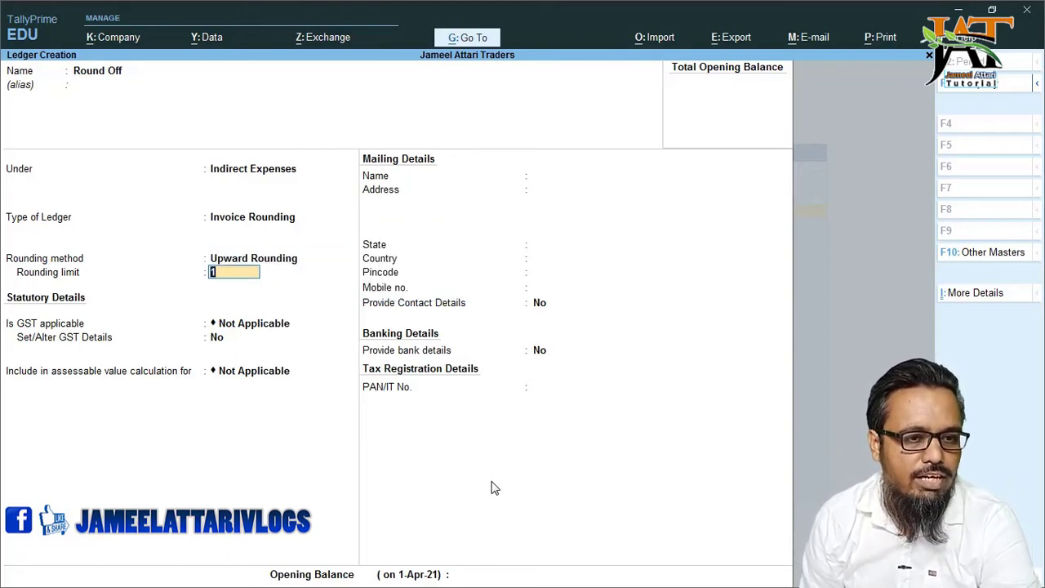
- Keep rounding limit 1, bank details No and no opening balance, then save the ledger
key("Return")
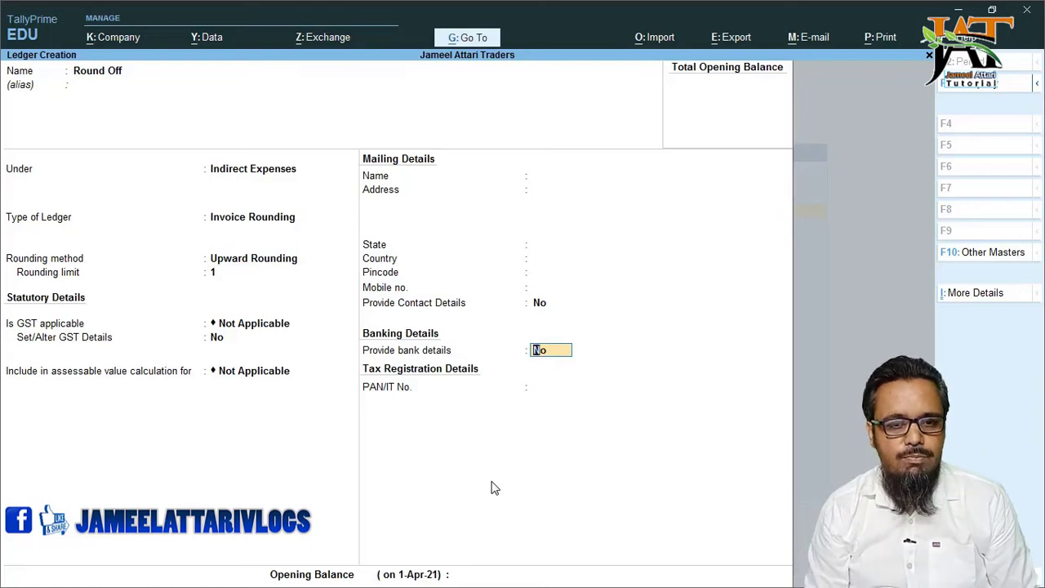
key("Return")
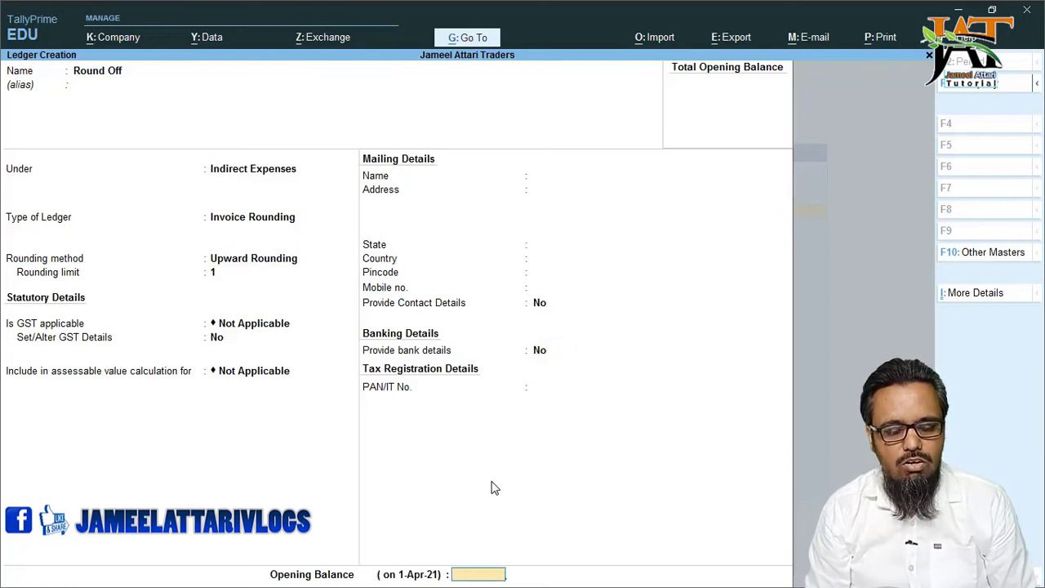
key("Return")
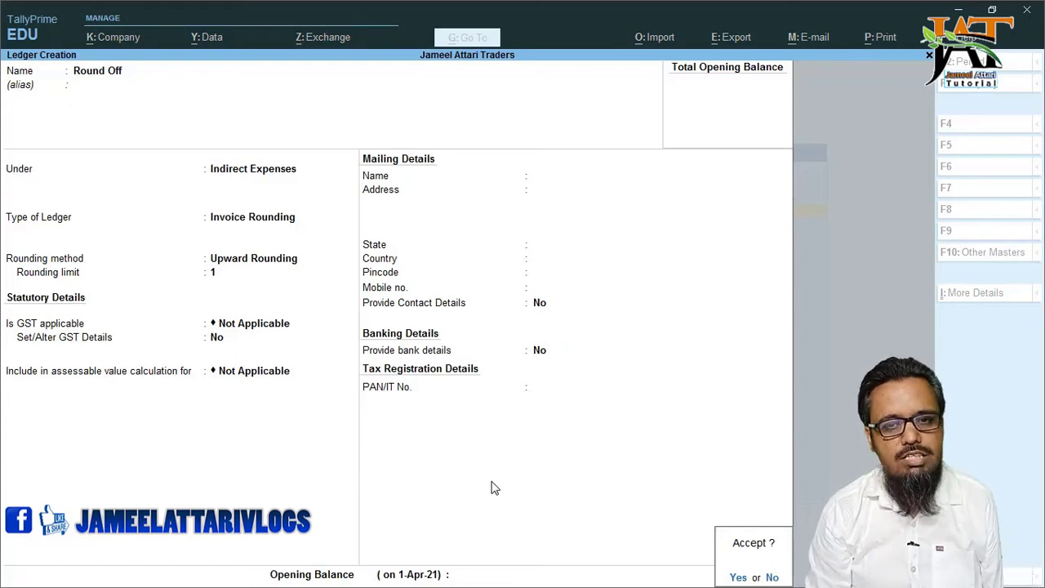
key("Return")
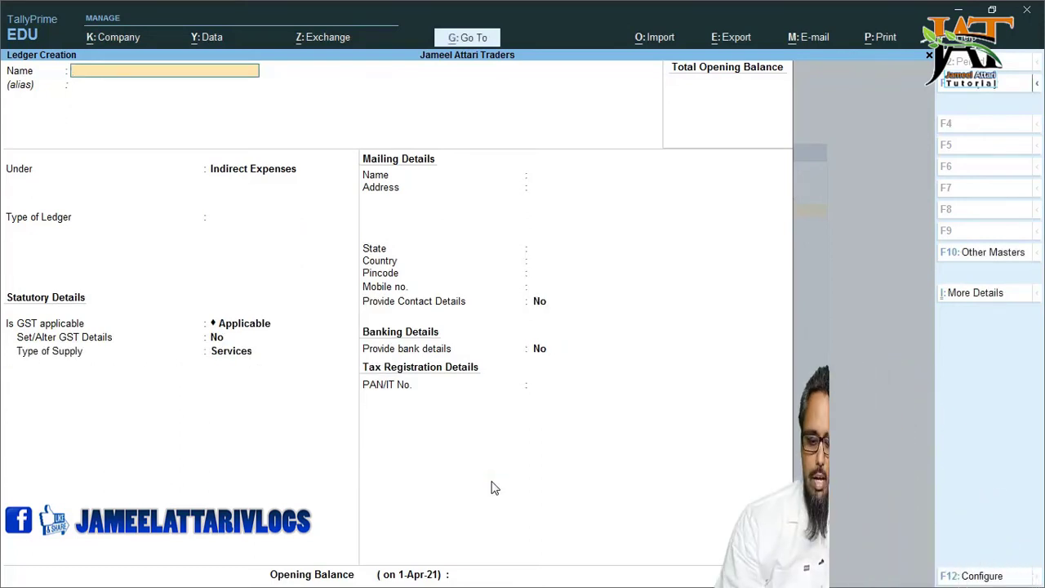
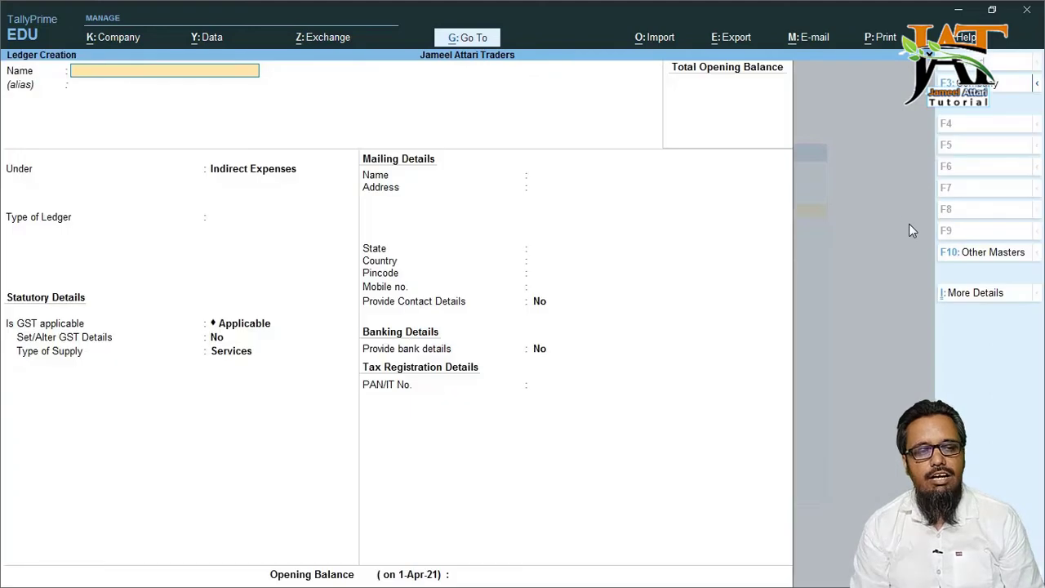
- Name the new ledger Wages and place it under Direct Expenses
type("Wages")
key("Return")
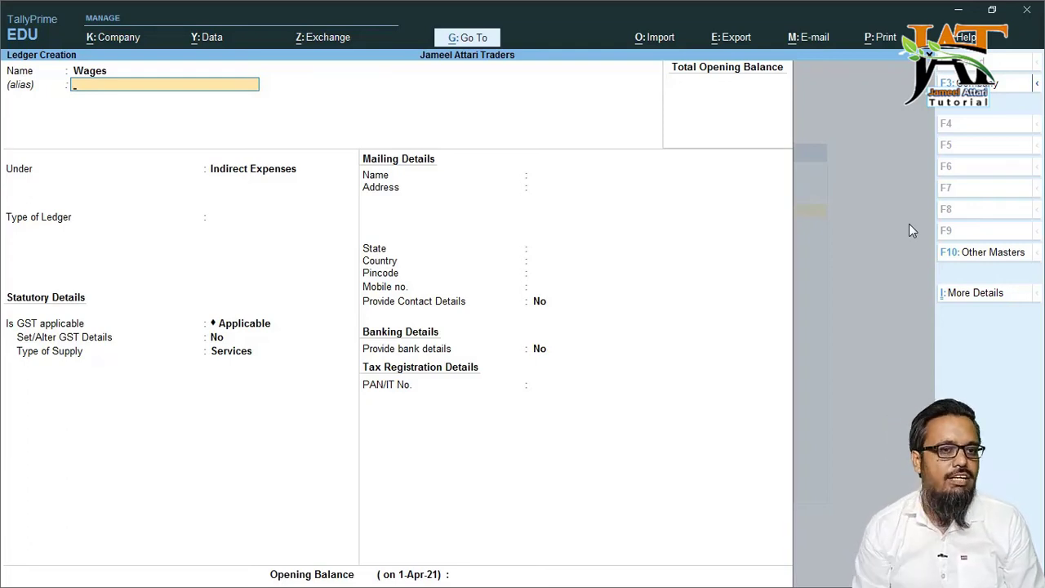
key("Return")
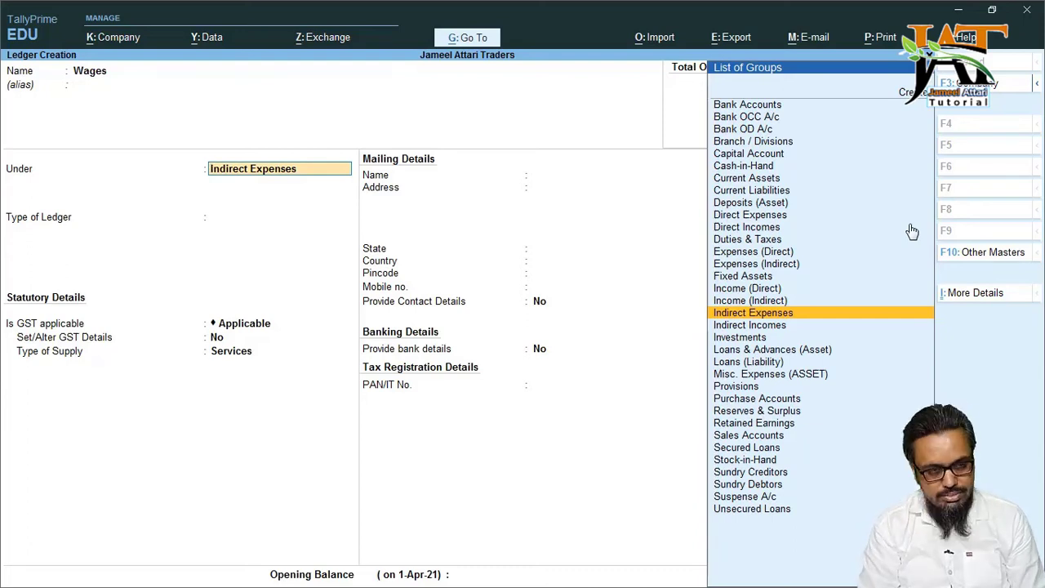
type("Dire")
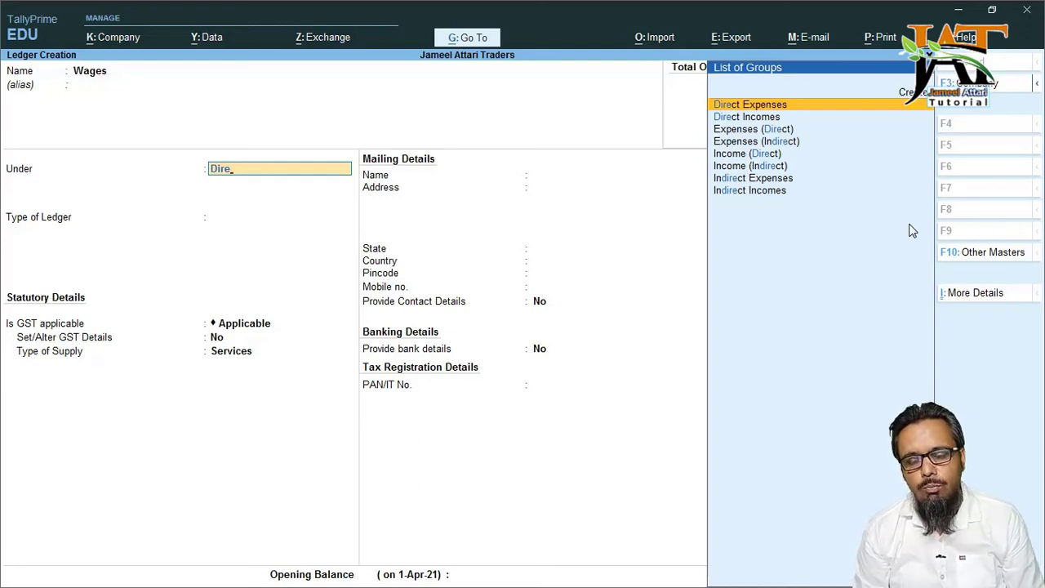
key("Down")
key("Down")
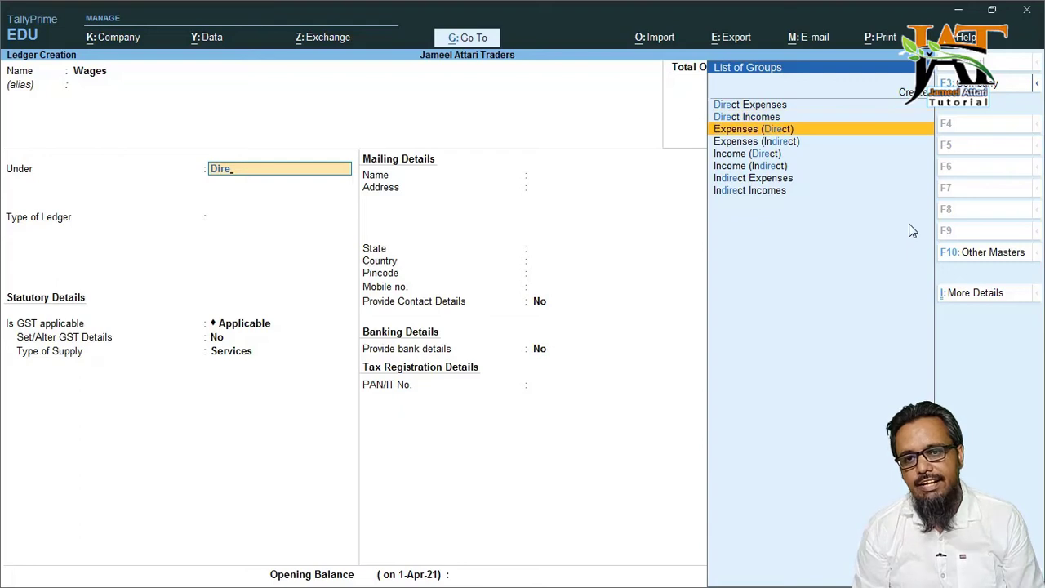
key("Up")
key("Up")
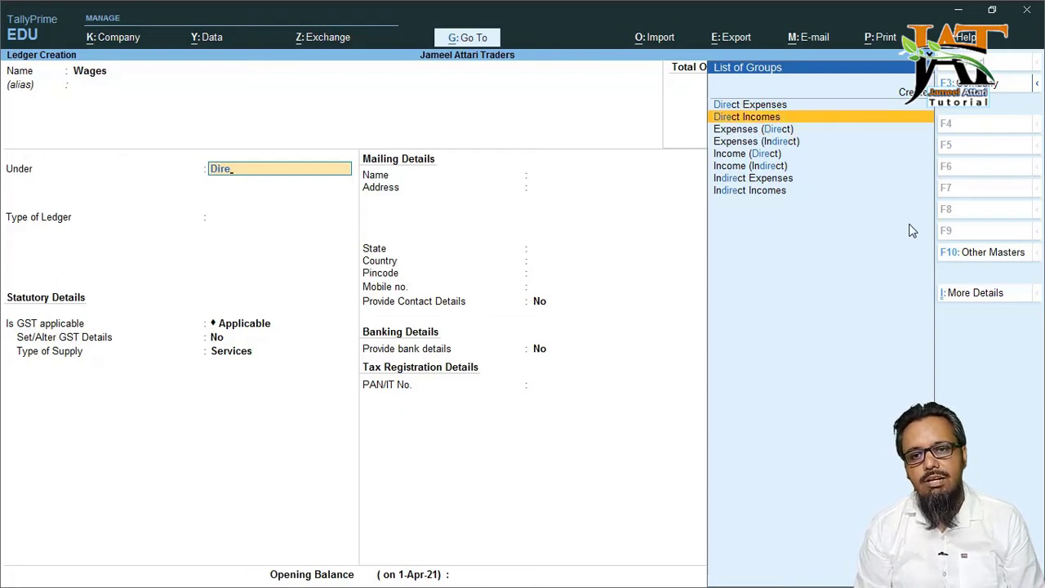
key("Return")
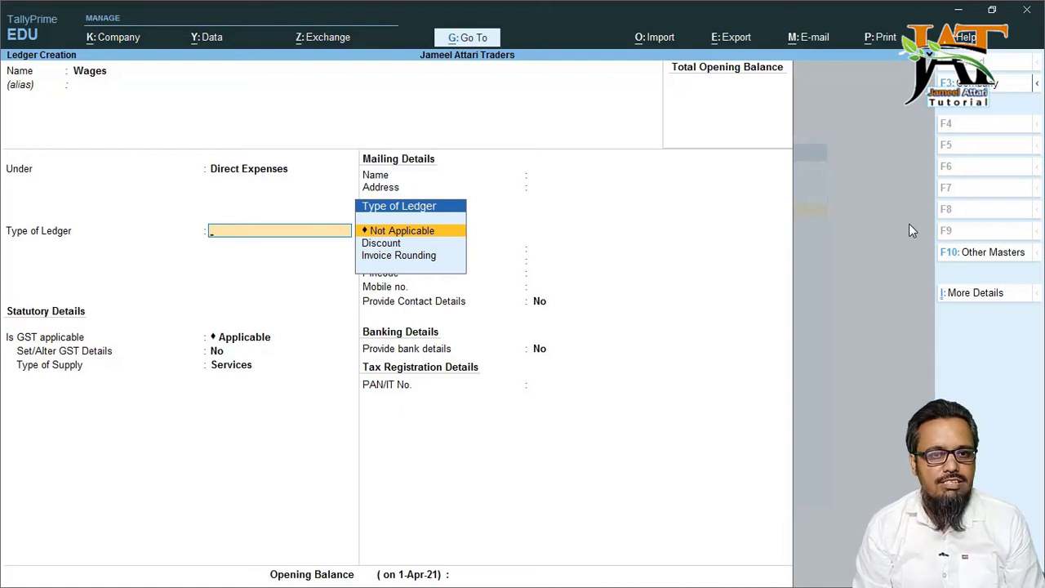
- Set ledger type, GST and assessable value to Not Applicable, then save the Wages ledger
key("Return")
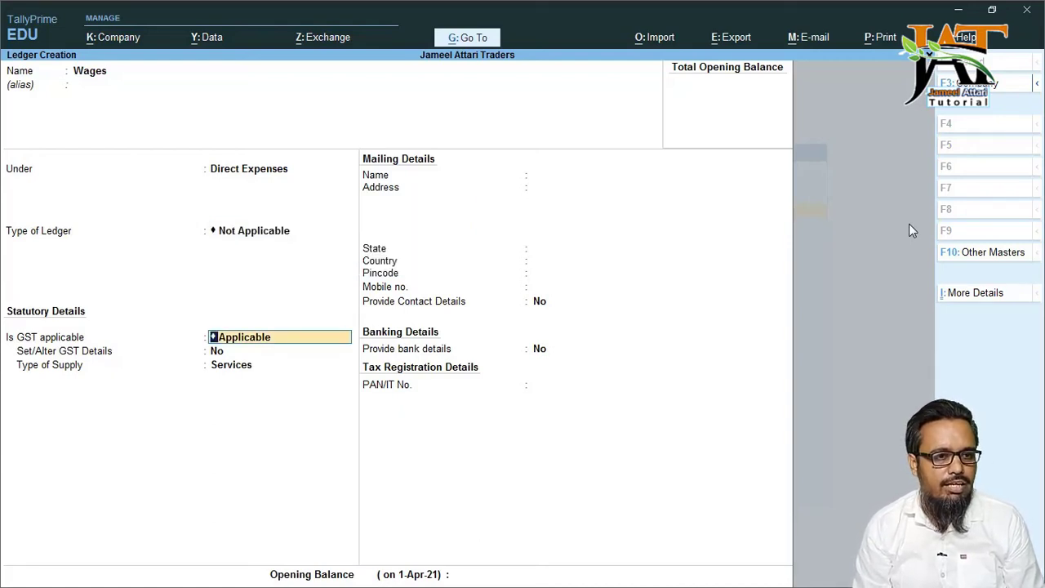
type("No")
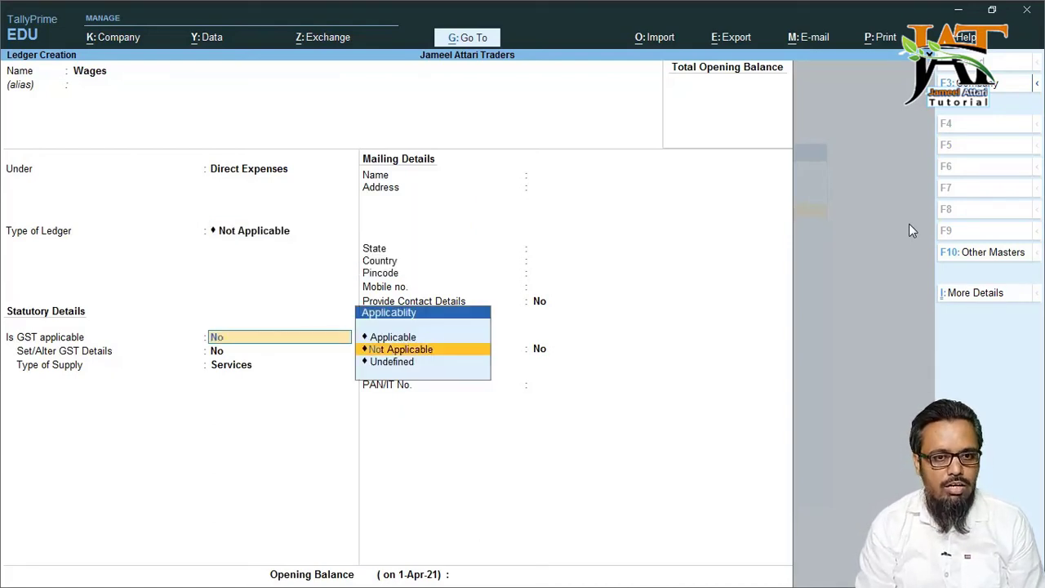
key("Return")
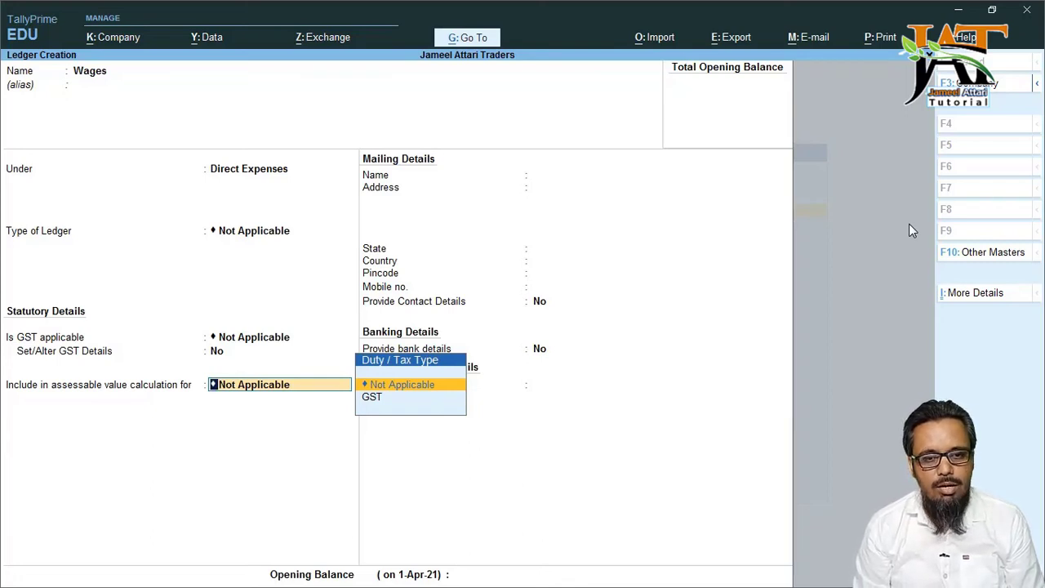
key("Return")
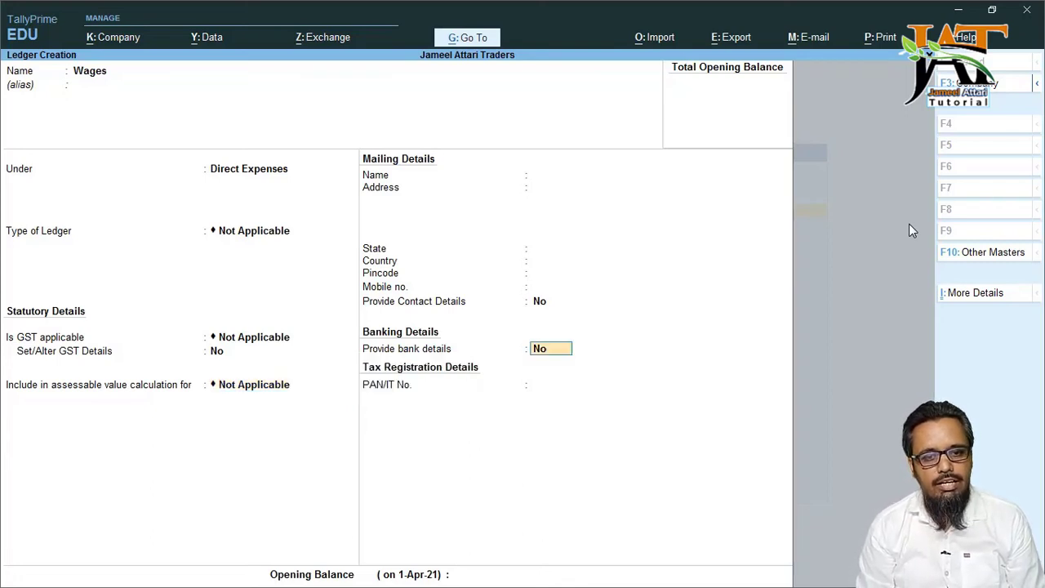
key("Return")
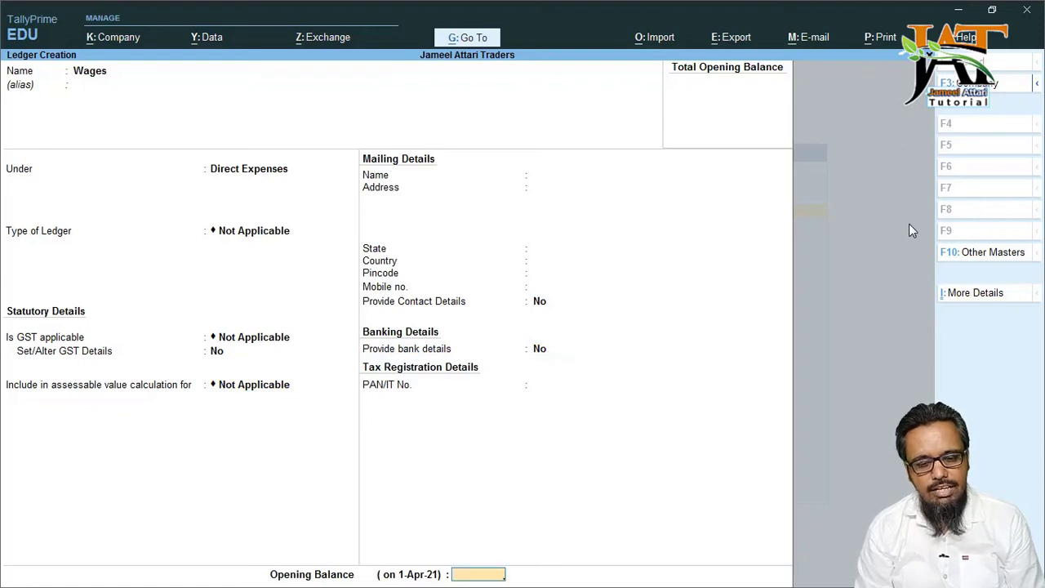
key("Return")
key("Return")
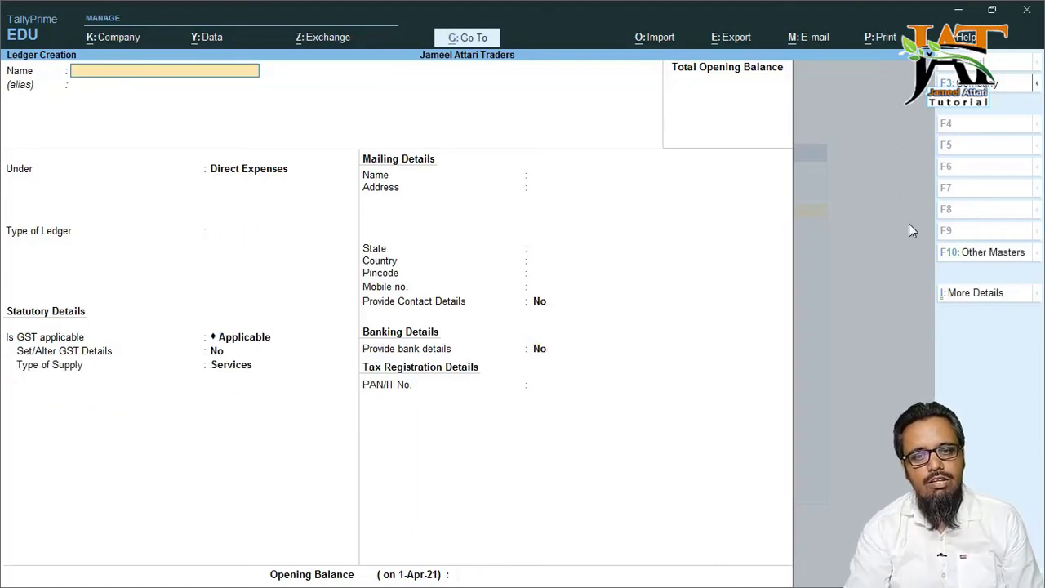
- Create Wages and Salaries under Direct Expenses with type and GST Not Applicable, and save it
type("Wages and ")
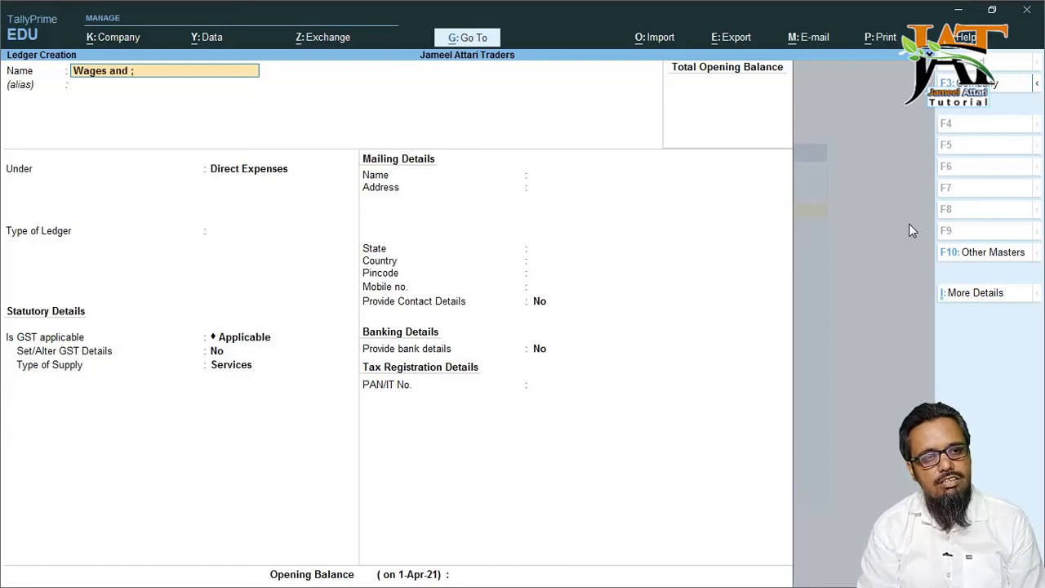
type("Salaries")
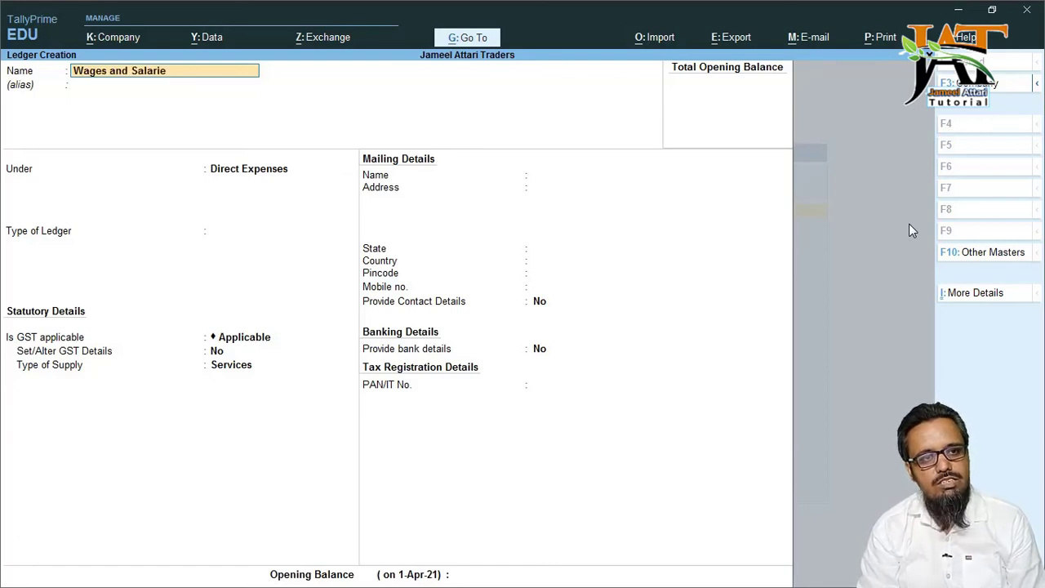
key("Return")
key("Return")
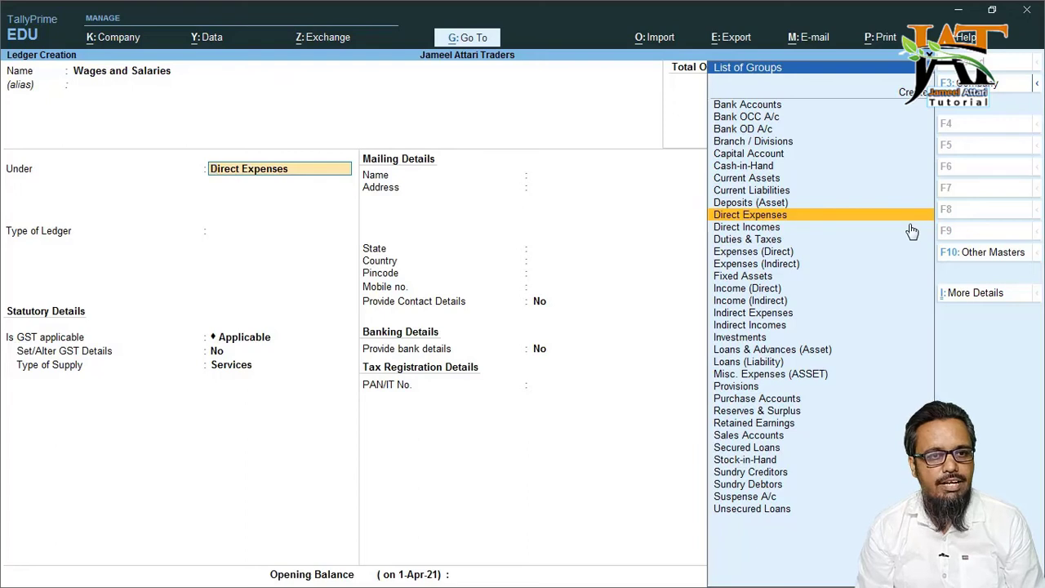
key("Return")
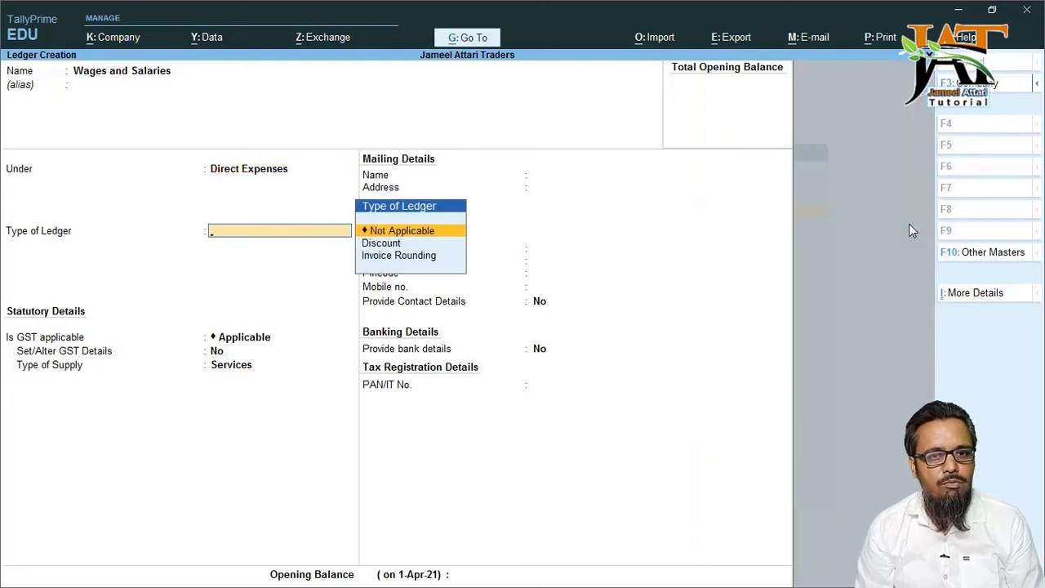
key("Return")
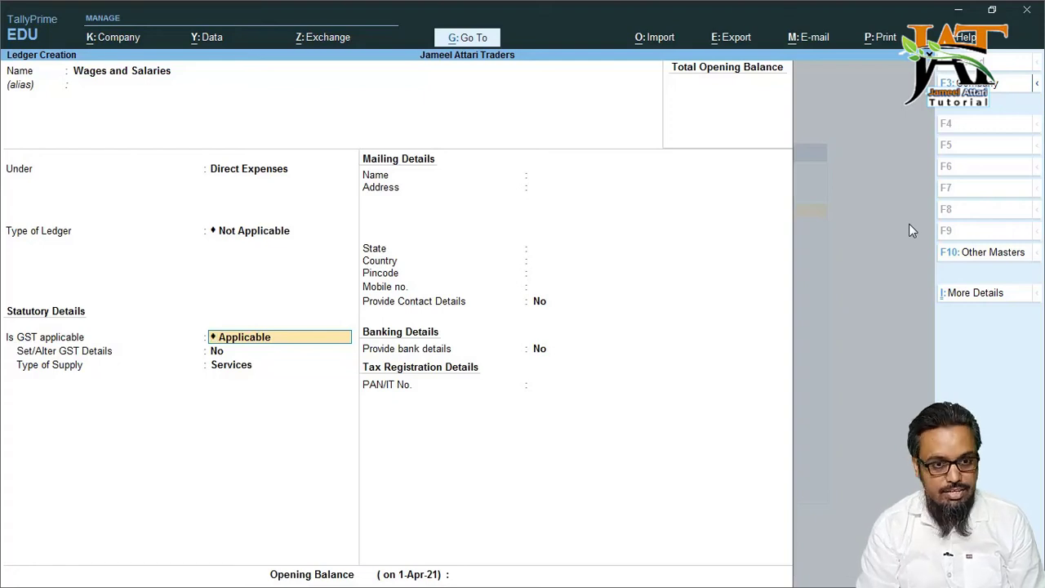
type("N")
key("Return")
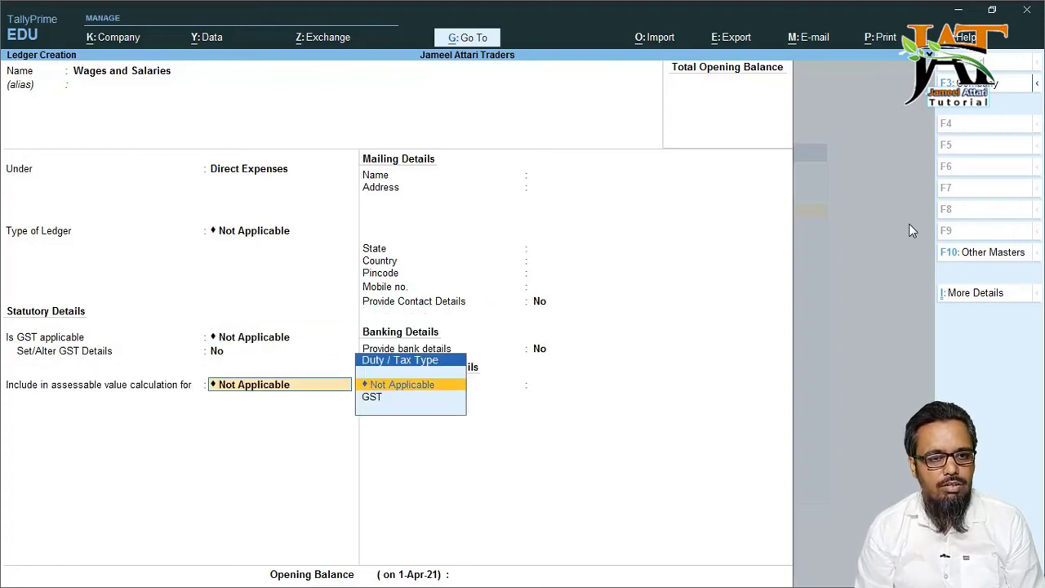
key("Return")
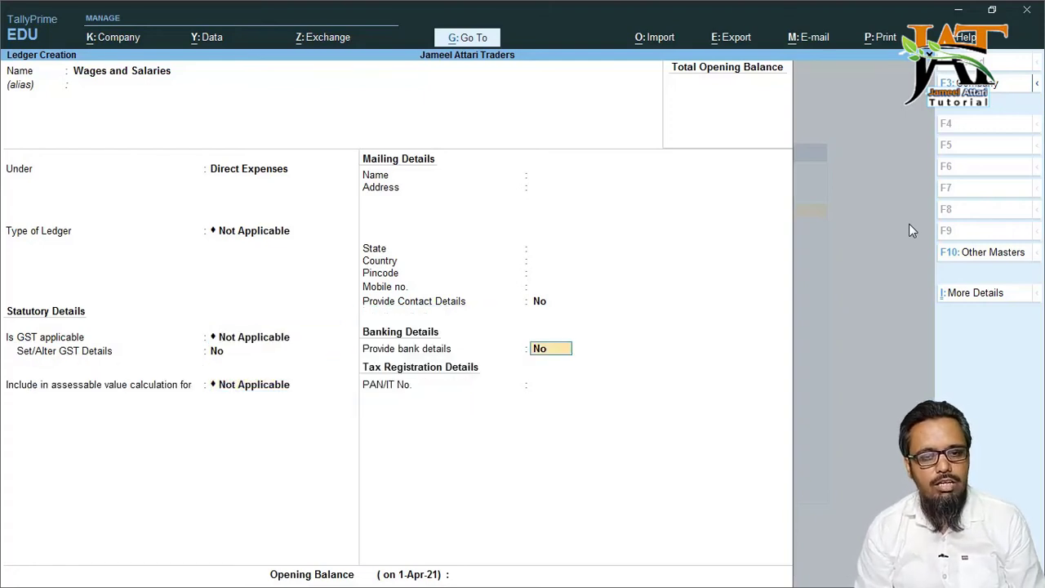
key("Return")
key("Return")
key("Return")
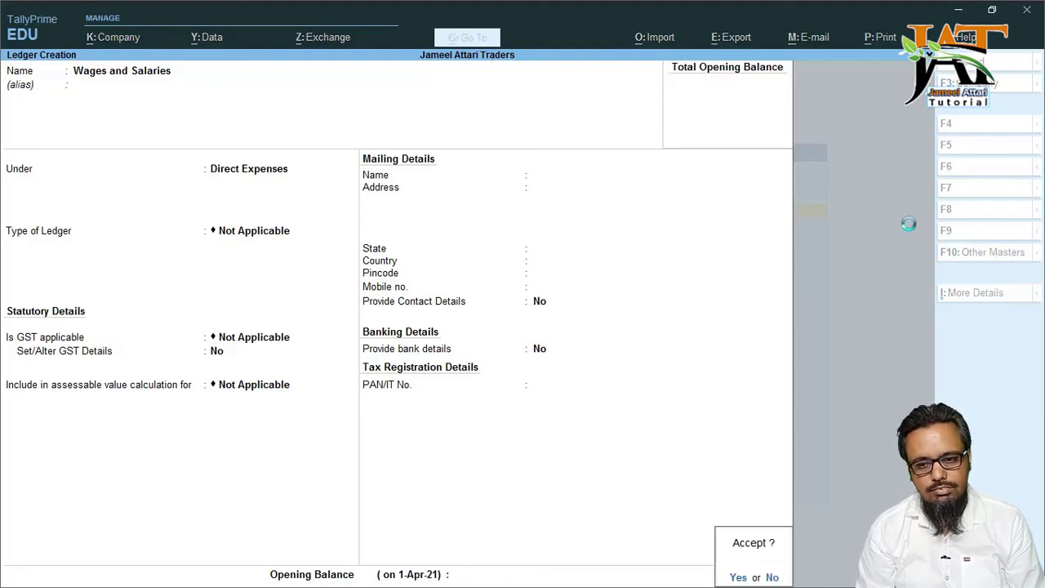
key("y")
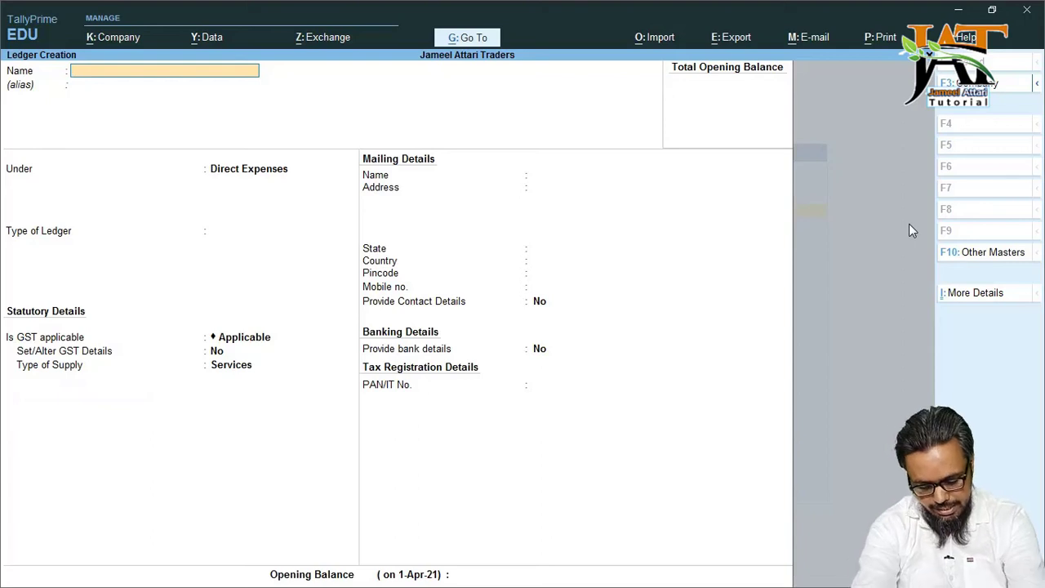
- Fill in Carriage Inward under Direct Expenses with type, GST and assessable value Not Applicable
type("Ca")
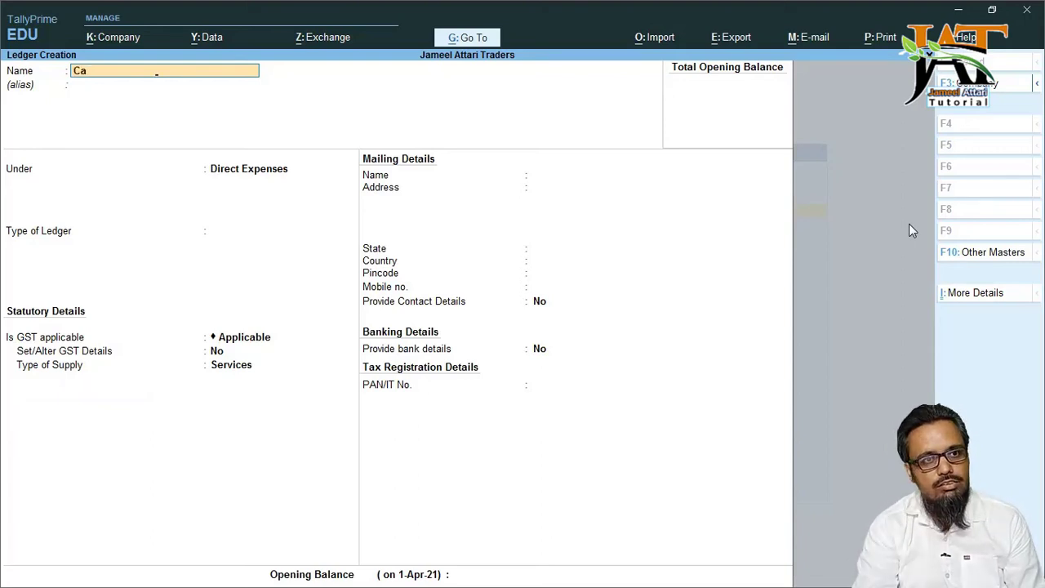
type("rriage Inward")
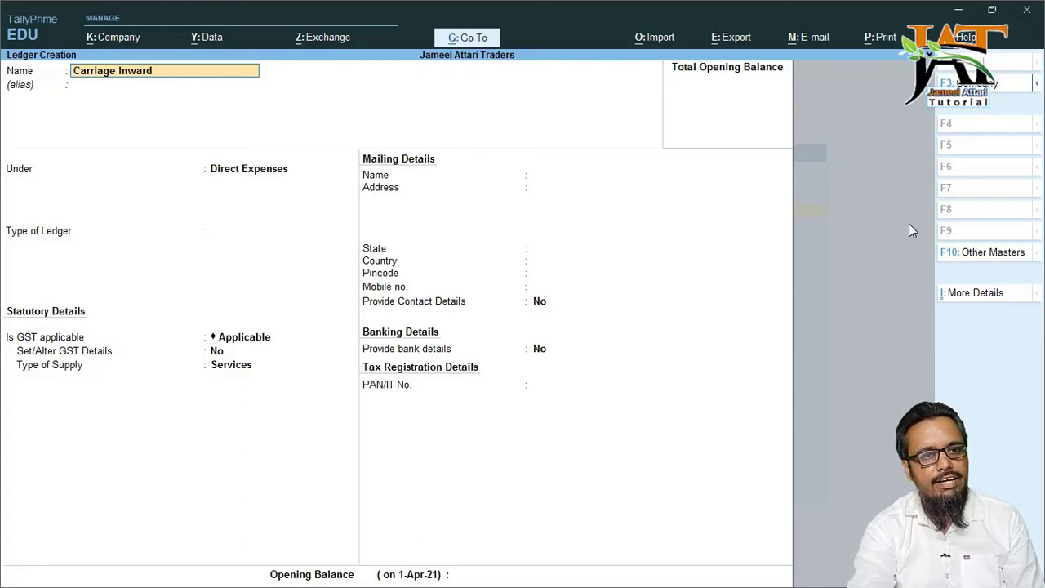
key("Return")
key("Return")
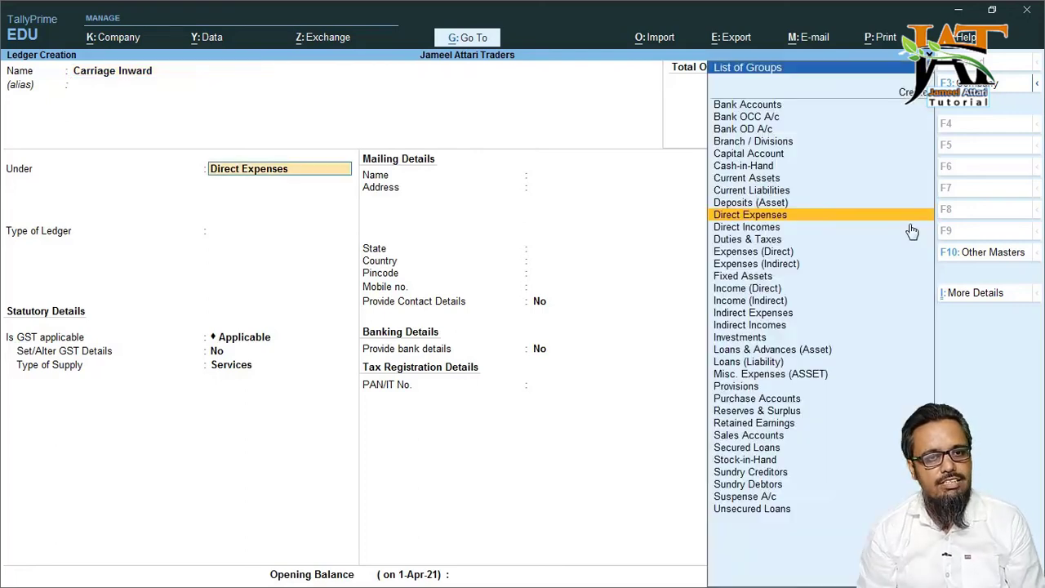
key("Return")
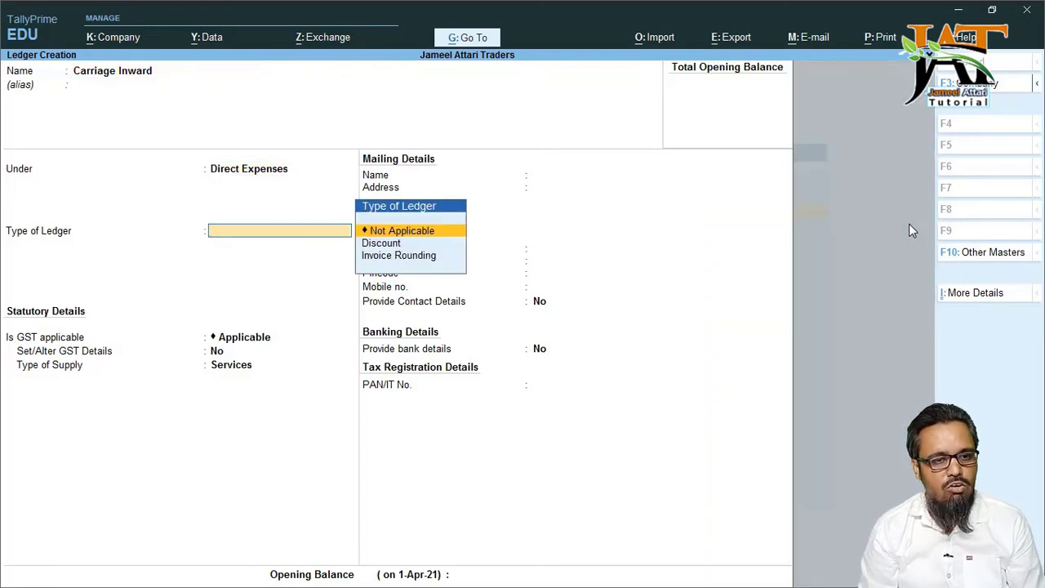
key("Return")
type("No")
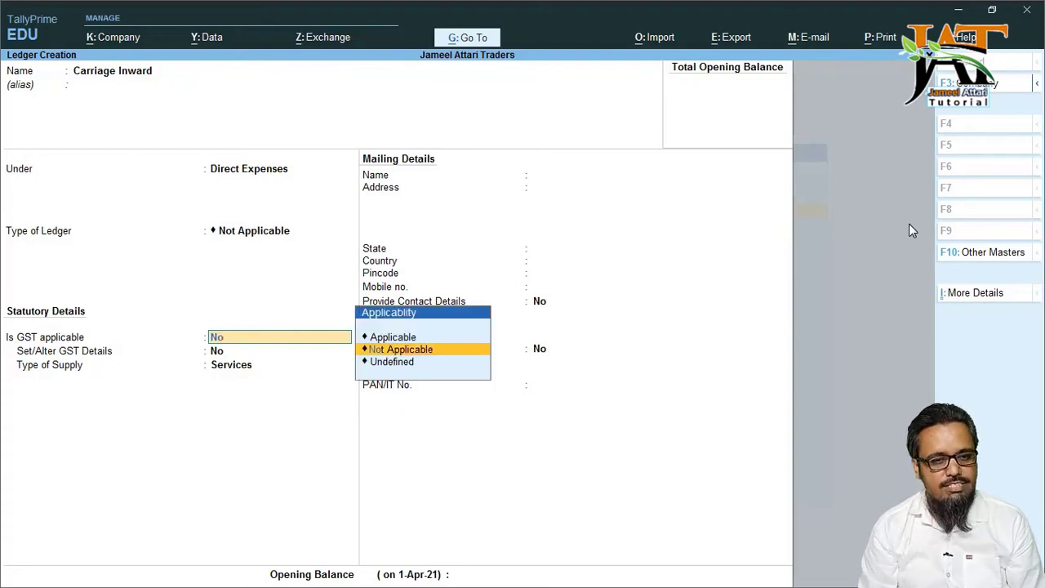
key("Return")
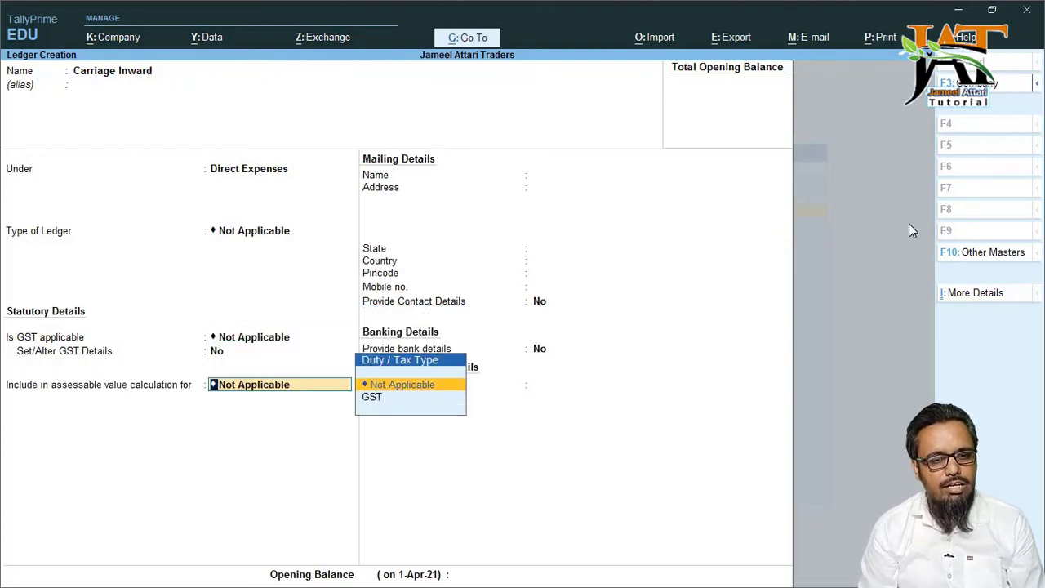
key("Return")
key("Return")
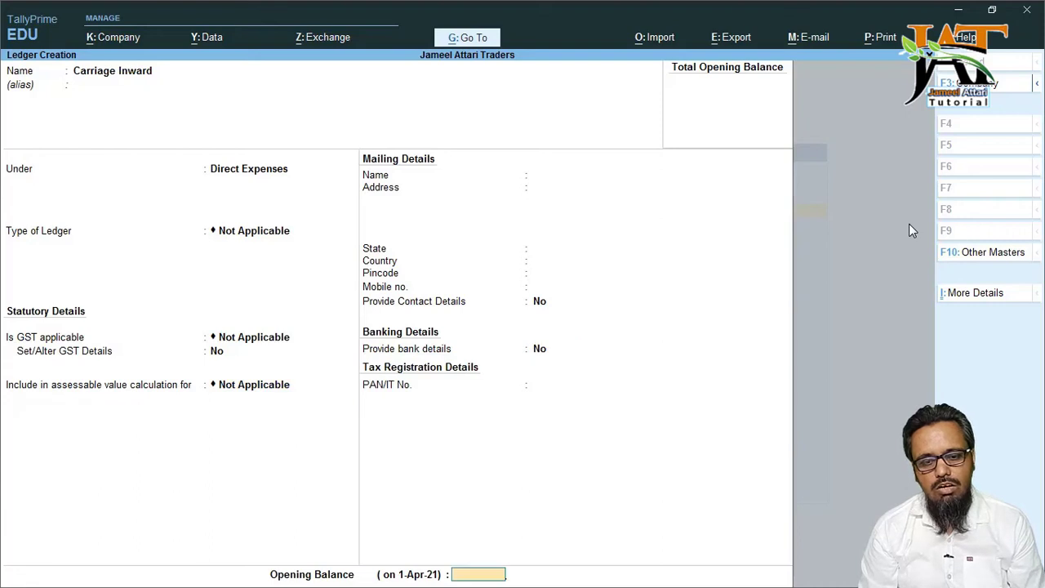
key("Return")
key("Return")
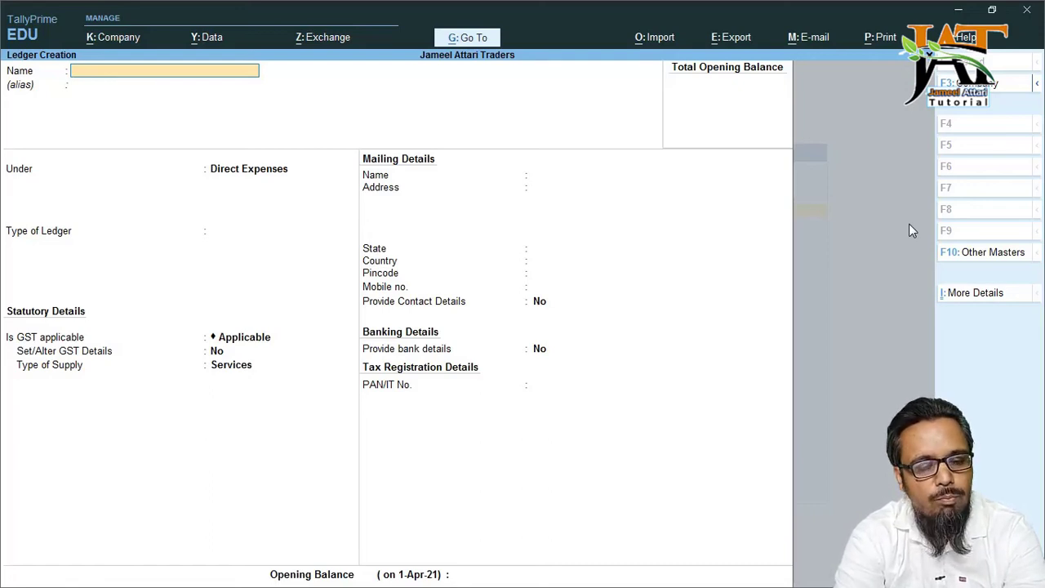
- Name the new ledger Factary Electricity Bill
type("Fac")
type("tro")
key("BackSpace")
type("ro")
key("BackSpace")
key("BackSpace")
type("actor")
key("BackSpace")
key("BackSpace")
type("ory")
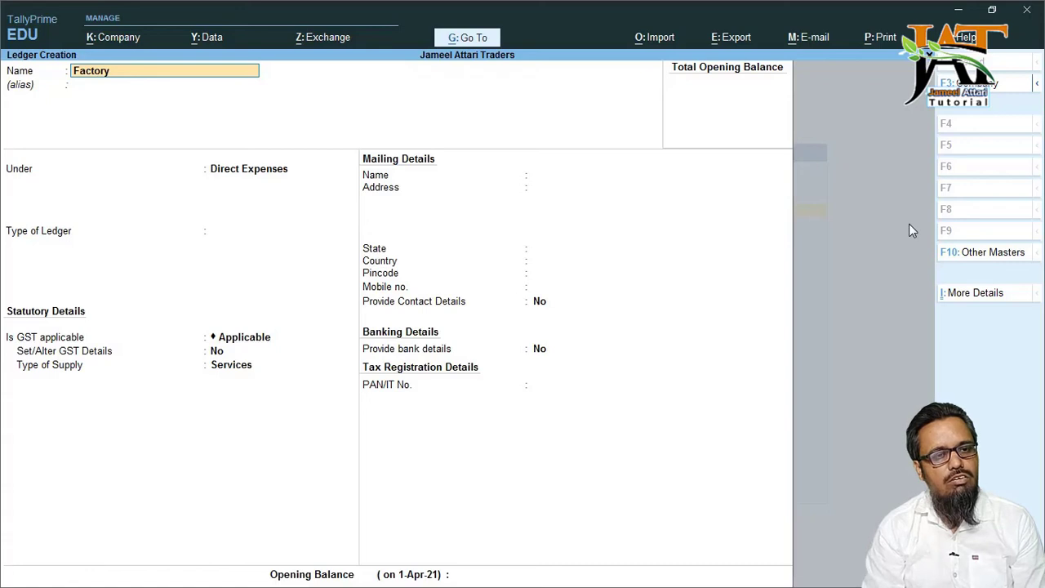
key("BackSpace")
key("BackSpace")
key("BackSpace")
type("ary Electri")
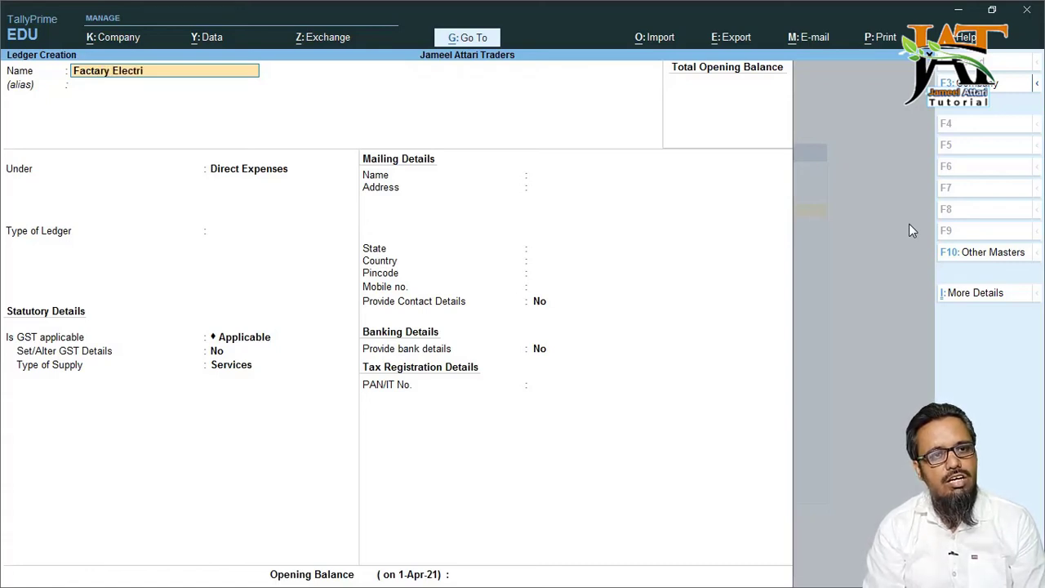
type("city Bill")
key("Return")
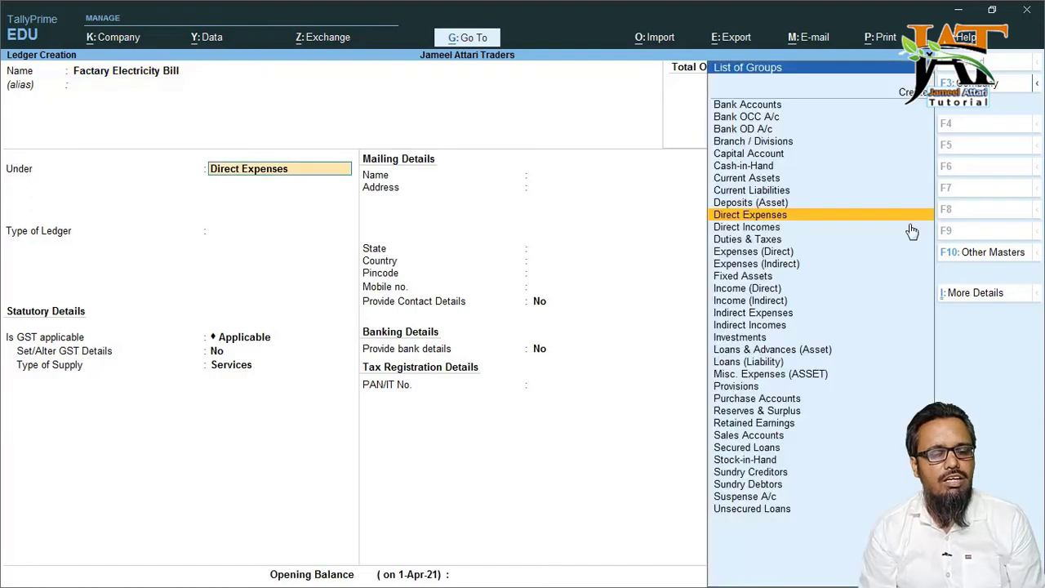
- Keep it under Direct Expenses with ledger type, GST and assessable value Not Applicable
key("Return")
key("Return")
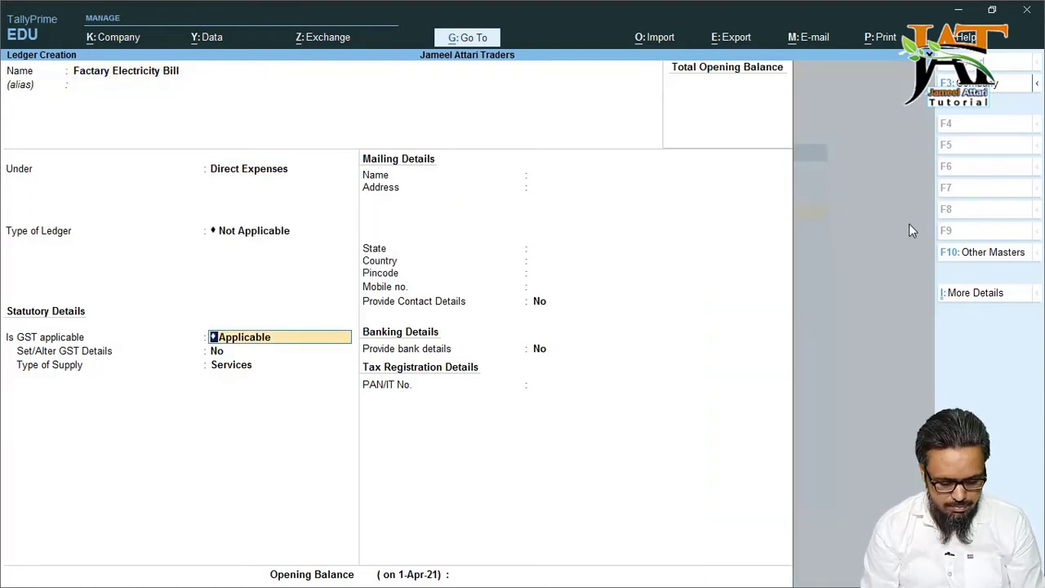
type("No")
key("Return")
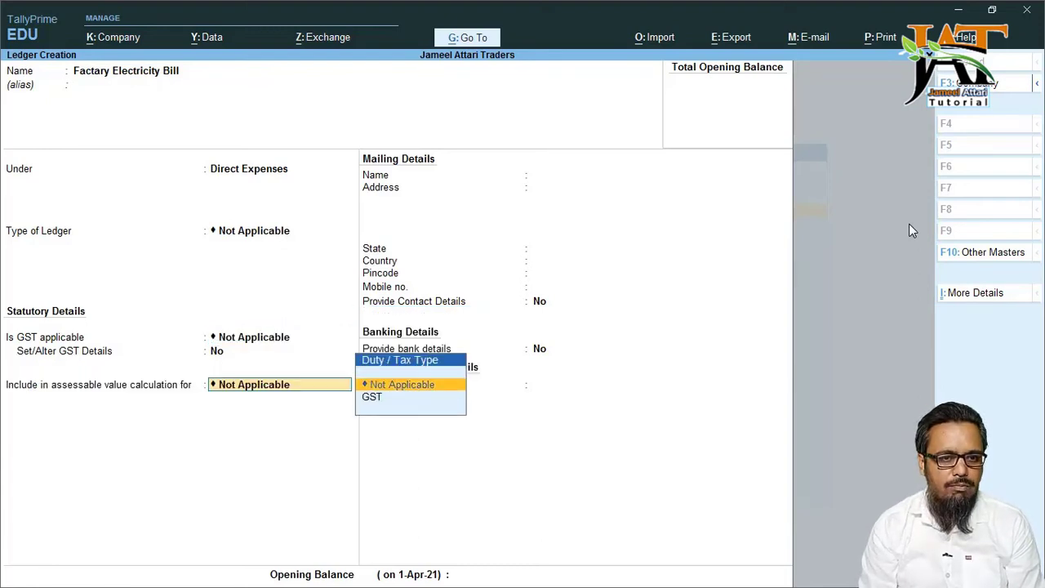
key("Return")
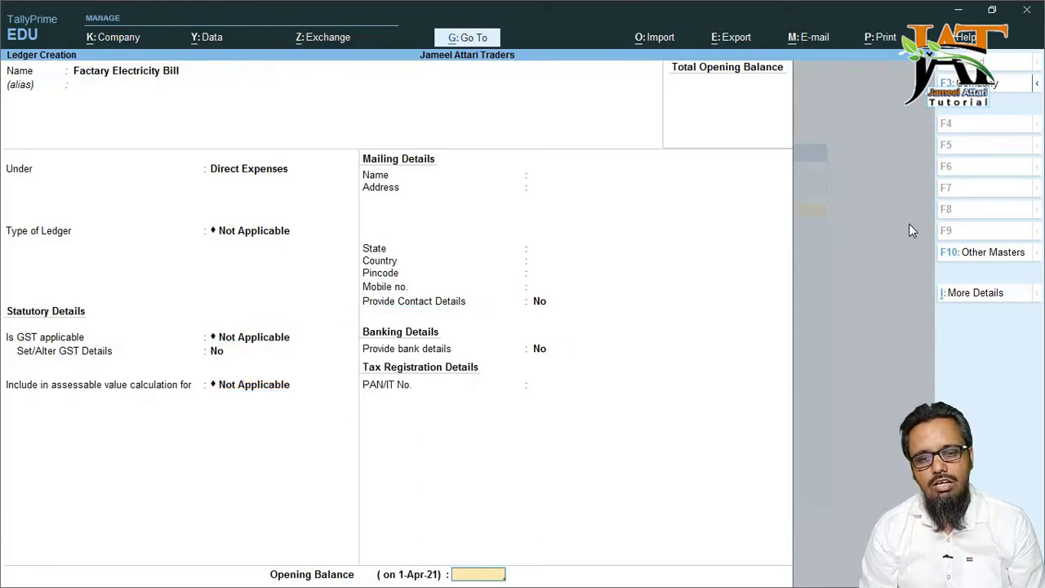
key("Return")
key("Return")
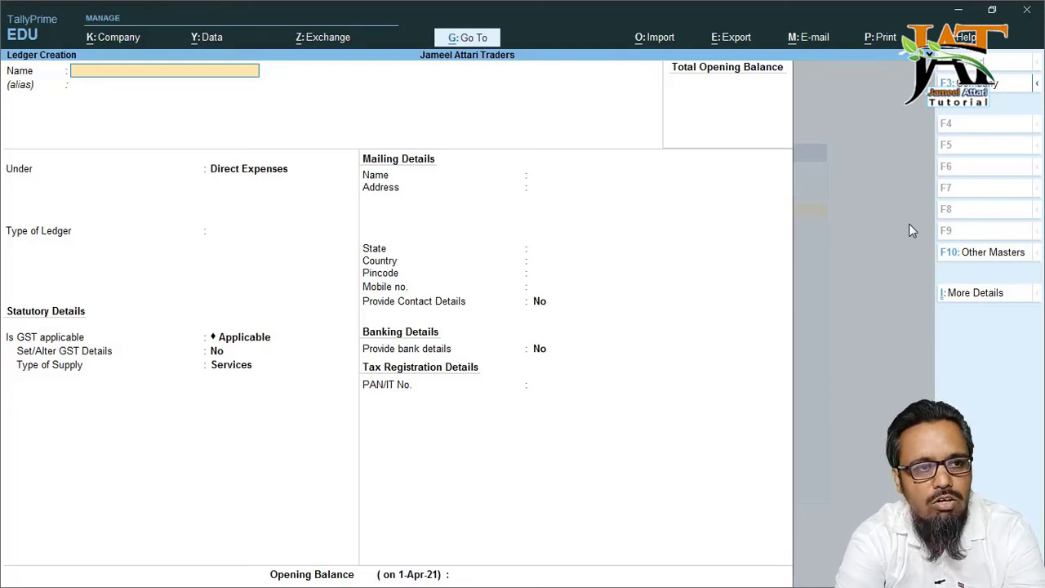
- Name the new ledger Salaries and place it under Indirect Expenses
type("Salaries")
key("Return")
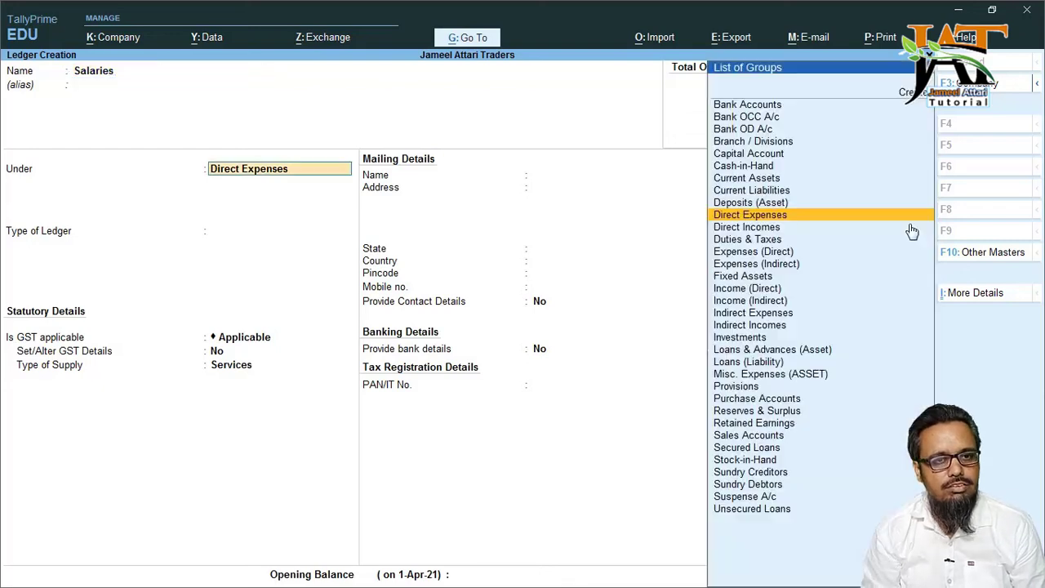
type("Indi")
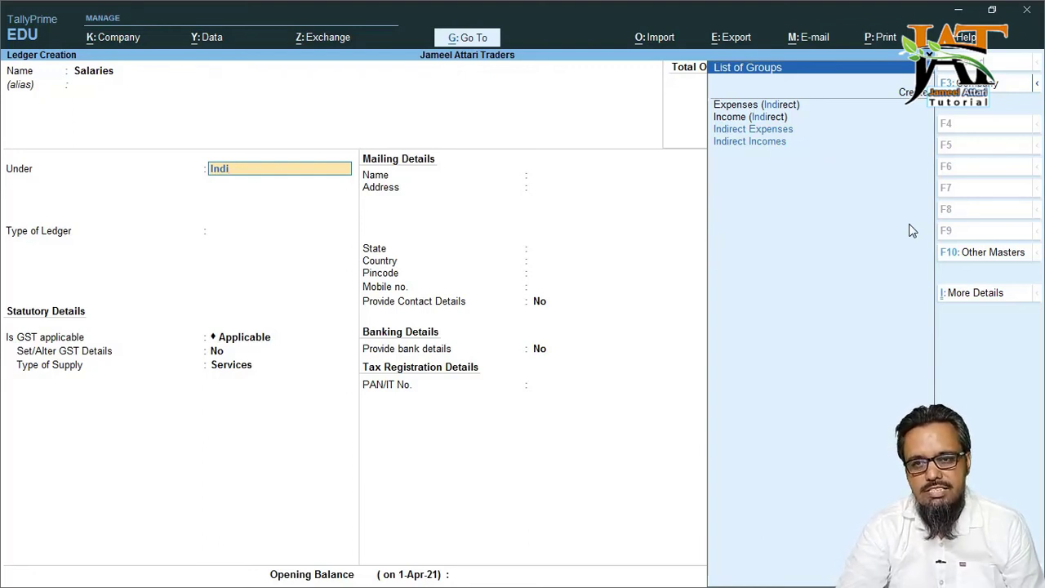
type("rect")
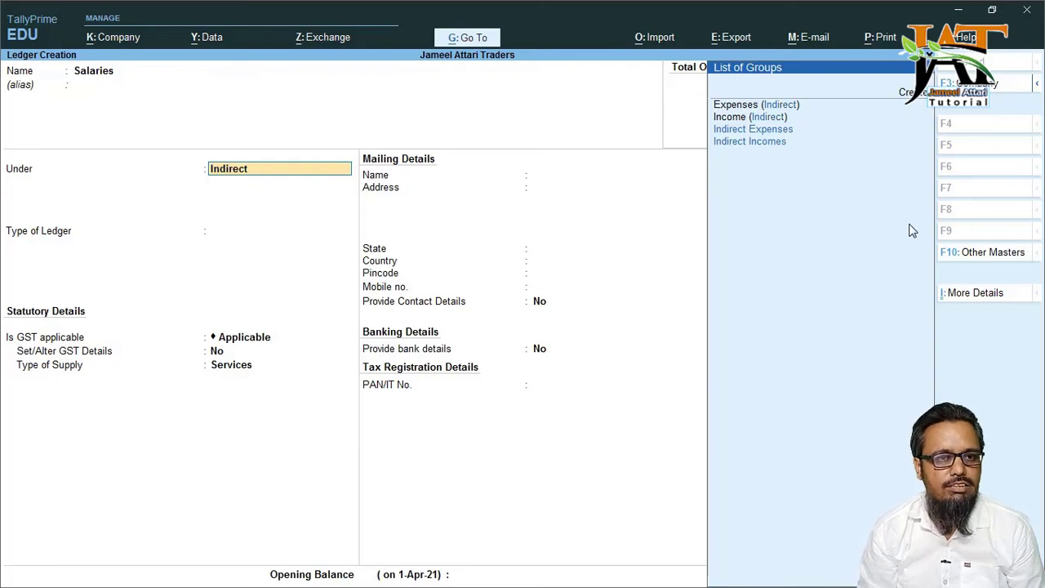
key("Down")
key("Up")
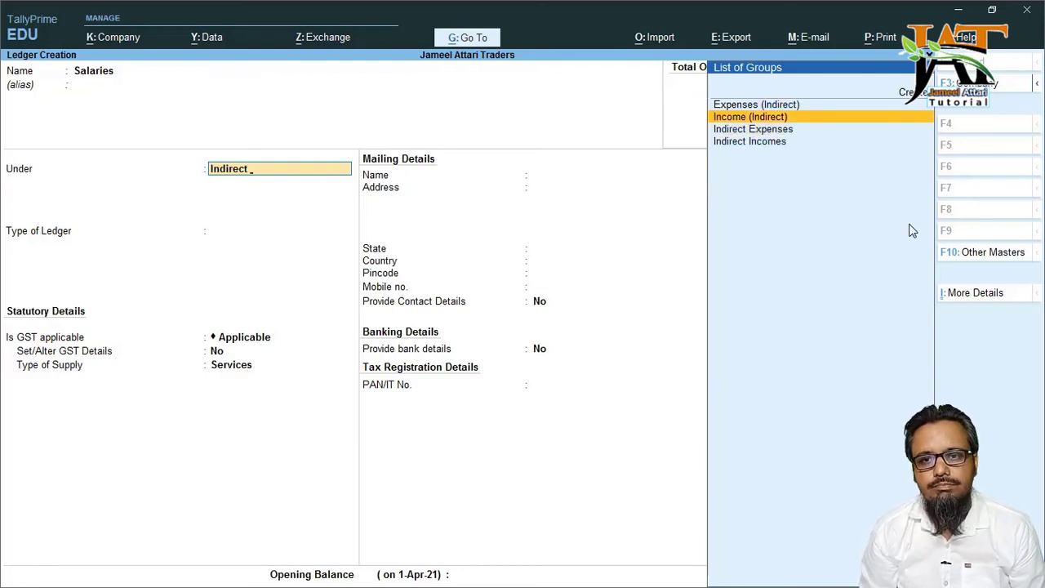
key("Down")
key("Return")
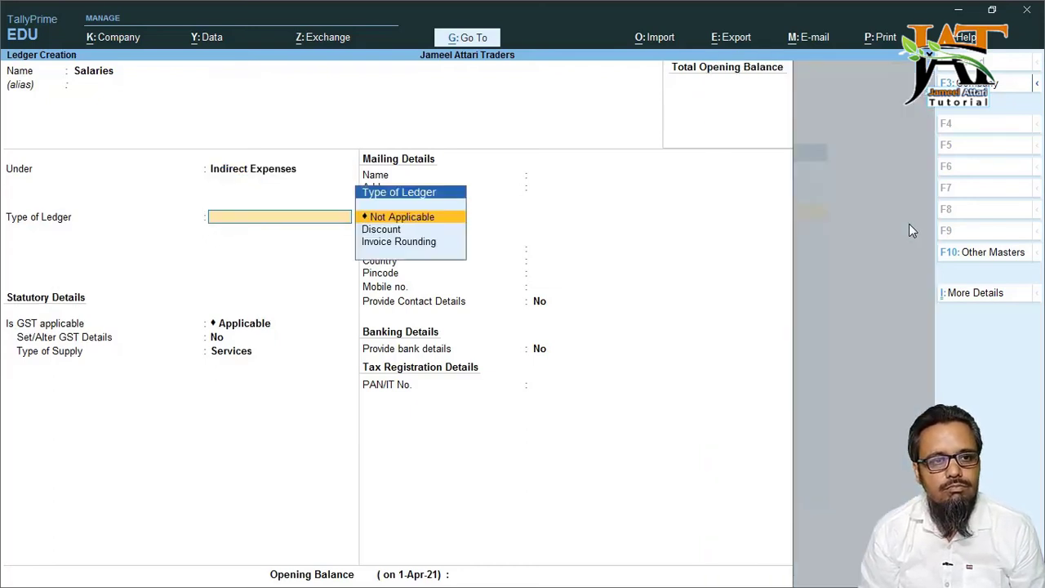
- Set ledger type, GST and assessable value to Not Applicable and finish the Salaries form
key("Return")
type("No")
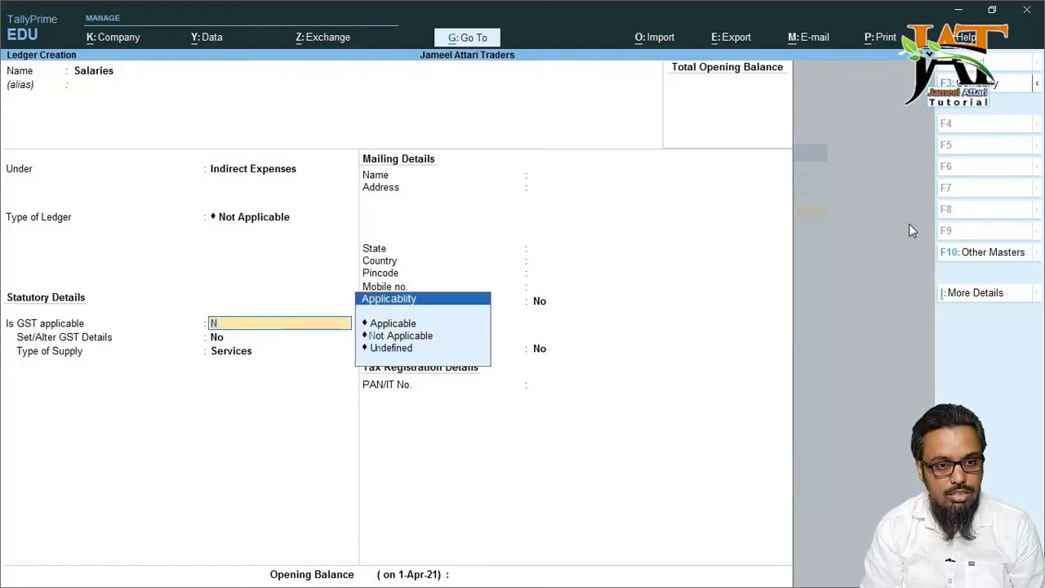
key("Return")
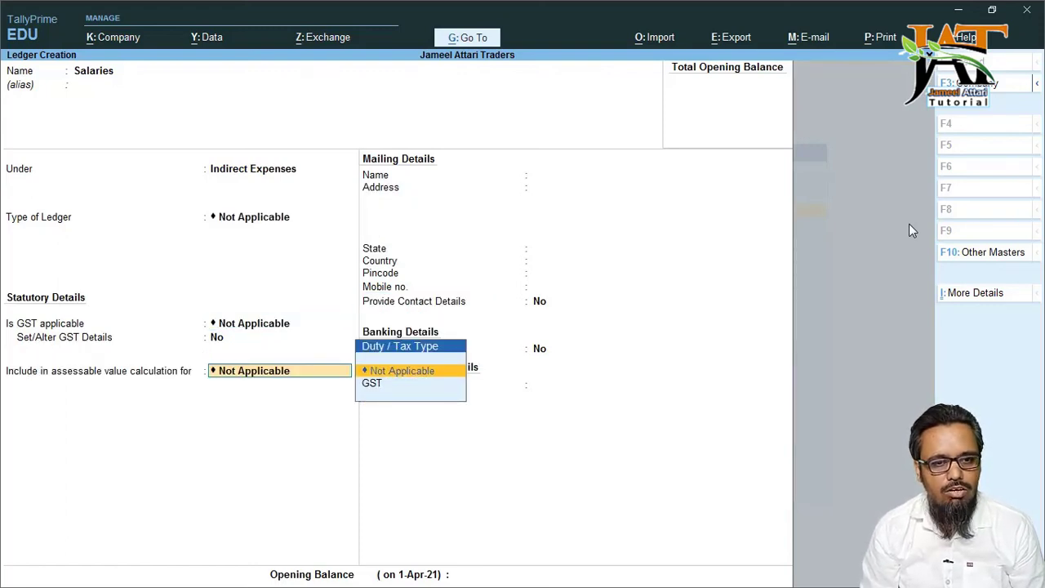
key("Return")
key("Return")
key("Return")
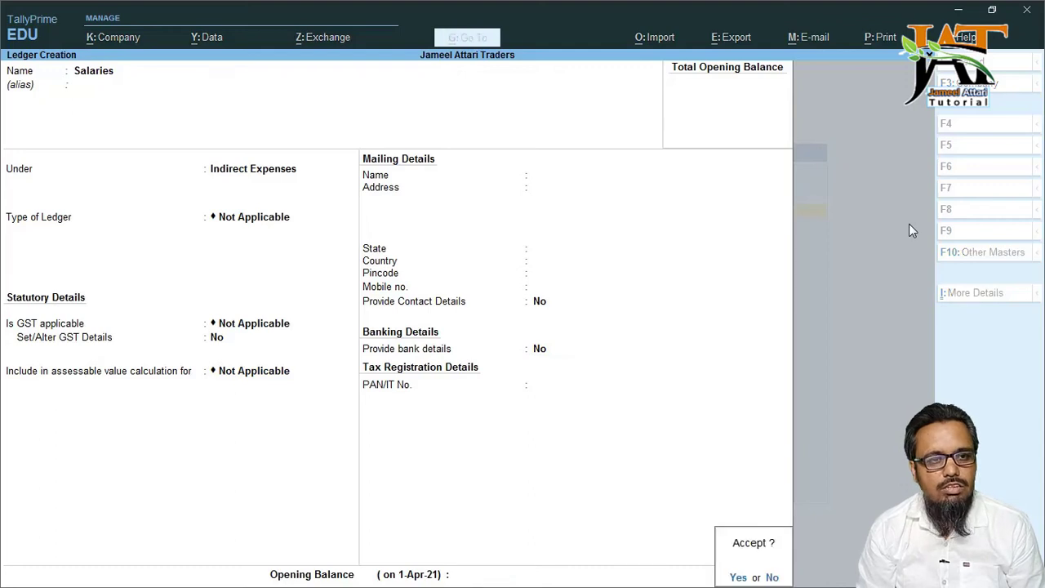
key("Return")
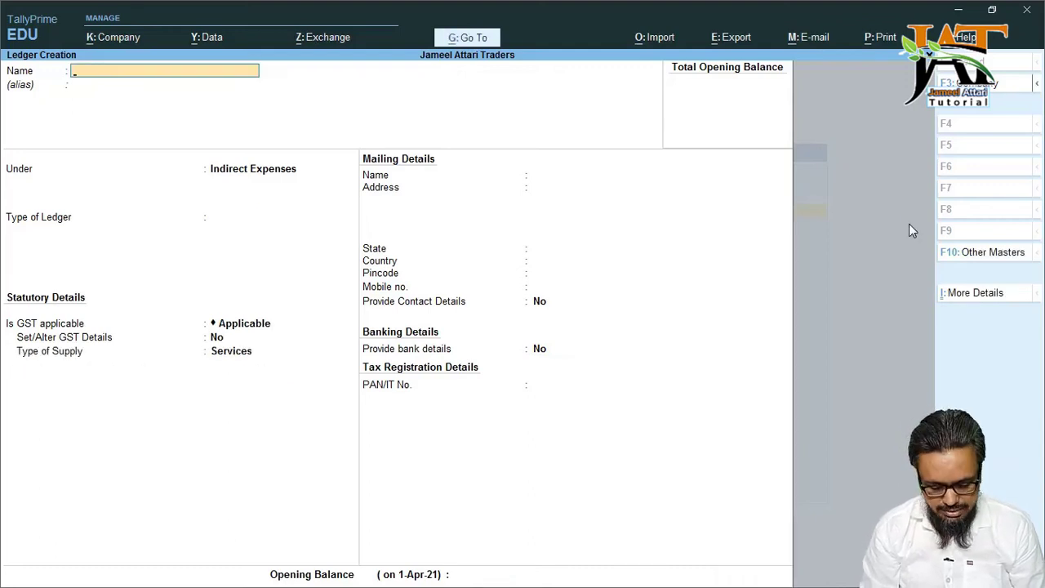
- Fill in Salaries and Wages under Indirect Expenses with GST and assessable value Not Applicable
type("Sal")
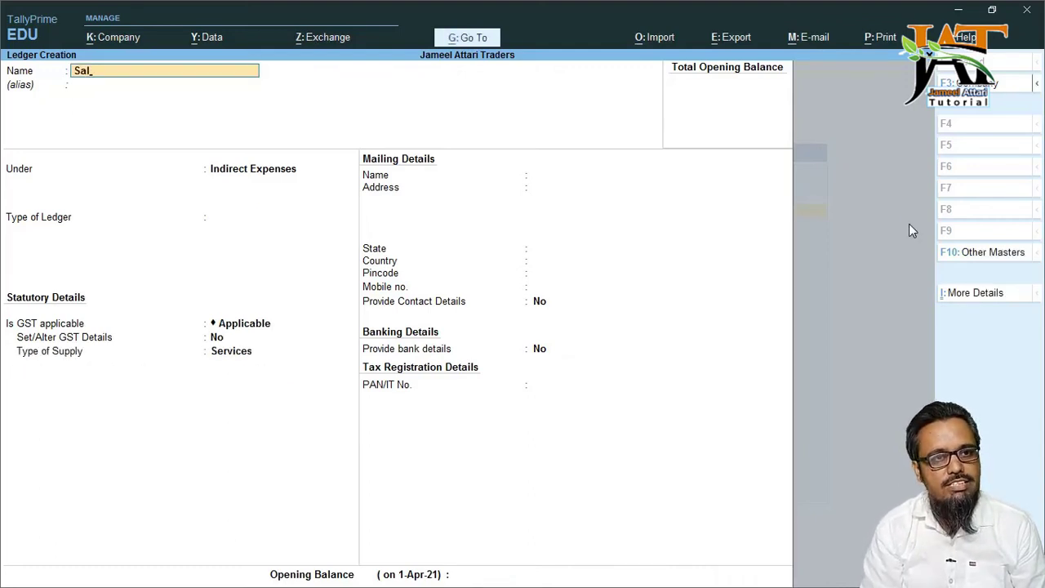
type("aries ")
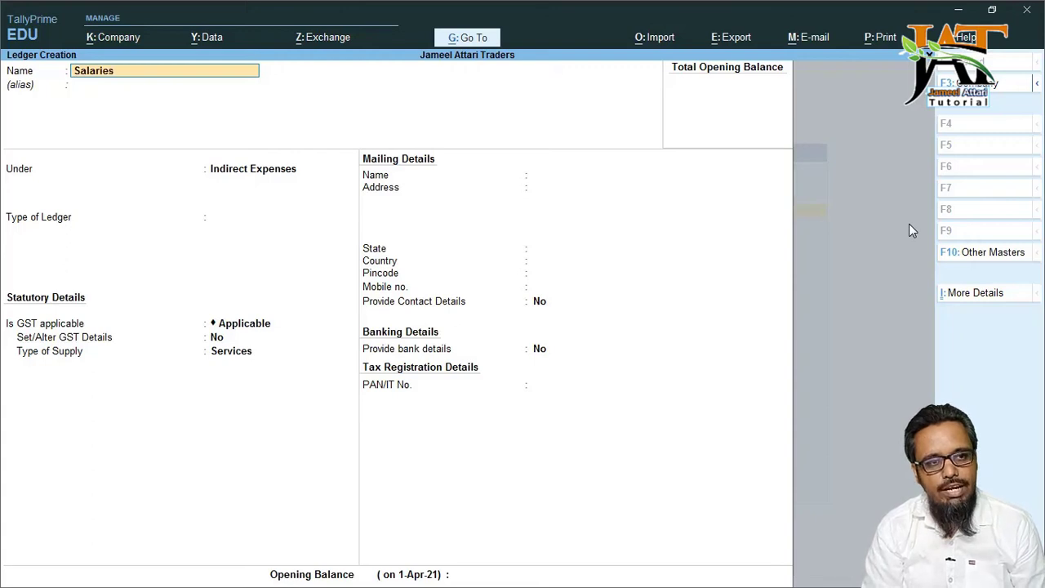
type("and W")
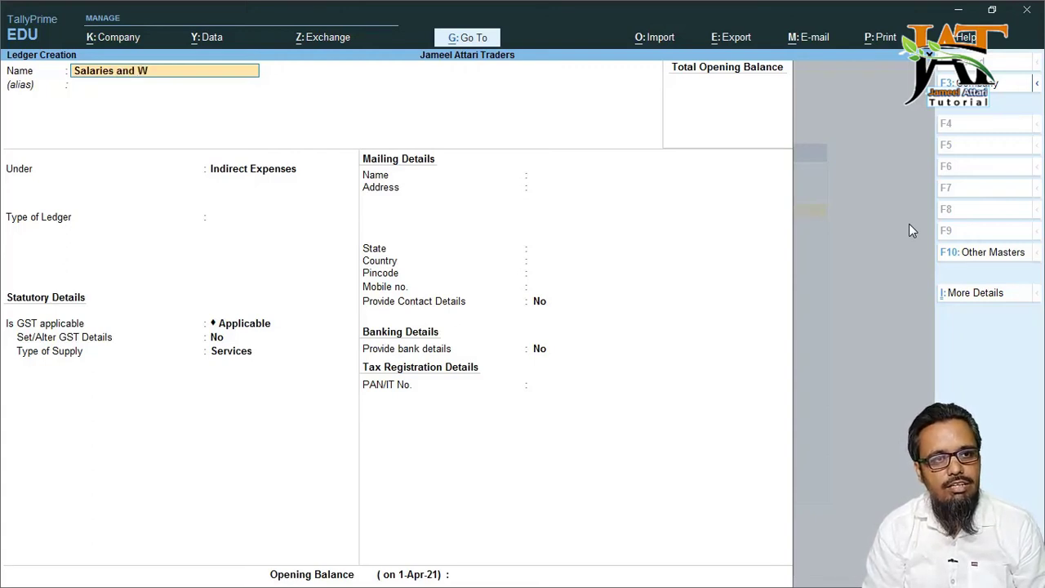
type("ages")
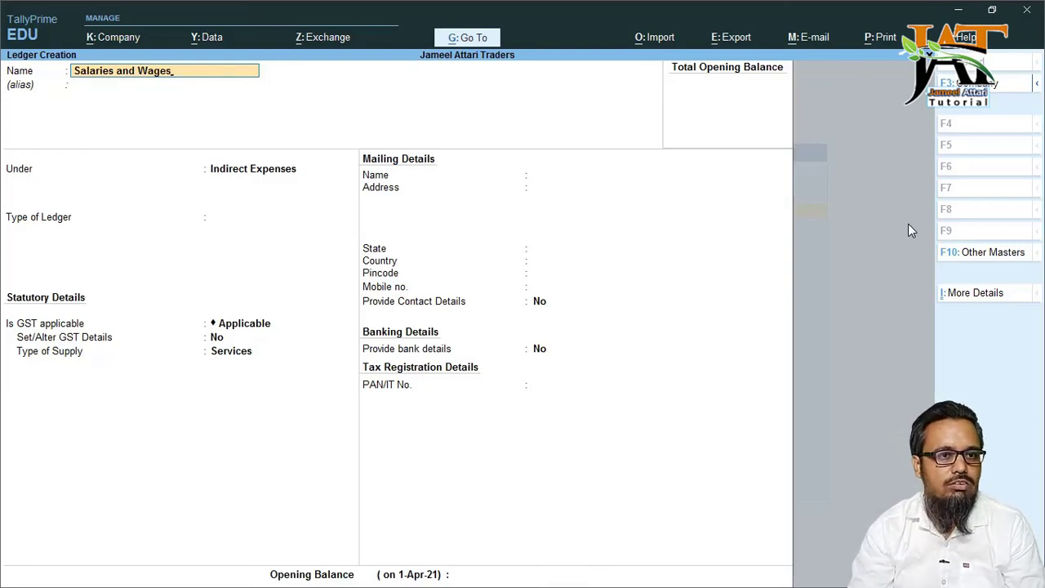
key("Return")
key("Return")
key("Return")
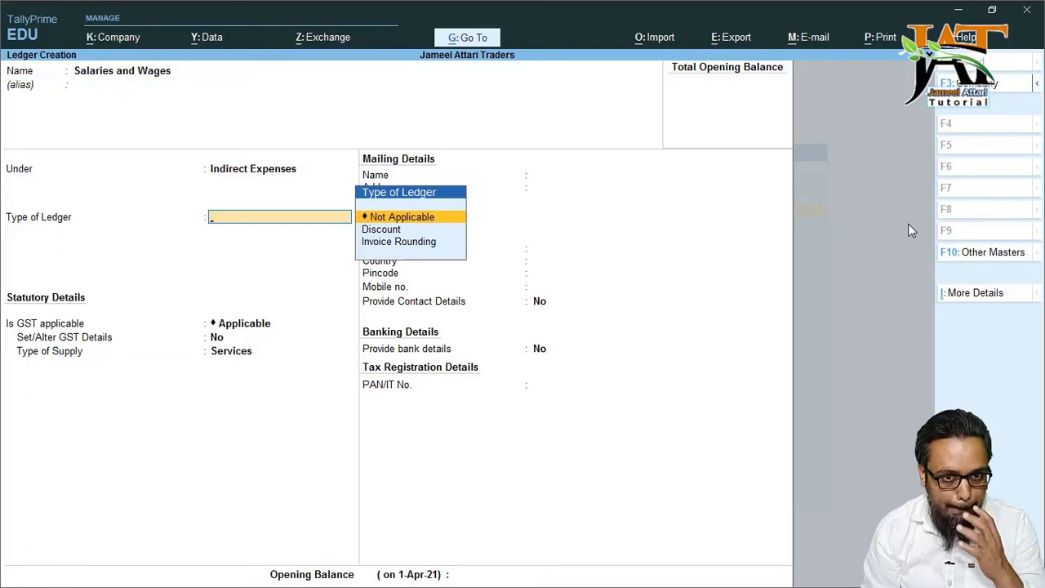
key("Return")
type("N")
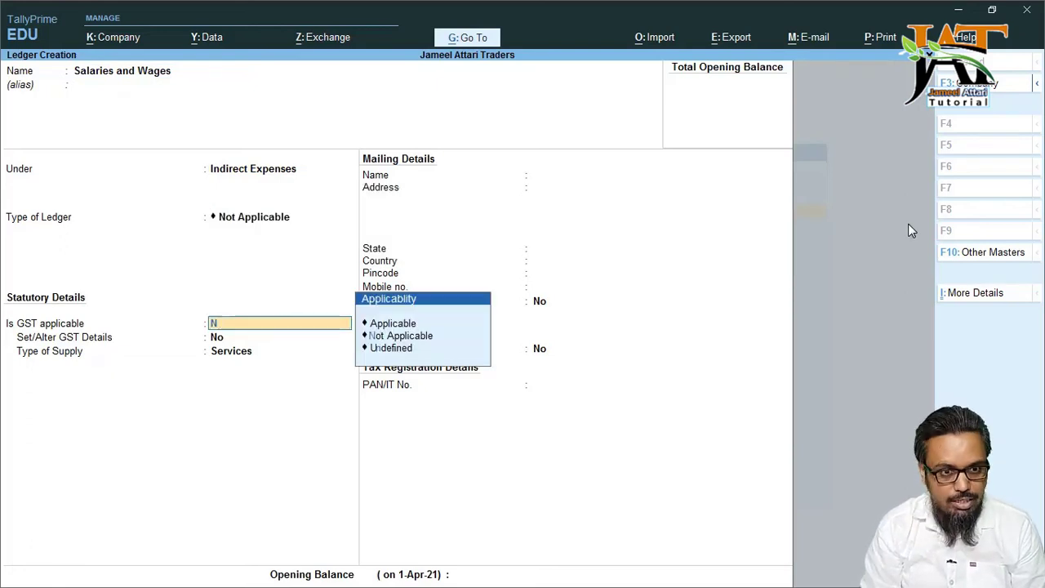
key("Return")
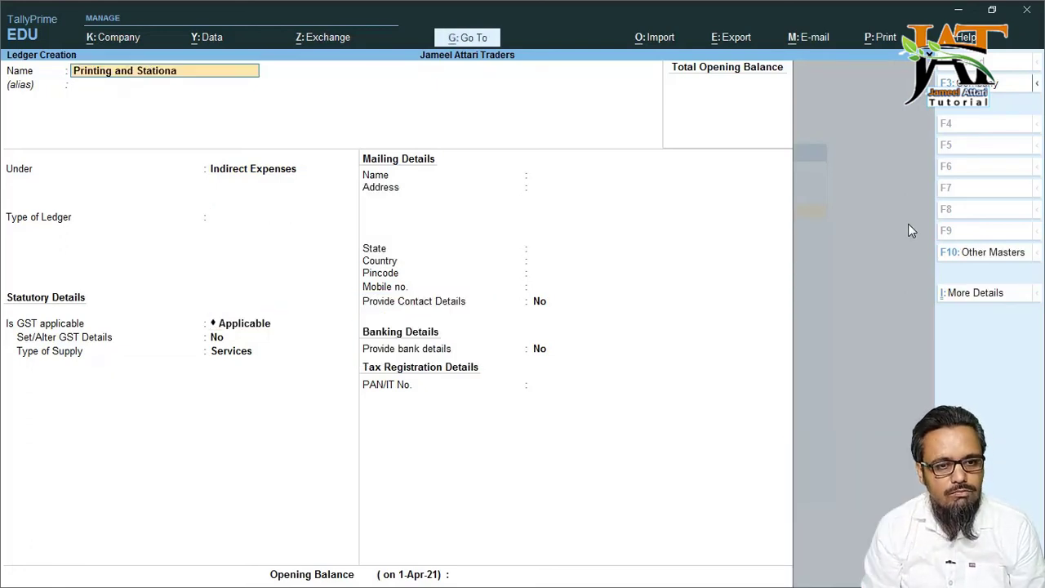
key("Return")
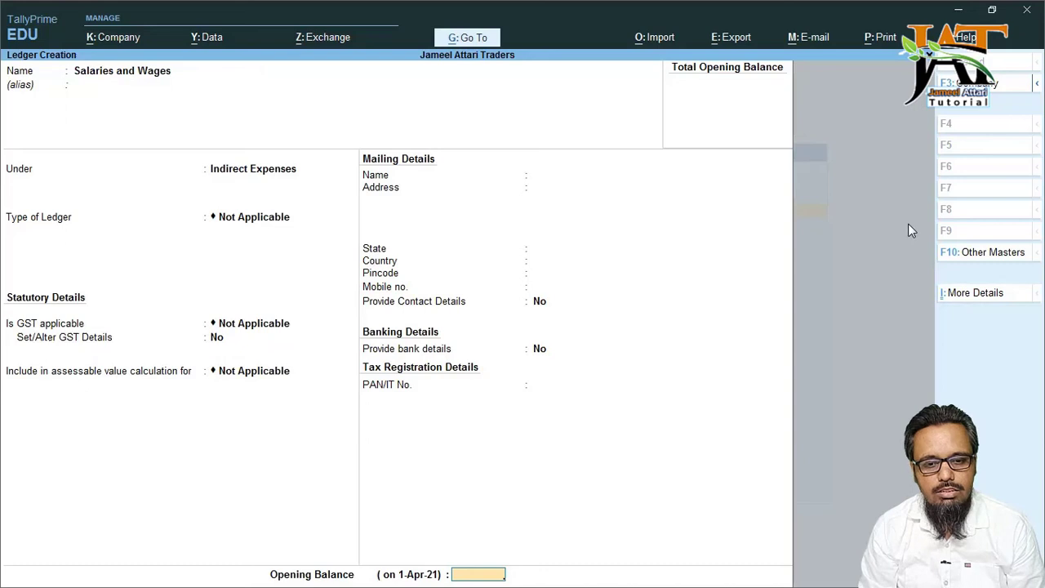
key("Return")
key("Return")
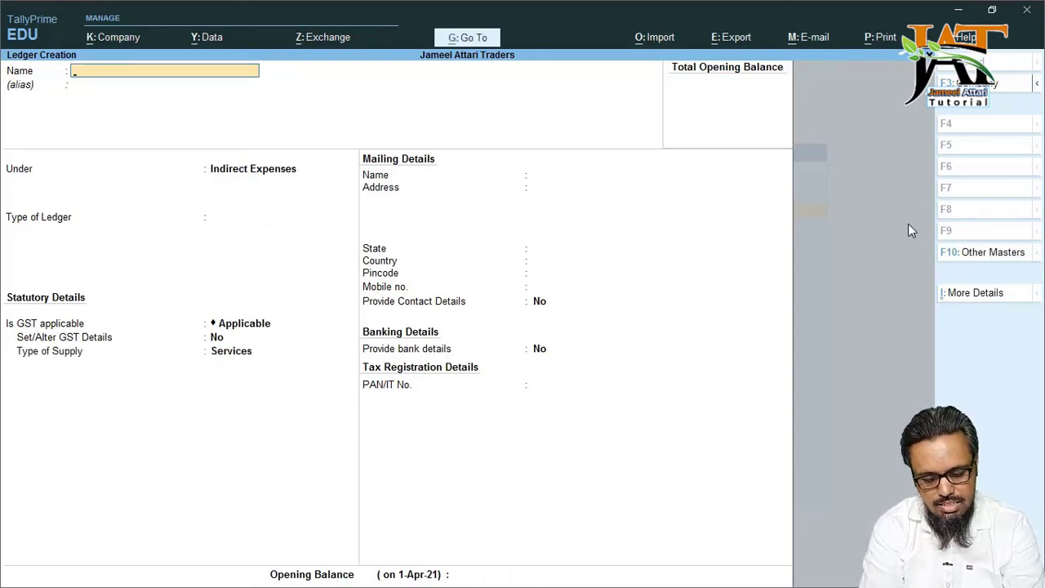
- Create Office Expenses under Indirect Expenses with GST and assessable value Not Applicable
type("Office Expenses")
key("Return")
key("Return")
key("Return")
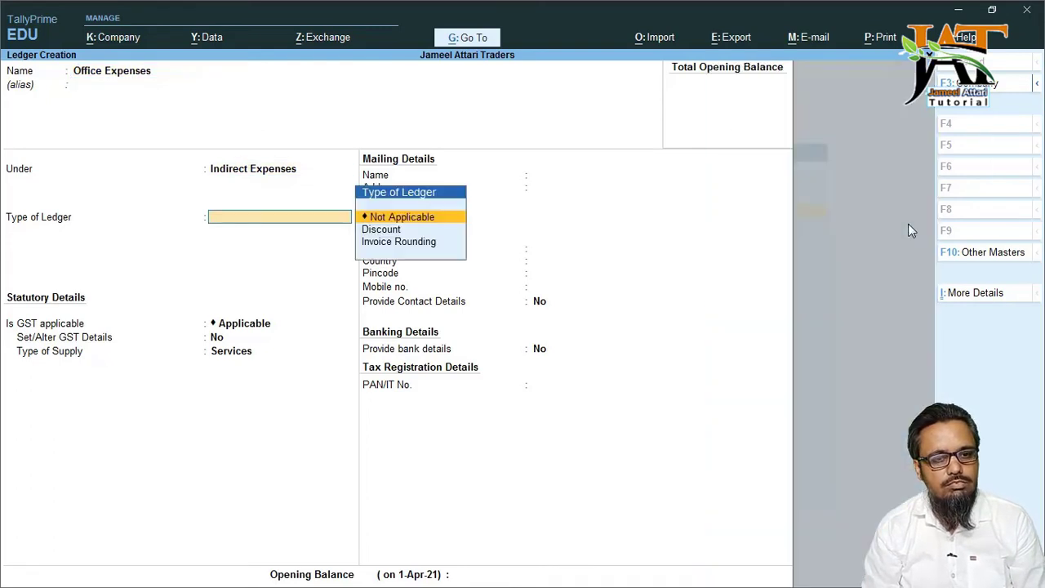
key("Return")
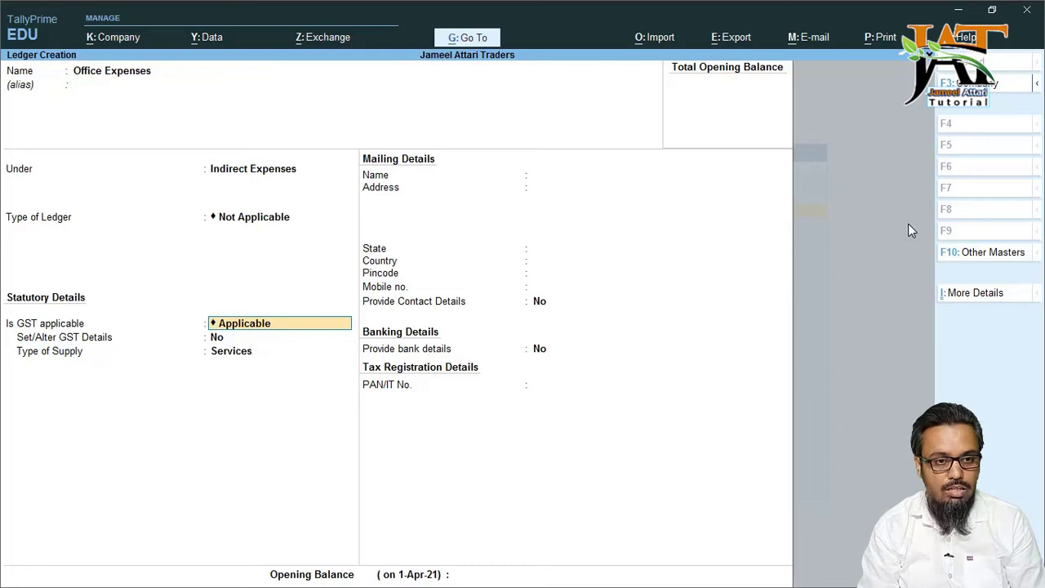
type("no")
key("Return")
key("Return")
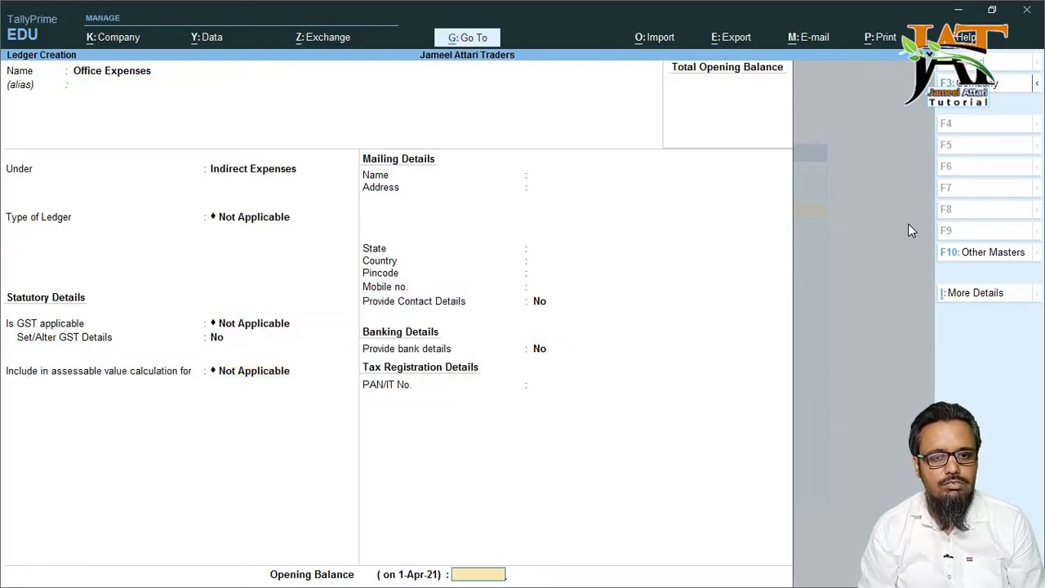
key("Return")
key("Return")
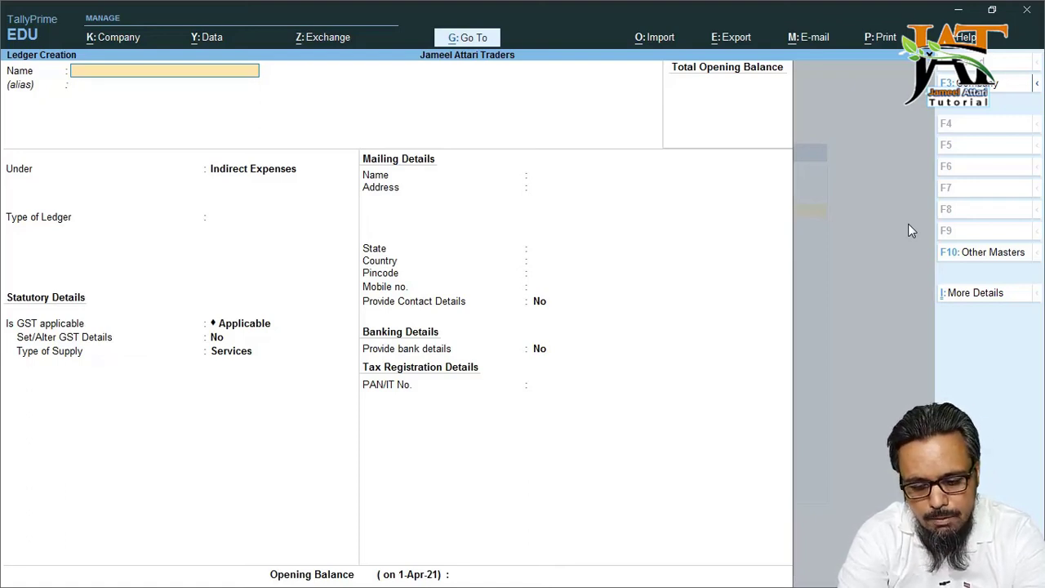
- Create Packing Charges under Indirect Expenses with GST Not Applicable and save it
type("Pack")
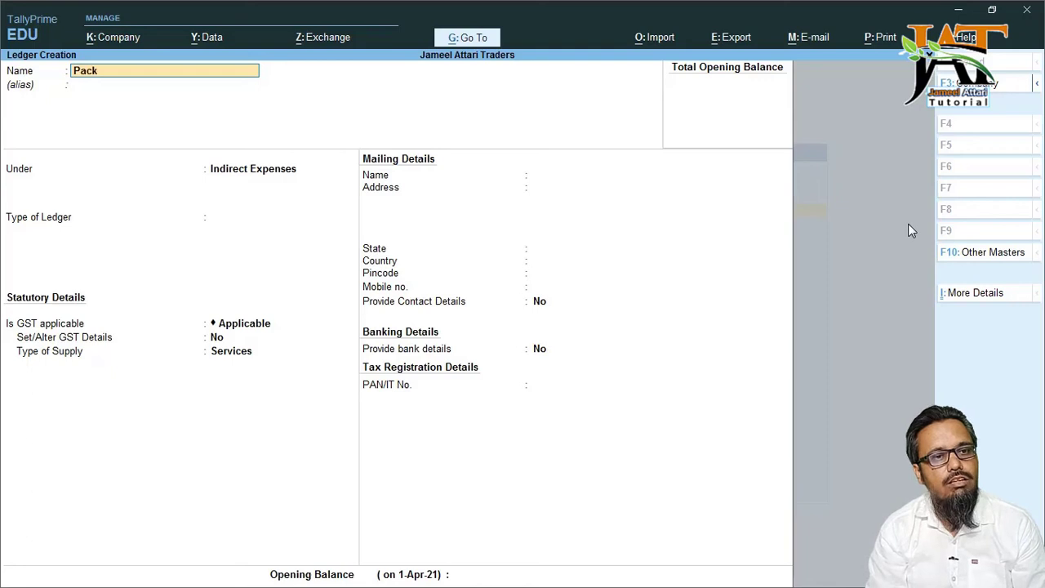
type("ing Charges")
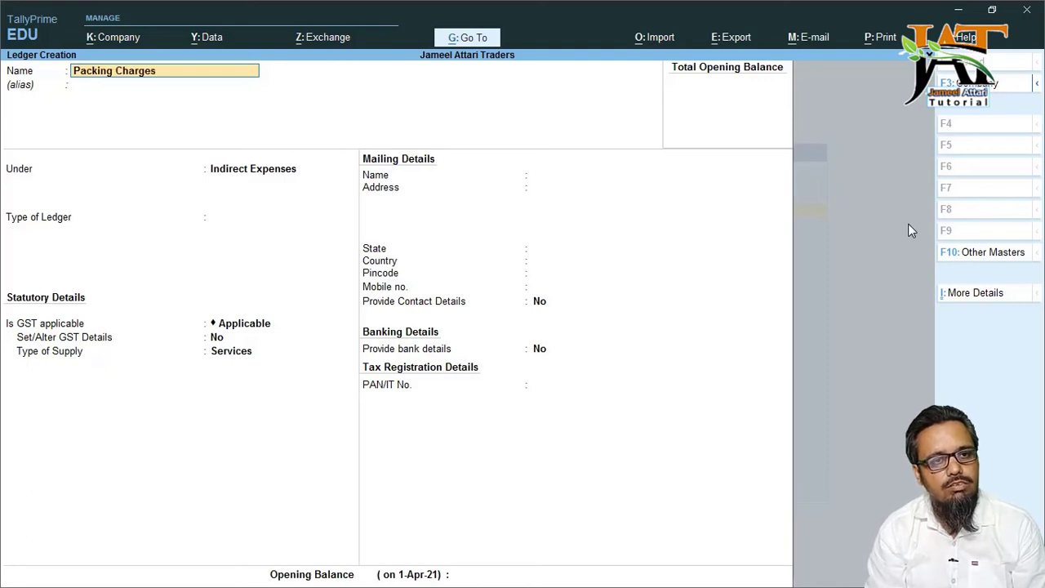
key("Return")
key("Return")
key("Return")
key("Return")
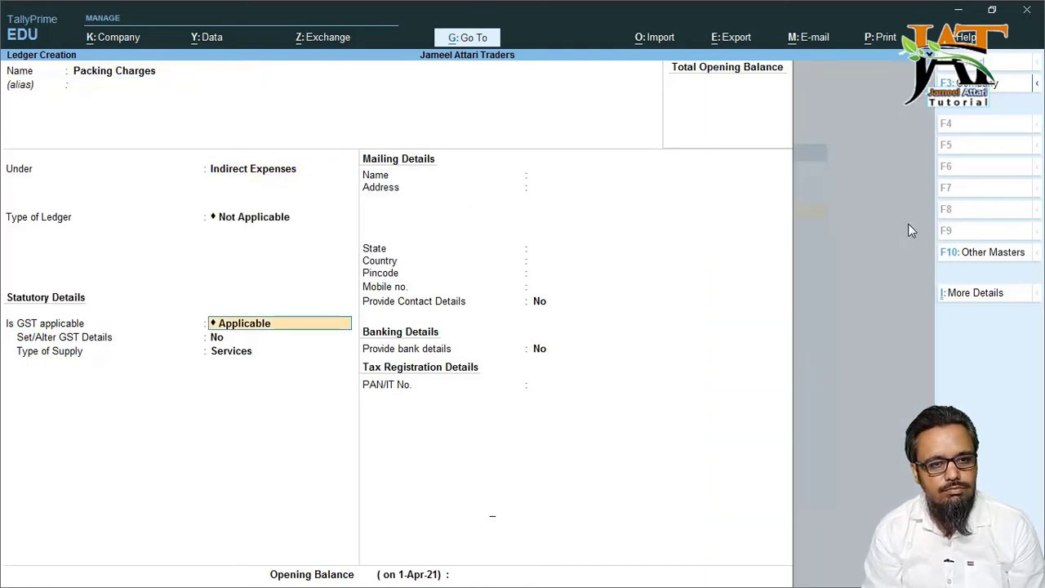
type("No")
key("Return")
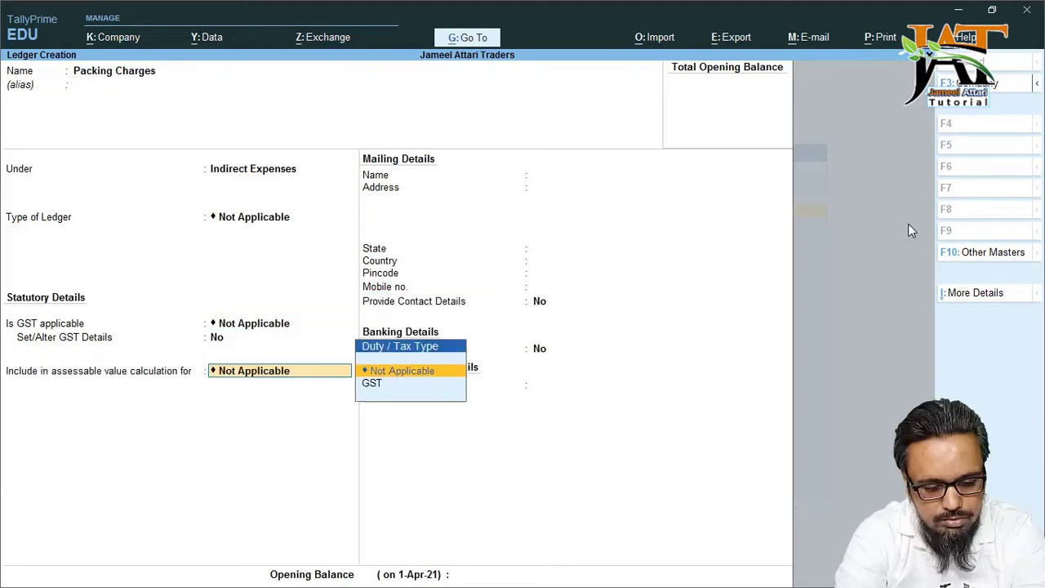
key("ctrl+a")
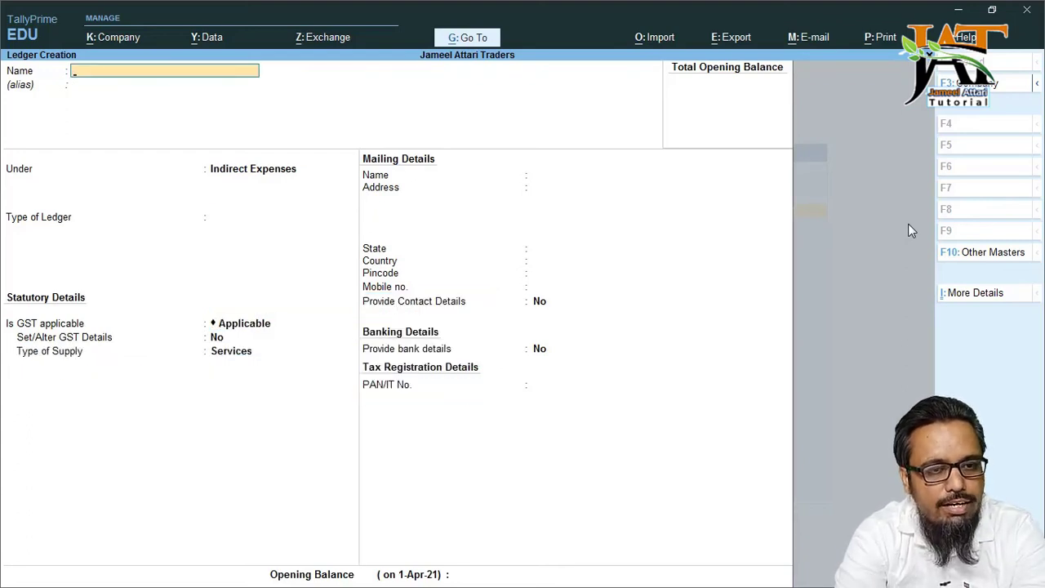